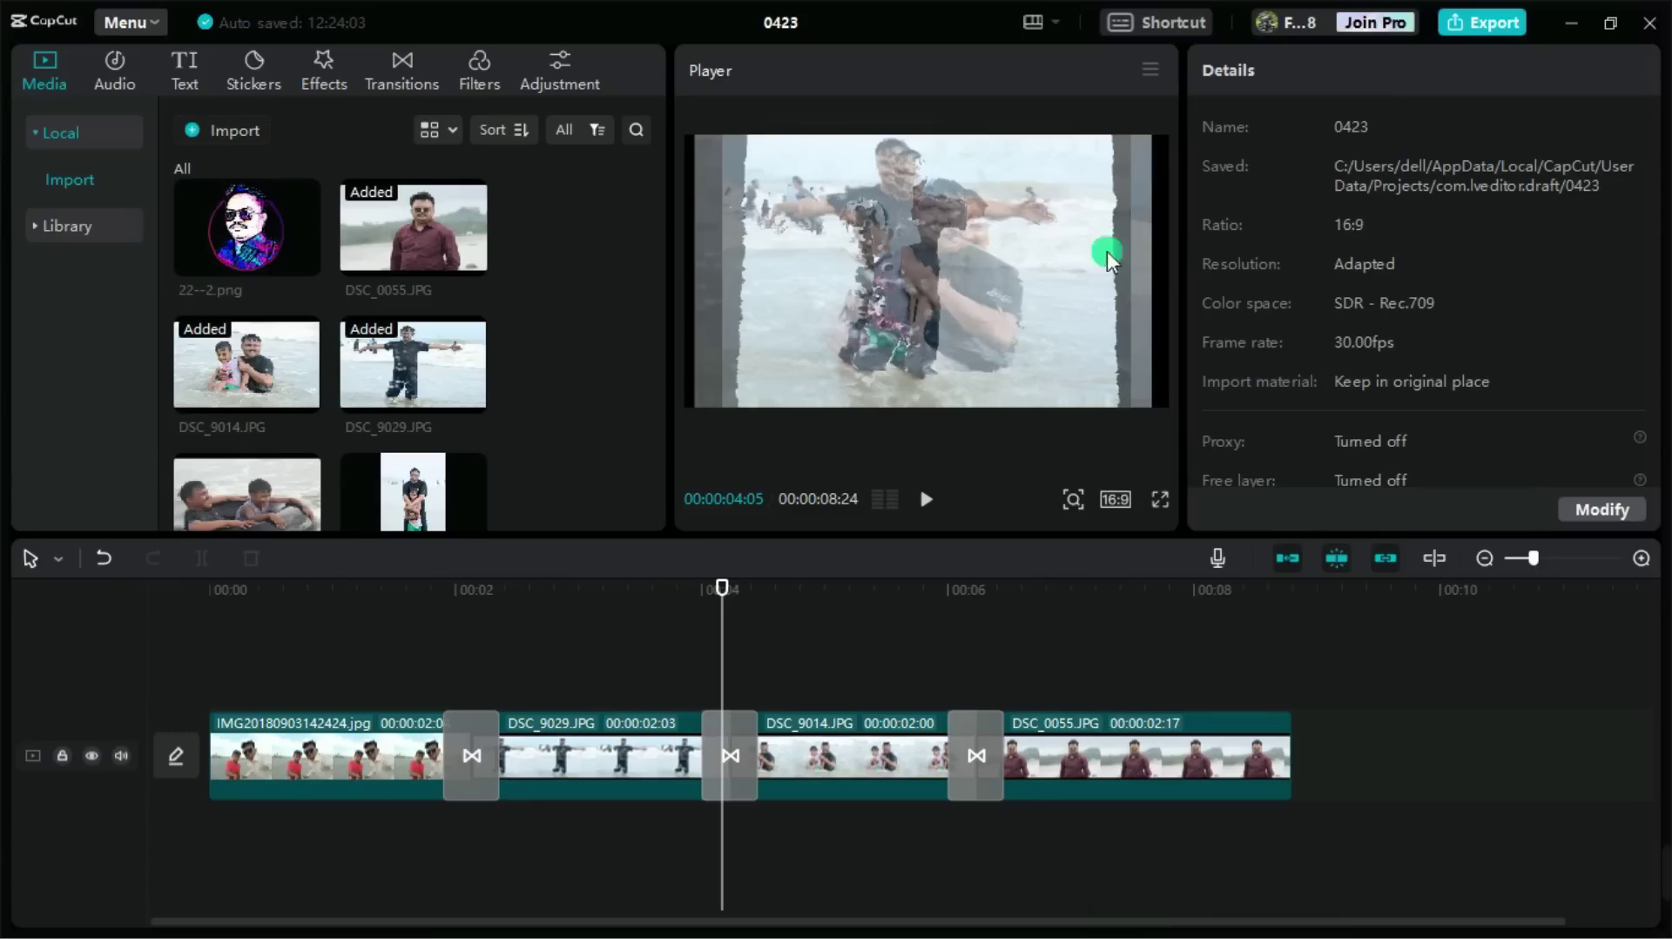
- Preview the slideshow full screen from the DSC_9014 photo, then return playback to the start
drag(722, 587, 775, 587)
click(1160, 499)
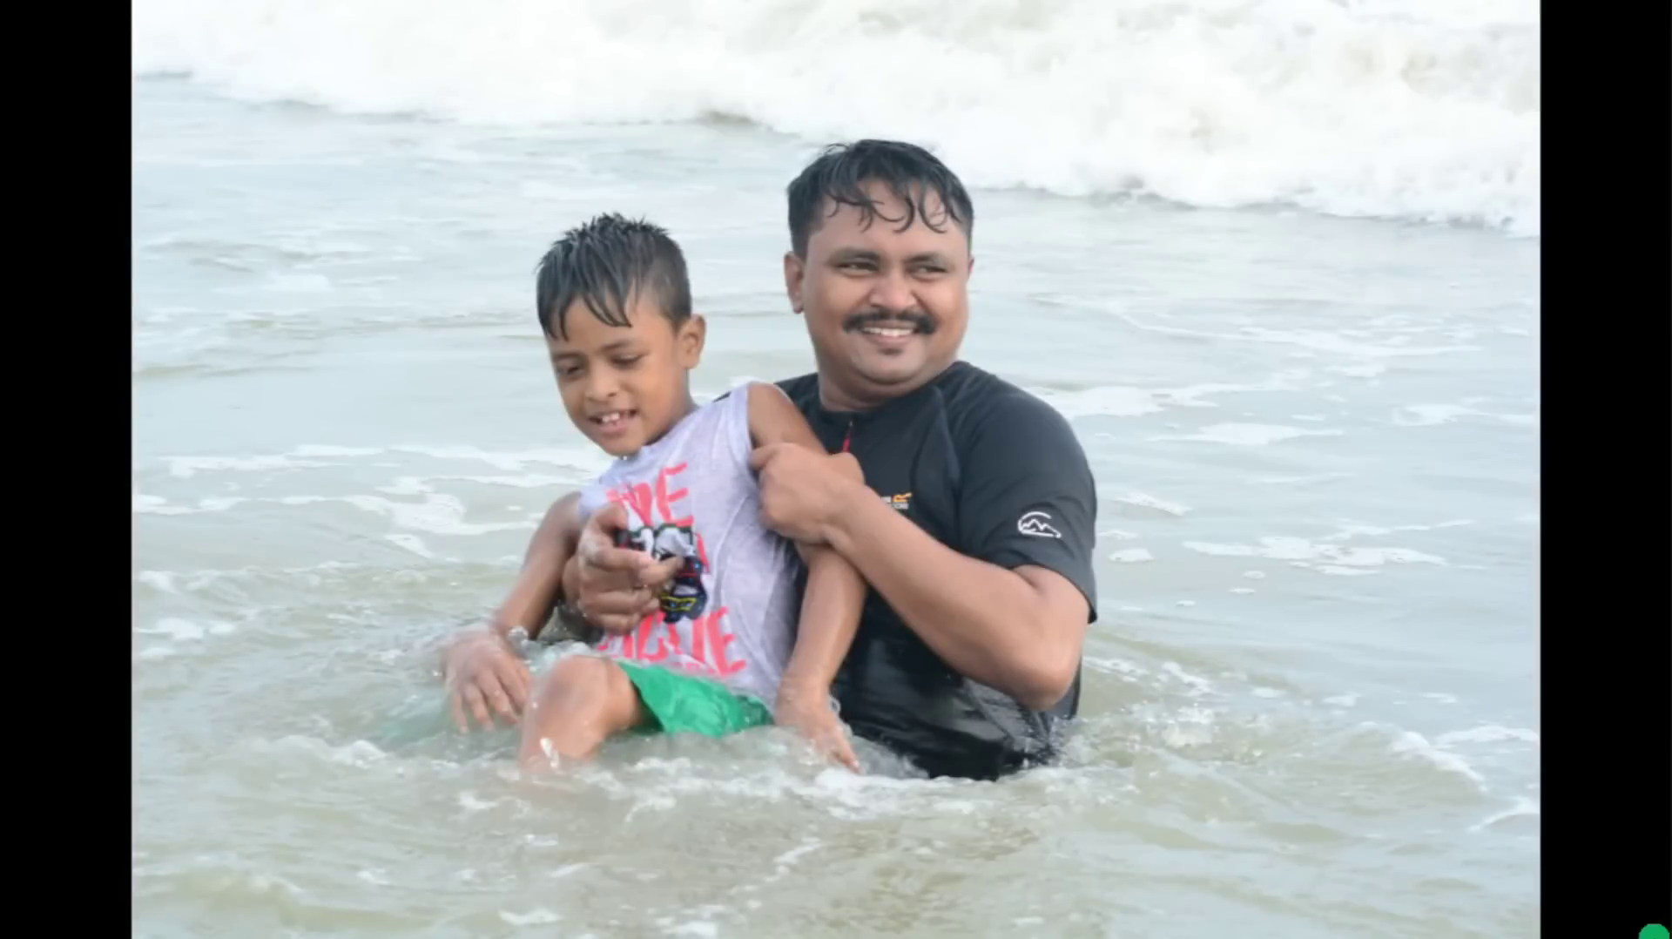
click(1161, 836)
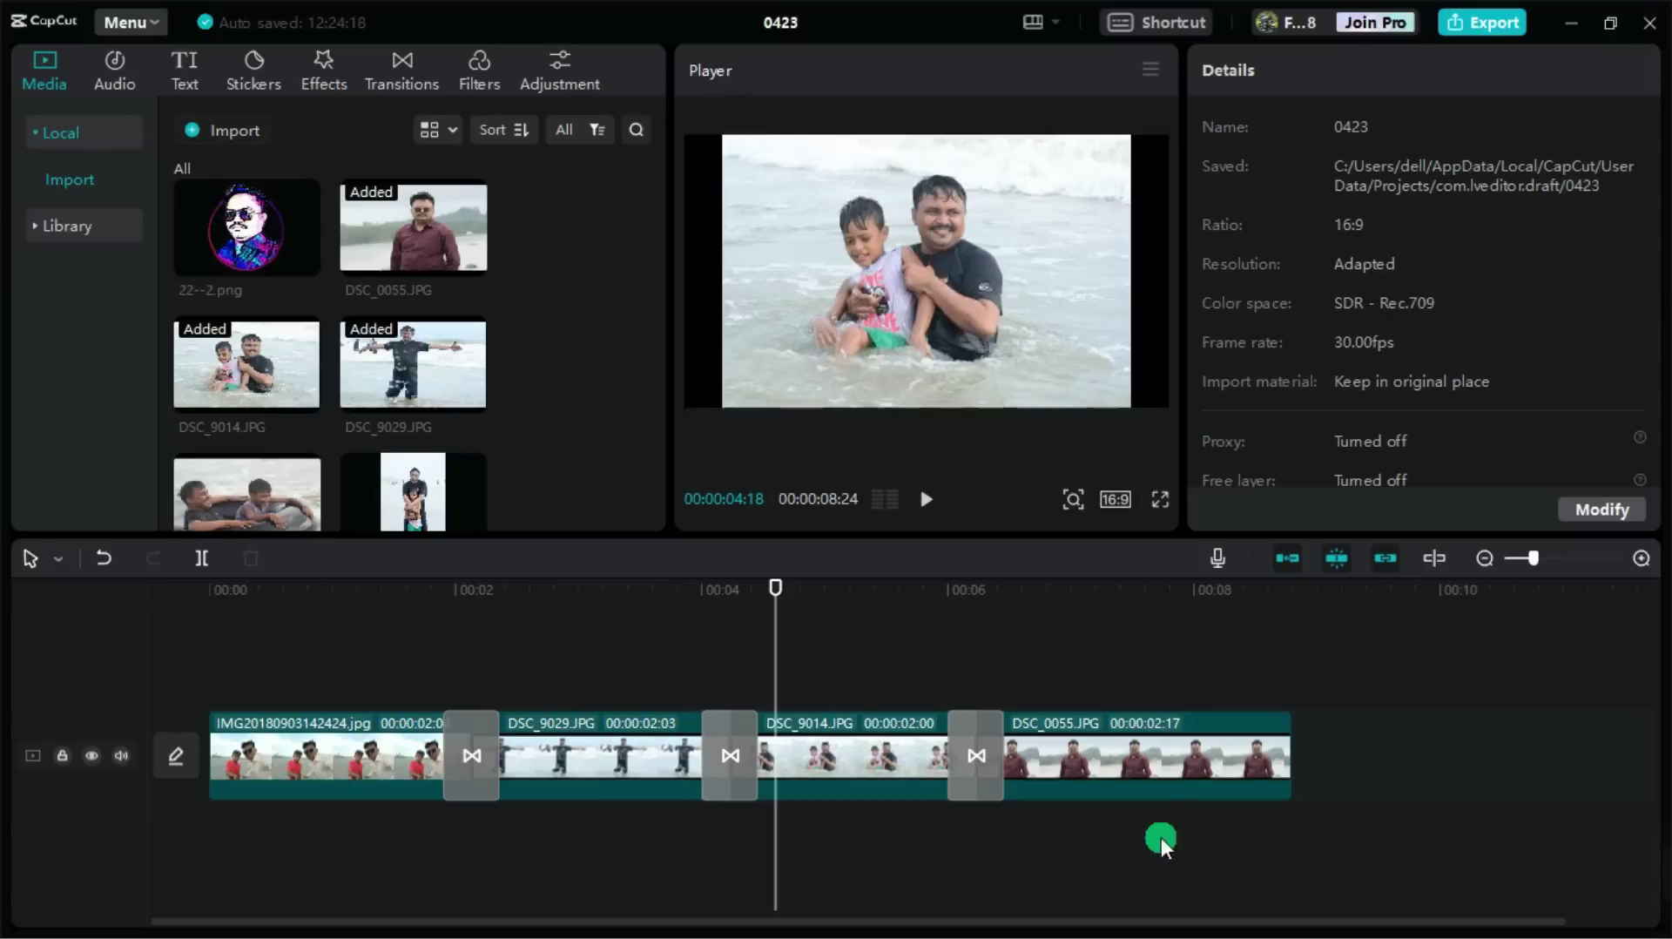
drag(776, 585, 261, 602)
- Scale the first photo clip to about 135% and the DSC_9029 clip to 126%
click(292, 746)
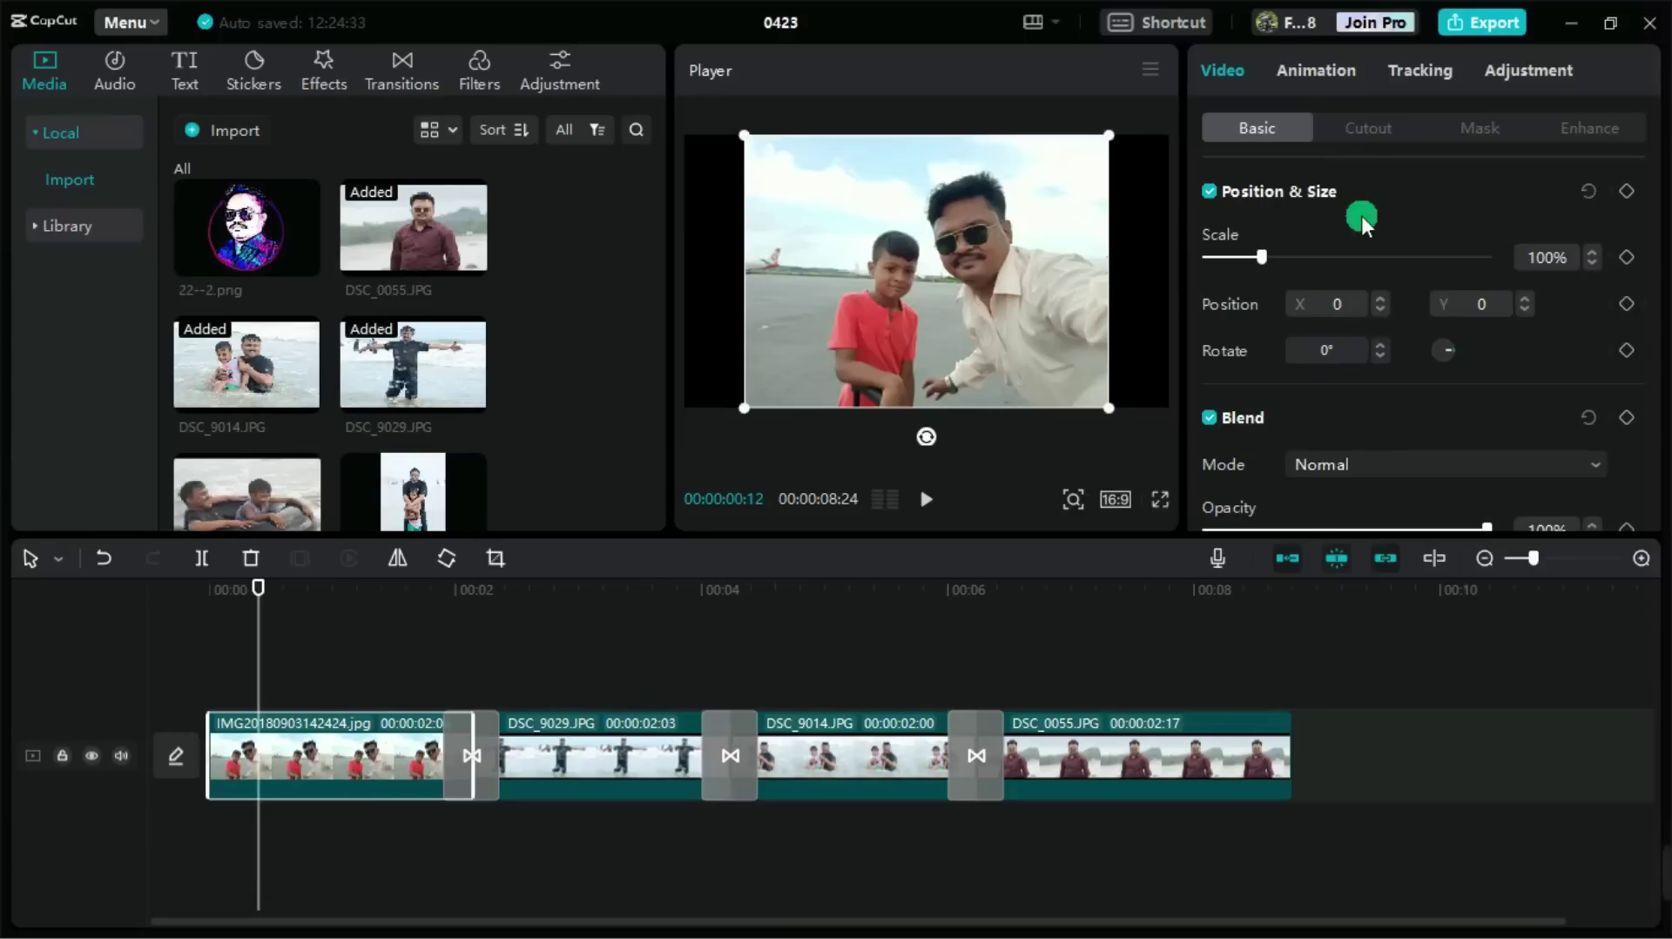
drag(1261, 257, 1284, 258)
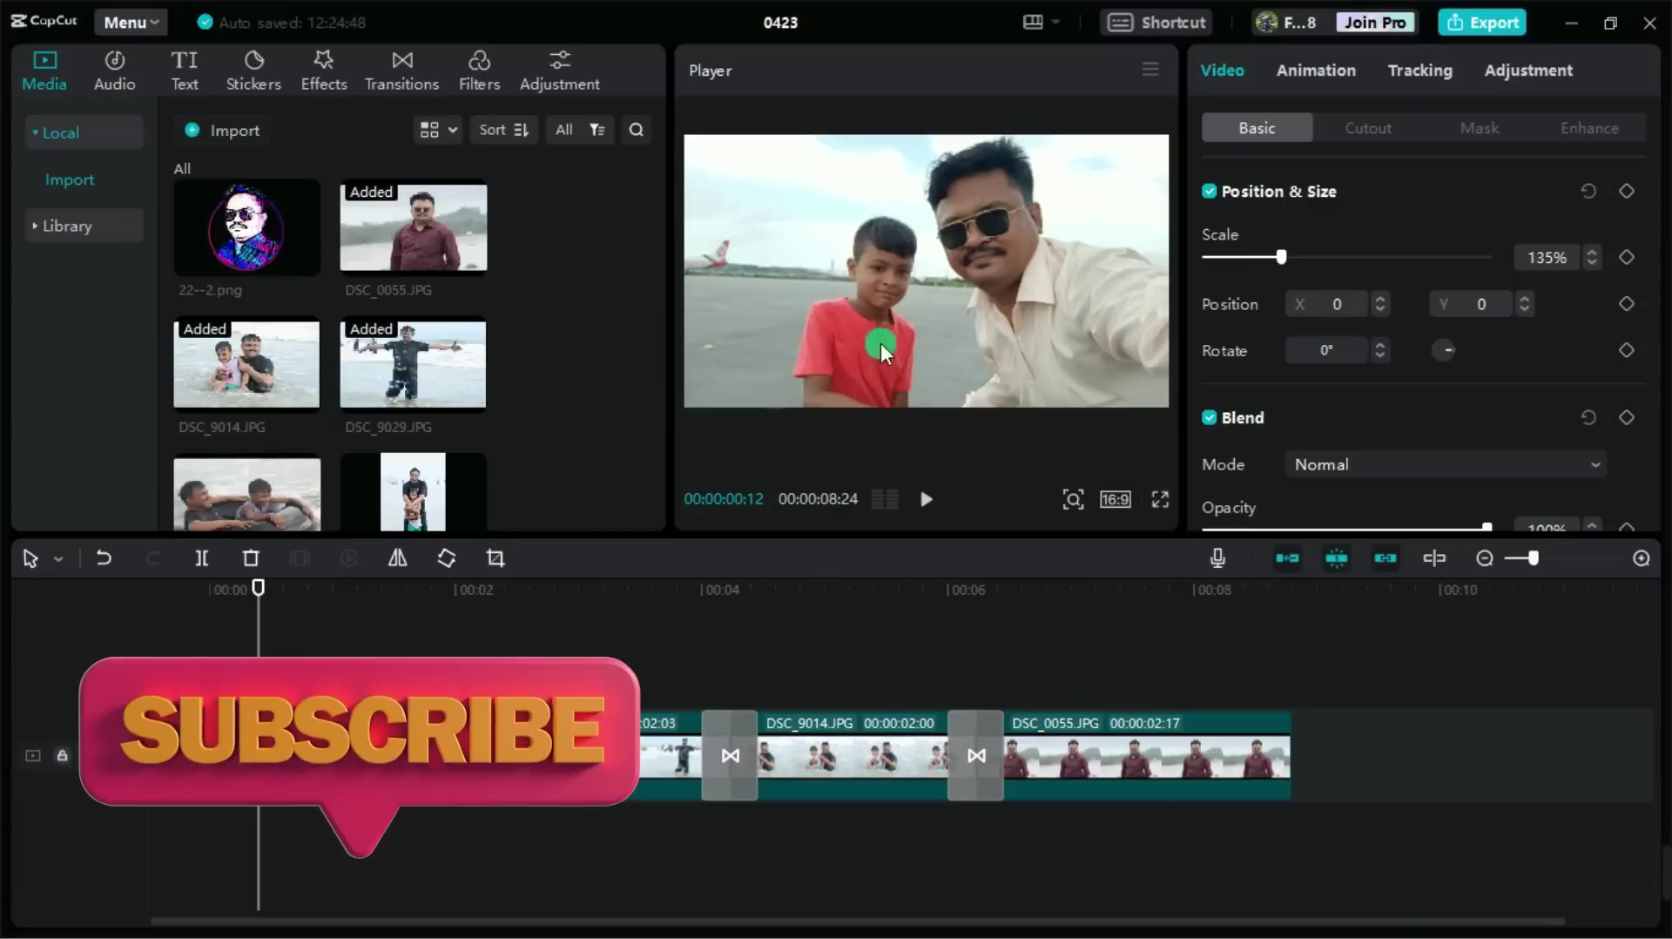
click(600, 762)
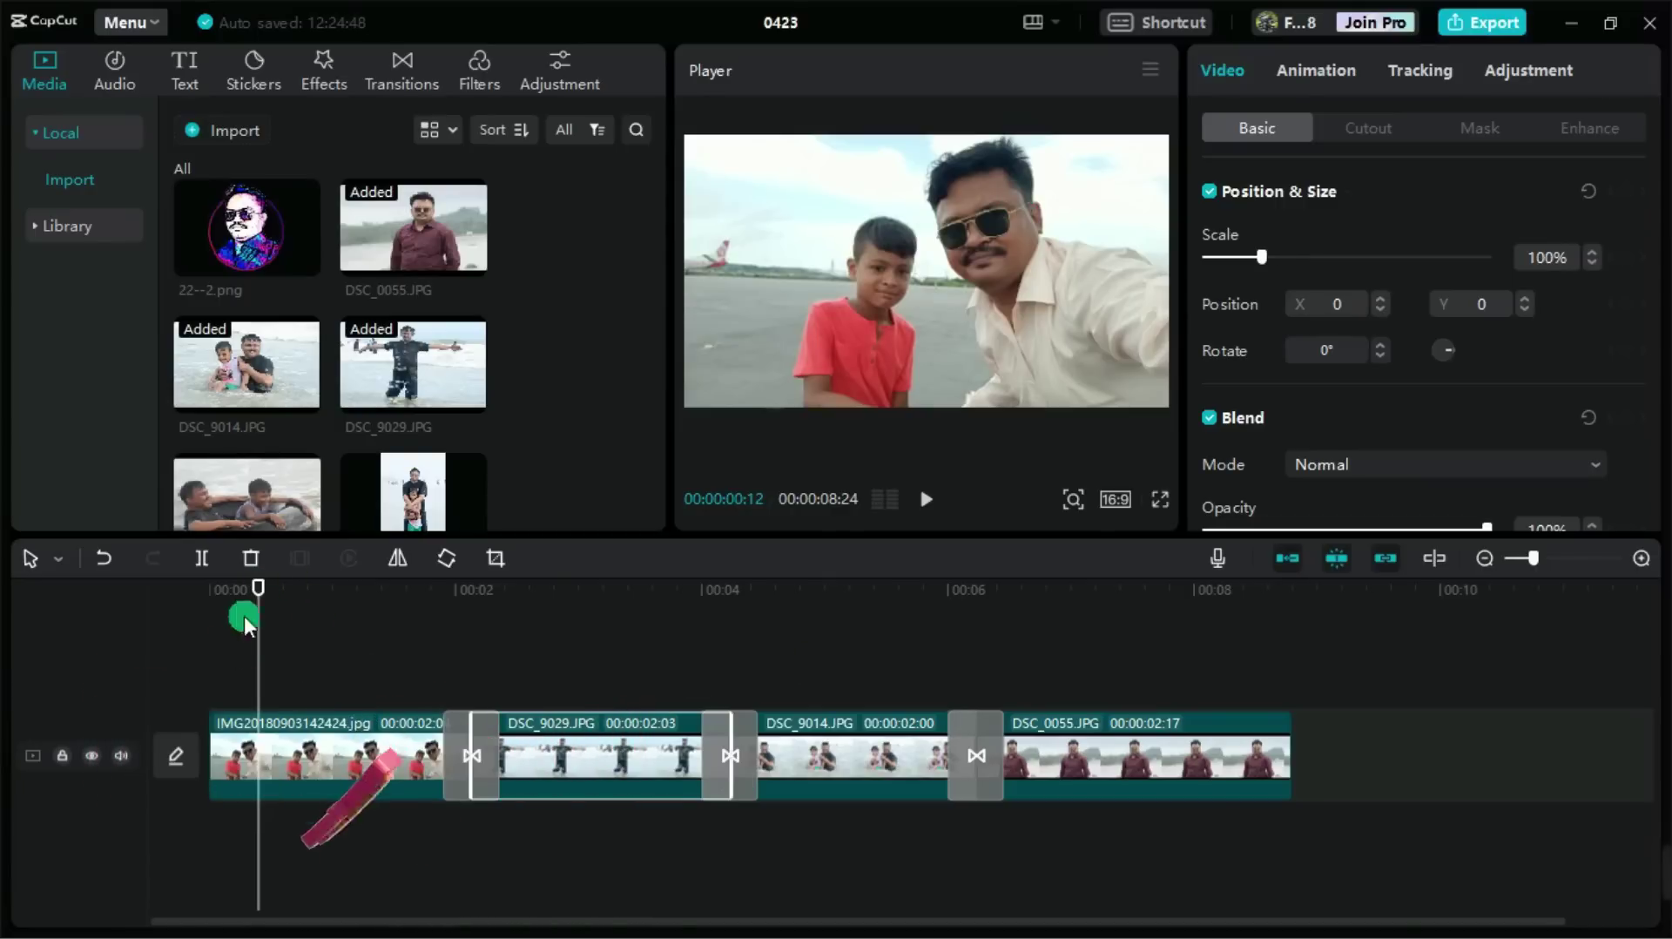
click(454, 589)
click(566, 590)
drag(1262, 257, 1277, 257)
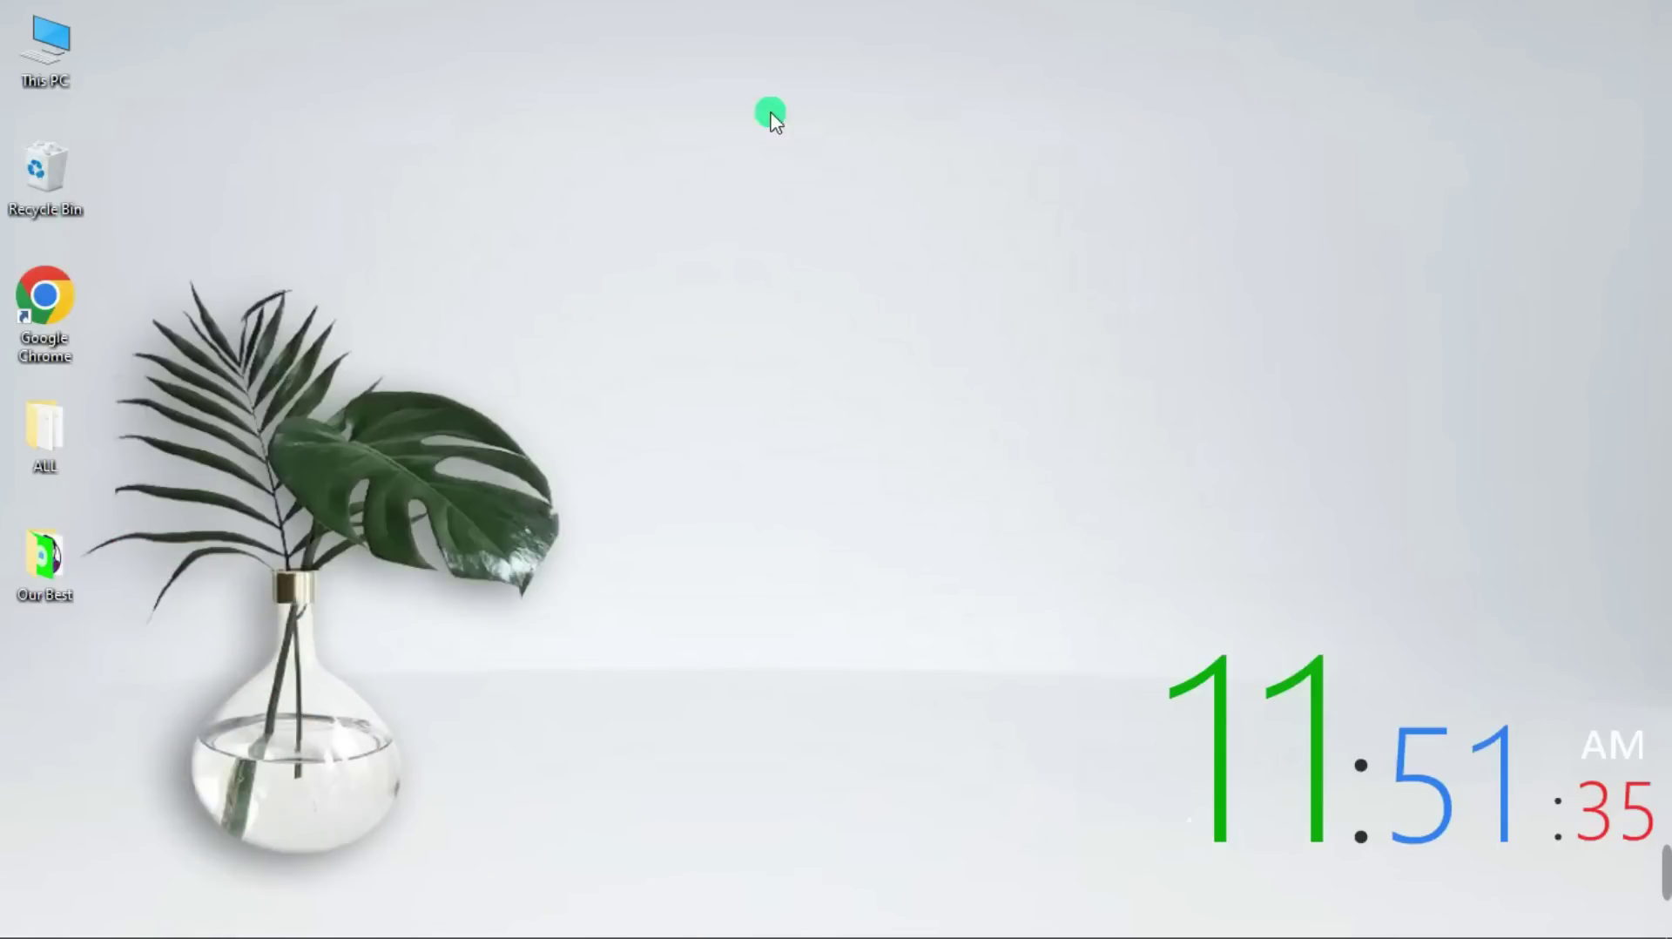
- Launch Chrome and search Google for 'capcut for pc' via the suggestion
click(770, 341)
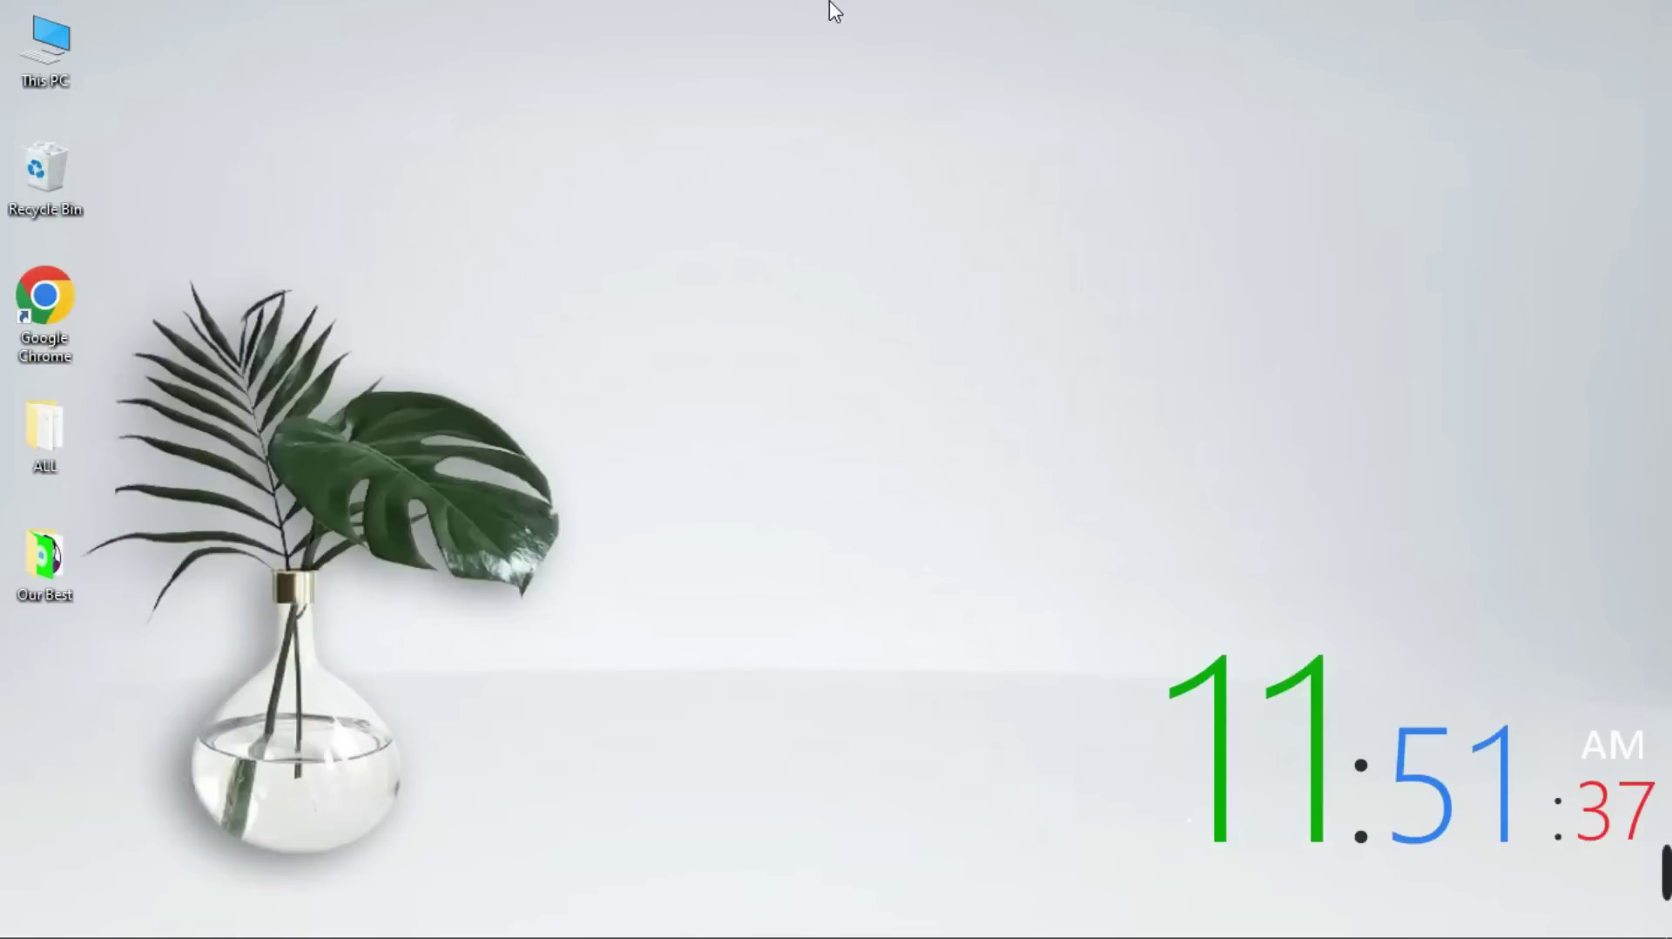
mouse_move(831, 9)
click(628, 51)
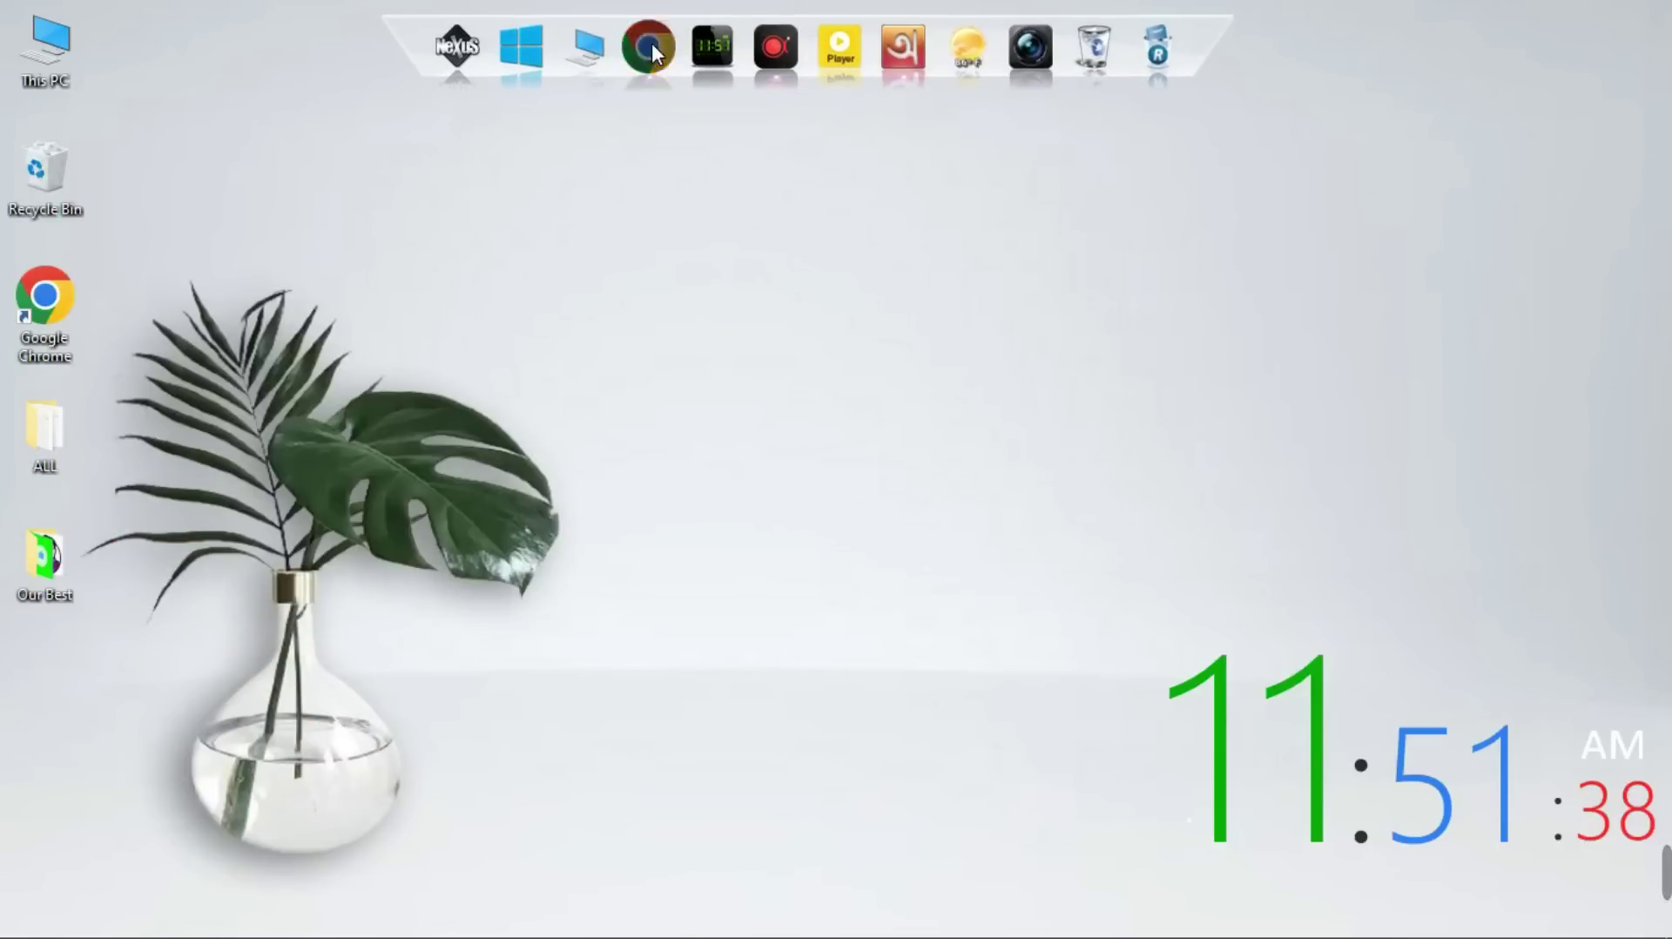
click(892, 388)
click(894, 392)
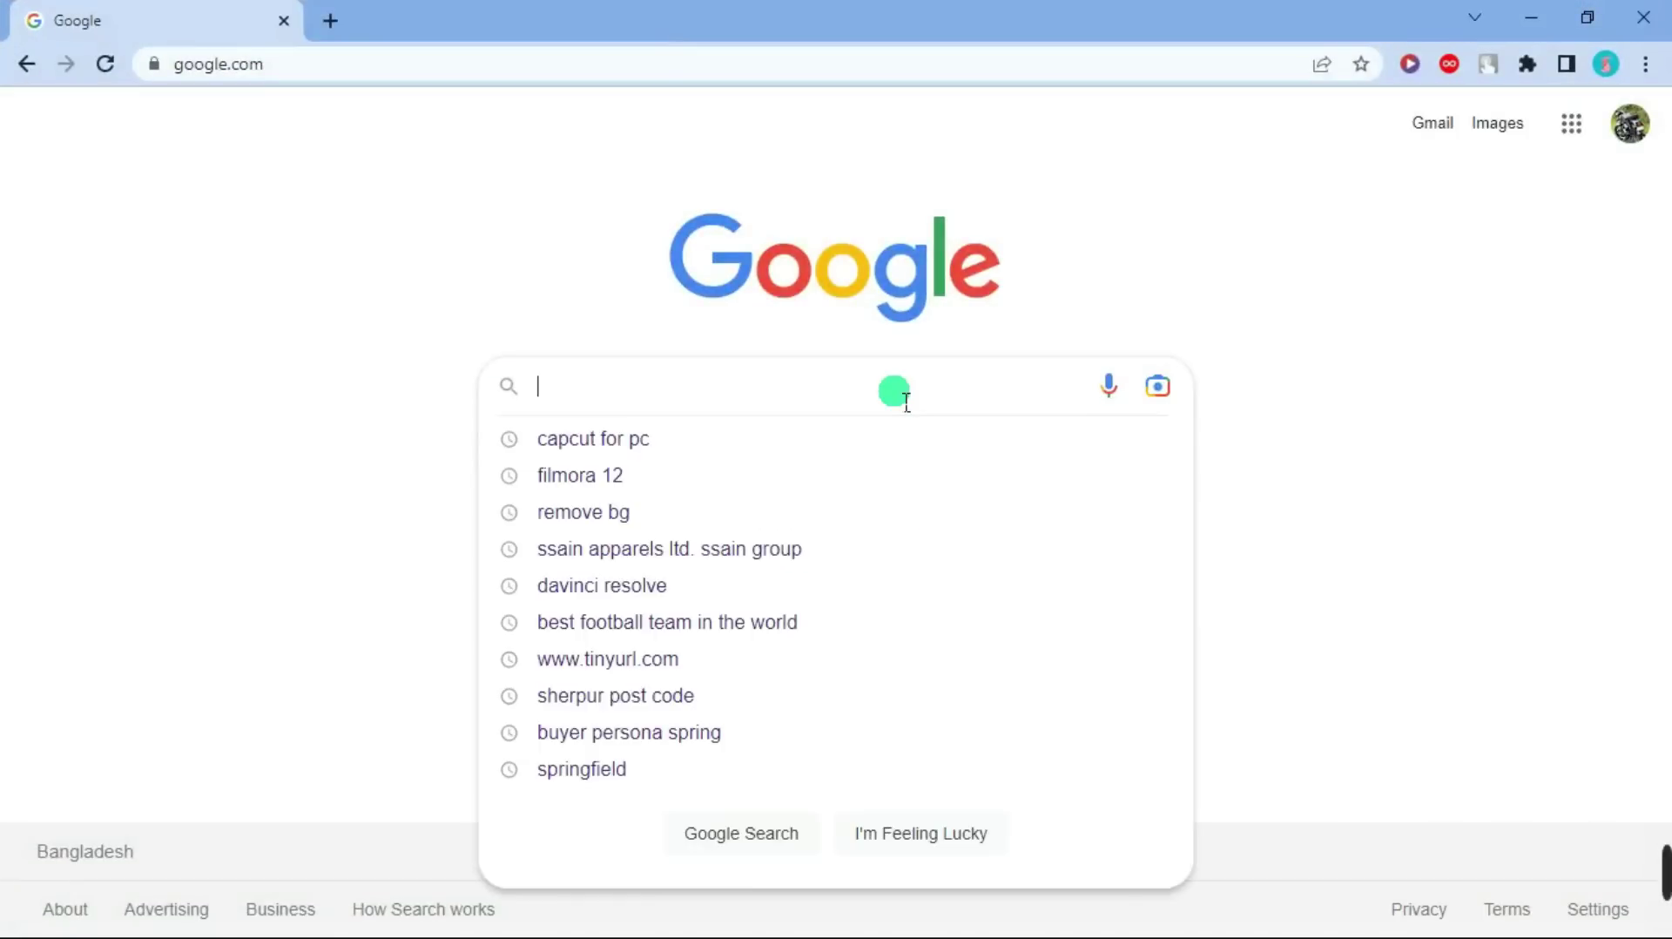
text(cap)
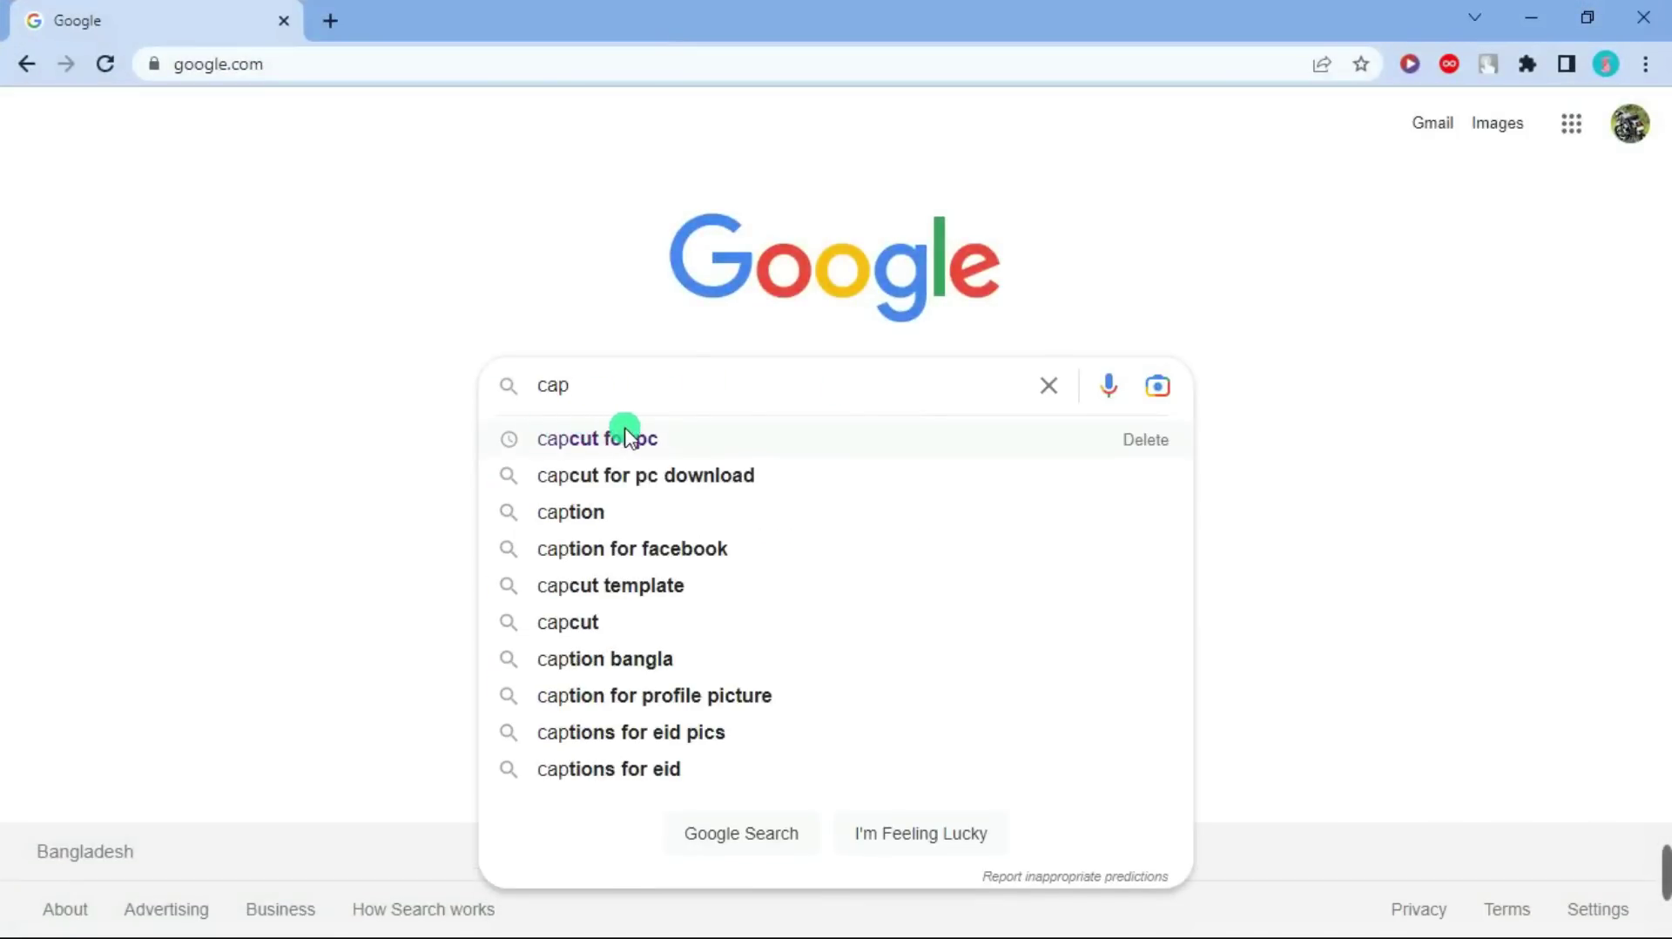
click(592, 440)
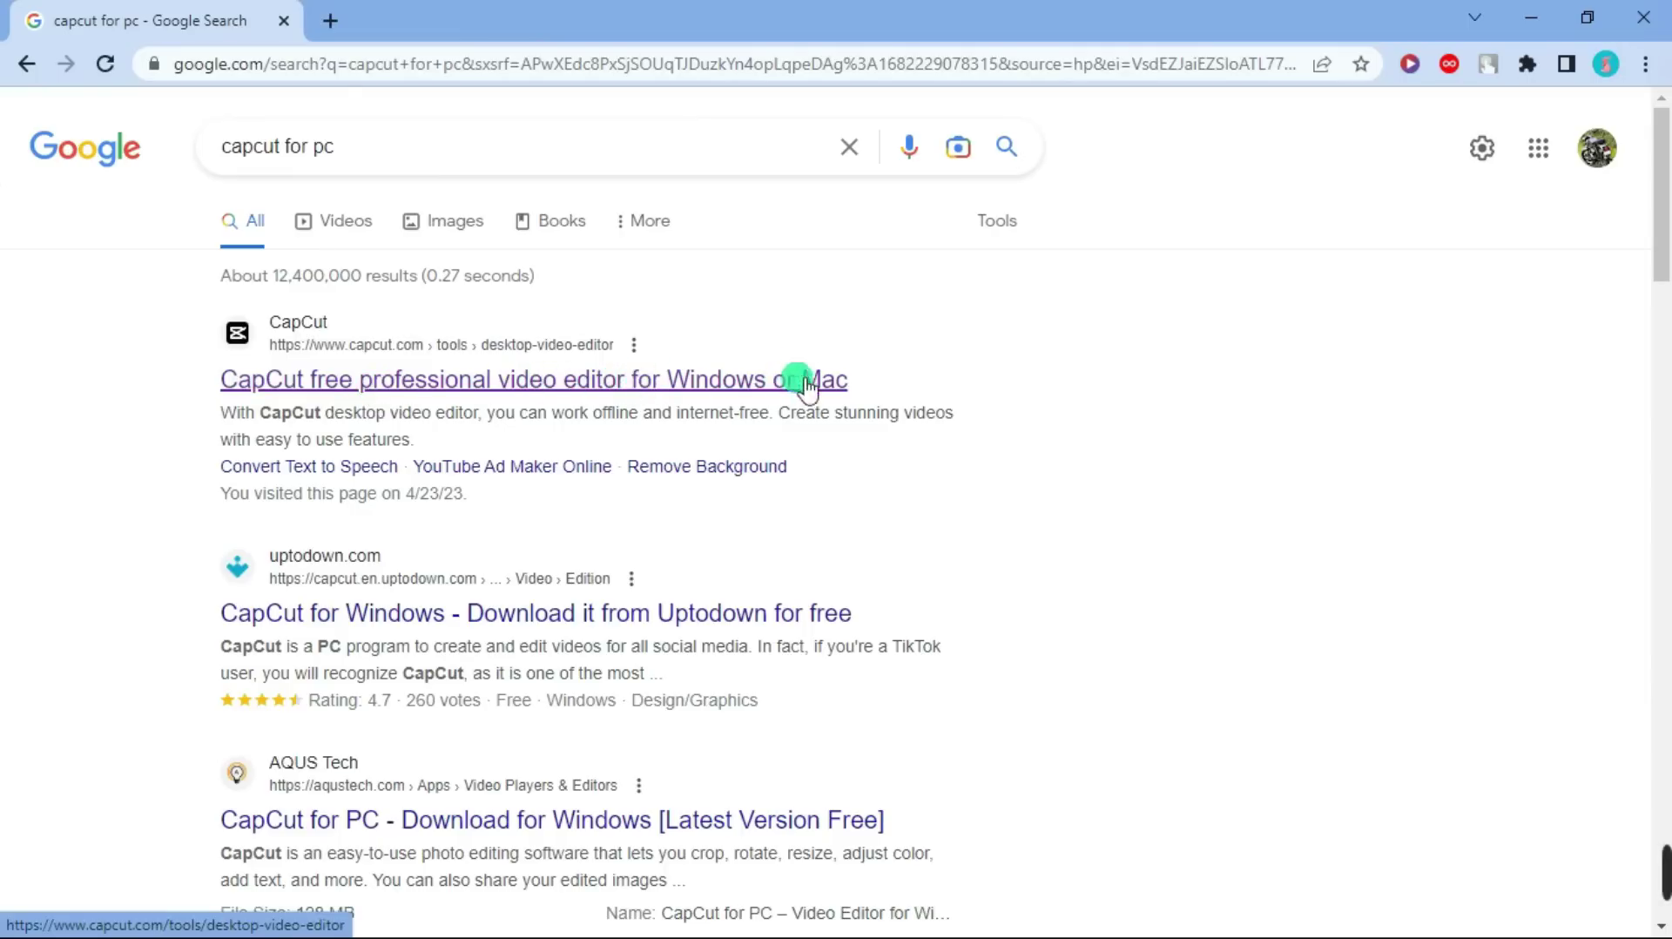
- Open CapCut's desktop editor page, download the Windows installer, and open This PC
click(634, 382)
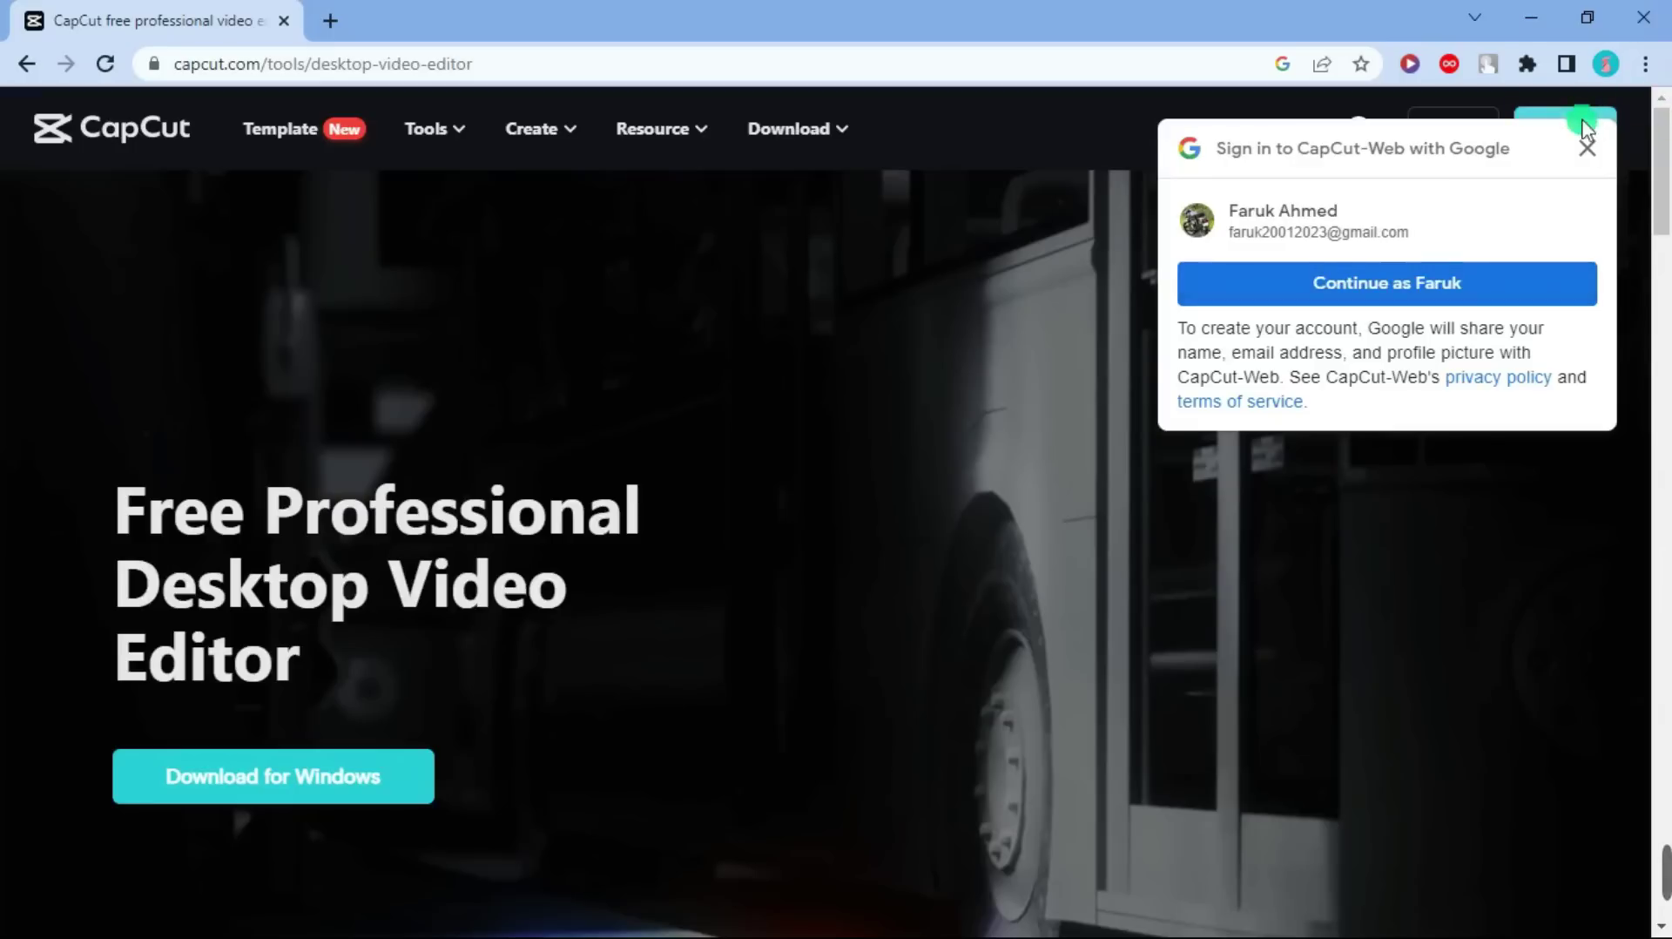
click(1589, 149)
drag(1664, 144, 823, 493)
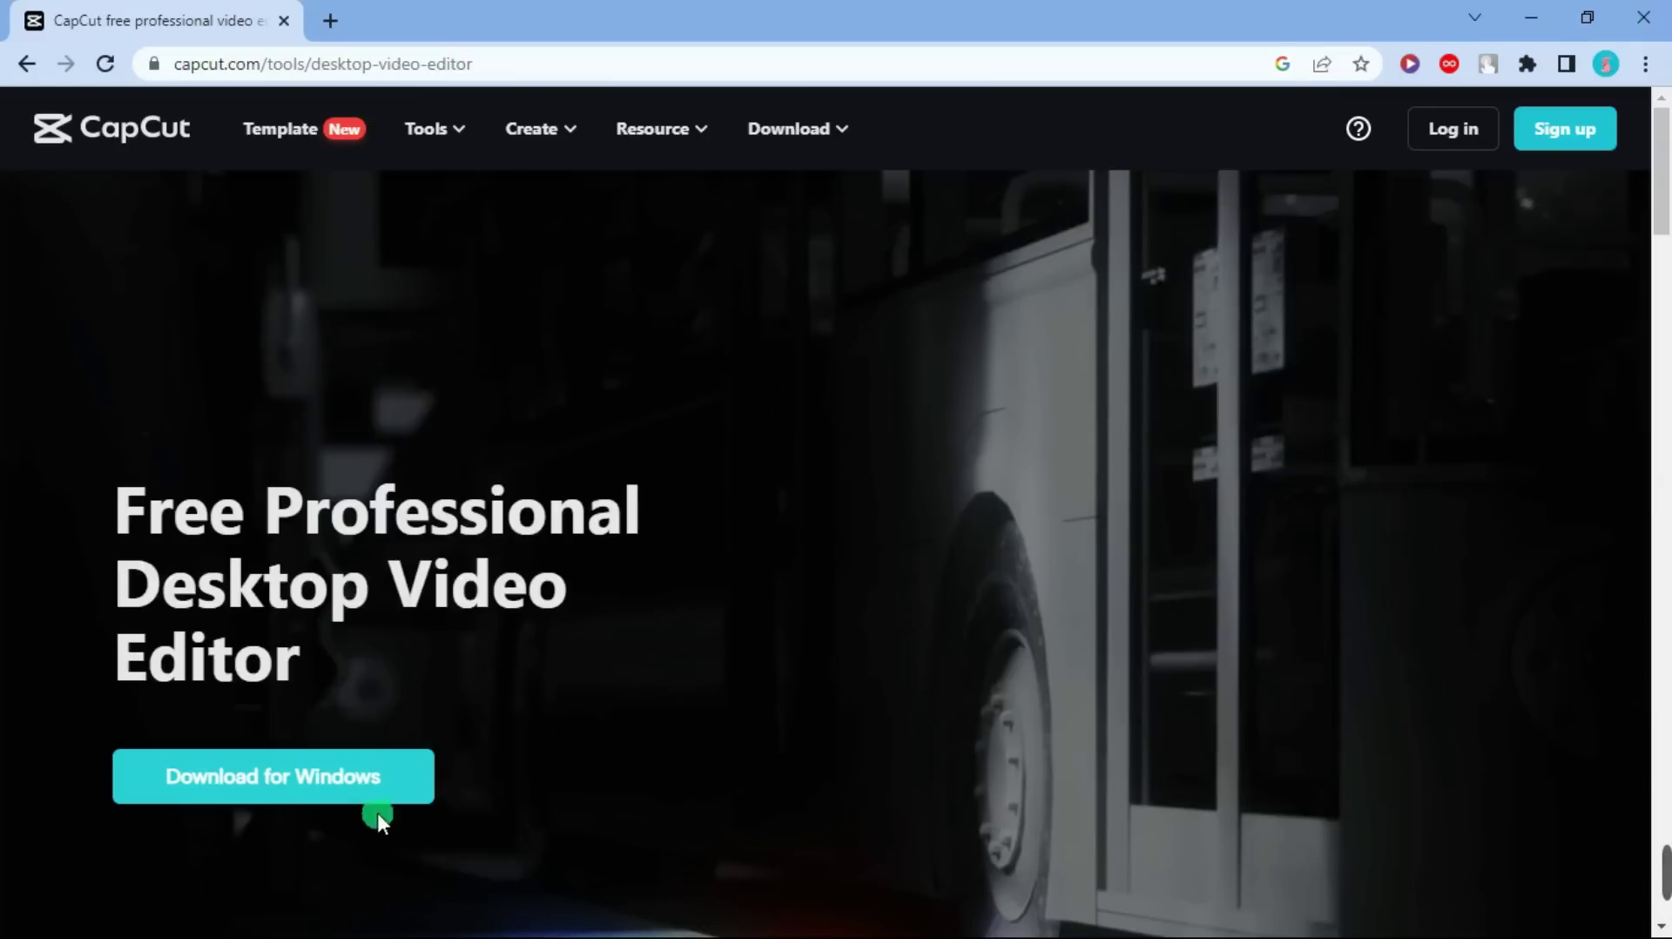
click(369, 781)
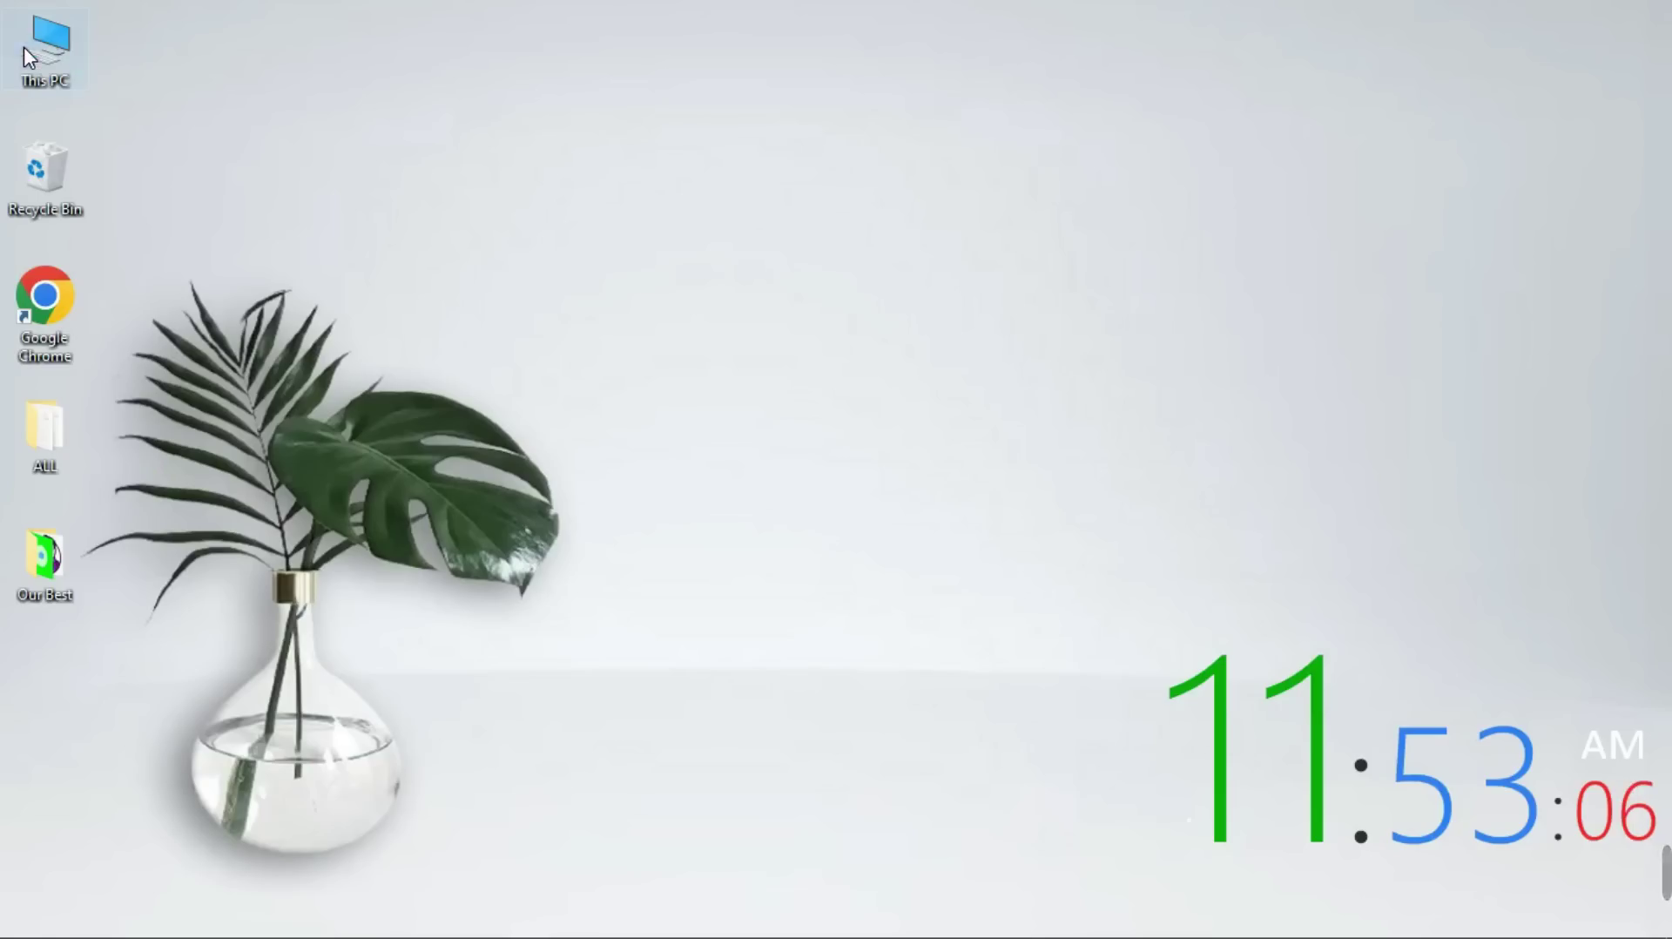
double_click(26, 44)
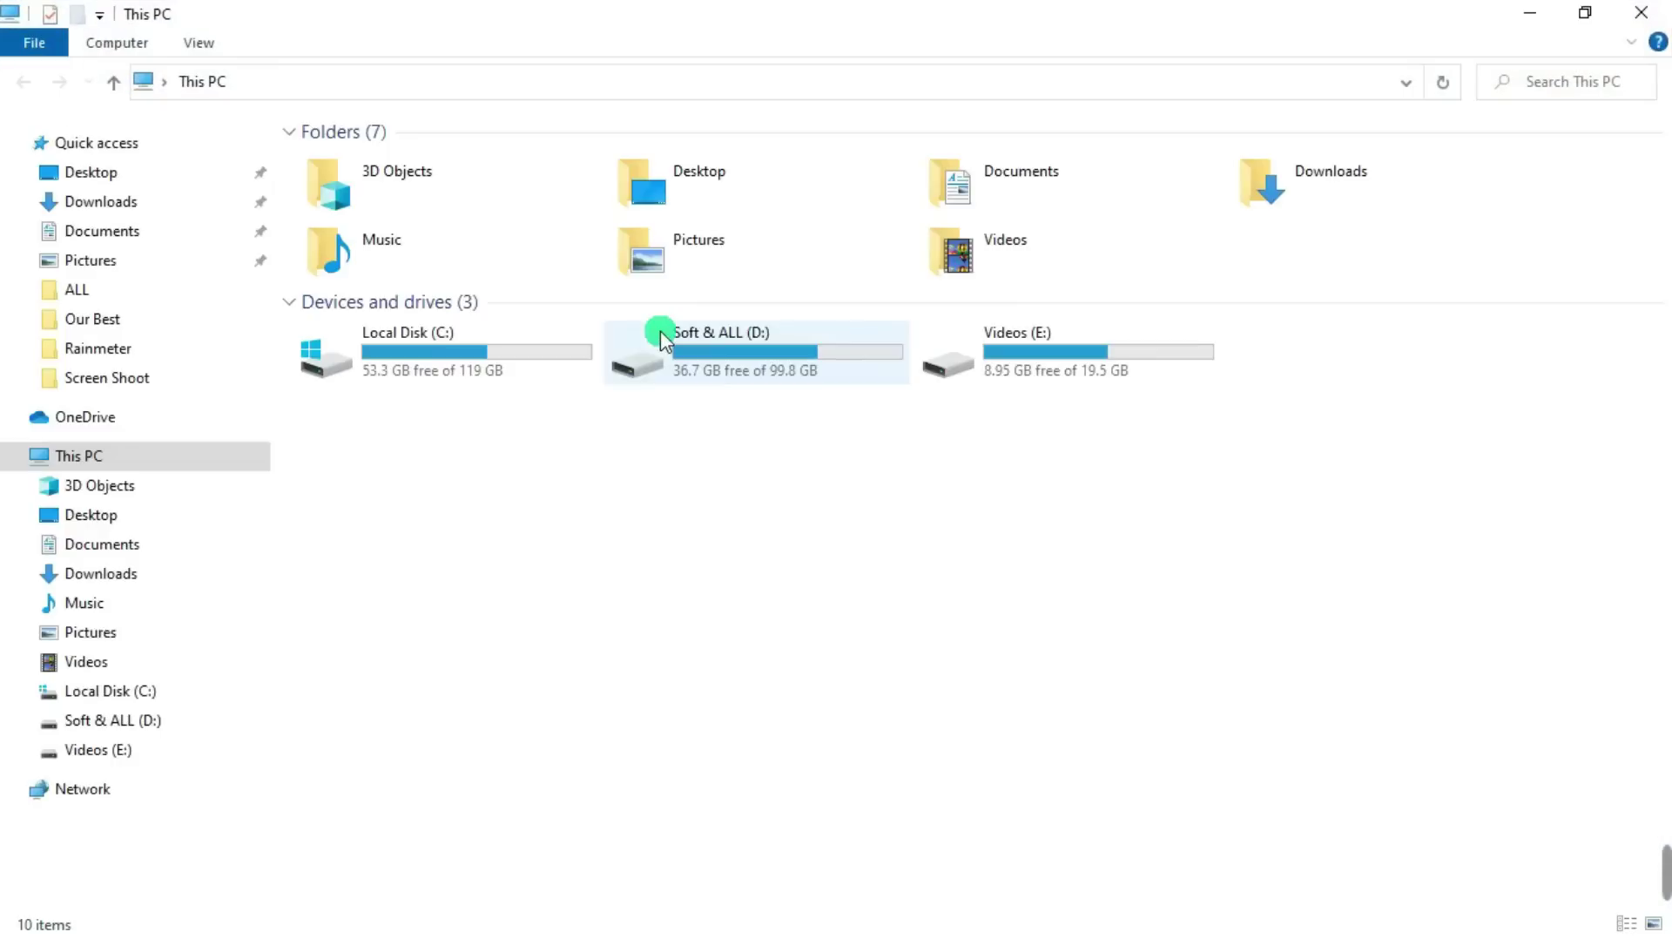
- Run the CapCut installer from the Downloads folder and close File Explorer
click(1330, 196)
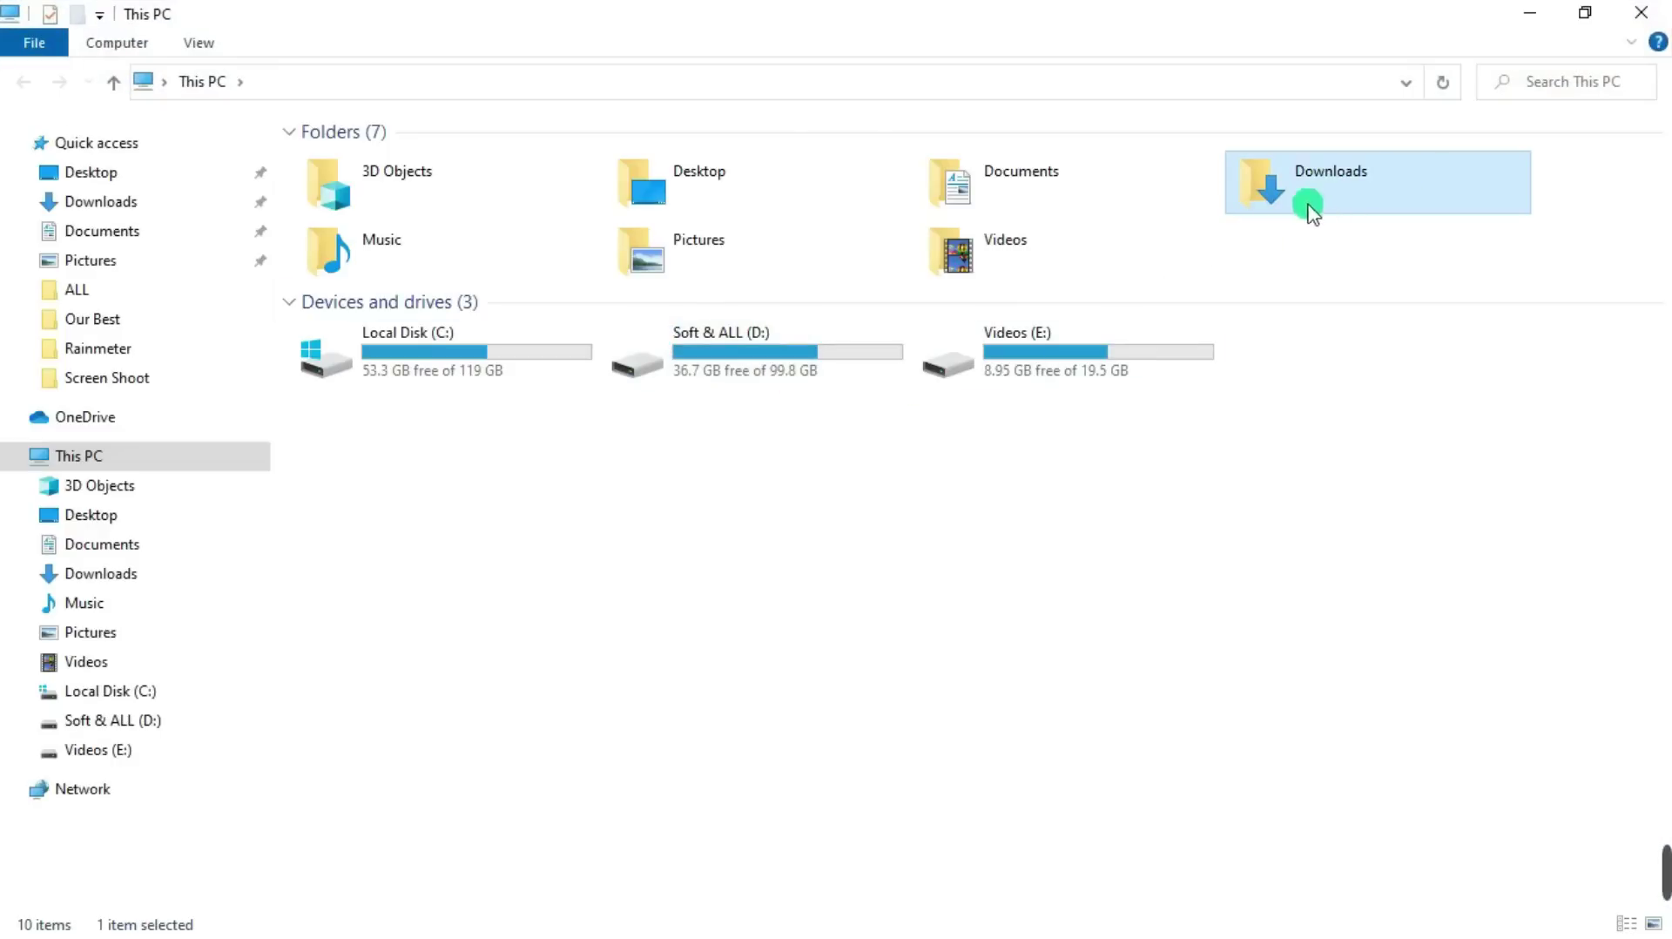
double_click(1374, 195)
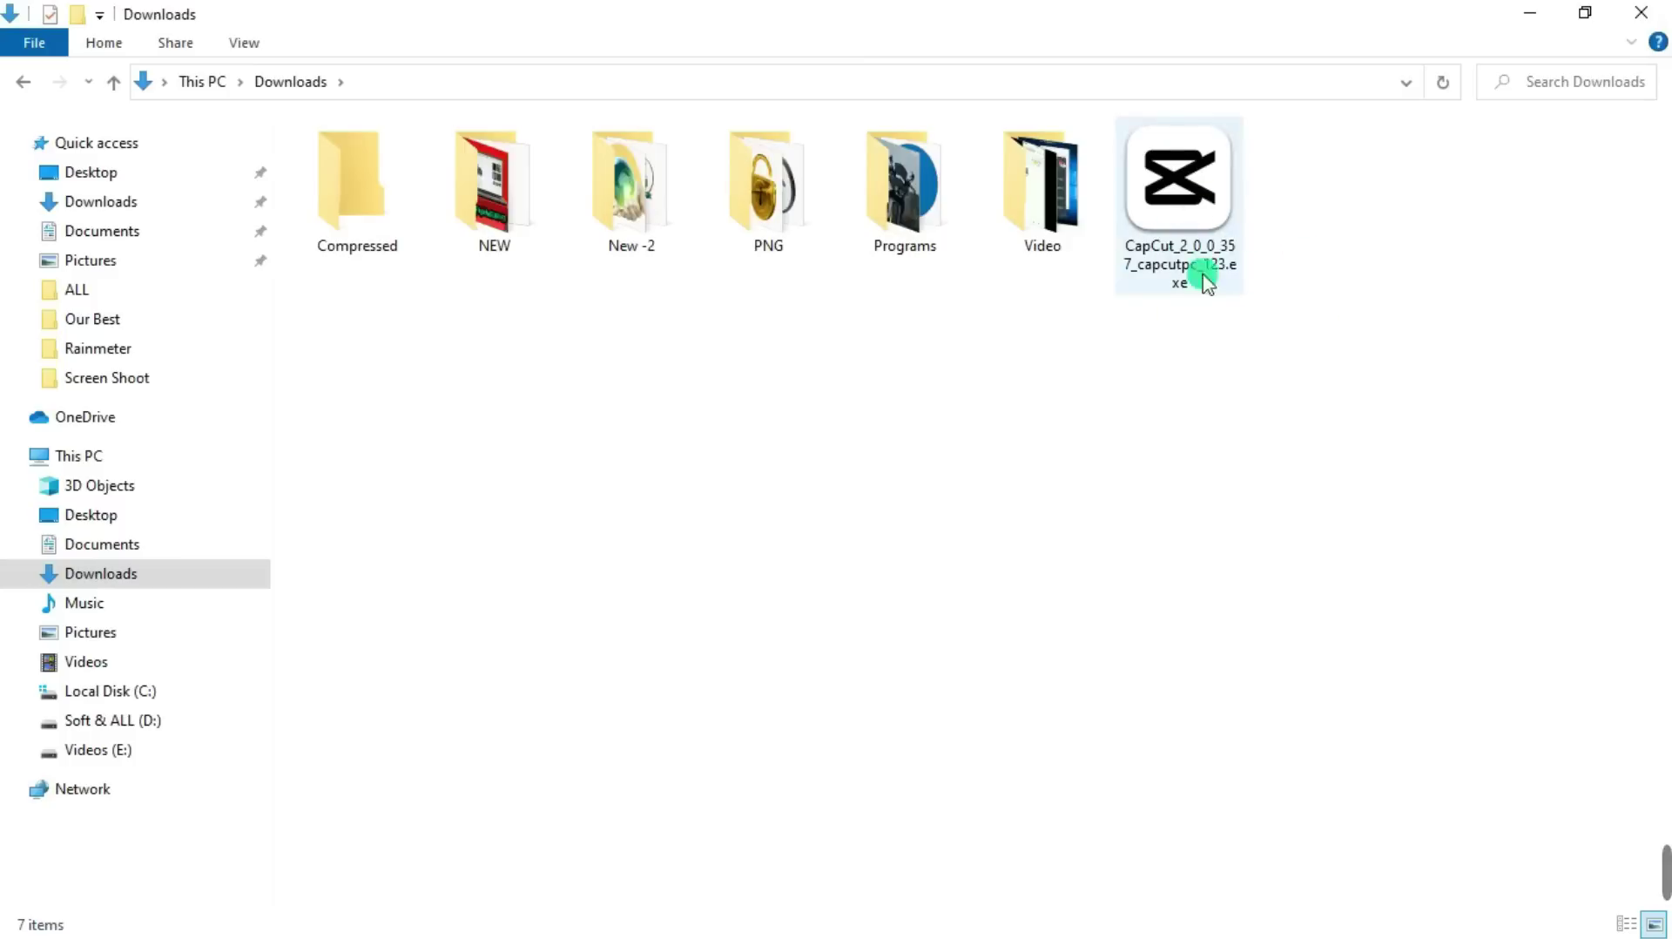
click(1213, 229)
double_click(1182, 197)
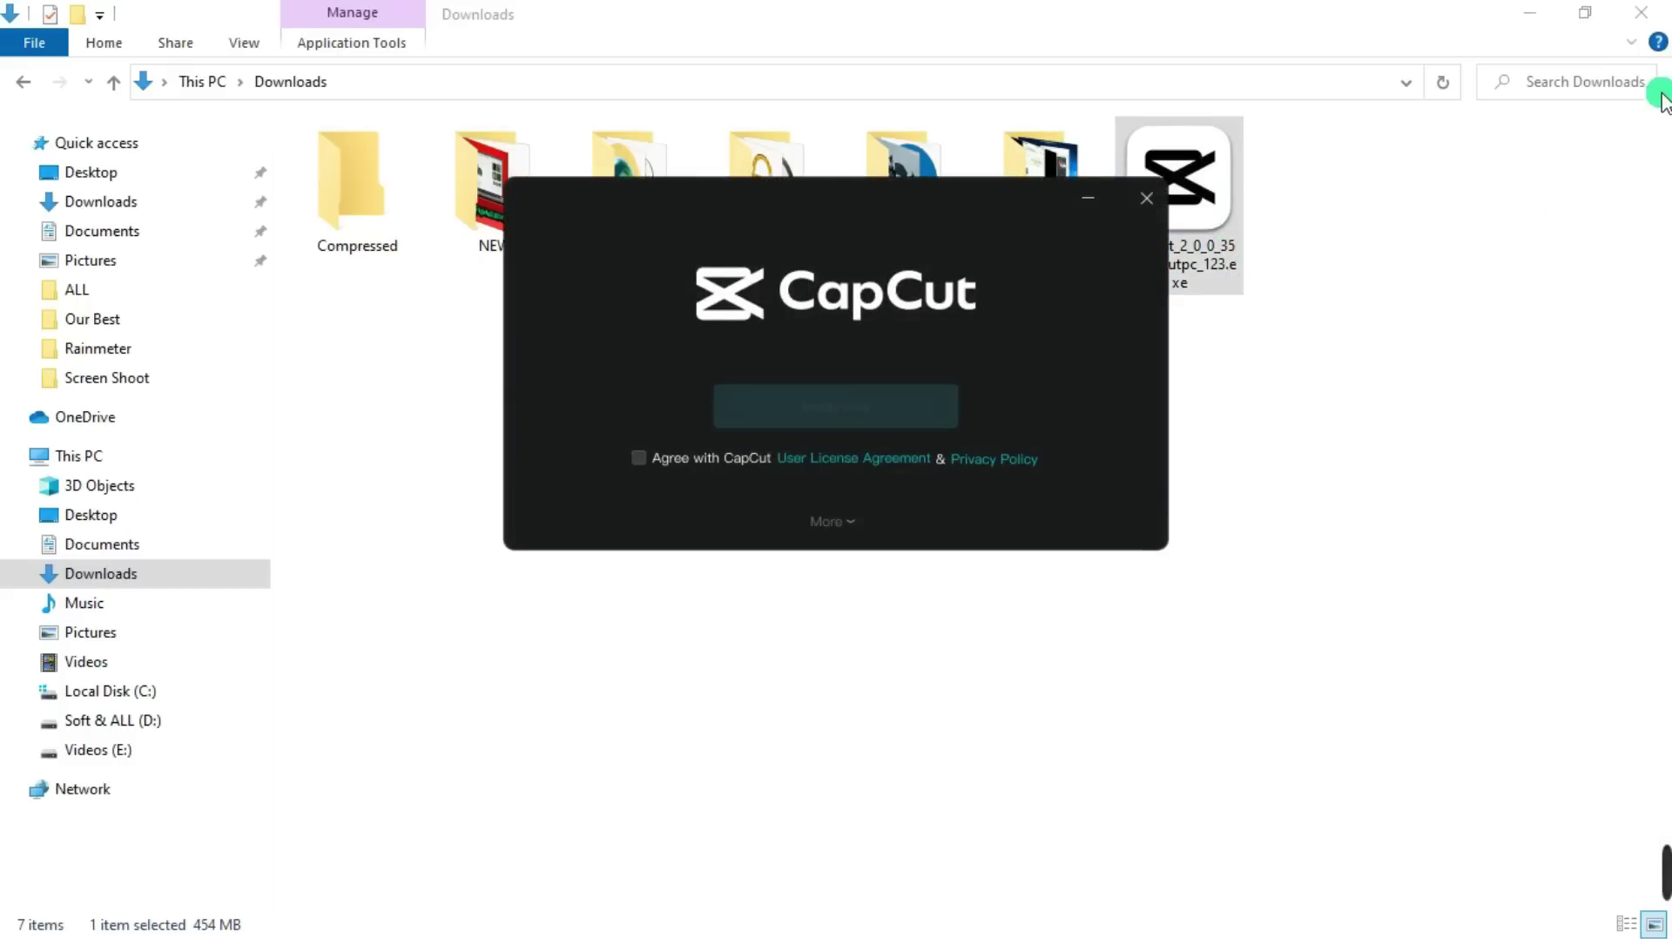
click(1645, 15)
- Accept the terms, install and launch CapCut, confirm the environment test, and start a new project
mouse_move(838, 216)
mouse_down()
mouse_move(782, 215)
mouse_move(817, 209)
mouse_up()
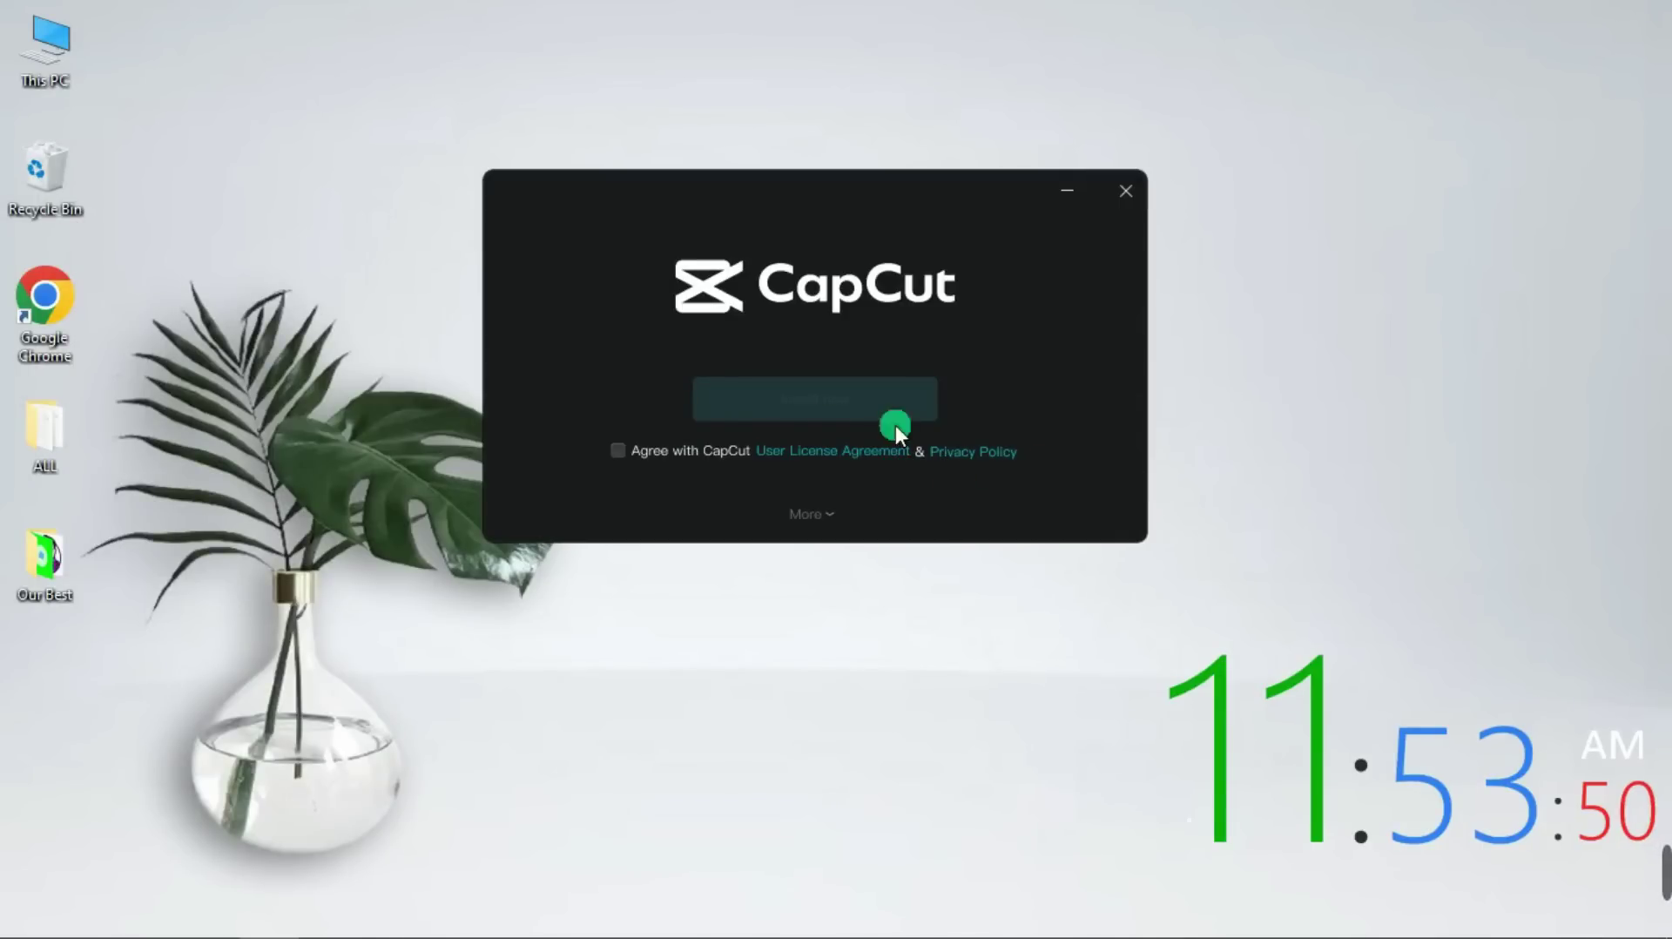
click(618, 450)
click(781, 405)
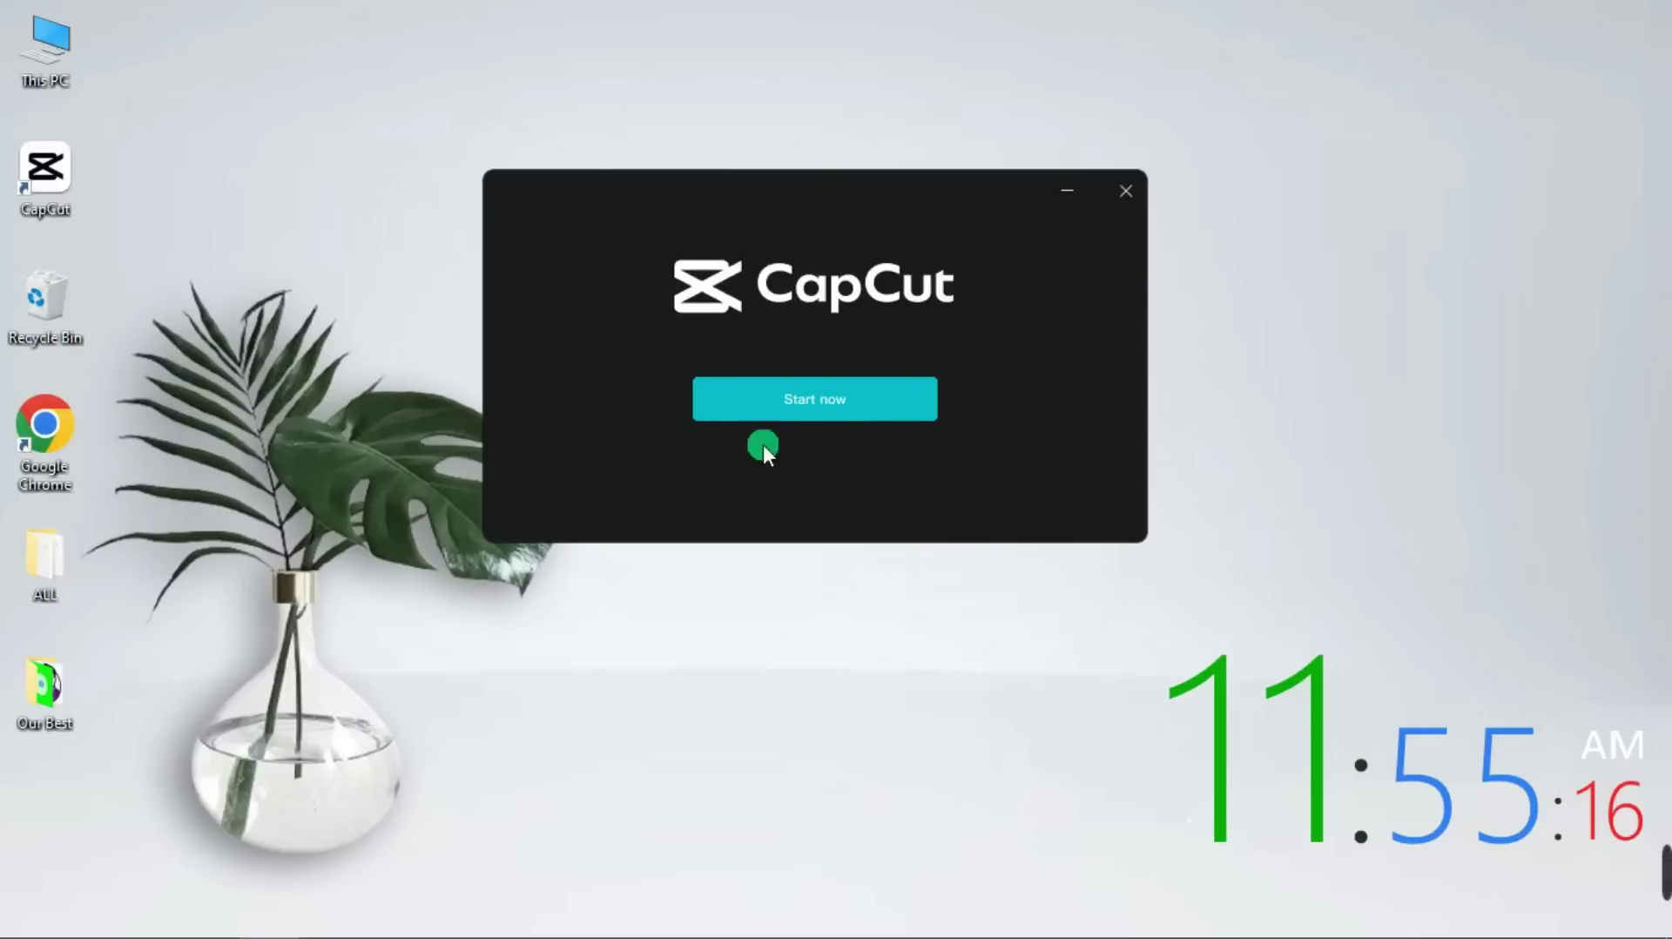
click(812, 396)
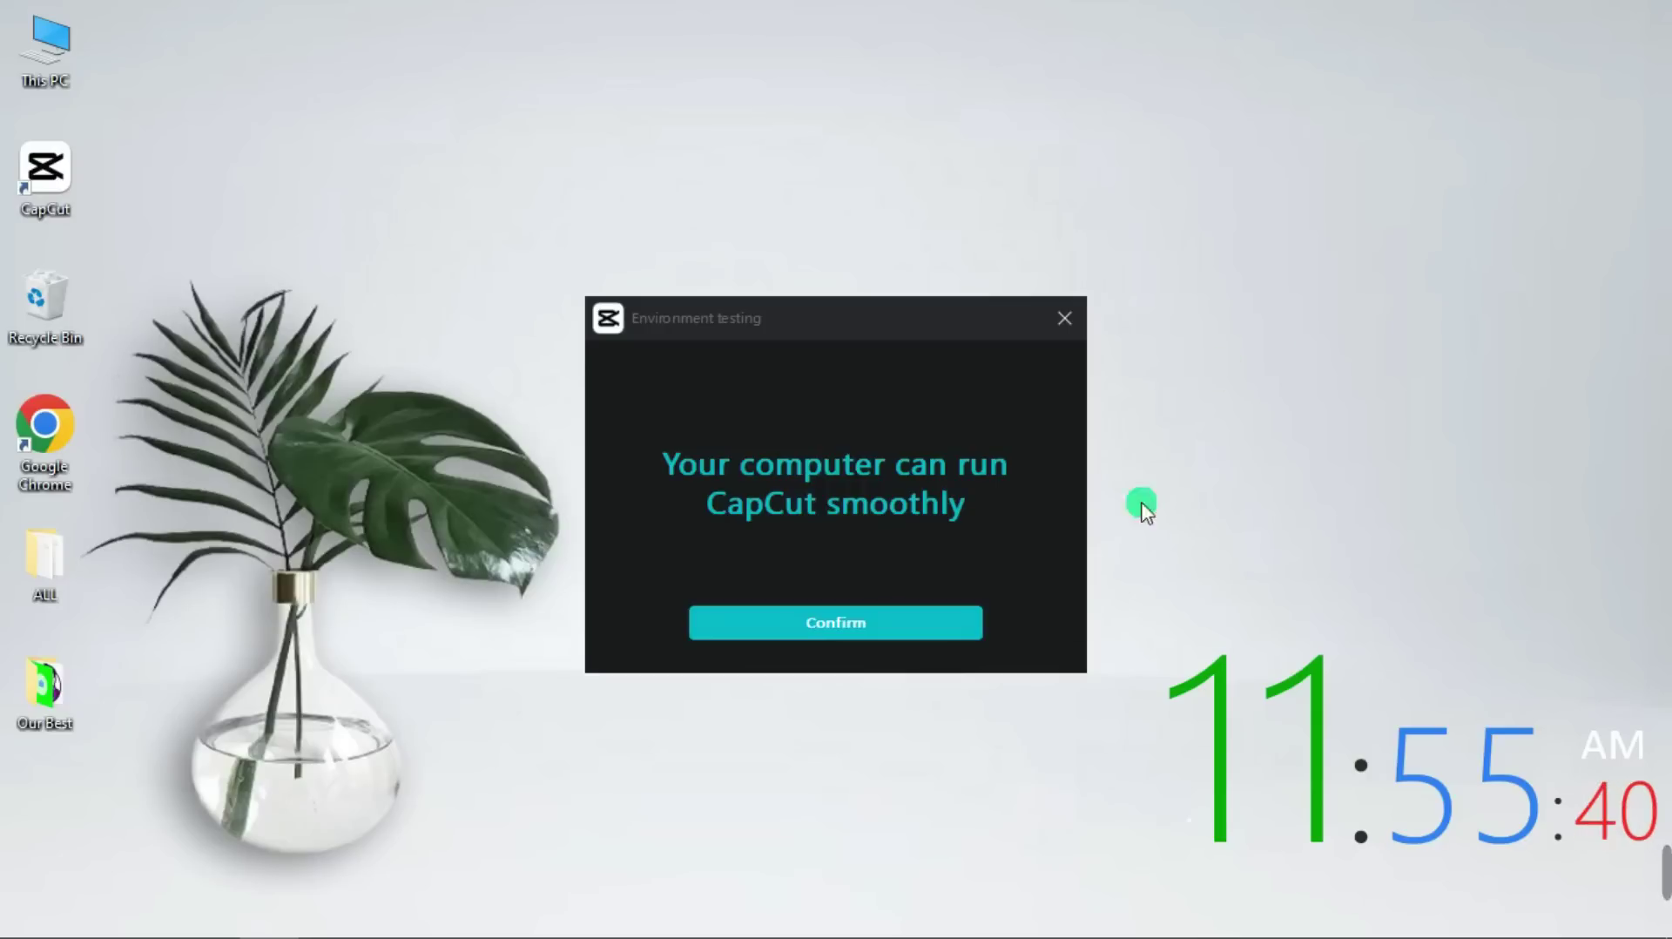
click(813, 620)
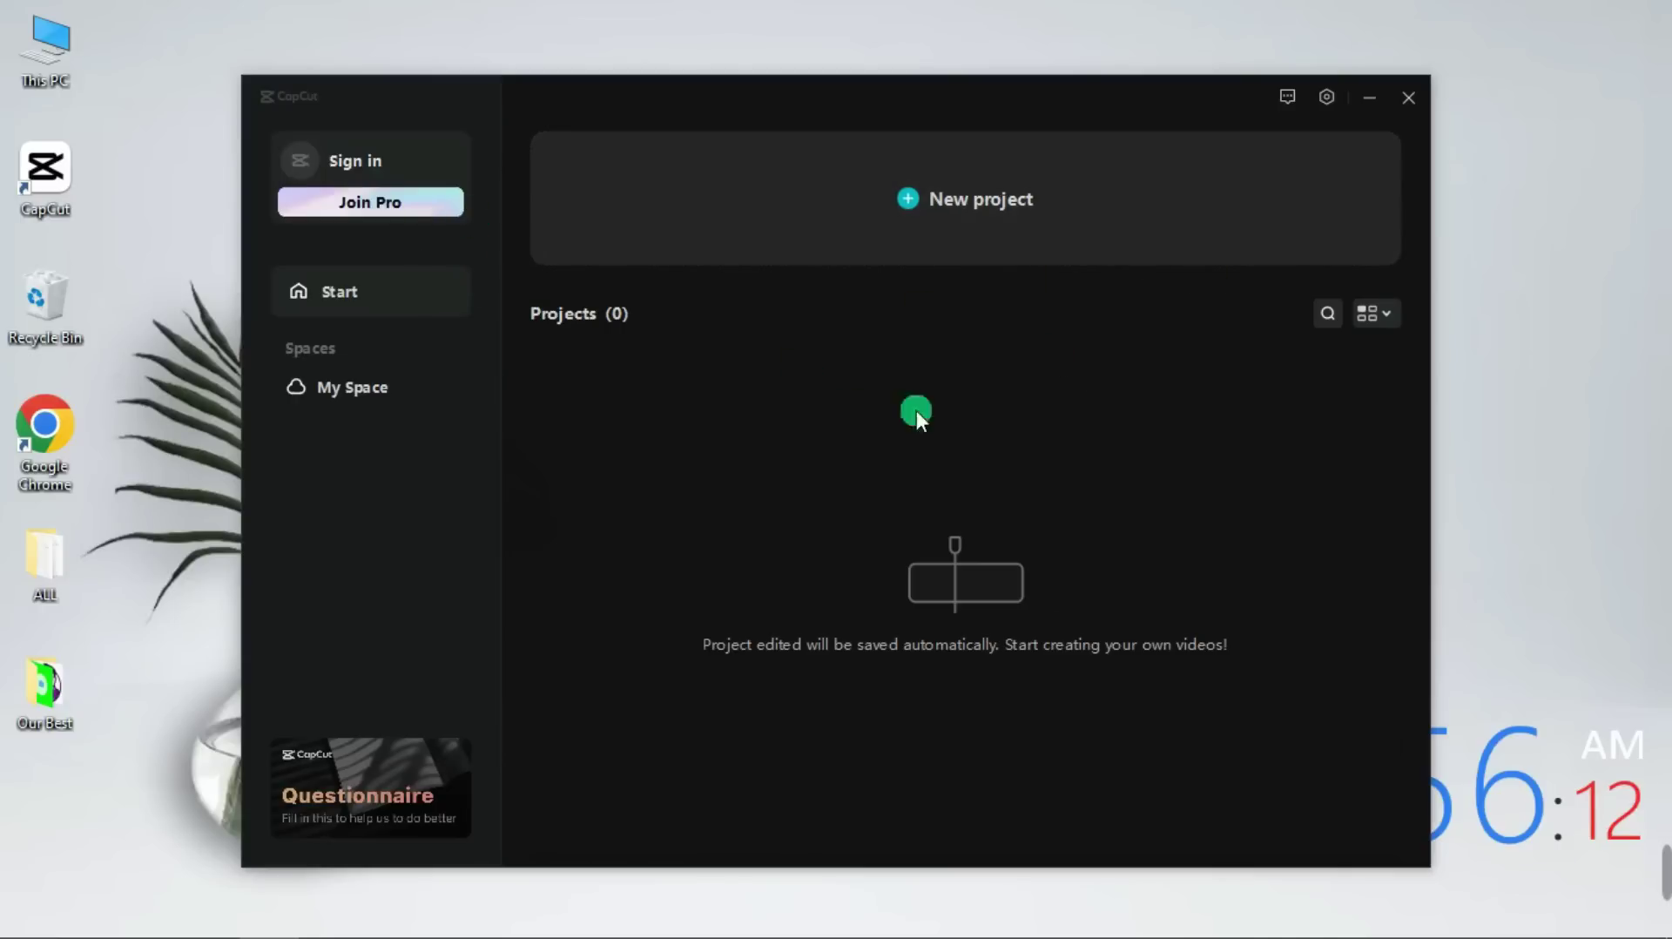
click(930, 199)
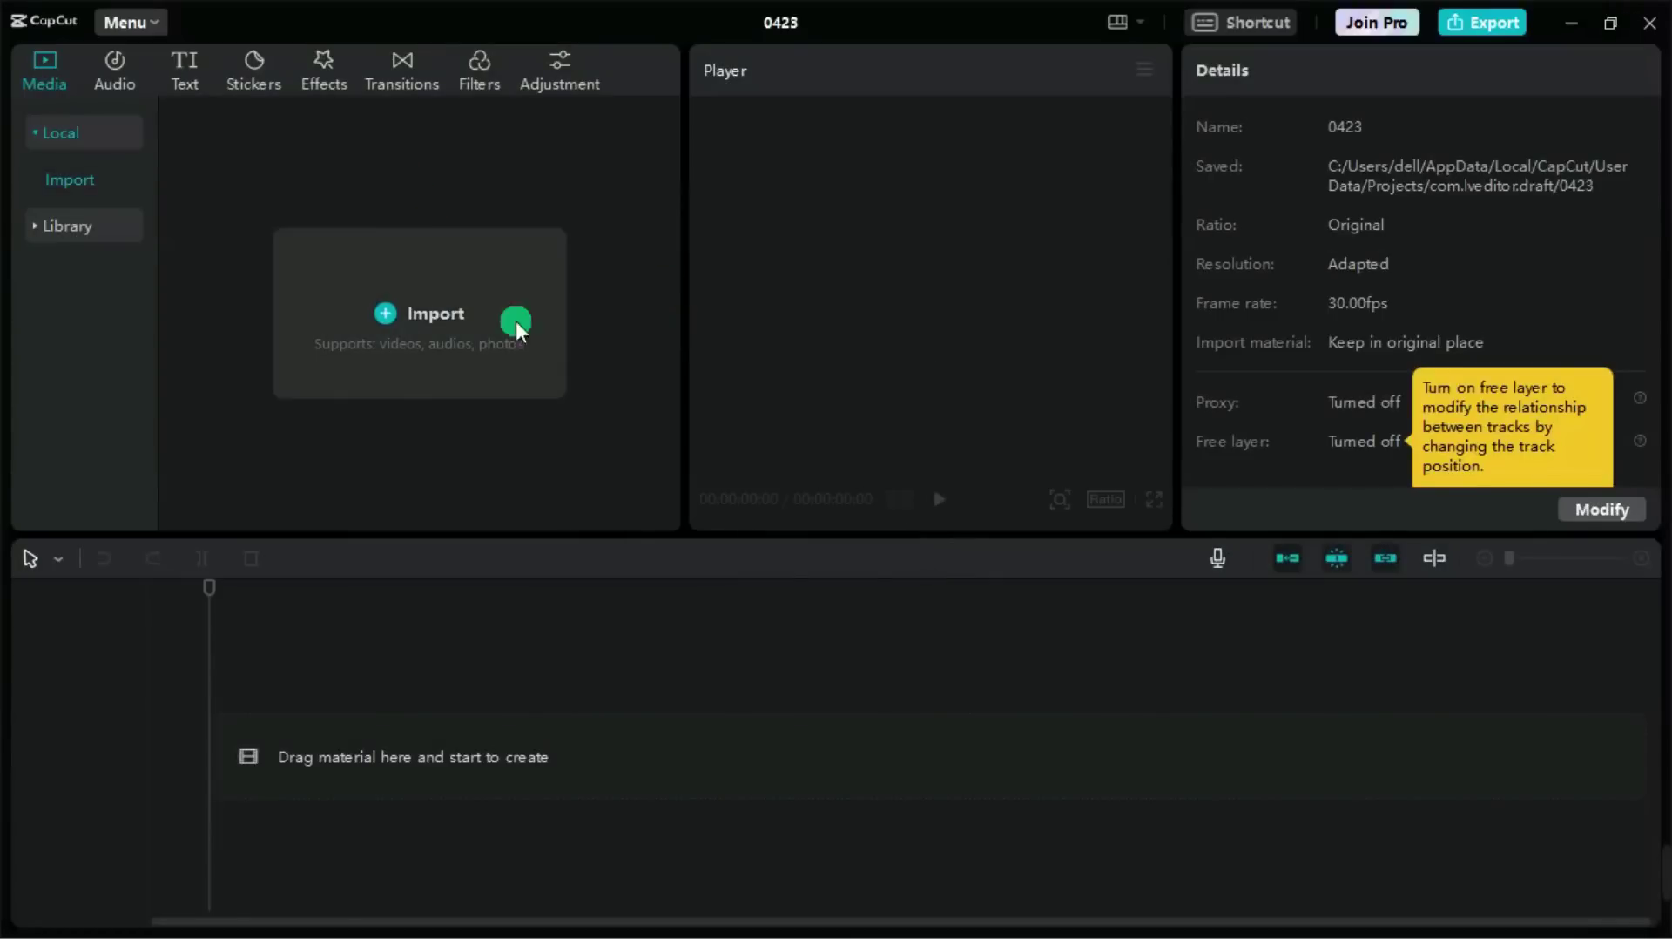
- Dismiss the free-layer tooltip in the new 0423 project
click(1550, 514)
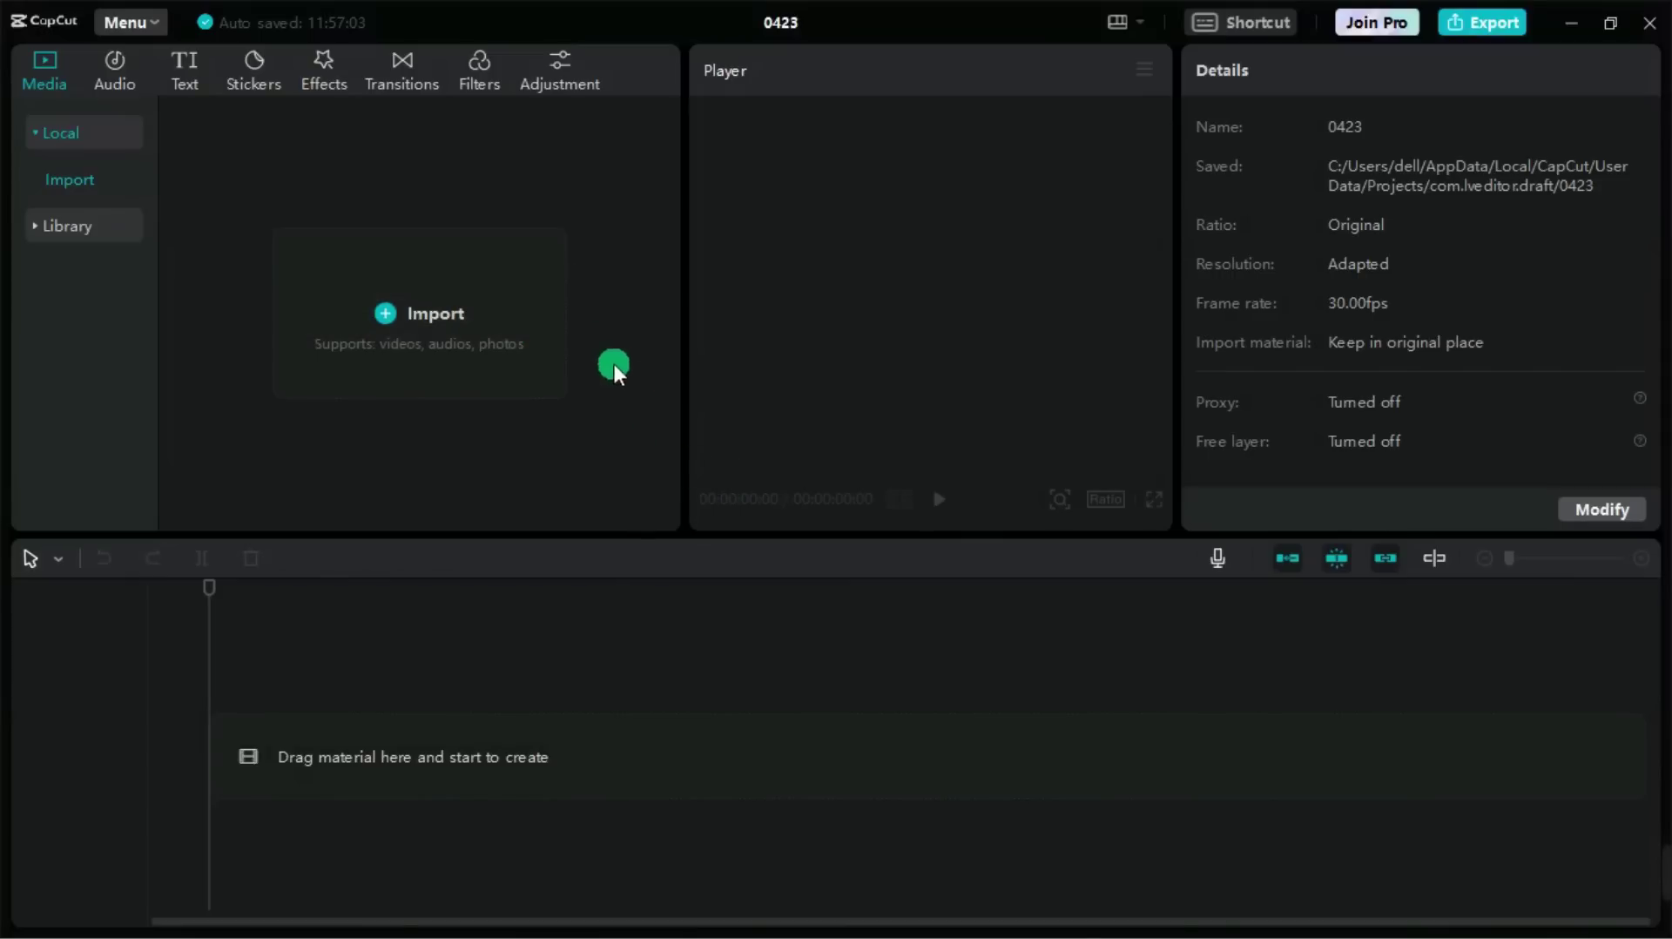
- Import every file from the Desktop's Our Best folder into the project media
click(422, 332)
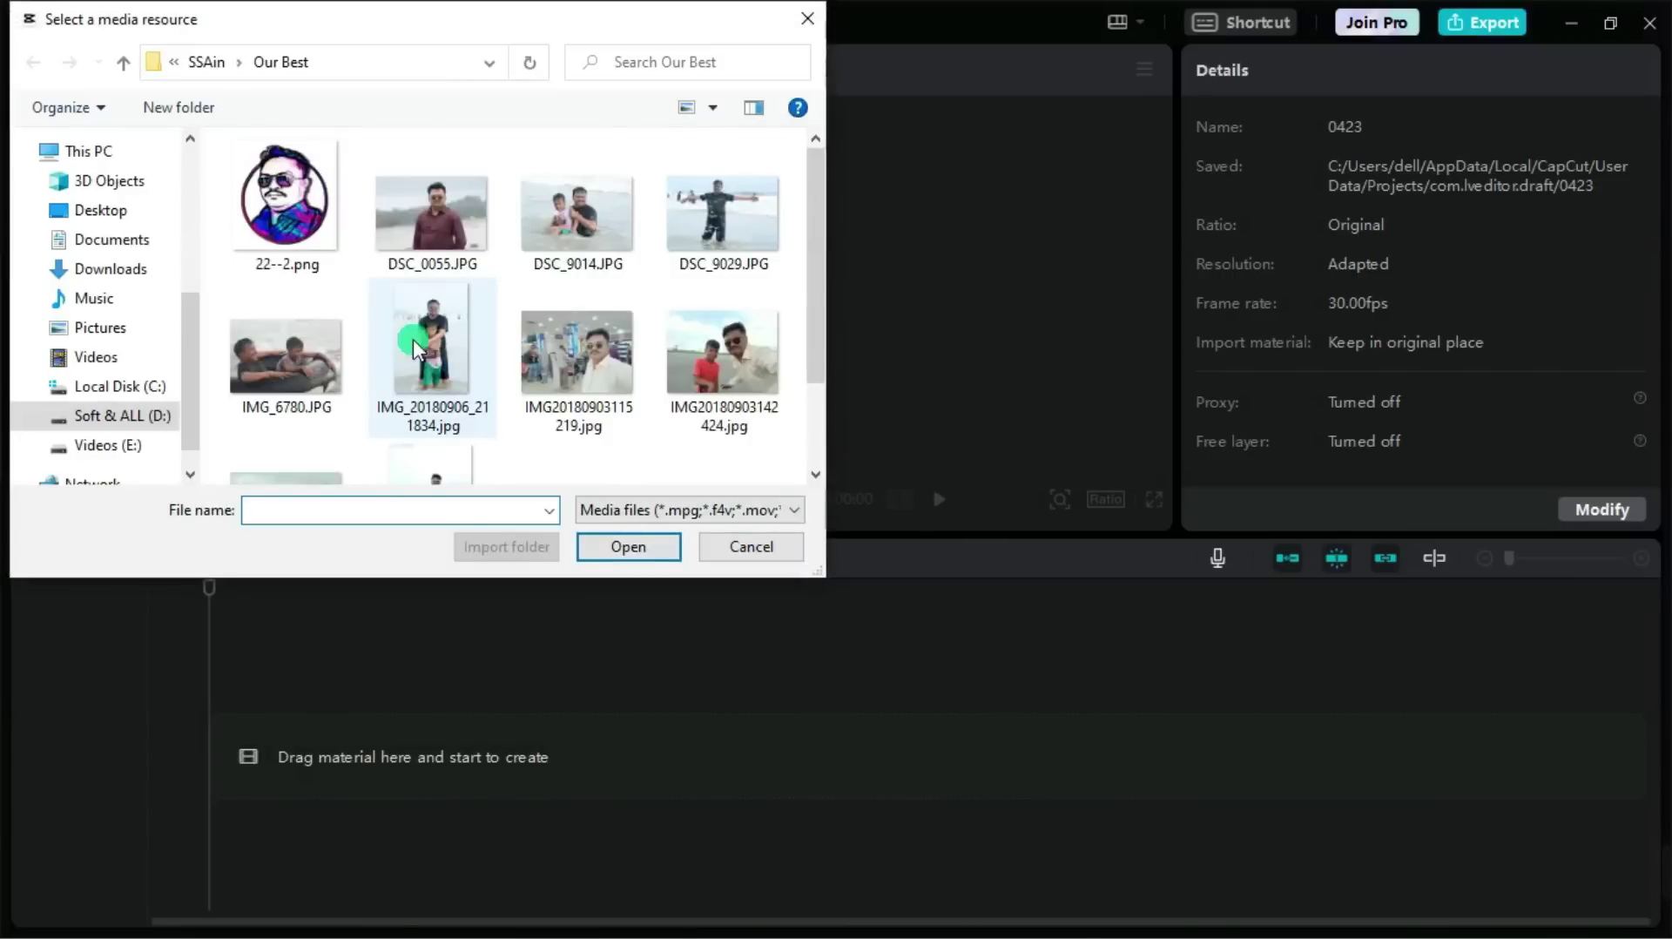
drag(193, 345, 186, 160)
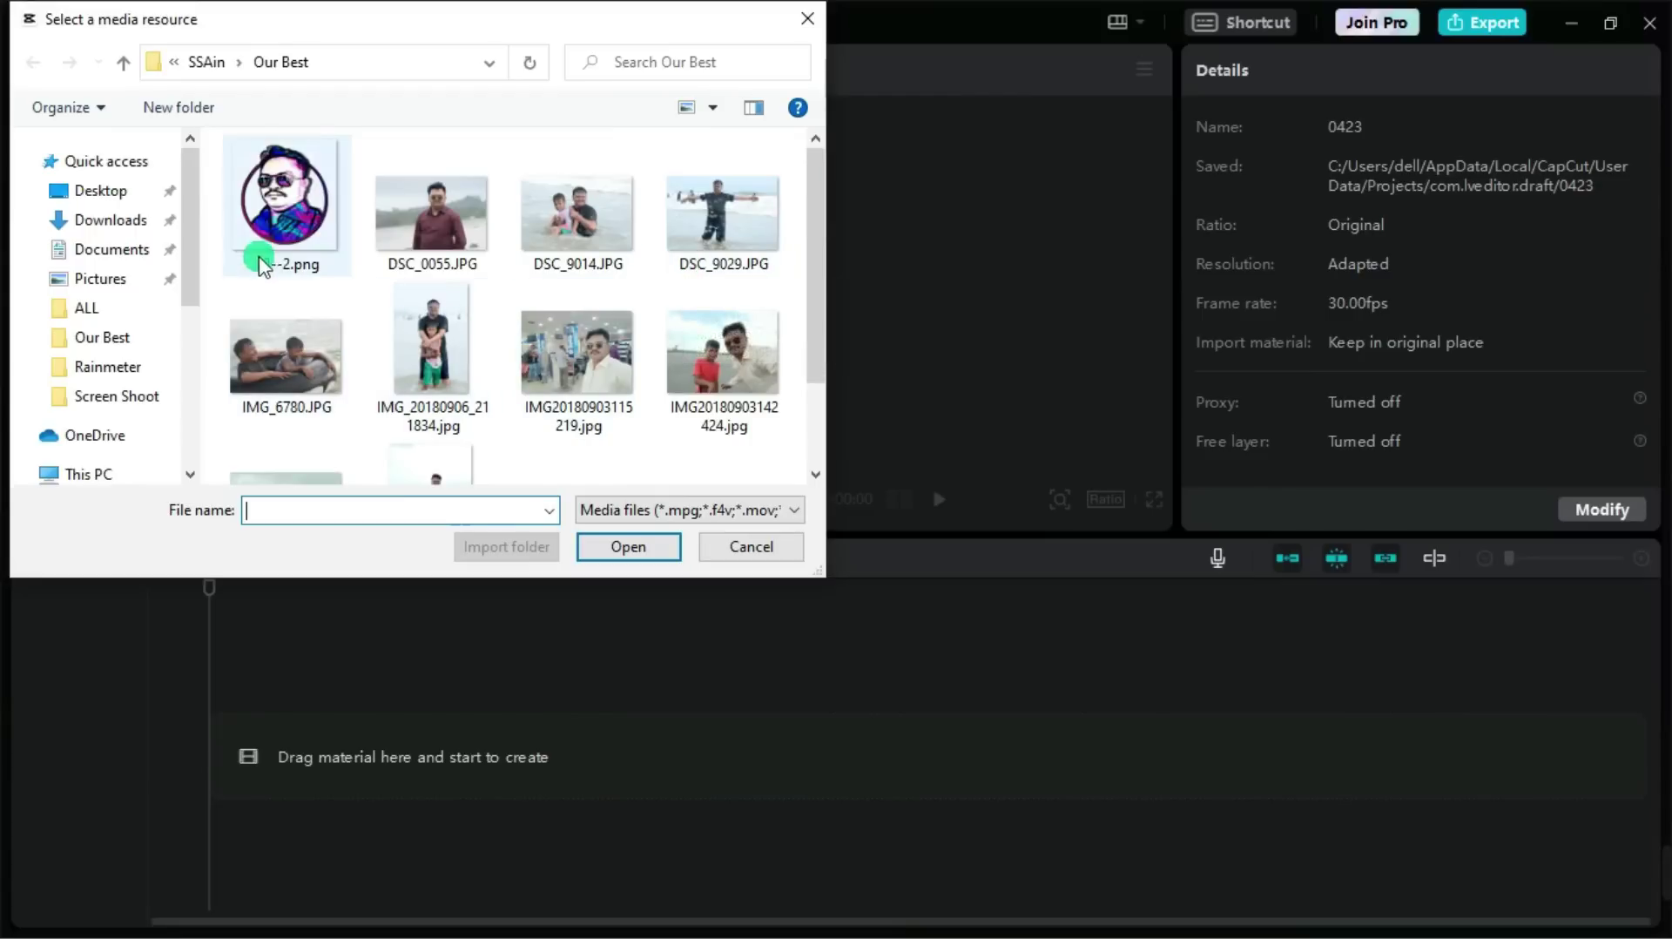
click(133, 194)
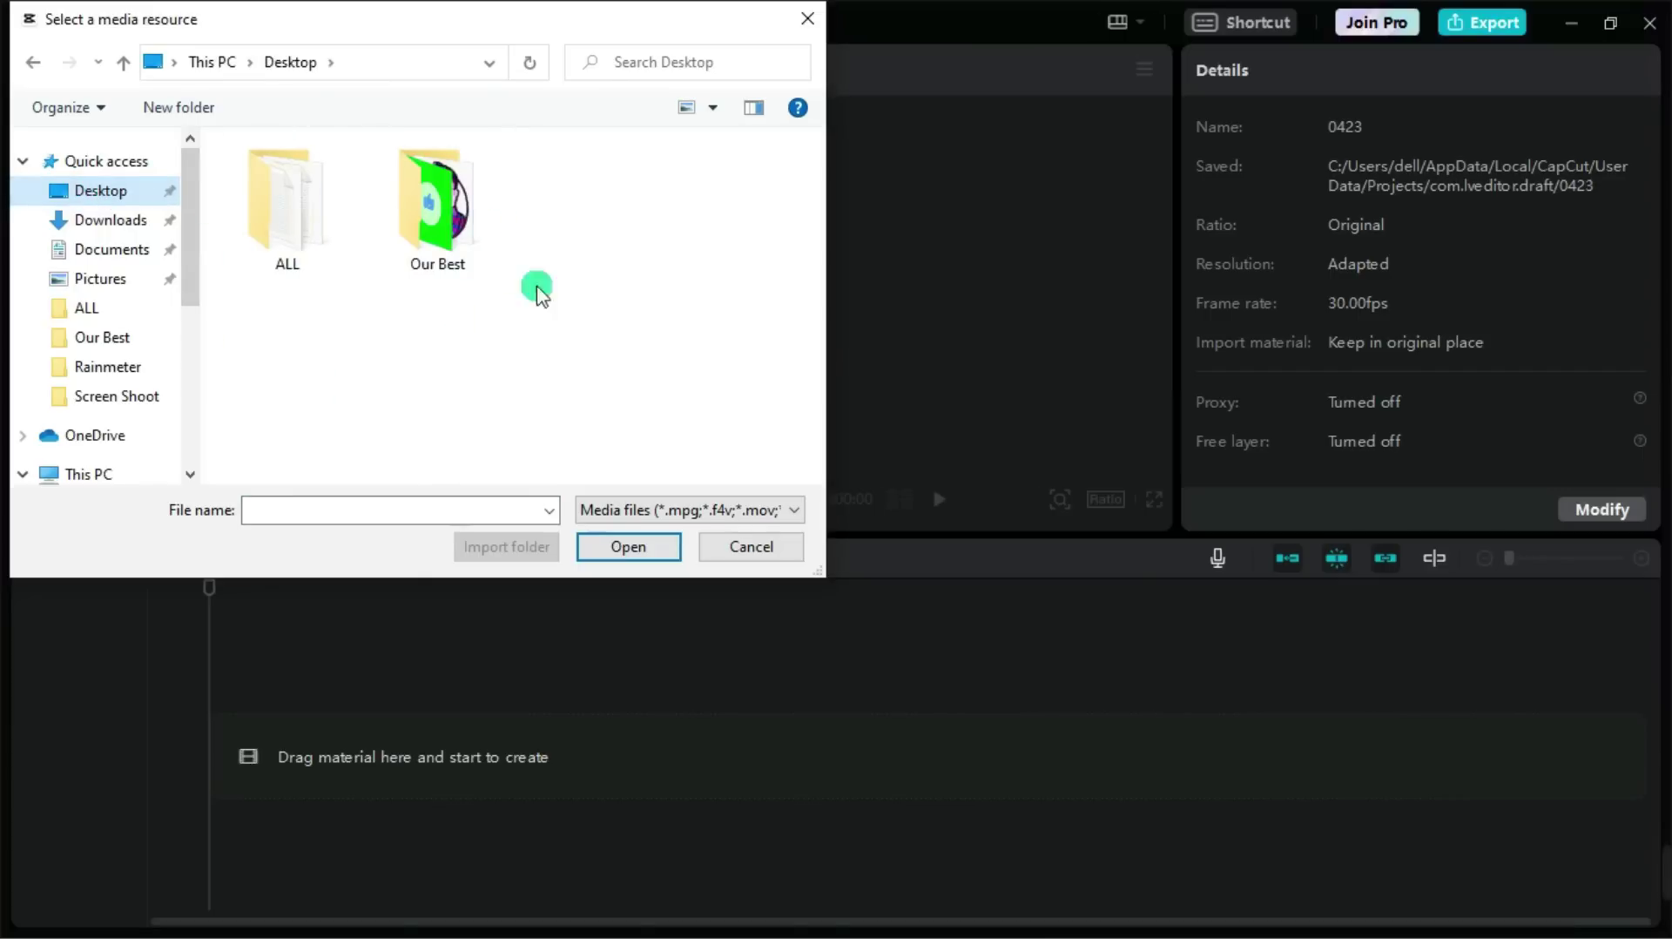
click(449, 214)
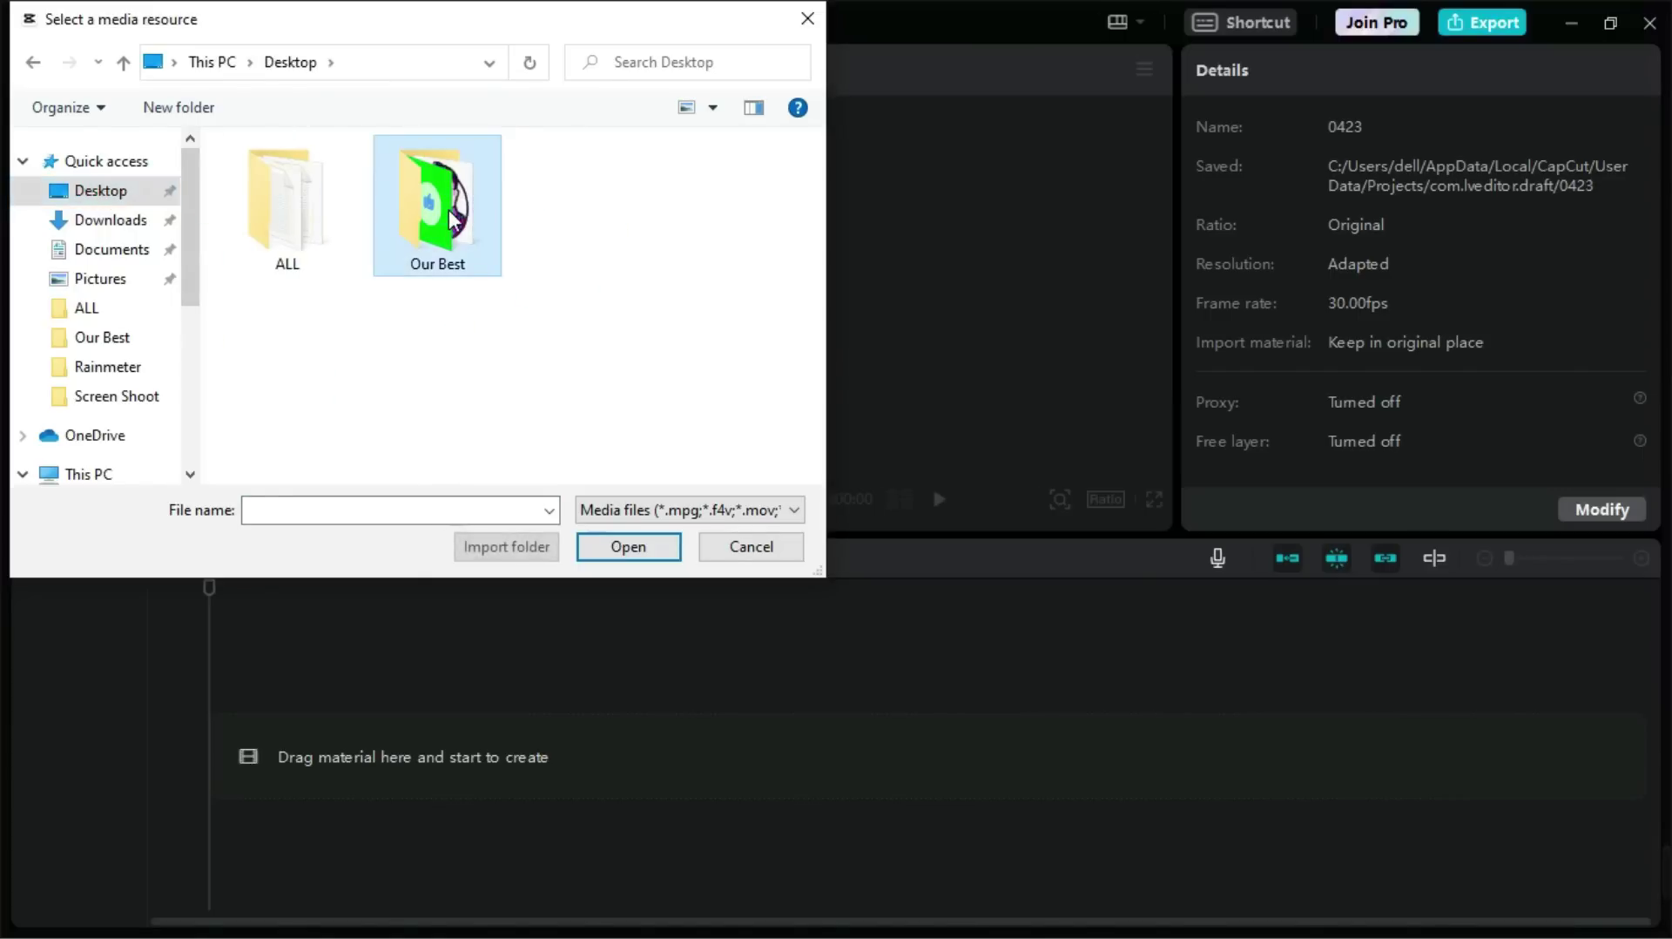
double_click(449, 213)
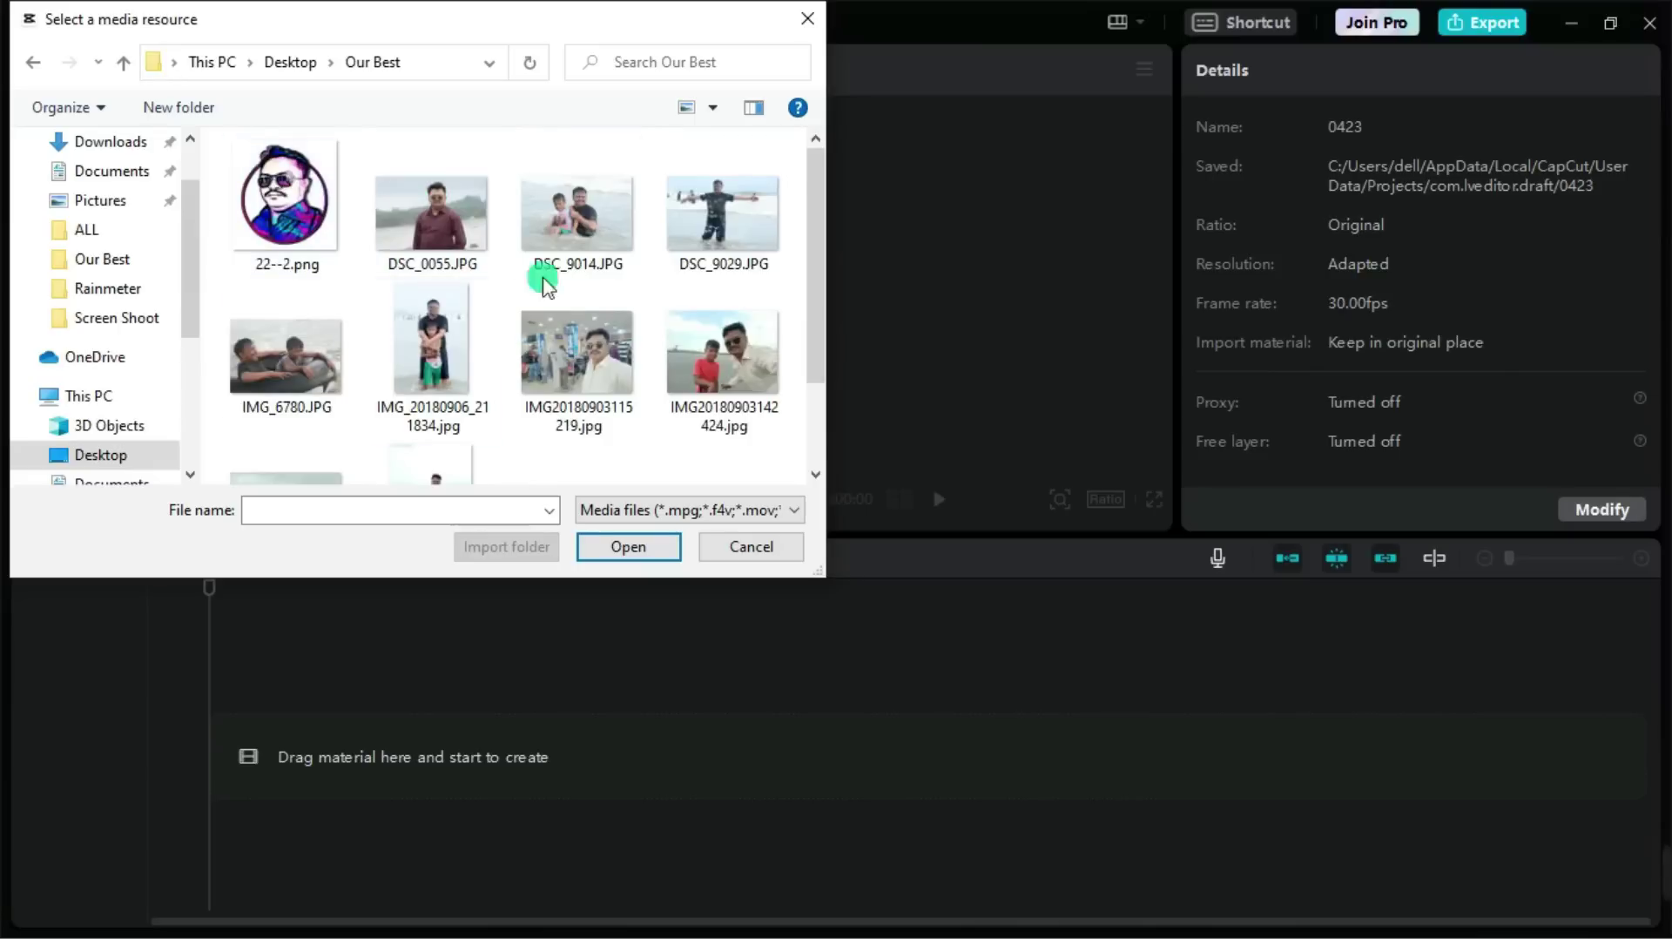
drag(808, 192, 817, 158)
key(ctrl+a)
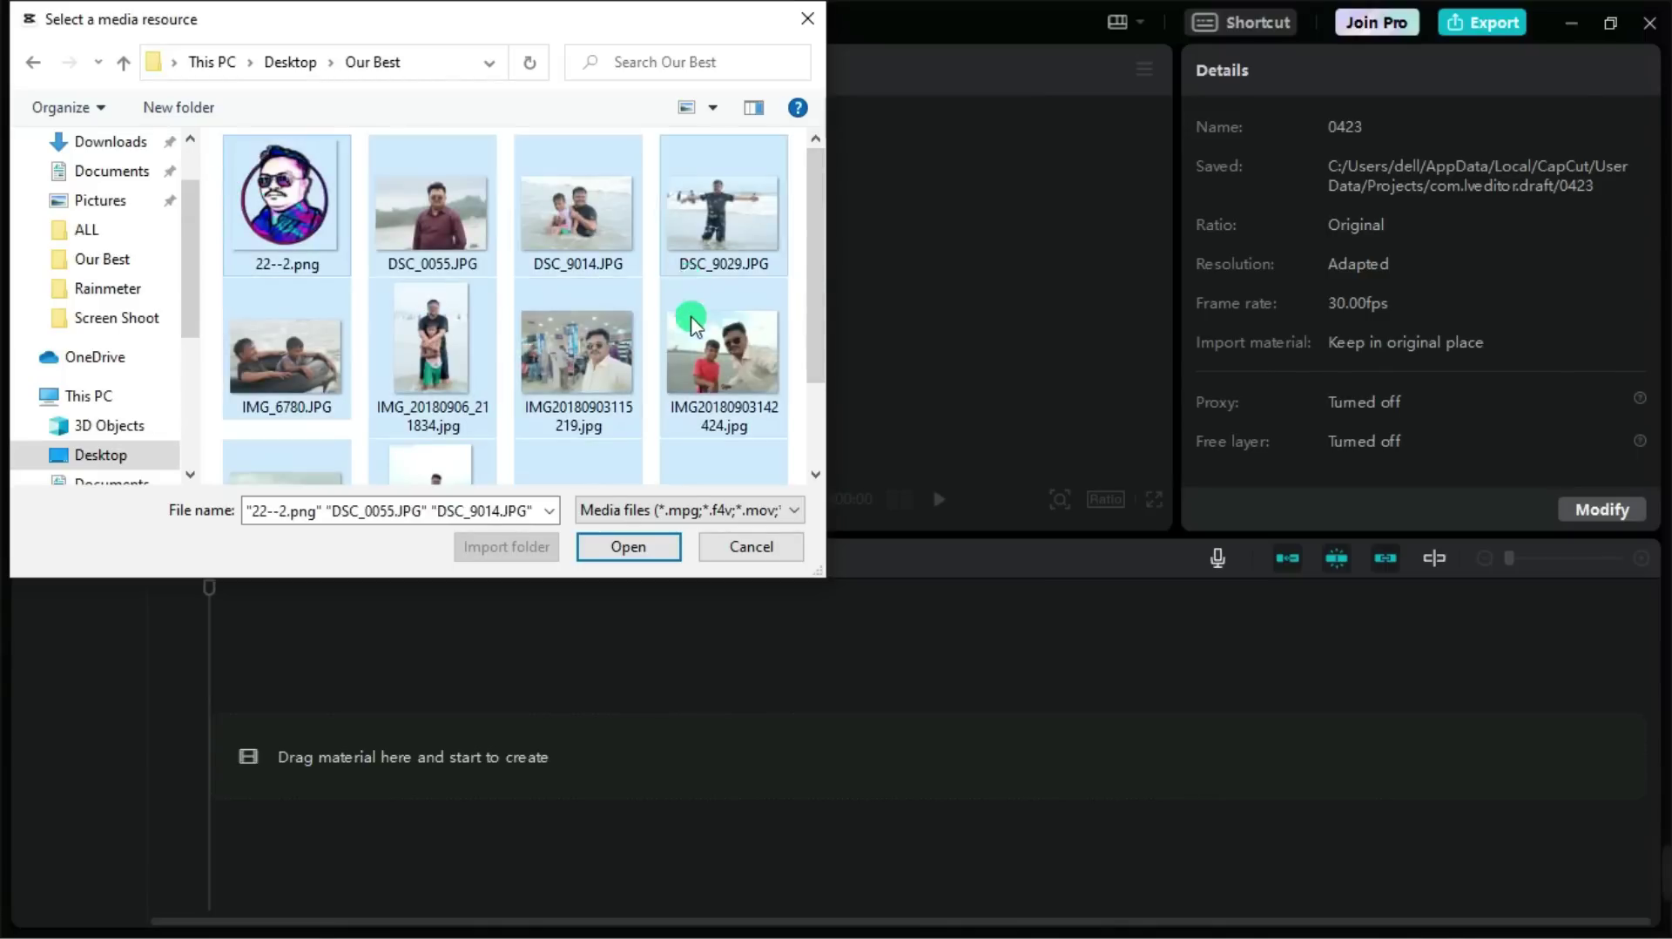
drag(813, 181, 822, 363)
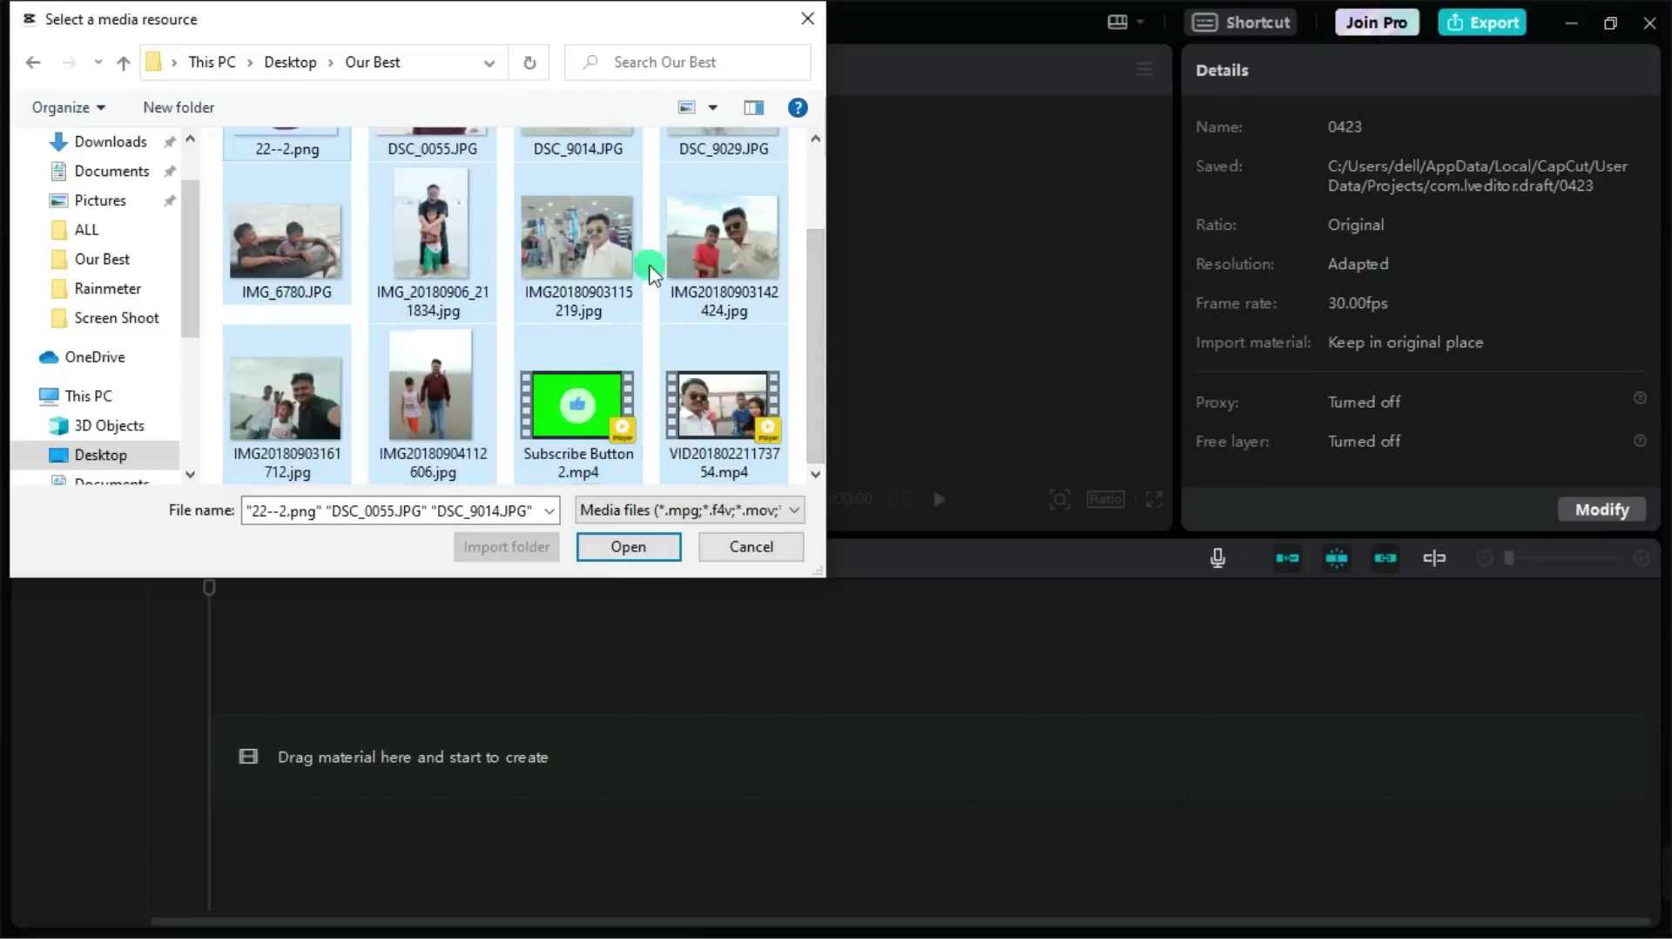
click(635, 546)
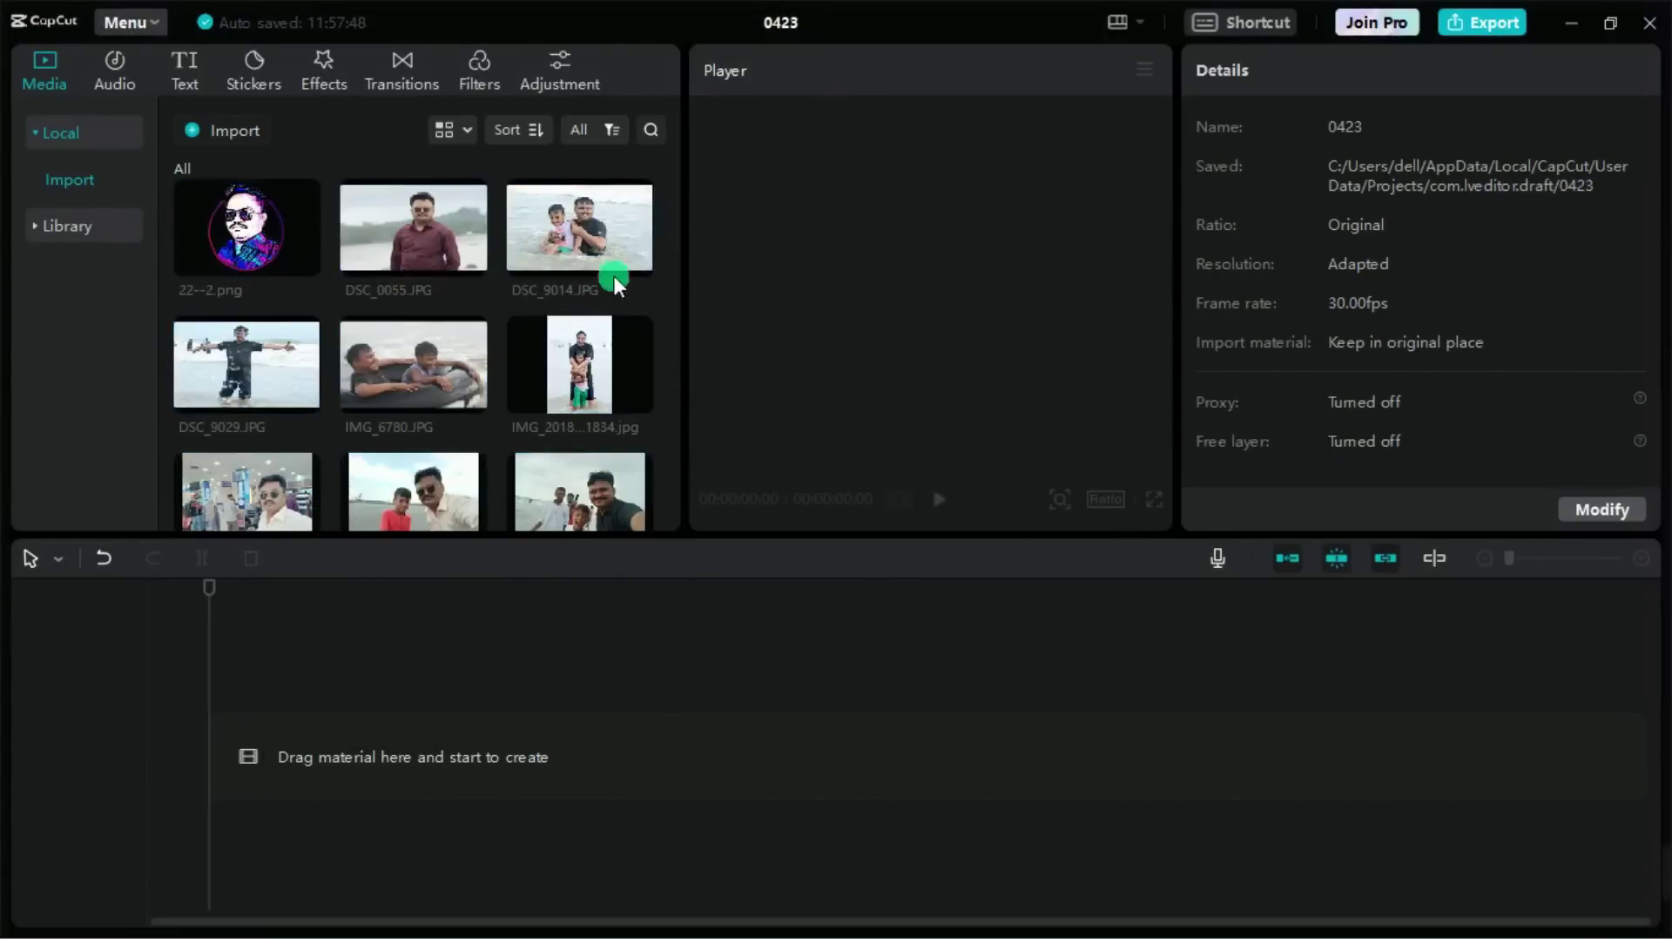
- Switch from Local media to the stock Library and download the second neon heart animation
mouse_move(676, 212)
mouse_down()
mouse_move(678, 375)
mouse_move(650, 195)
mouse_up()
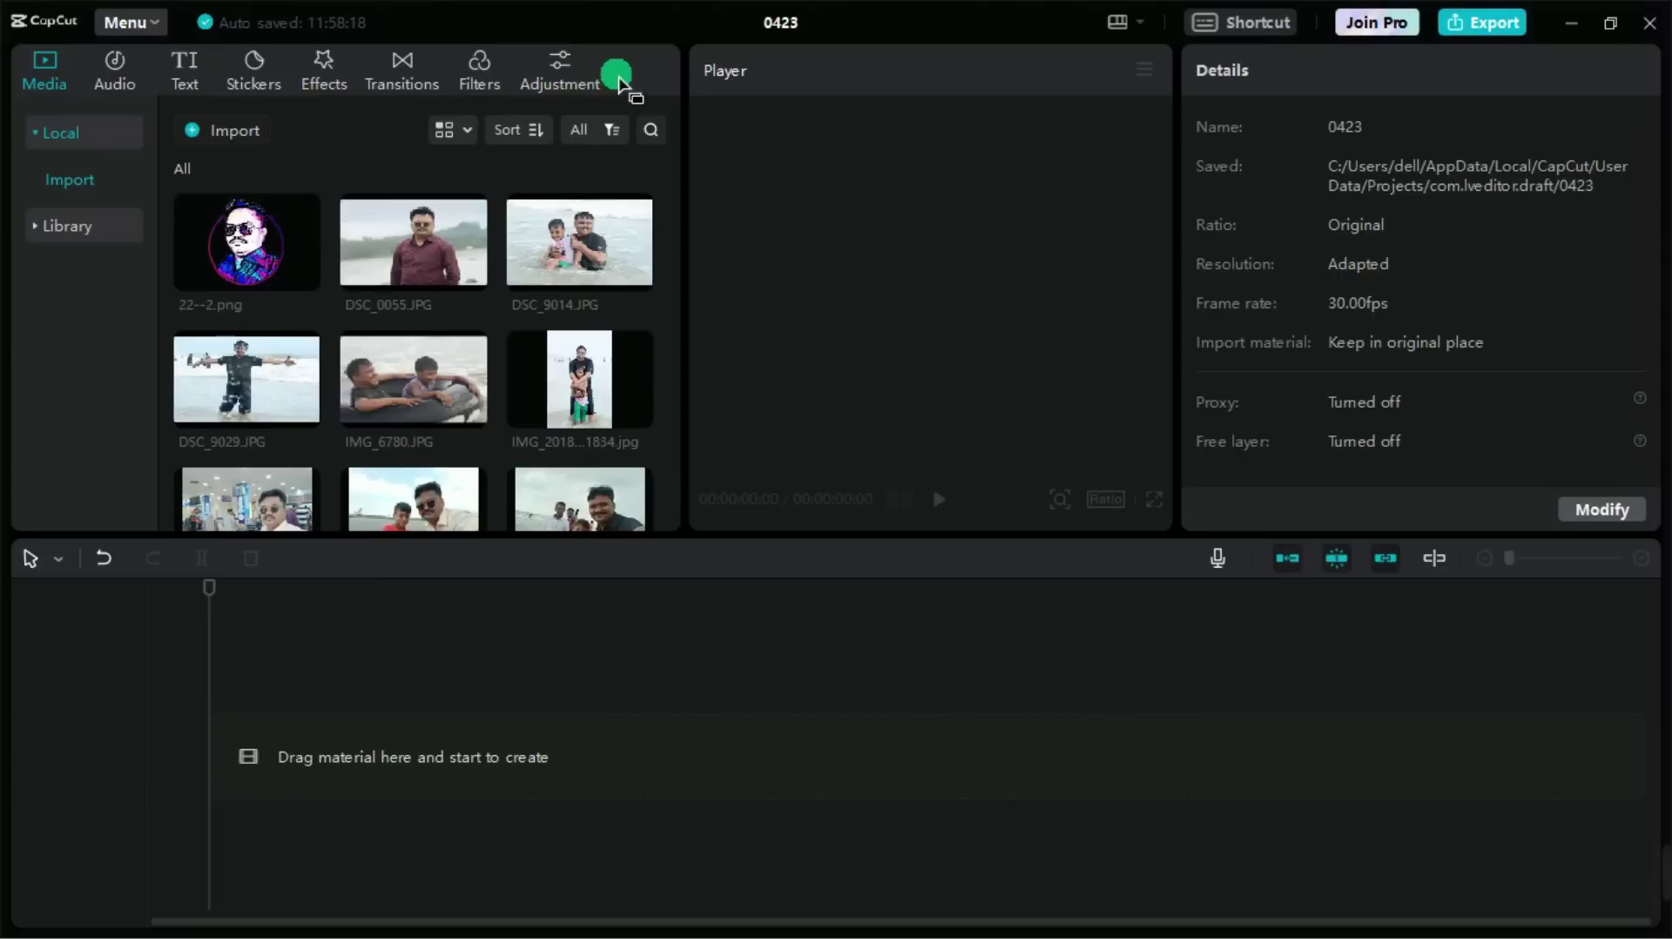
click(68, 126)
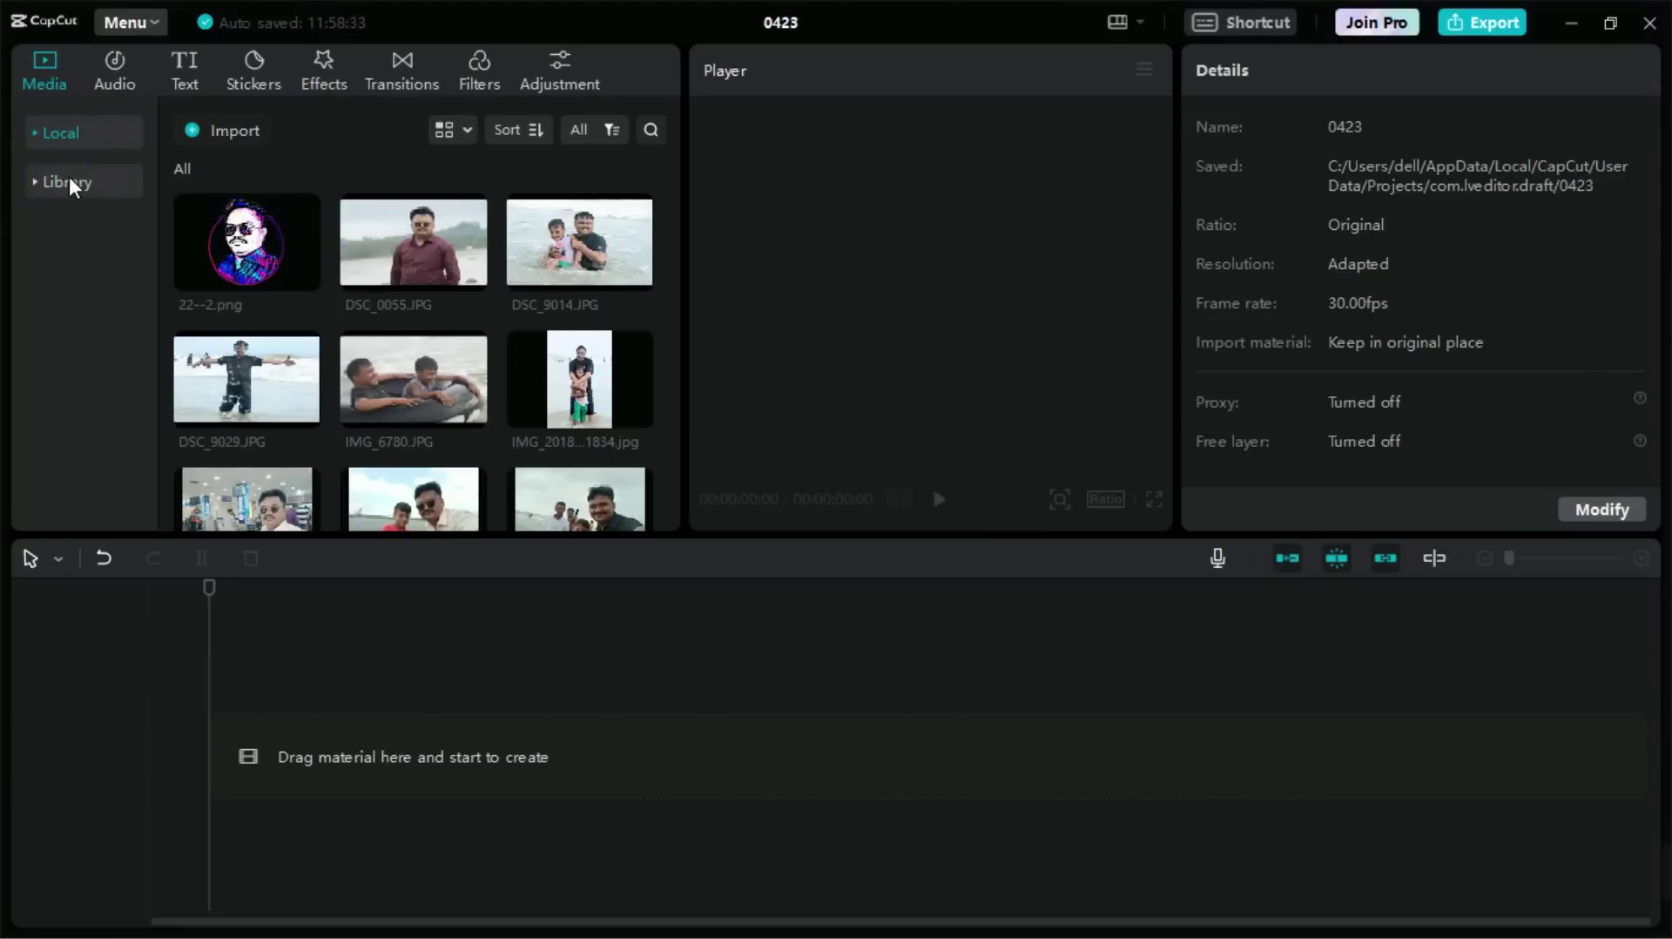
click(69, 182)
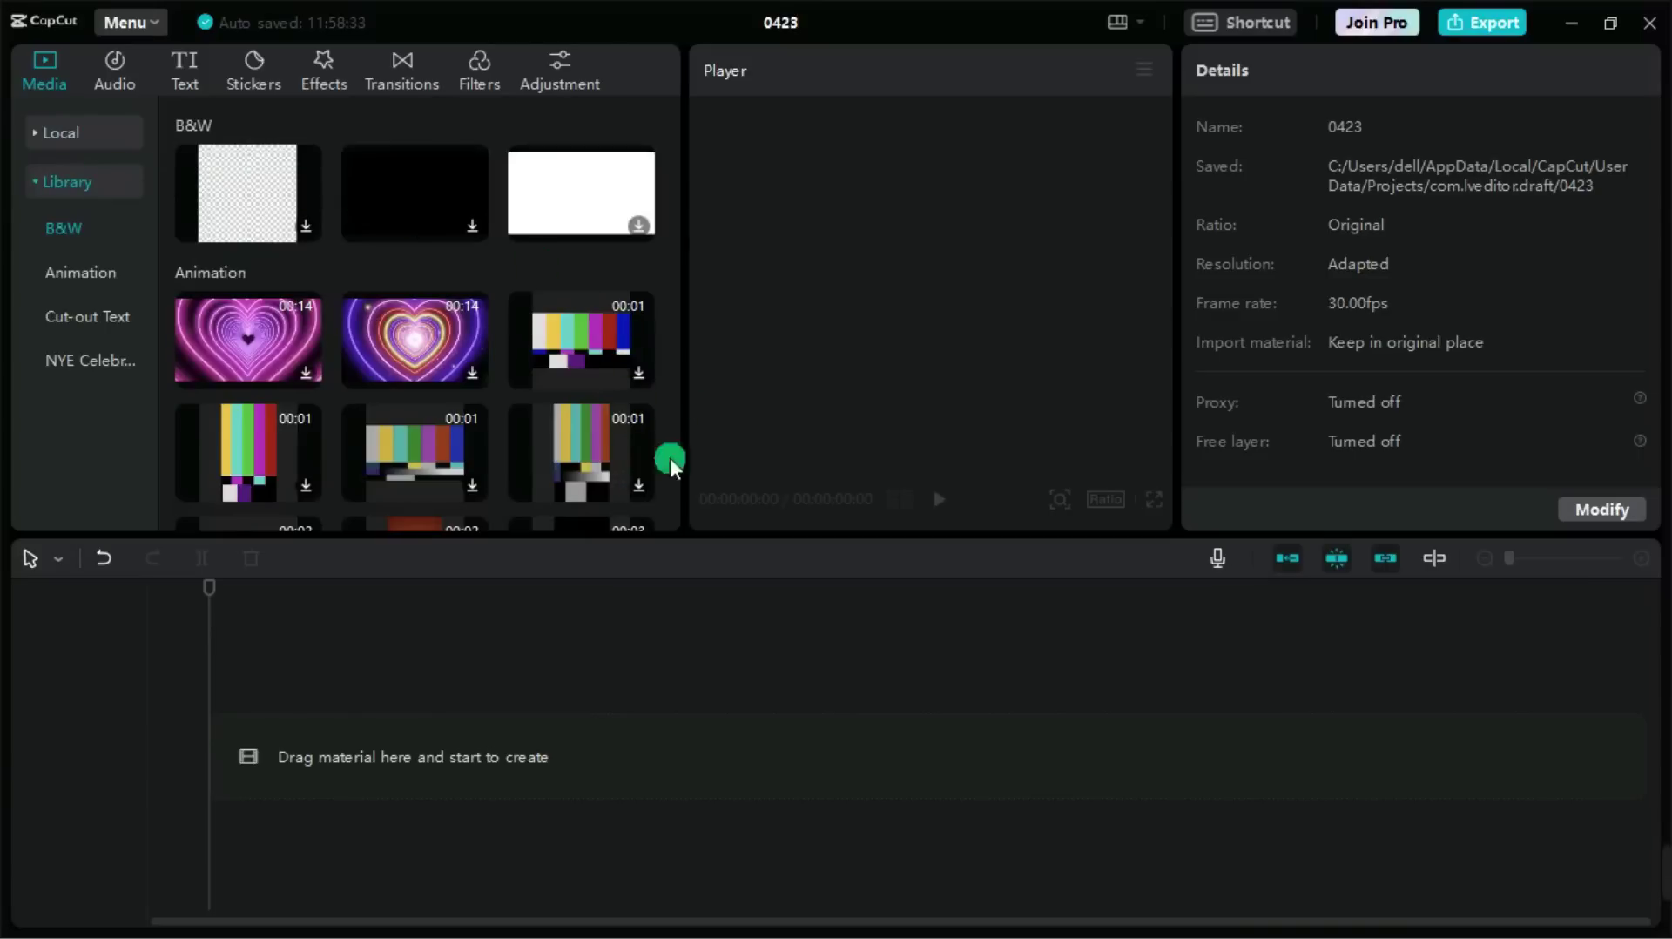
mouse_move(675, 123)
mouse_down()
mouse_move(694, 402)
mouse_move(692, 22)
mouse_up()
click(397, 222)
mouse_move(397, 223)
mouse_down()
mouse_move(195, 202)
mouse_move(128, 170)
mouse_up()
drag(678, 157, 662, 79)
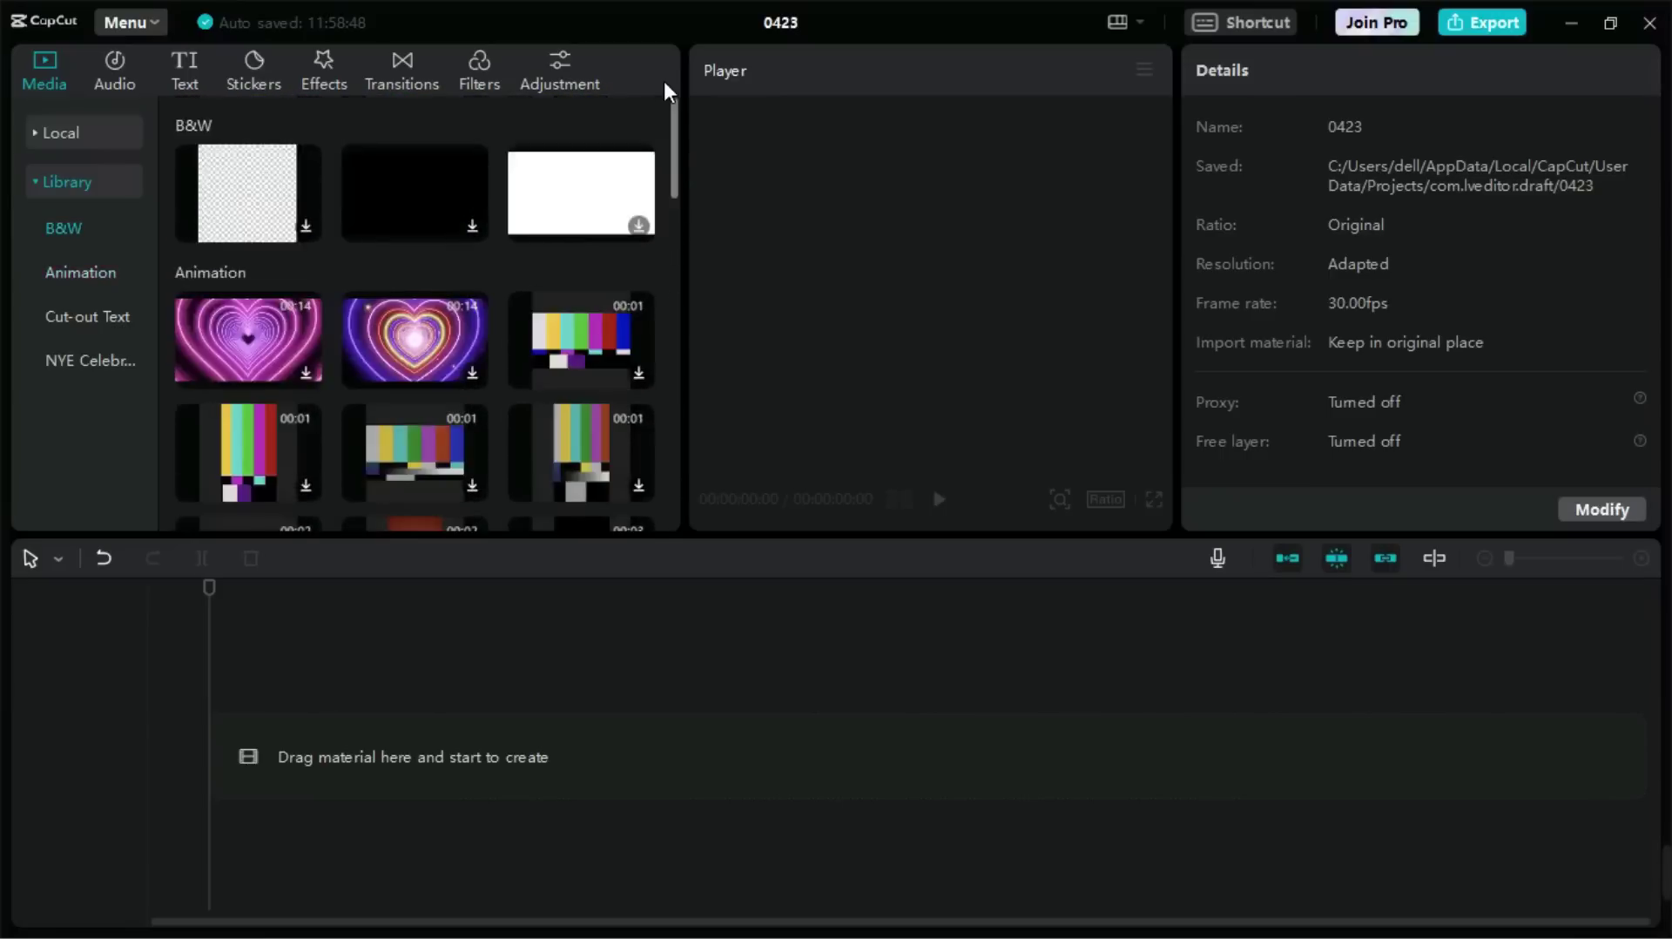
click(428, 332)
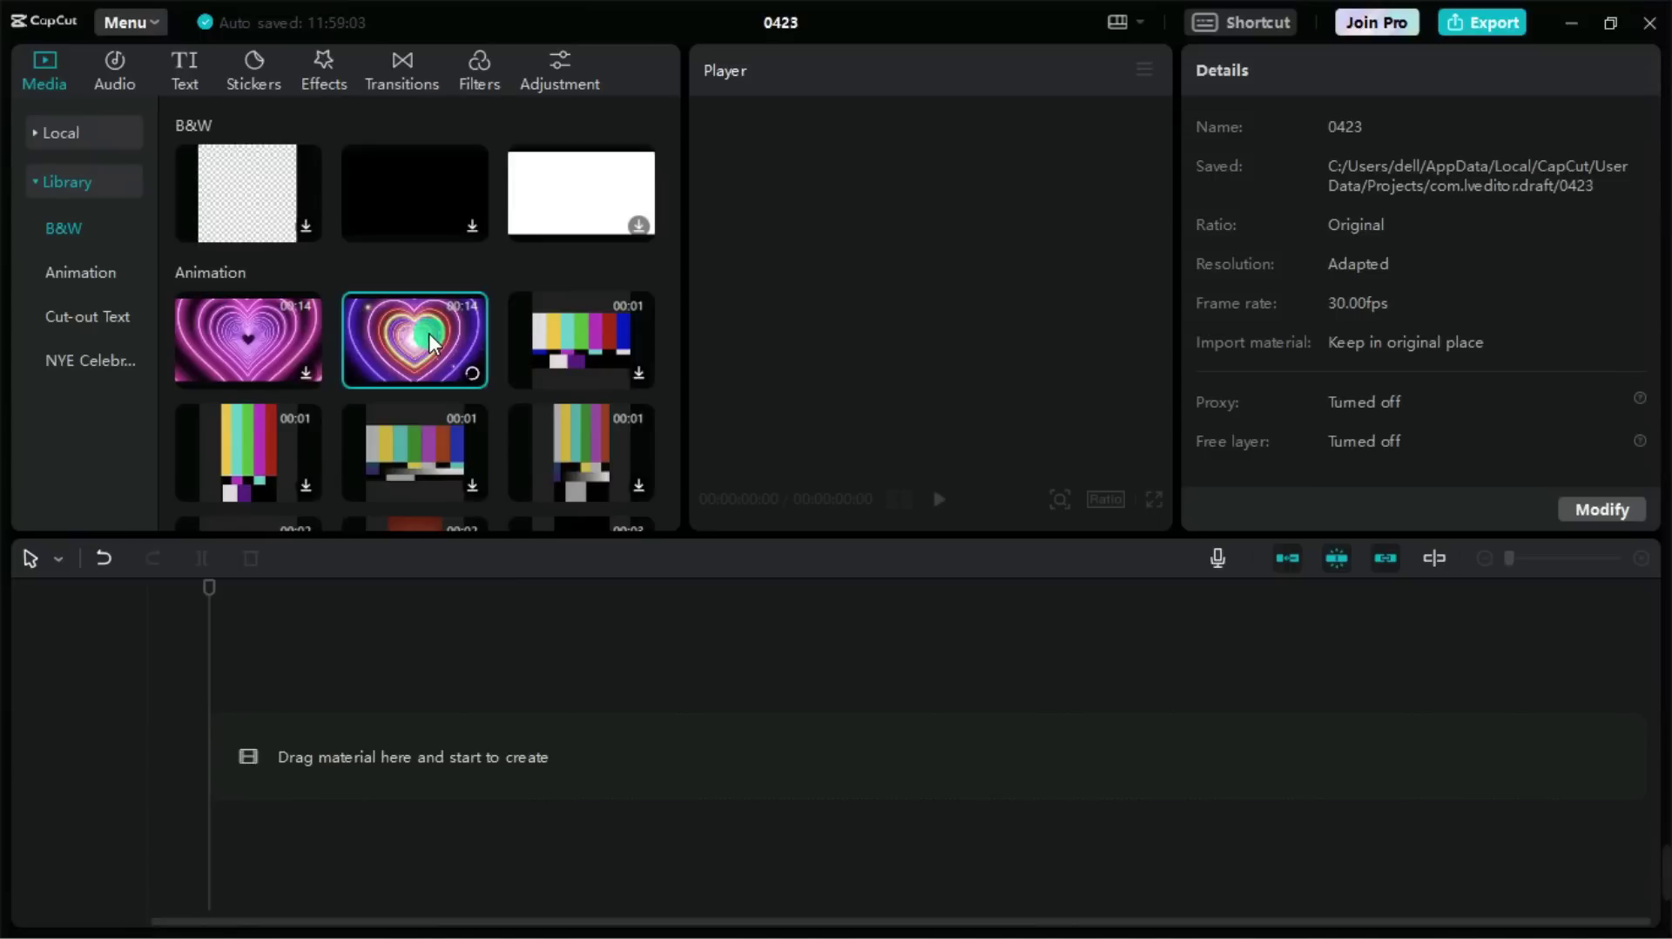
- Browse the Animation and Cut-out Text stock categories, then collapse the library categories
click(75, 272)
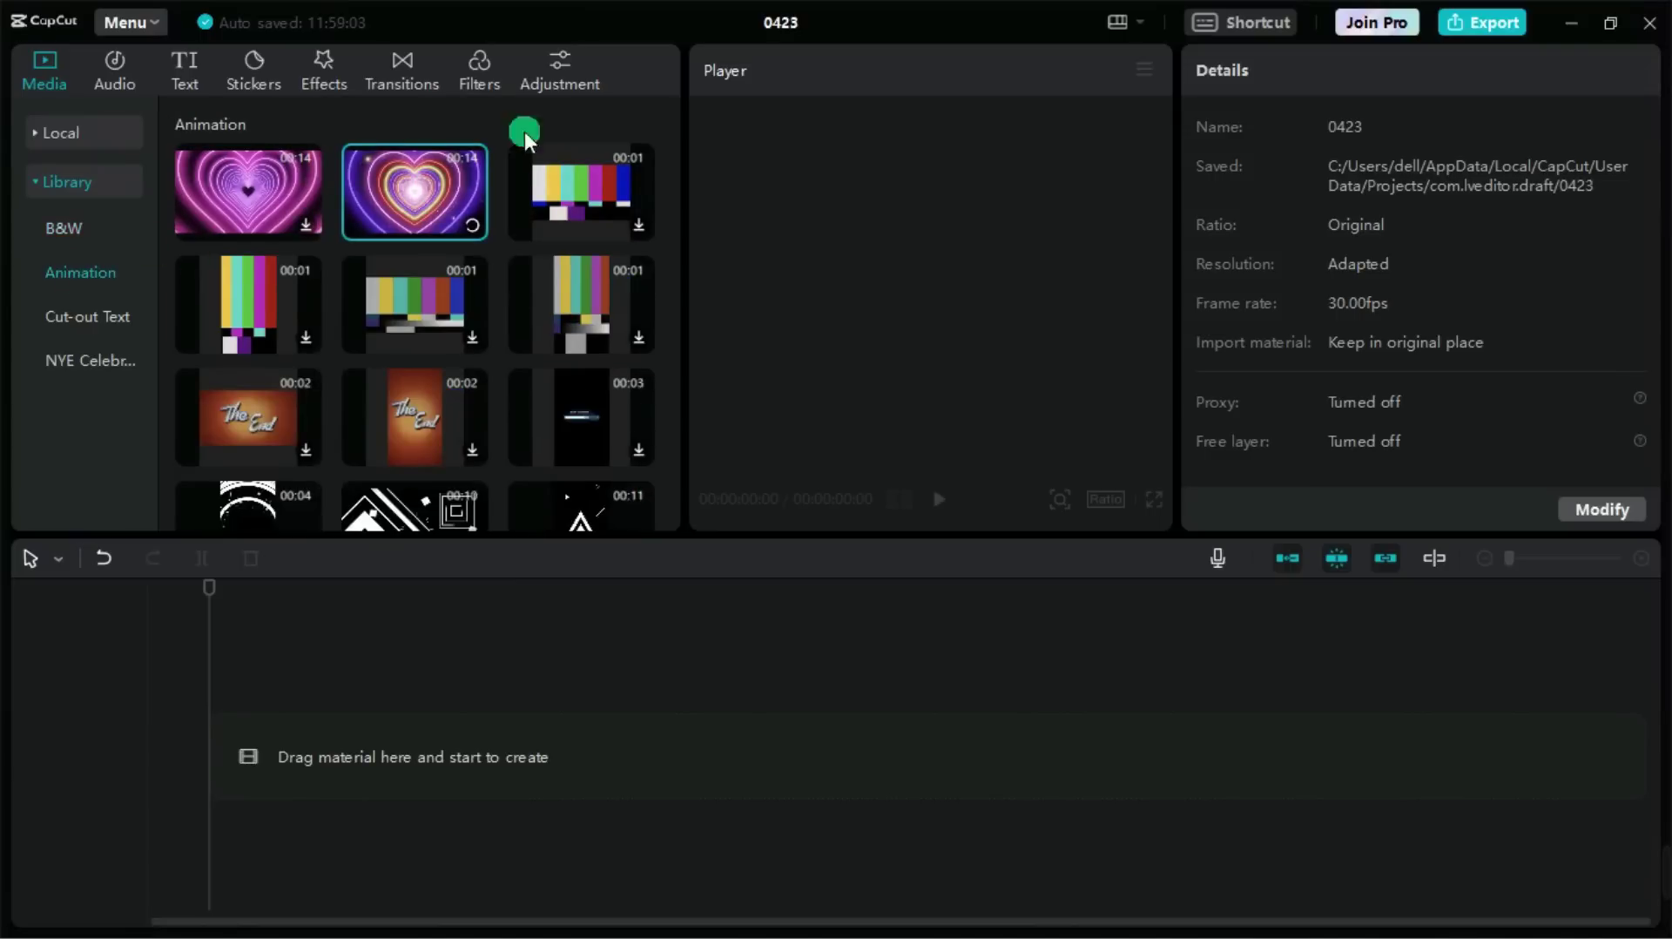
click(83, 317)
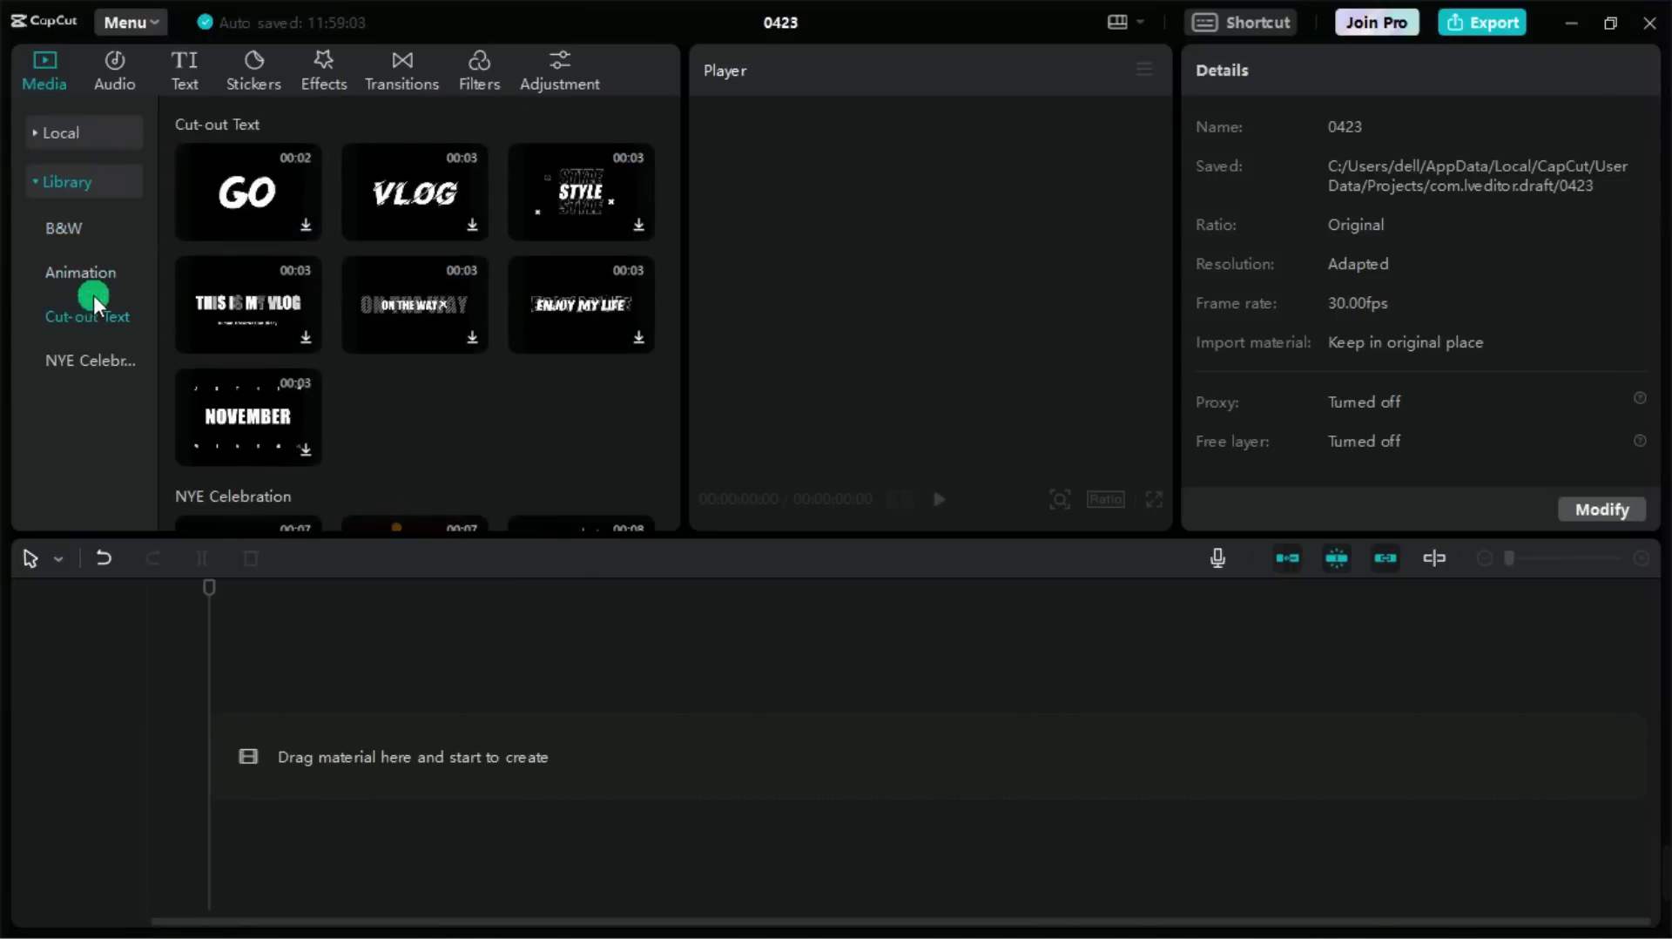
click(44, 190)
click(122, 70)
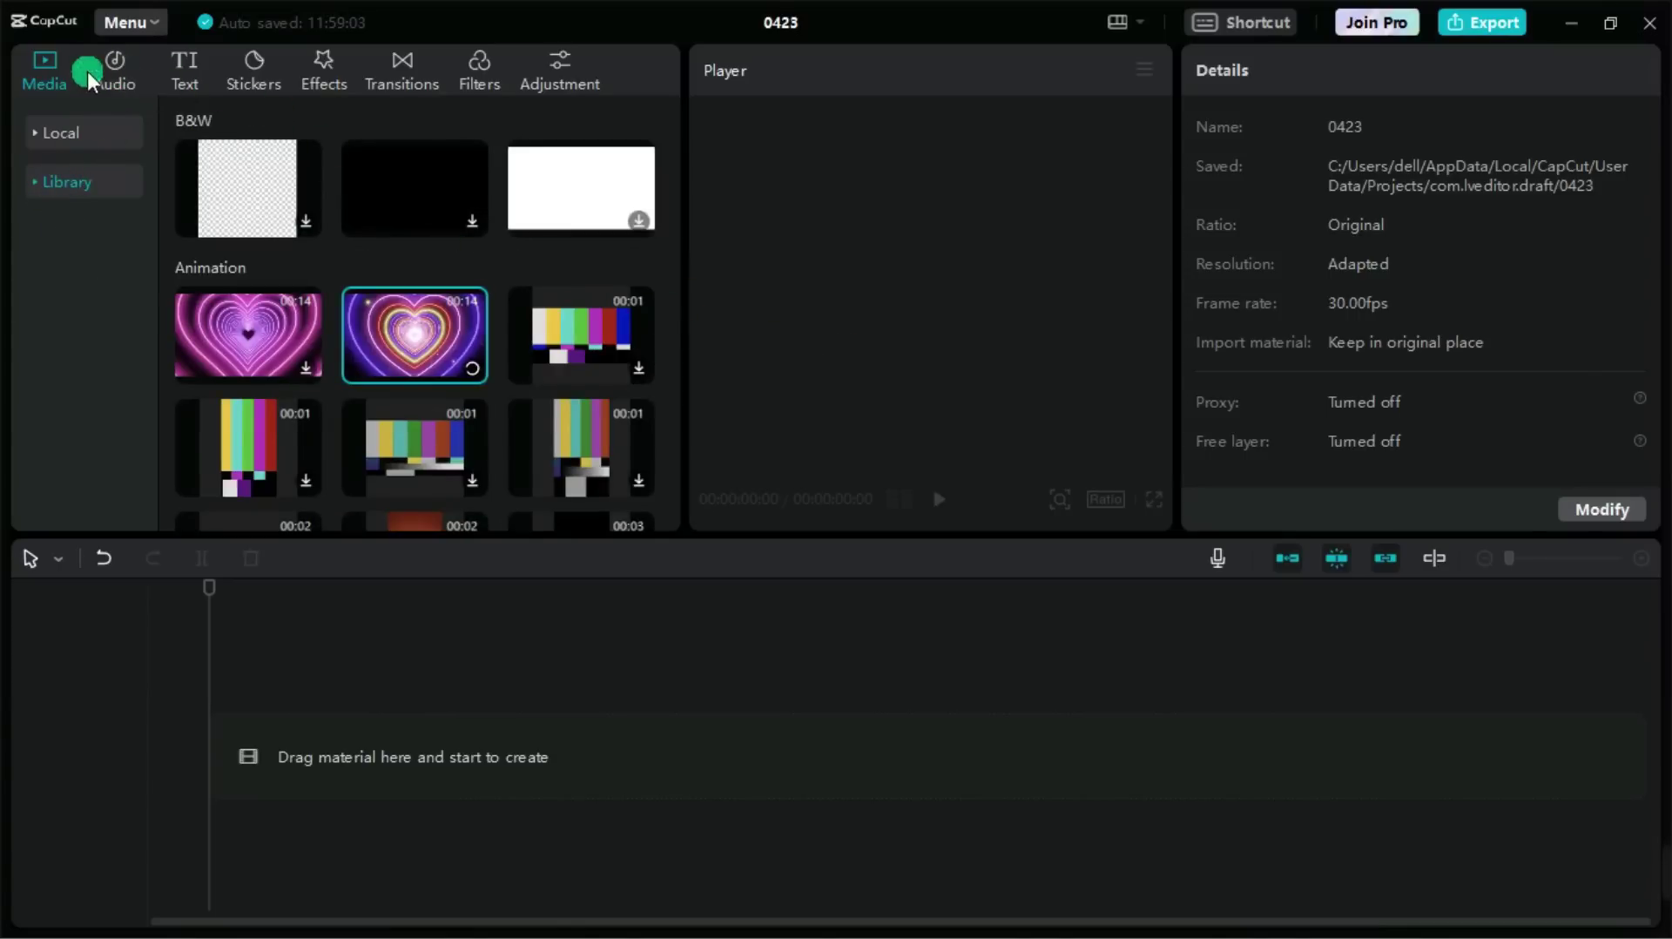
click(87, 70)
- Download the trending Sunroof music track and preview it
drag(672, 205, 668, 529)
drag(664, 345, 665, 138)
click(410, 279)
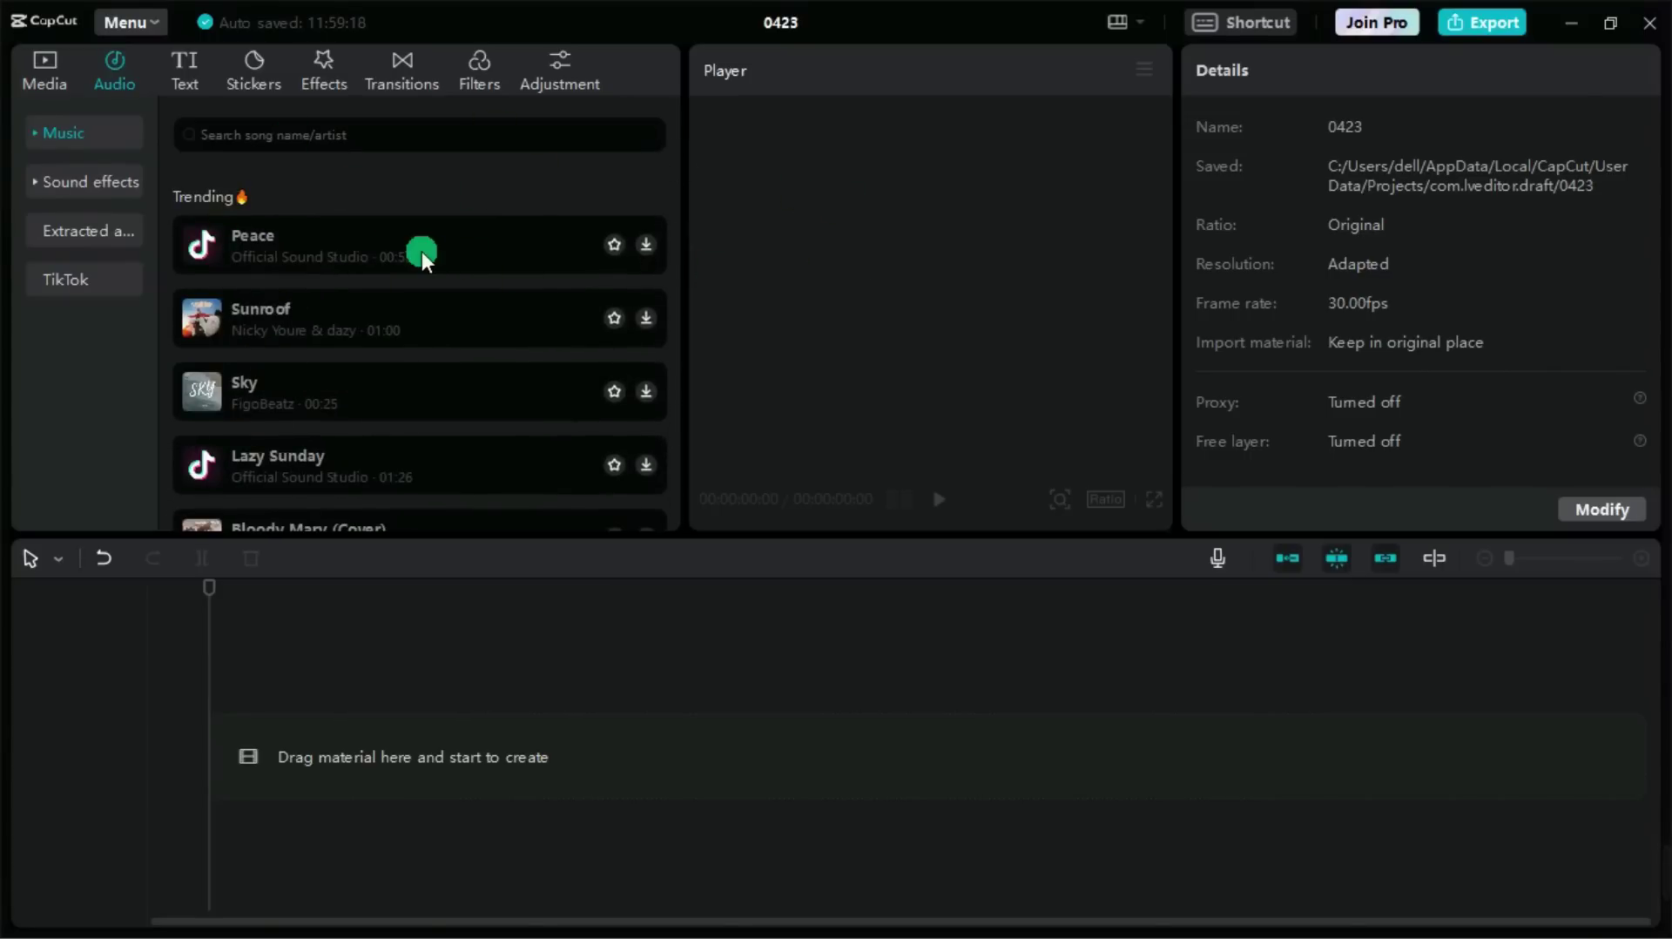
click(645, 245)
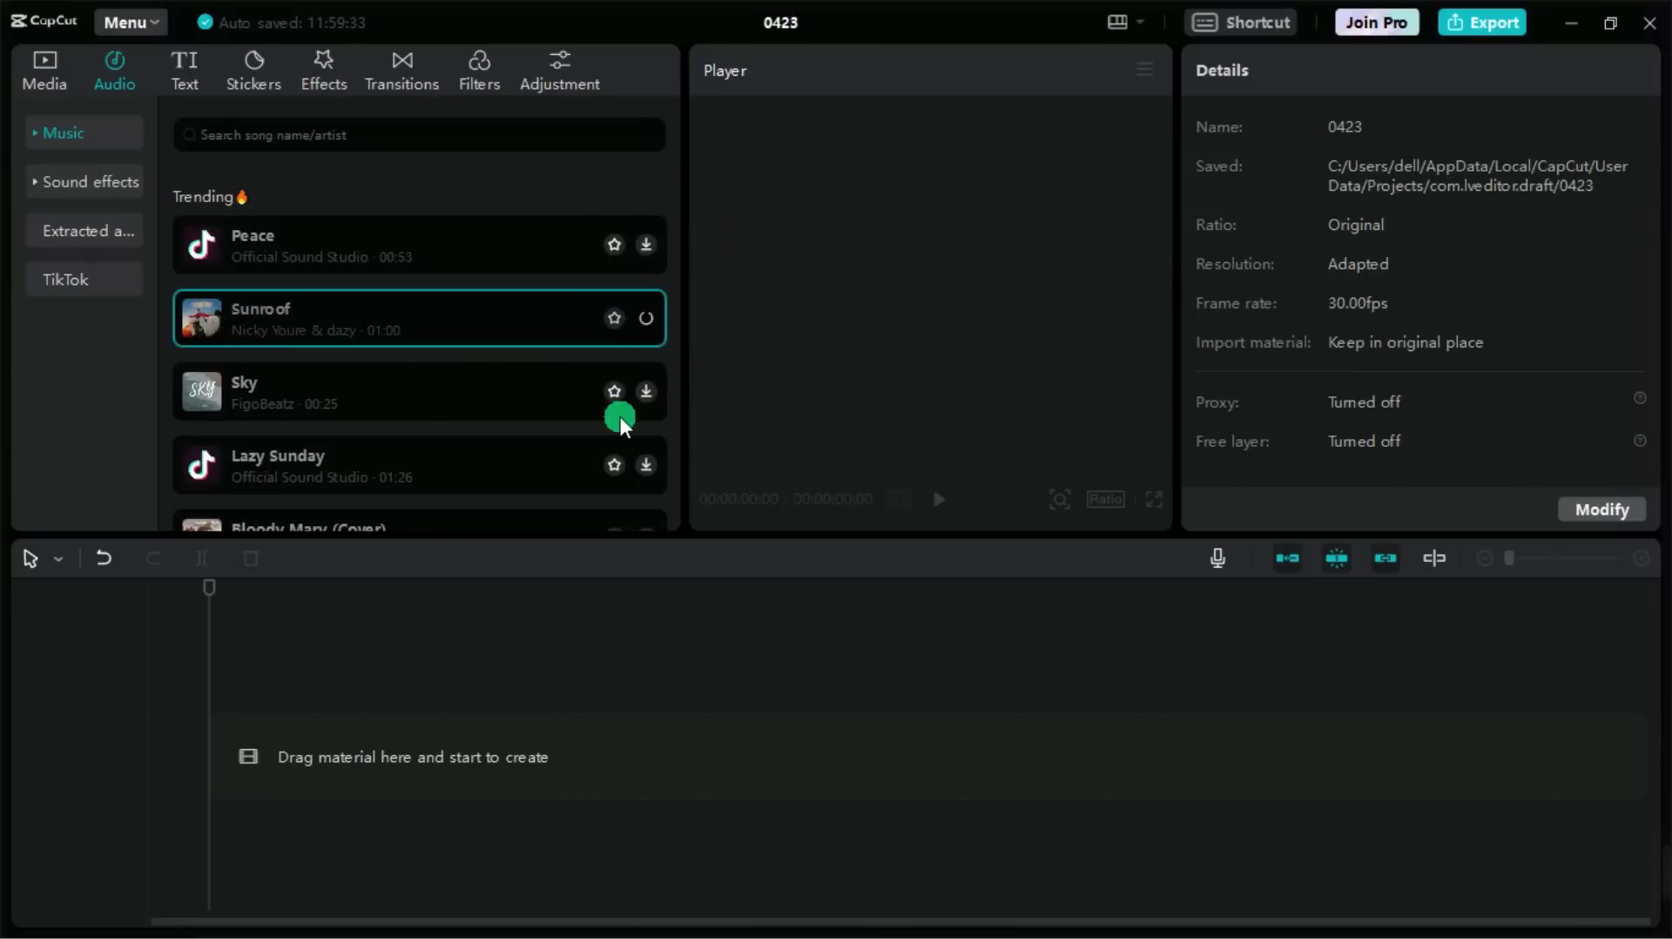
drag(620, 416, 299, 512)
click(198, 496)
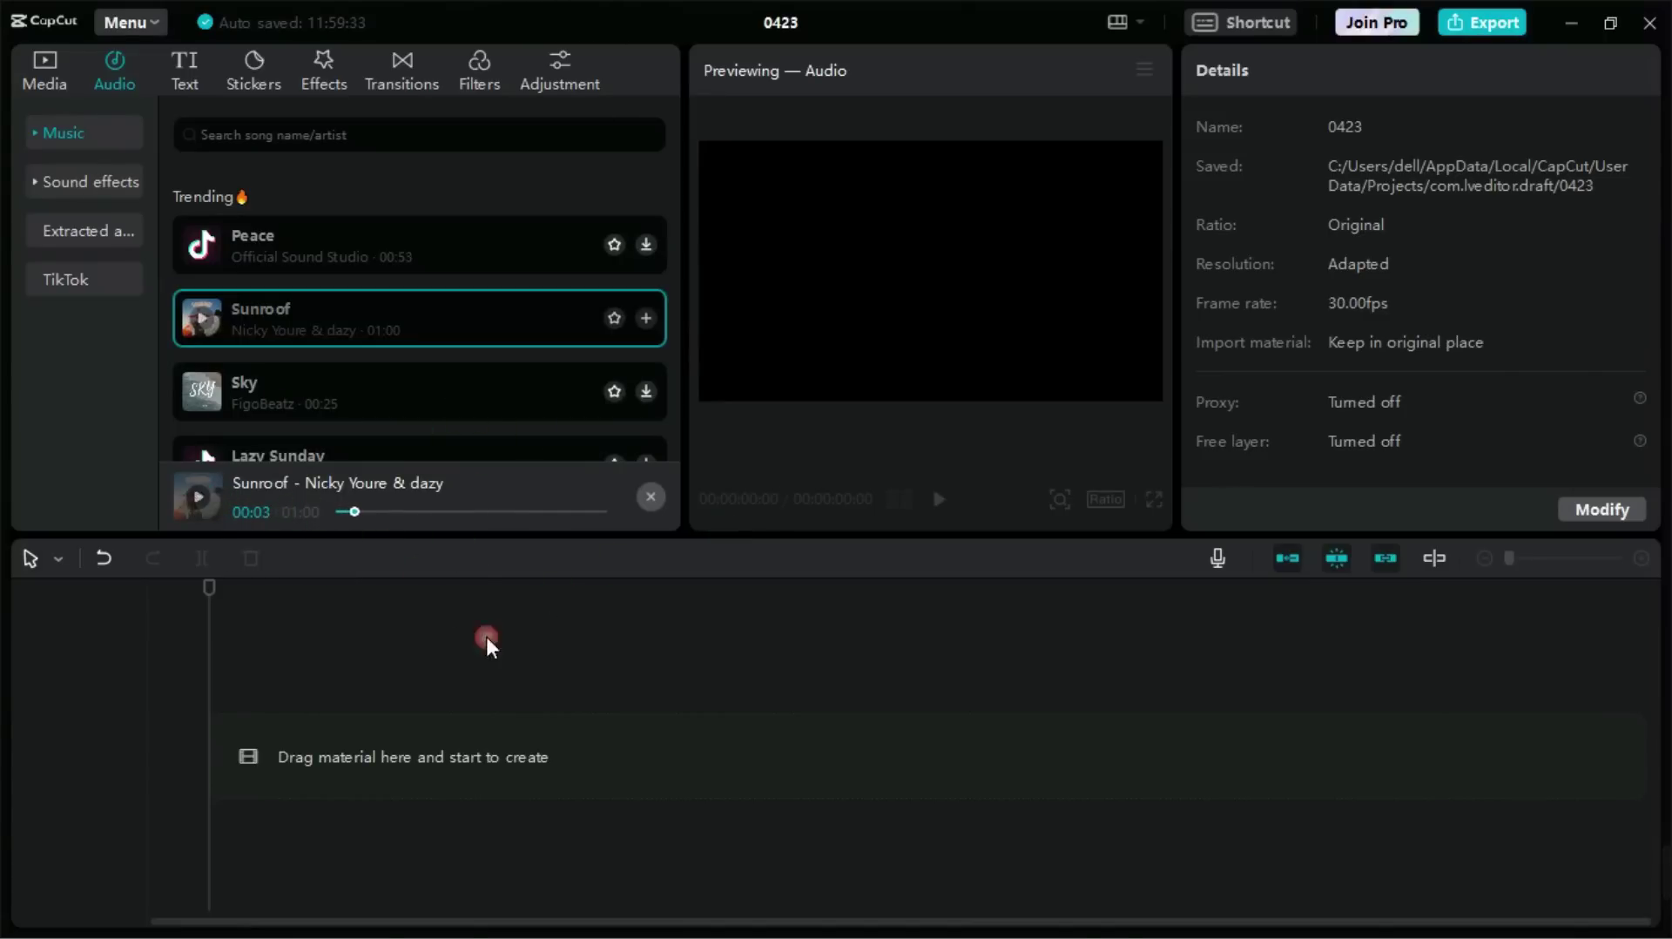
- Preview the Cheering and applause sound effect in the sound effects library
click(45, 180)
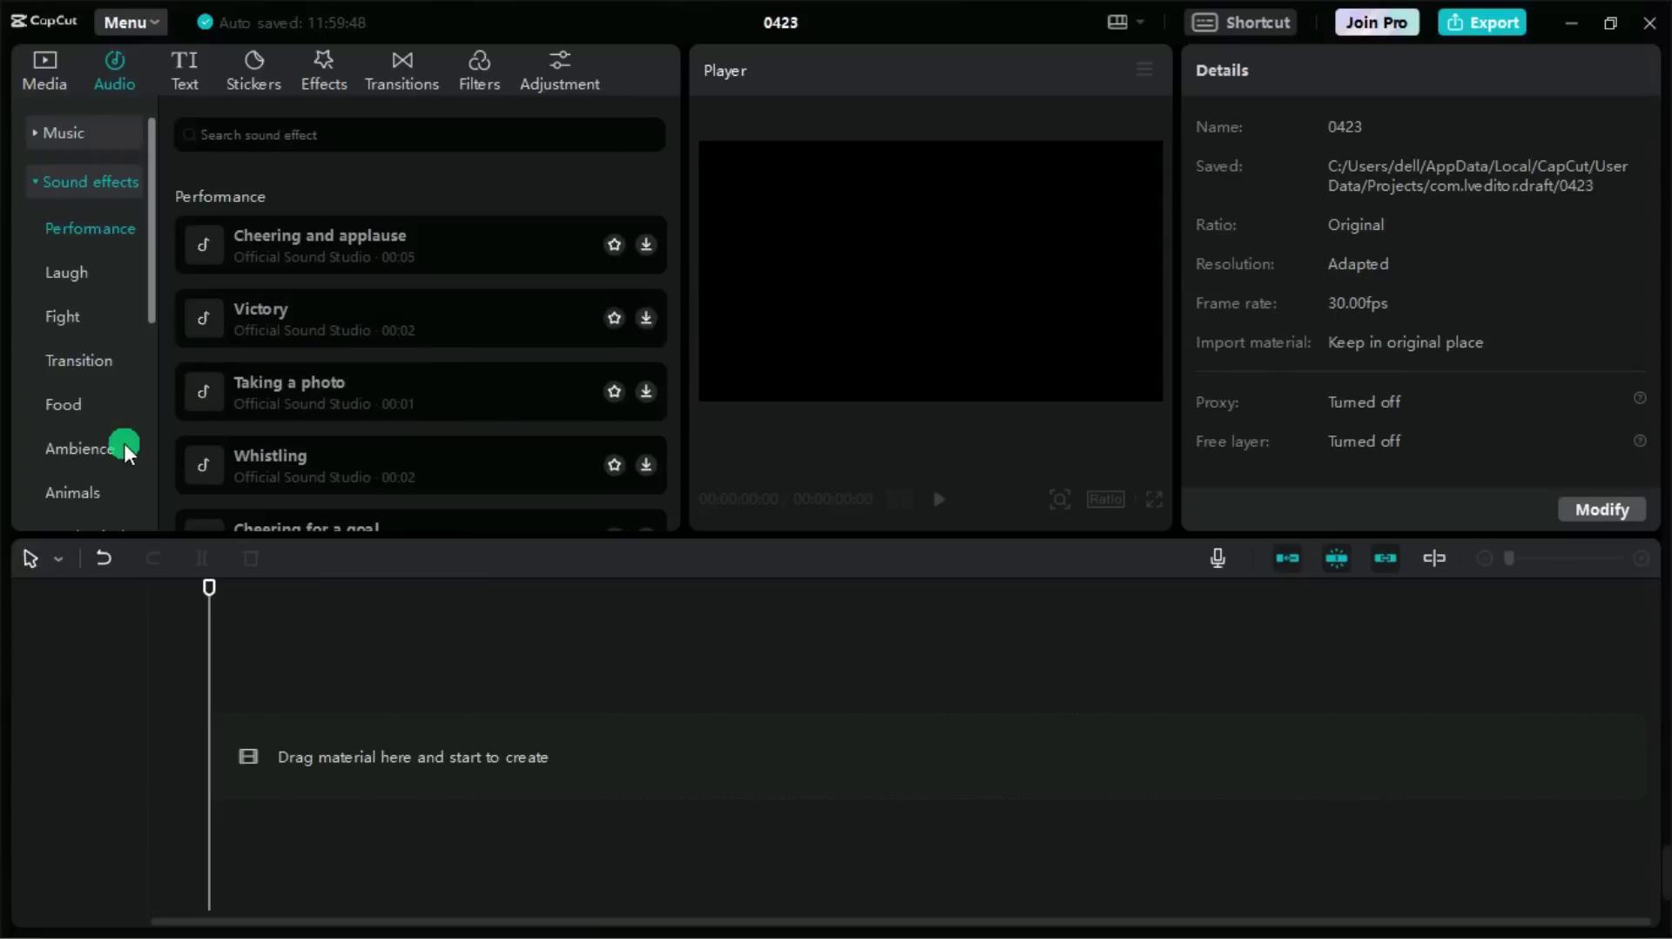
drag(146, 228, 145, 263)
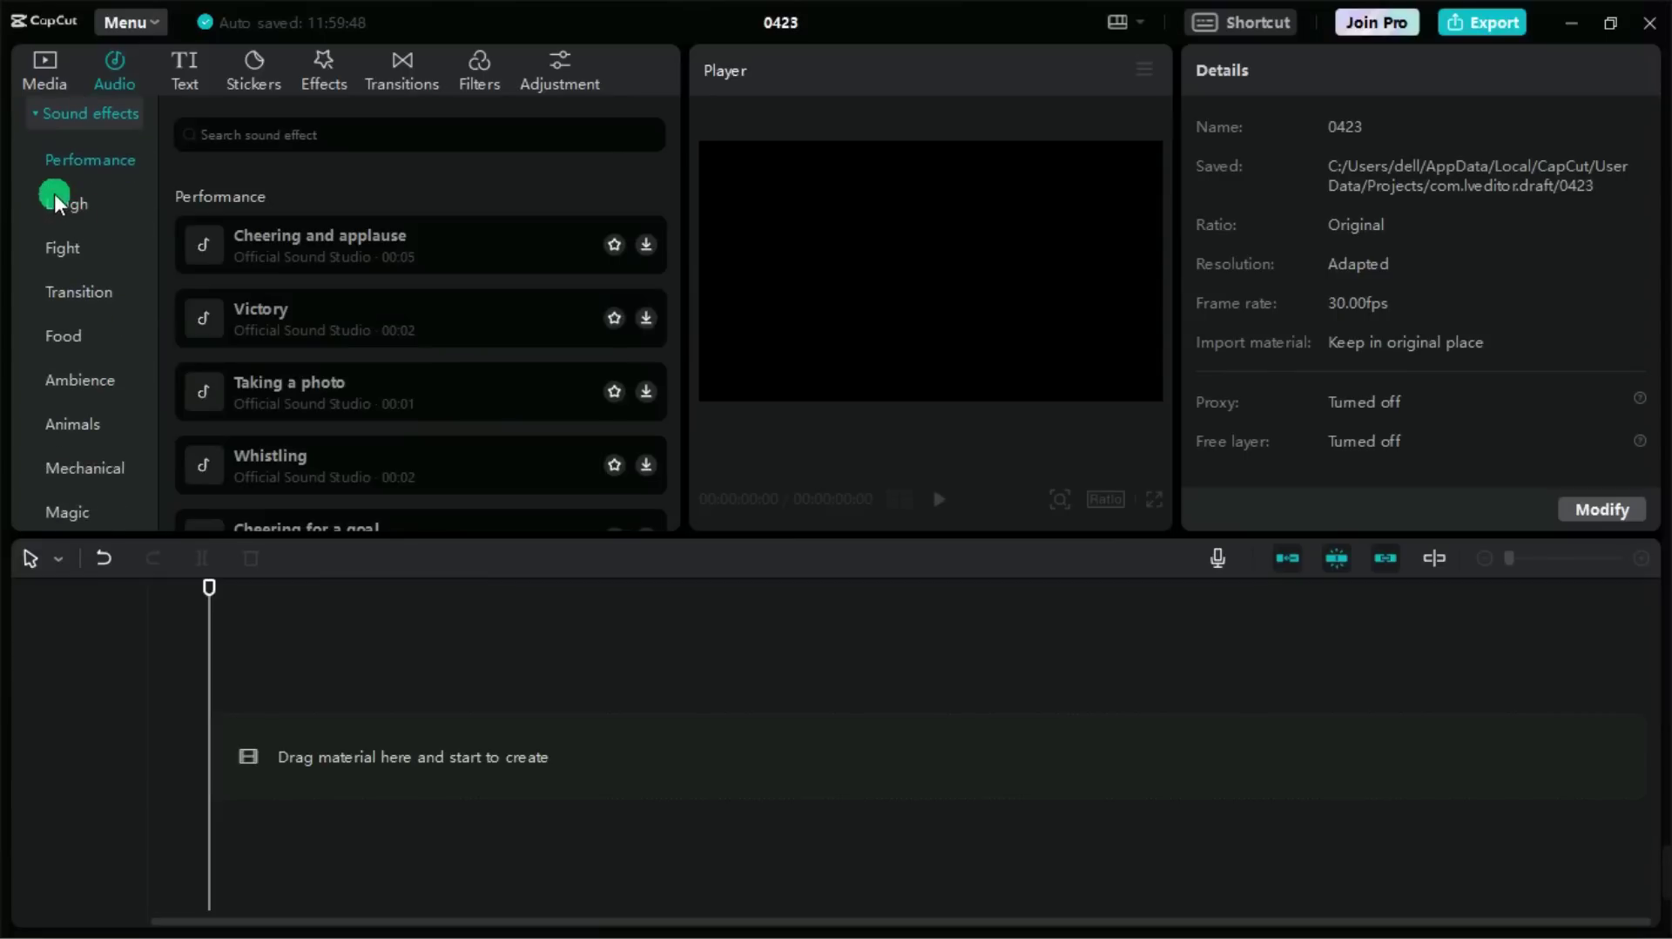
click(651, 246)
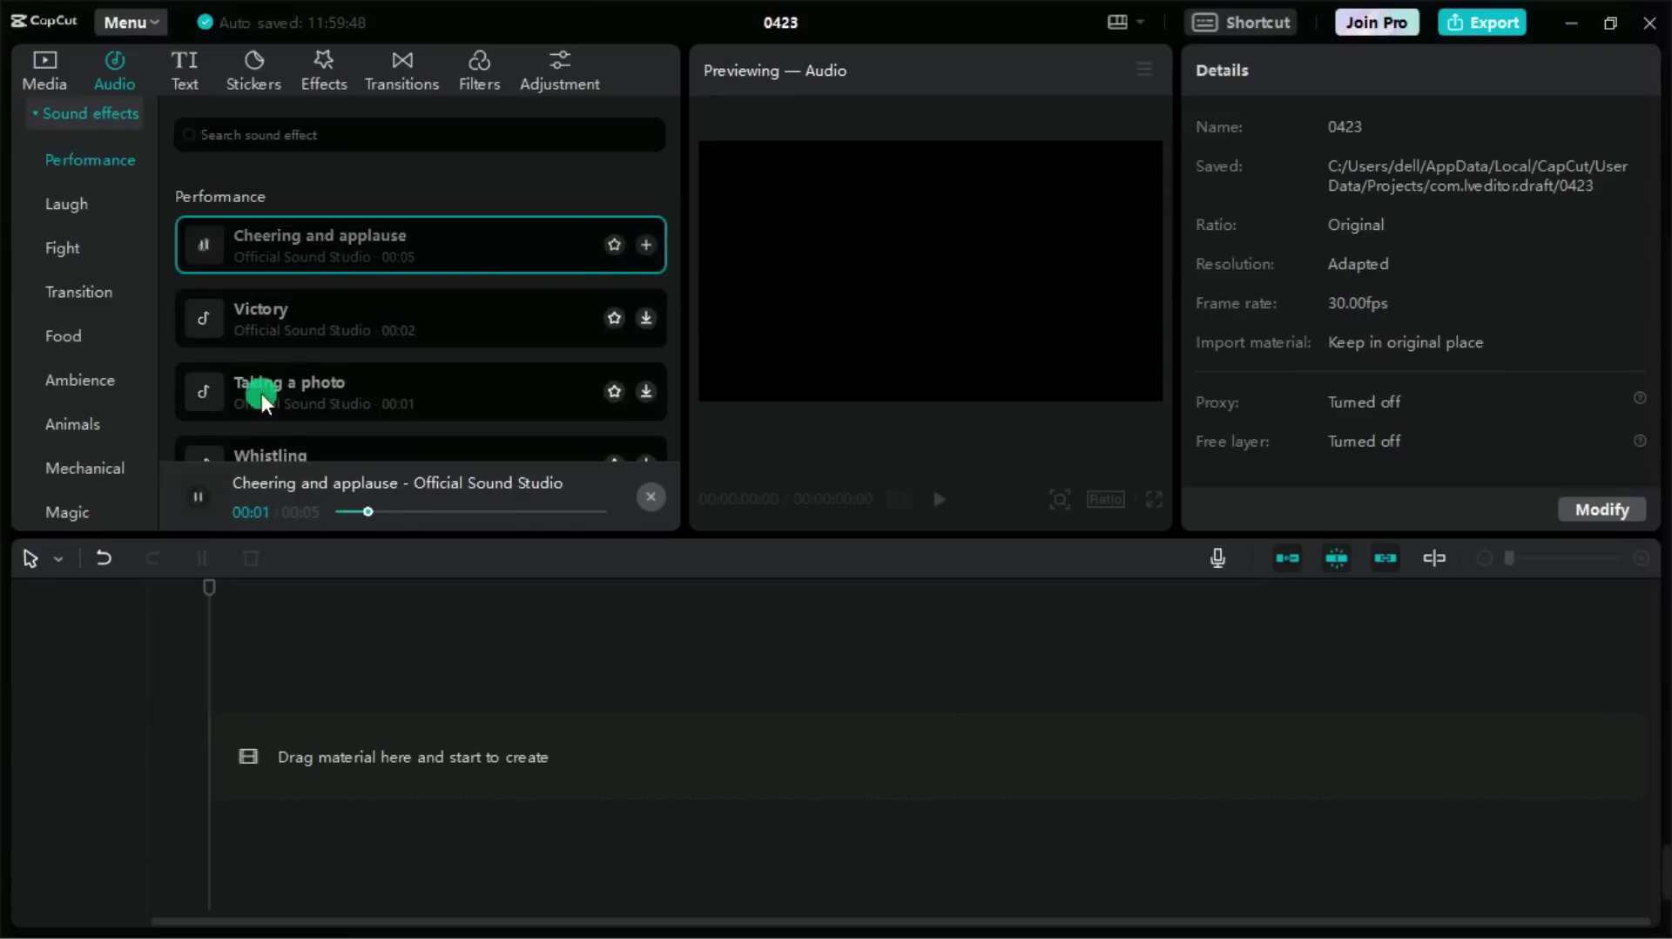
click(201, 500)
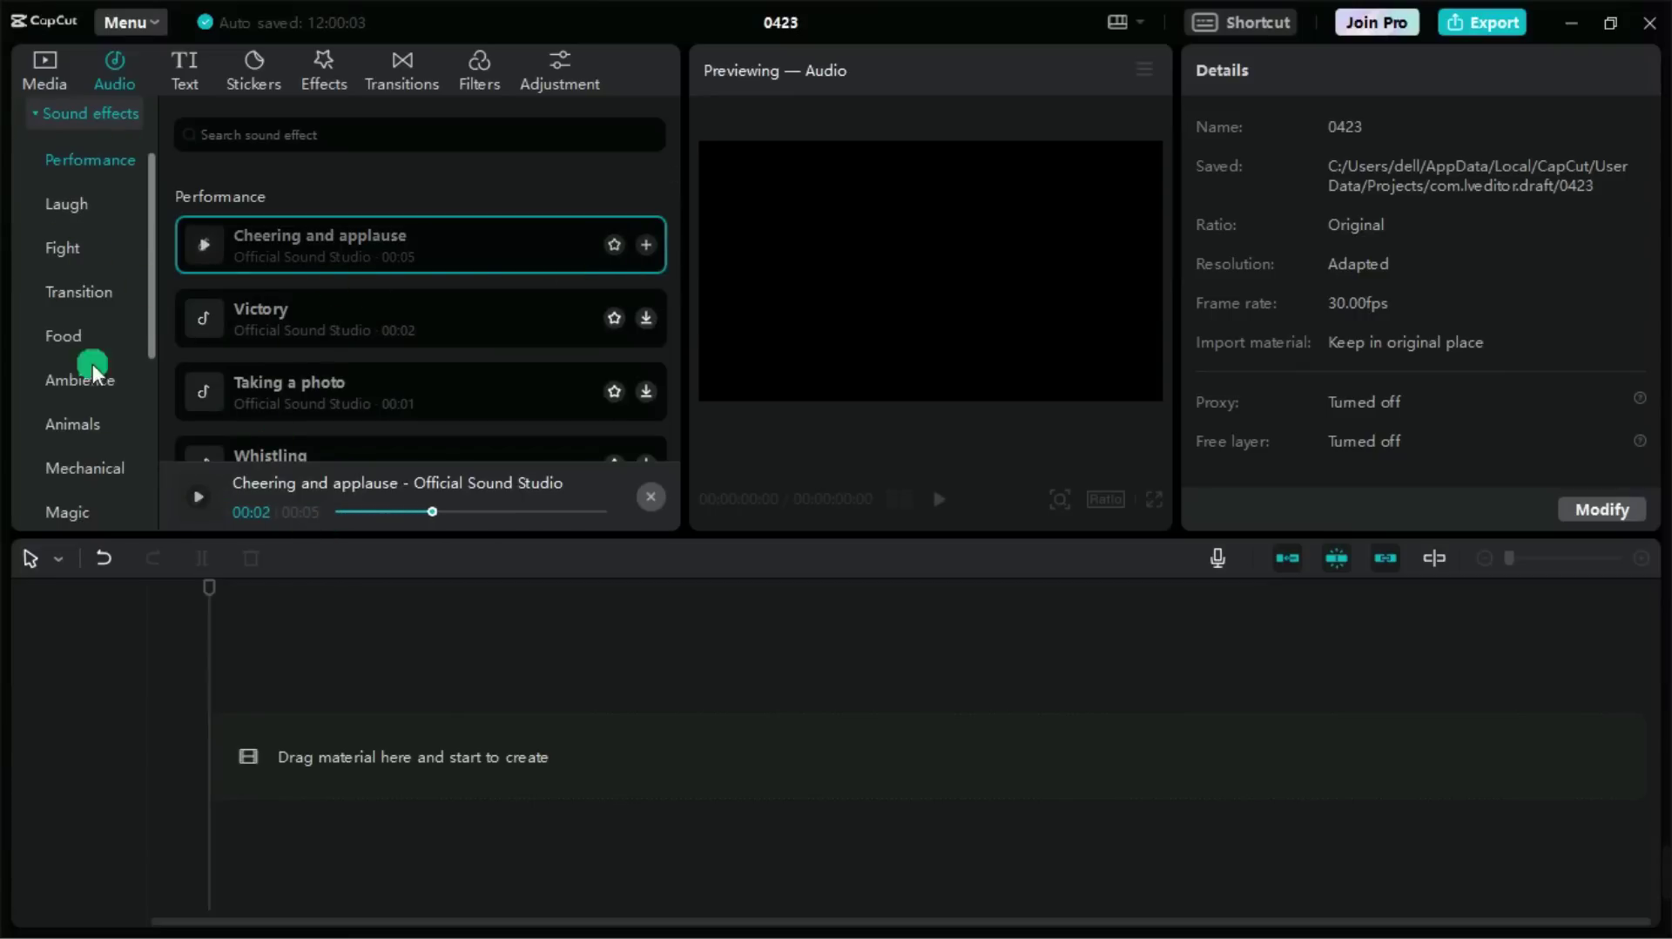
- Browse the Laugh, Fight, Transition, Food, Ambience and Animals sound effect categories
click(71, 209)
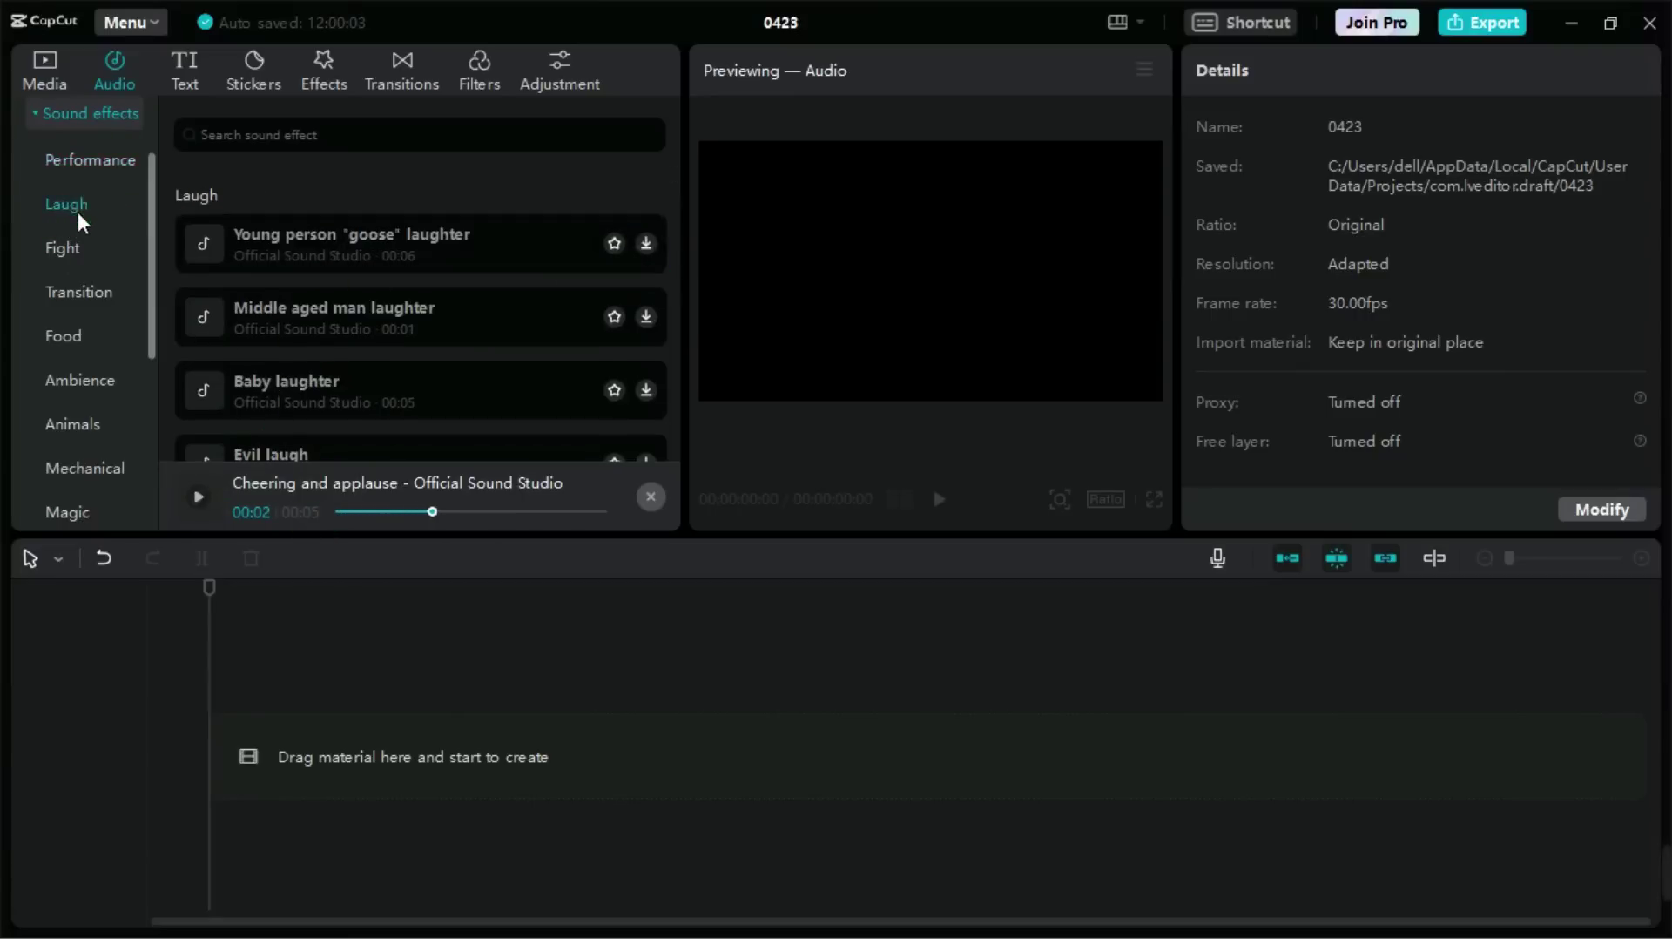
click(68, 255)
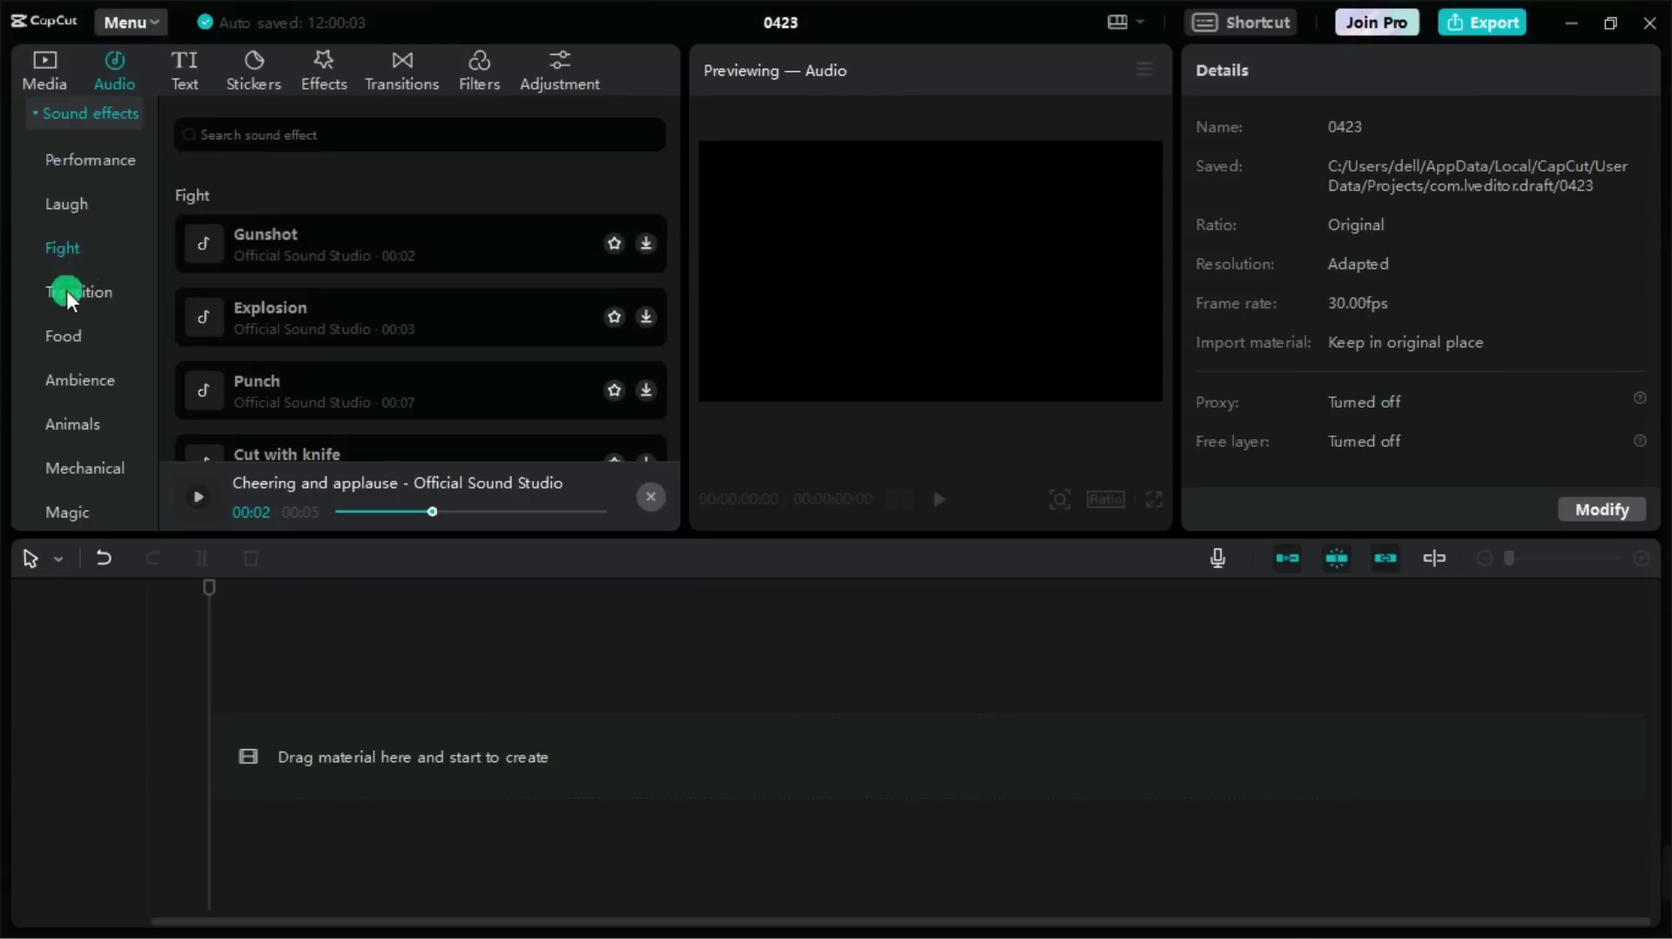
click(66, 291)
click(74, 338)
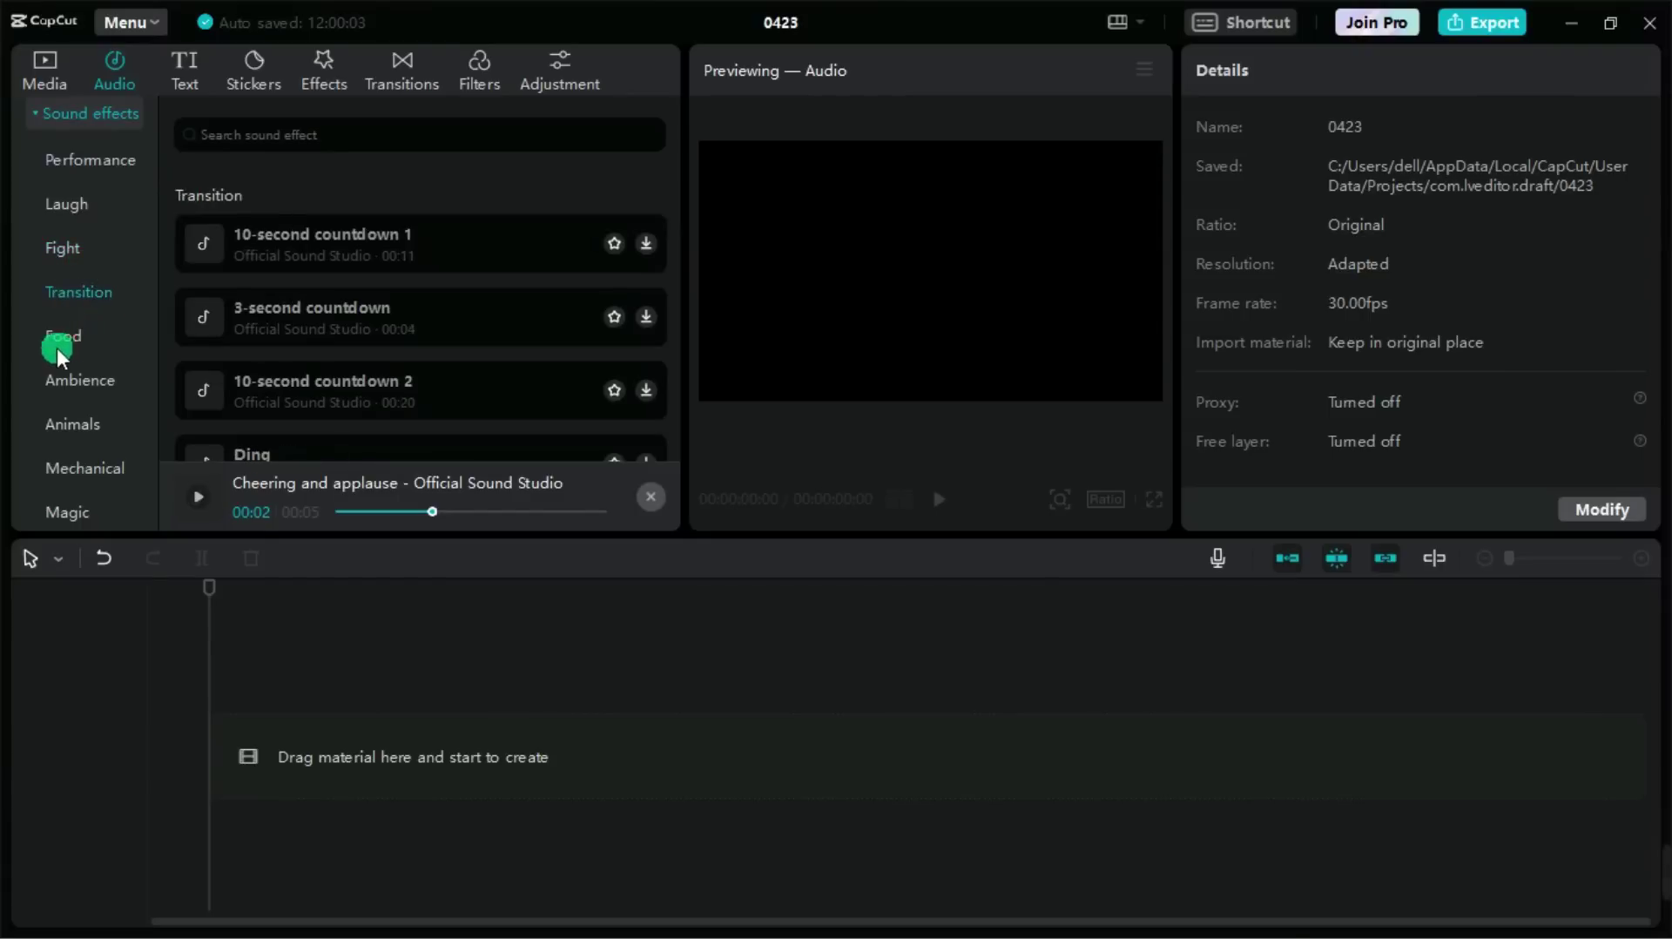
click(87, 388)
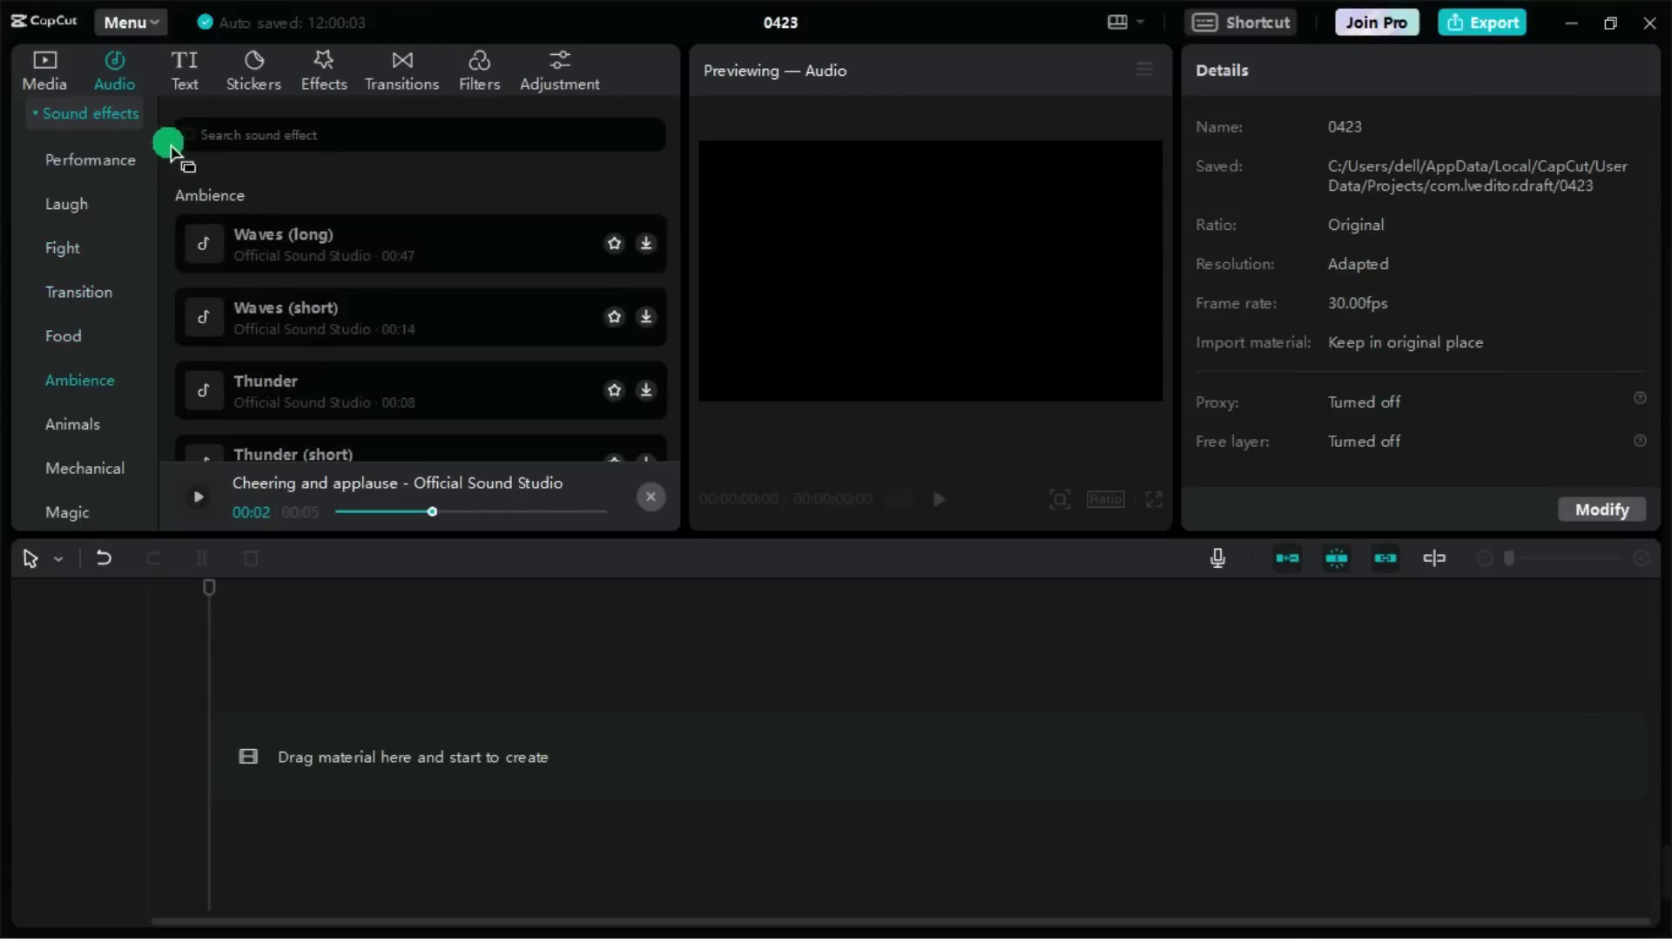
drag(150, 155, 151, 352)
click(80, 279)
drag(145, 417, 153, 127)
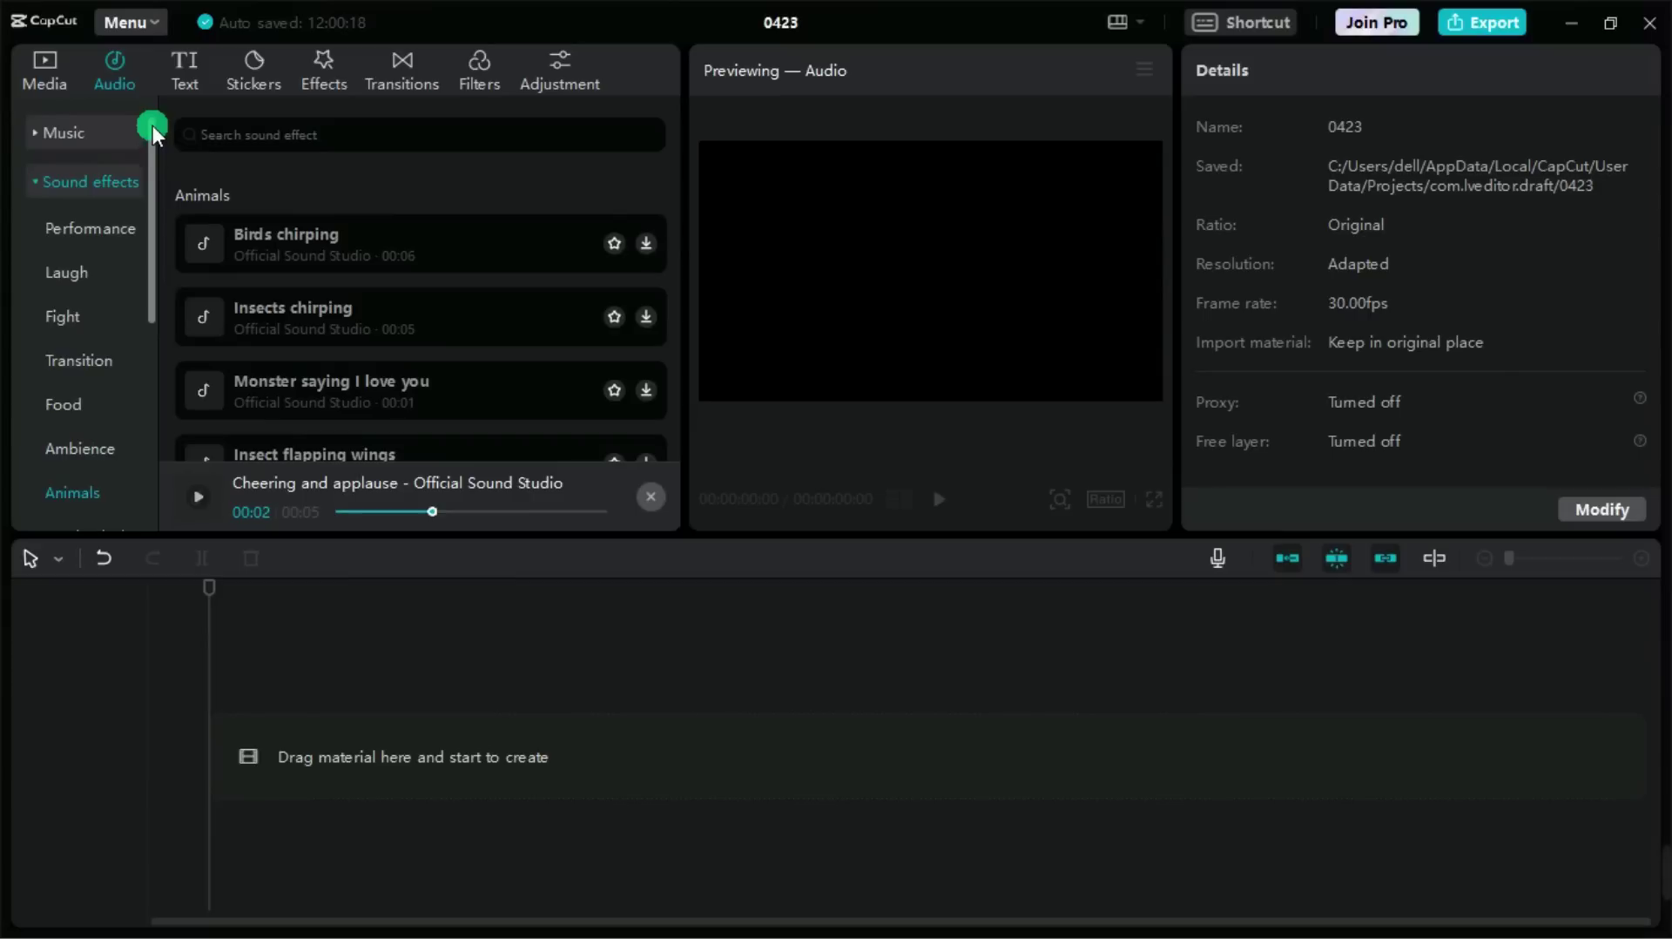
click(263, 61)
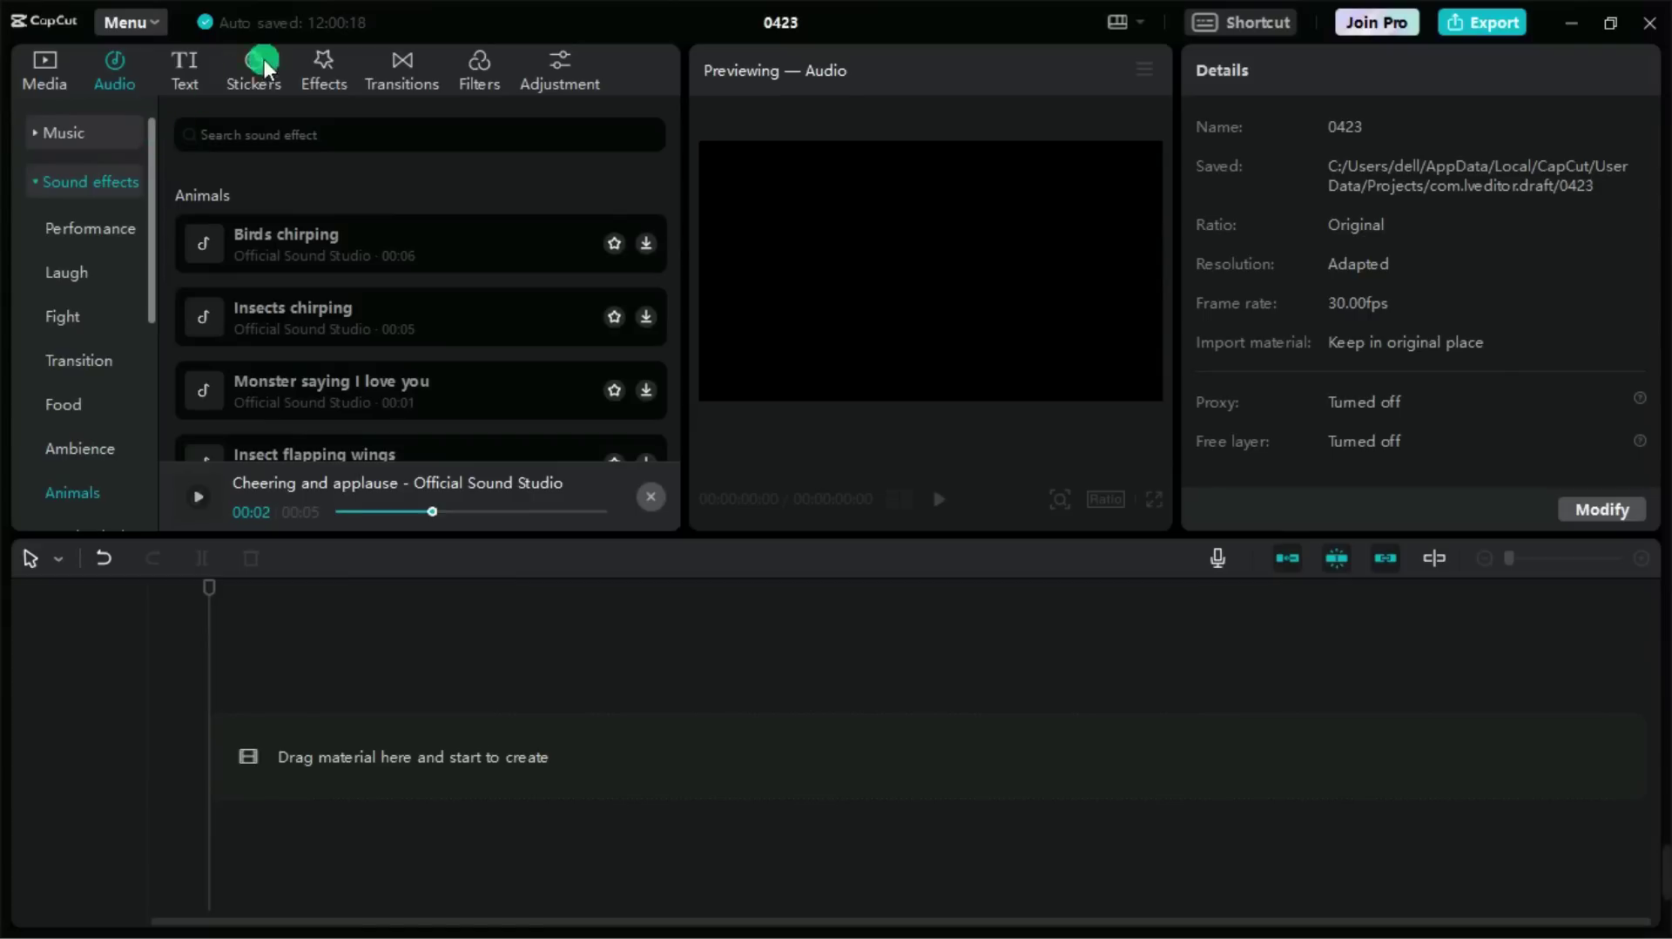
click(191, 69)
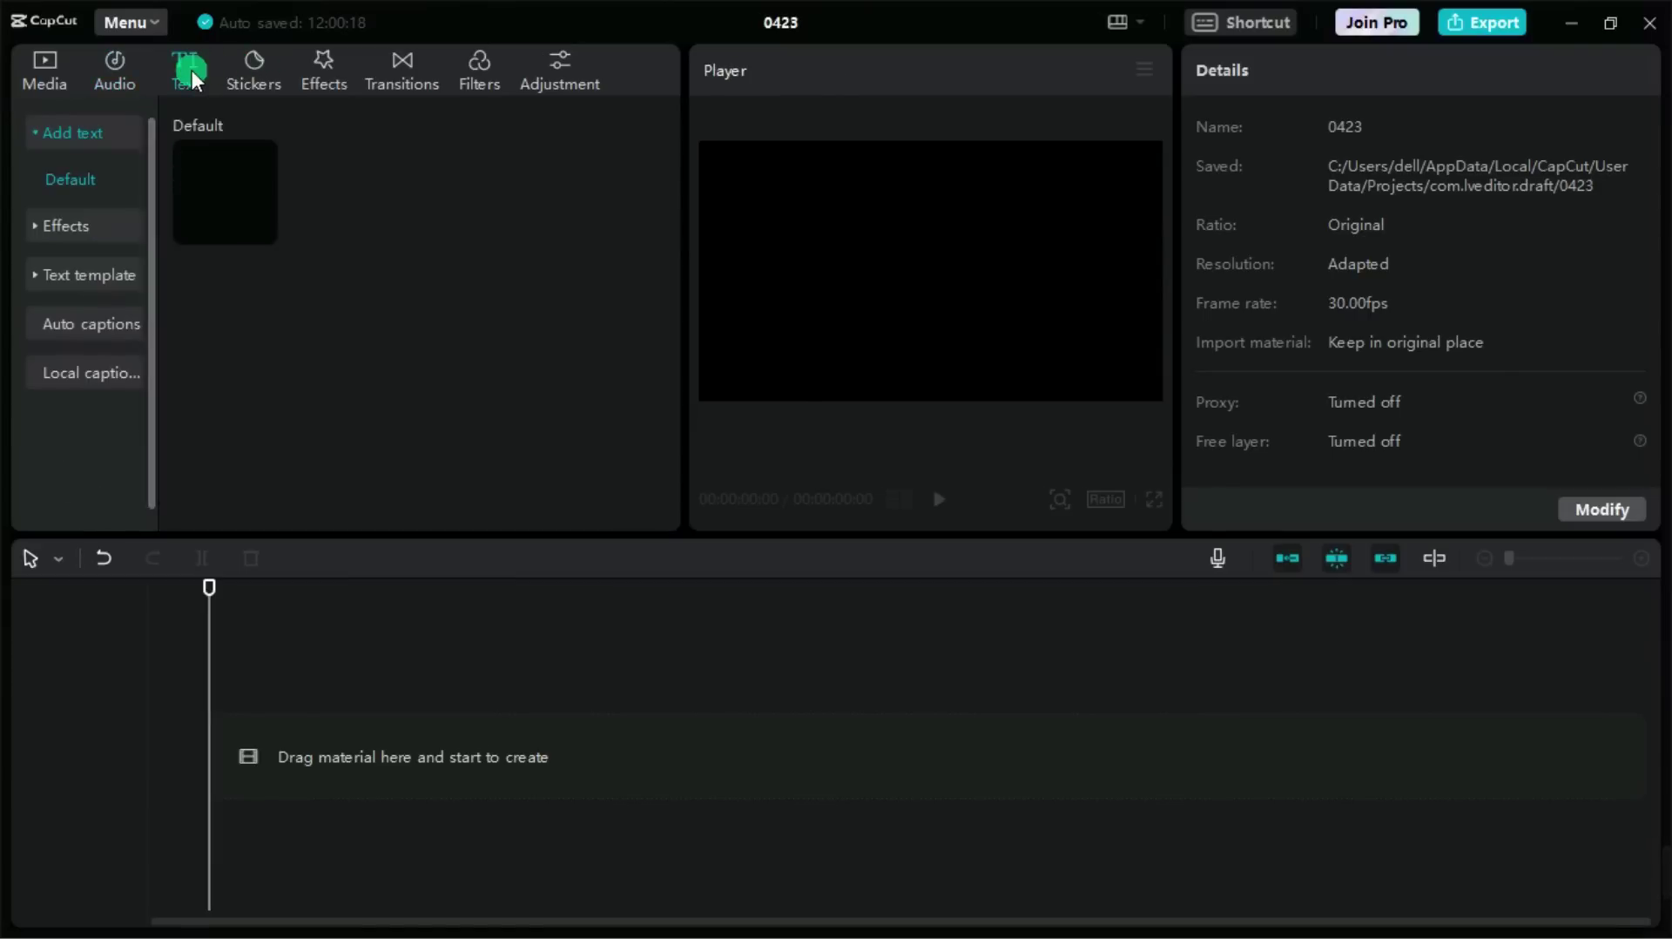
- Collapse Add text and browse the Trending, Luminance, Basic, Blue and Multicolor text effects
click(35, 127)
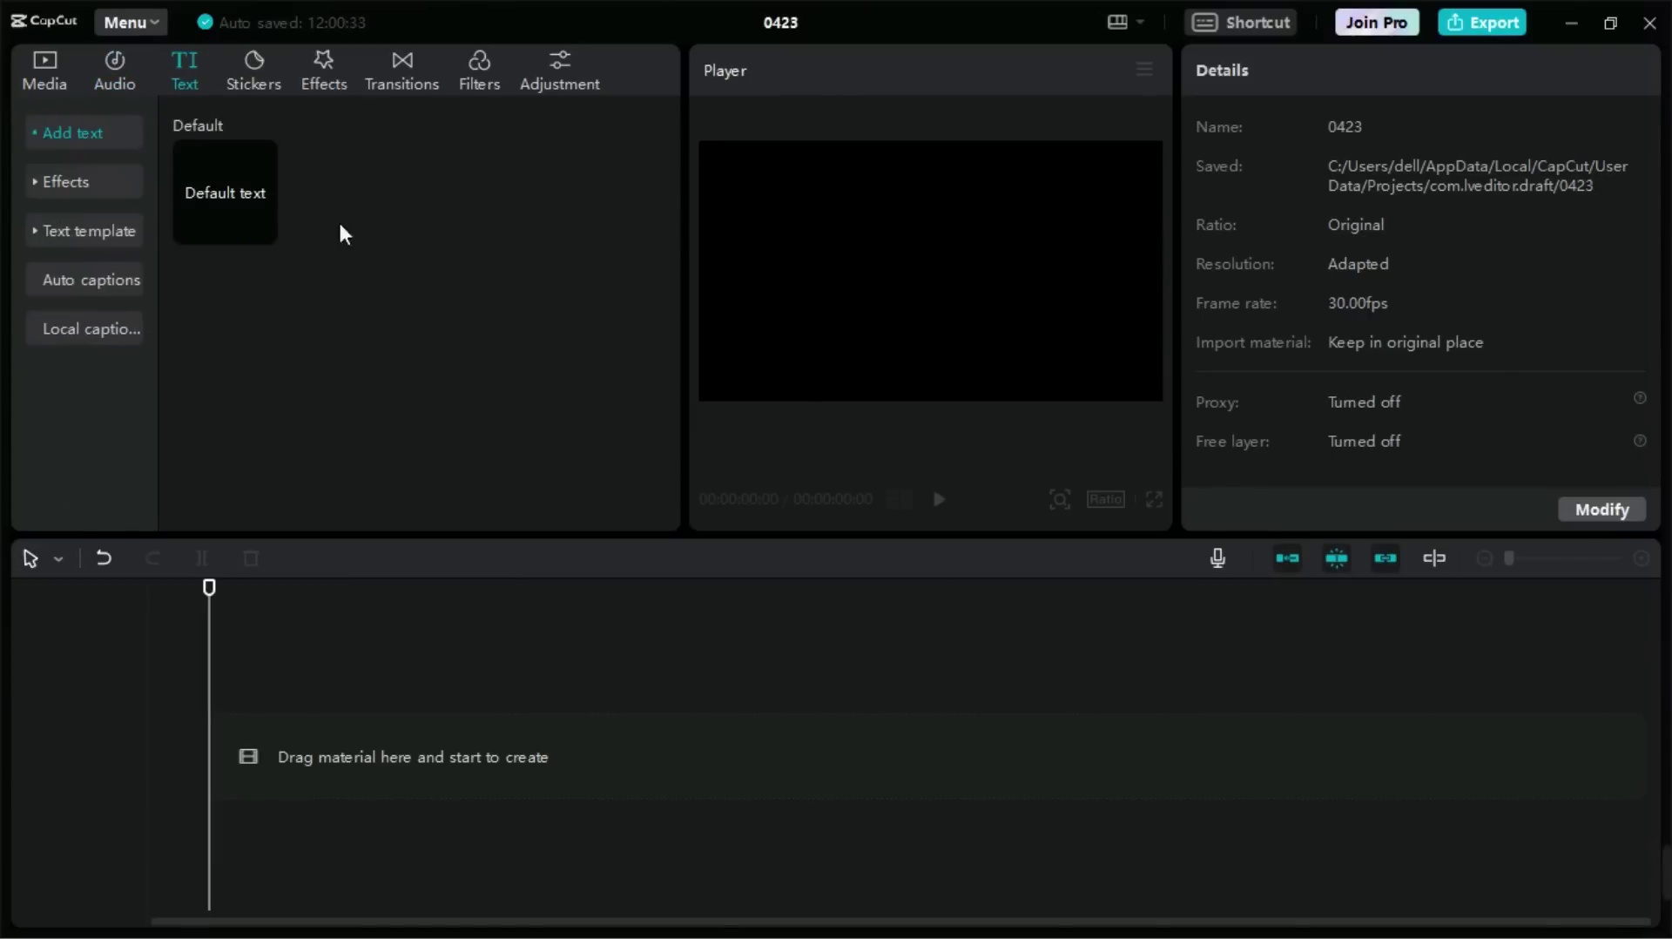
click(436, 211)
click(87, 186)
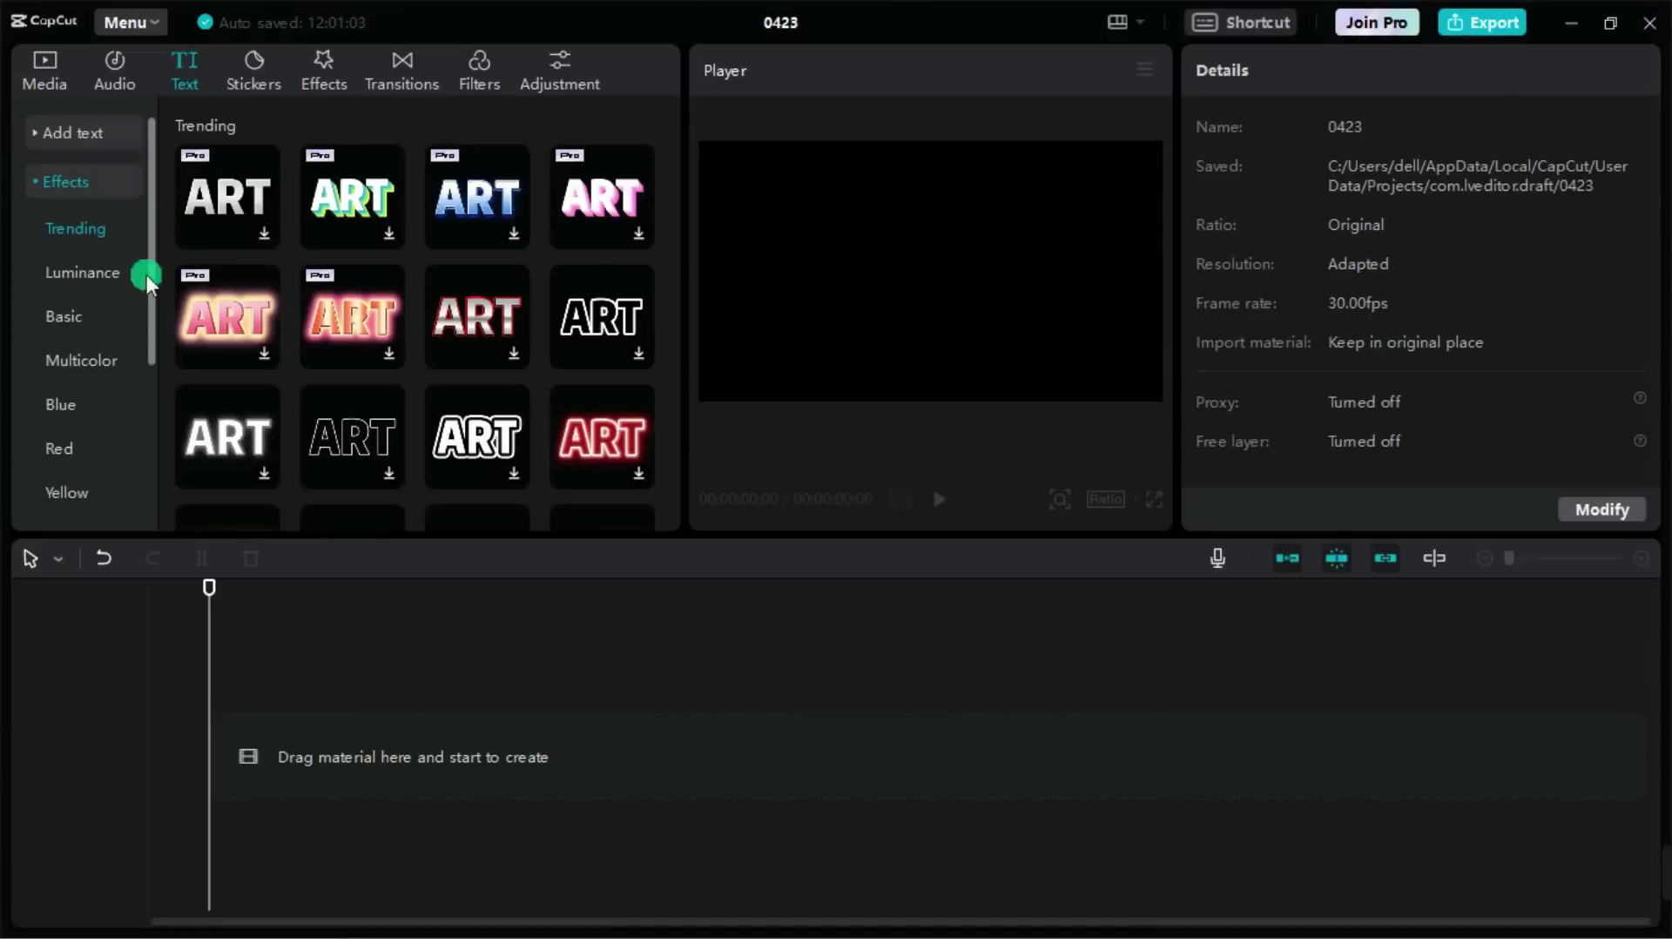
click(100, 265)
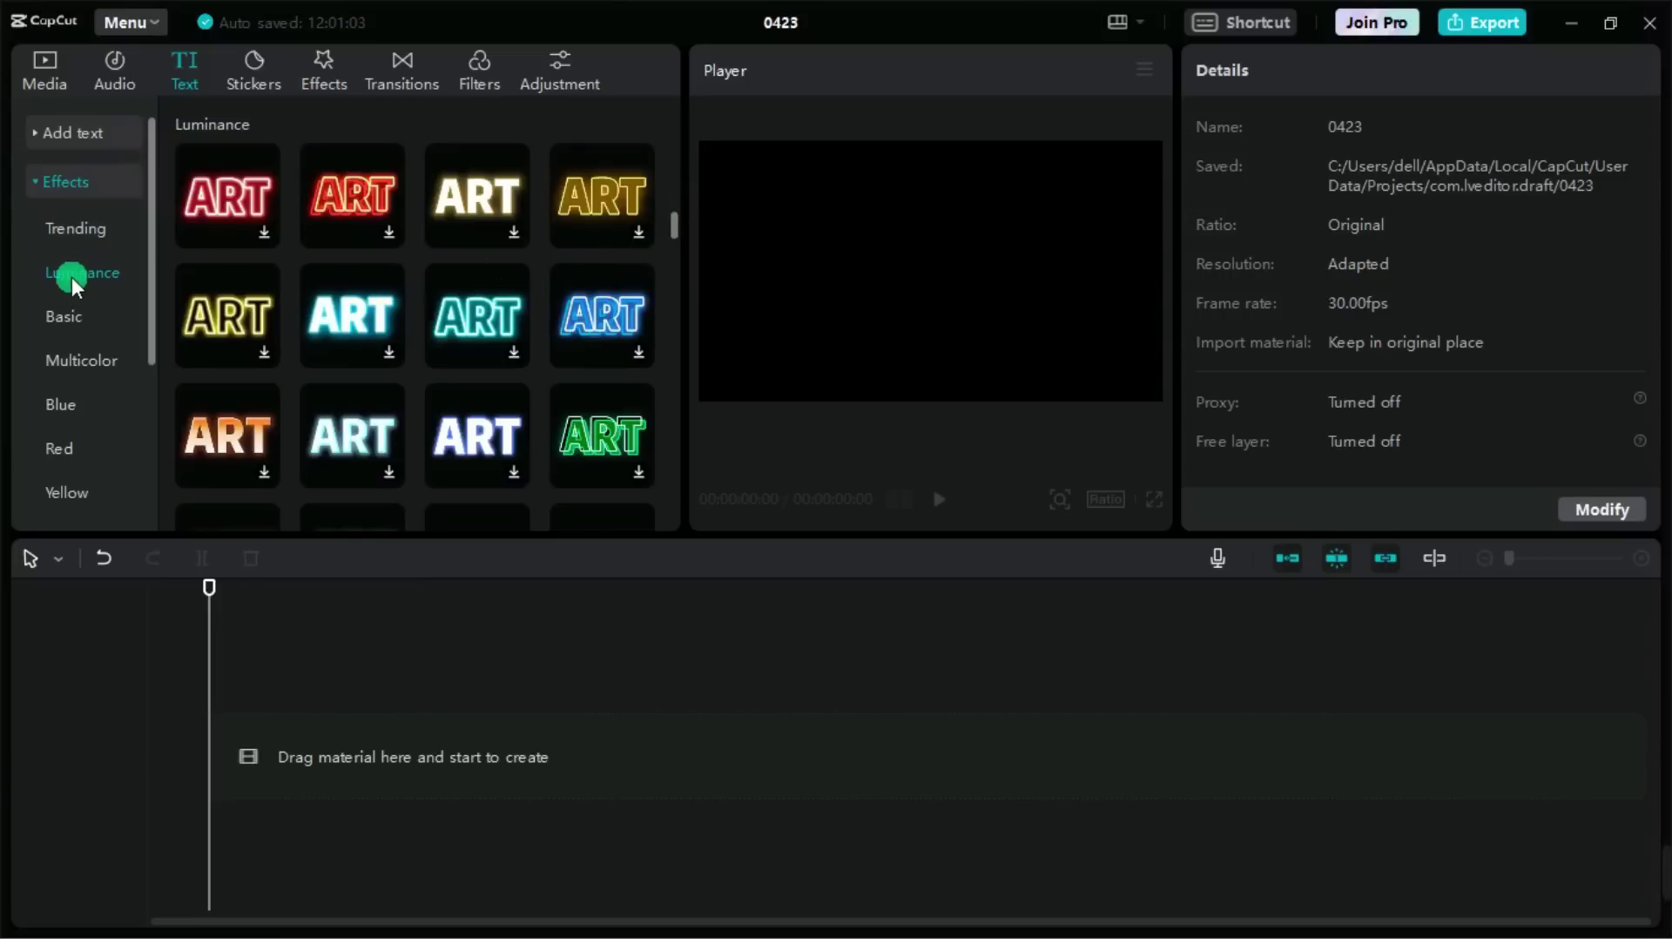
click(74, 328)
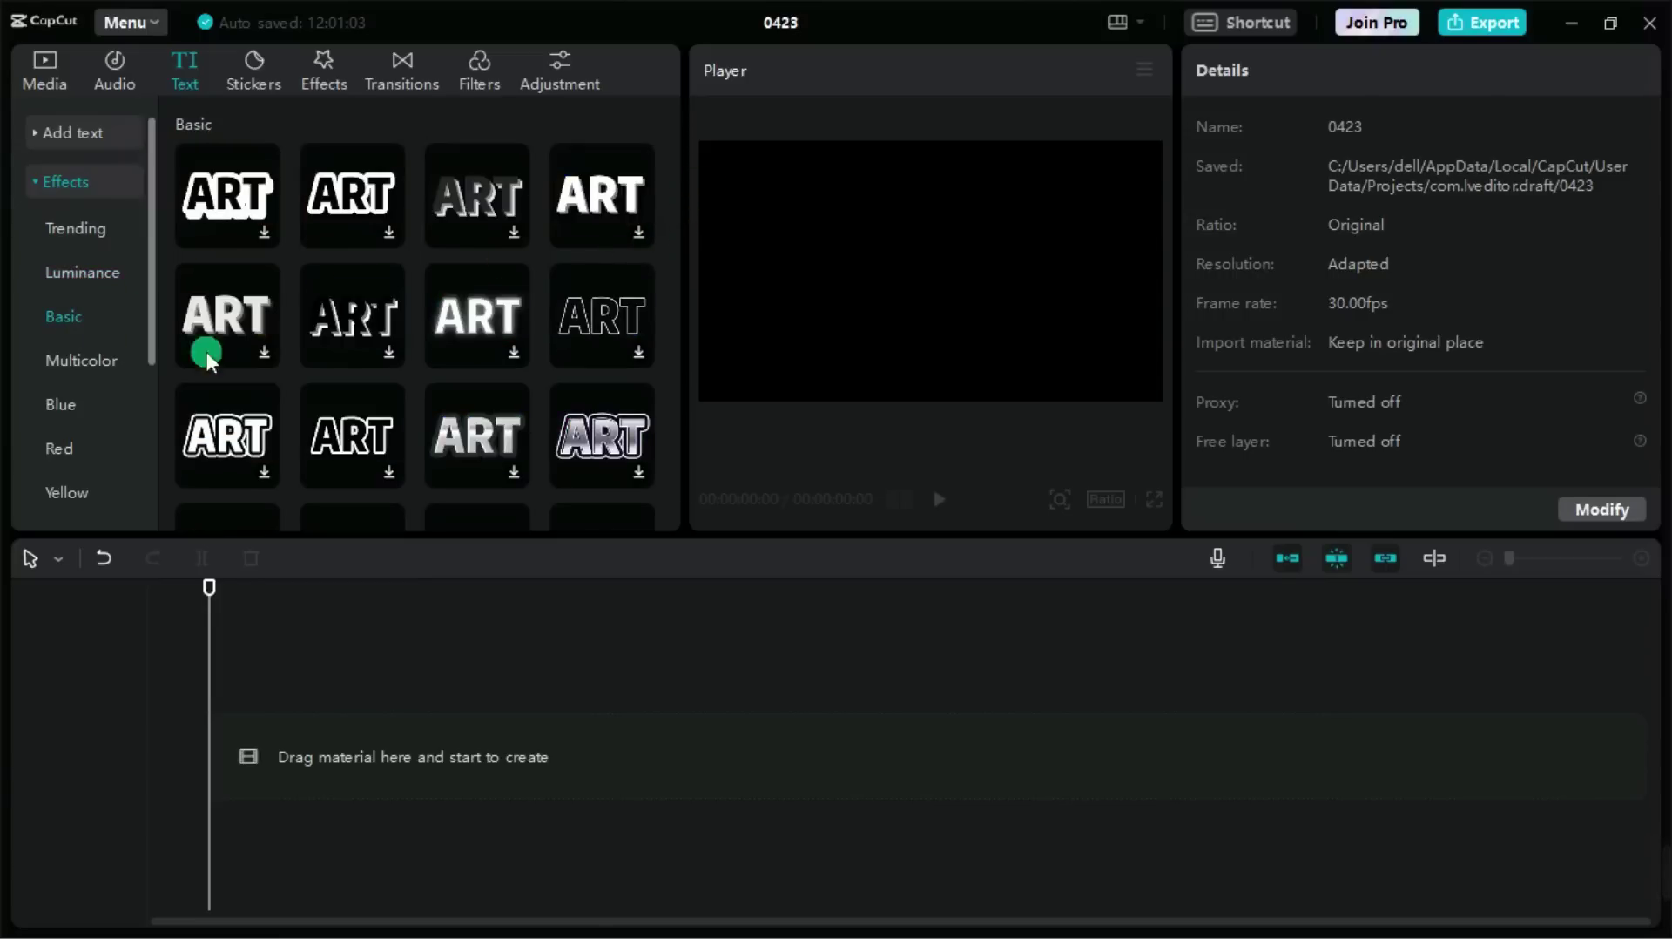
click(61, 408)
click(82, 358)
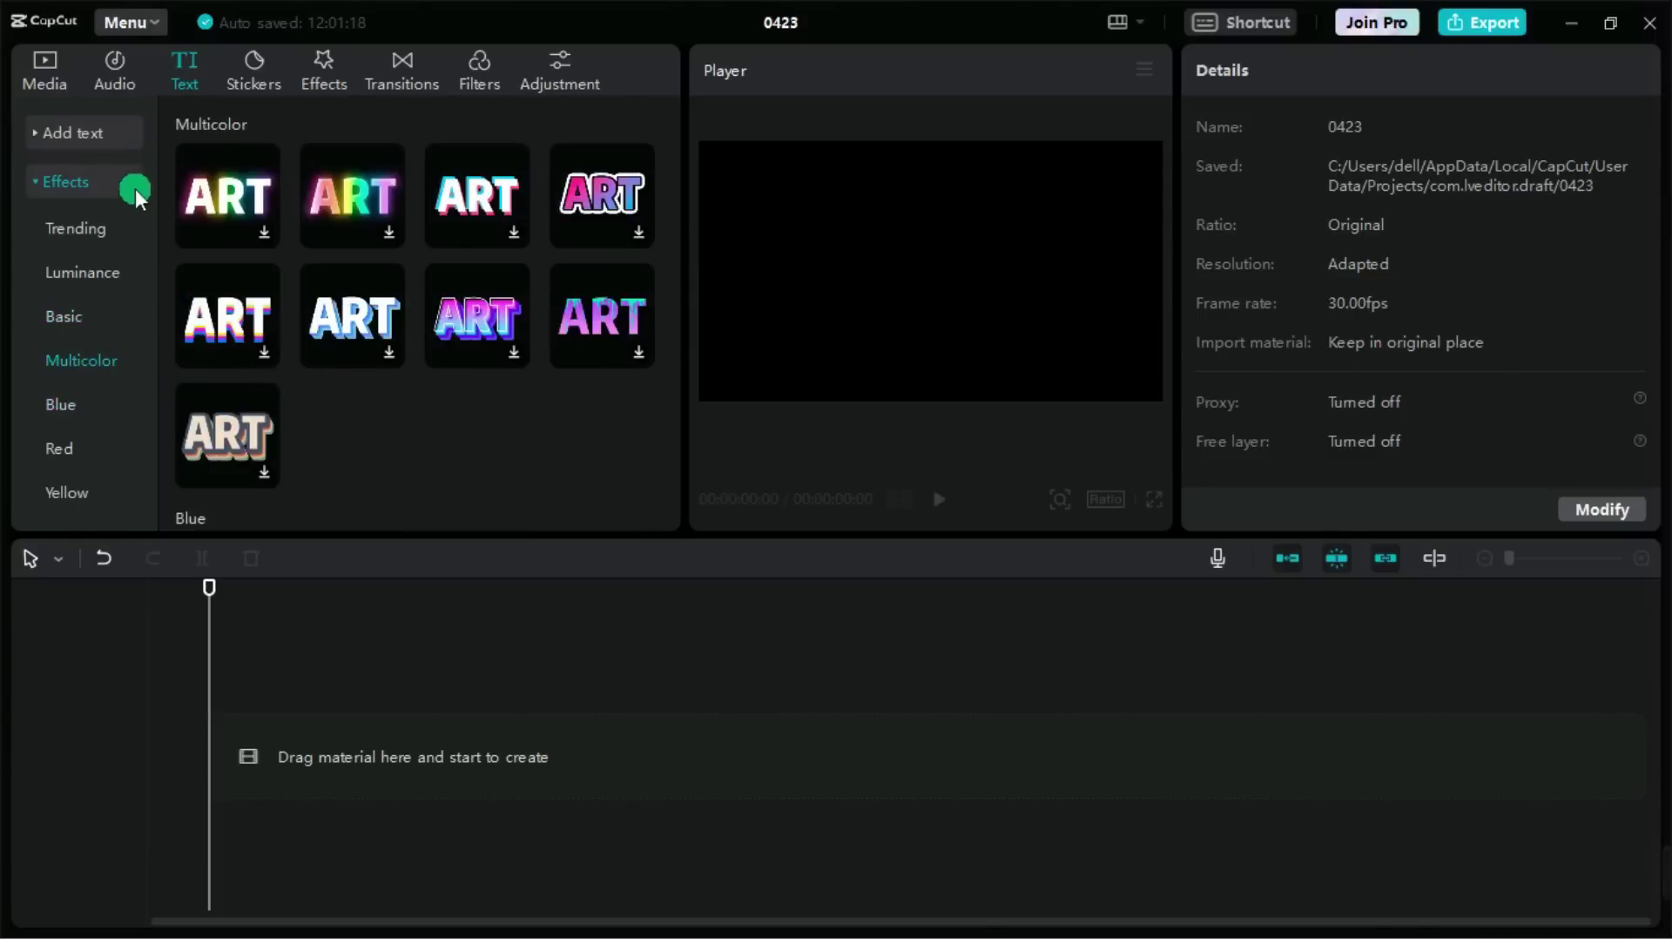
drag(154, 145, 155, 94)
- Browse the Stickers collection down to the Vlog category, then switch to the Effects library
click(262, 75)
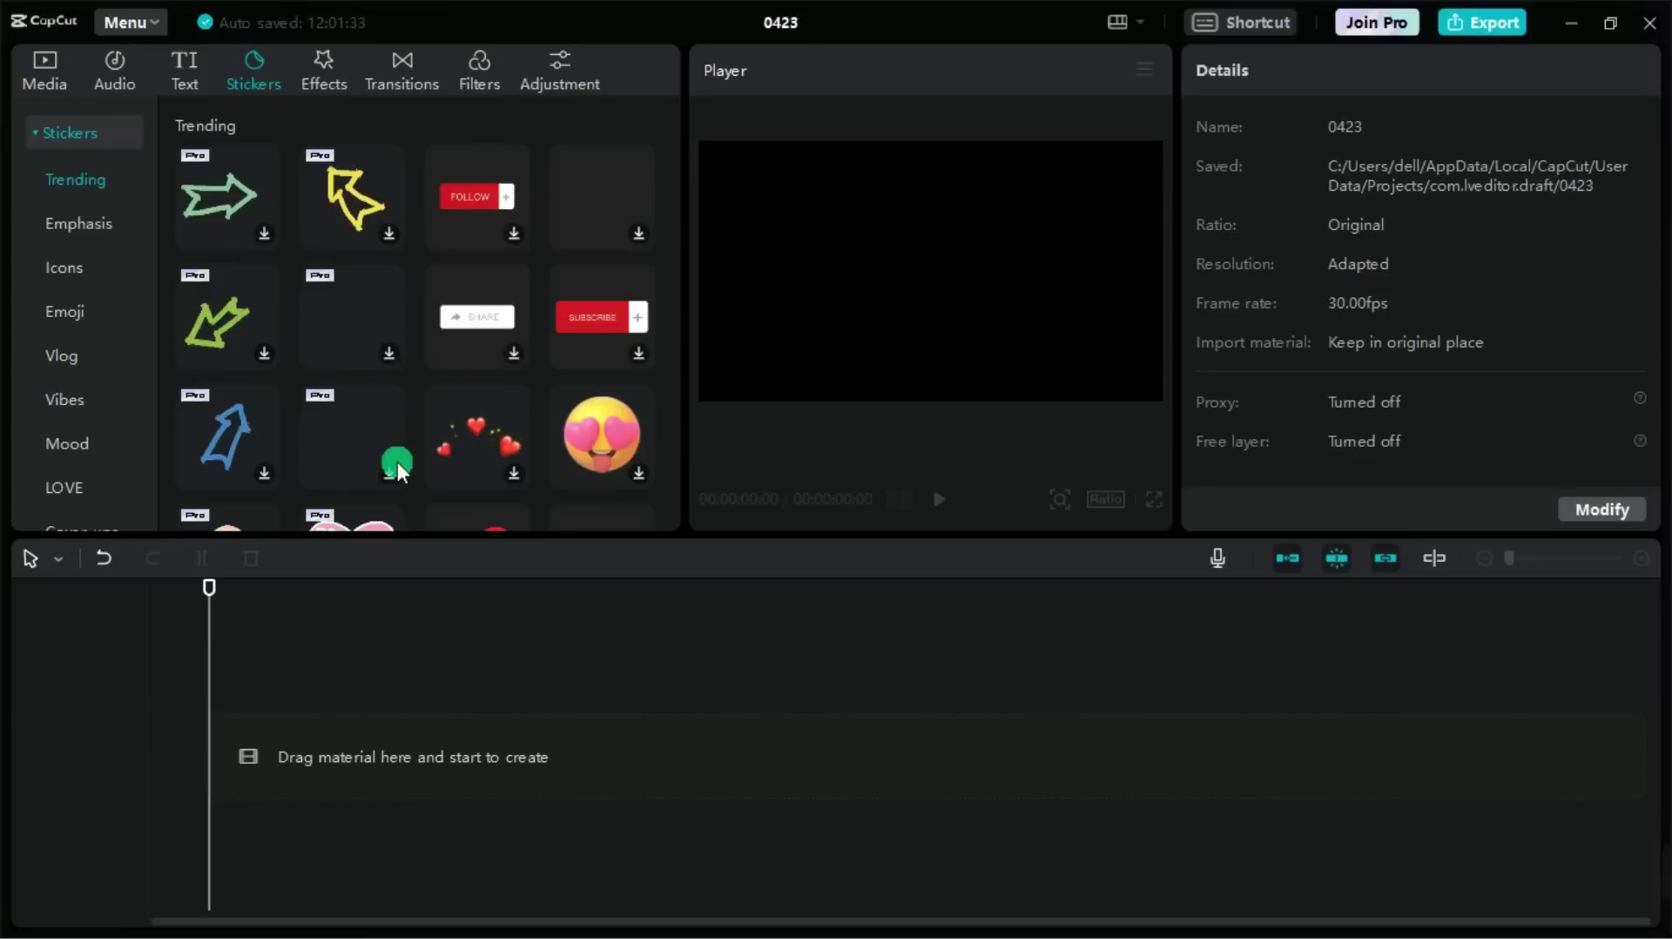
drag(672, 101, 673, 171)
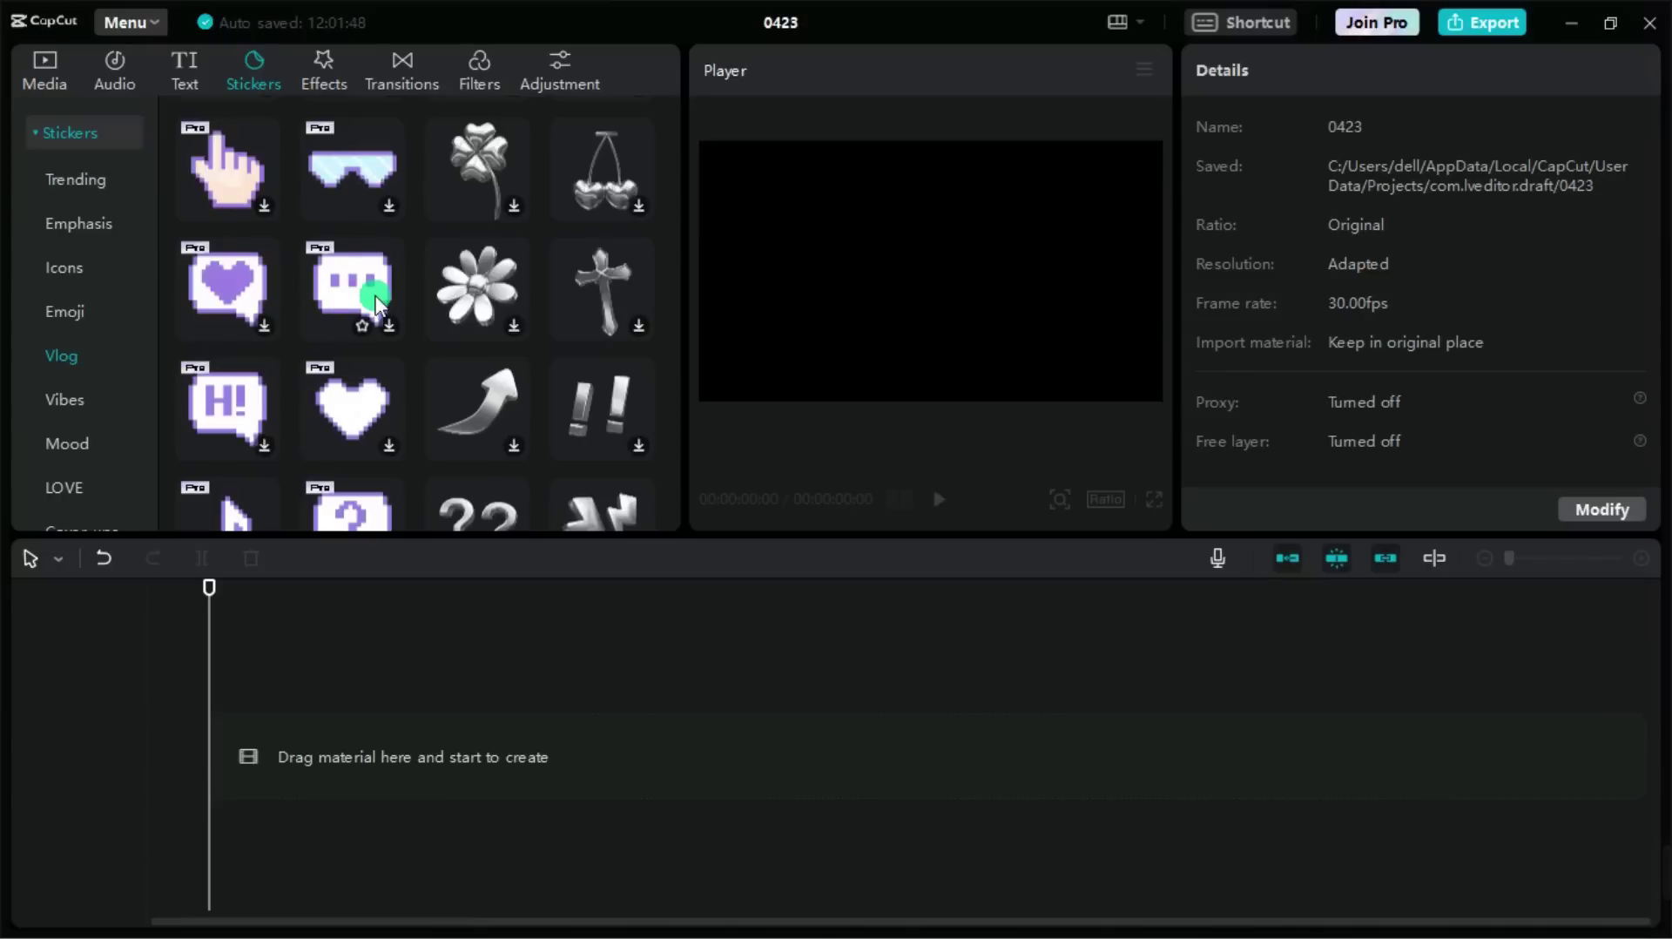
click(321, 64)
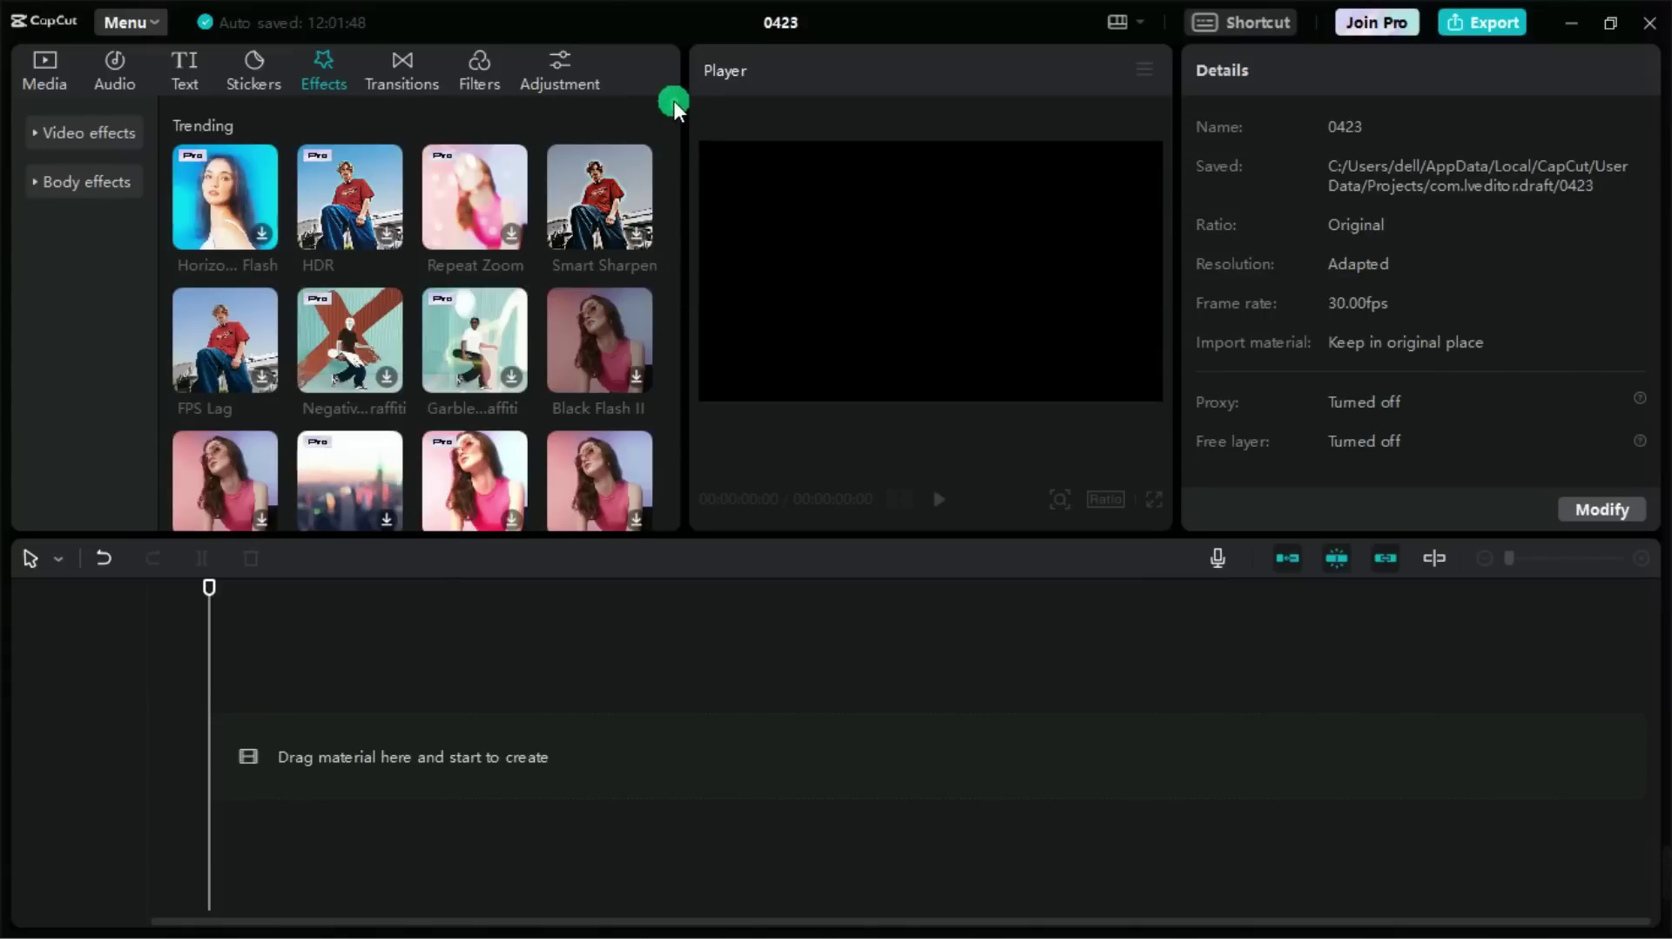
- Download the Lightning, Radiating Love, Leak 1 and Radiance video effects, then switch to Transitions
drag(676, 104, 679, 137)
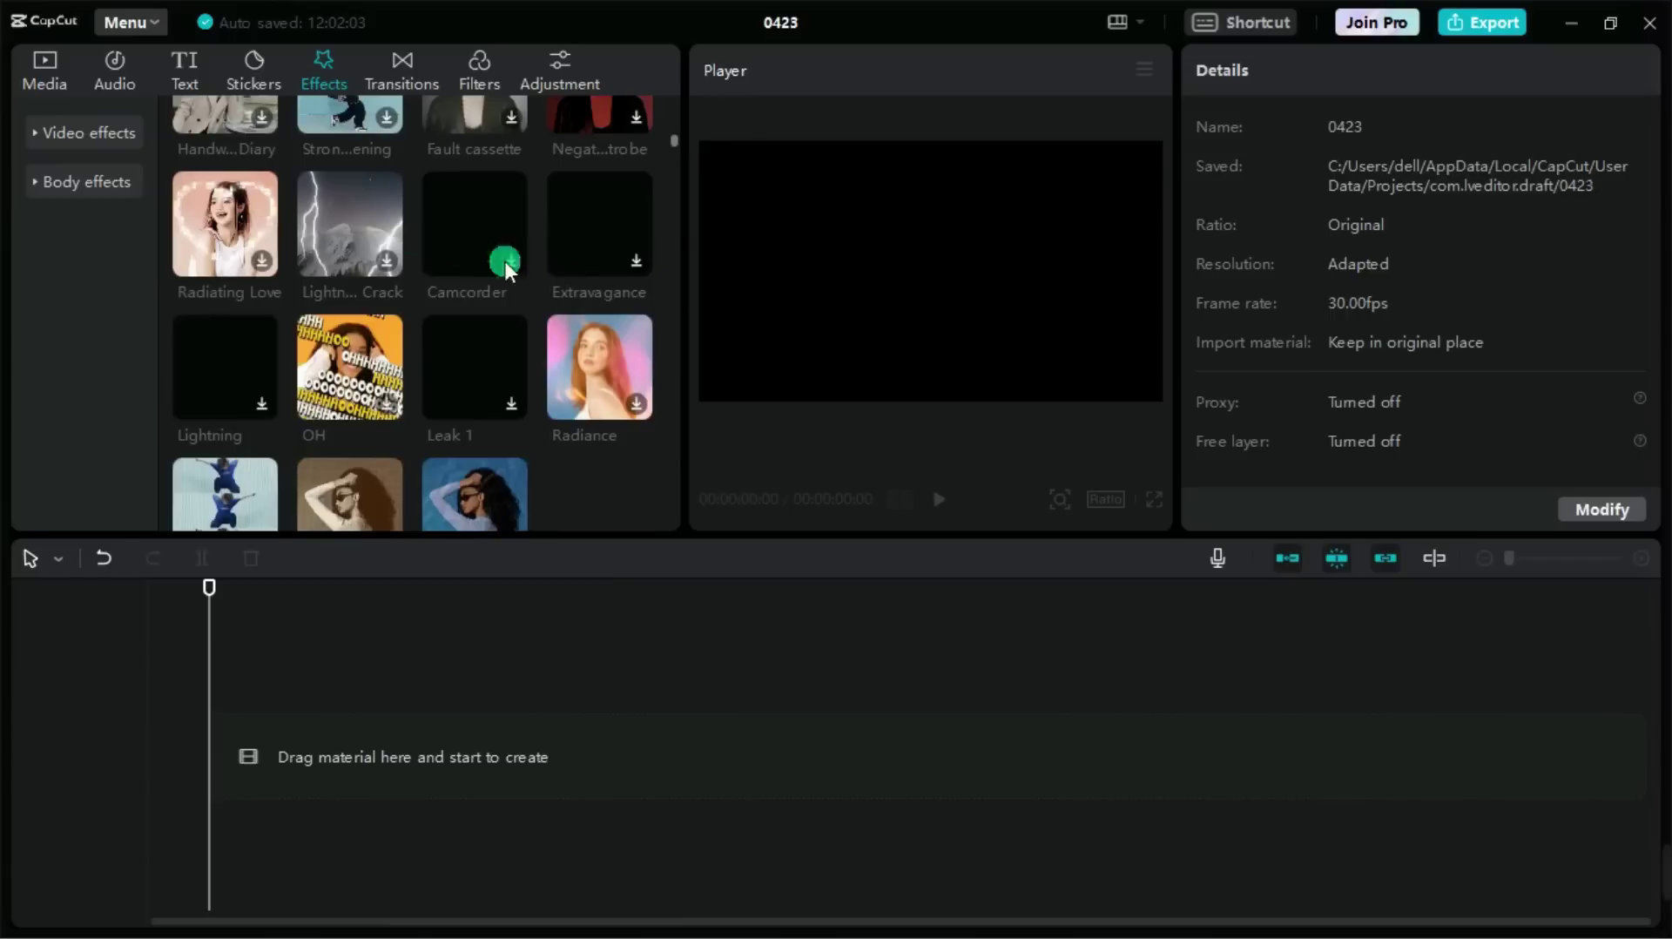
click(355, 223)
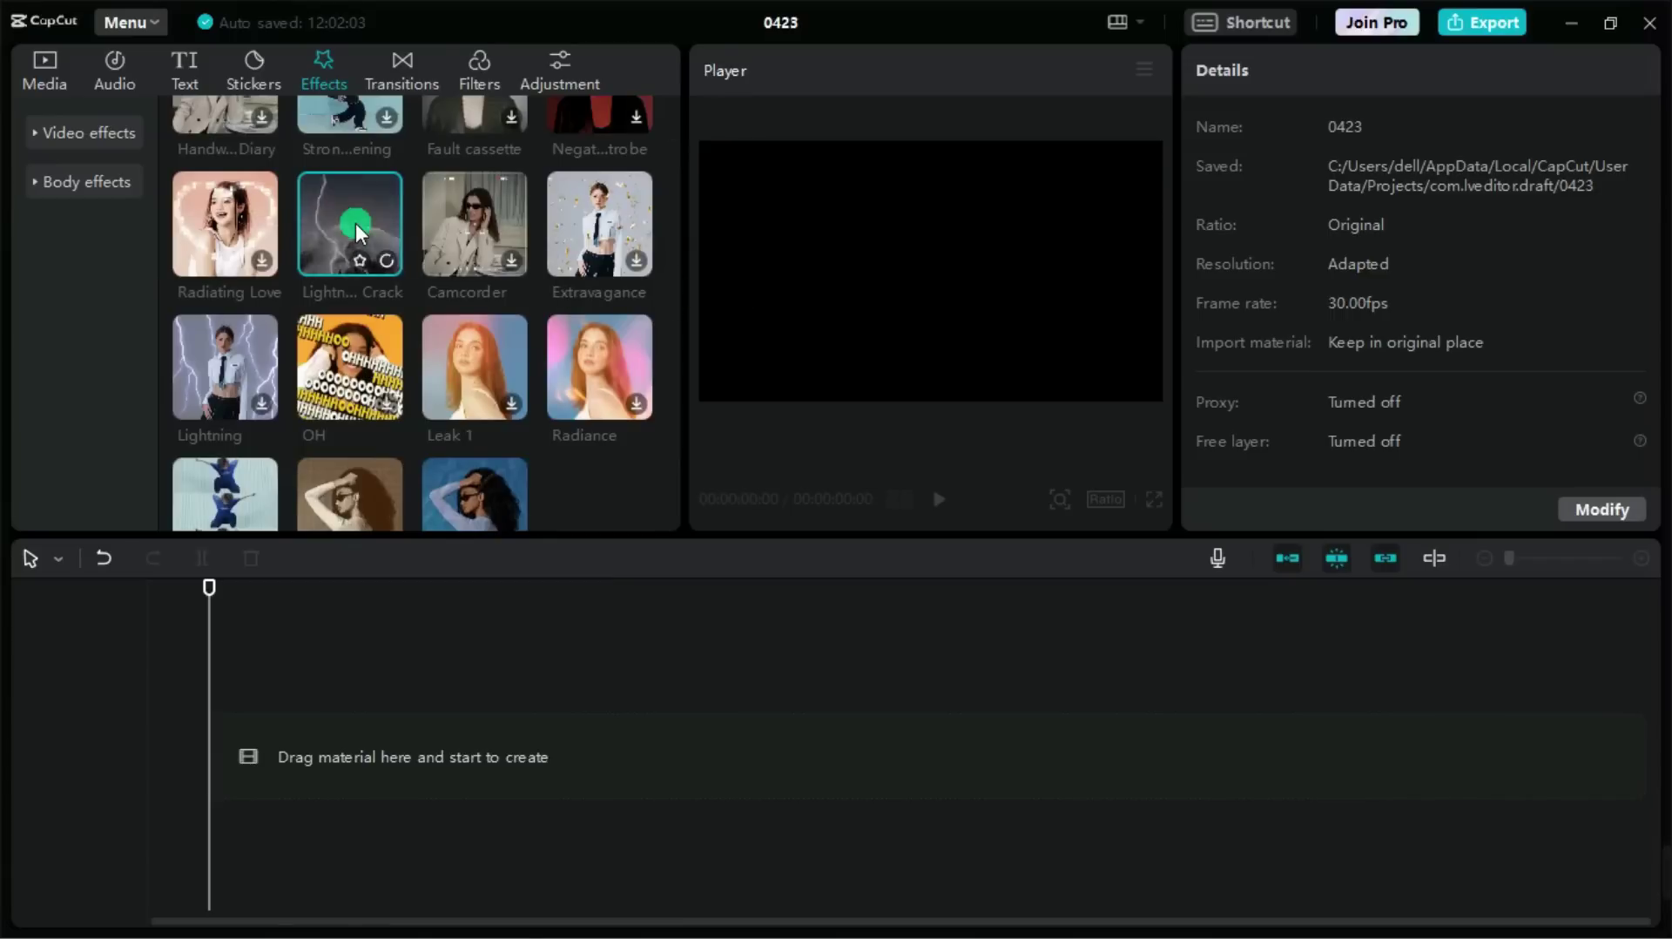
click(213, 212)
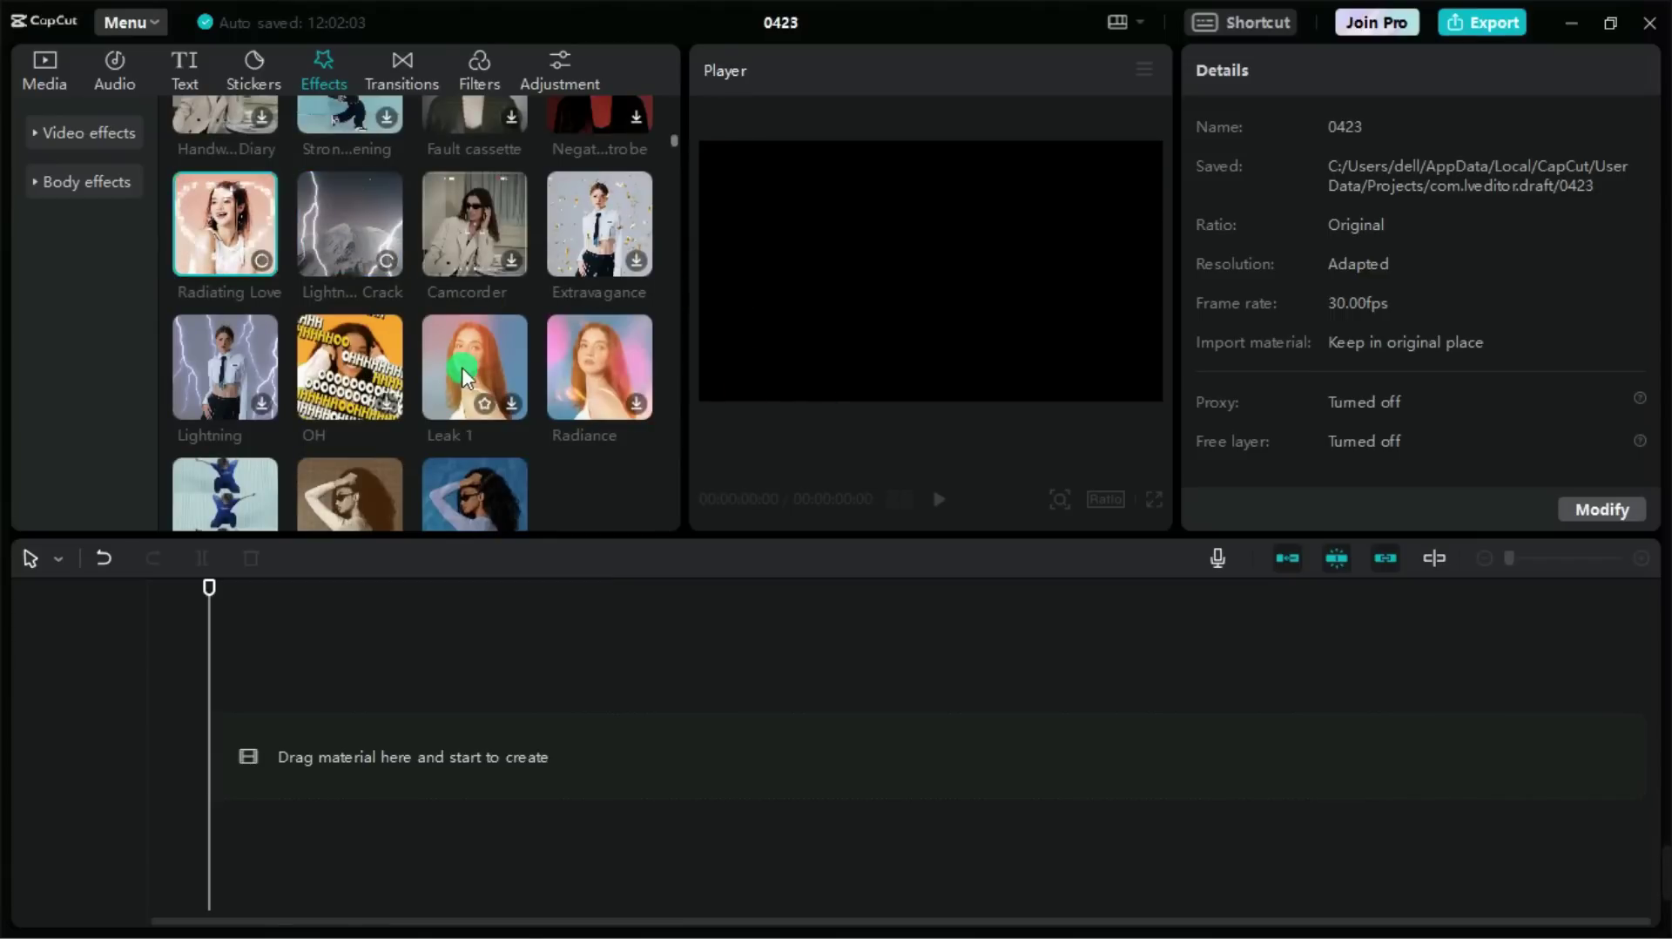
click(608, 348)
click(452, 375)
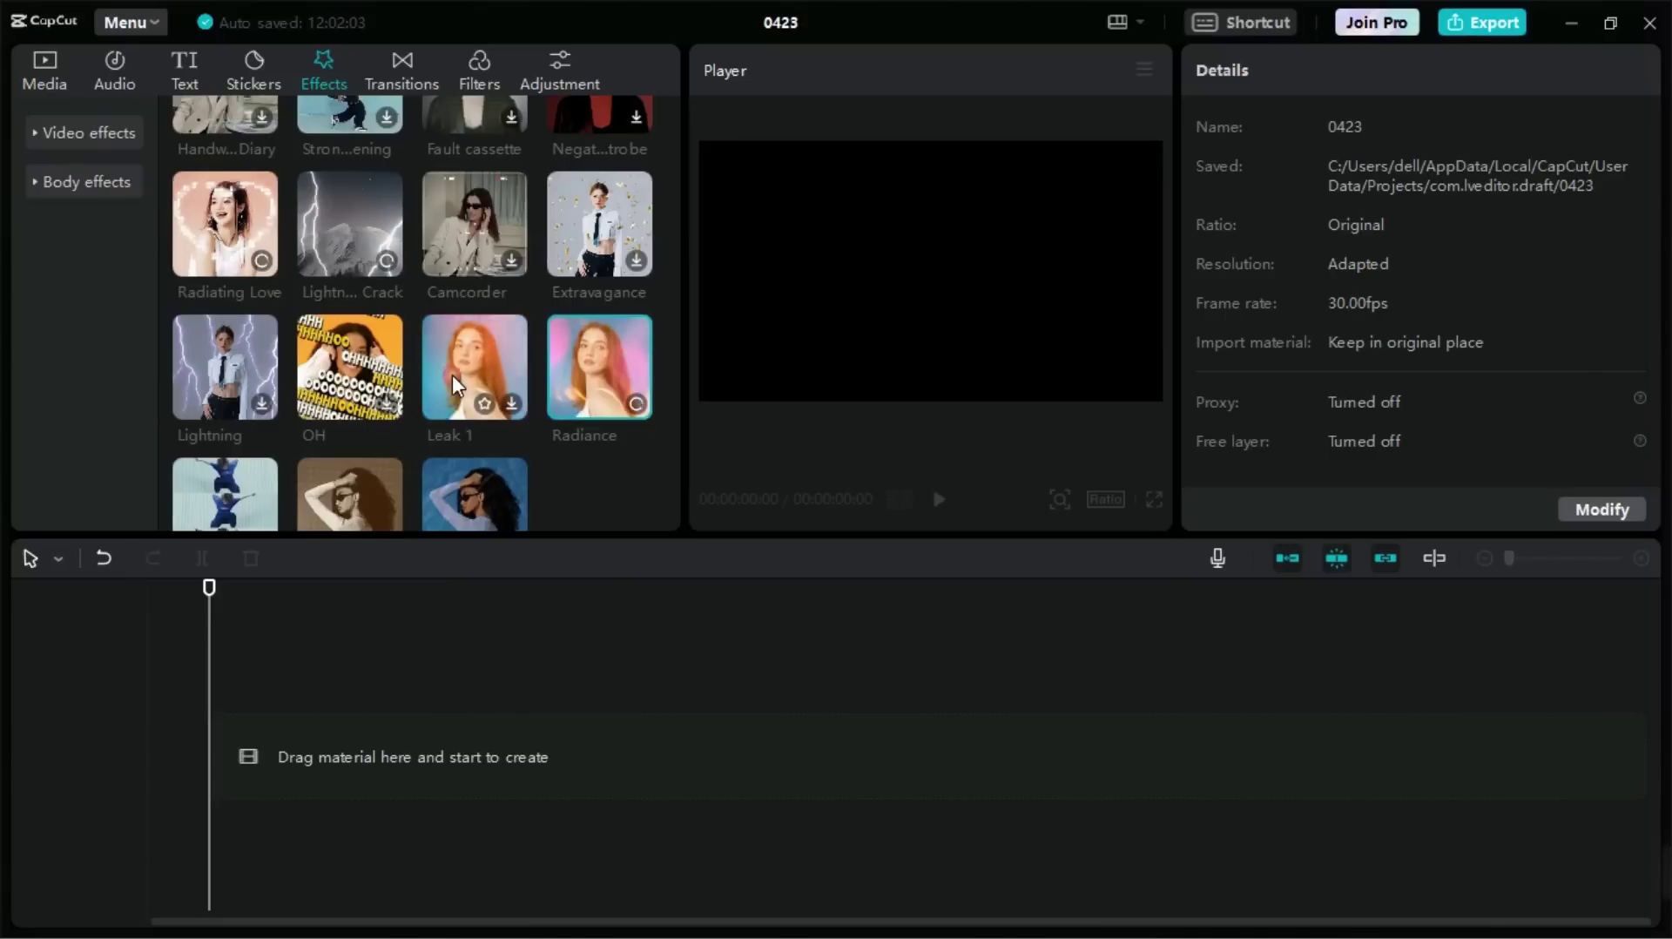
click(249, 411)
click(195, 368)
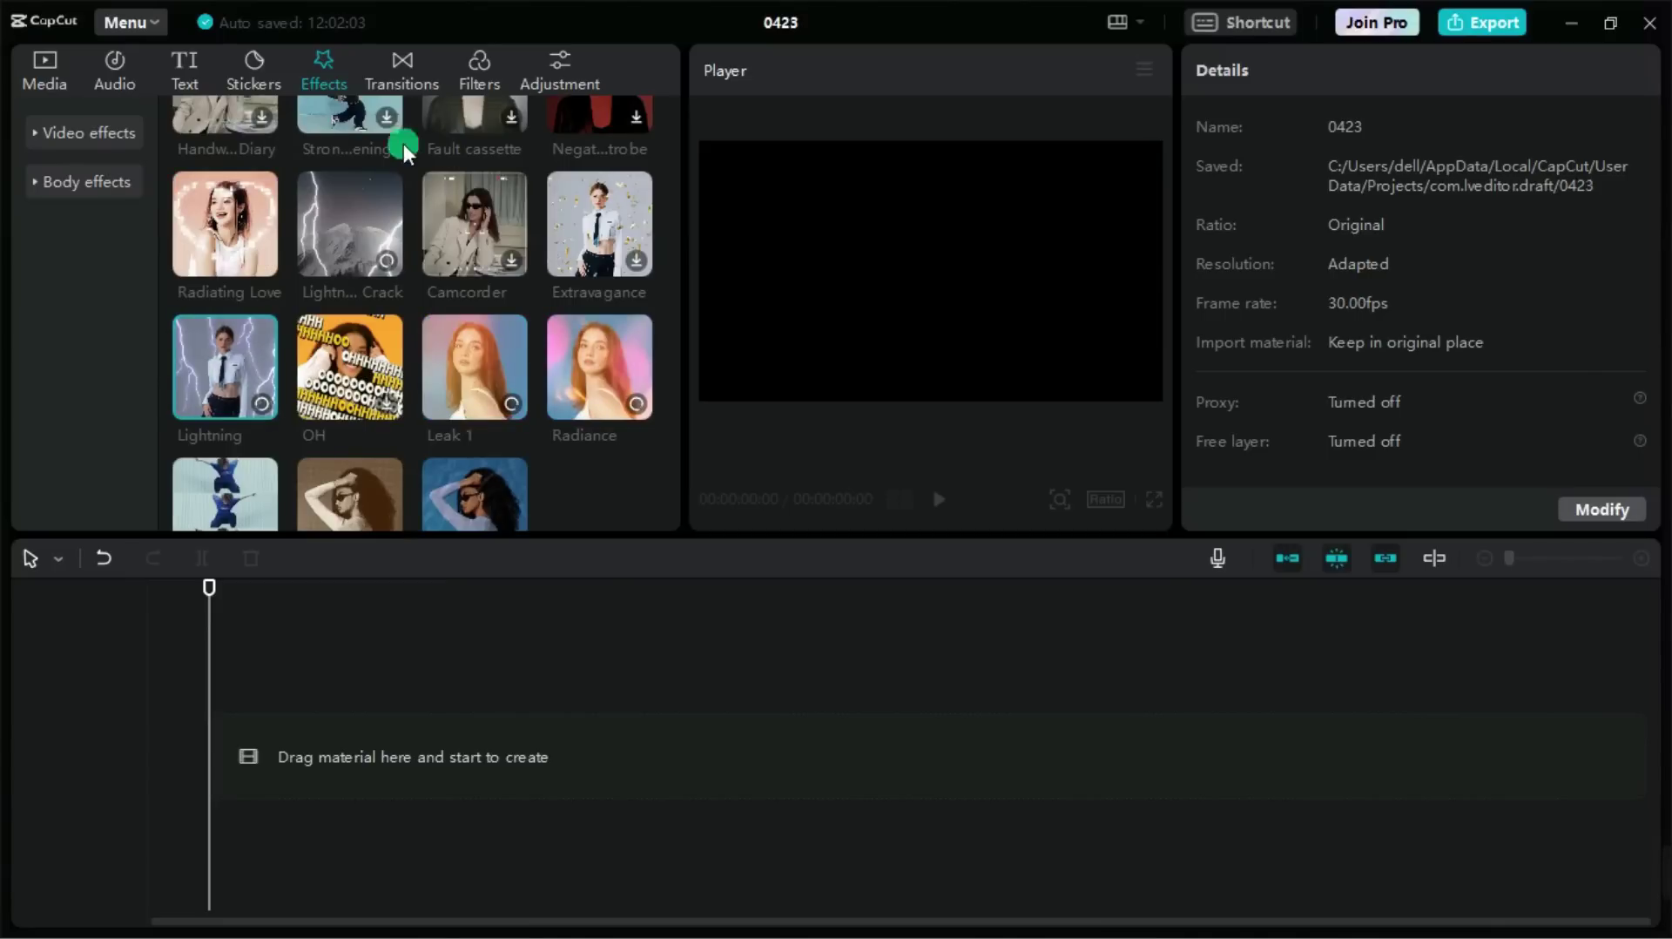
click(415, 64)
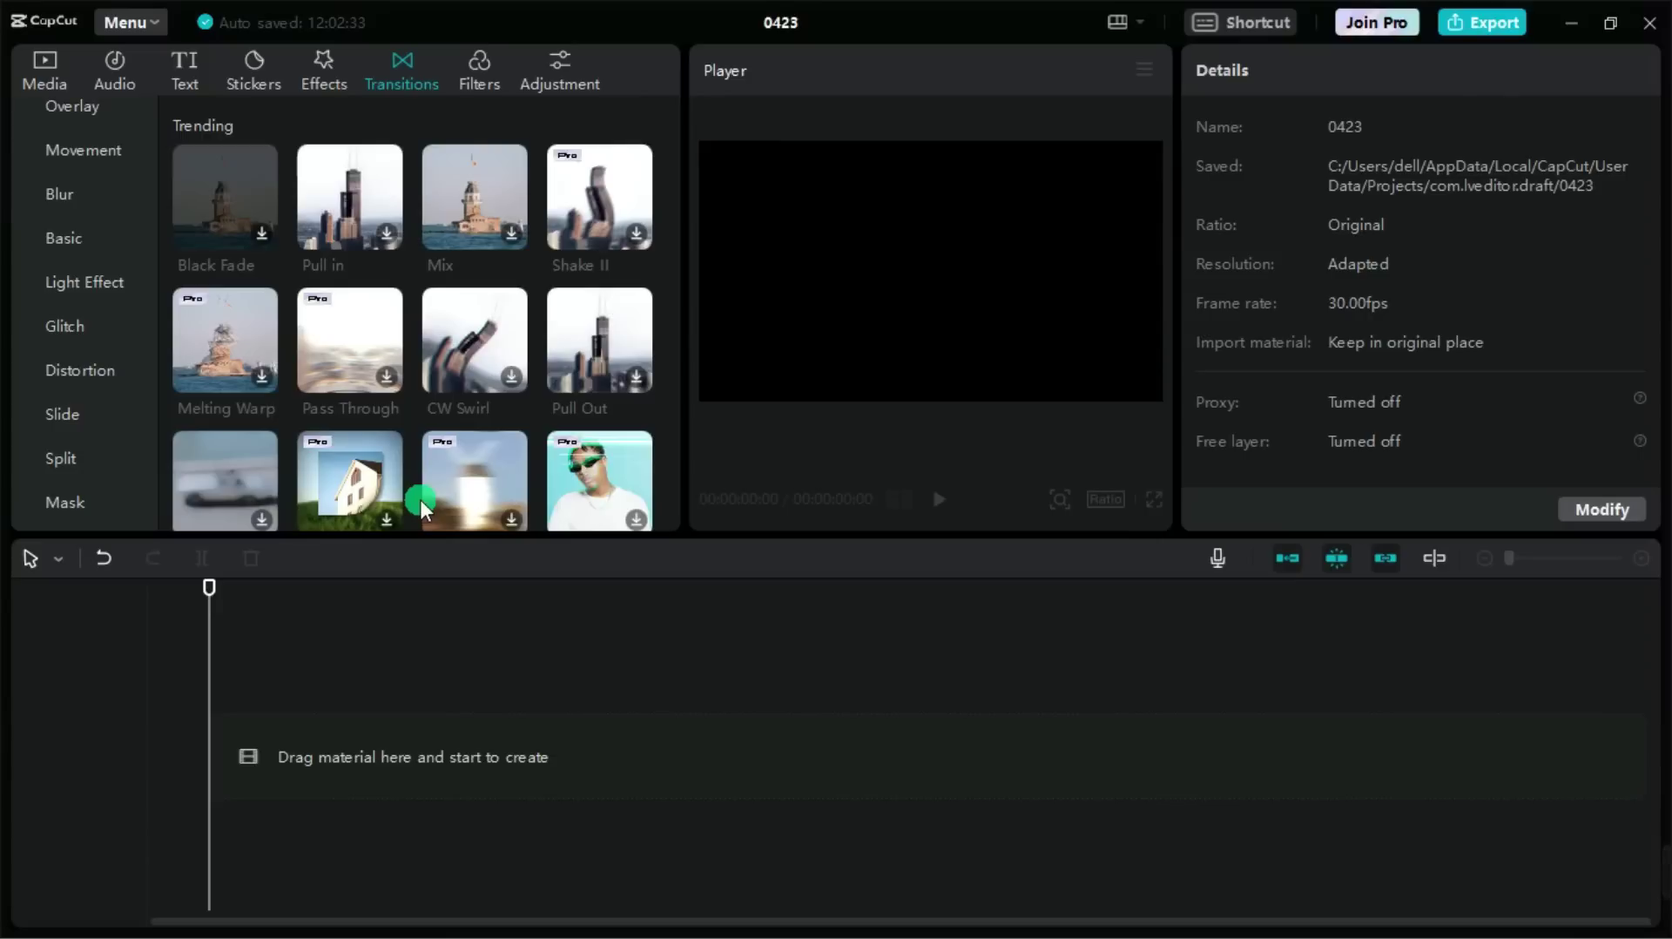
- Download the BW 3, Warlock, Tunnel and Night Vision filters, then switch to Adjustment
click(492, 71)
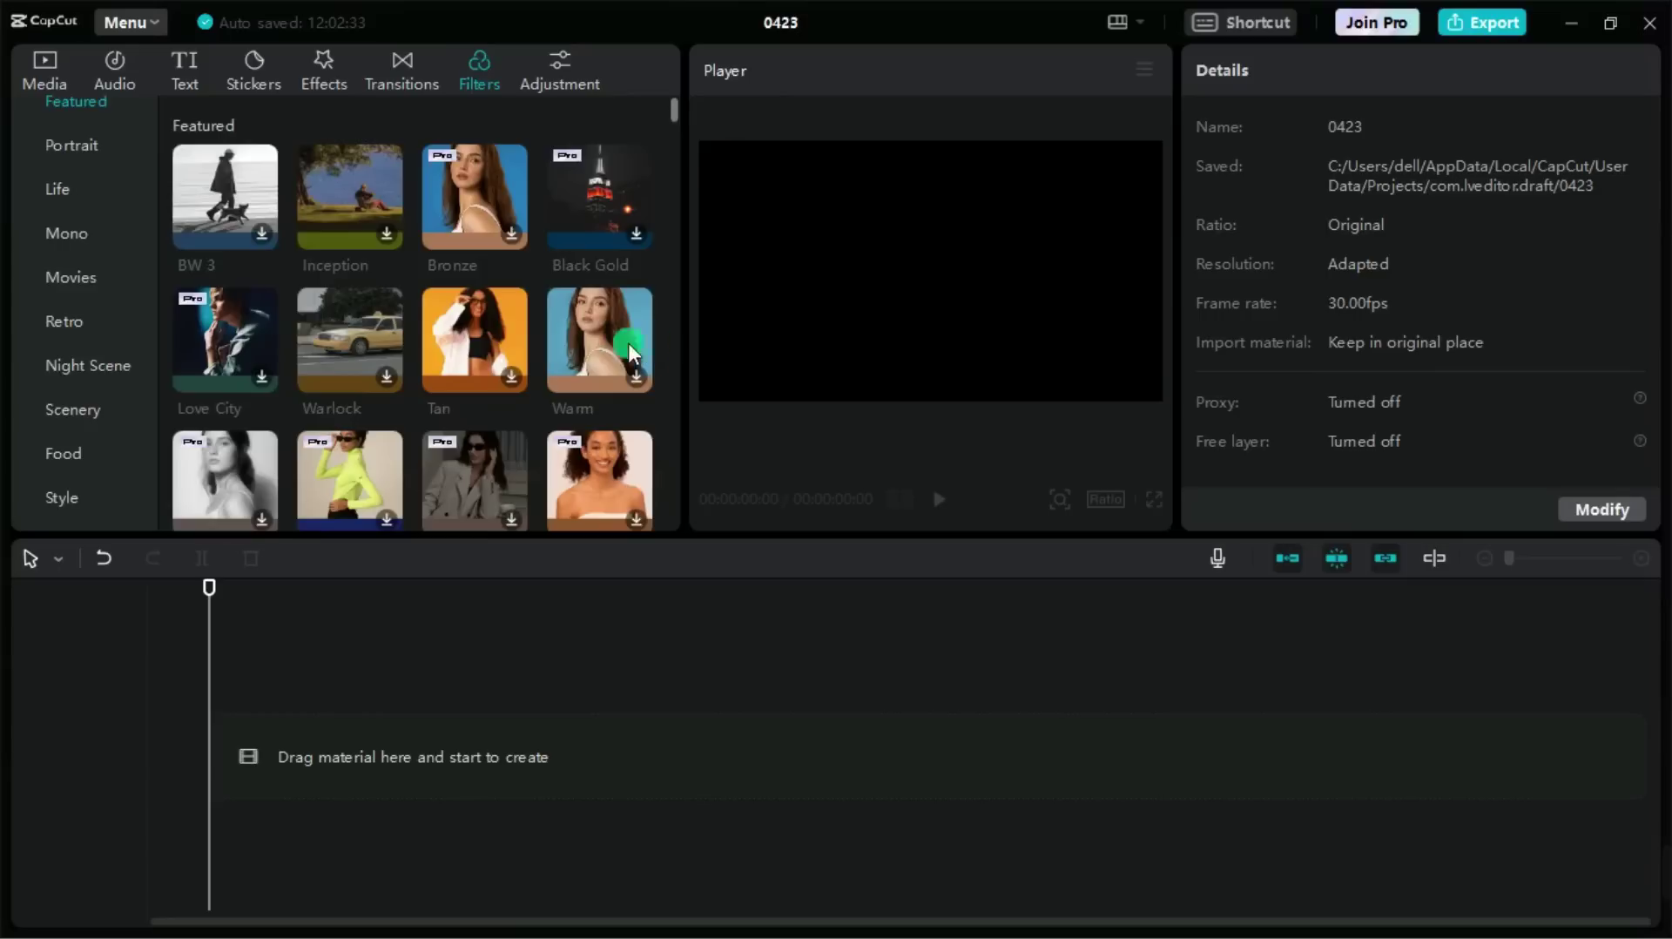
click(209, 225)
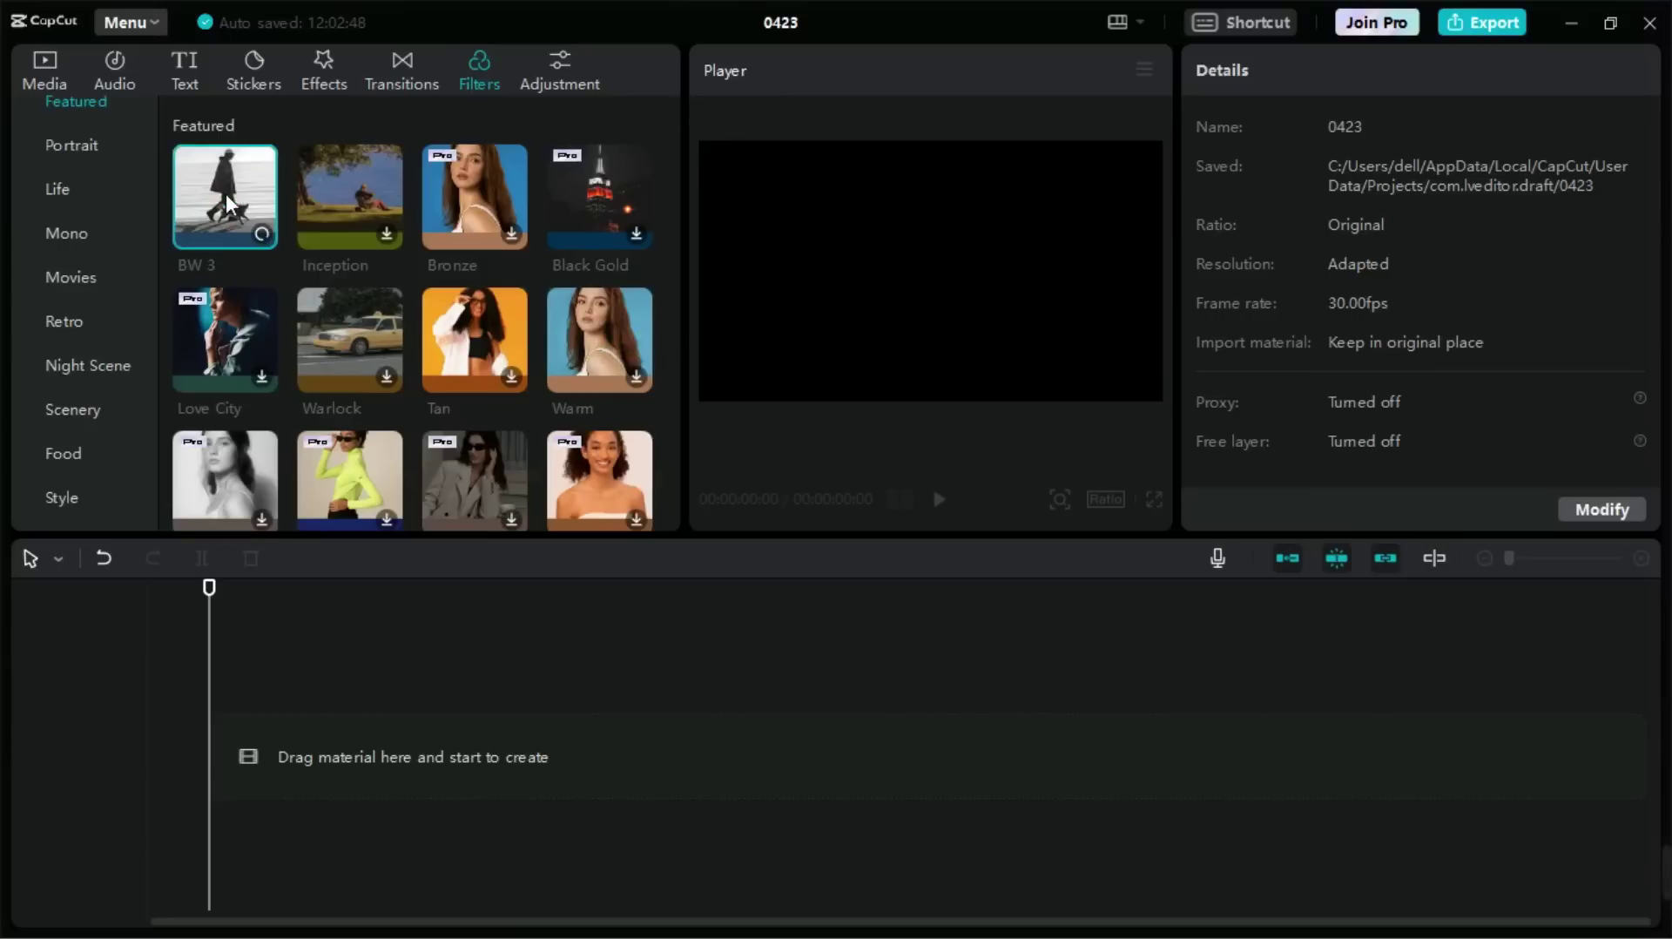
click(337, 342)
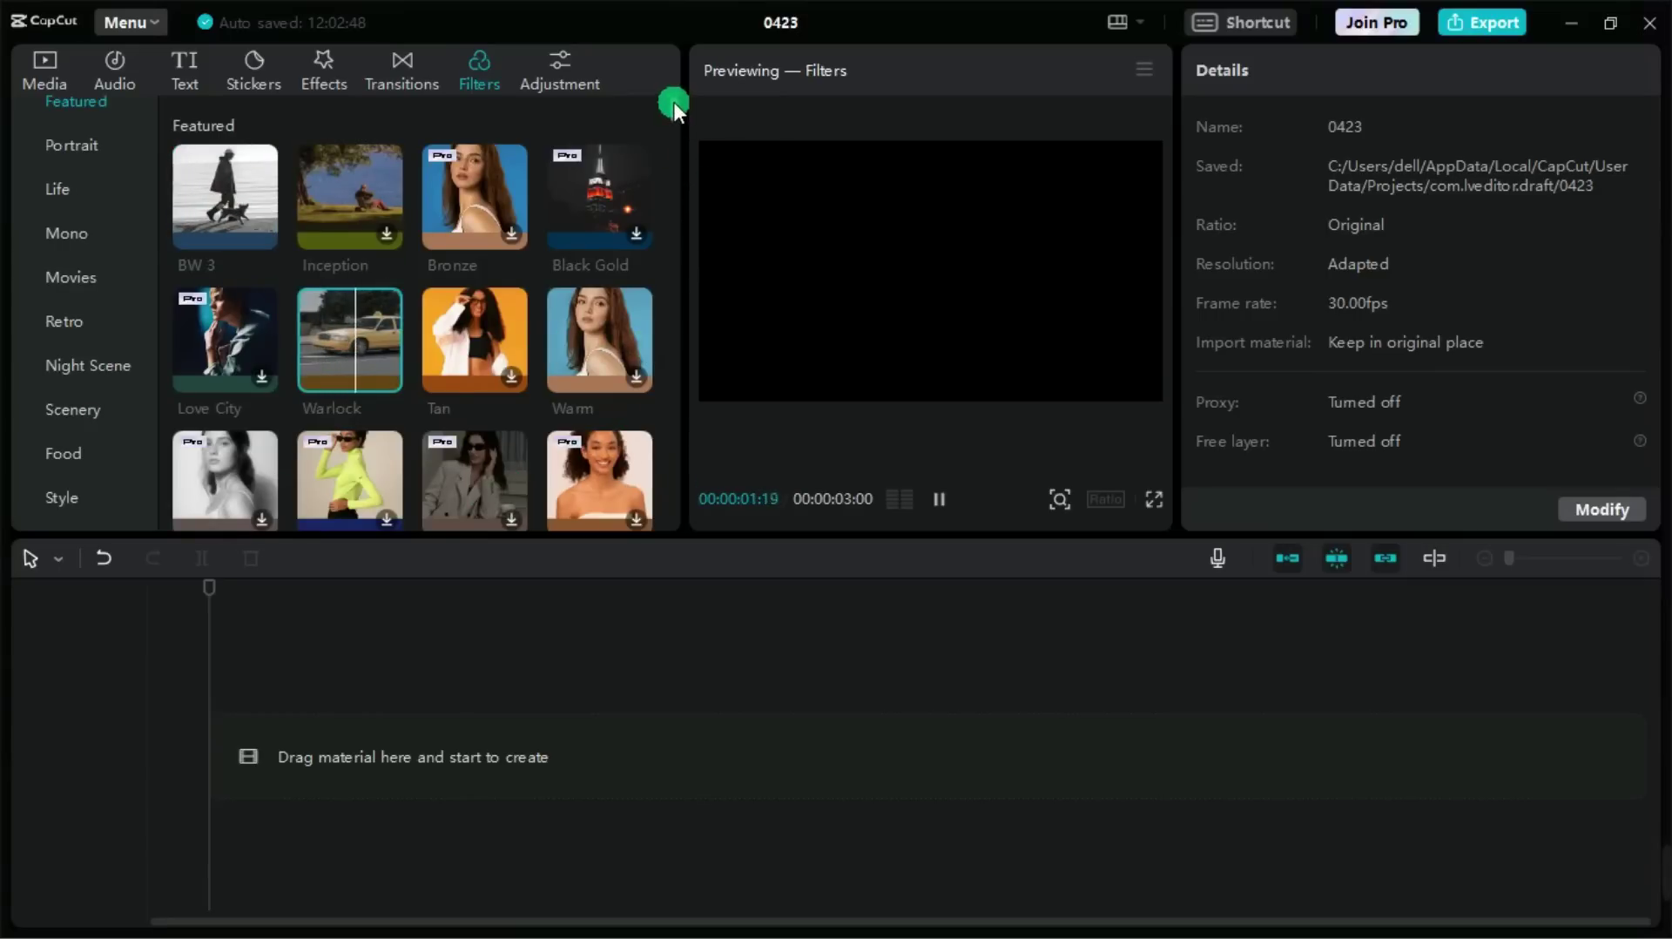
drag(674, 102, 672, 109)
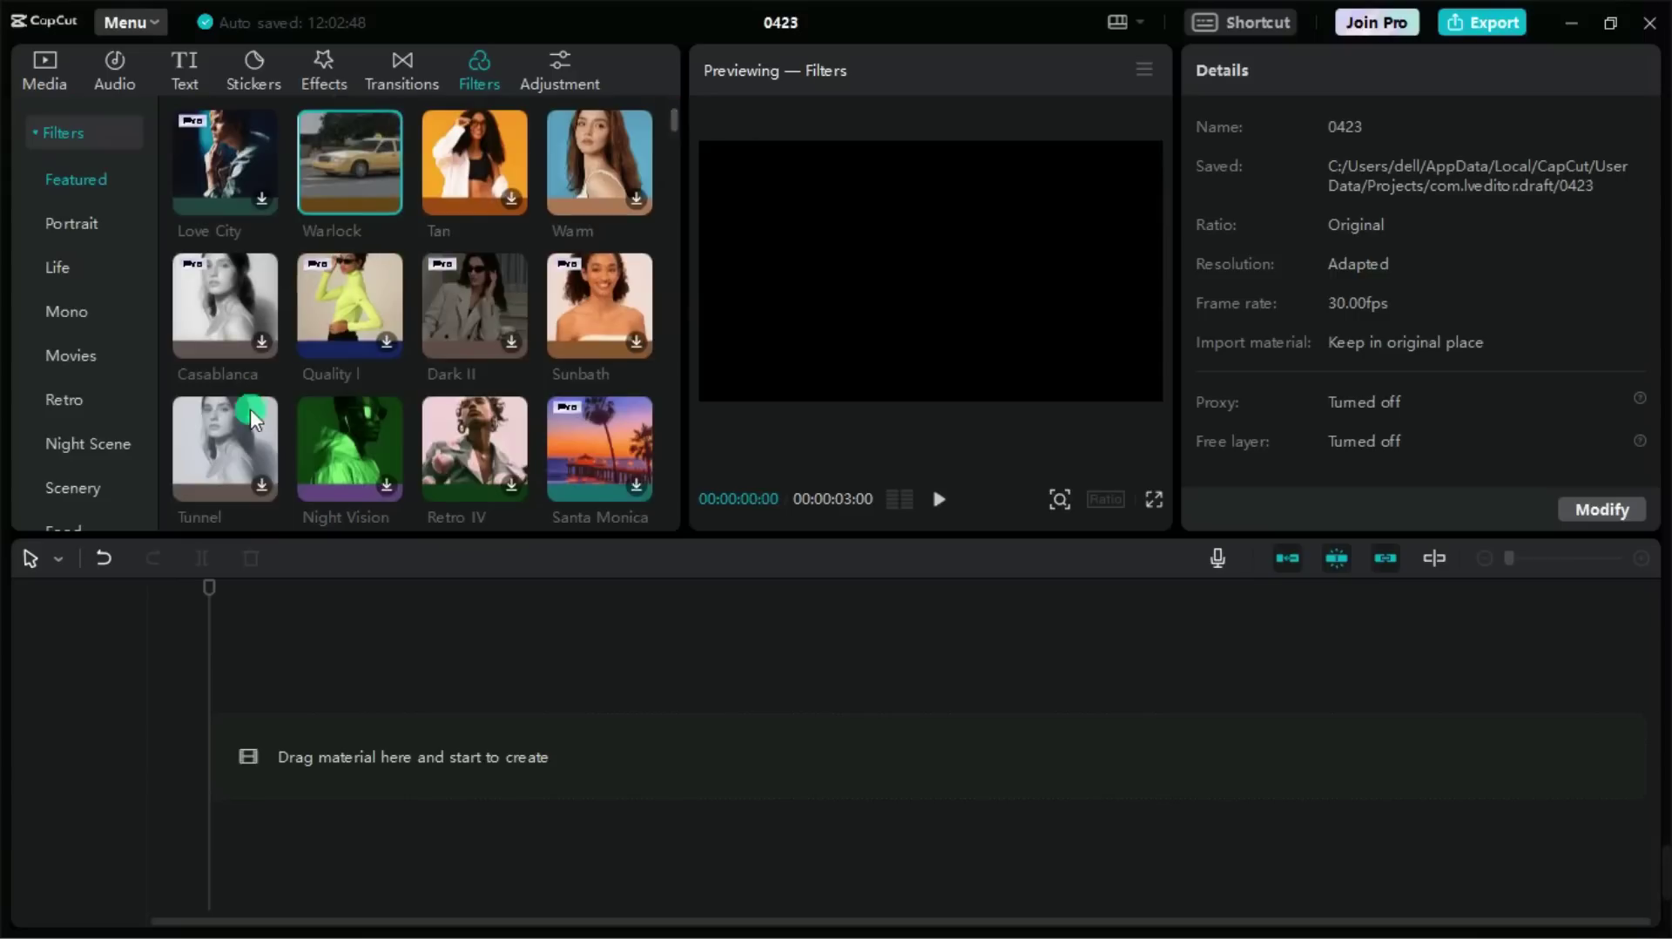
click(216, 418)
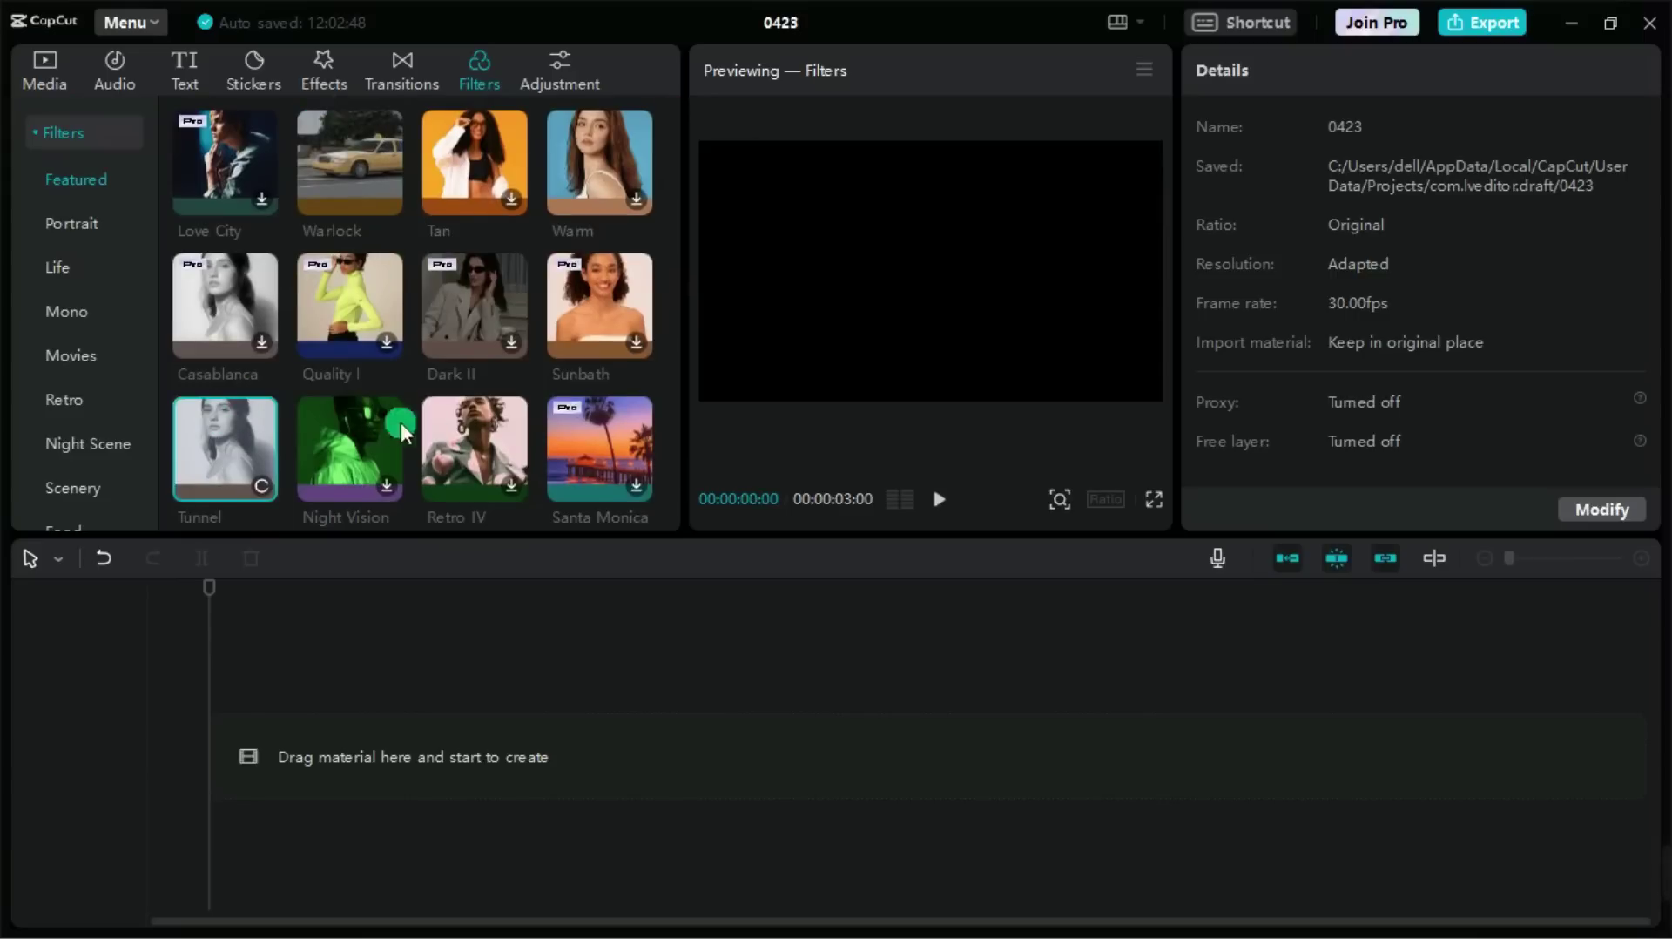
click(342, 426)
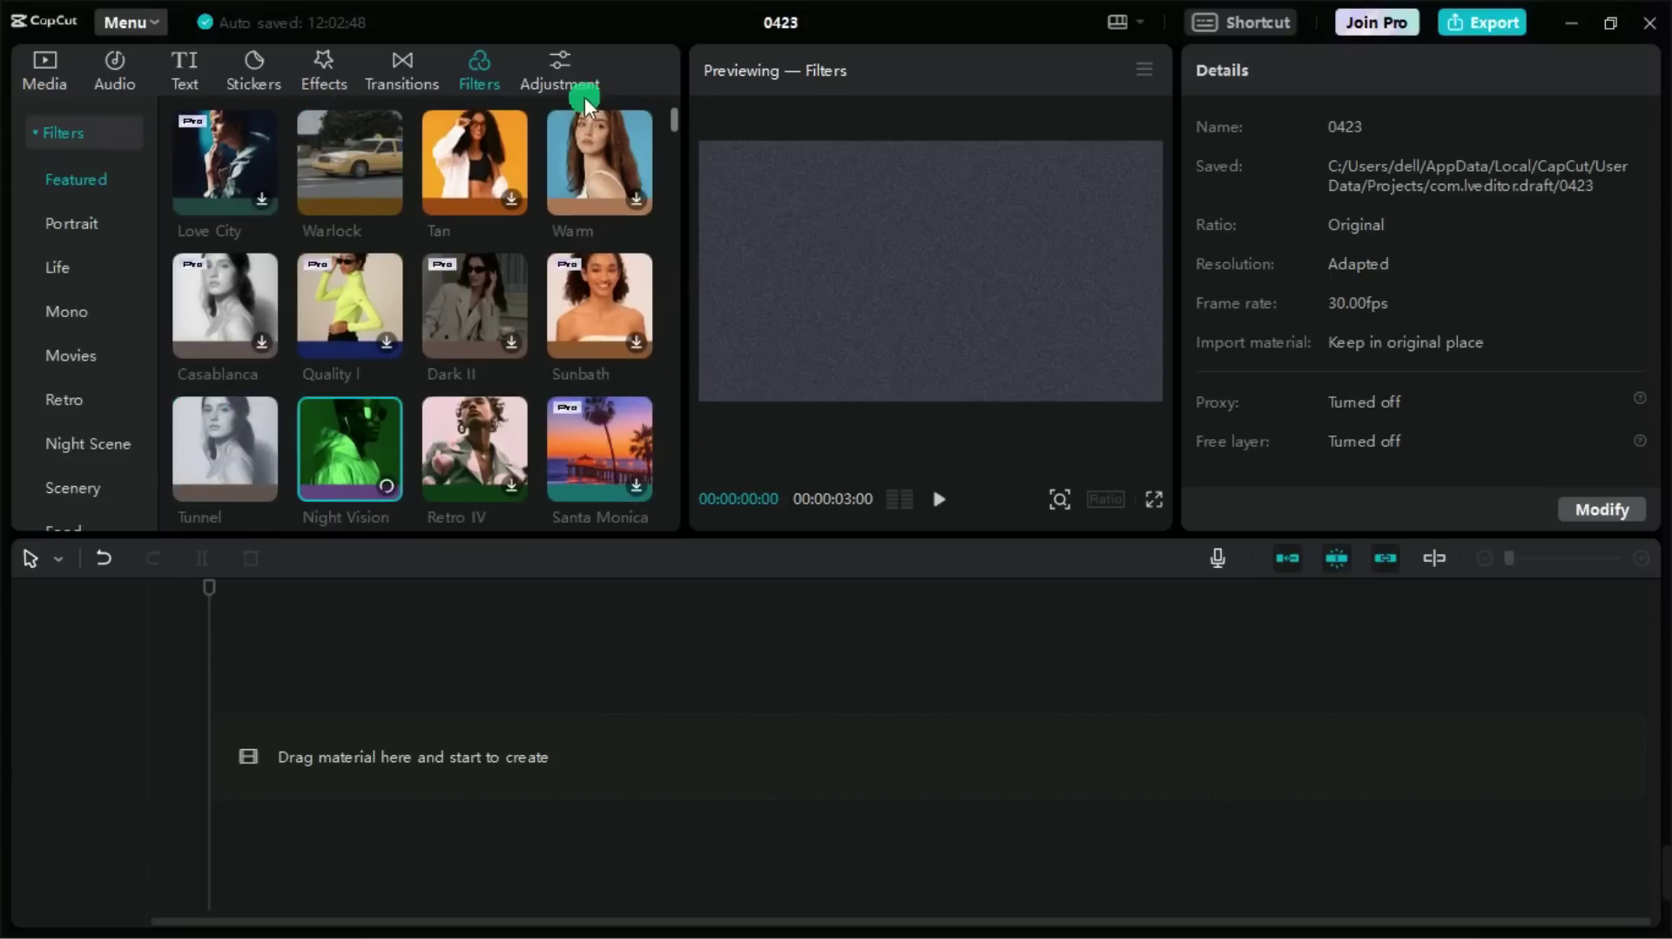
click(557, 70)
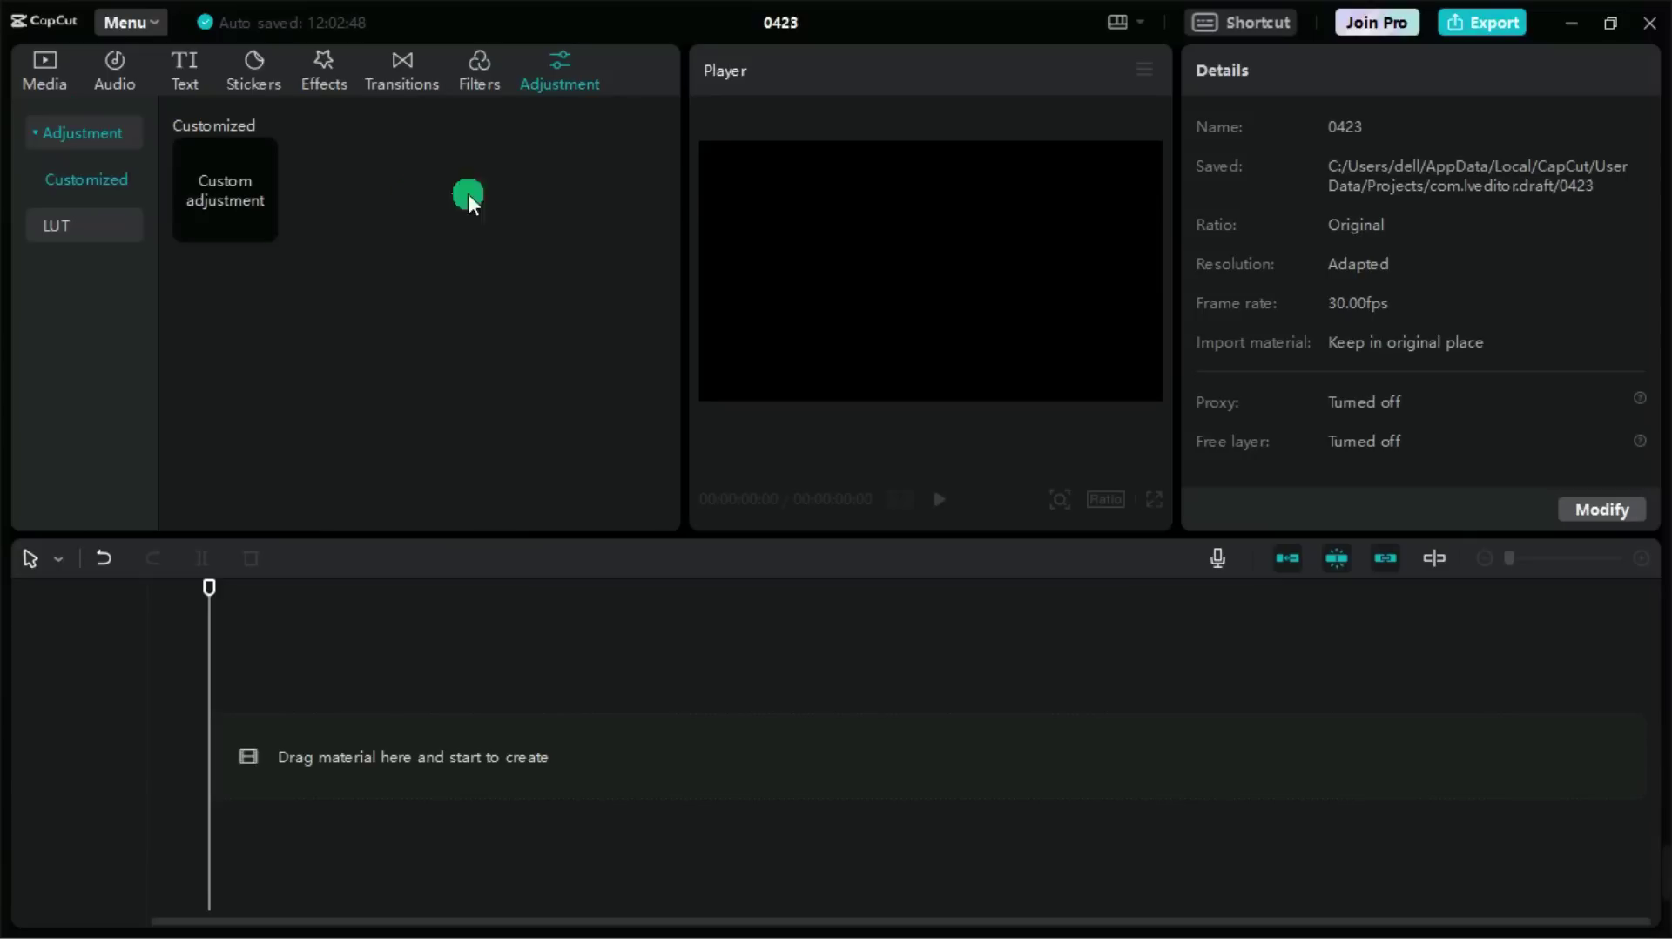
- Return to the Media panel's stock Library
click(54, 51)
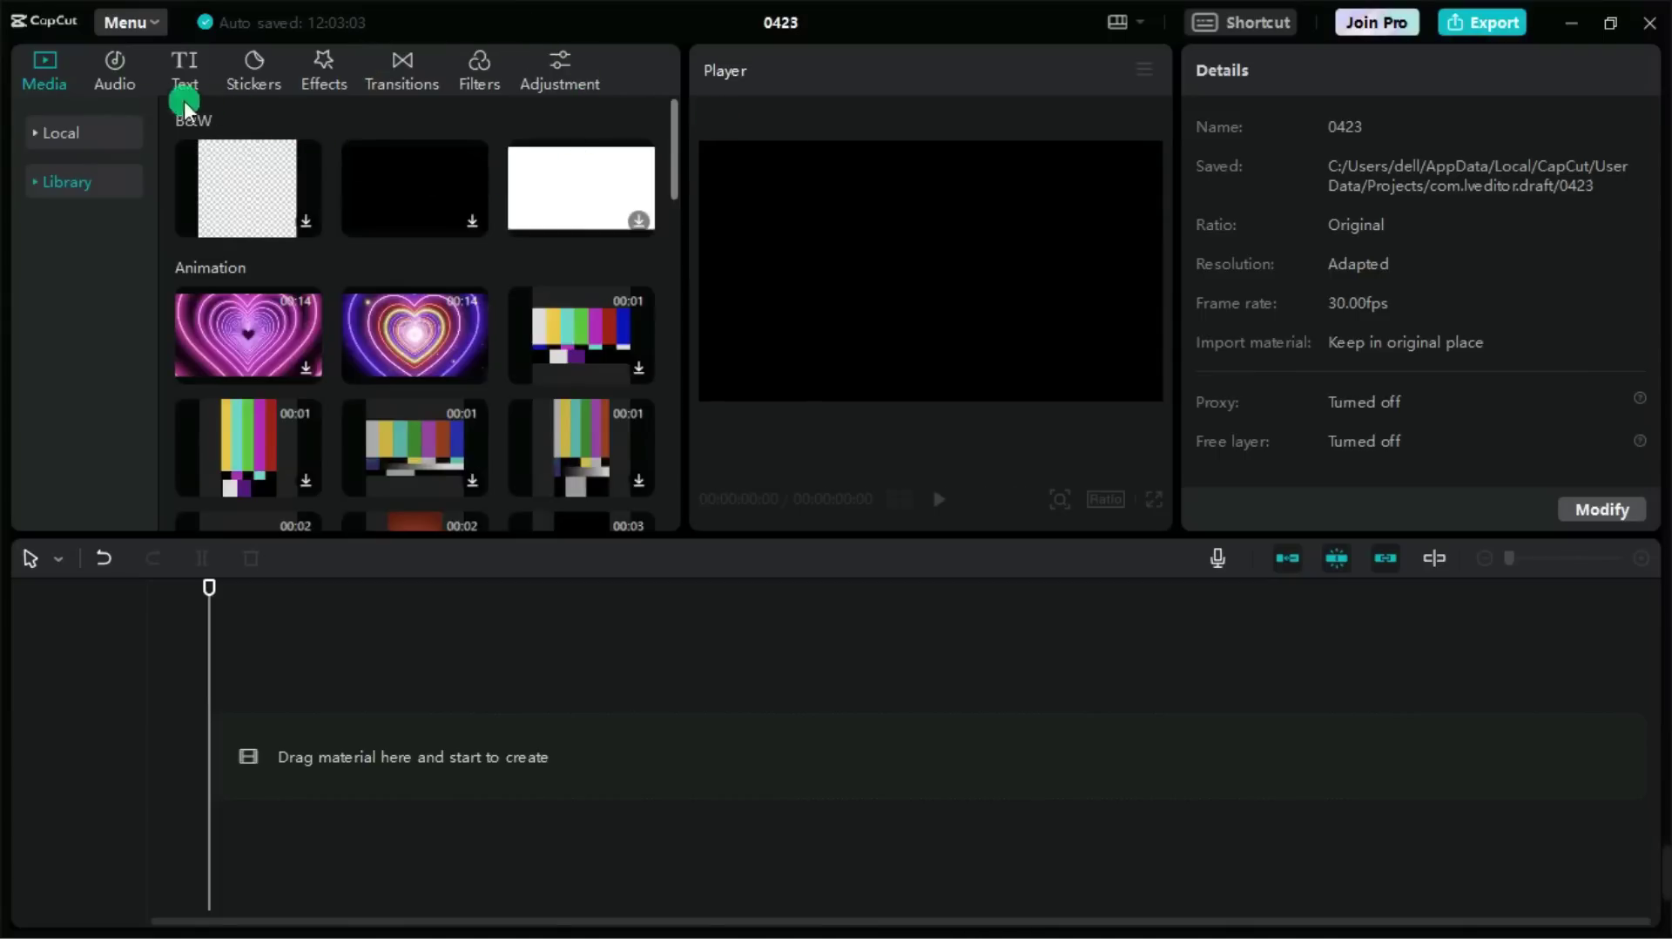
- Show the Local imported photos and switch the view to list rows, then back to thumbnails
click(75, 126)
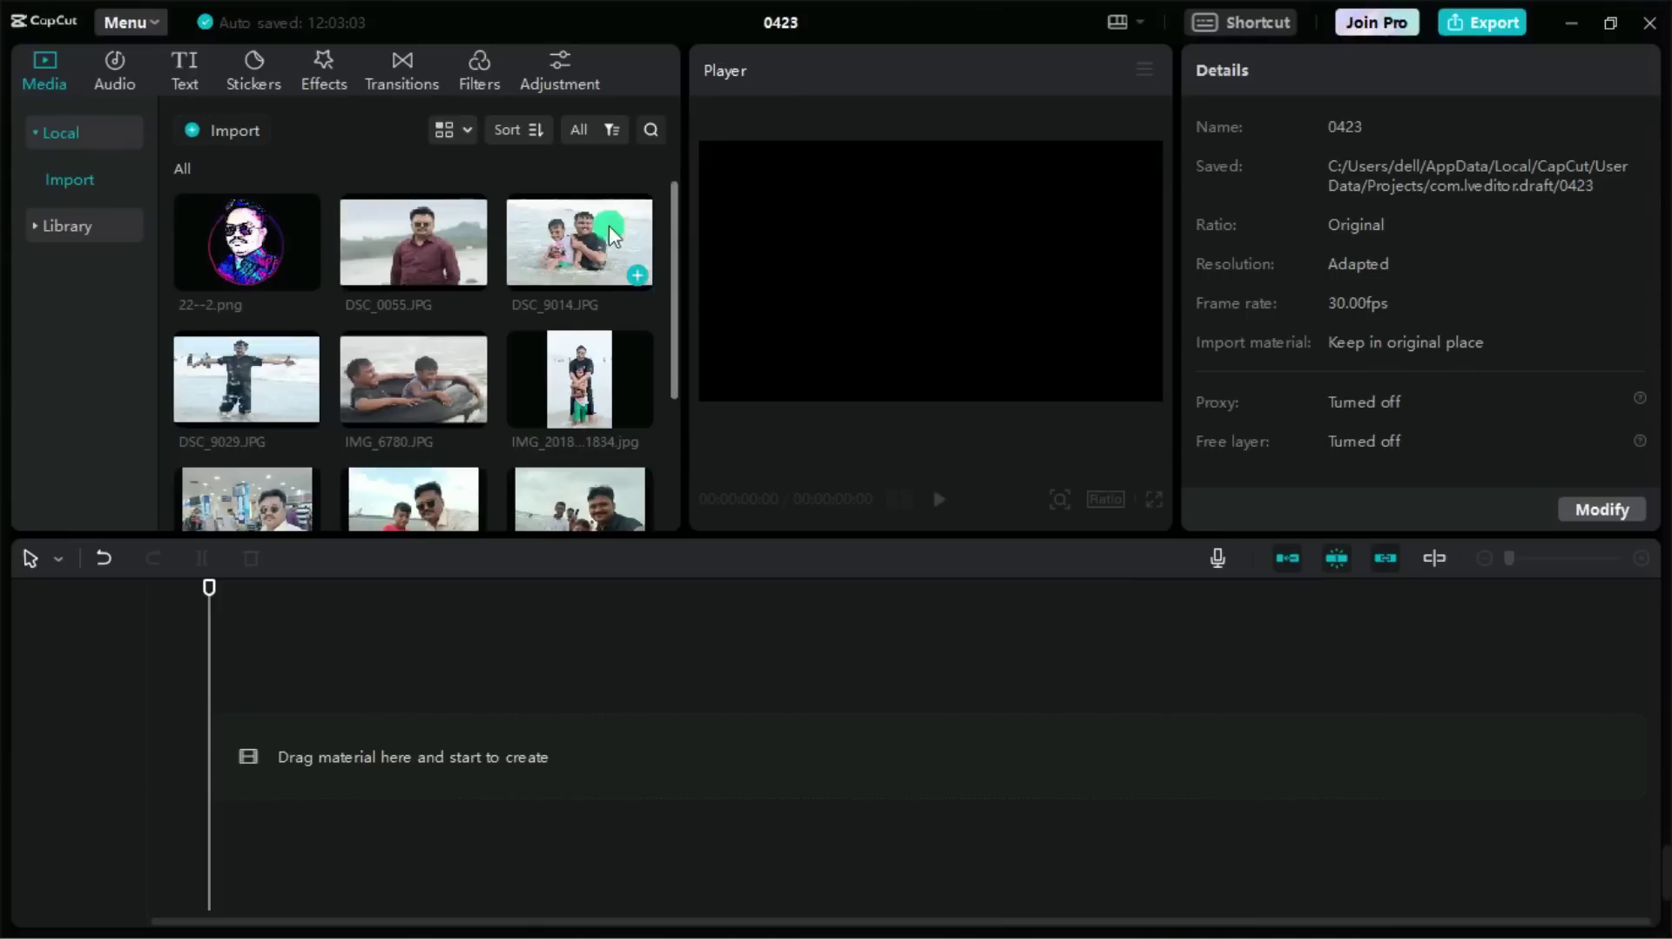
click(467, 133)
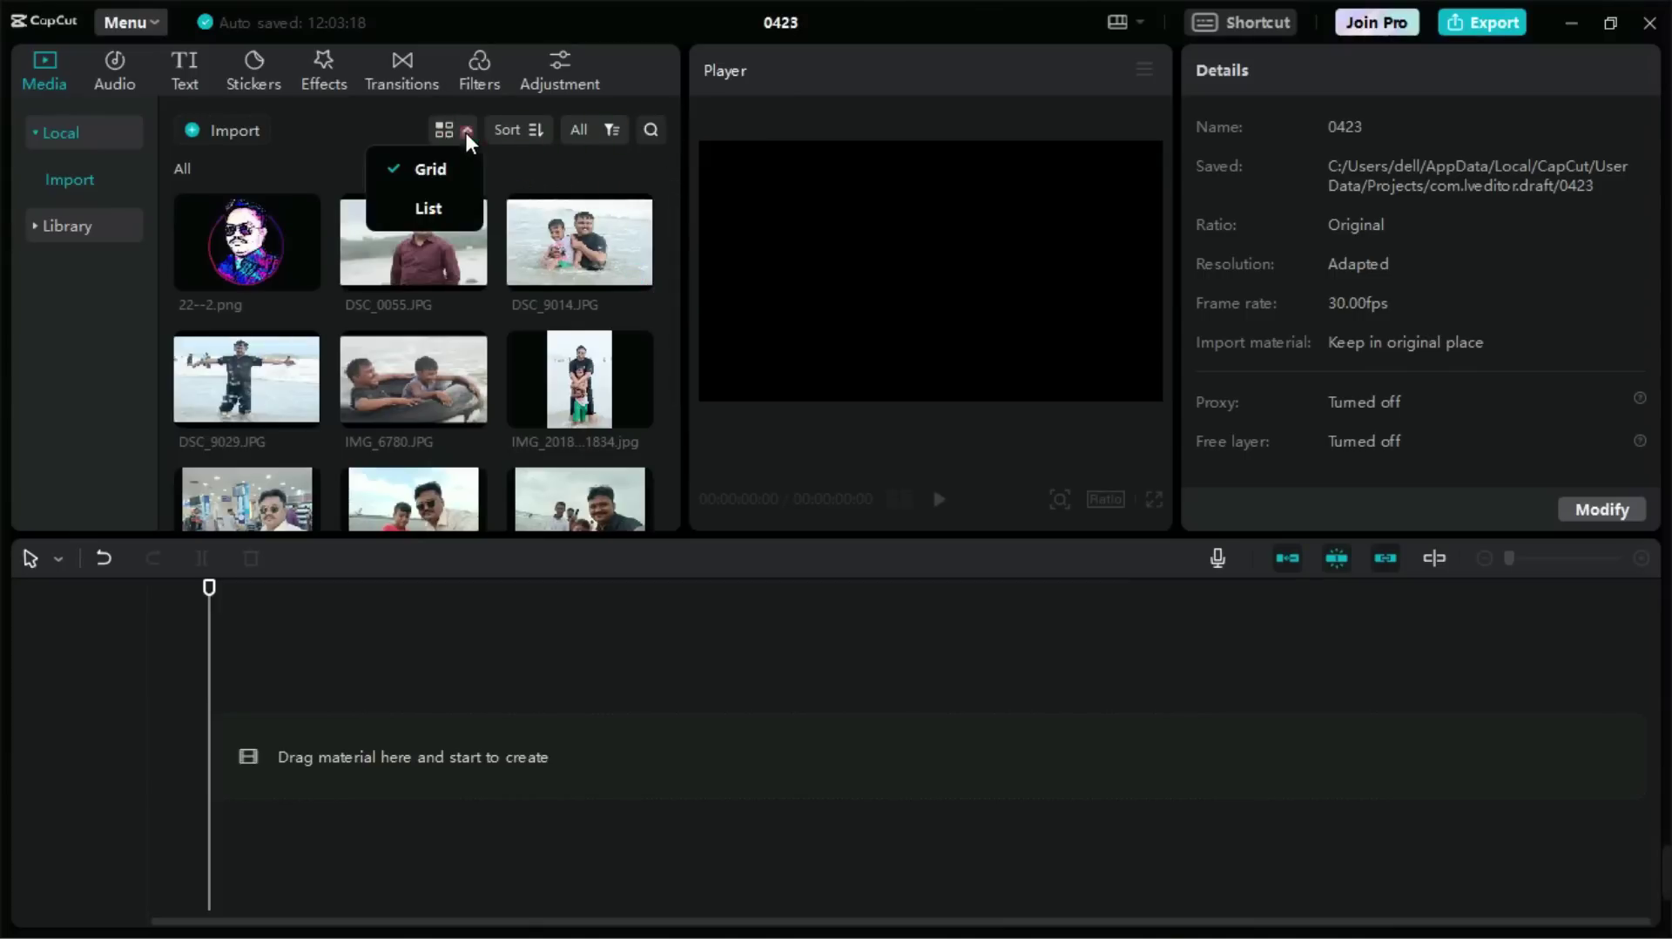
click(448, 203)
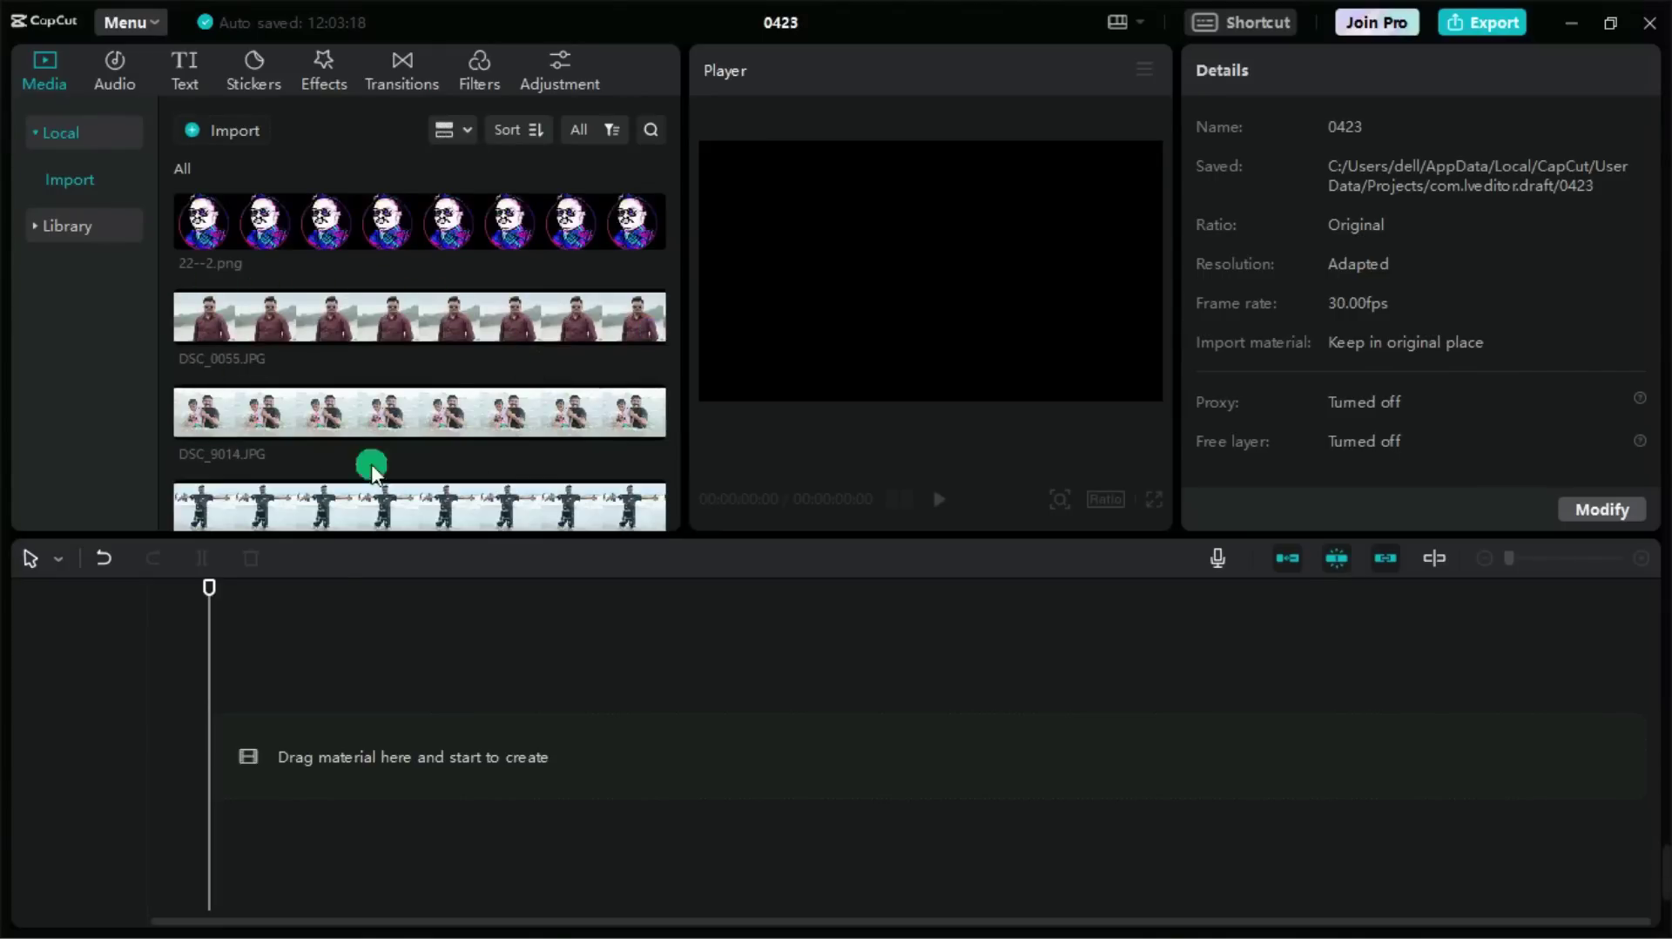
click(472, 122)
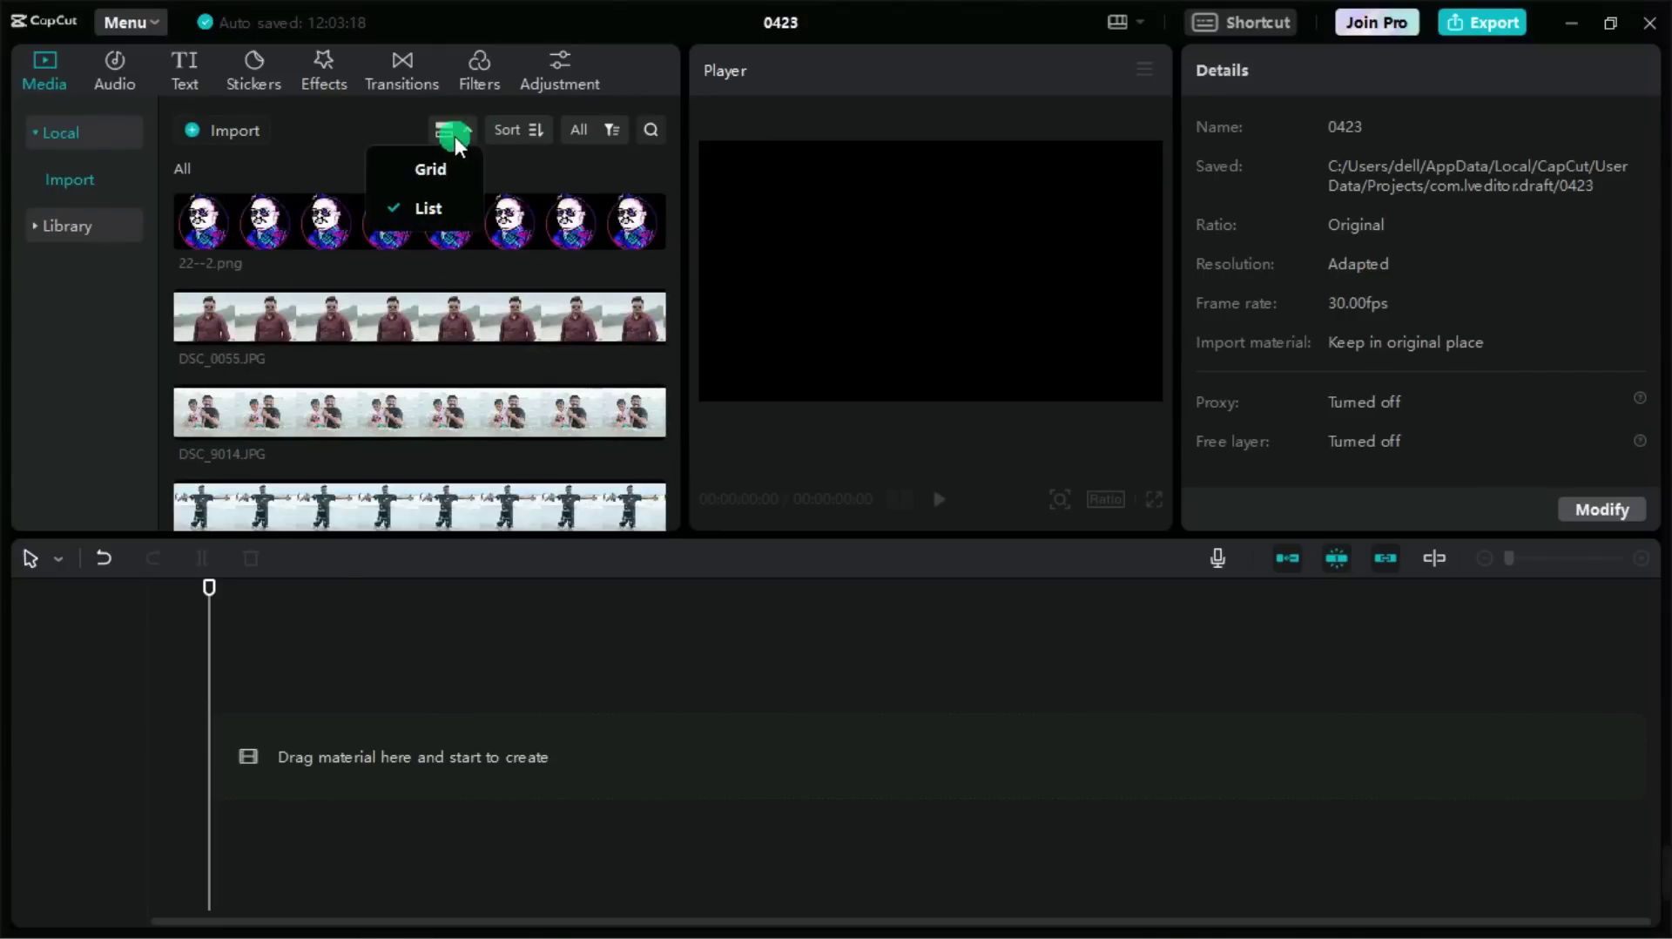
click(442, 153)
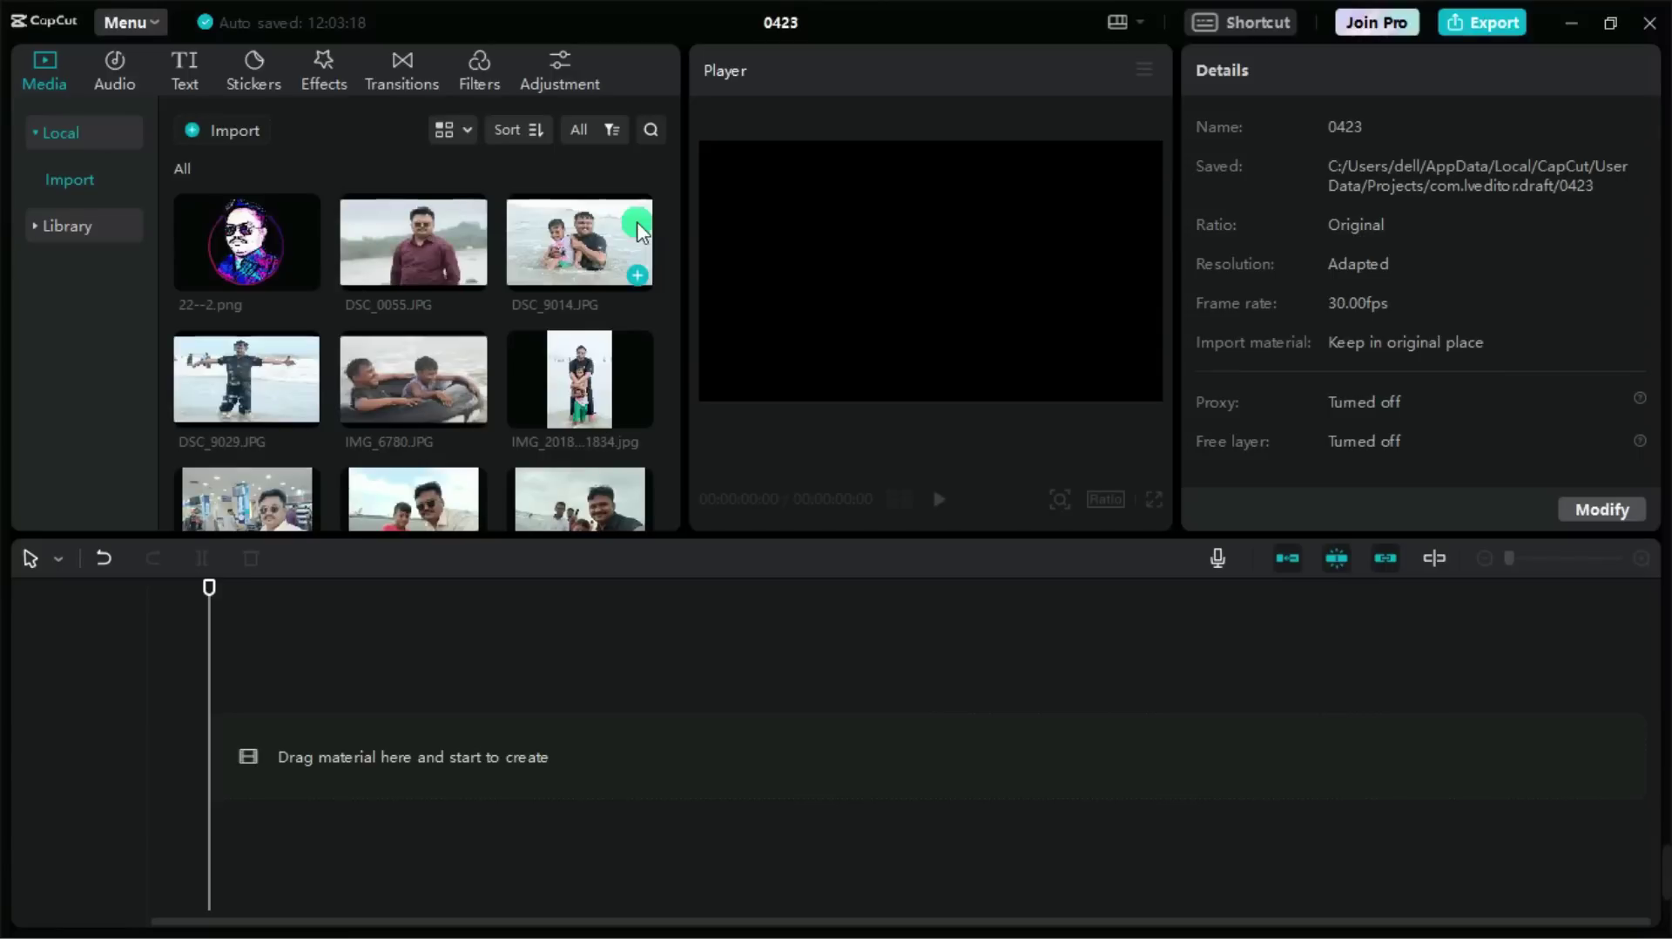
- Choose a sort order for the local media and bring up the media-type filter
click(533, 130)
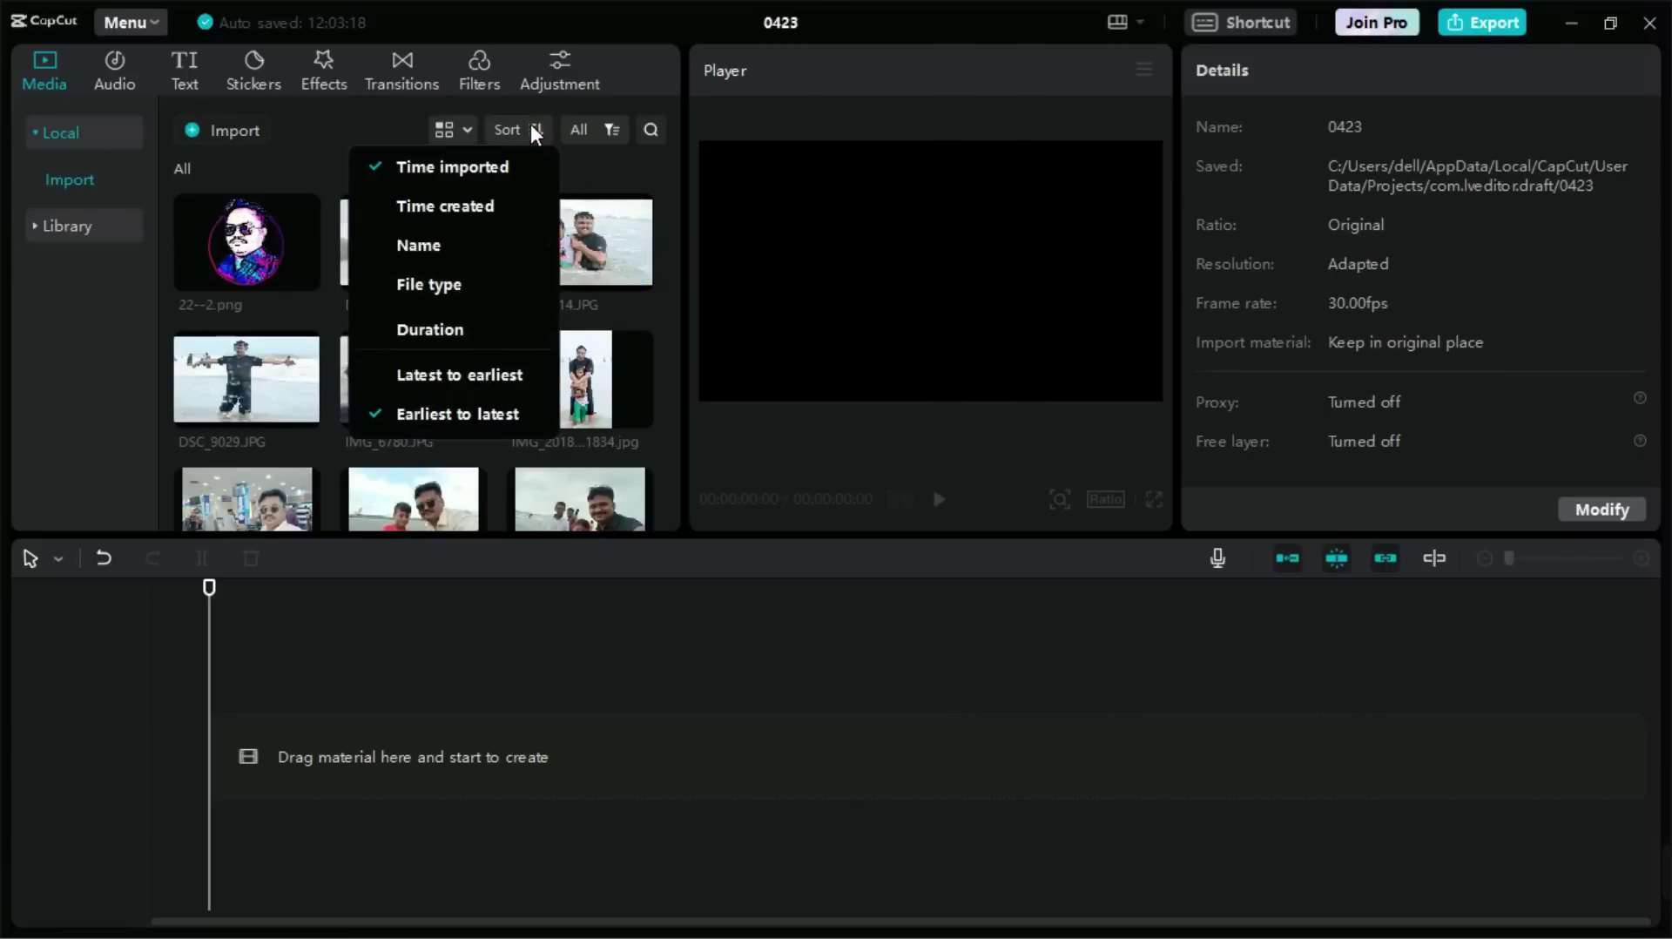
click(431, 392)
click(298, 97)
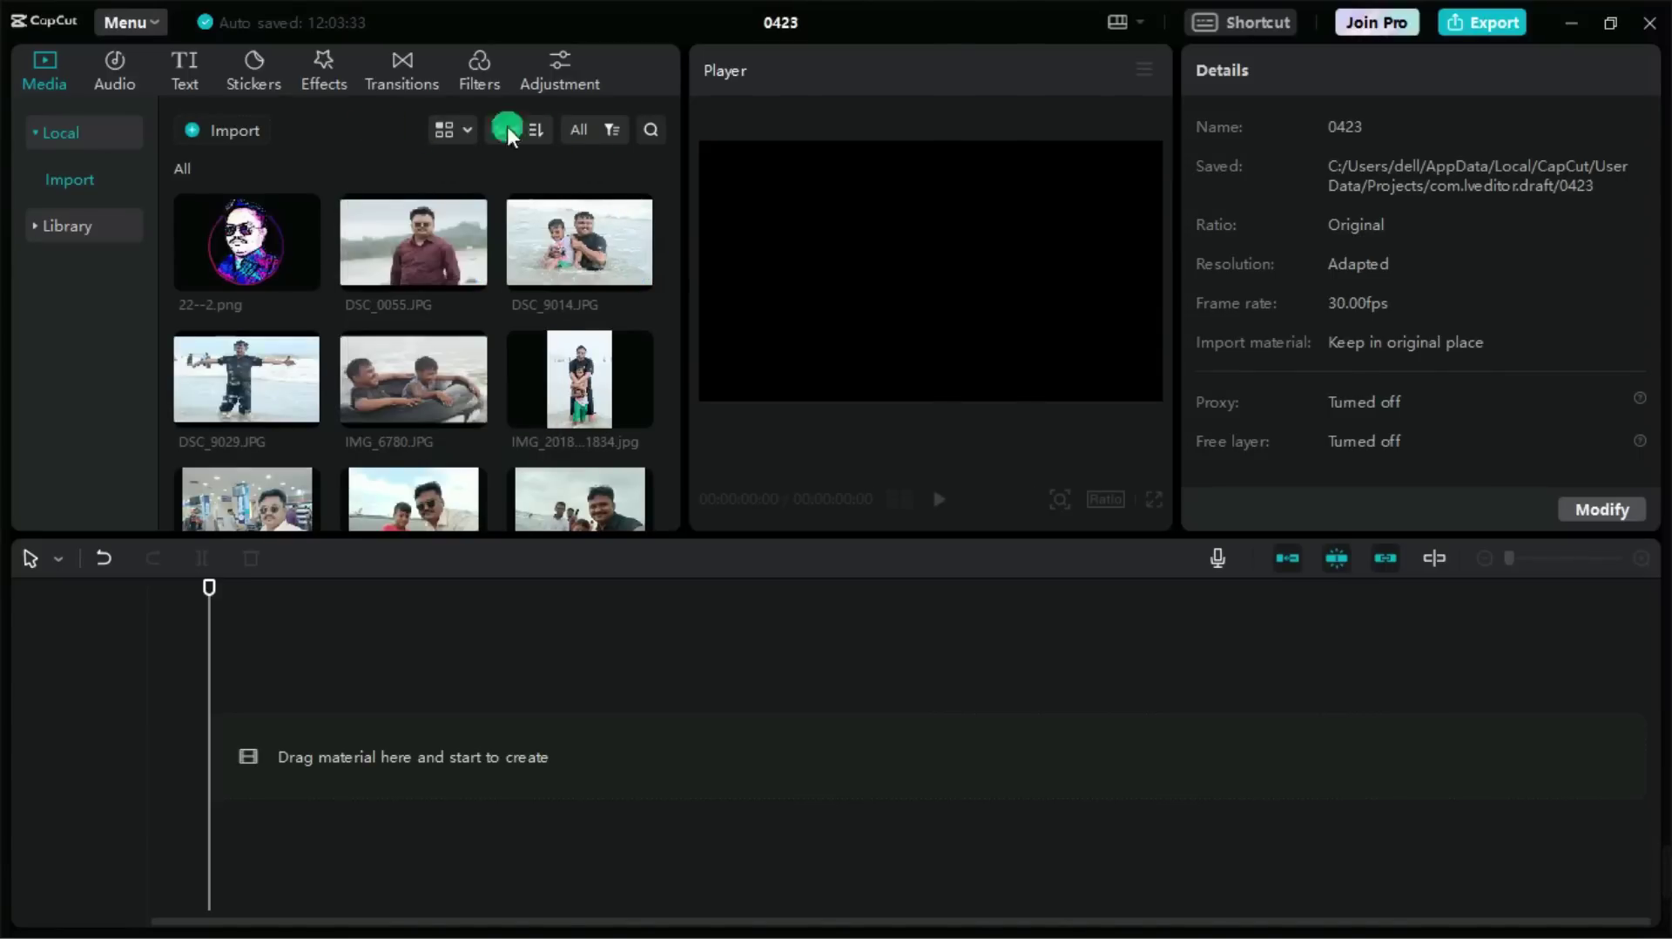
click(615, 128)
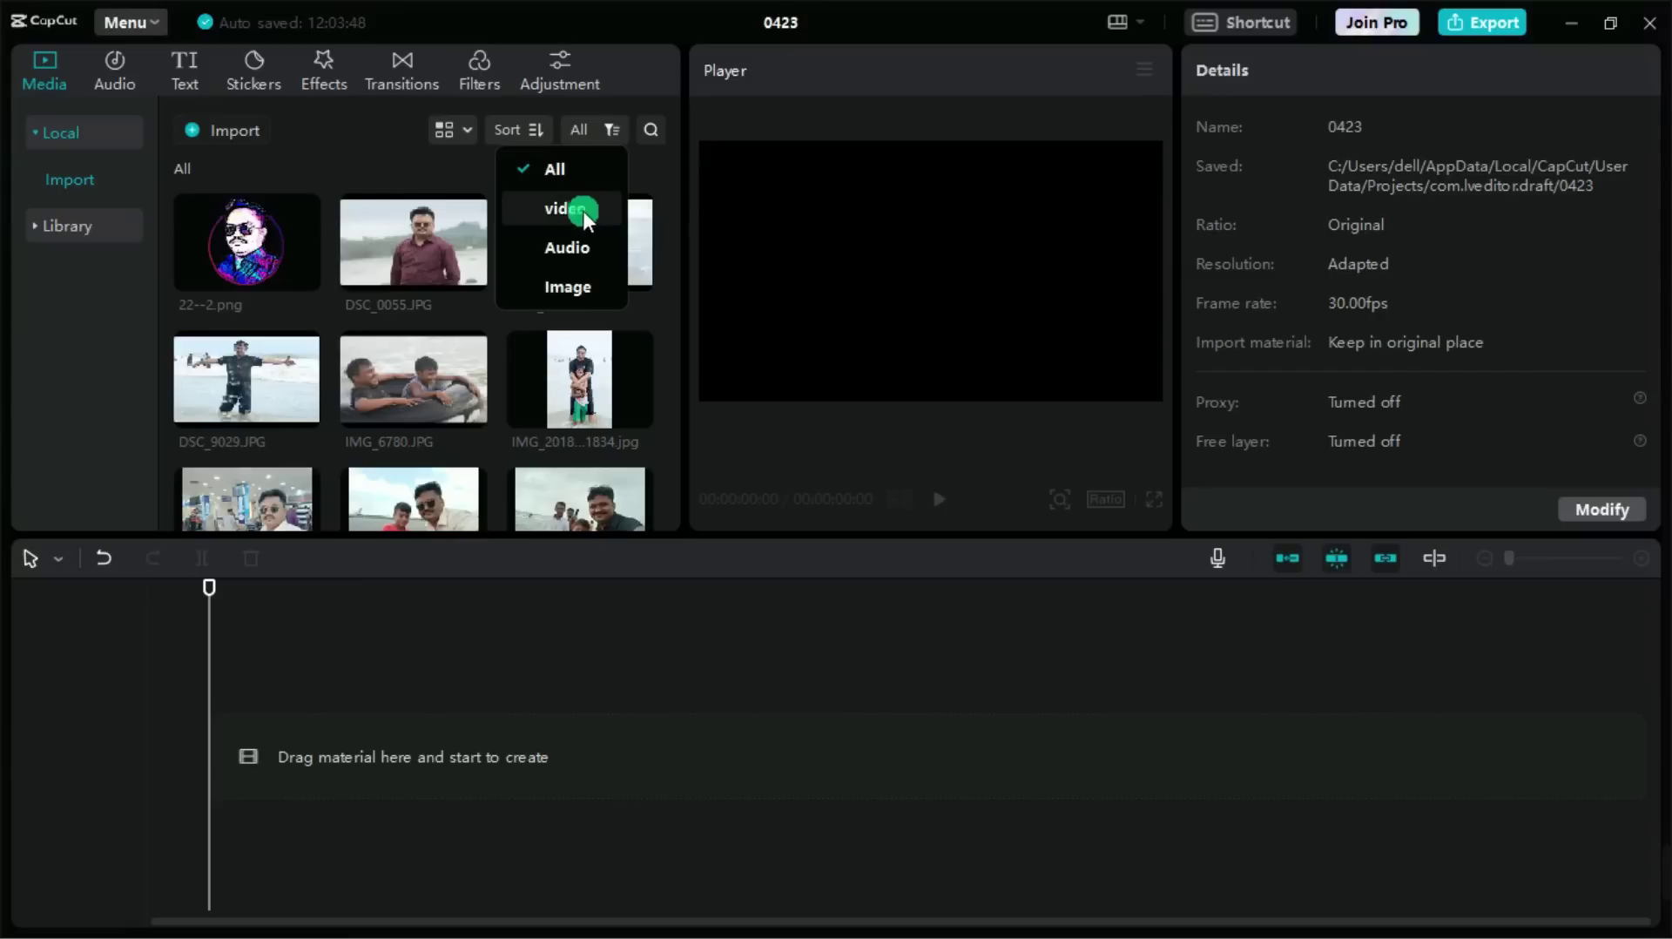
- Try the Video, Image and Audio media filters, then set the filter back to All
click(557, 212)
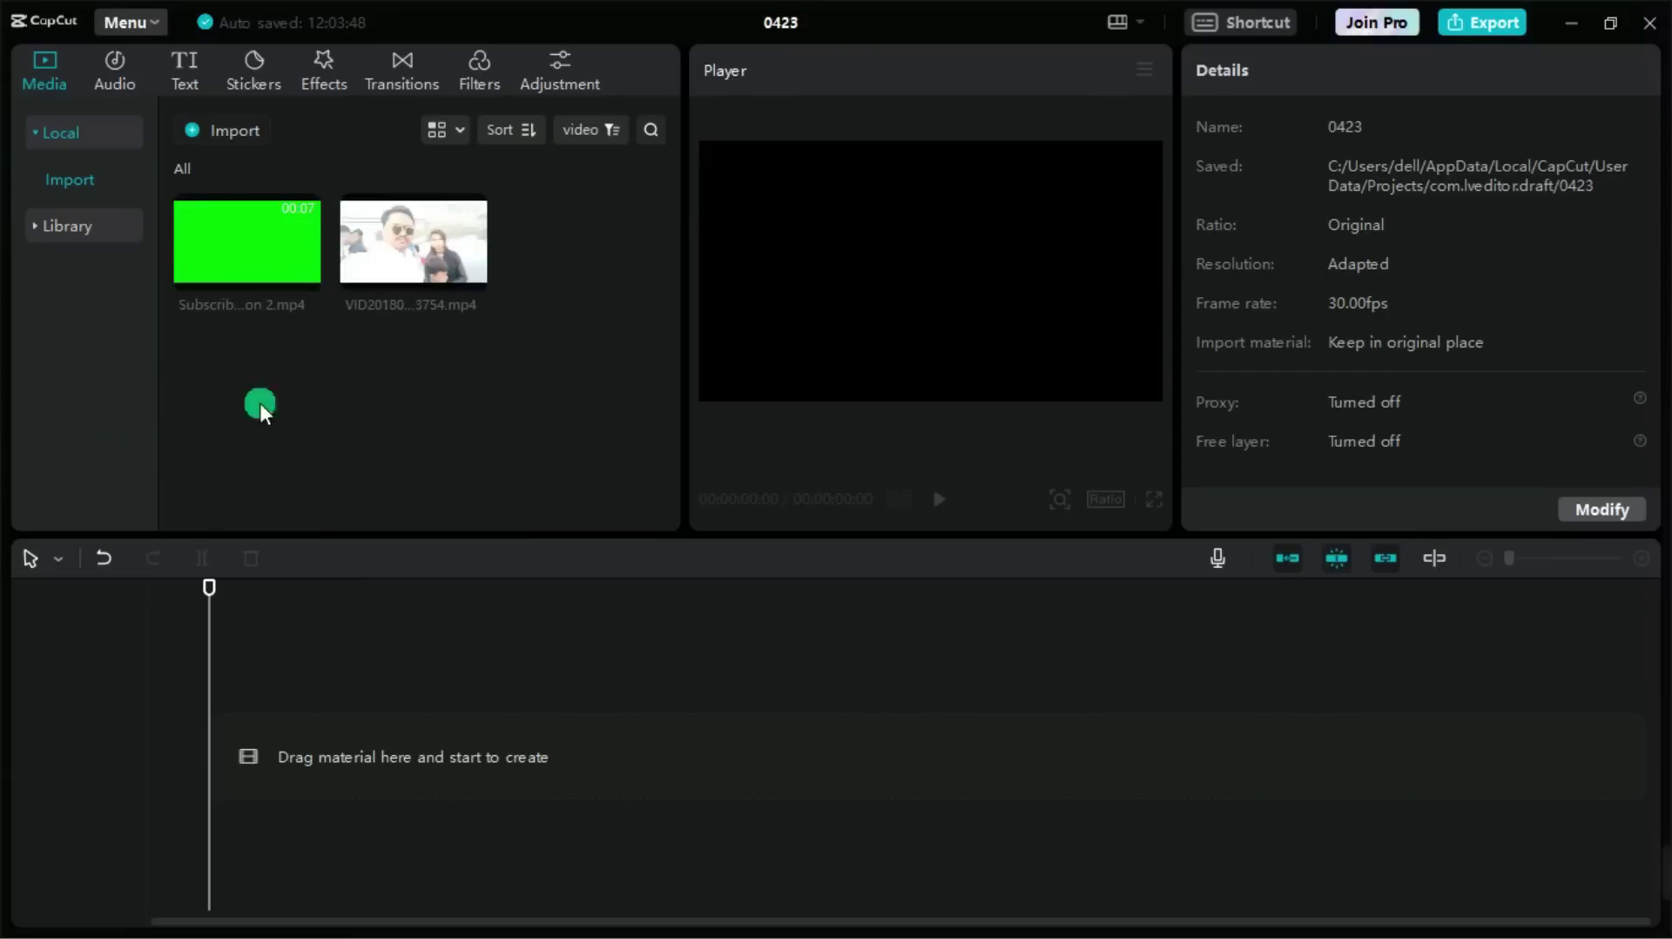
click(612, 138)
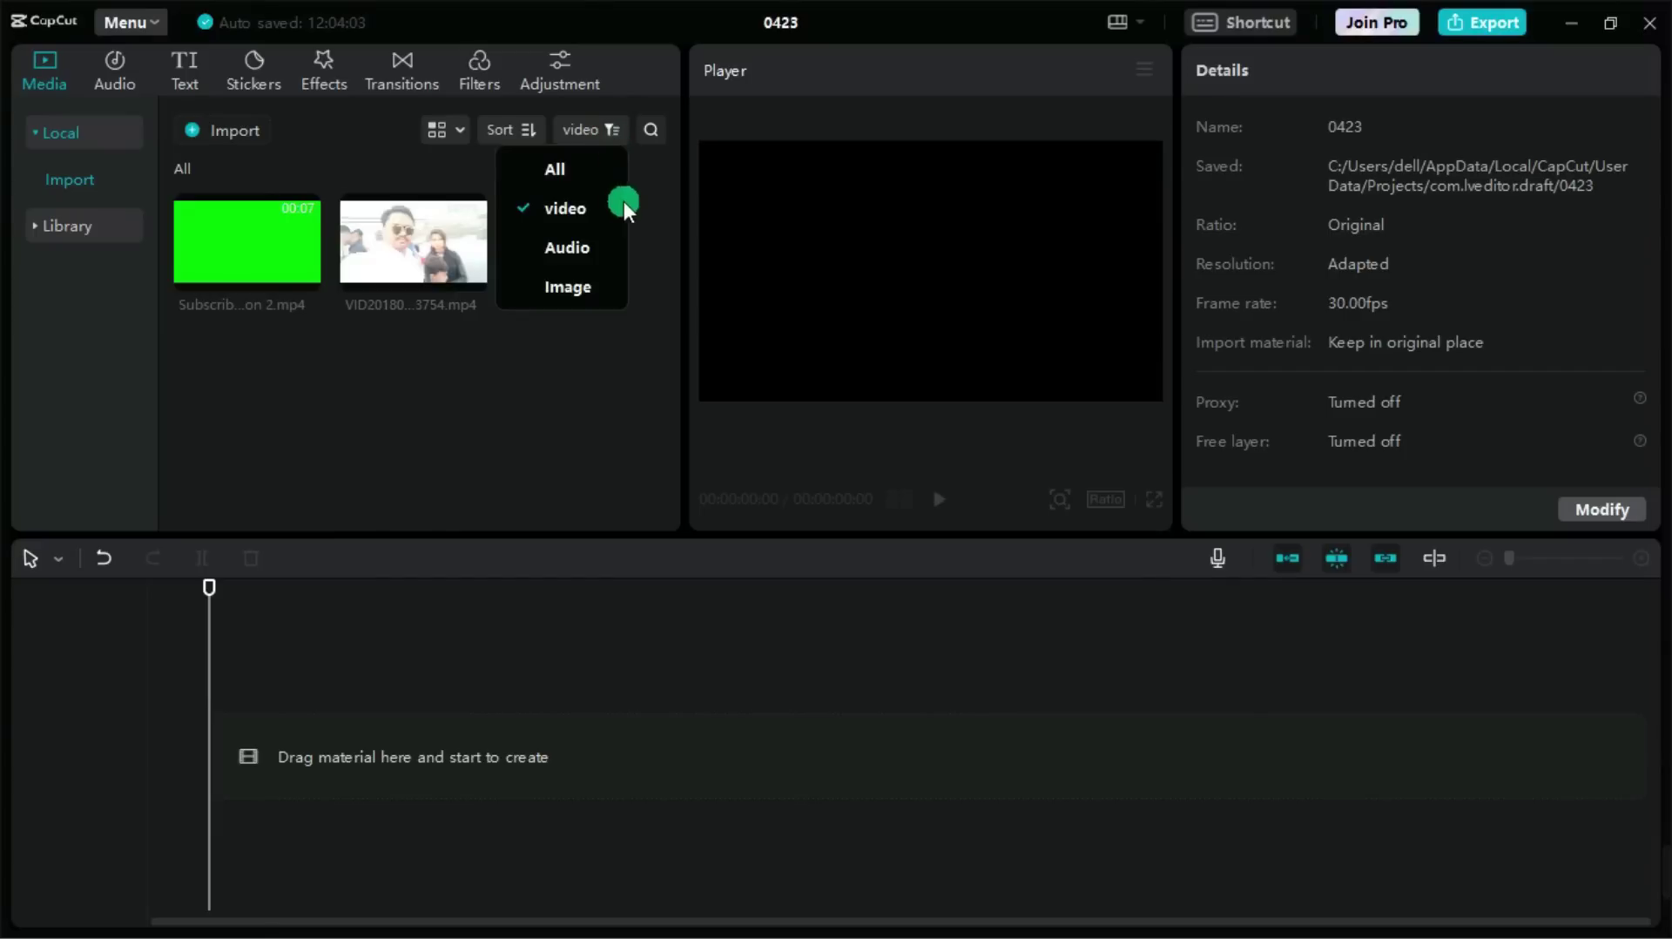
click(568, 286)
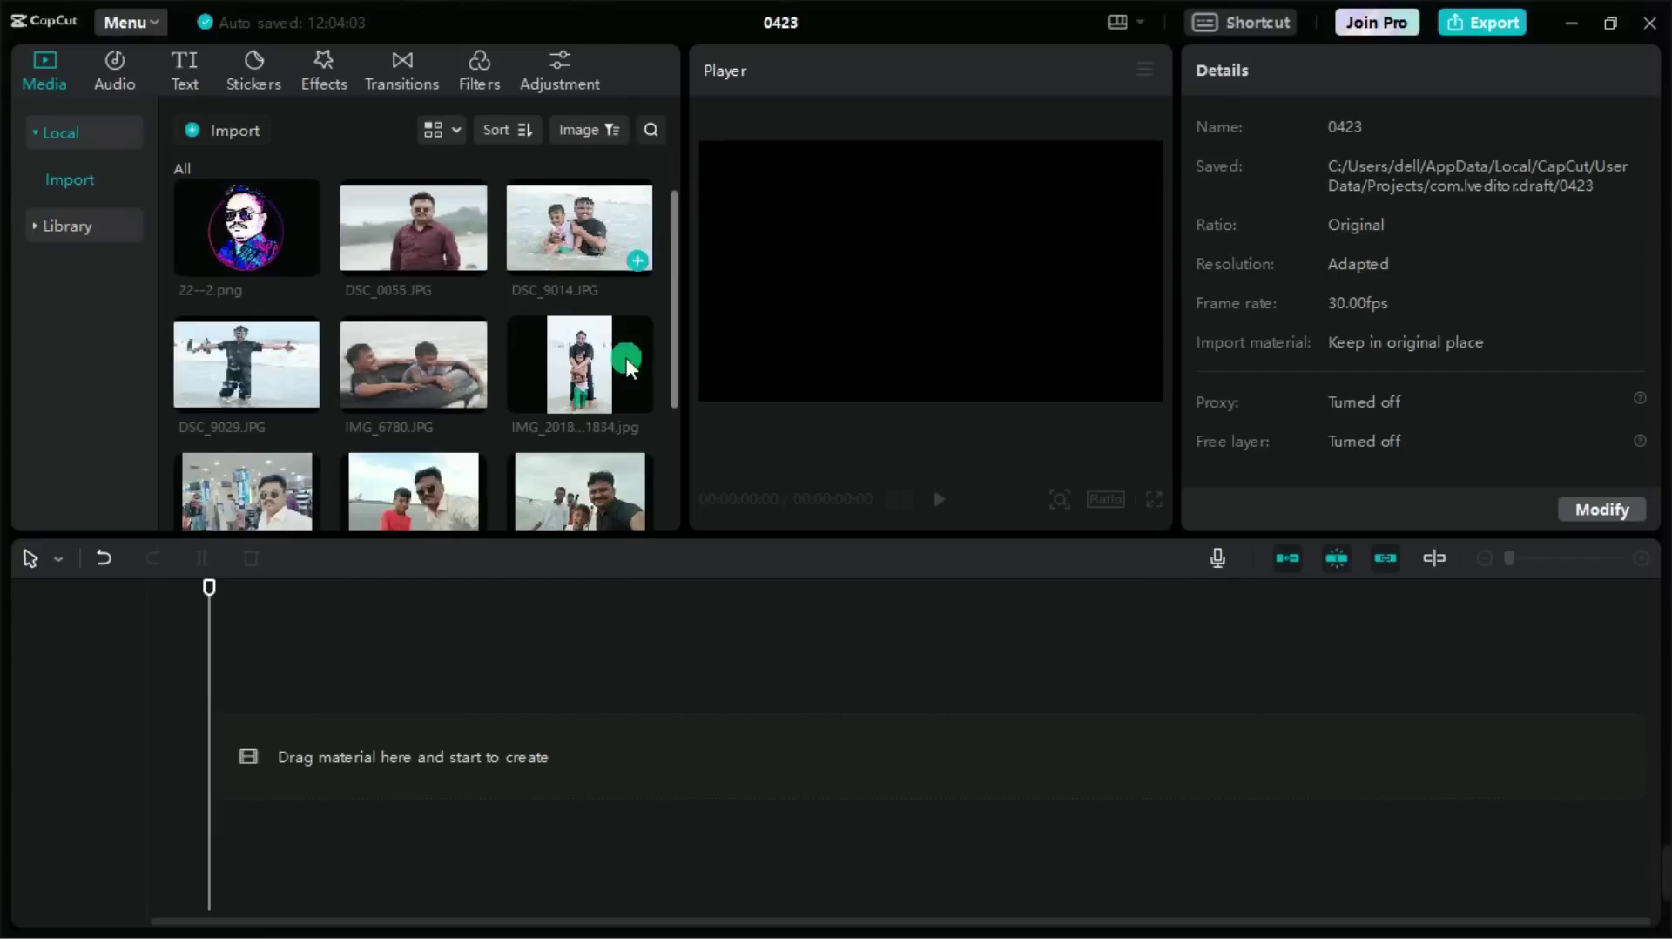
drag(675, 245, 681, 194)
click(615, 132)
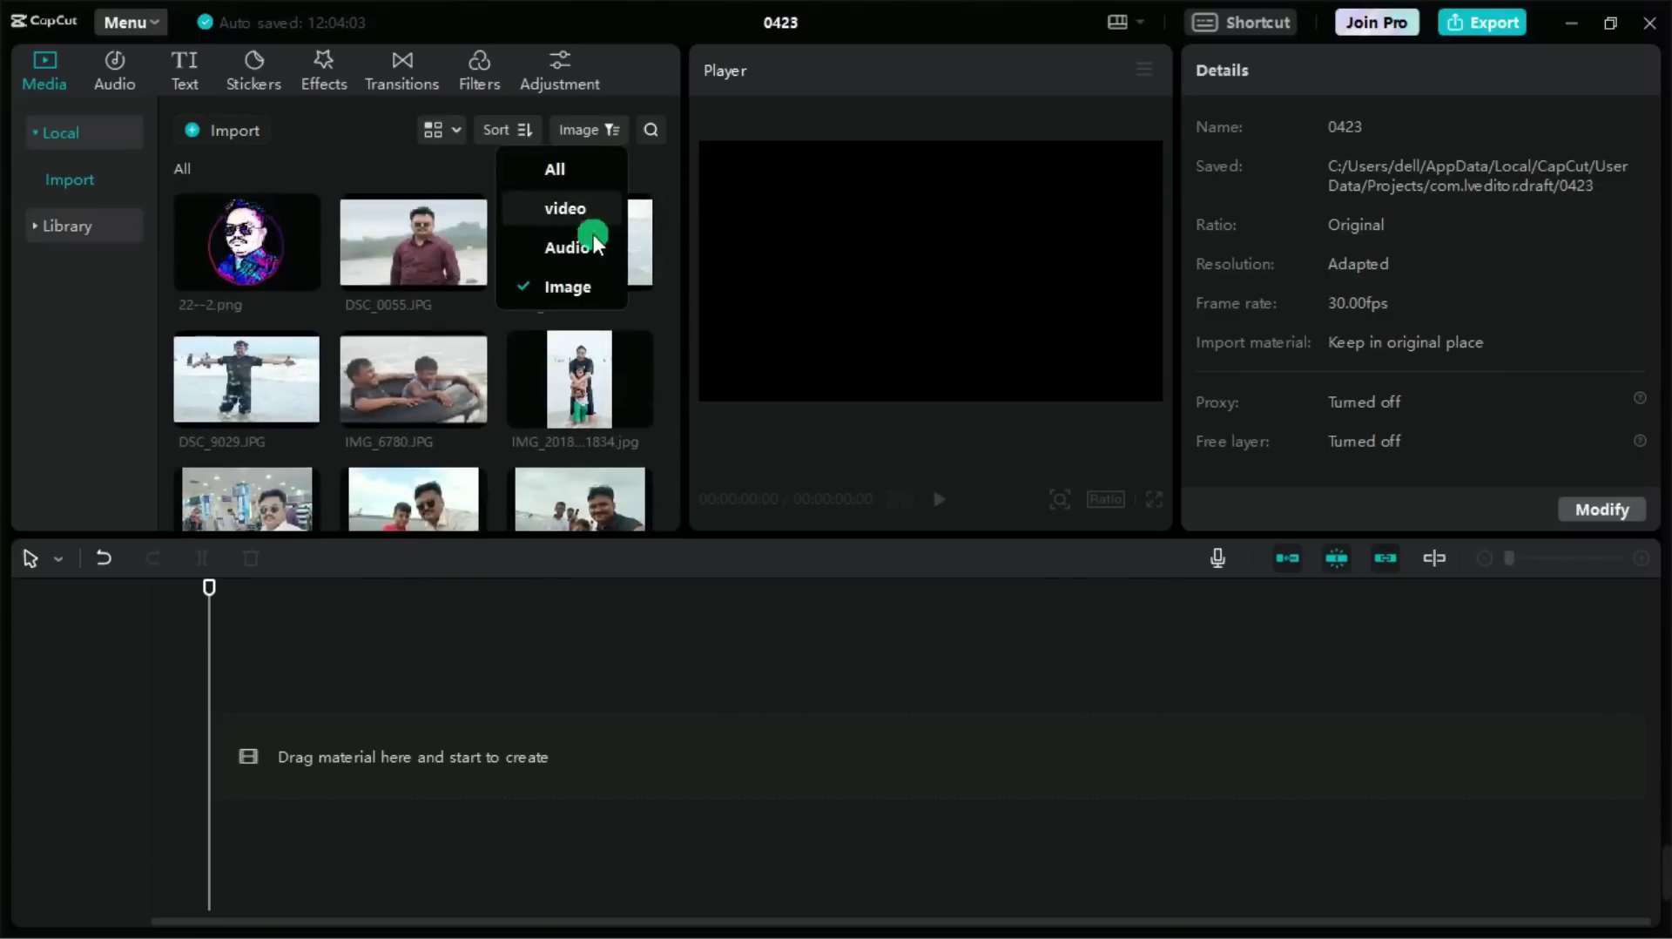
drag(678, 202, 627, 274)
click(597, 133)
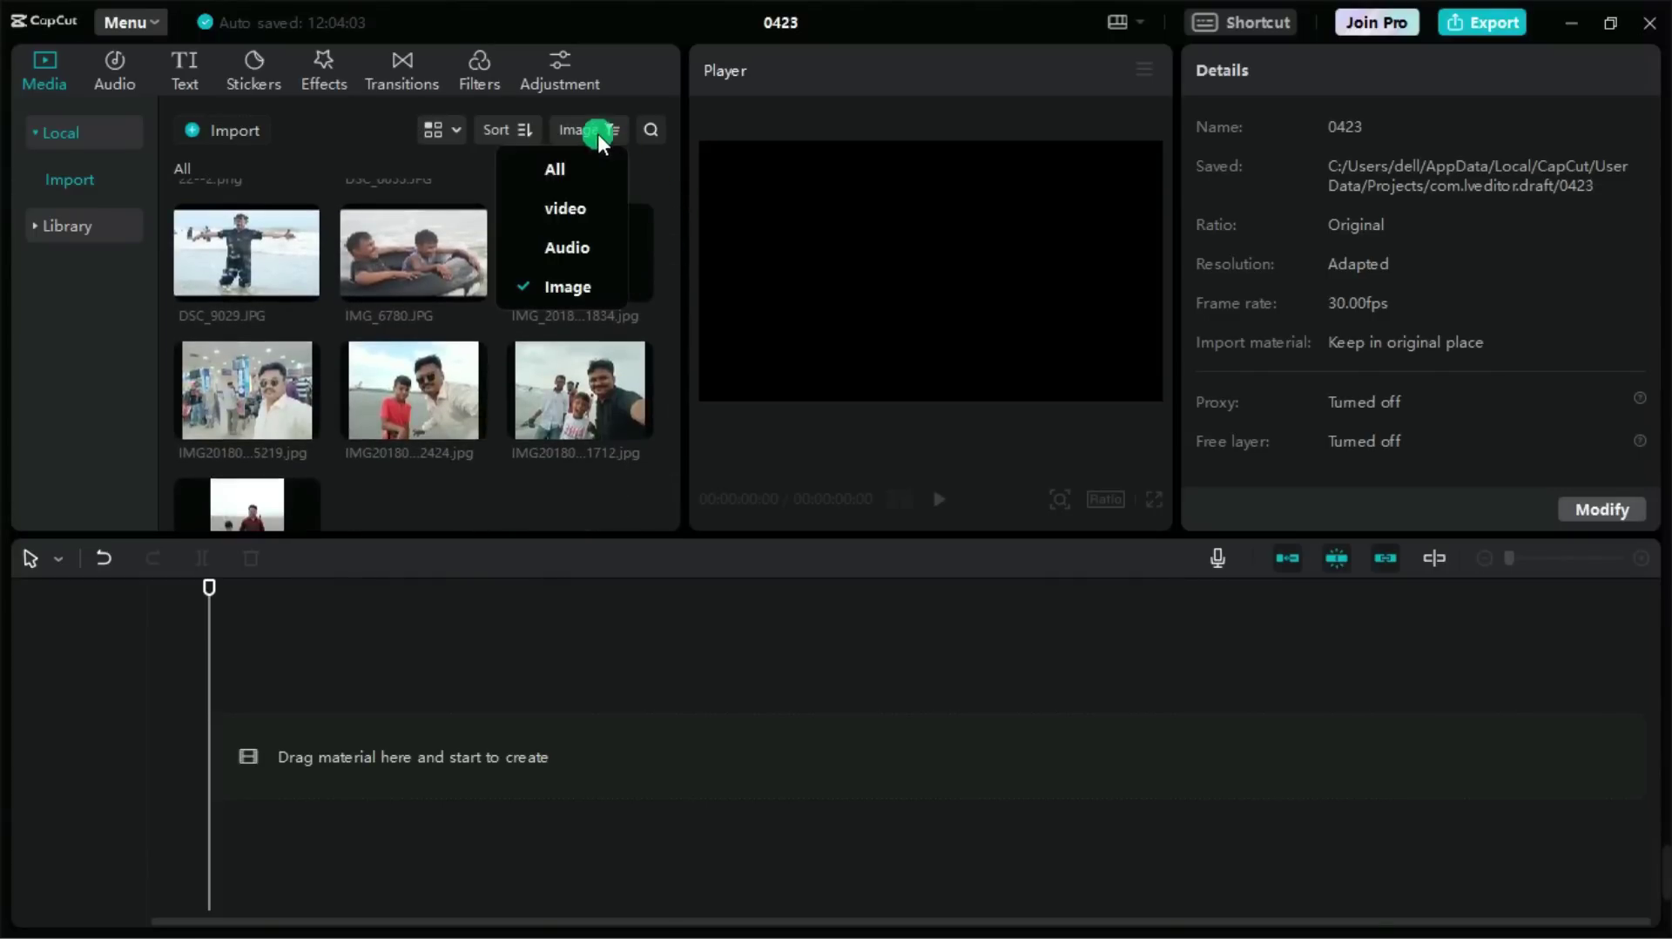
click(557, 250)
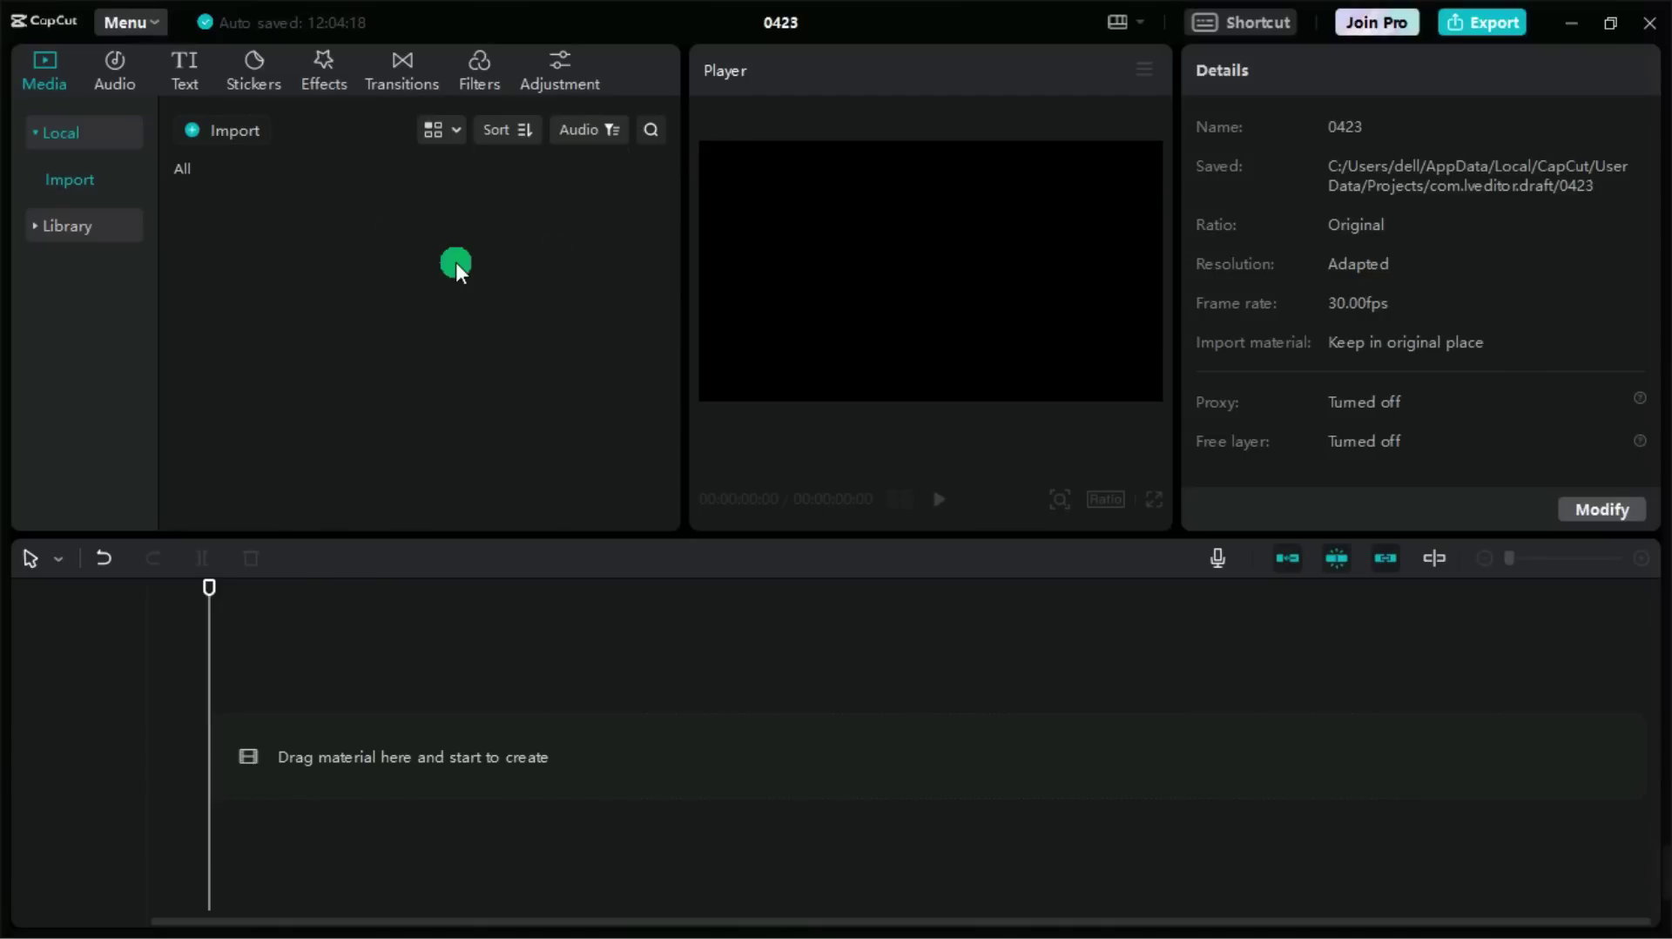
click(604, 127)
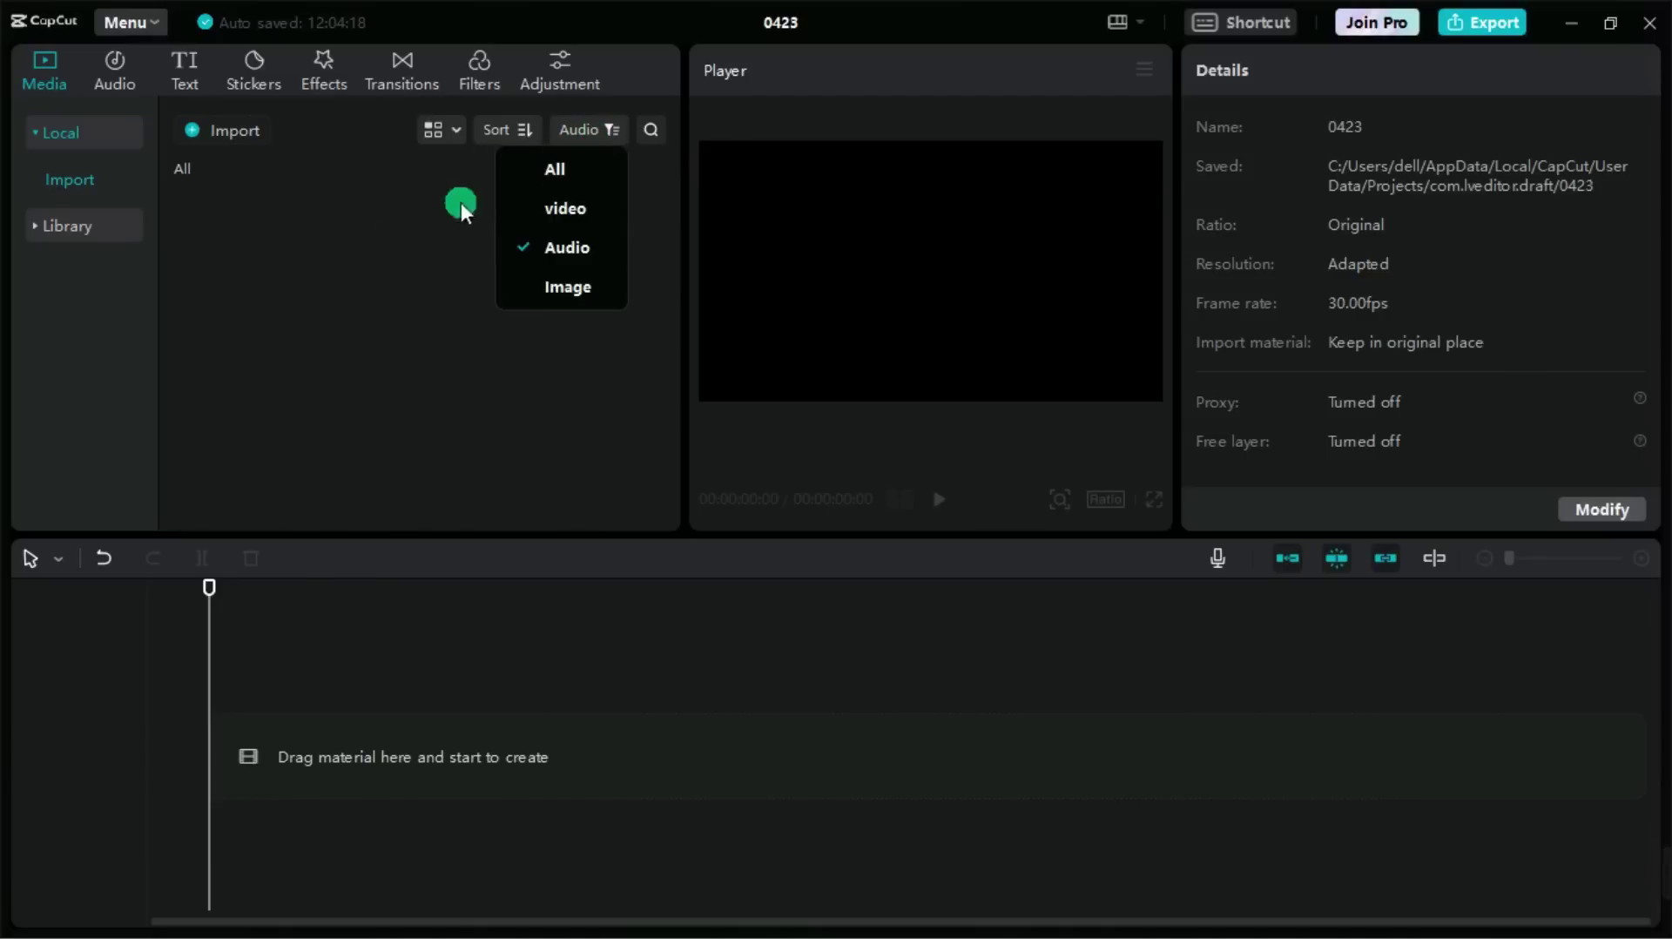
click(592, 171)
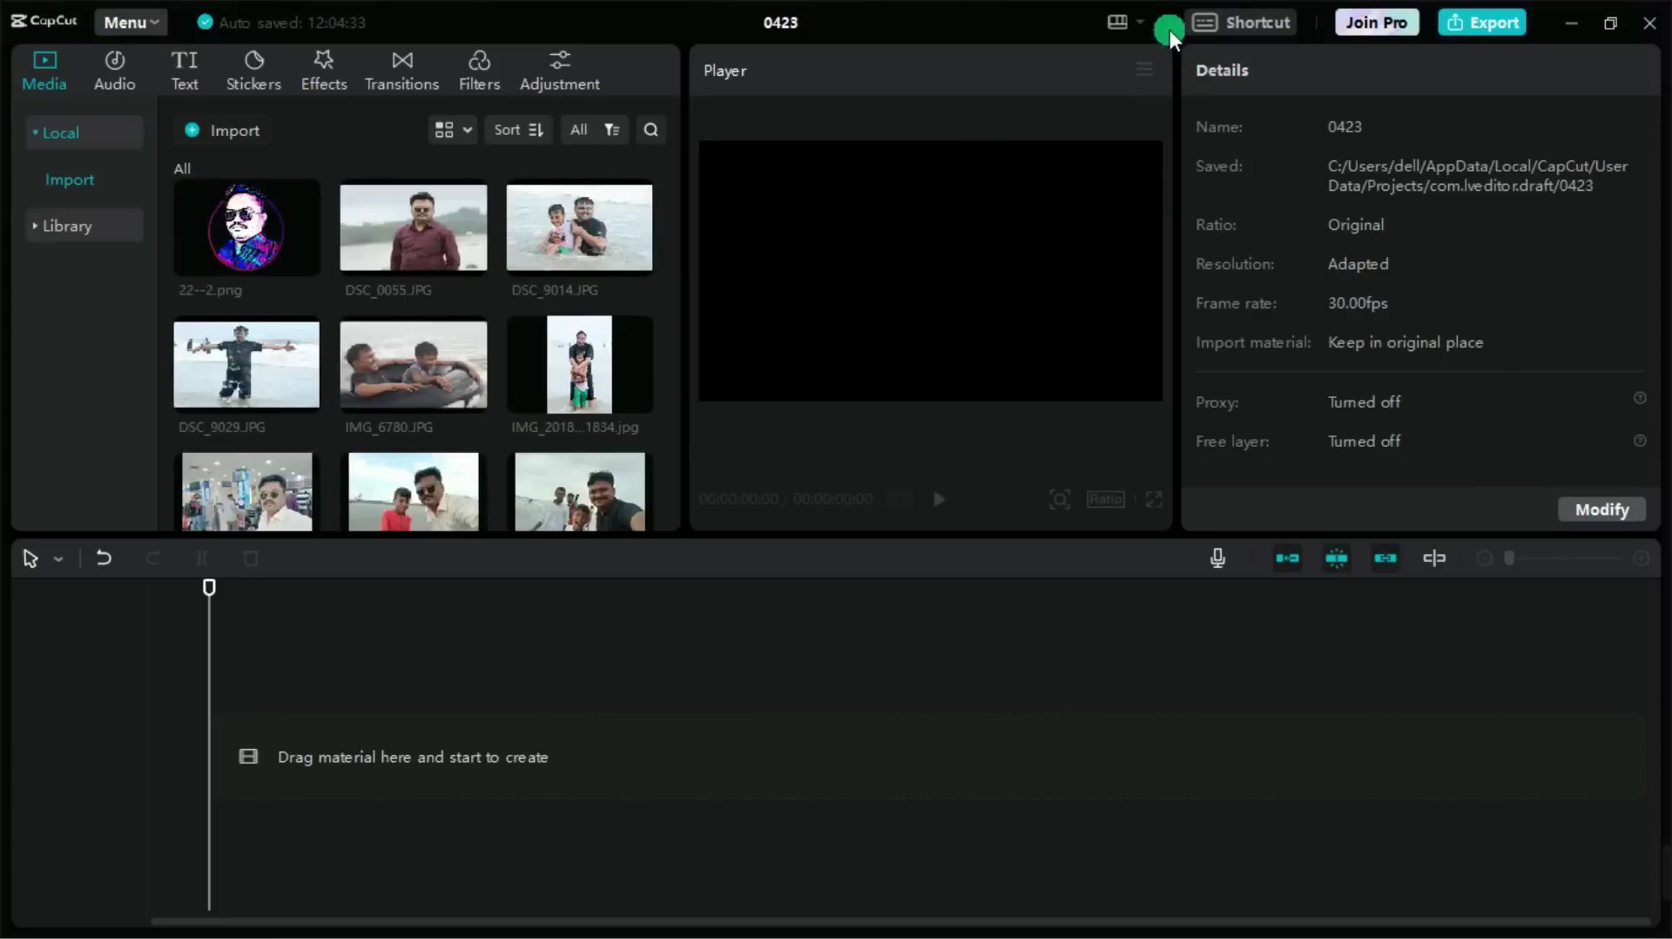
click(1139, 22)
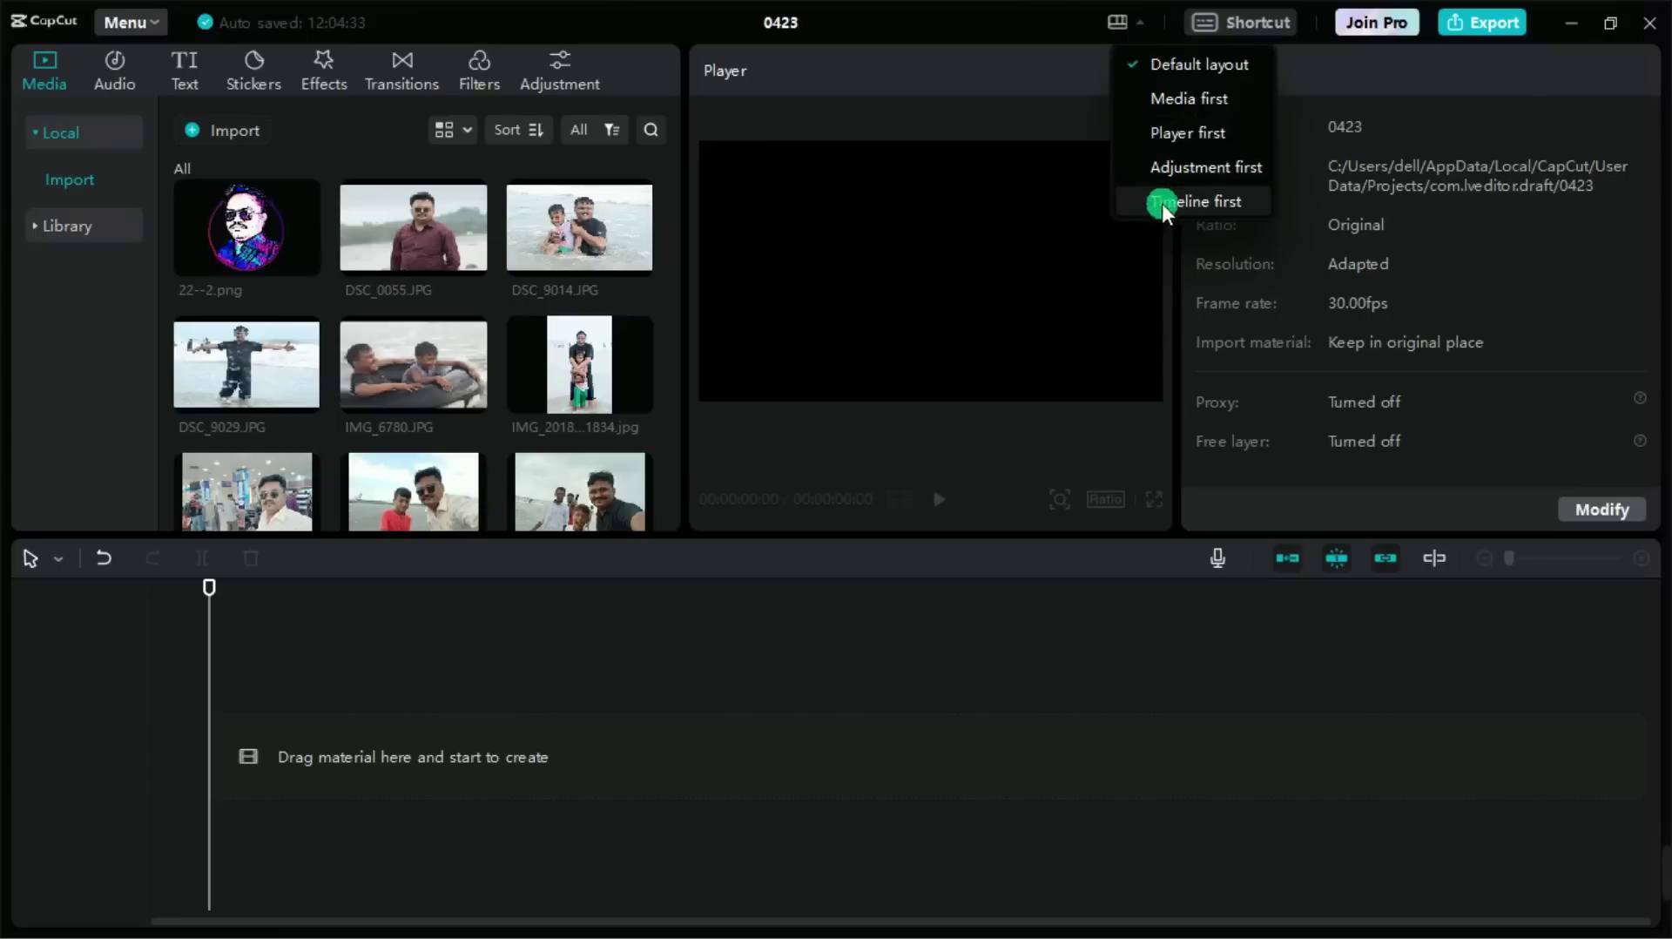
click(1132, 34)
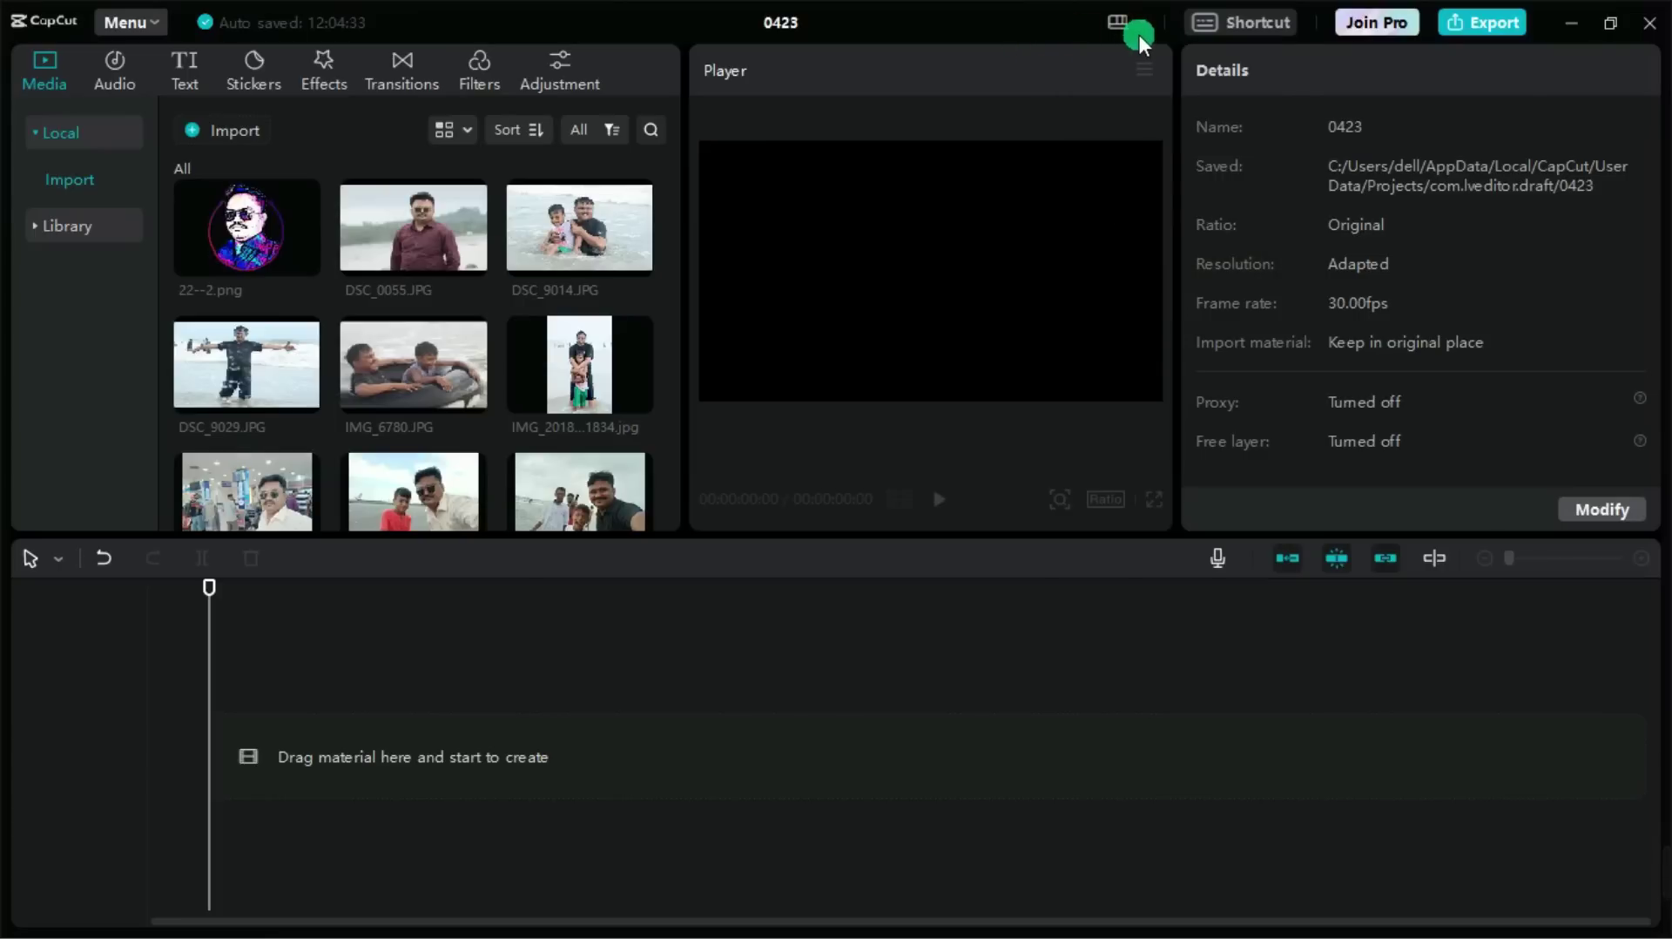
click(1140, 35)
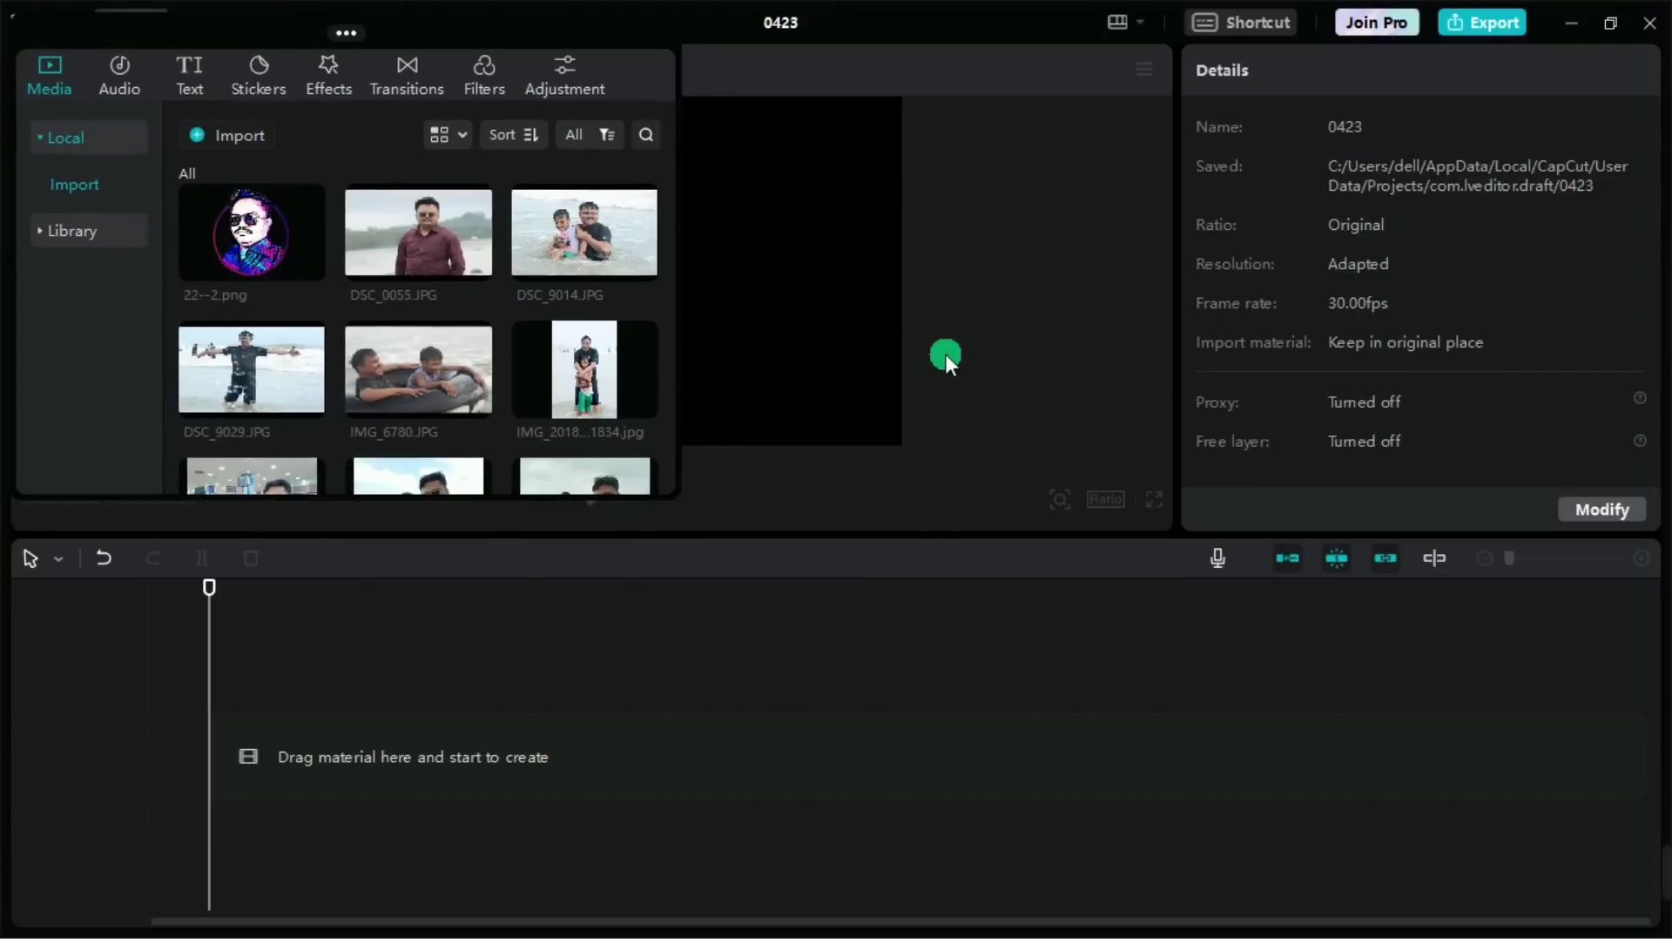
click(1134, 27)
click(1184, 65)
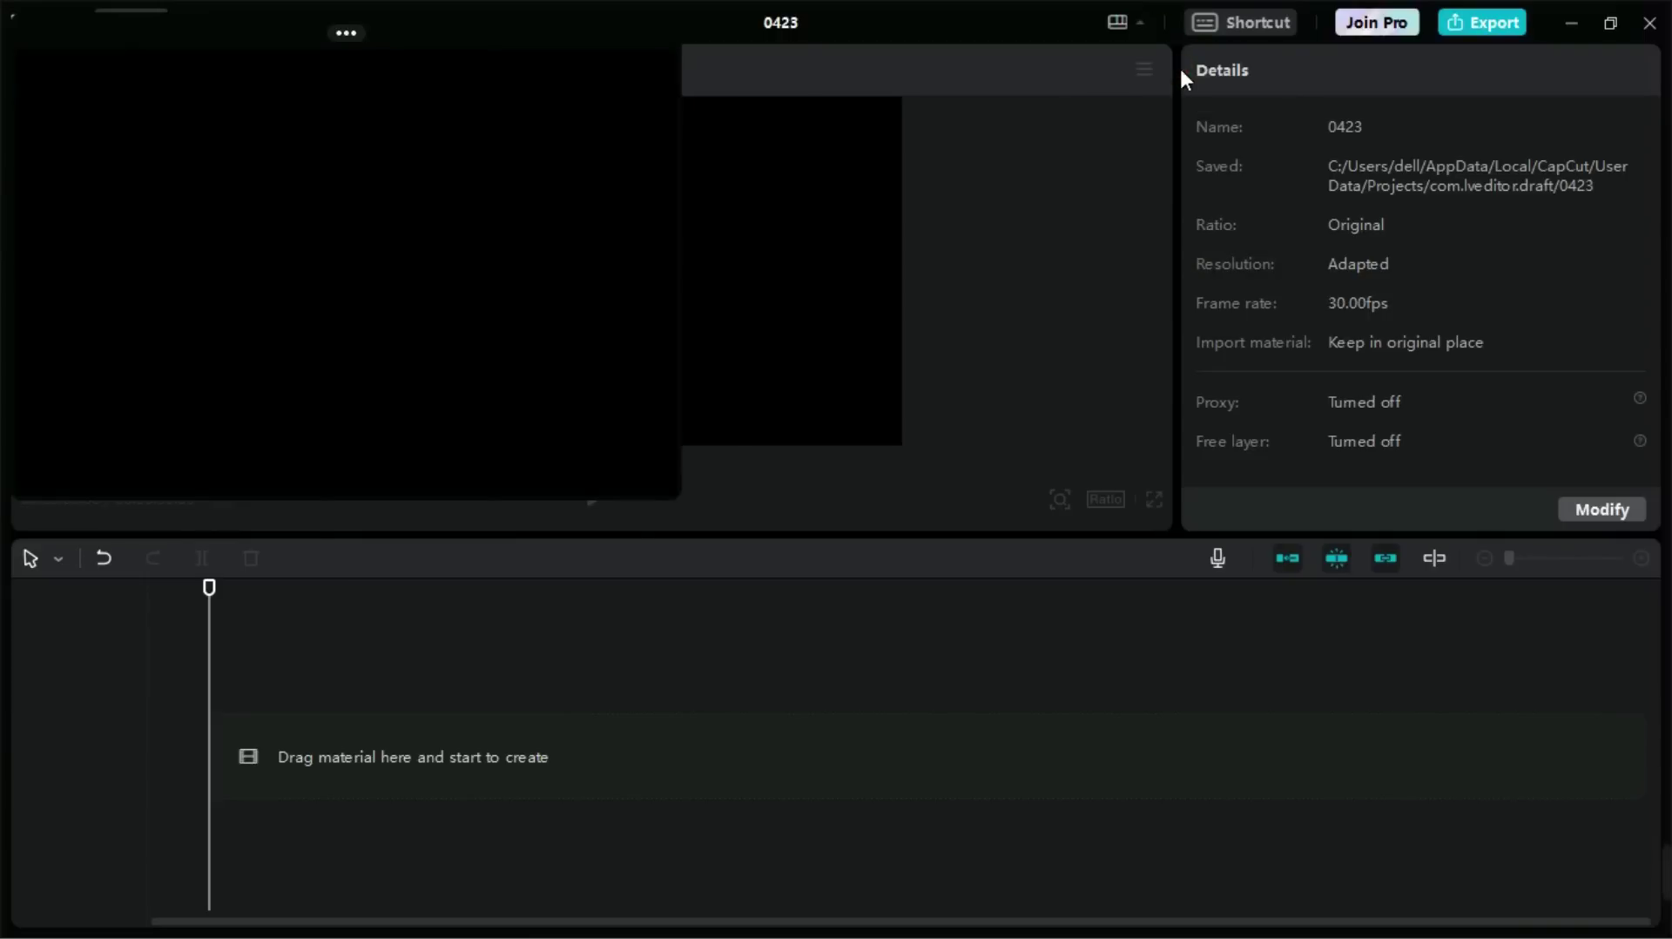
click(946, 303)
drag(1287, 117, 1241, 54)
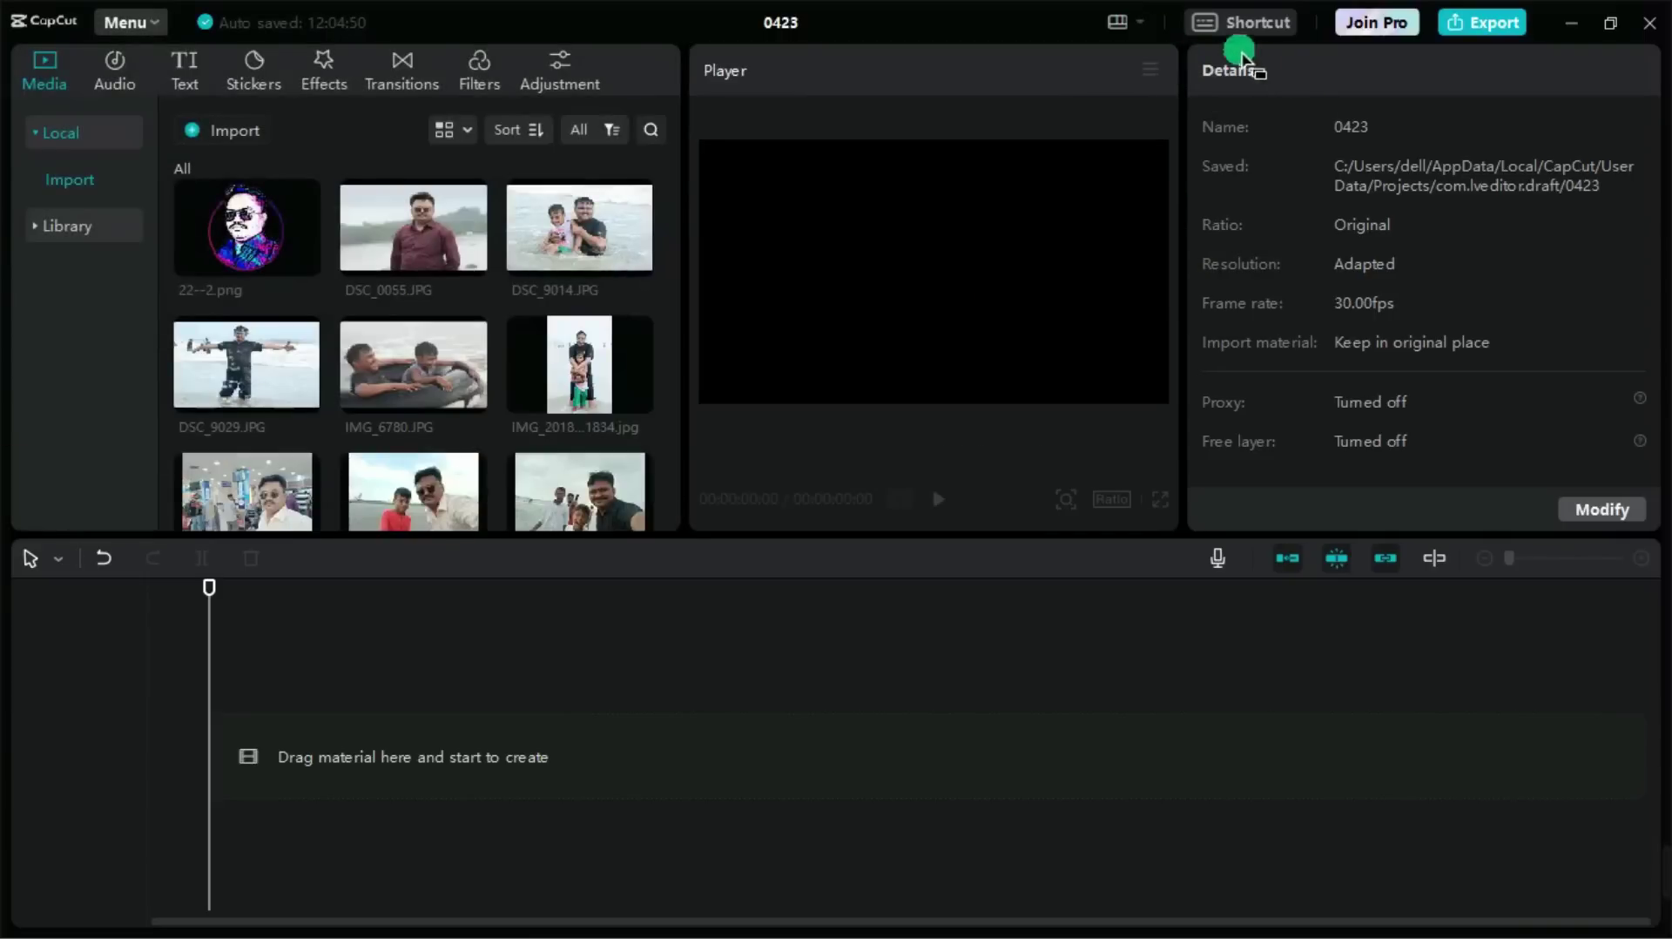
click(1210, 32)
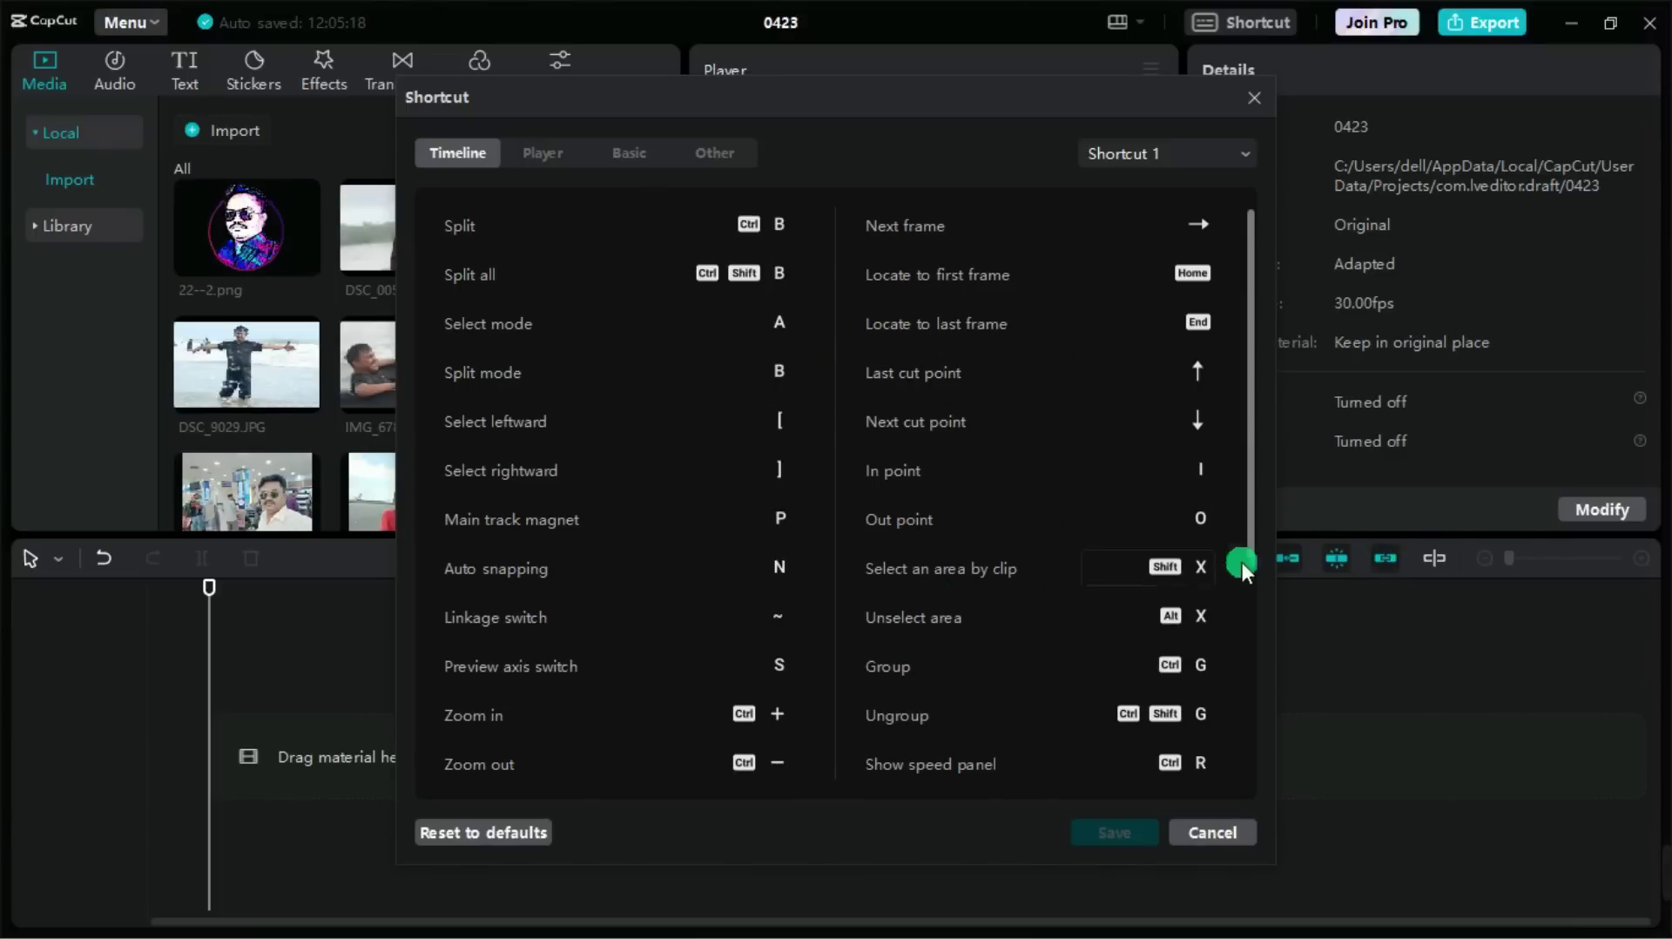
click(549, 152)
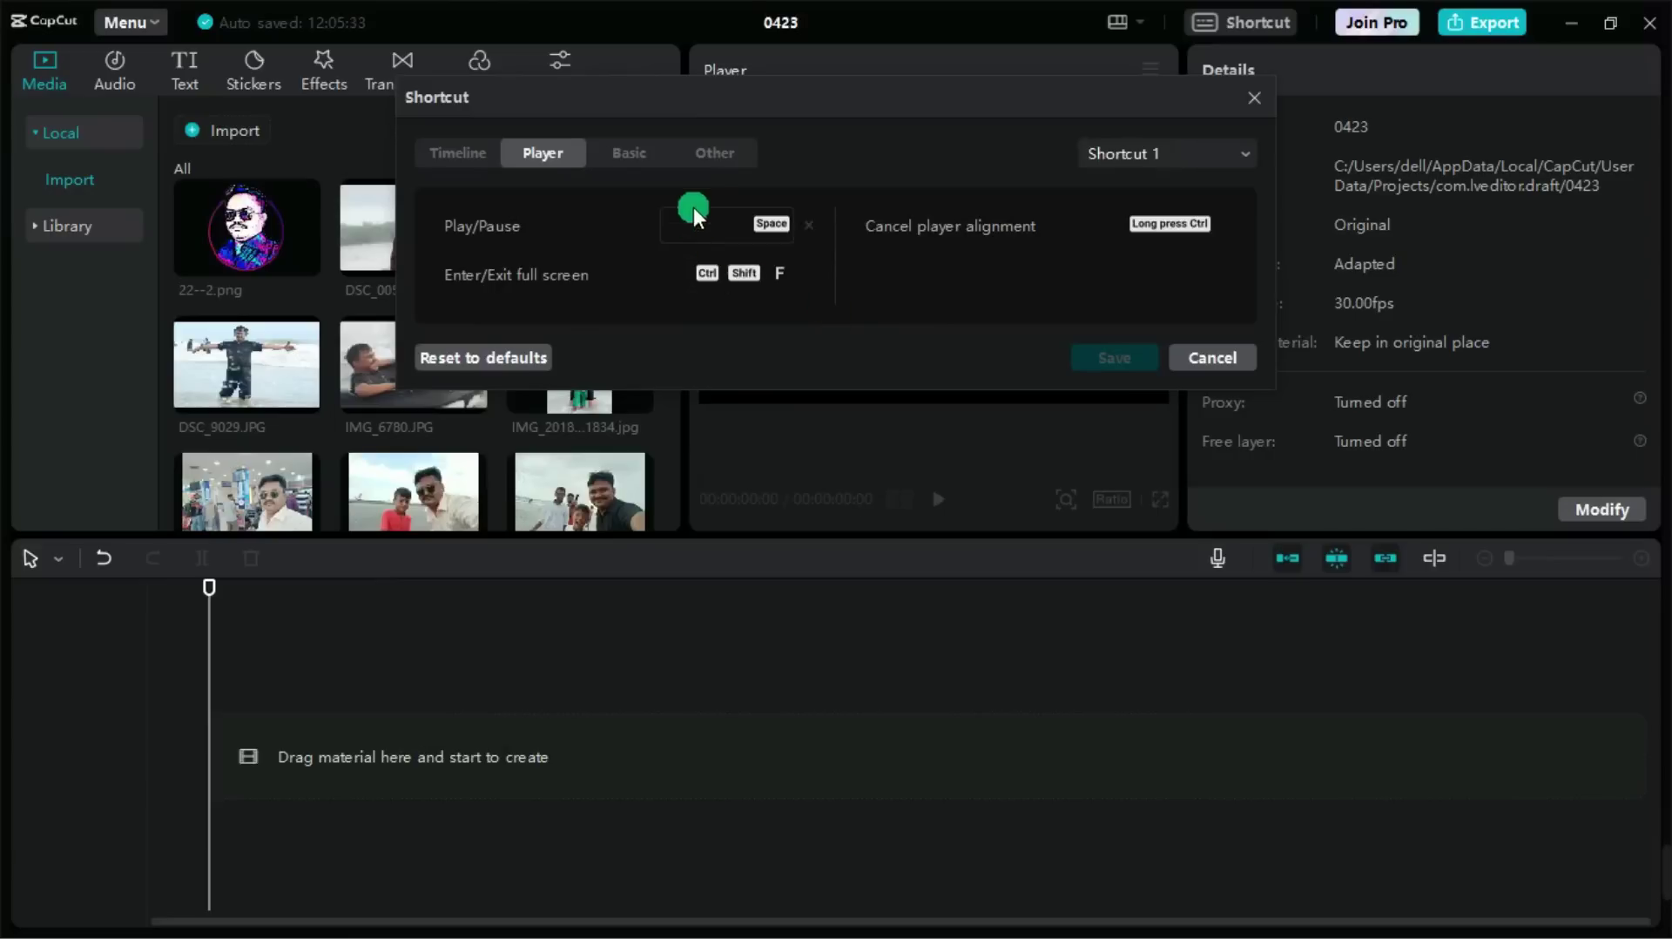
click(646, 154)
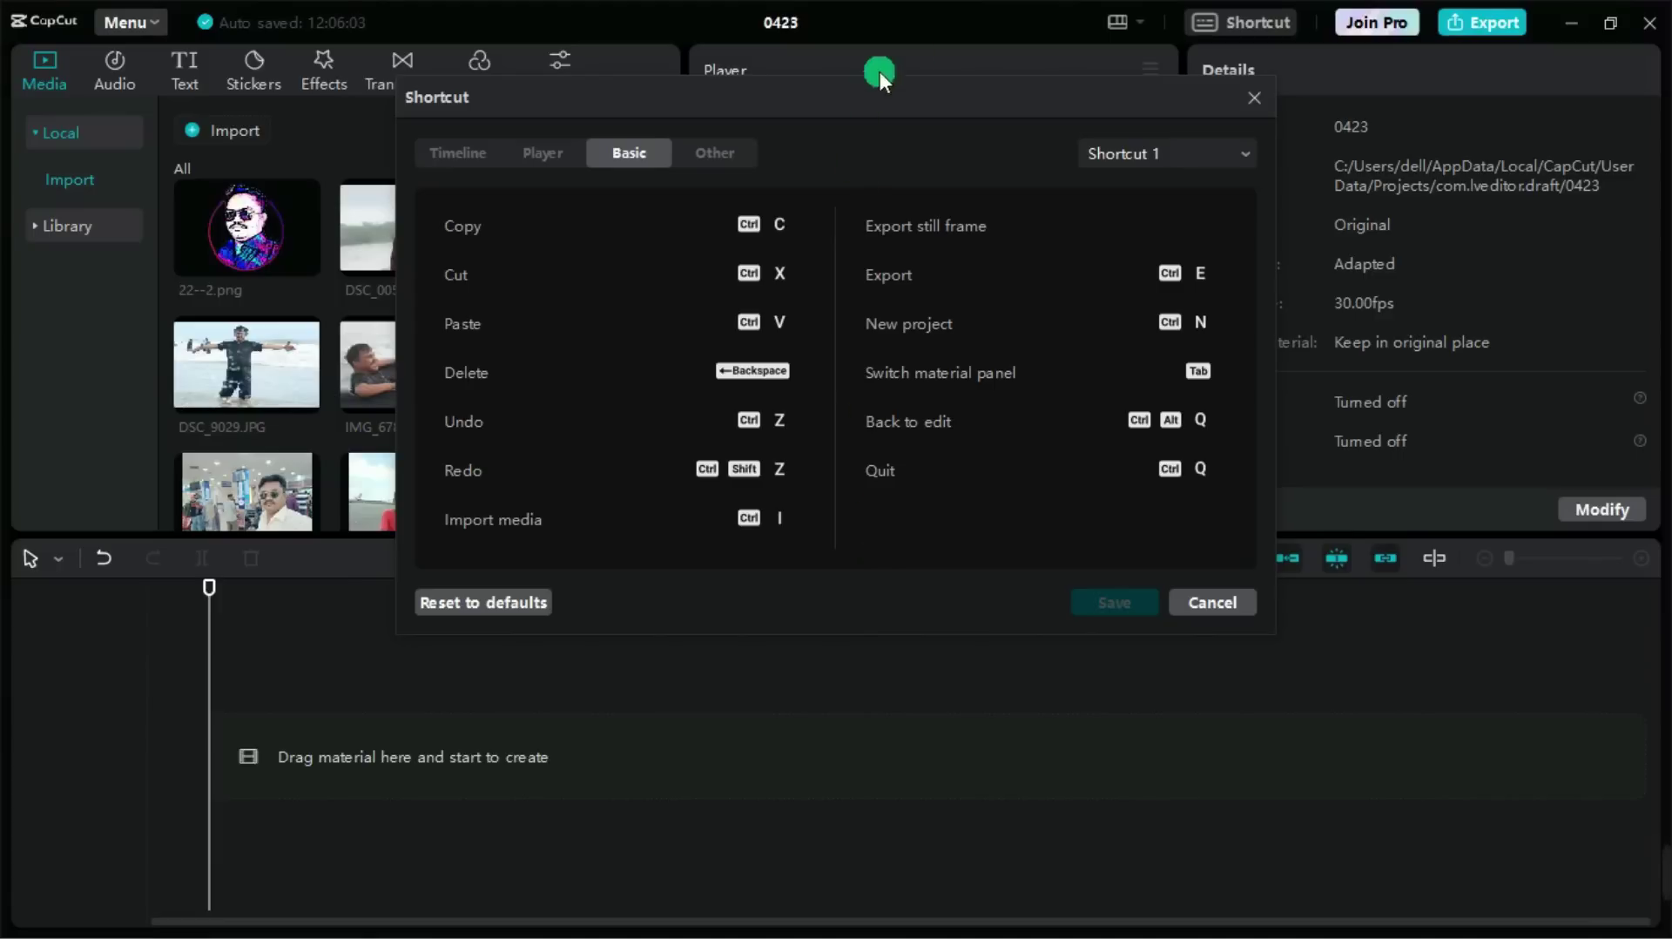
click(719, 155)
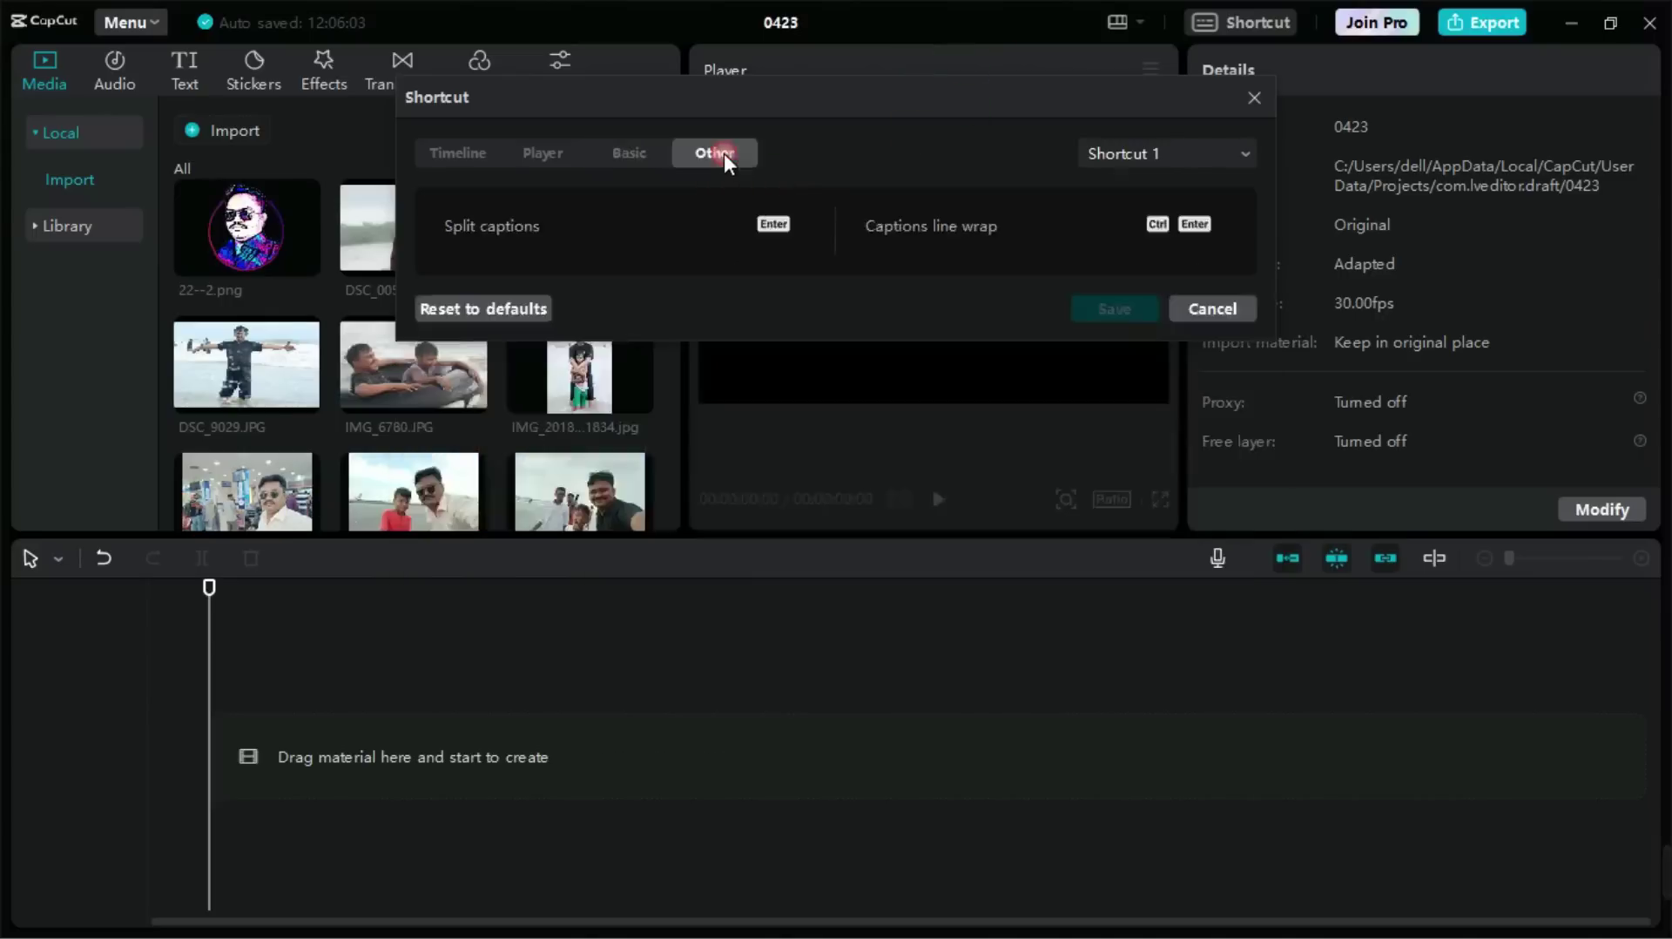
click(1263, 108)
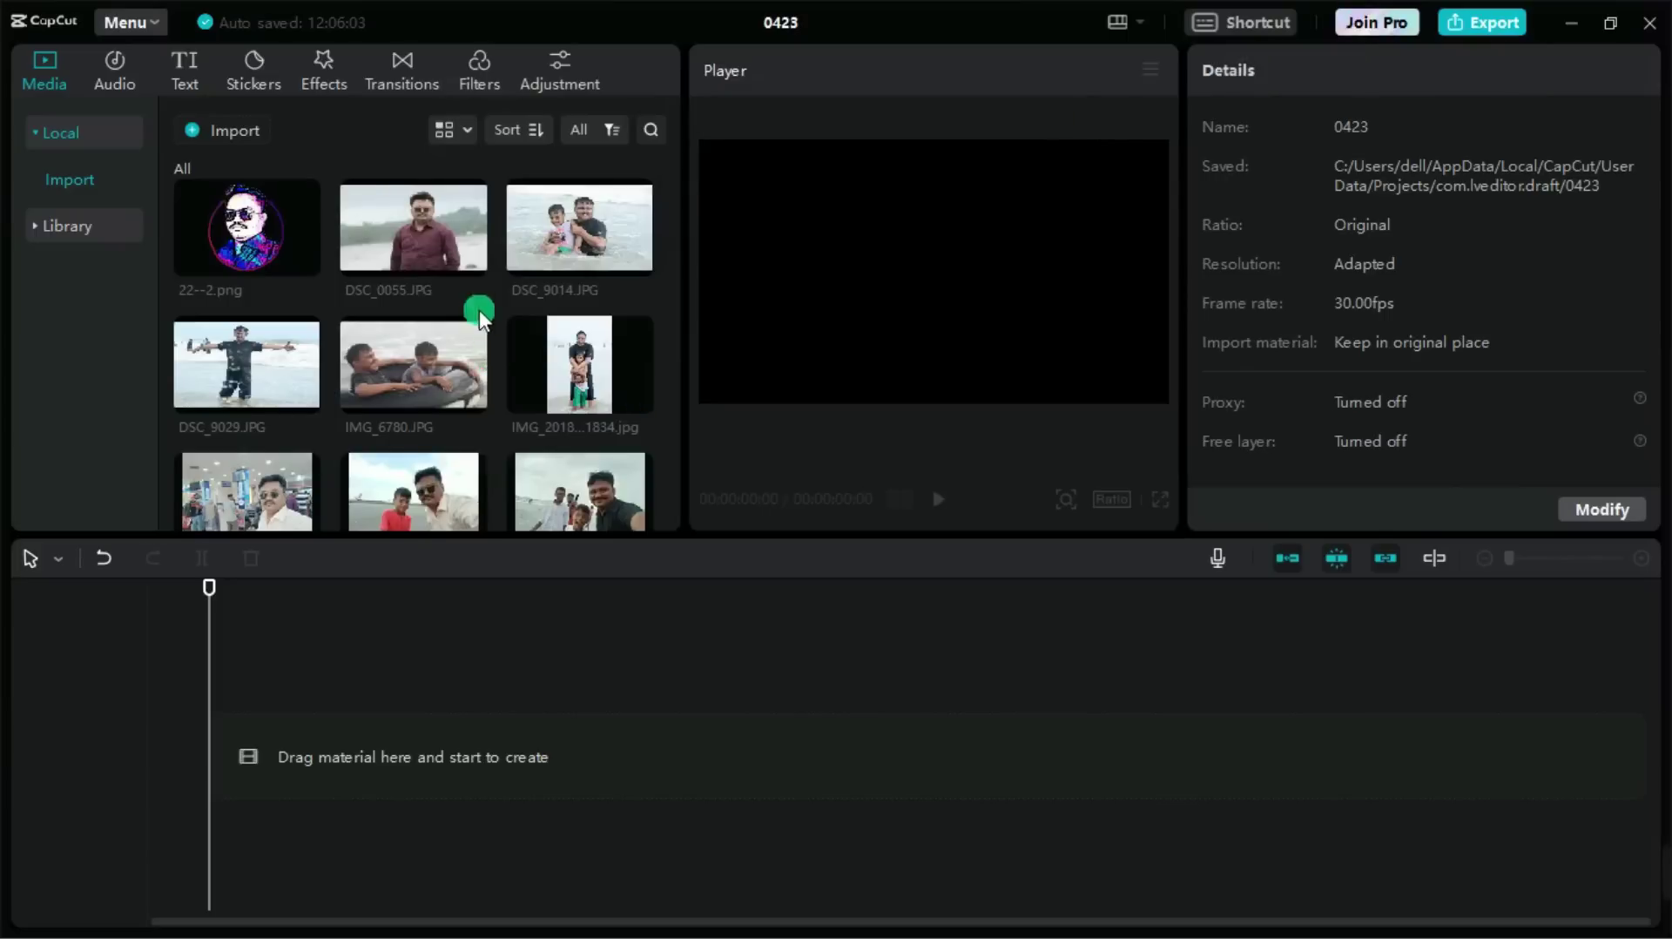
- Download the second Multicolor ART text style and star it as a favourite
click(188, 62)
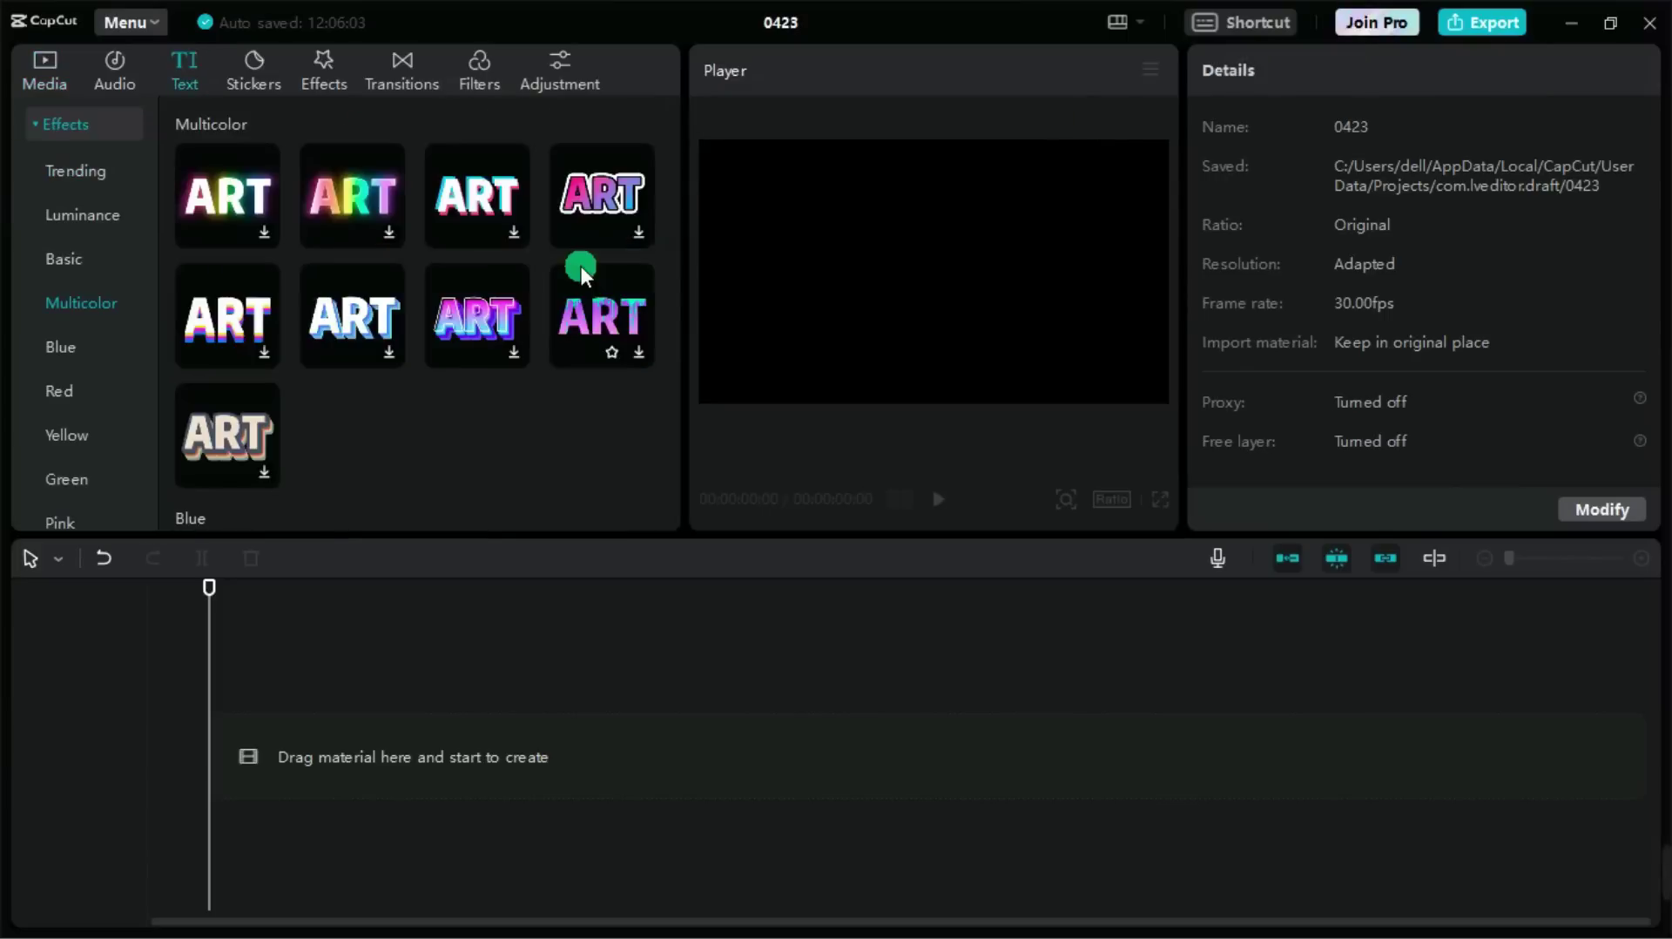
click(352, 209)
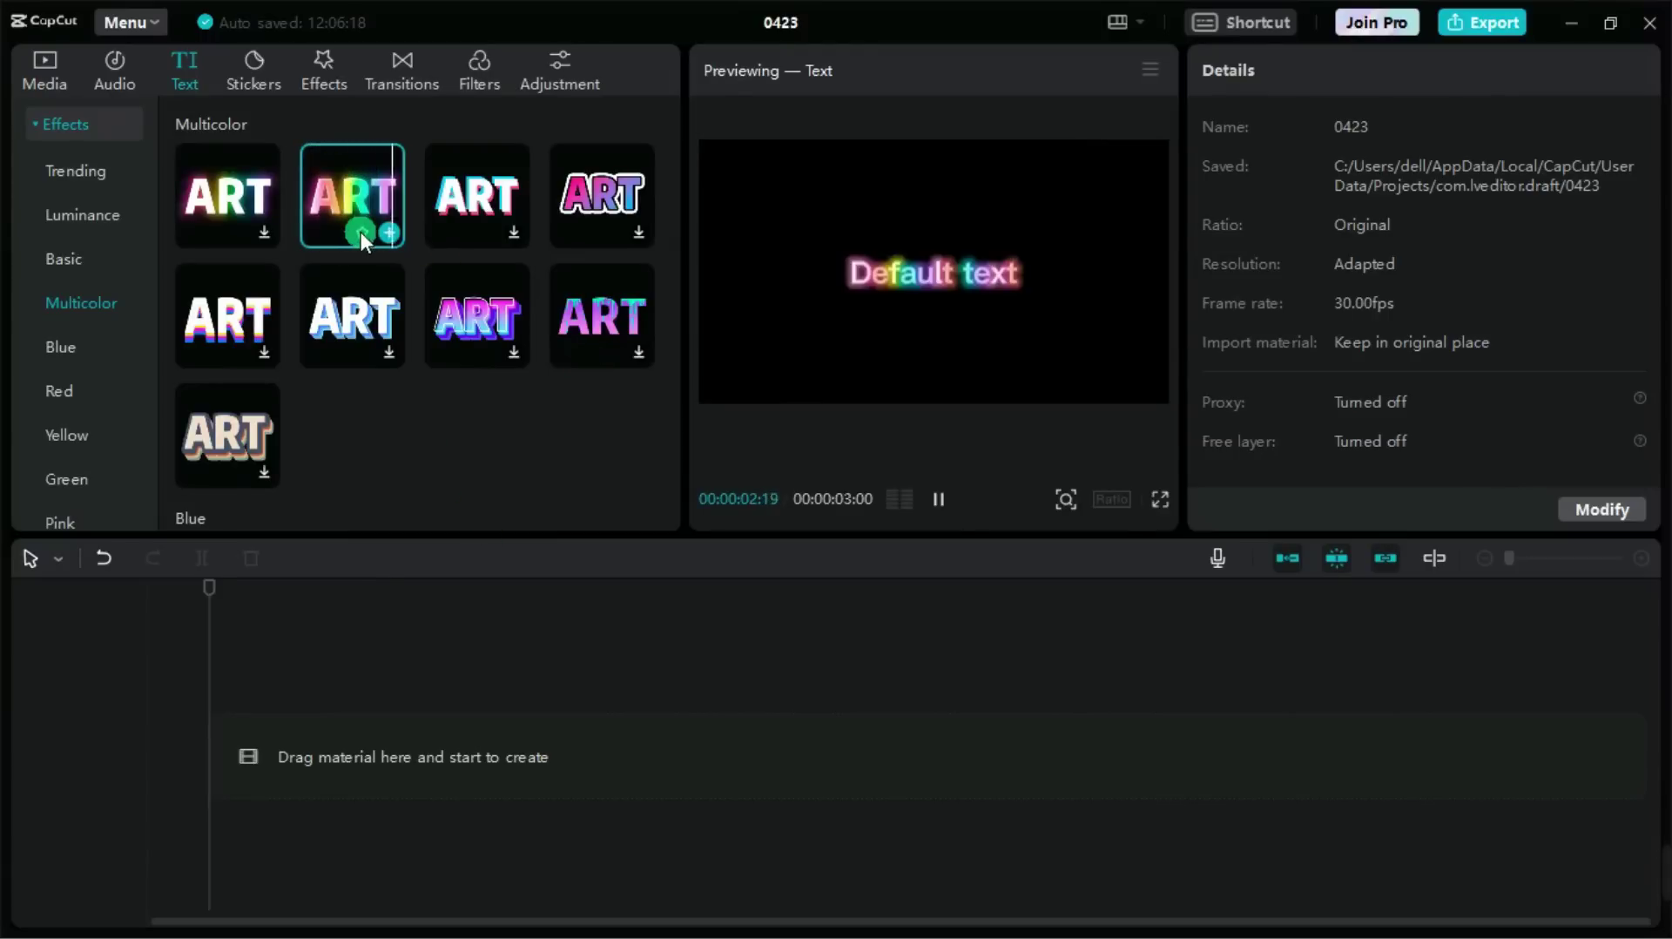
click(360, 231)
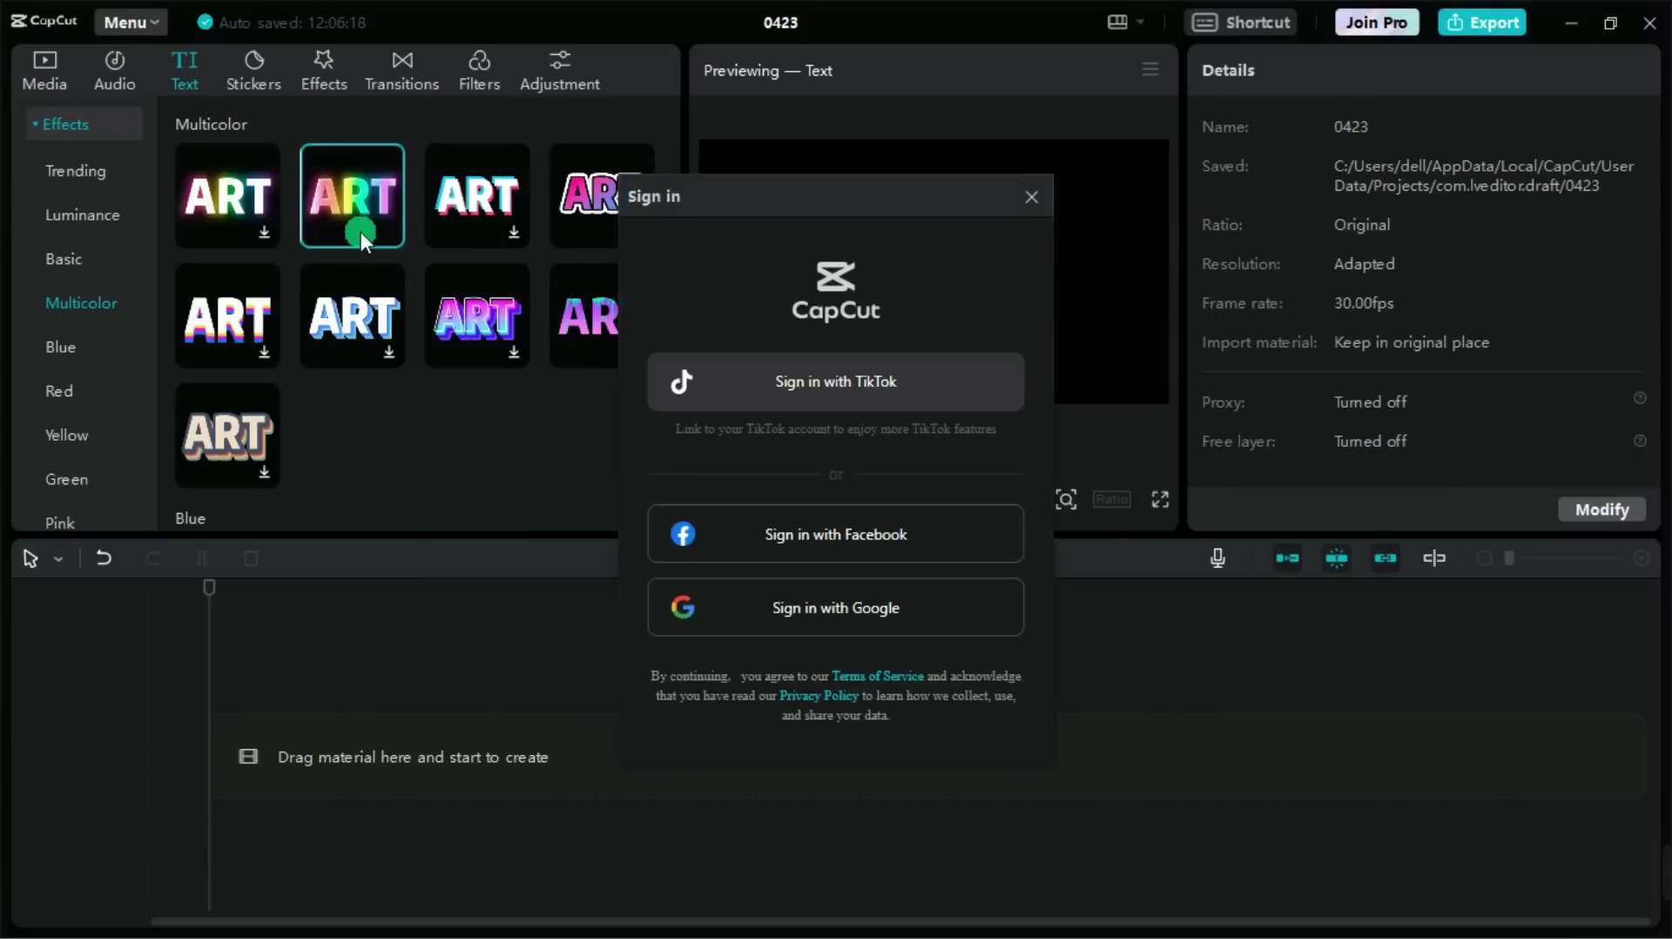
- Sign in to CapCut with Google, choosing the account in the account chooser
click(859, 620)
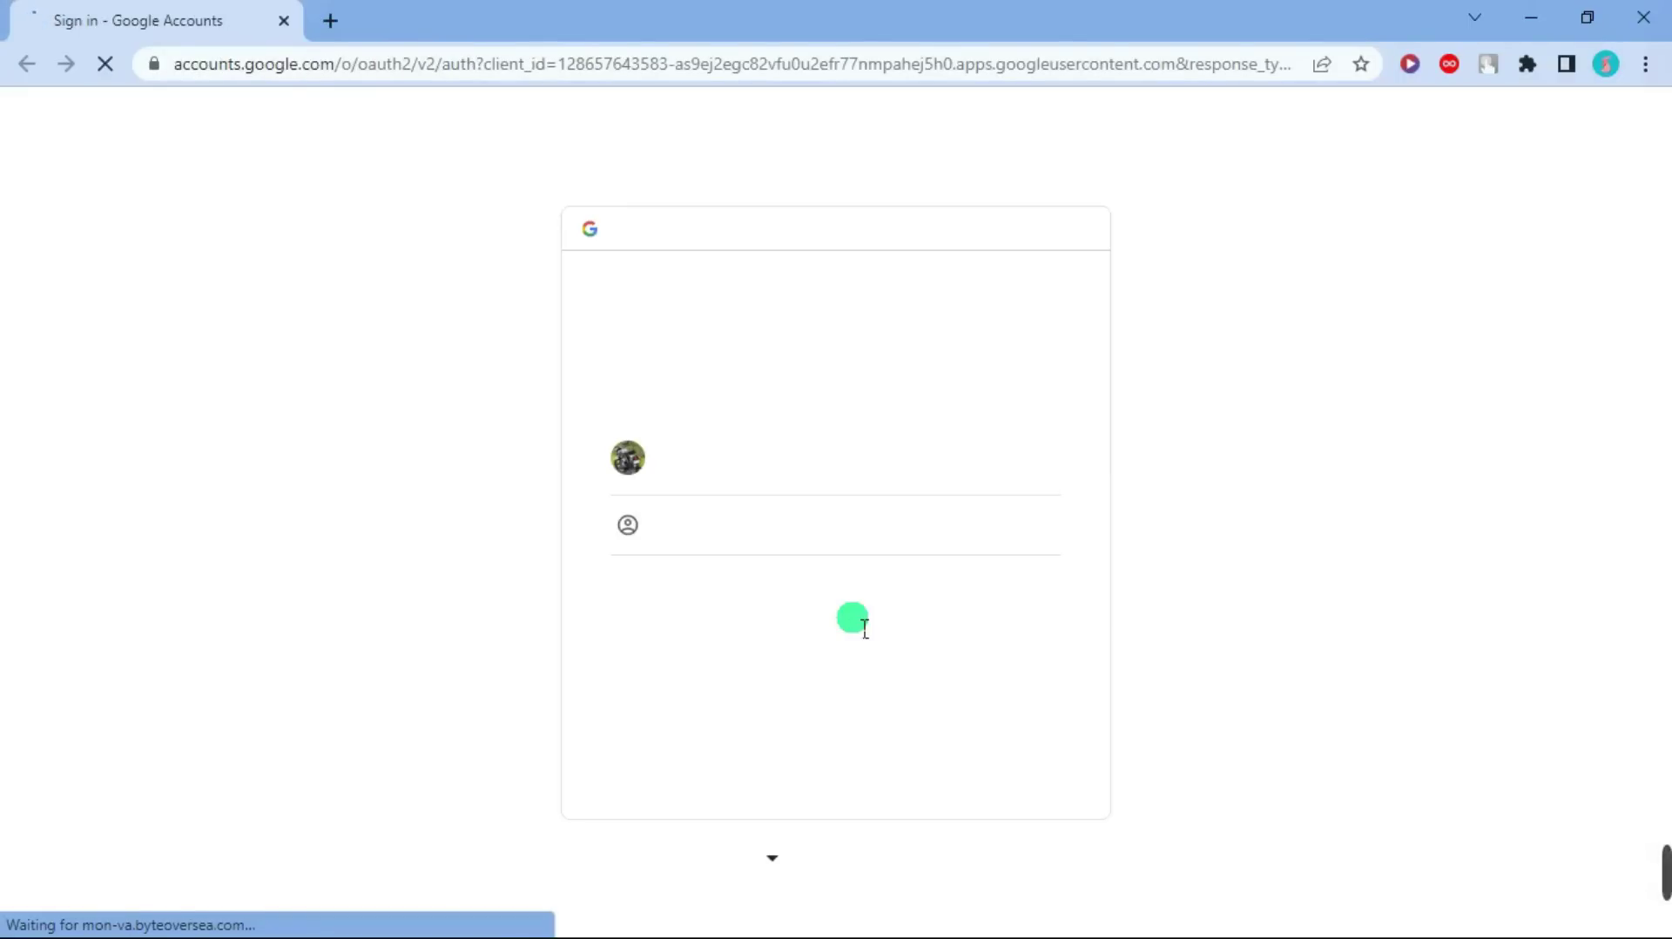
click(802, 466)
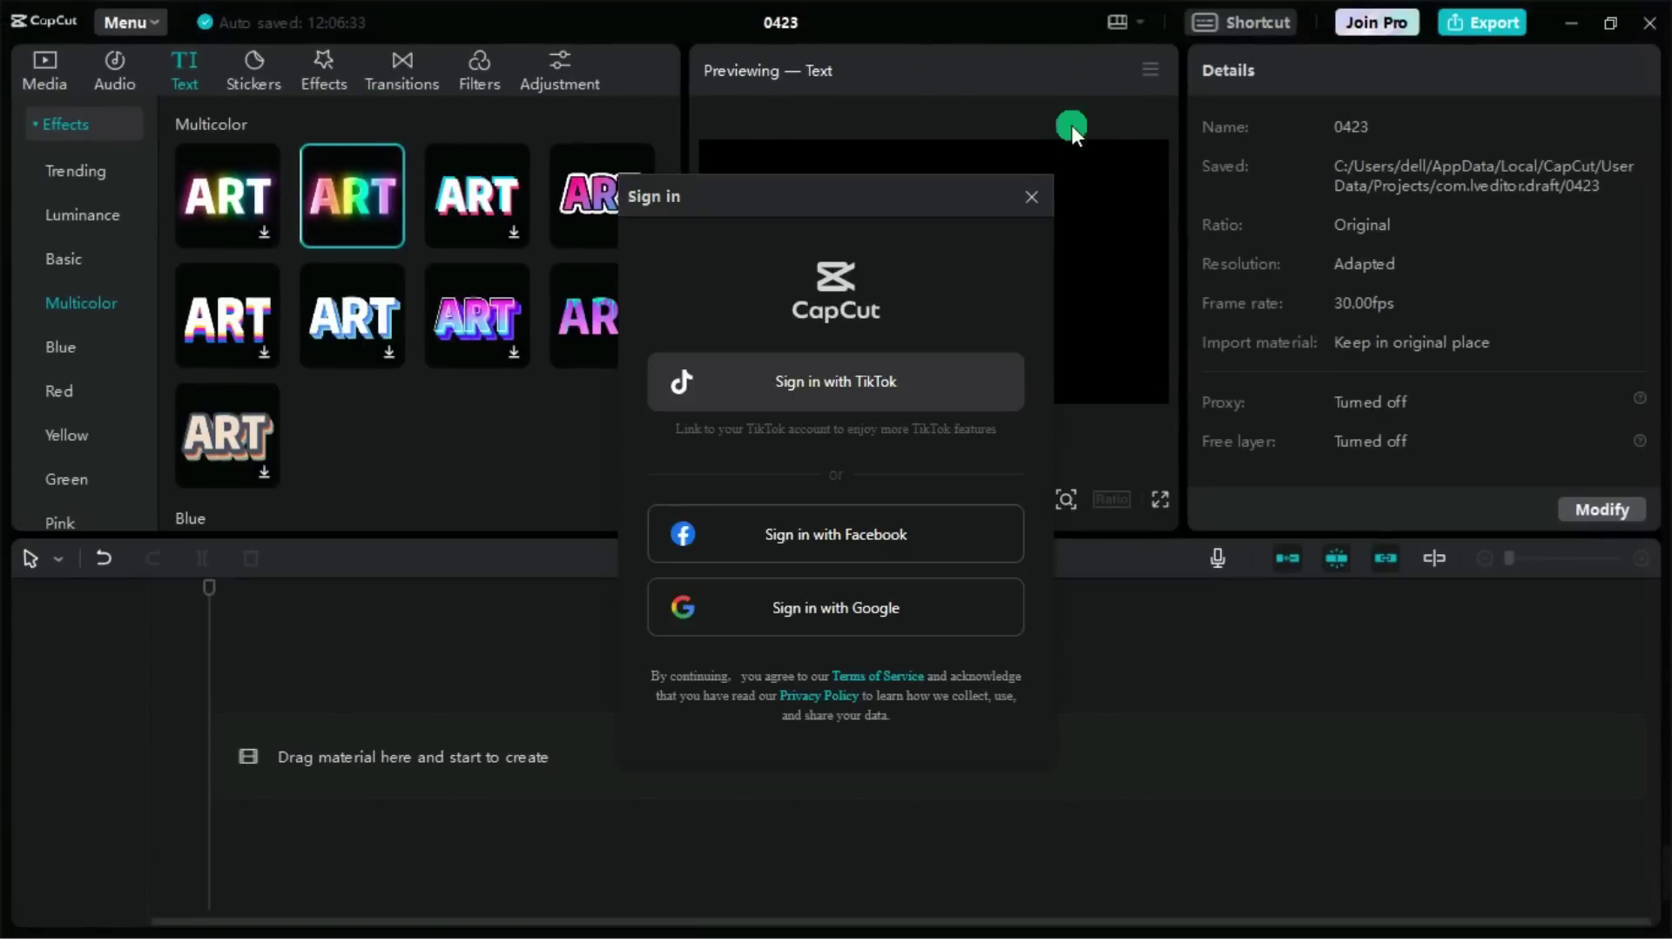
- Close the sign-in prompt, check the ART style under Favorites, and return to the imported photos
click(1030, 190)
click(352, 171)
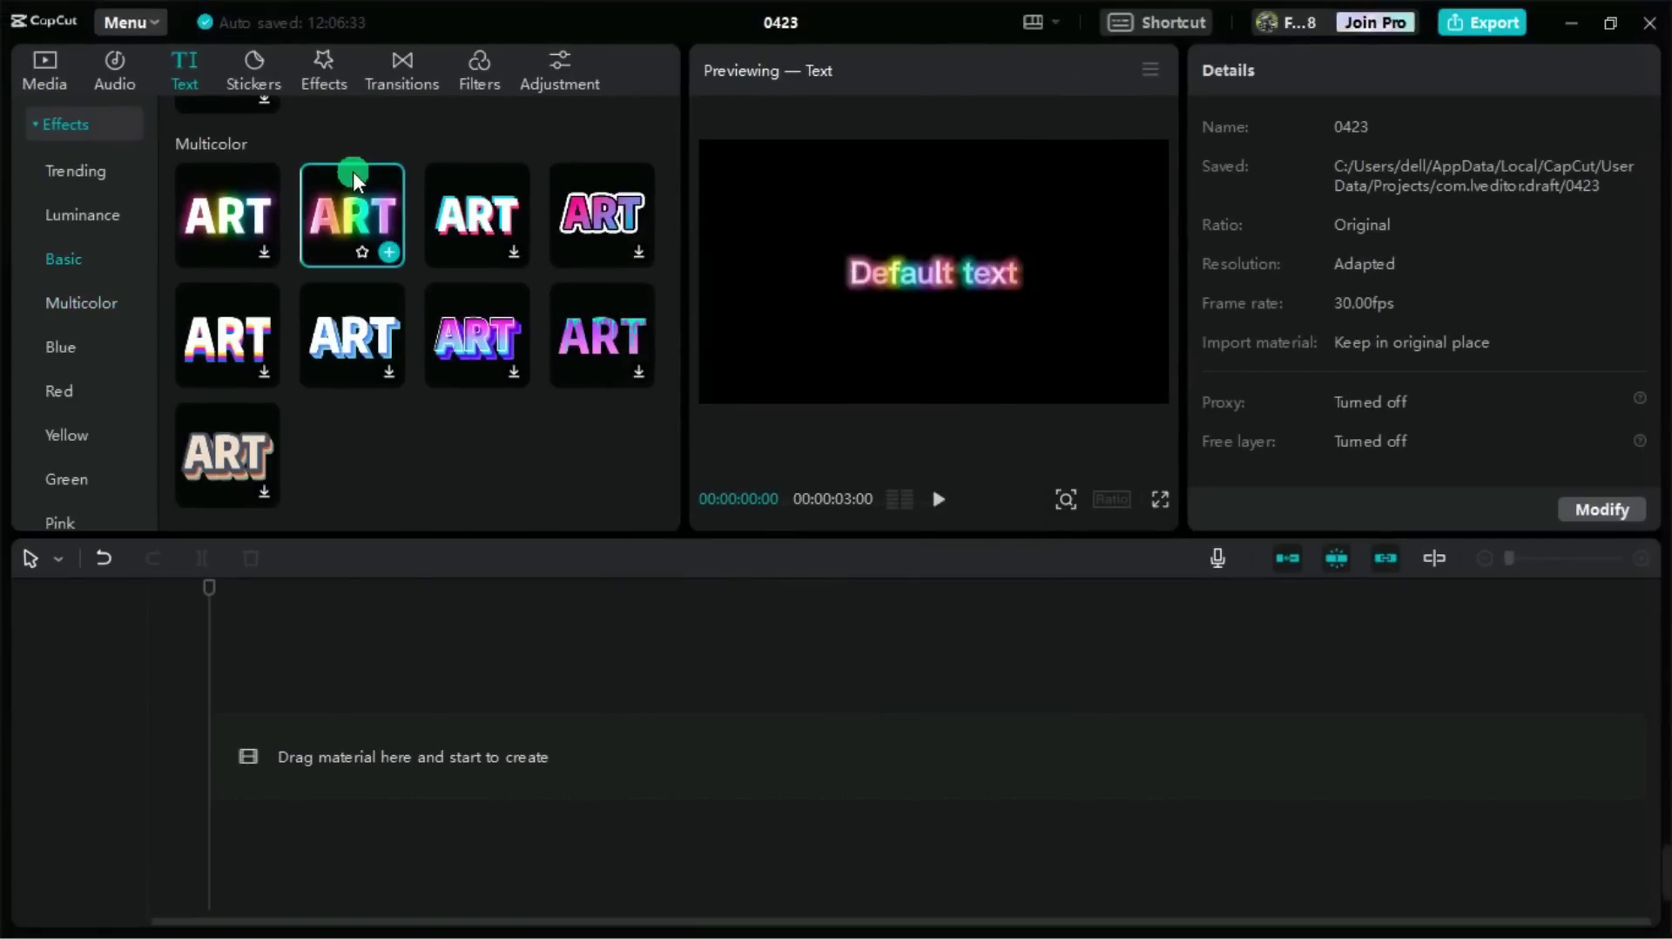
scroll(361, 254, up, 2)
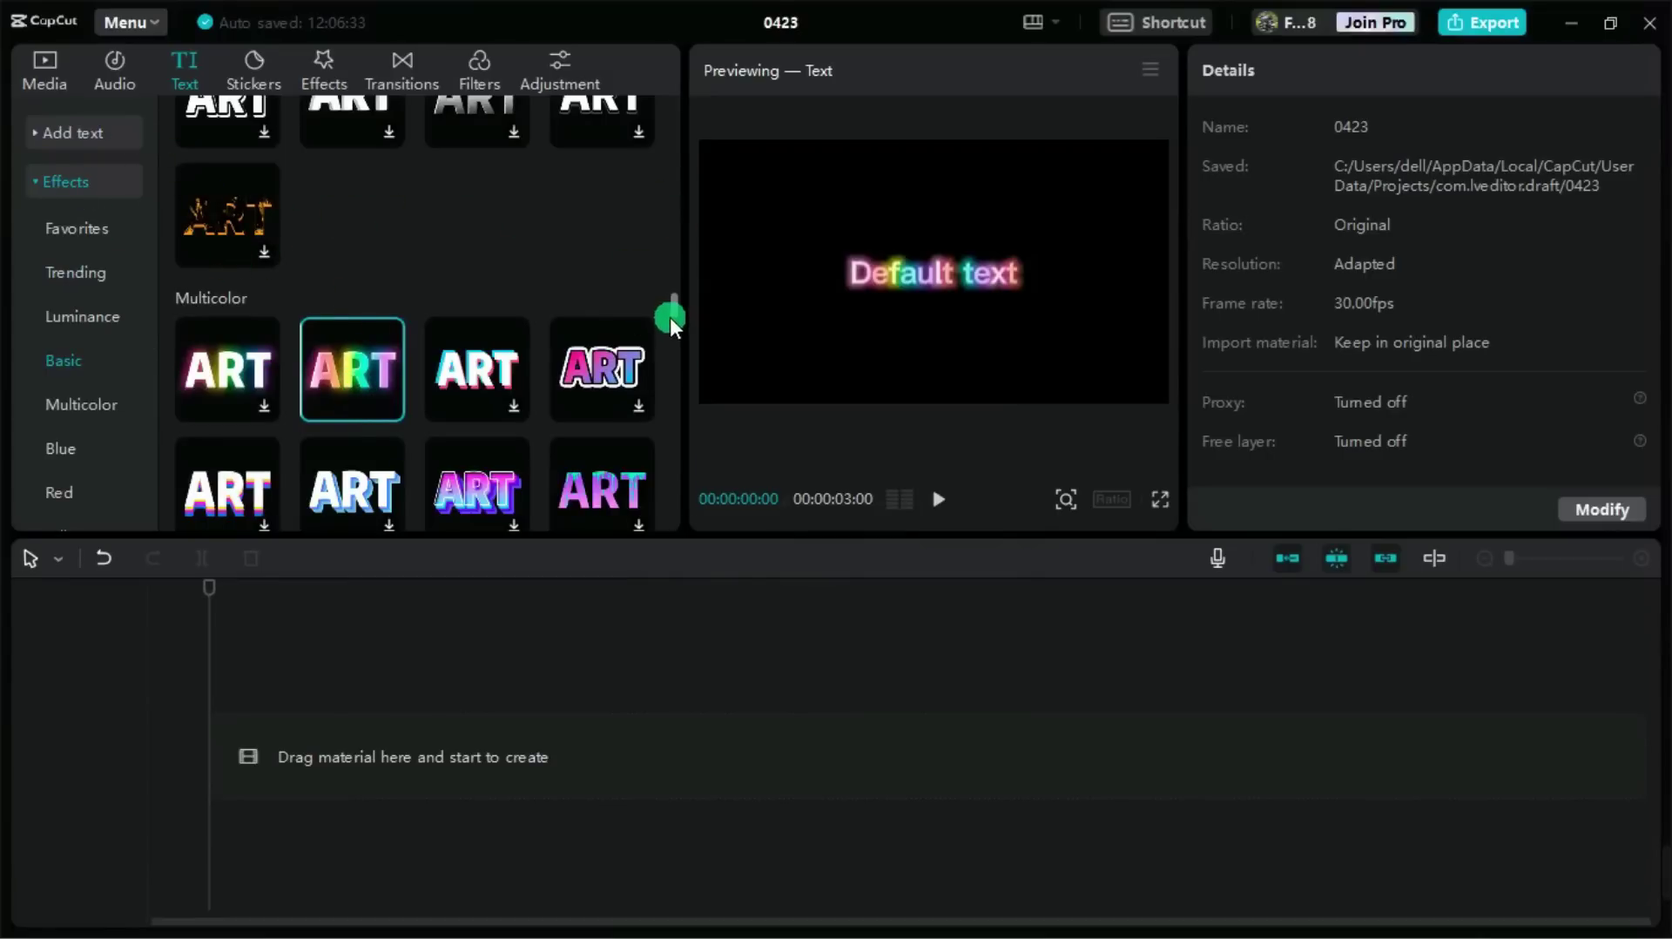
scroll(671, 316, up, 2)
scroll(679, 238, up, 10)
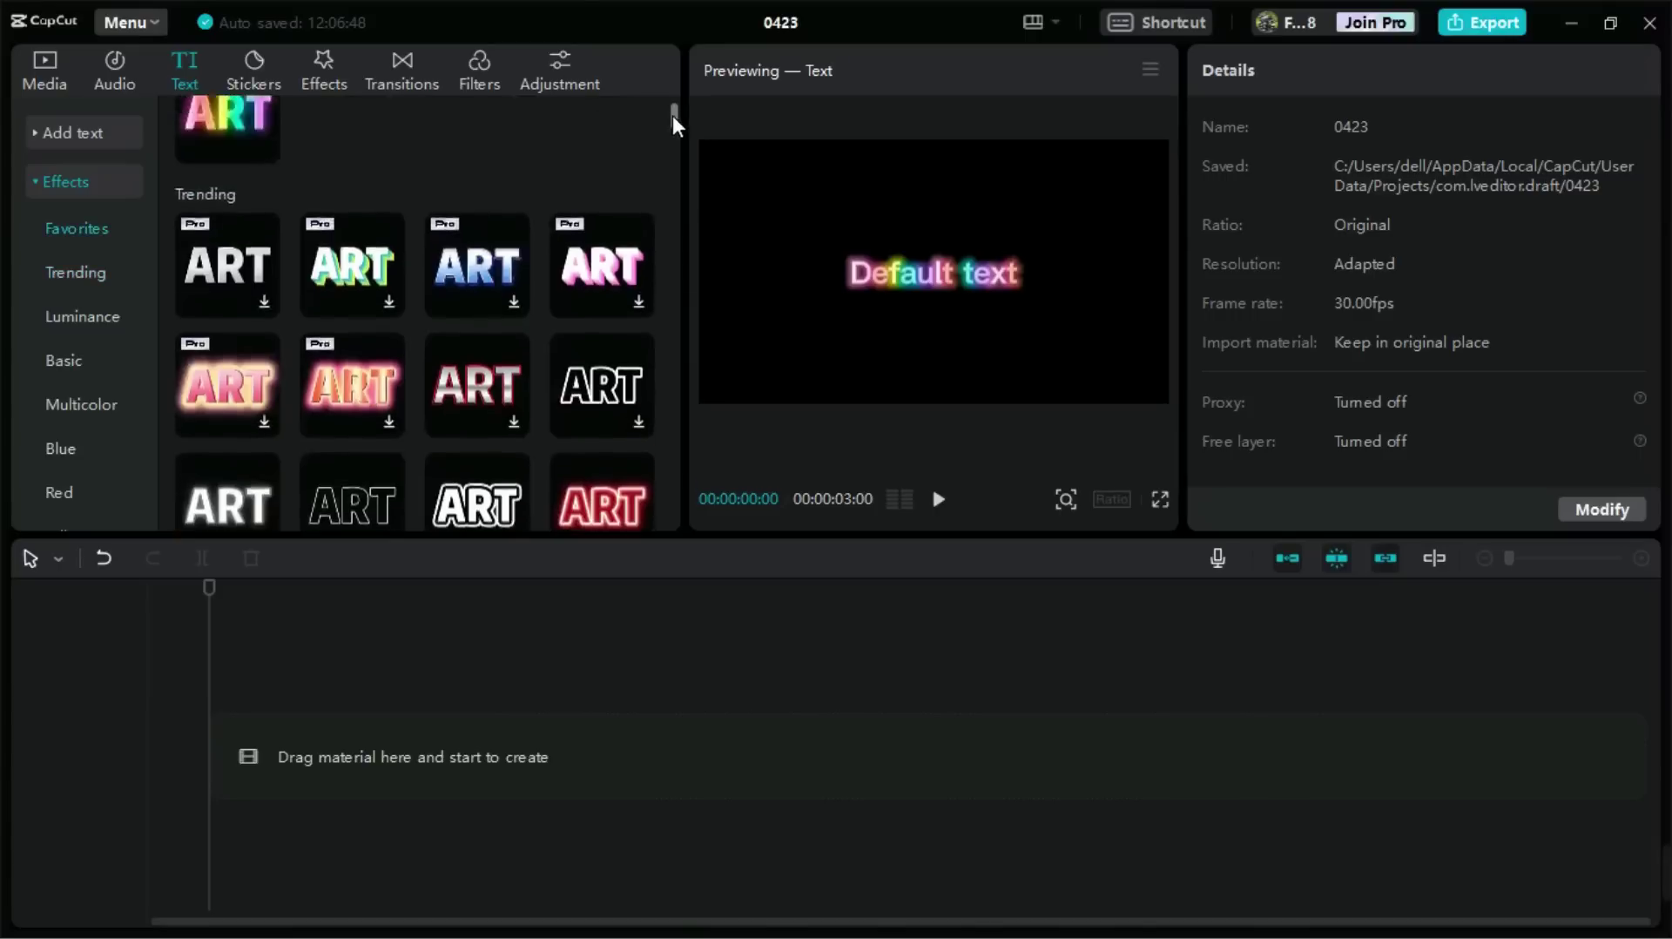
mouse_move(247, 198)
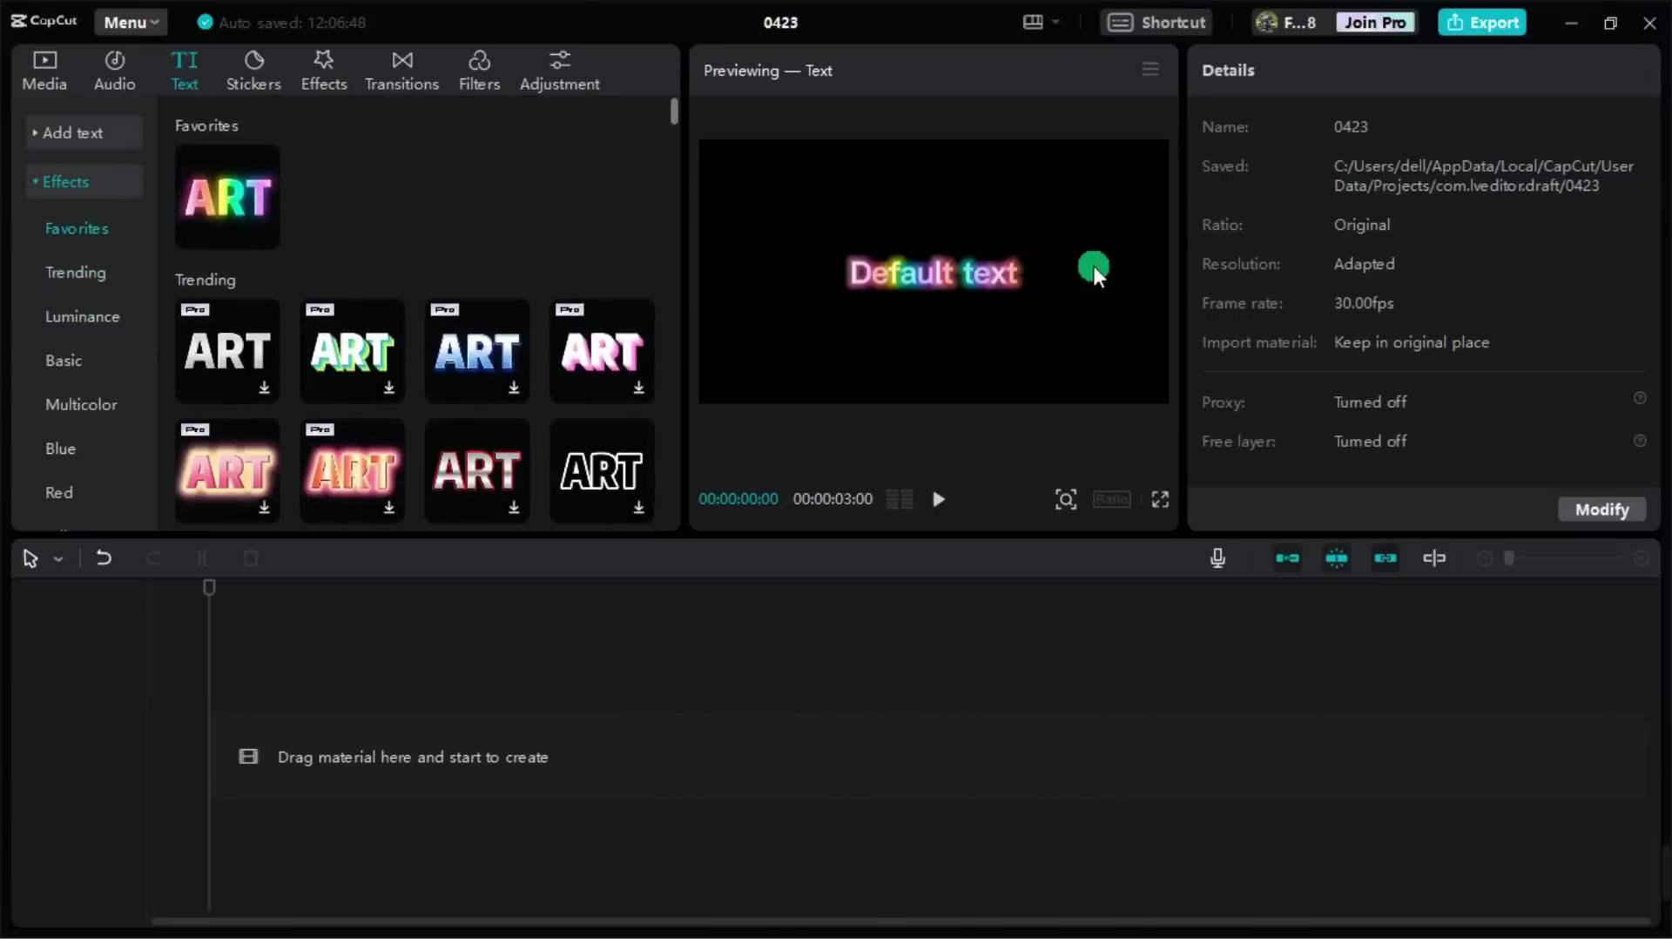
click(50, 76)
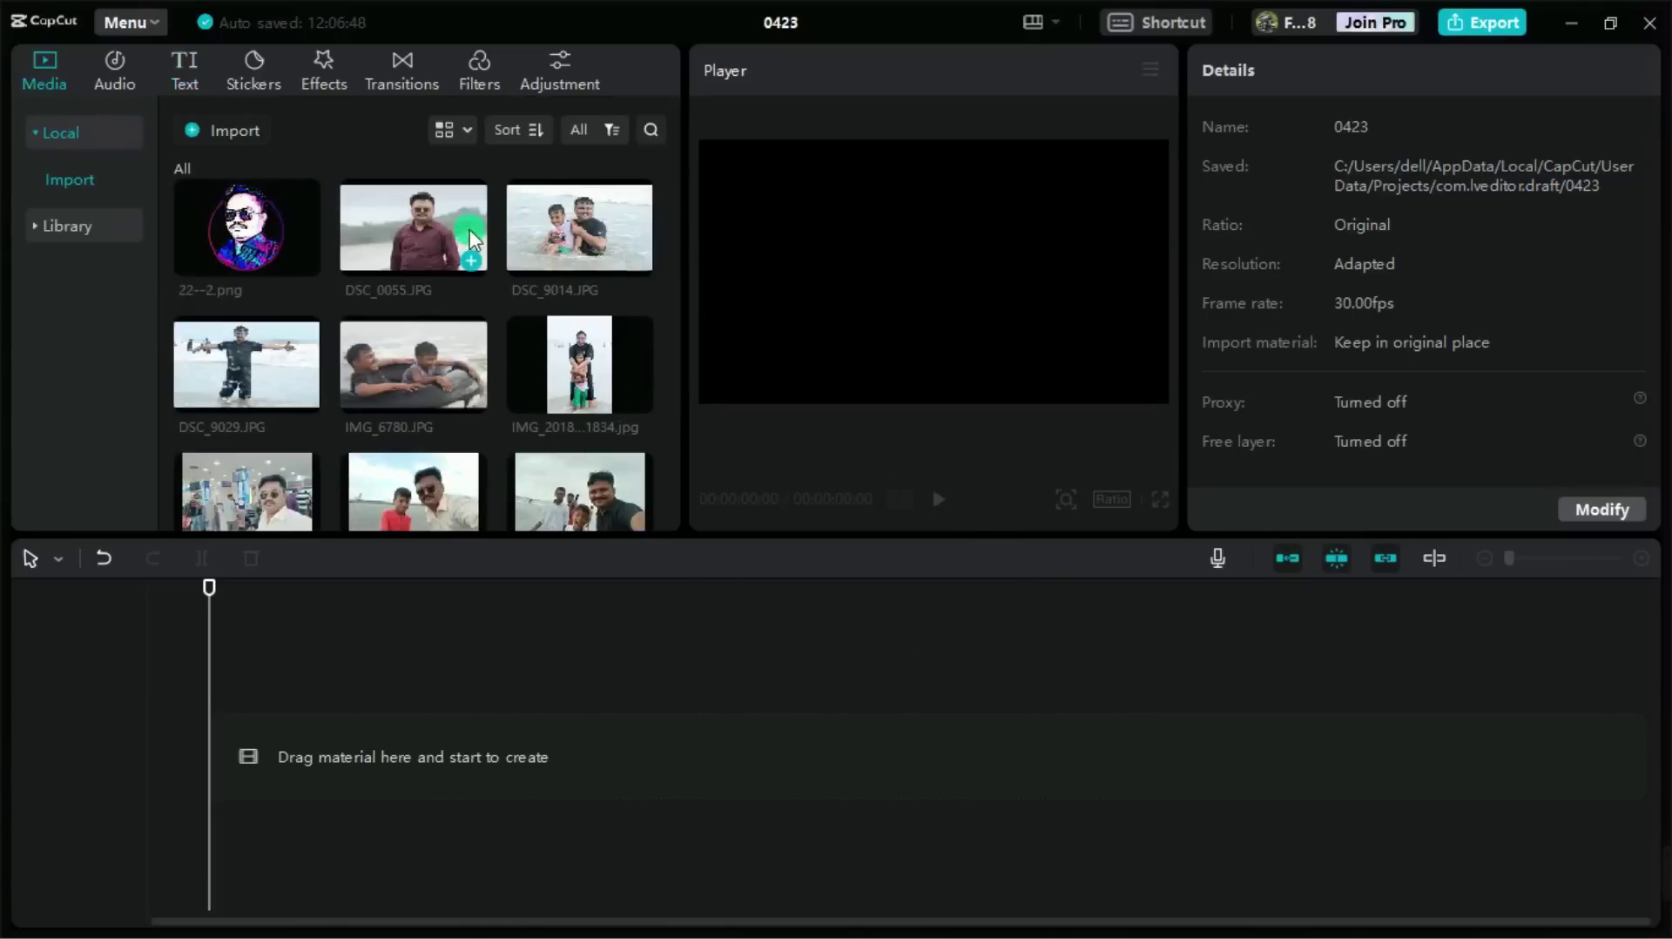
- Resize the panels and add DSC_0055, DSC_9014 and DSC_9029 to the timeline
mouse_move(442, 208)
mouse_down()
mouse_move(821, 817)
mouse_move(496, 761)
mouse_move(522, 392)
mouse_move(413, 231)
mouse_move(381, 691)
mouse_move(414, 761)
mouse_move(557, 190)
mouse_up()
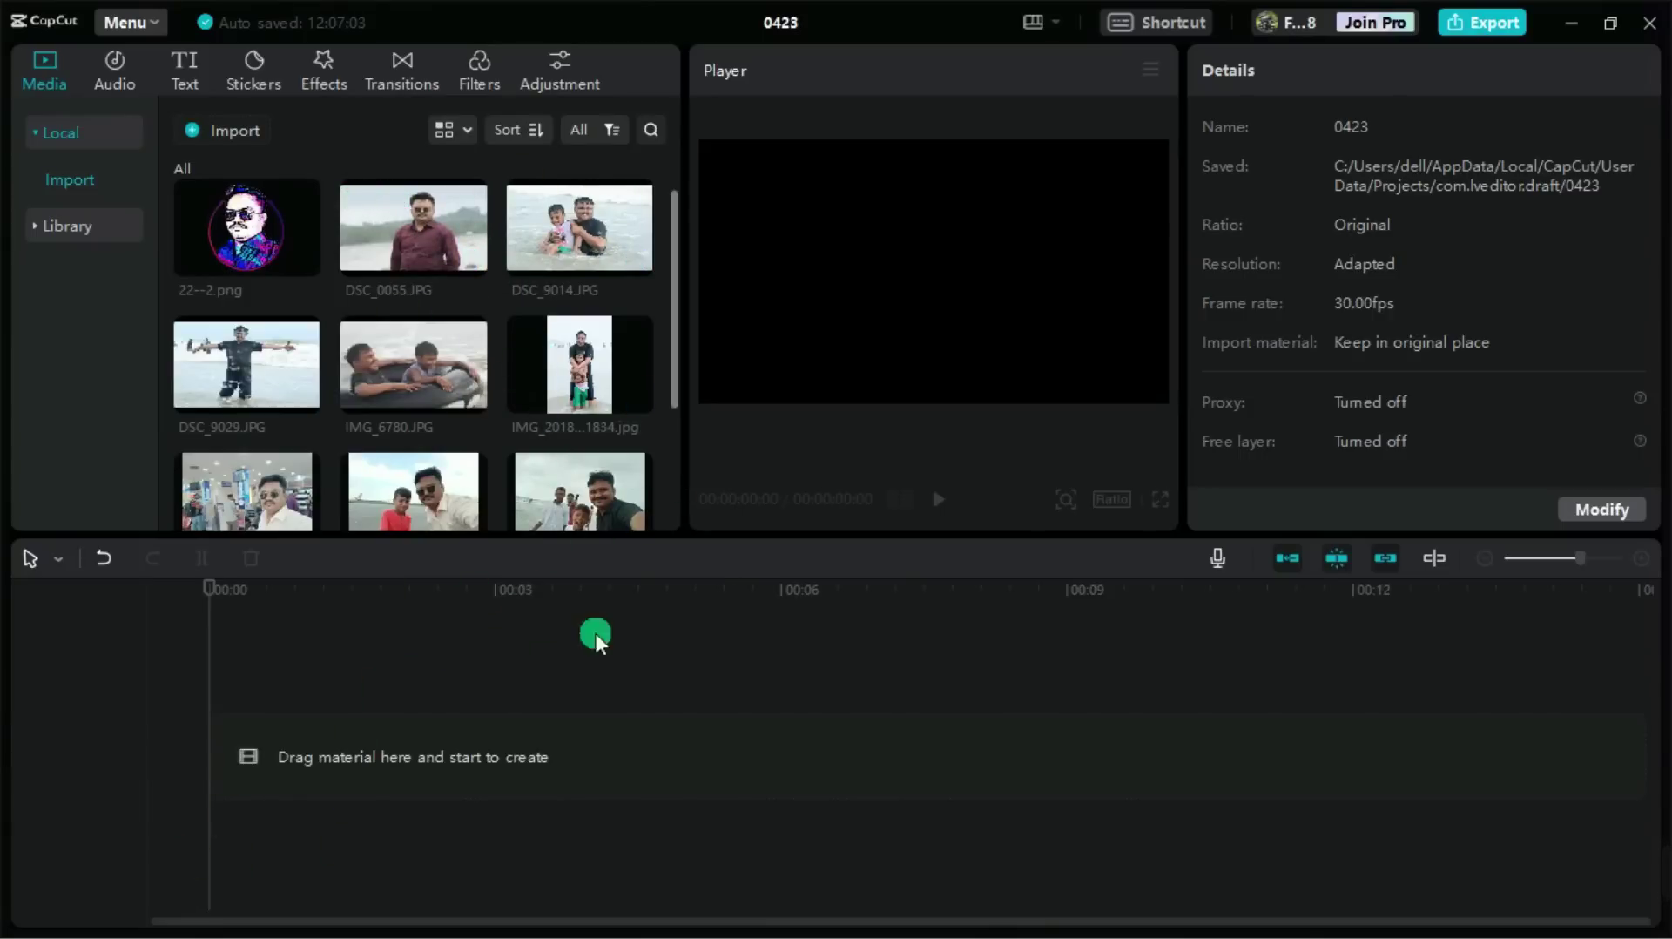
drag(398, 711, 310, 702)
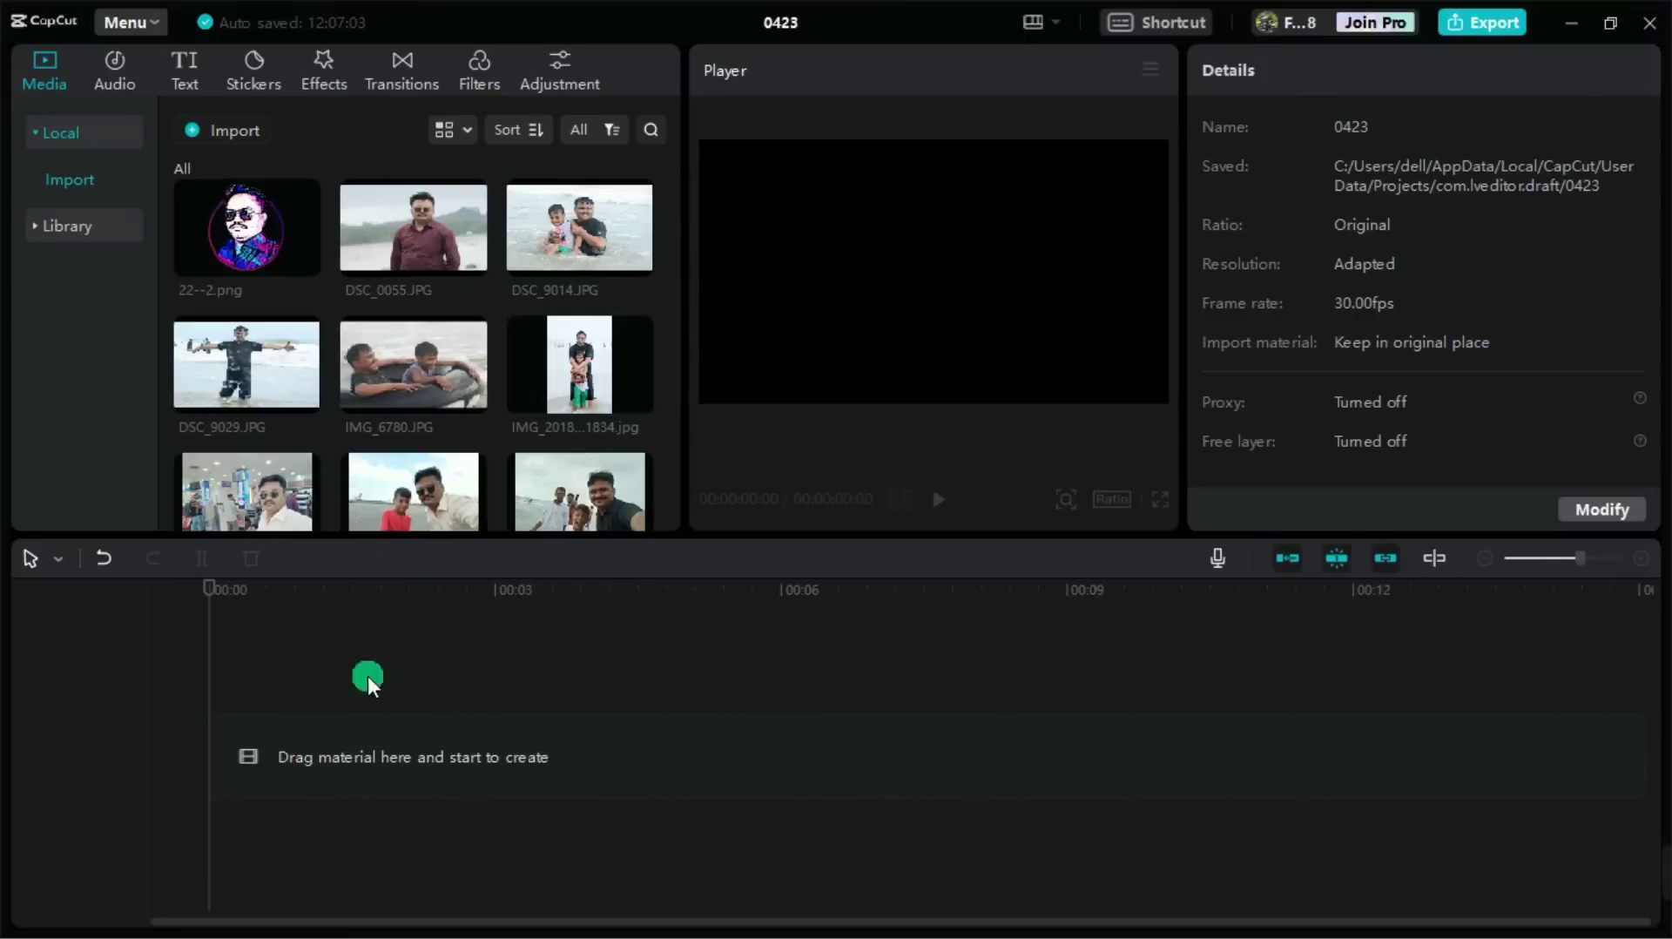
mouse_move(352, 766)
mouse_down()
mouse_move(515, 556)
mouse_move(389, 674)
mouse_up()
mouse_move(569, 702)
mouse_down()
mouse_move(530, 222)
mouse_move(394, 217)
mouse_move(648, 229)
mouse_move(422, 221)
mouse_up()
click(462, 258)
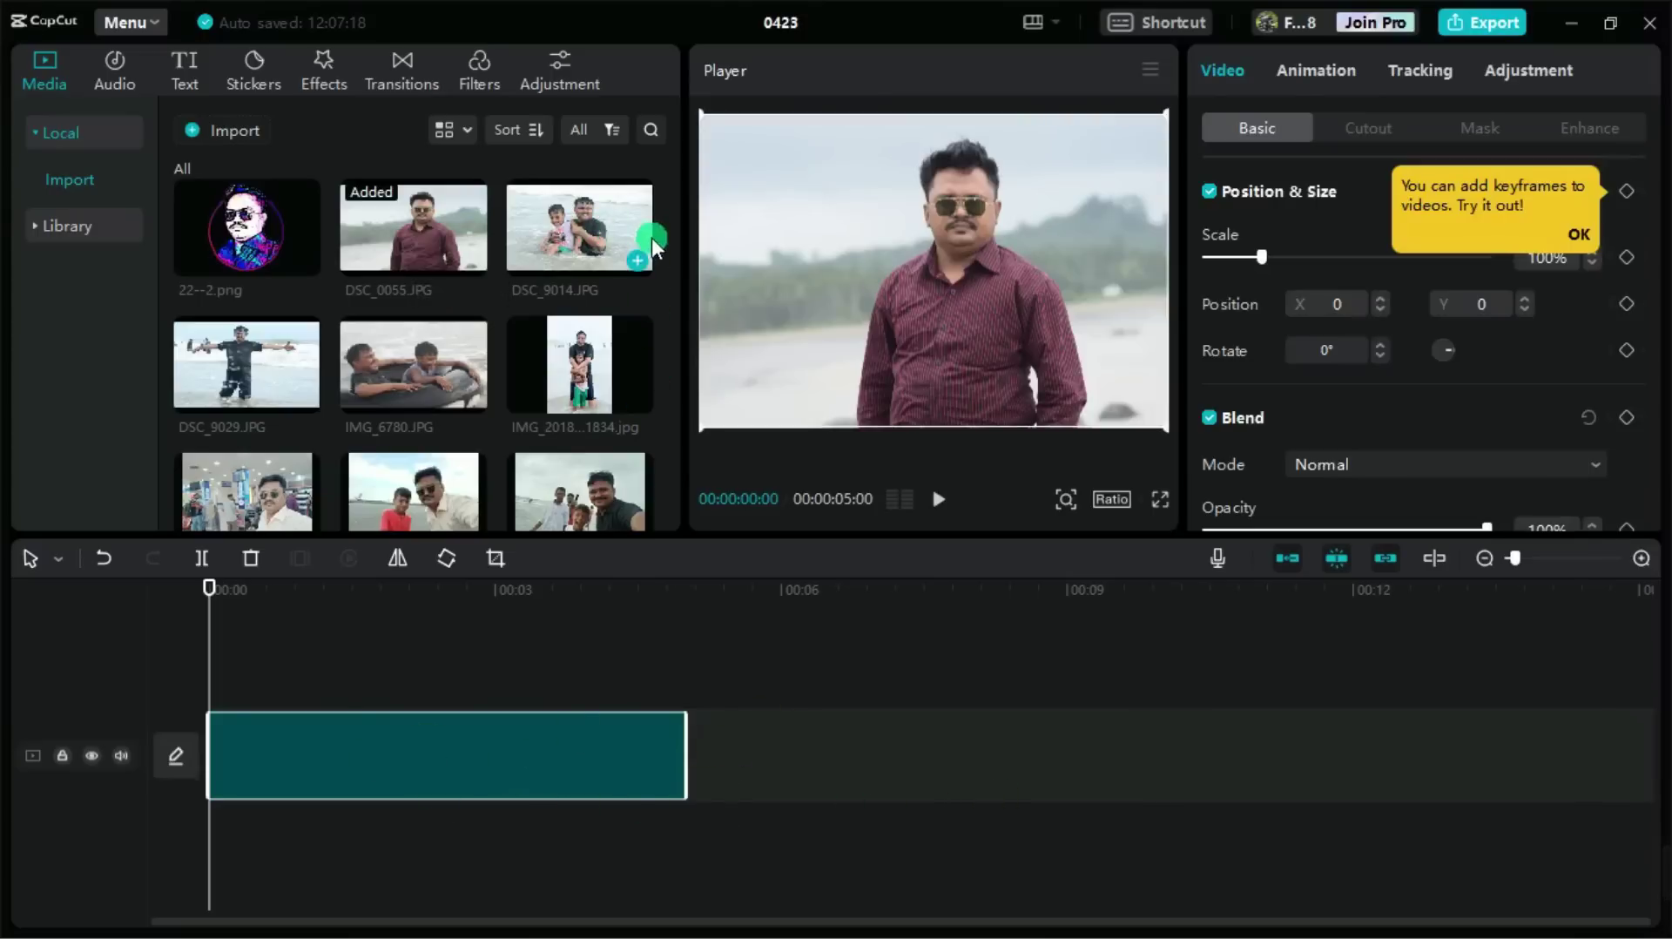
click(639, 261)
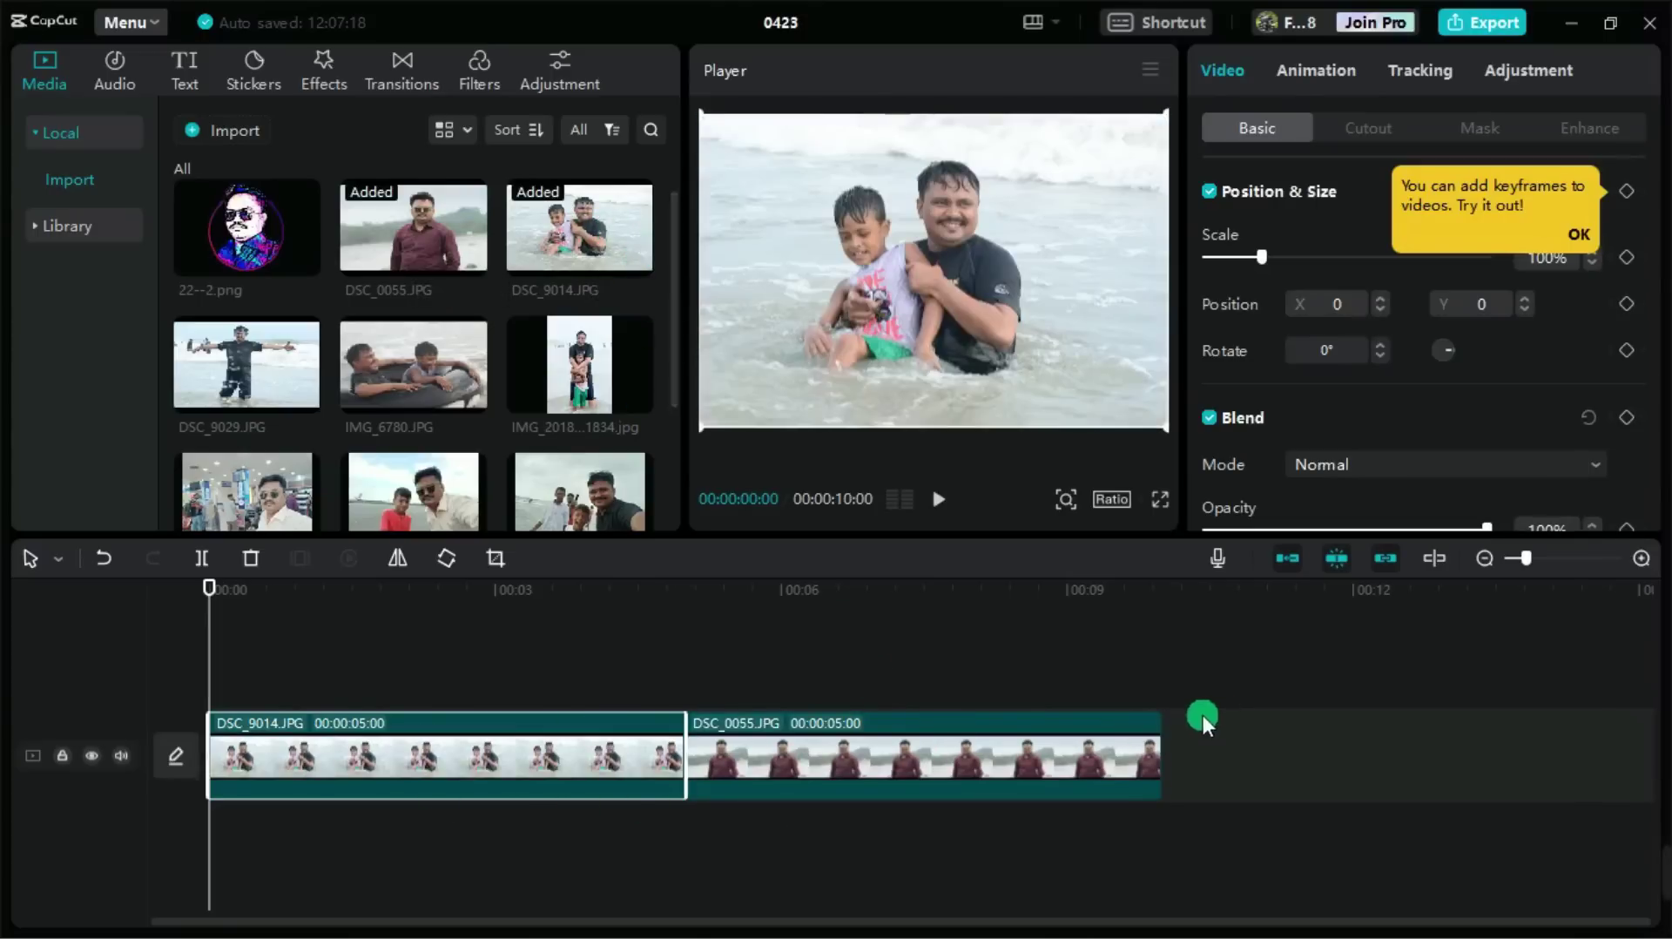
click(316, 403)
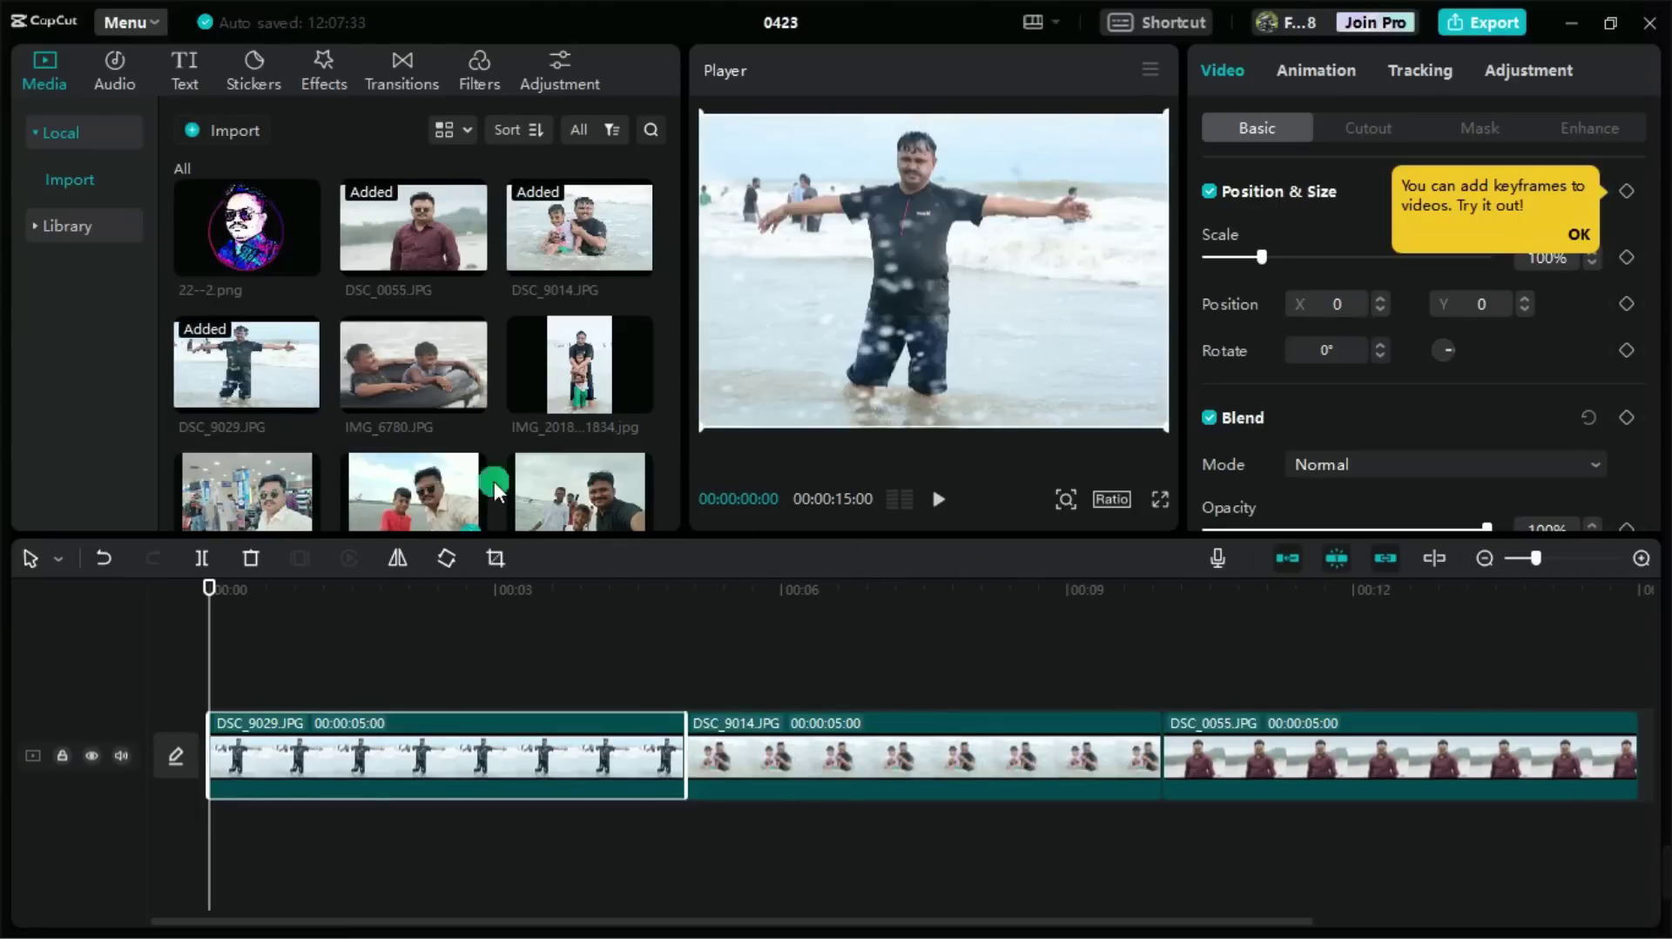
- Preview the man-and-boy selfie and add IMG20180903142424.jpg at the timeline start
click(472, 521)
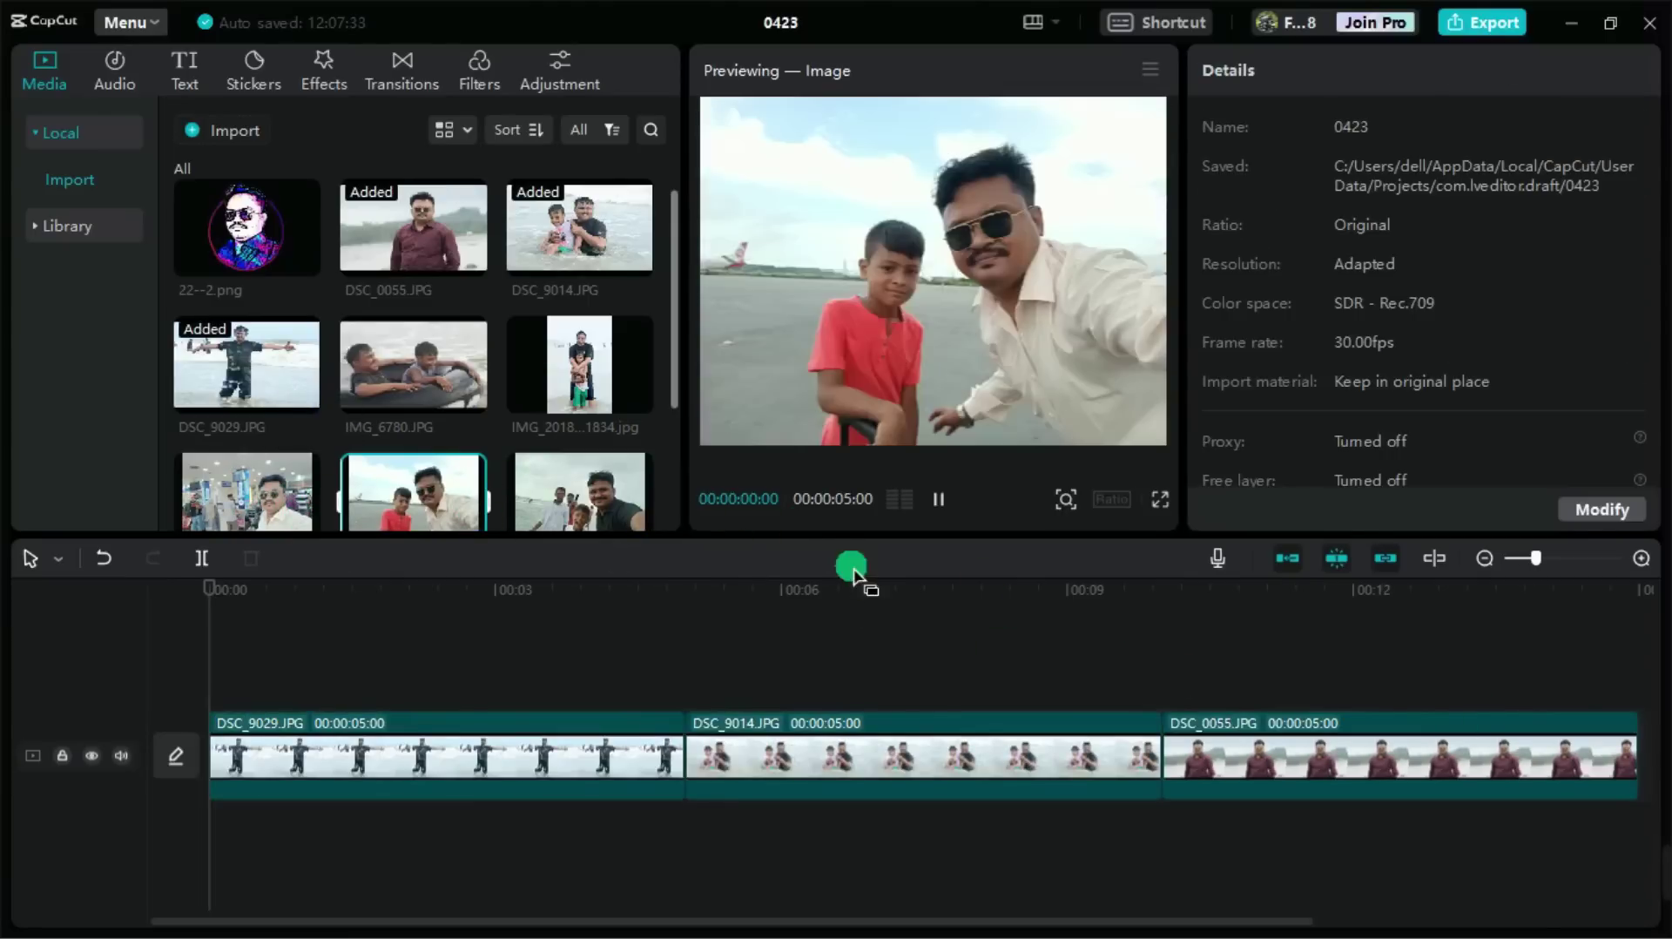
drag(678, 314, 683, 360)
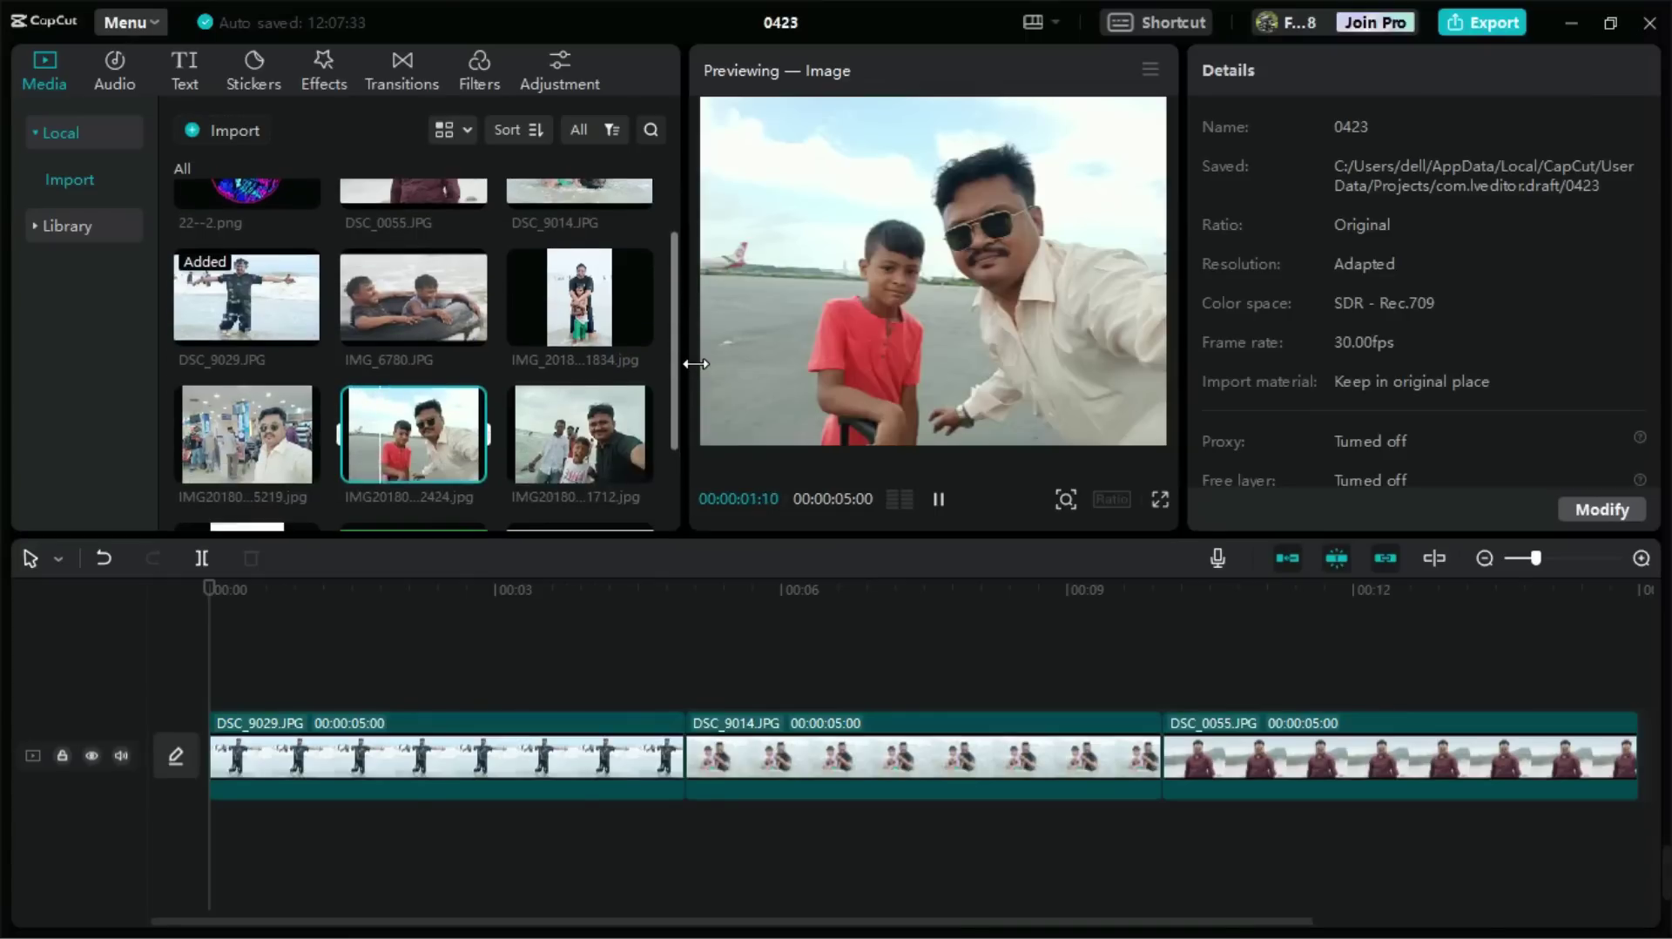
click(467, 463)
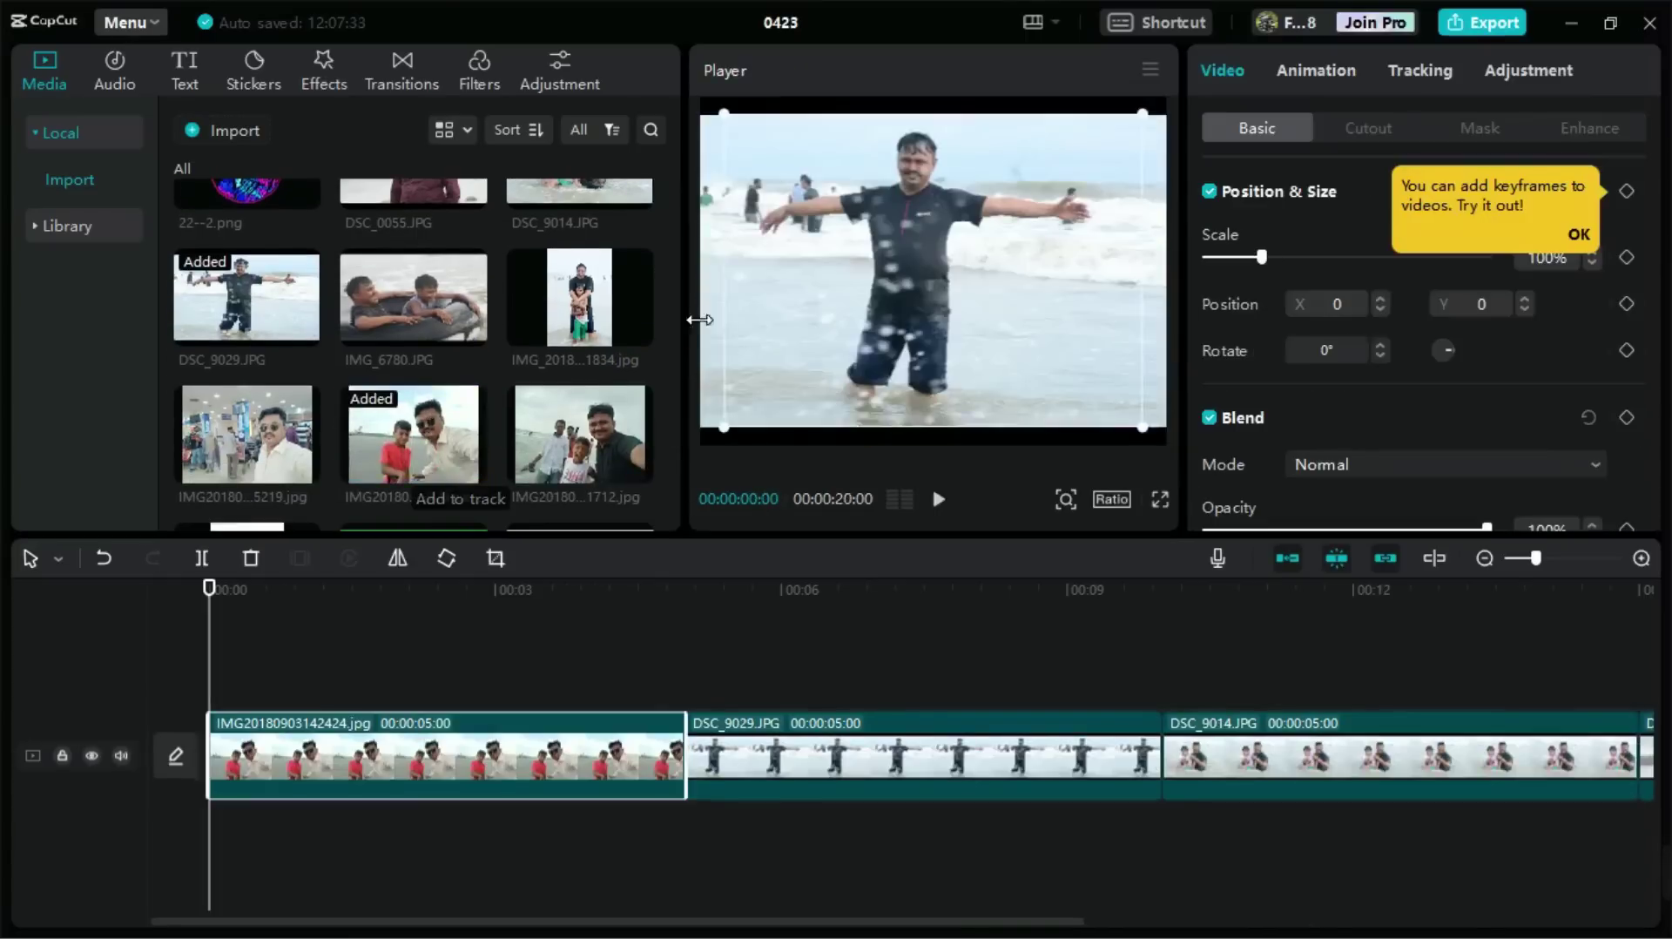
drag(672, 285, 670, 228)
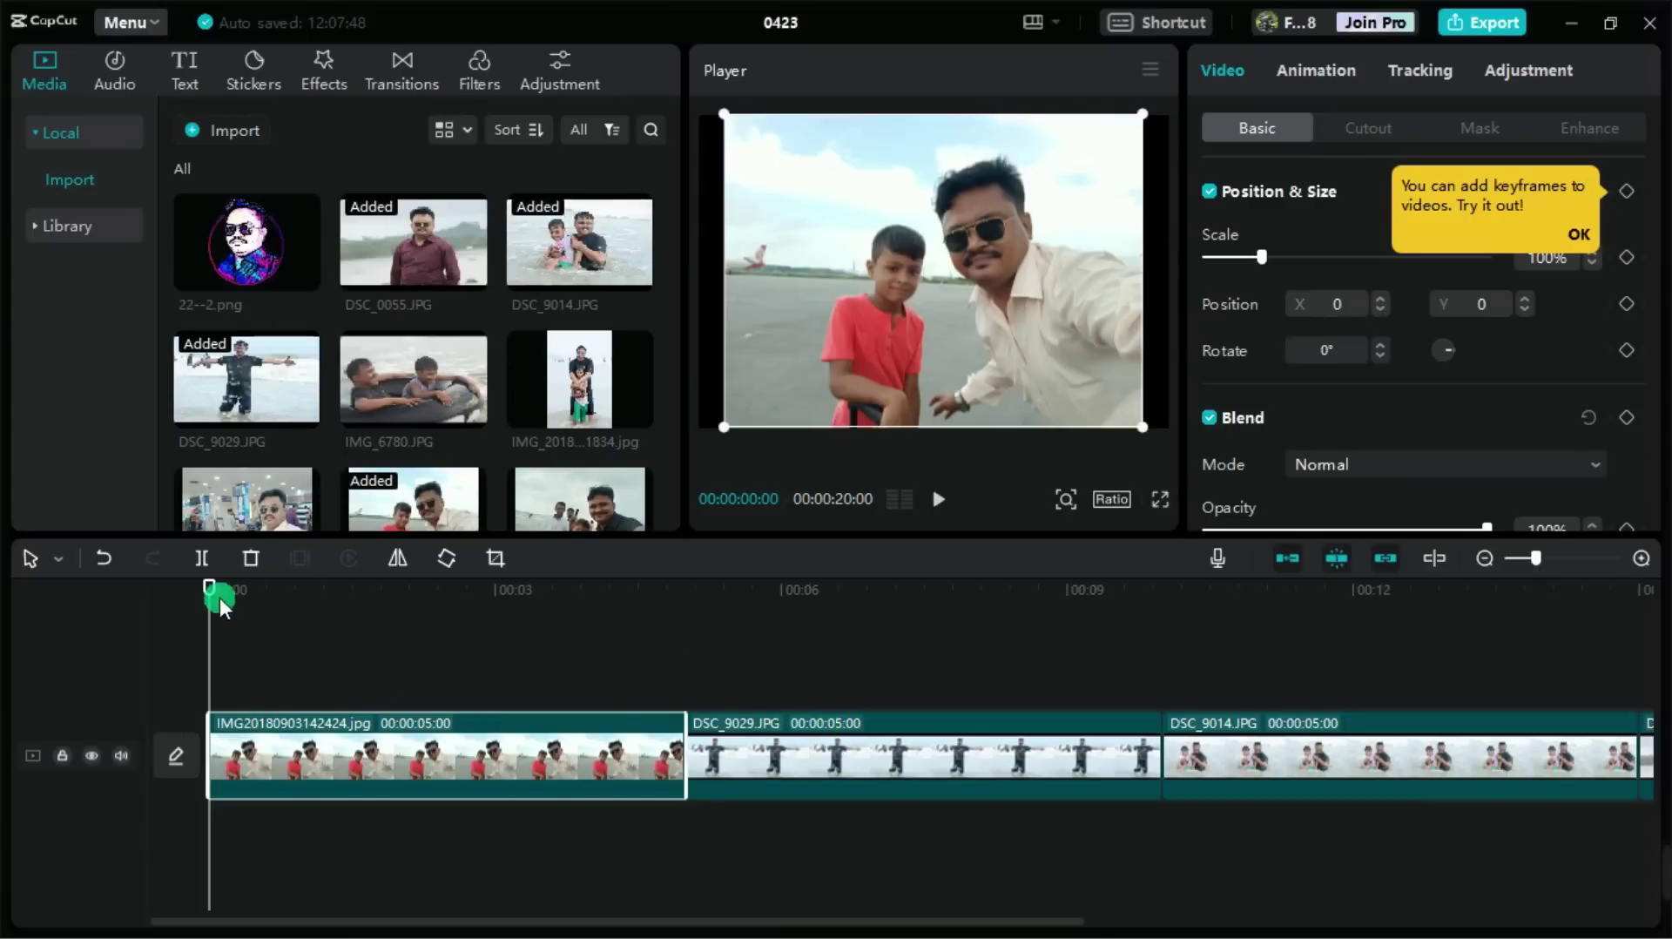
- Split IMG20180903142424.jpg at about 00:02 and delete its second piece
drag(222, 595, 425, 594)
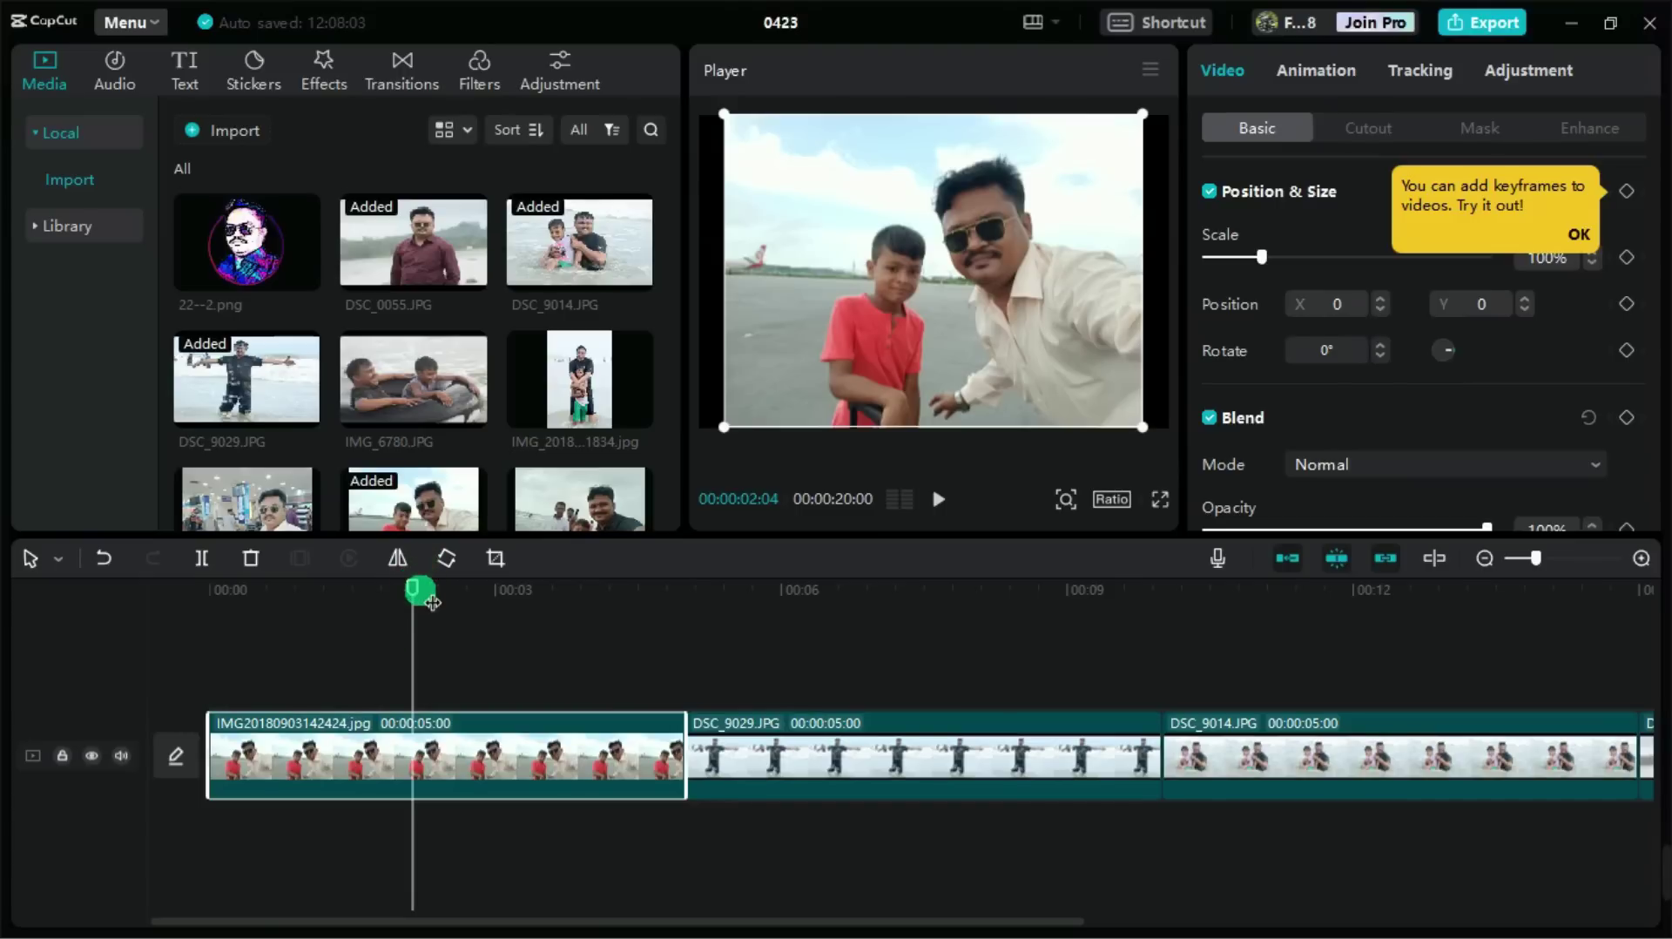
click(204, 562)
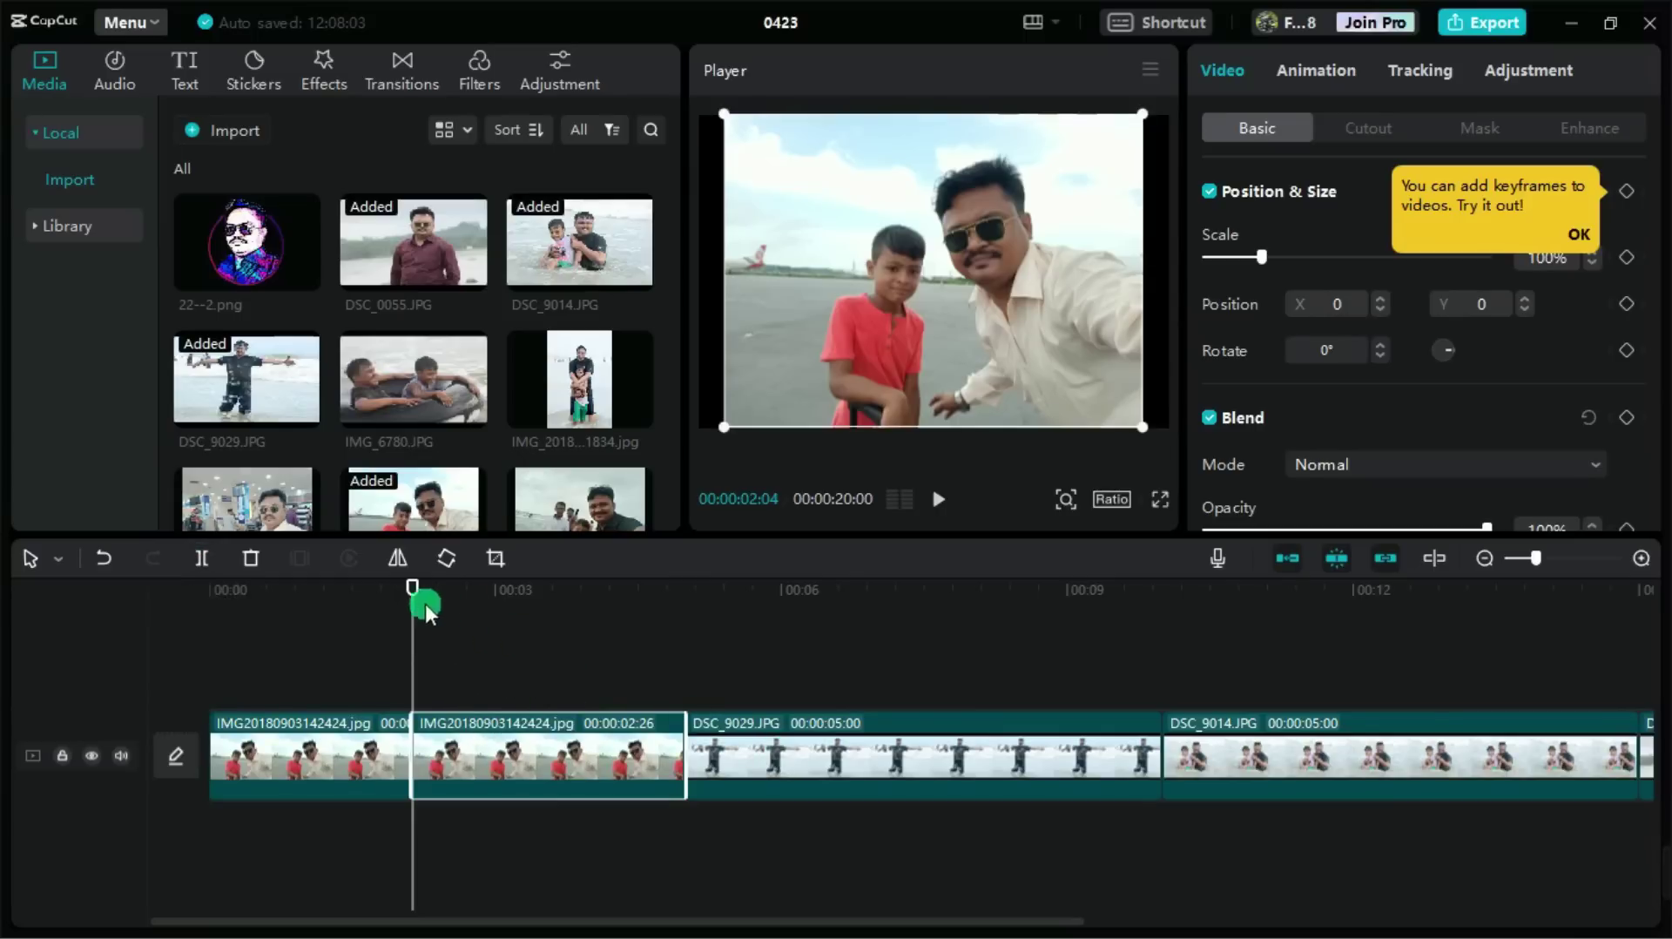
drag(427, 607, 289, 575)
click(670, 812)
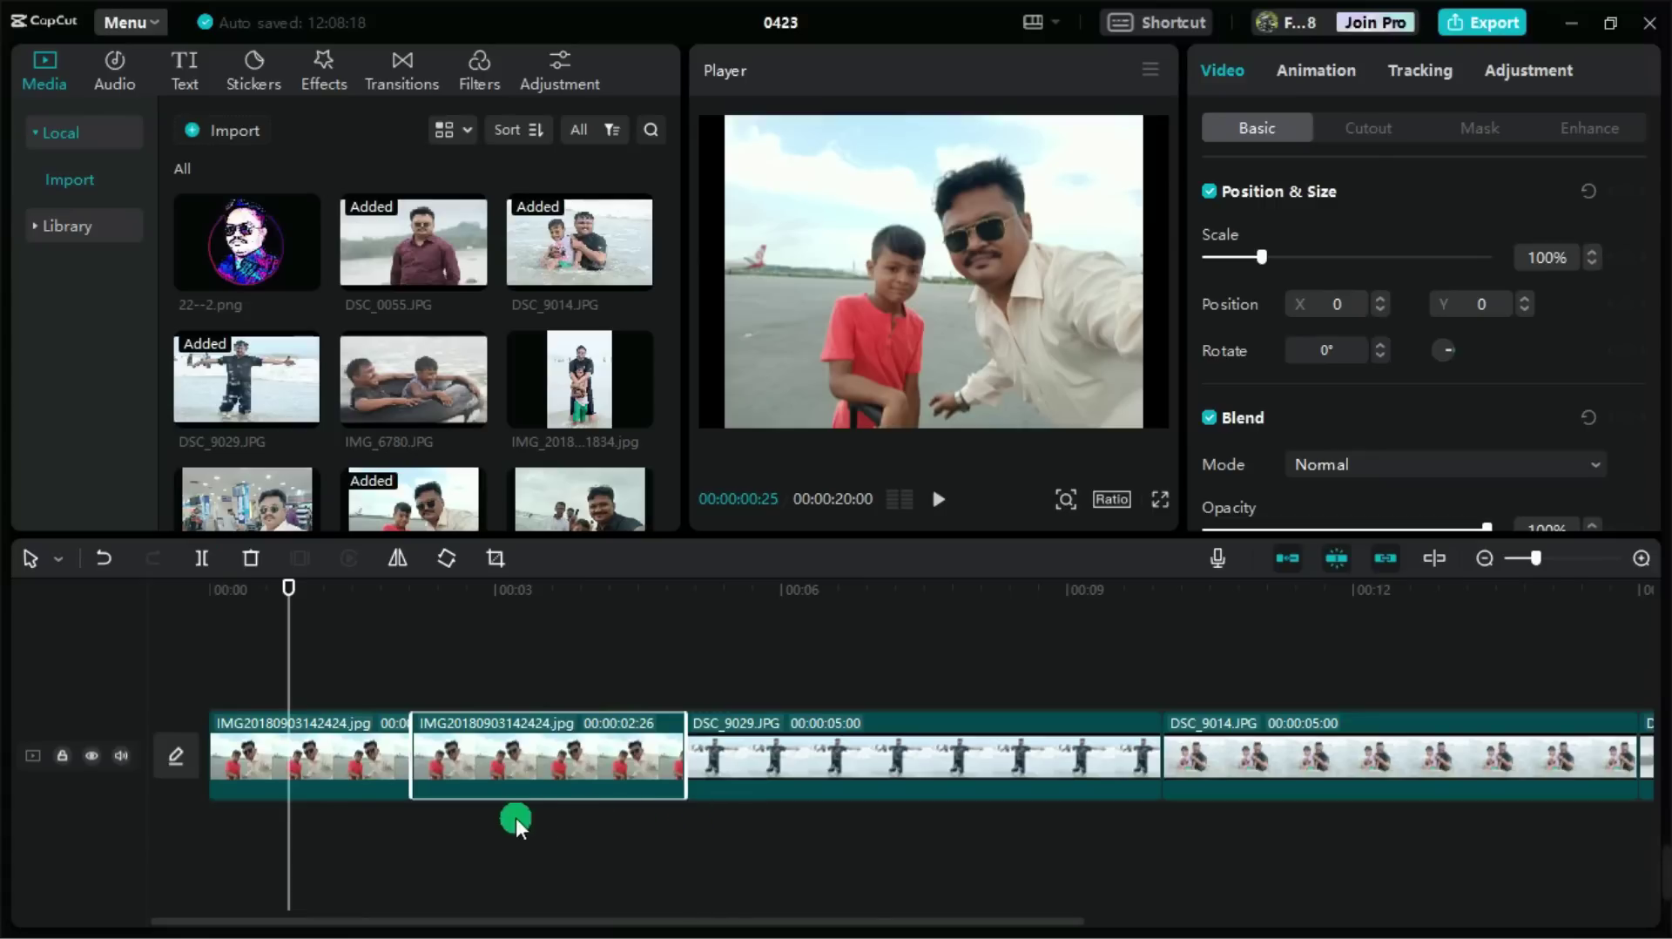
click(545, 764)
click(380, 762)
click(389, 753)
click(322, 750)
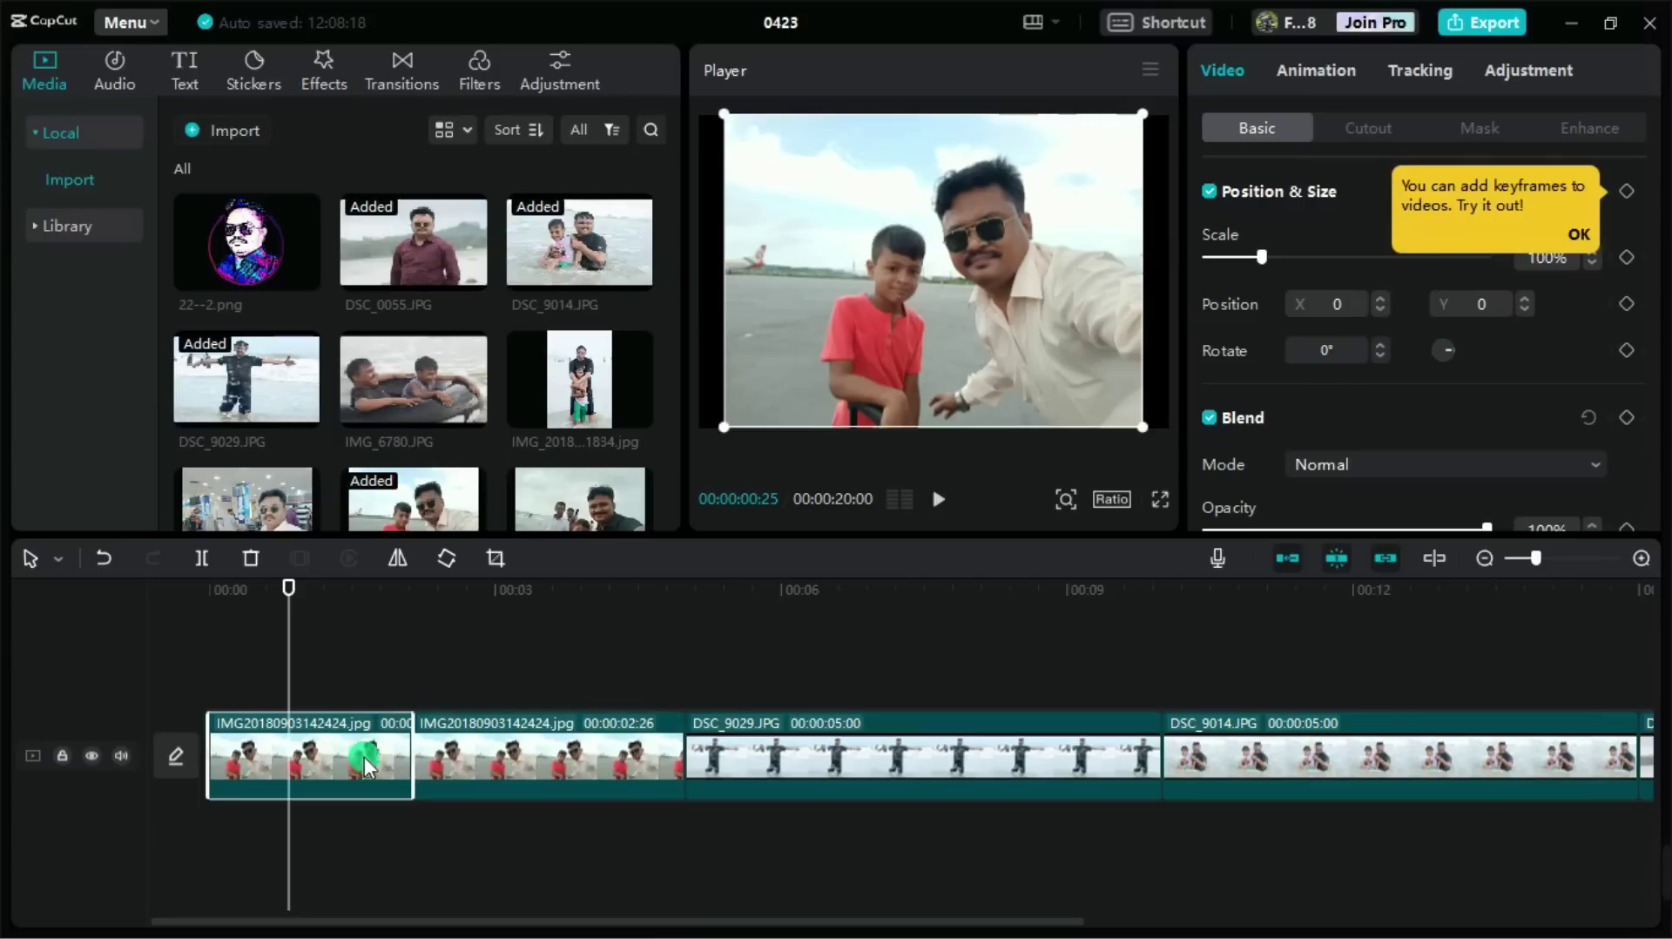
click(554, 755)
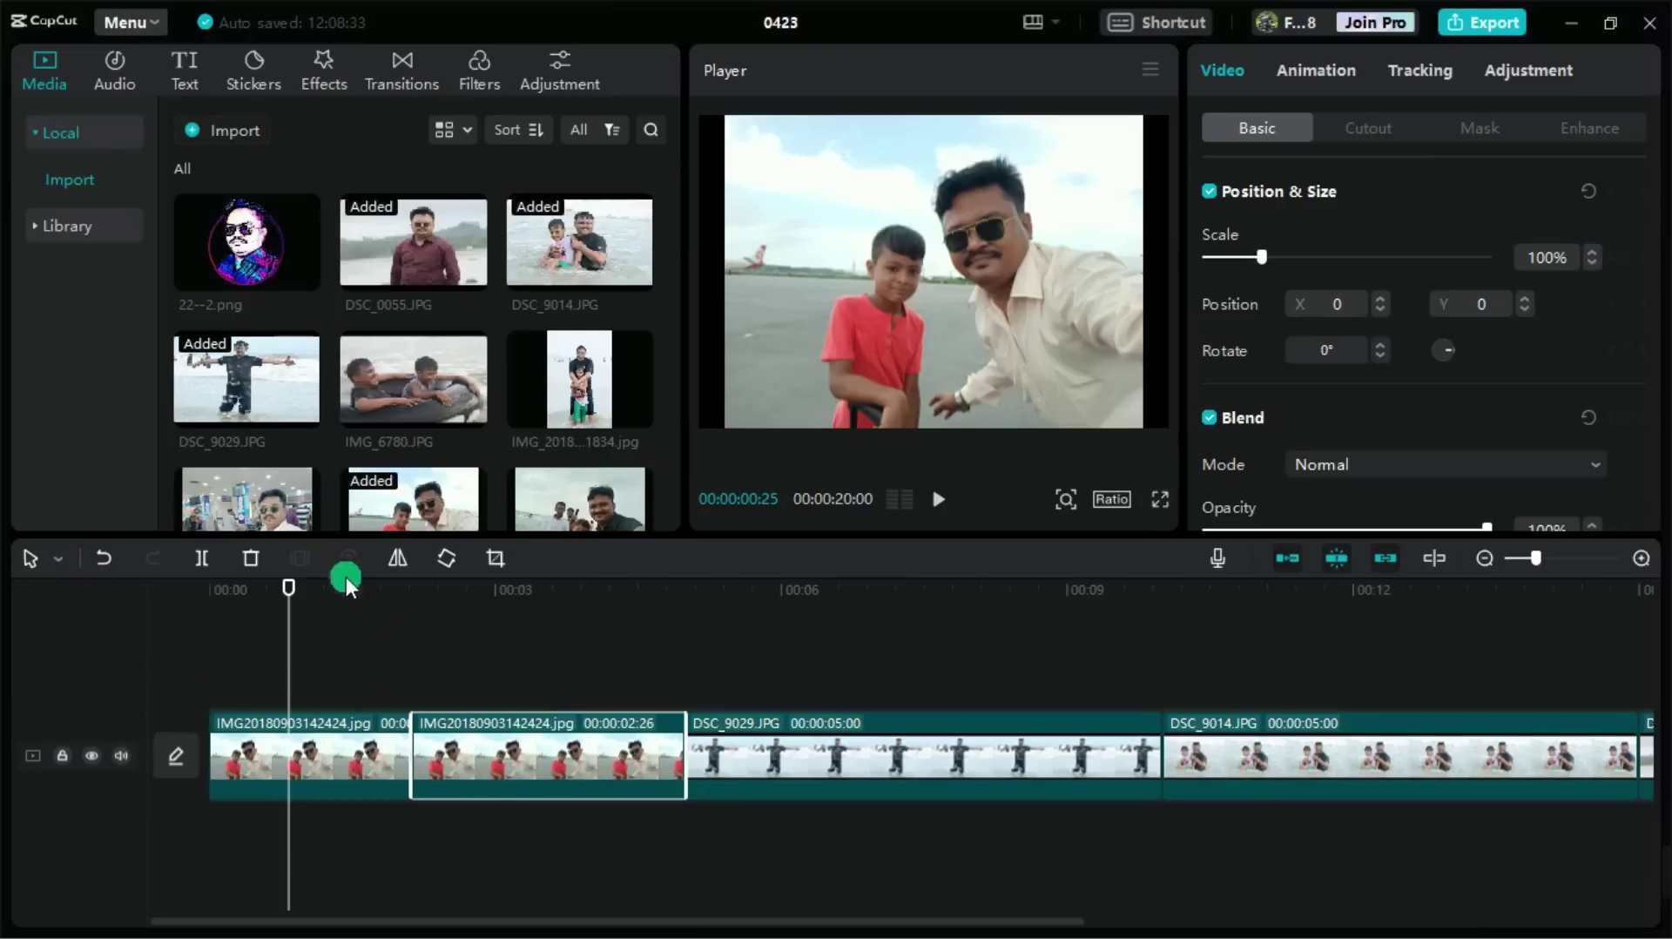
click(252, 557)
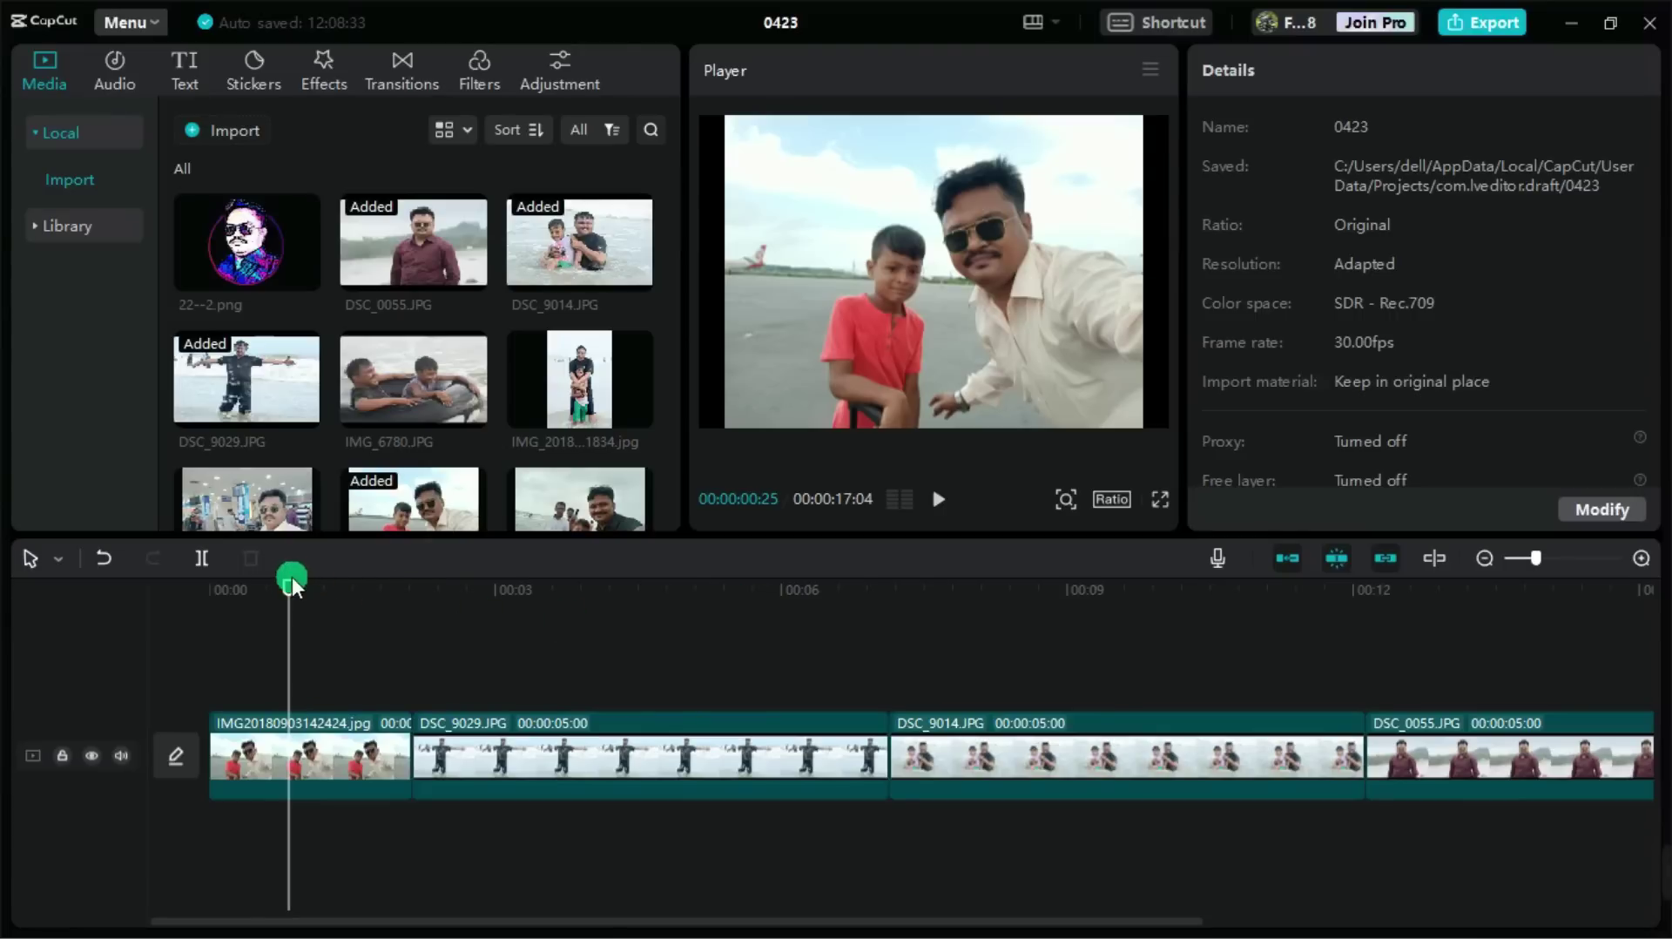
- Split DSC_9029 at about four seconds and delete its later part
drag(304, 591, 614, 578)
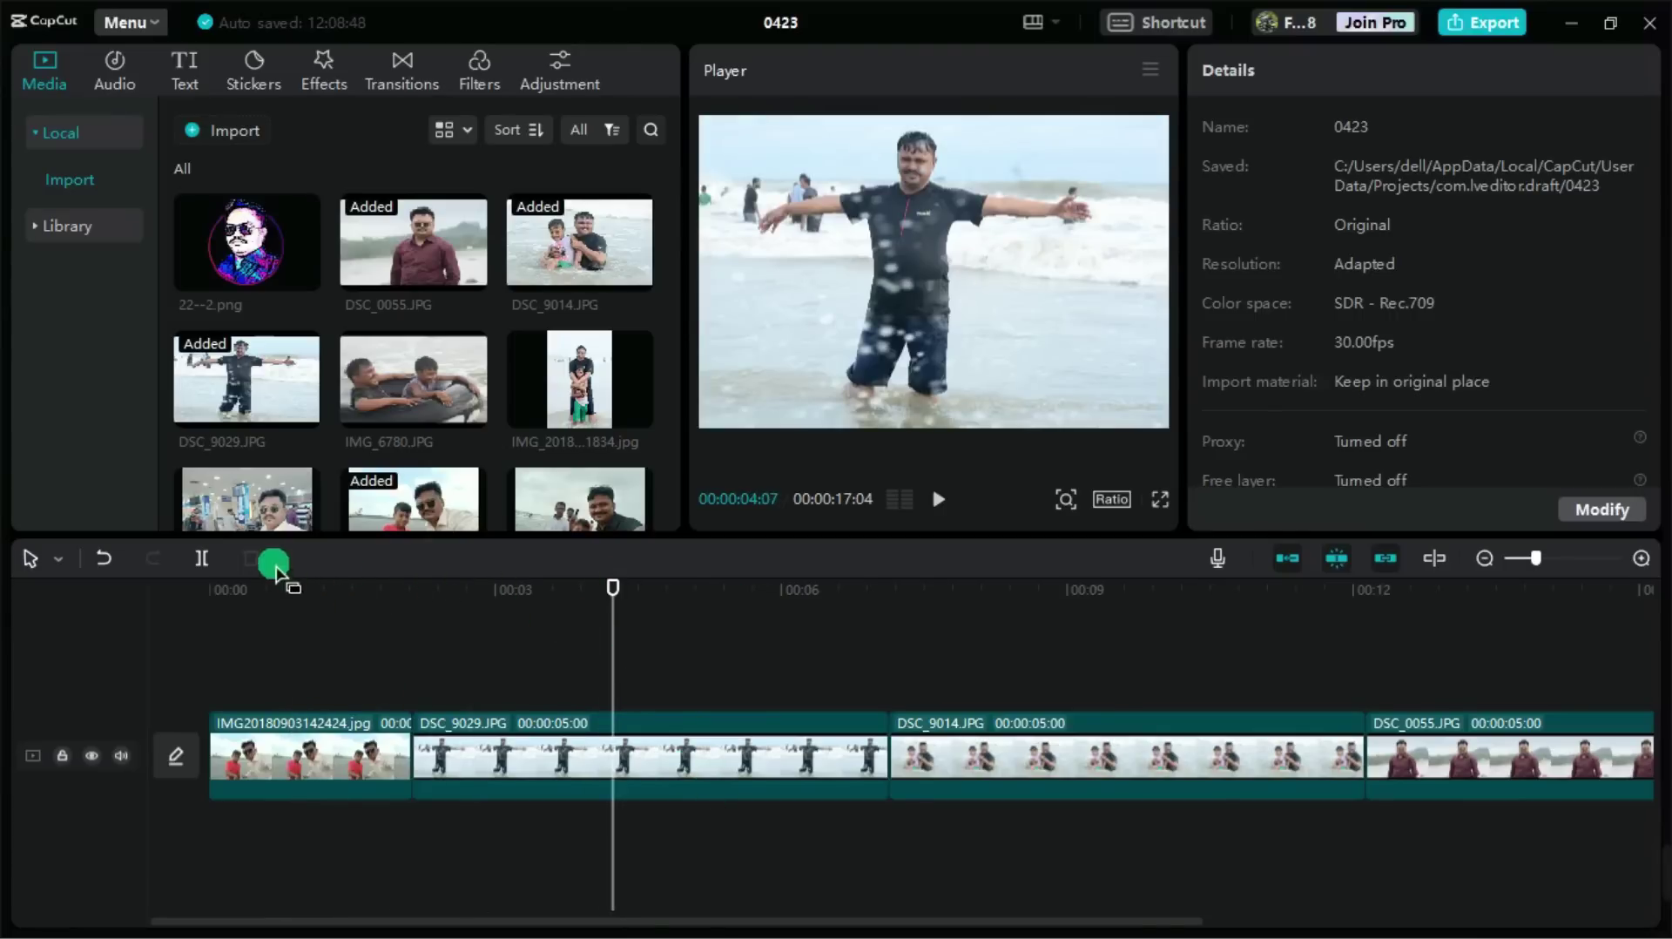
click(201, 560)
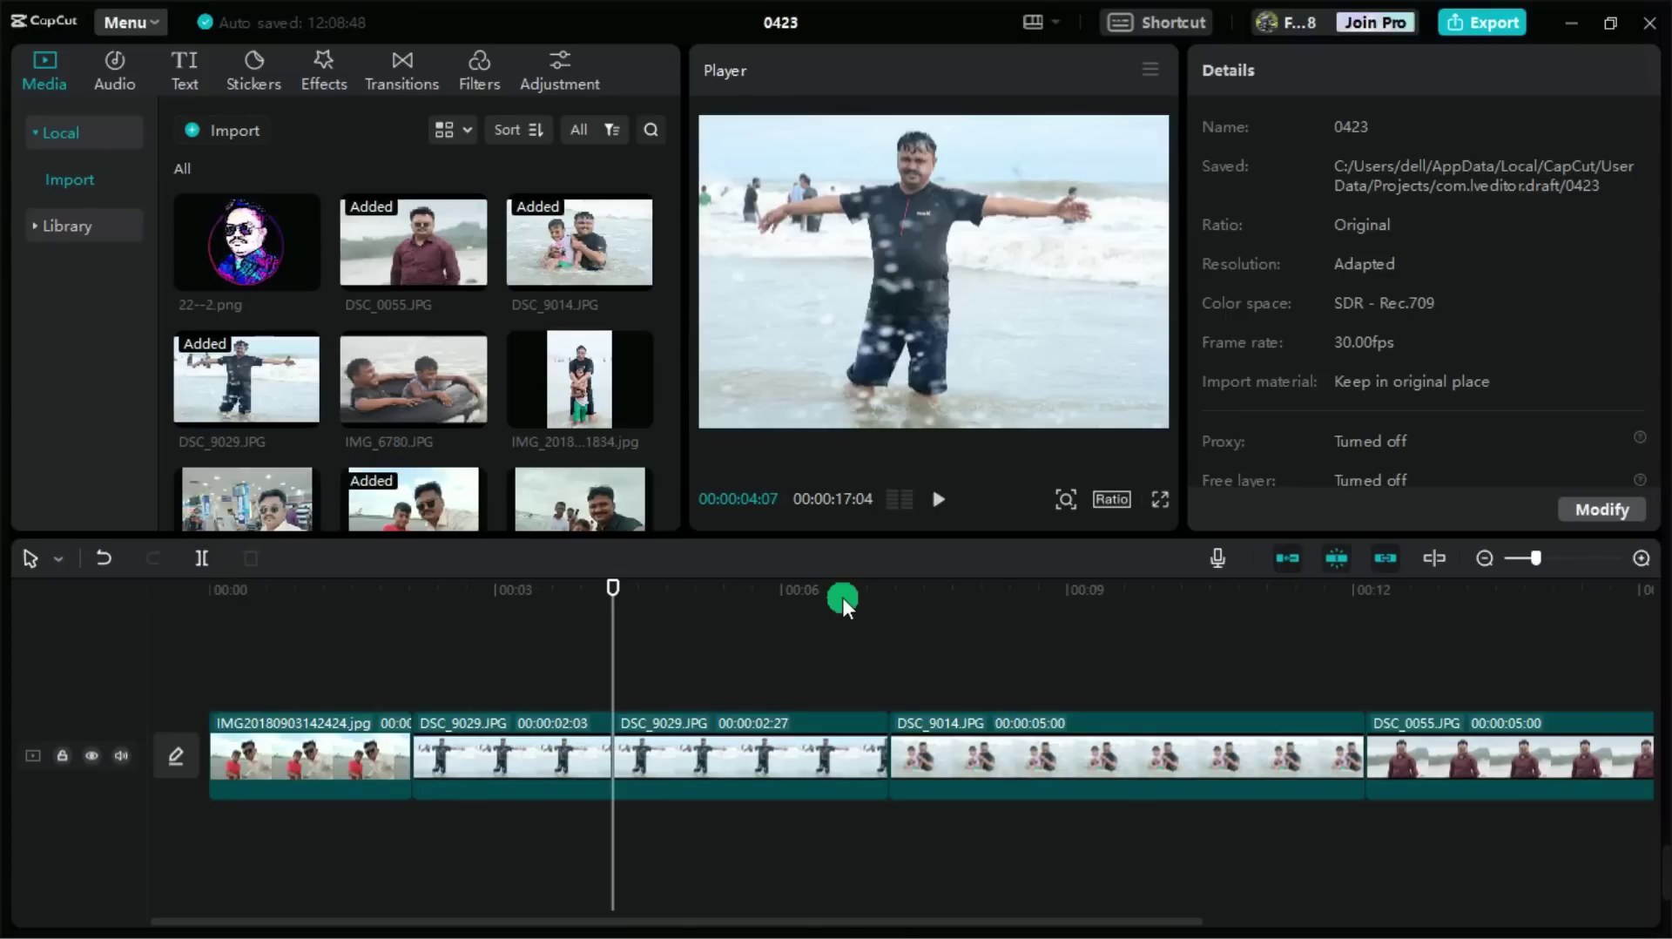
click(693, 735)
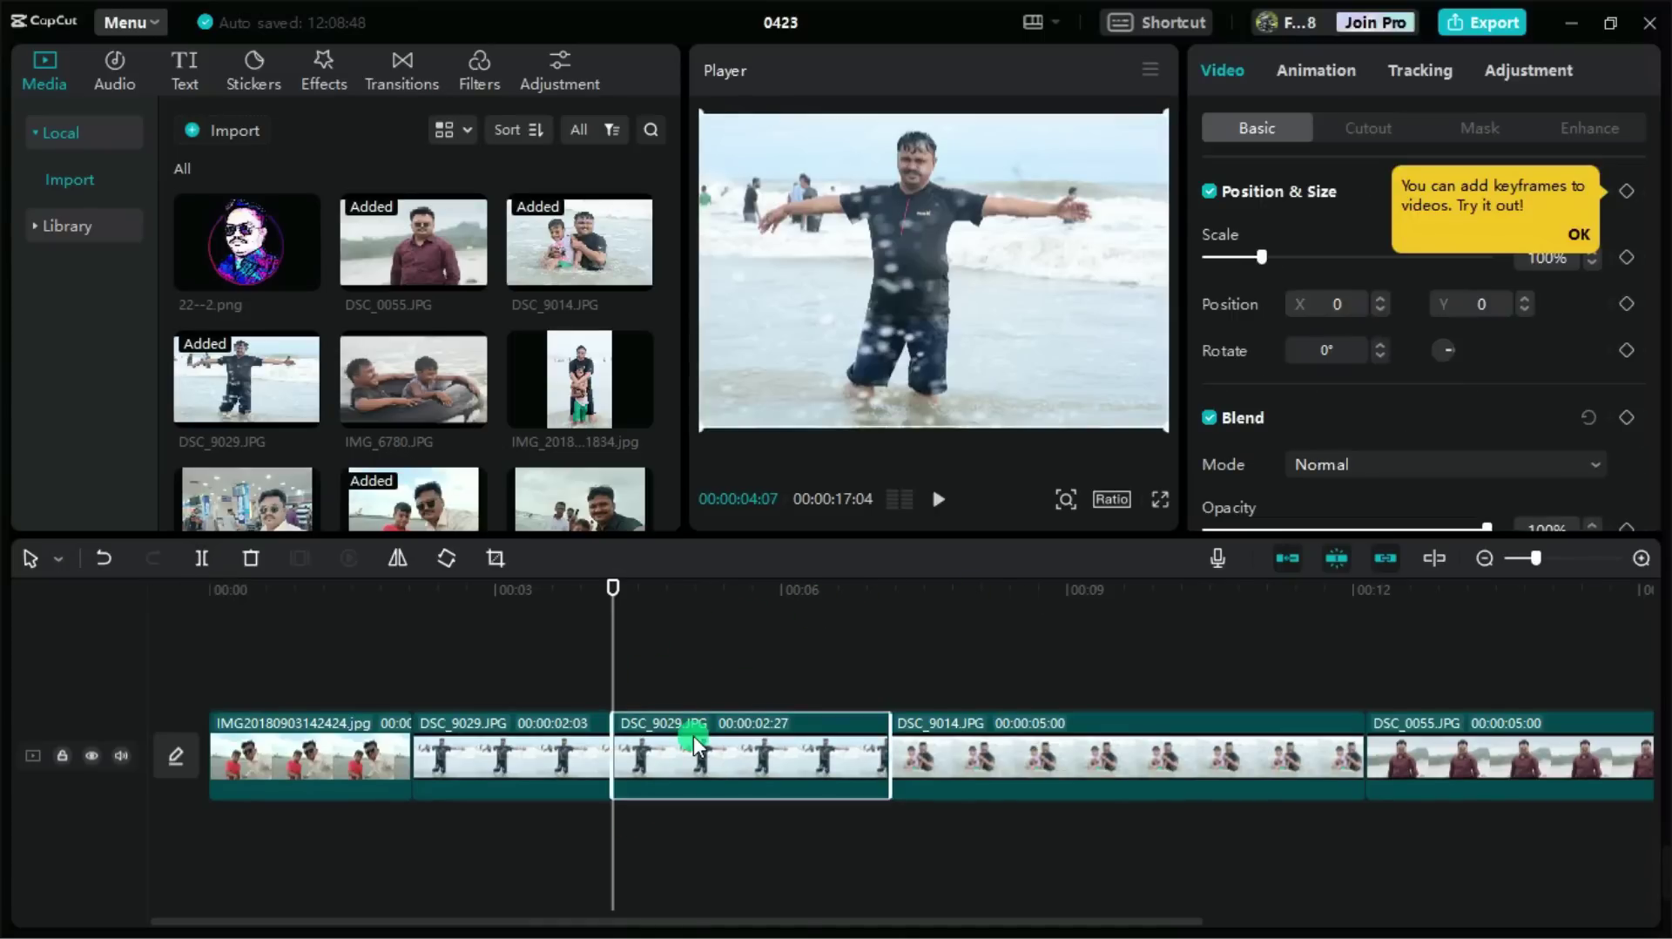
click(1576, 235)
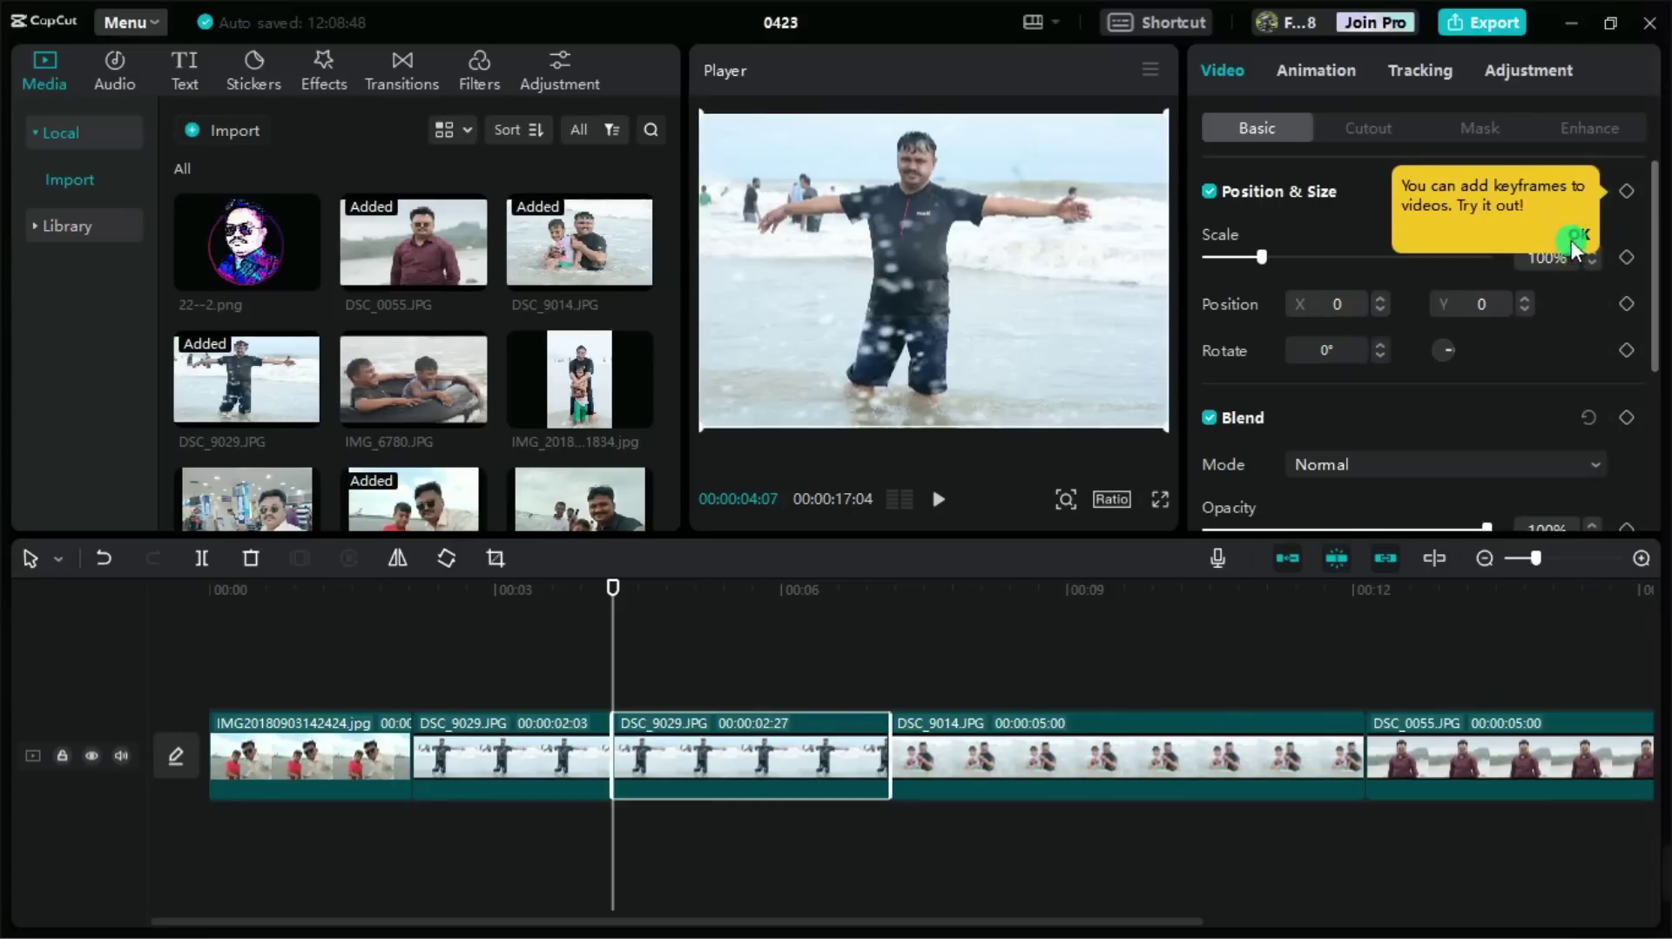
click(249, 559)
- Split DSC_9014 at about six seconds and delete its three-second remainder
drag(633, 598, 803, 587)
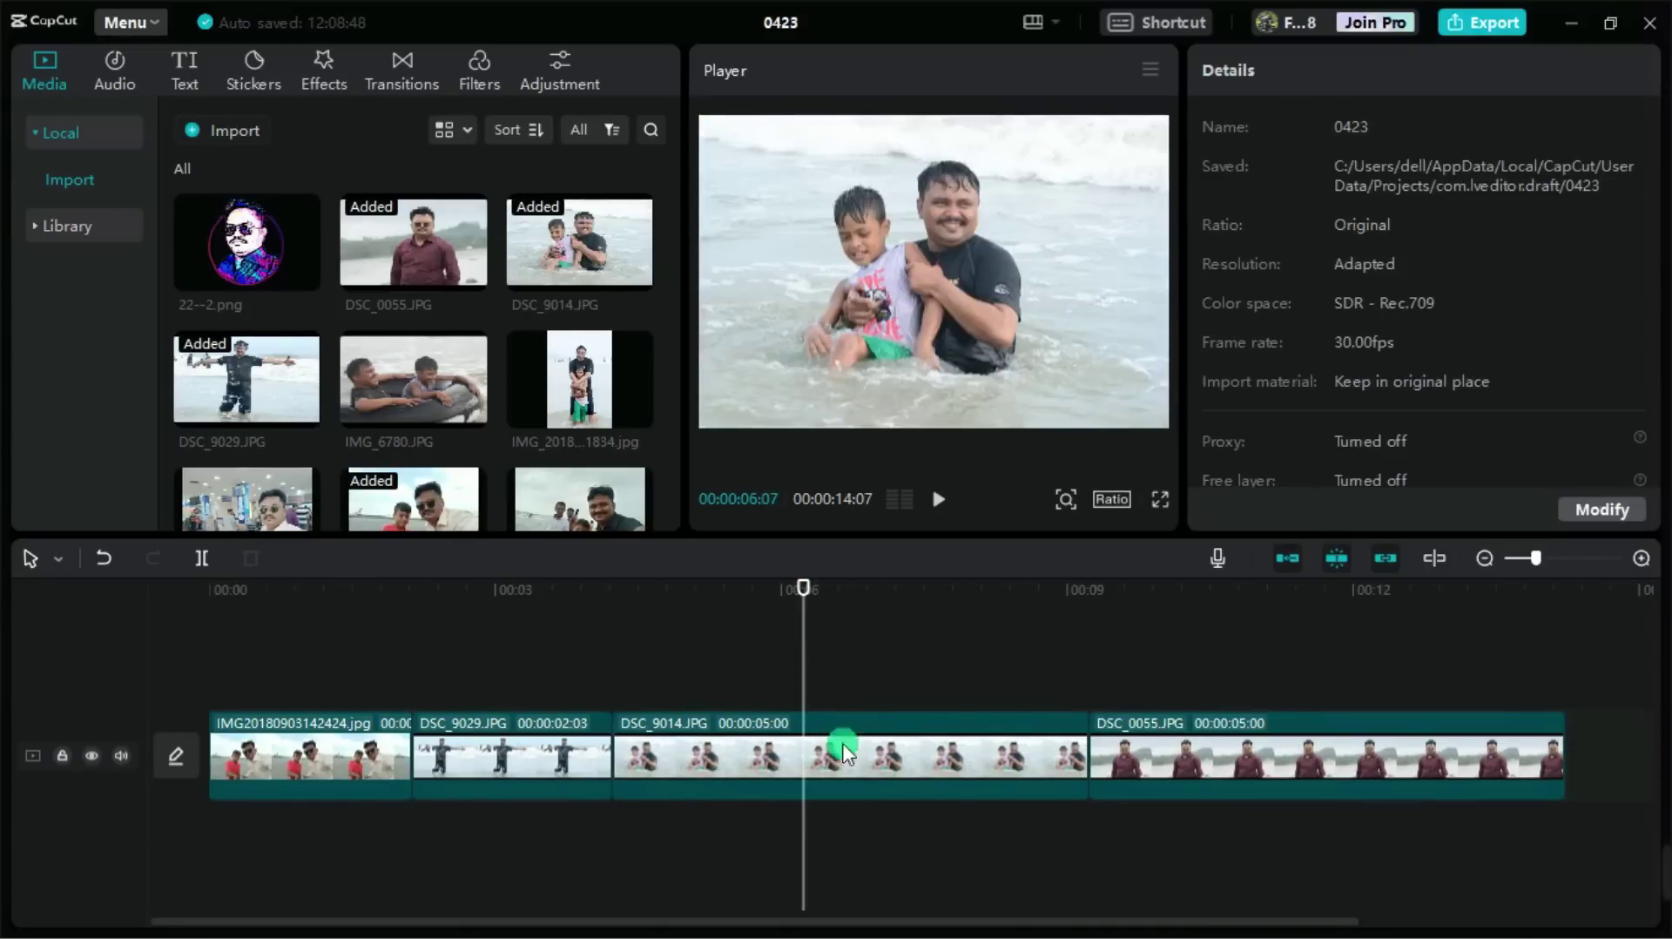
click(843, 754)
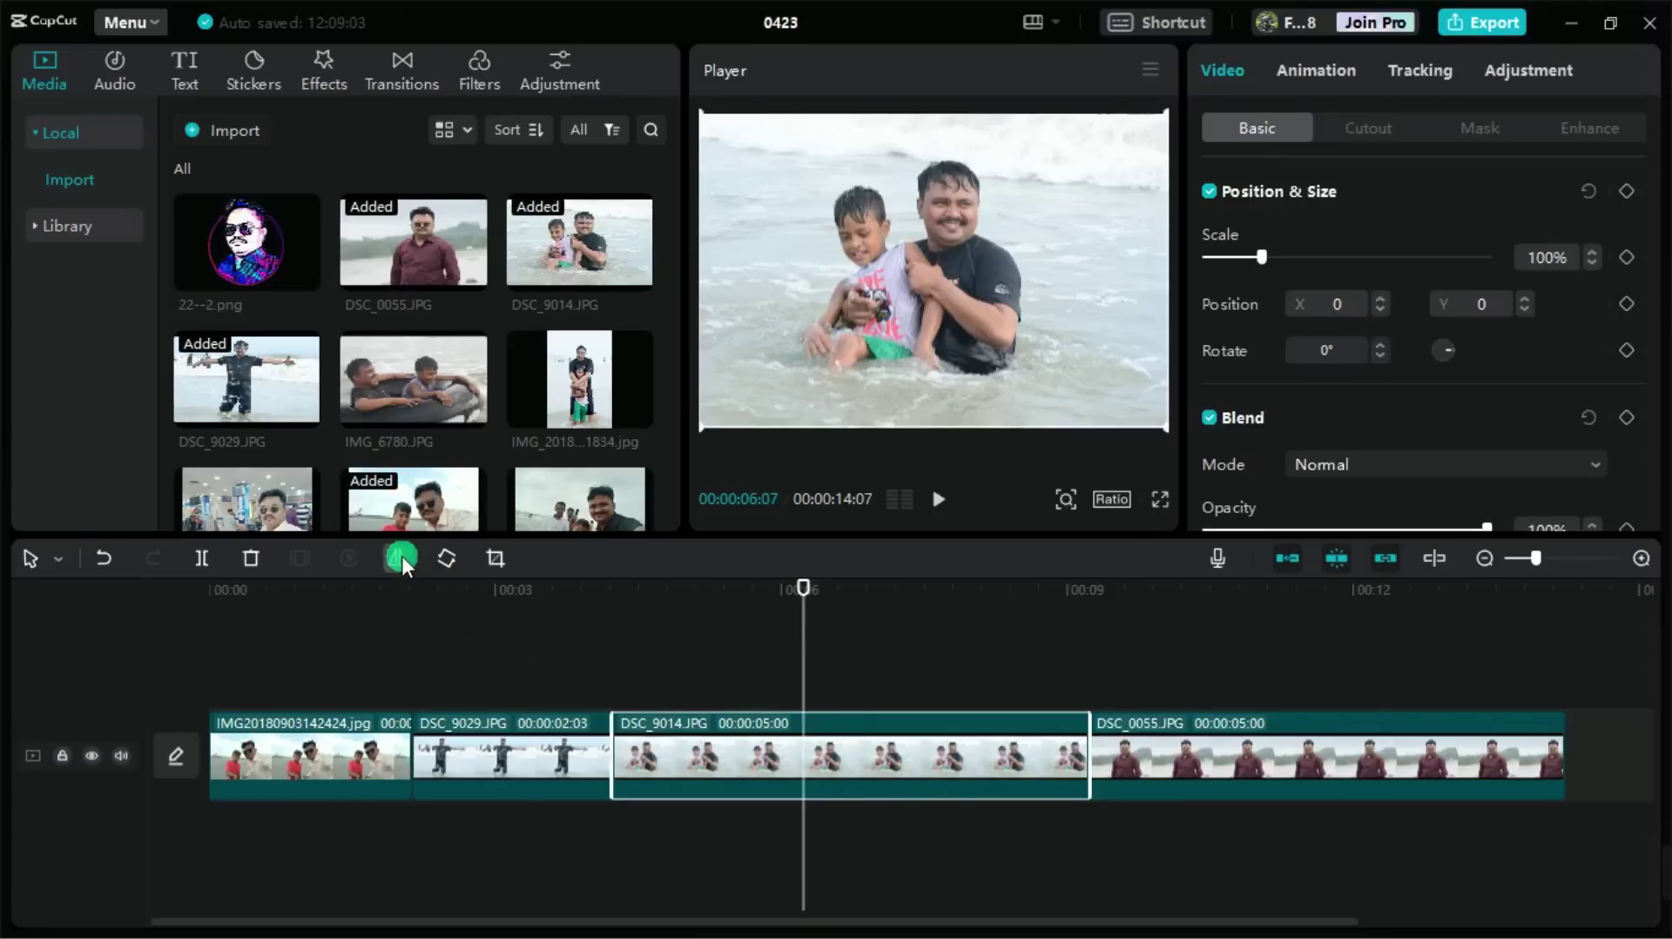
click(204, 558)
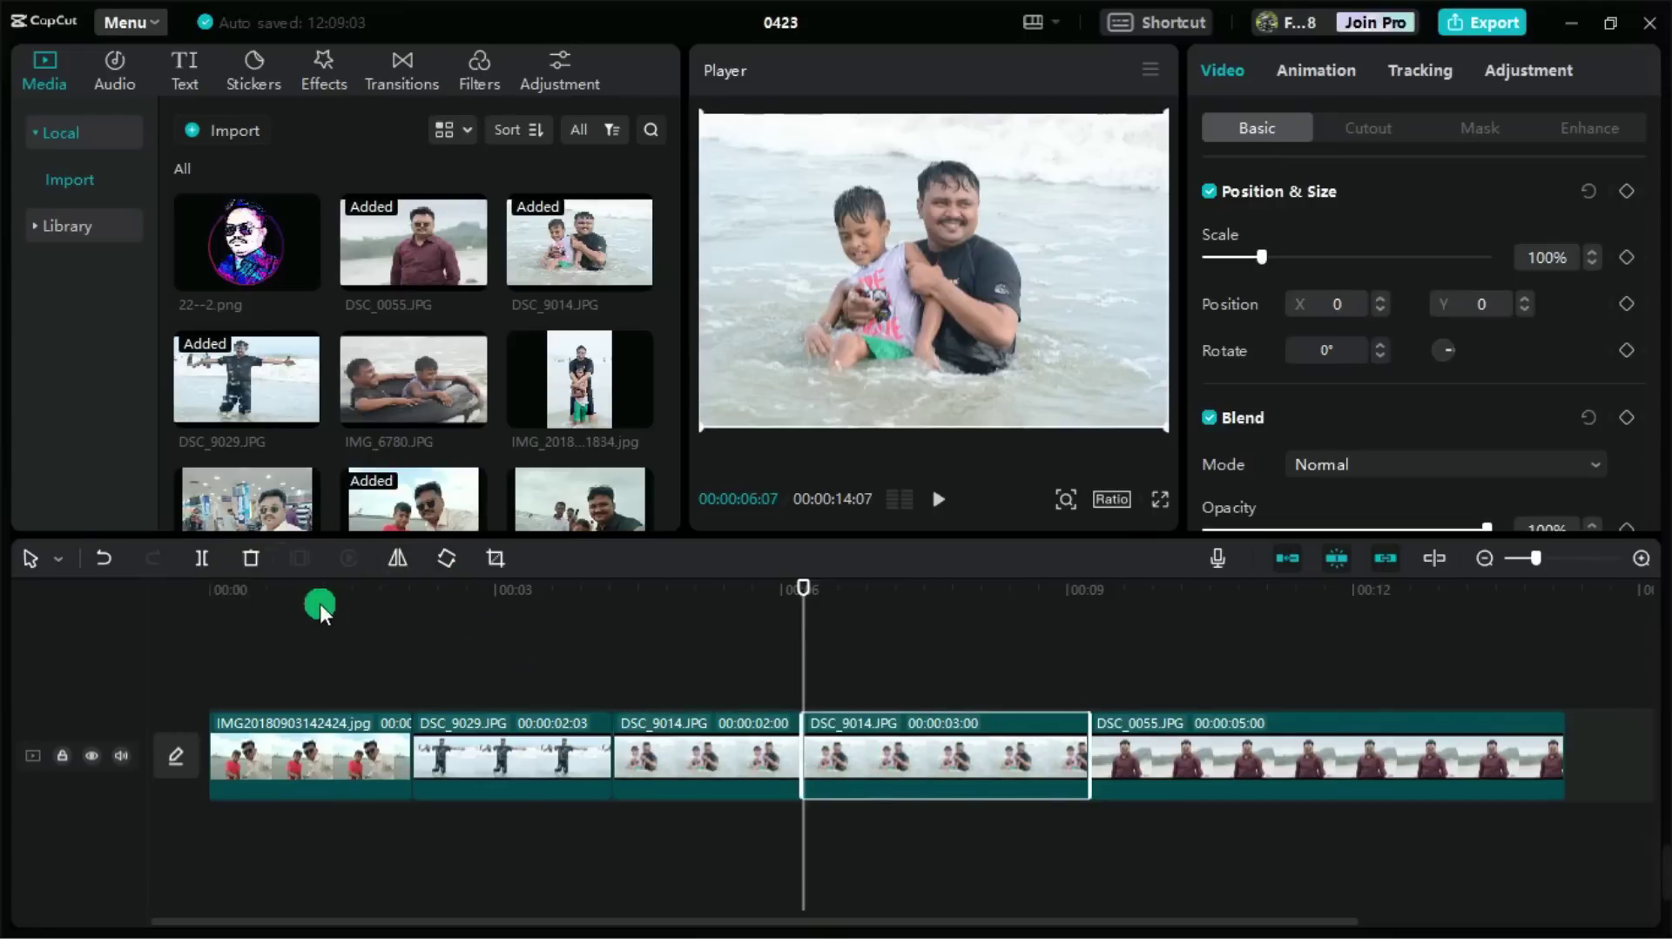
click(249, 559)
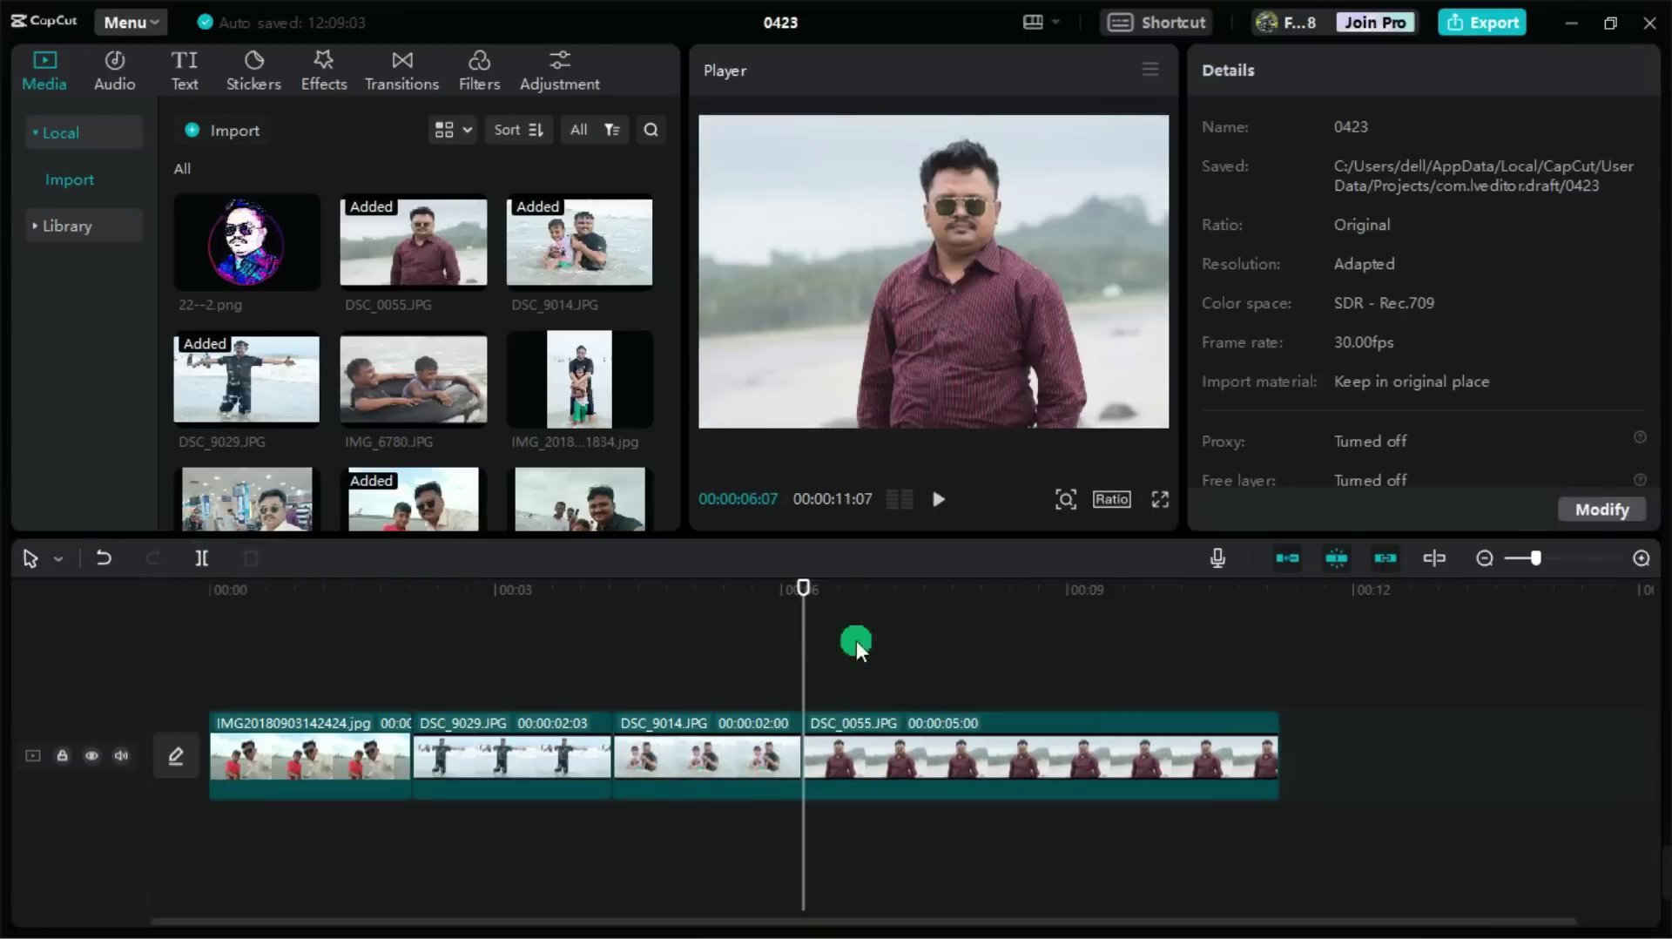
- Split DSC_0055 at 00:00:08:24 and delete its trailing part
drag(814, 591, 1049, 589)
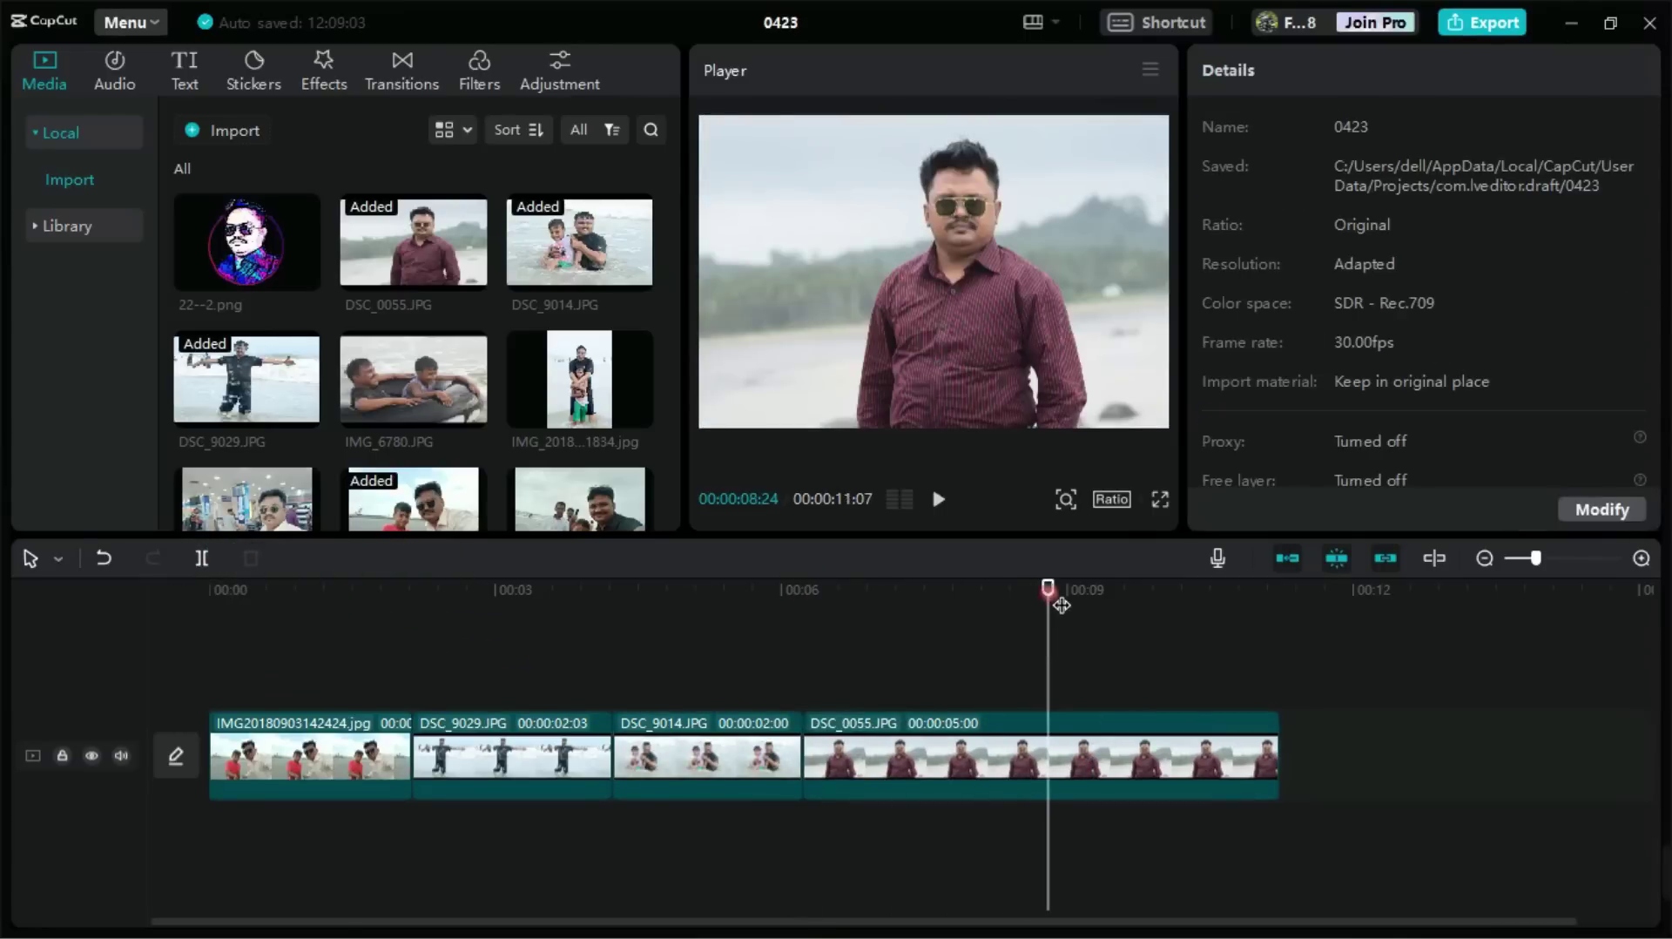
click(1043, 741)
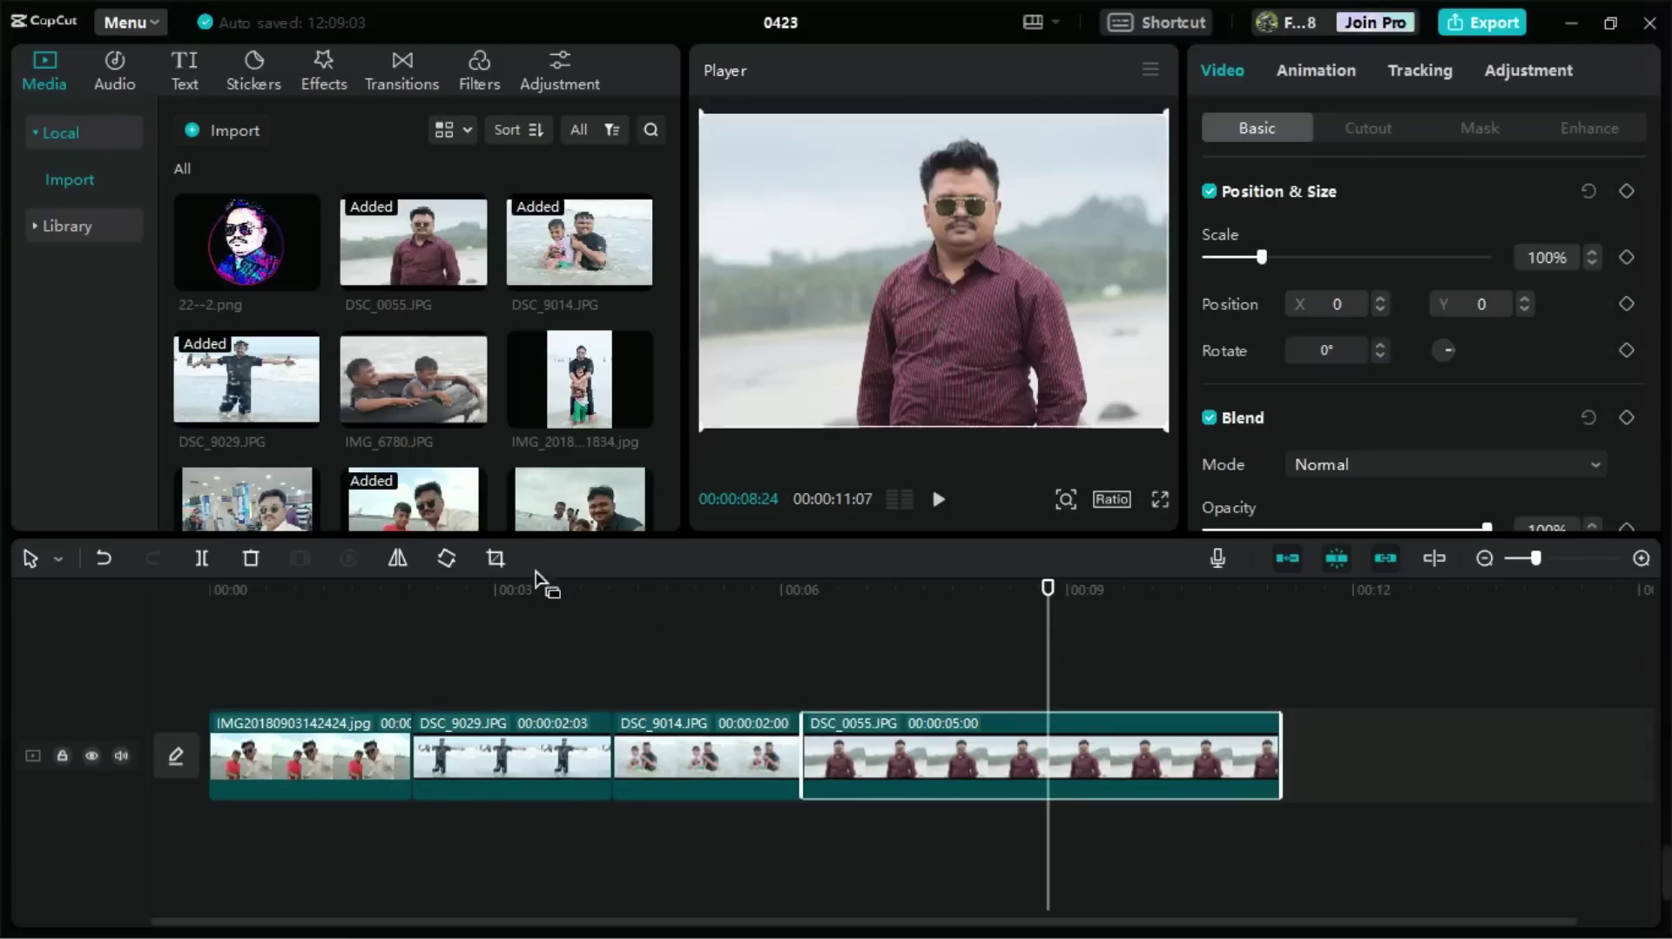
click(203, 558)
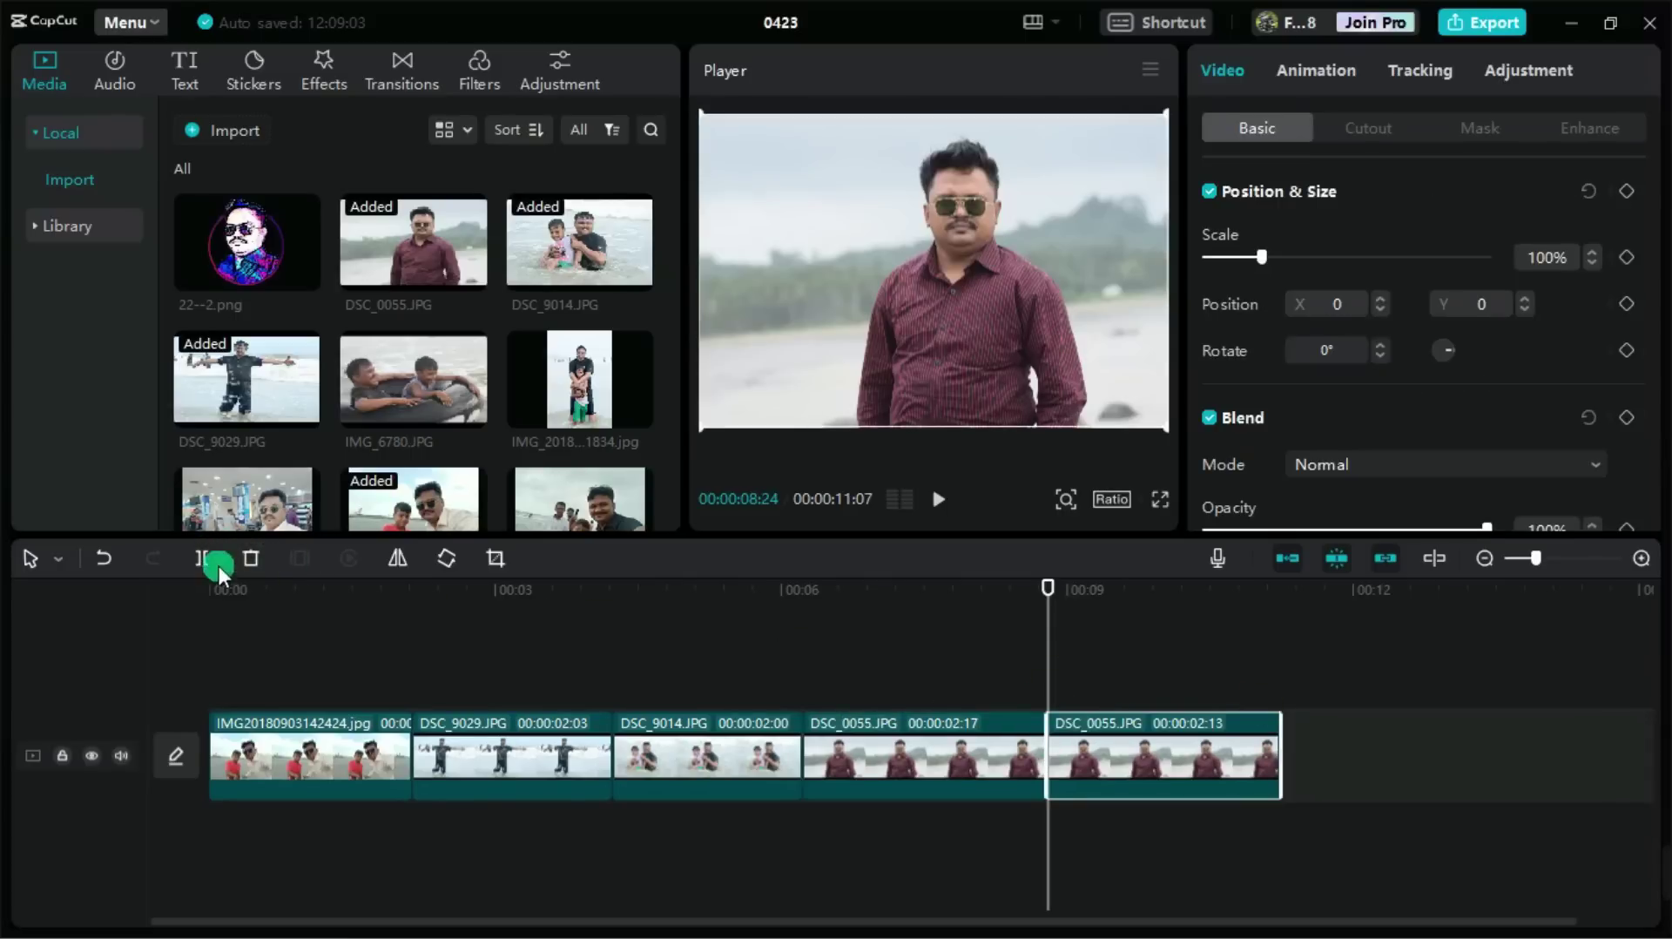
click(253, 558)
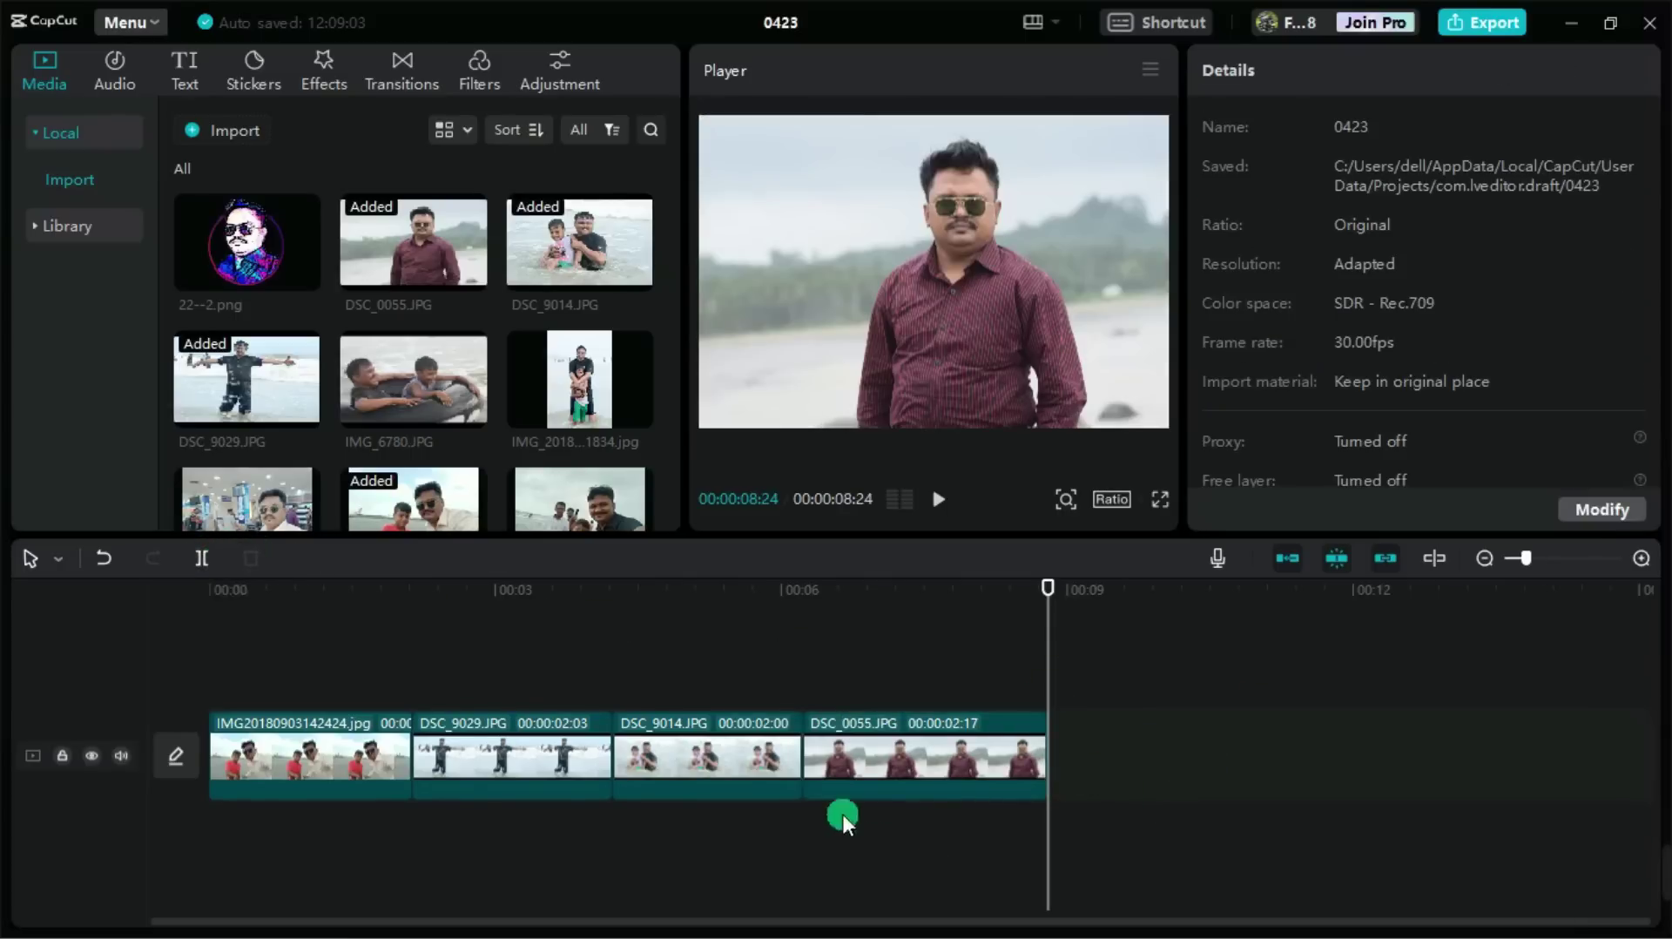
drag(1057, 604, 524, 642)
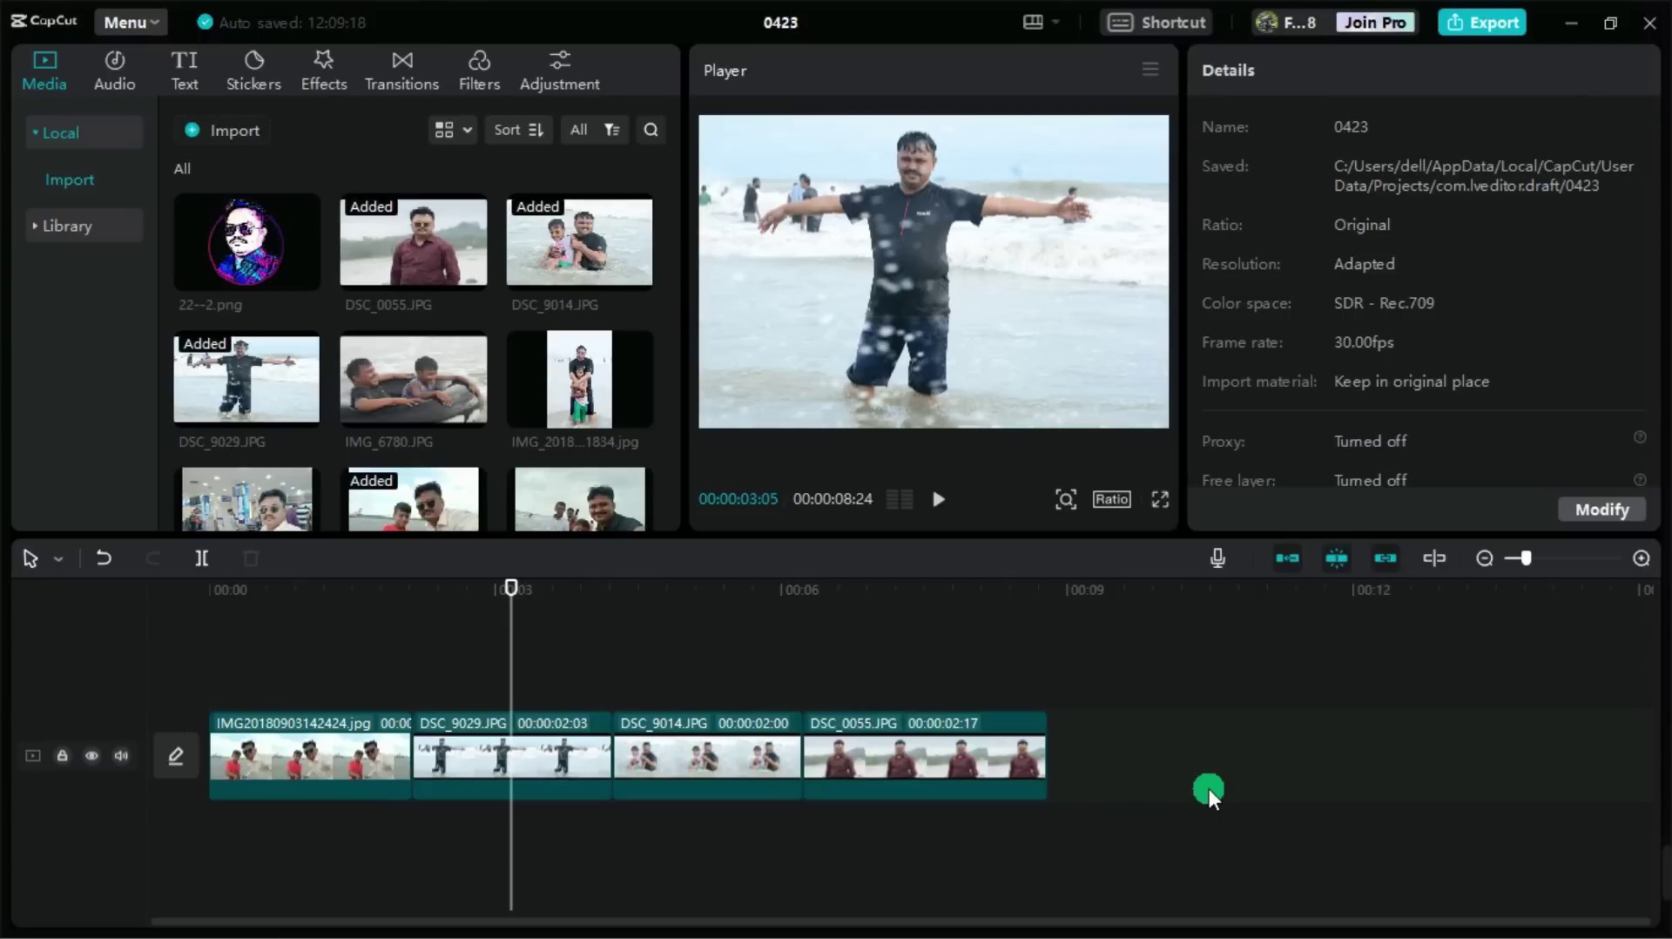
click(104, 549)
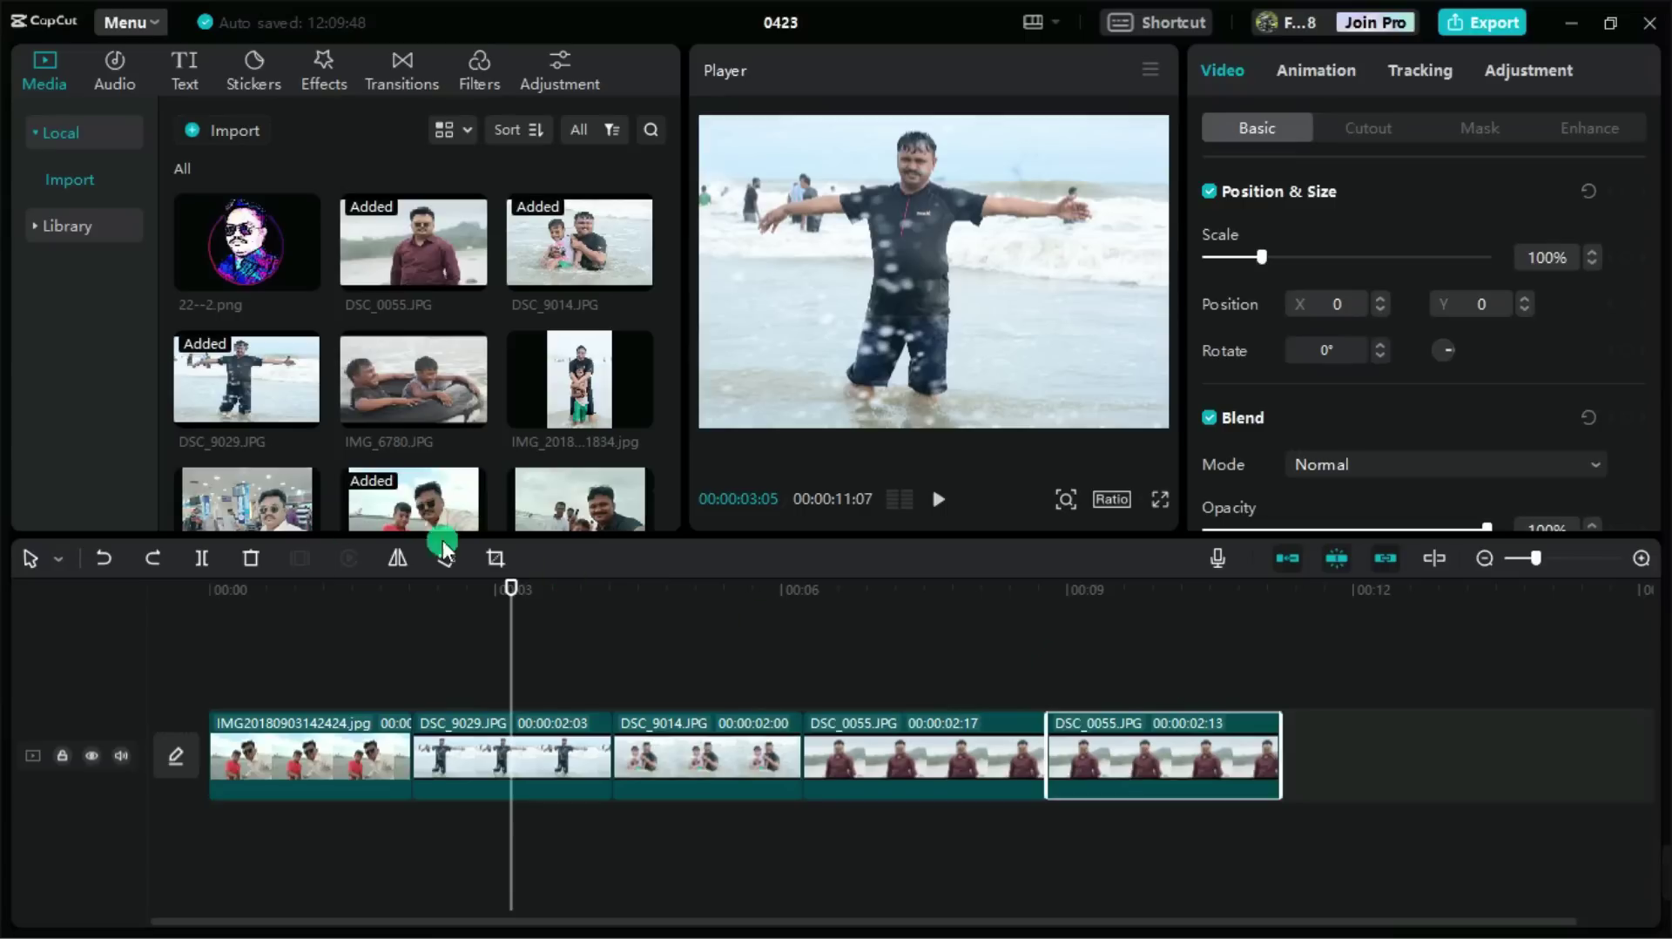
click(155, 556)
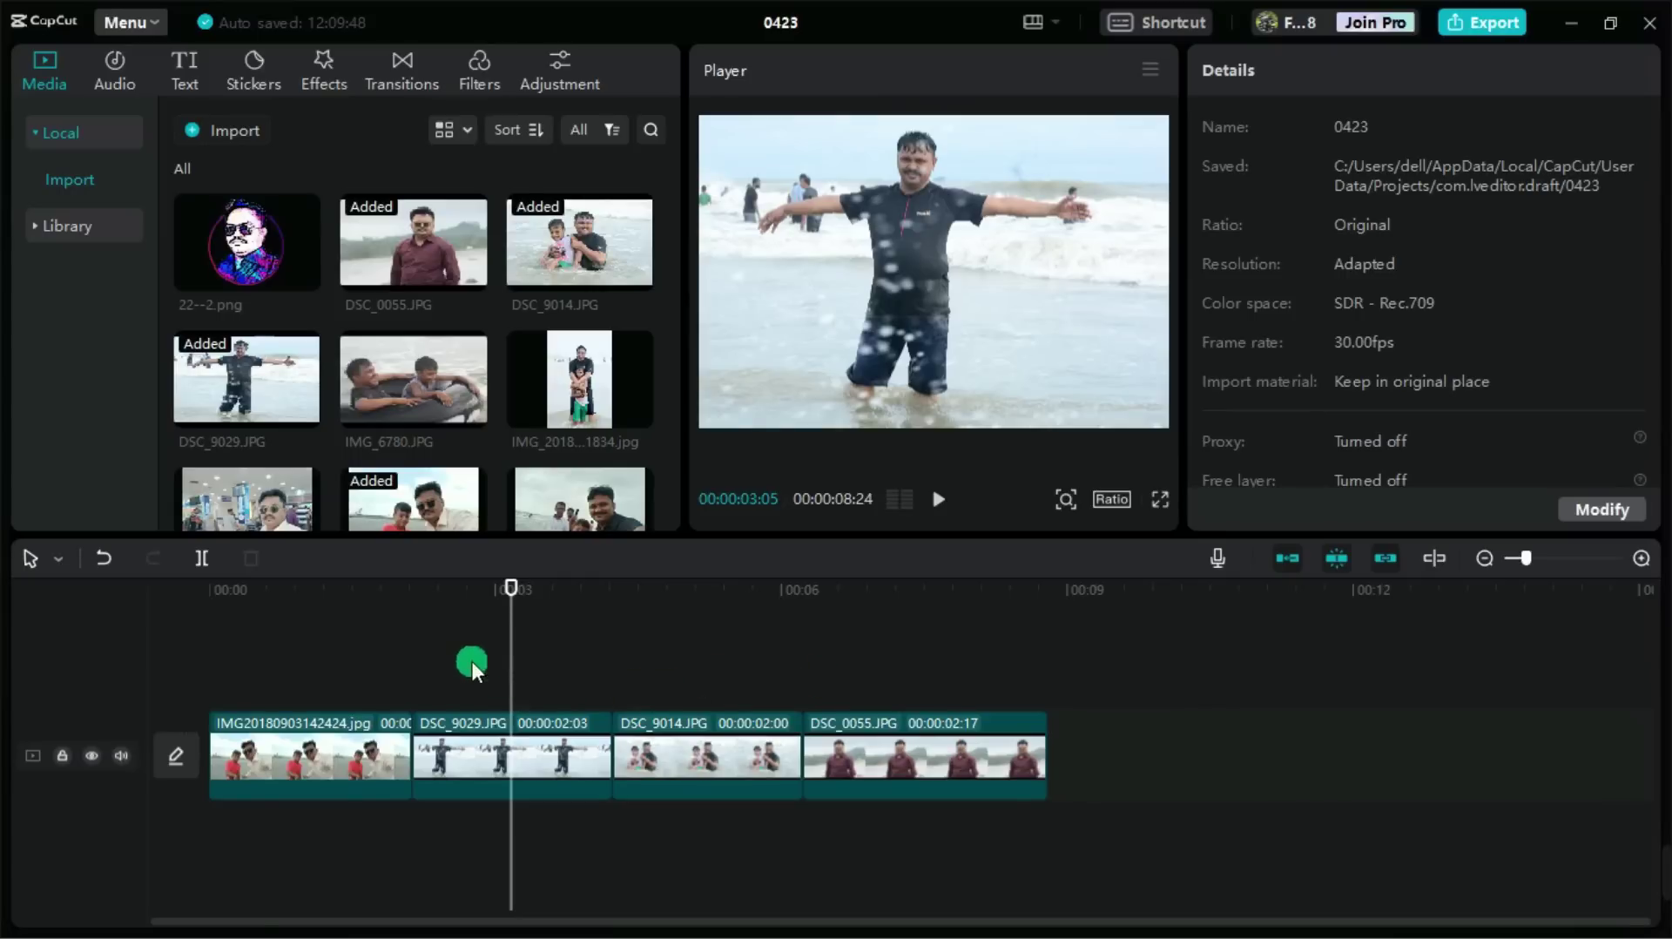
click(414, 658)
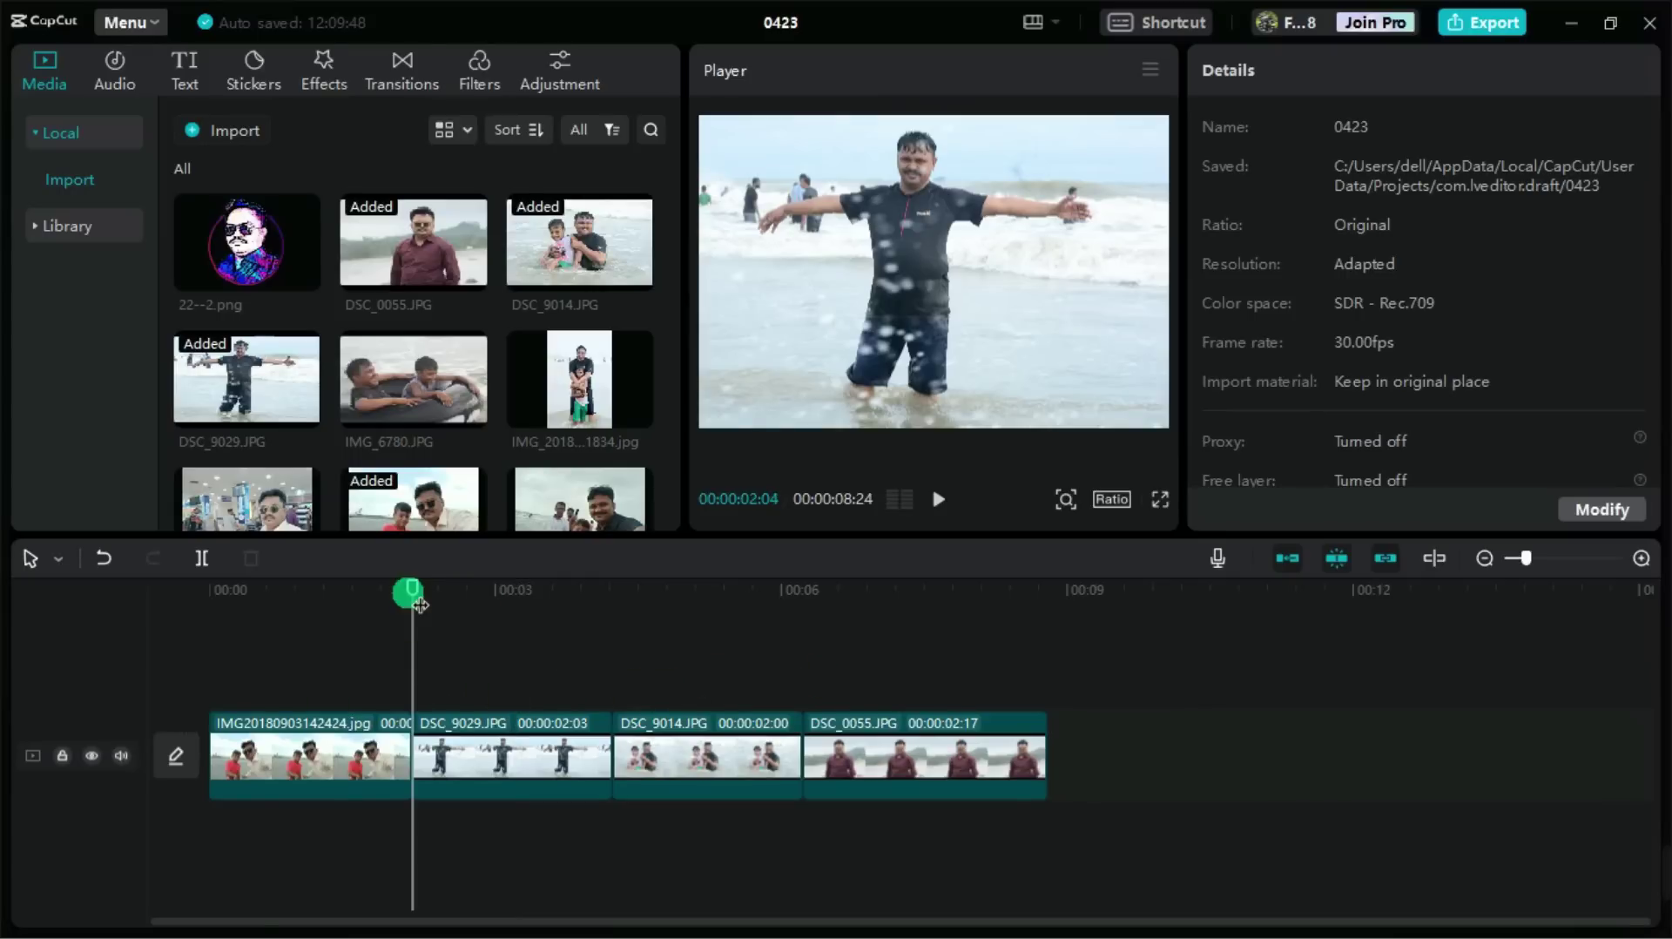
drag(429, 592, 355, 612)
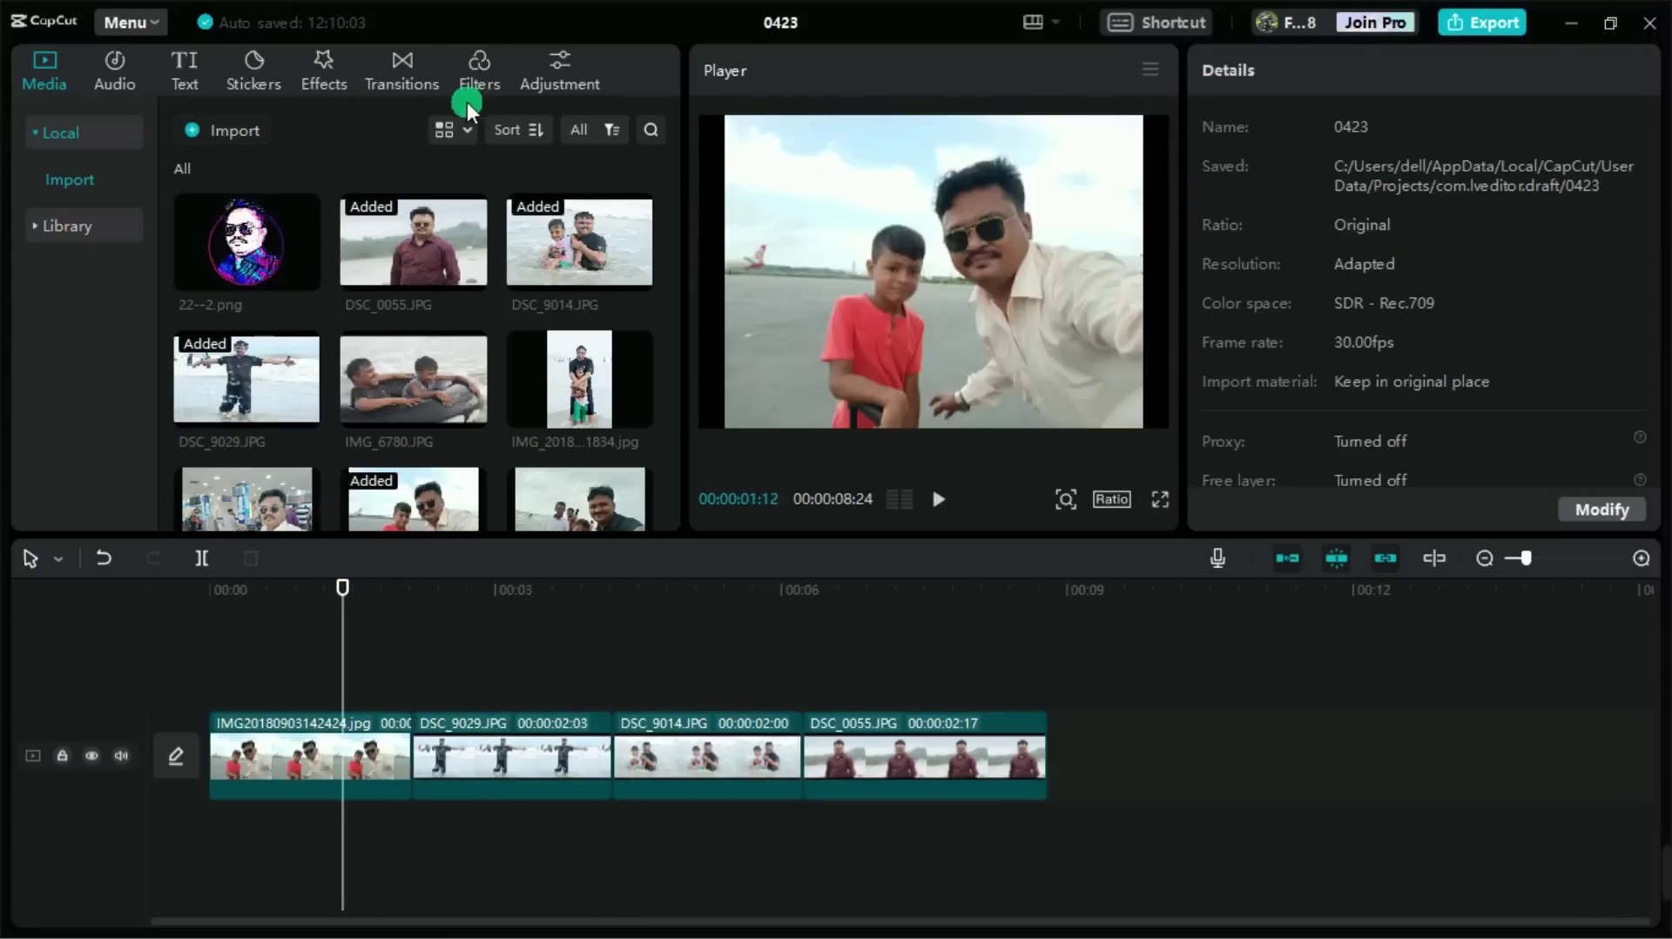
- Browse the Transitions library and download the Black smoke transition
click(332, 65)
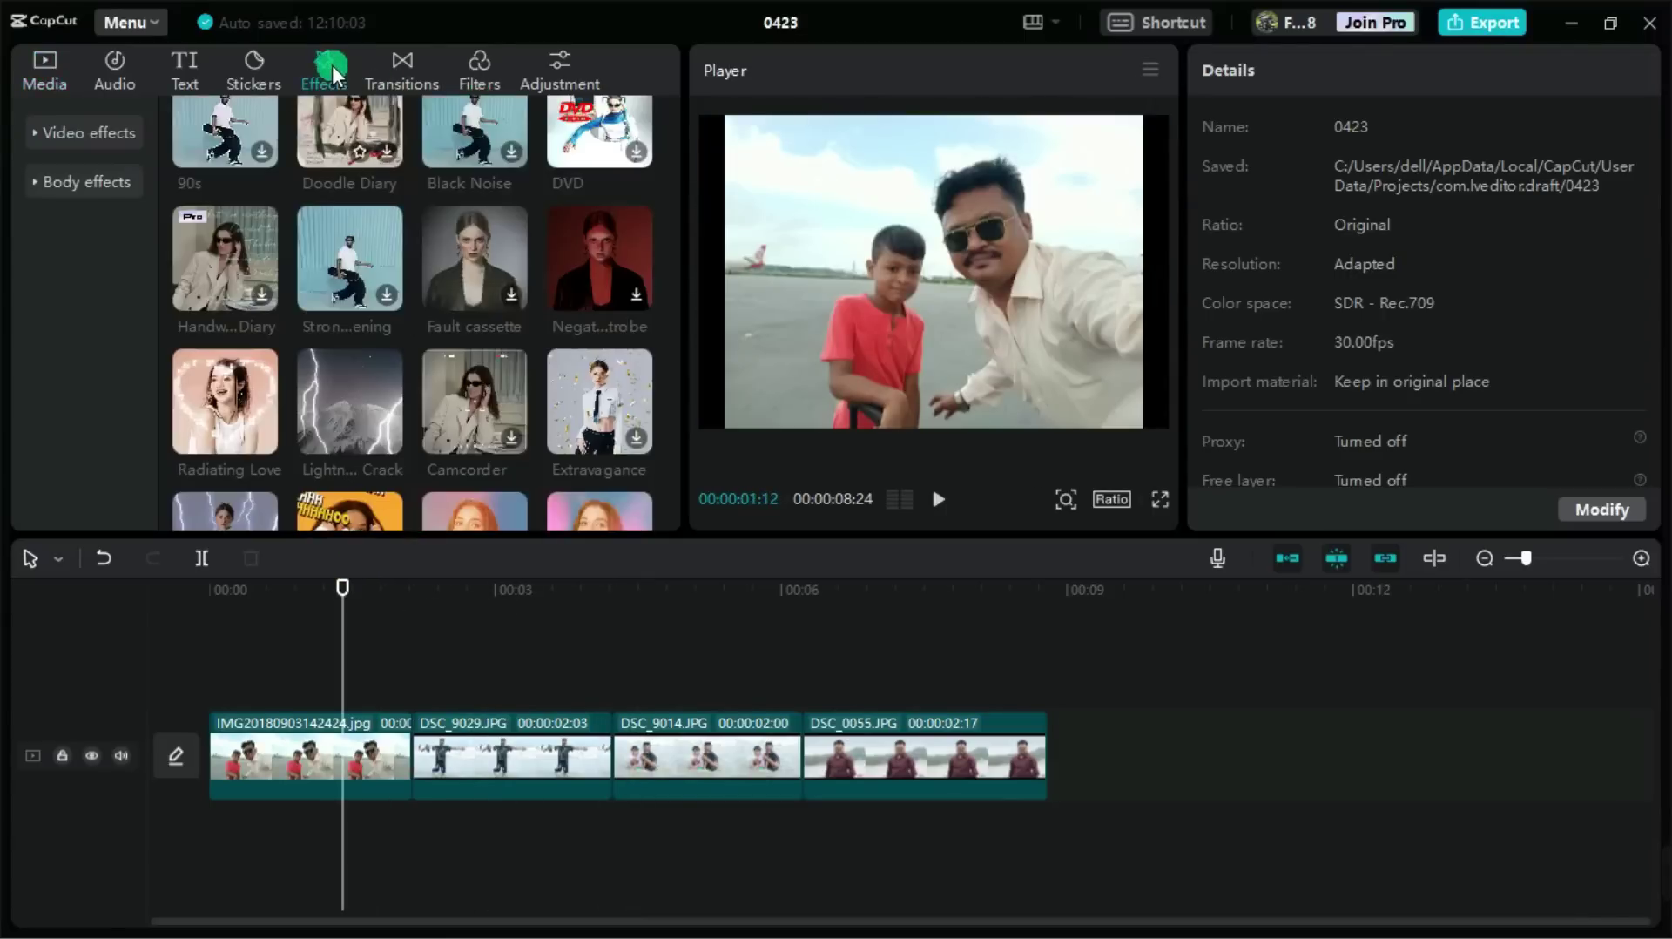
click(458, 73)
click(400, 66)
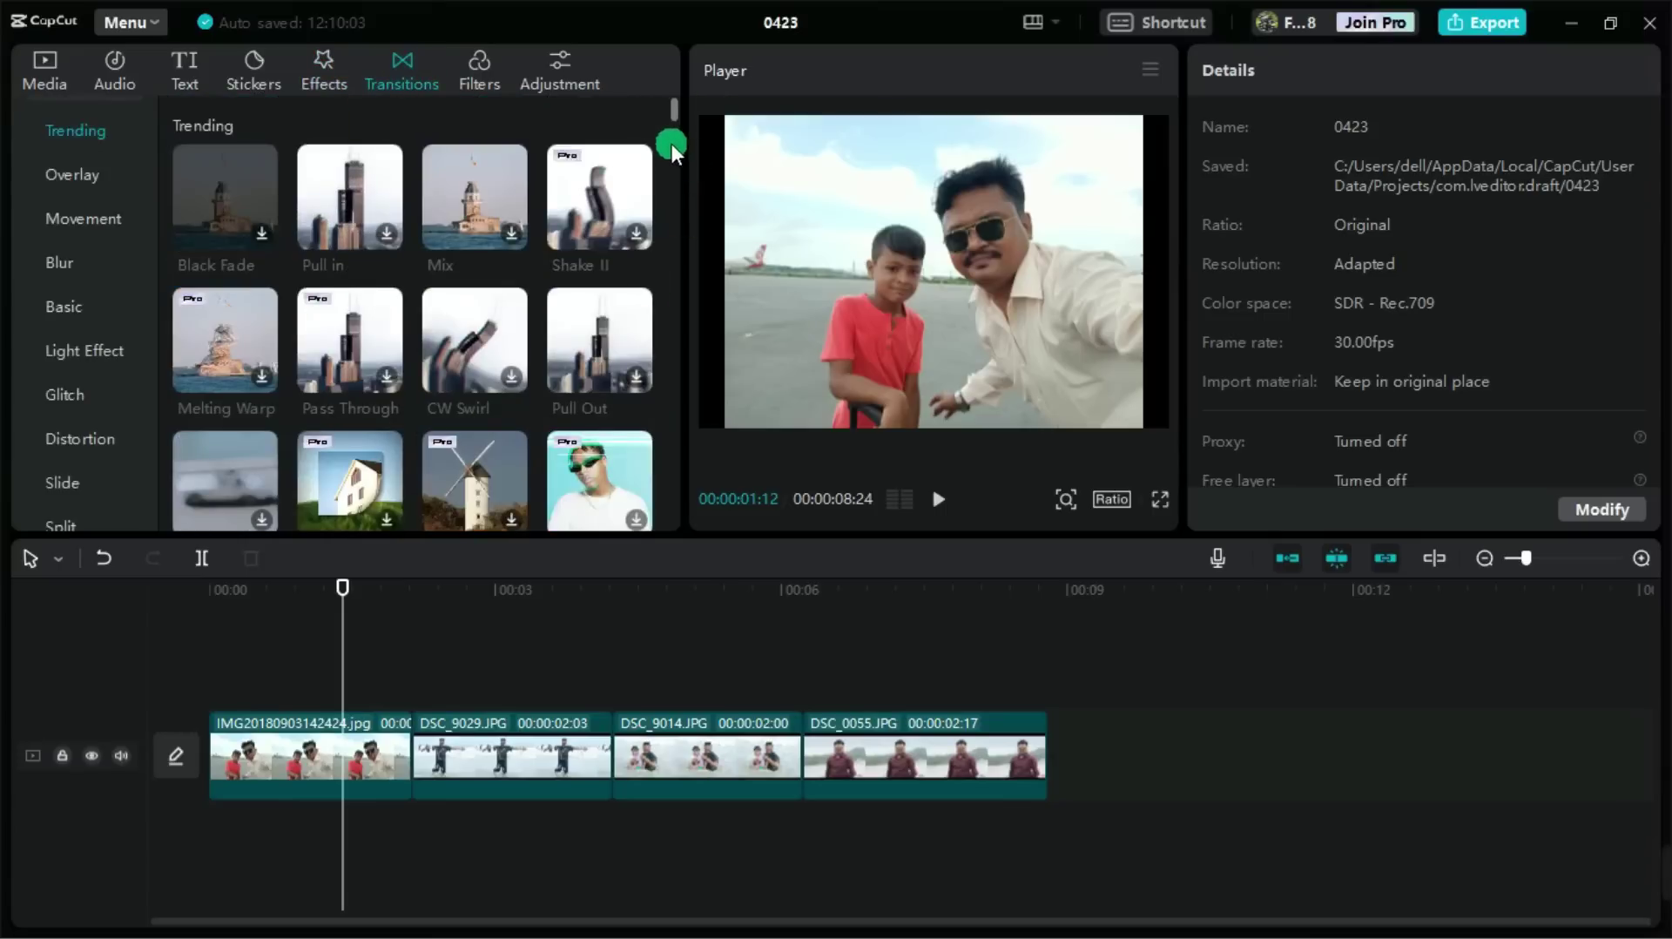
drag(677, 115, 678, 171)
drag(702, 342, 328, 341)
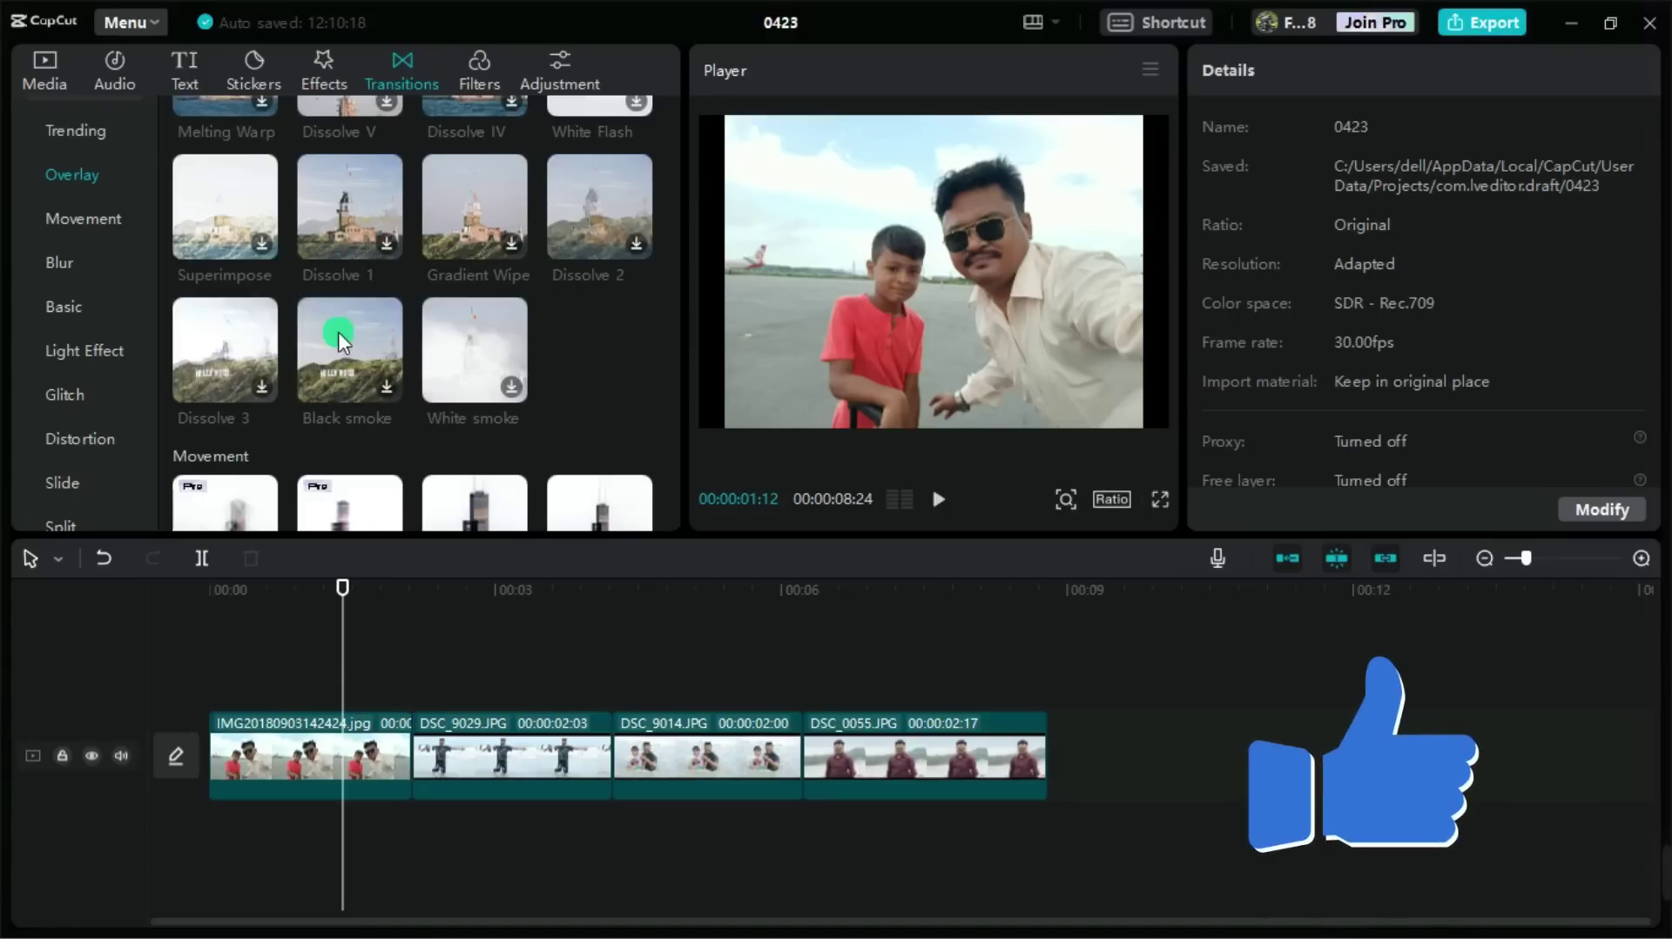
click(367, 334)
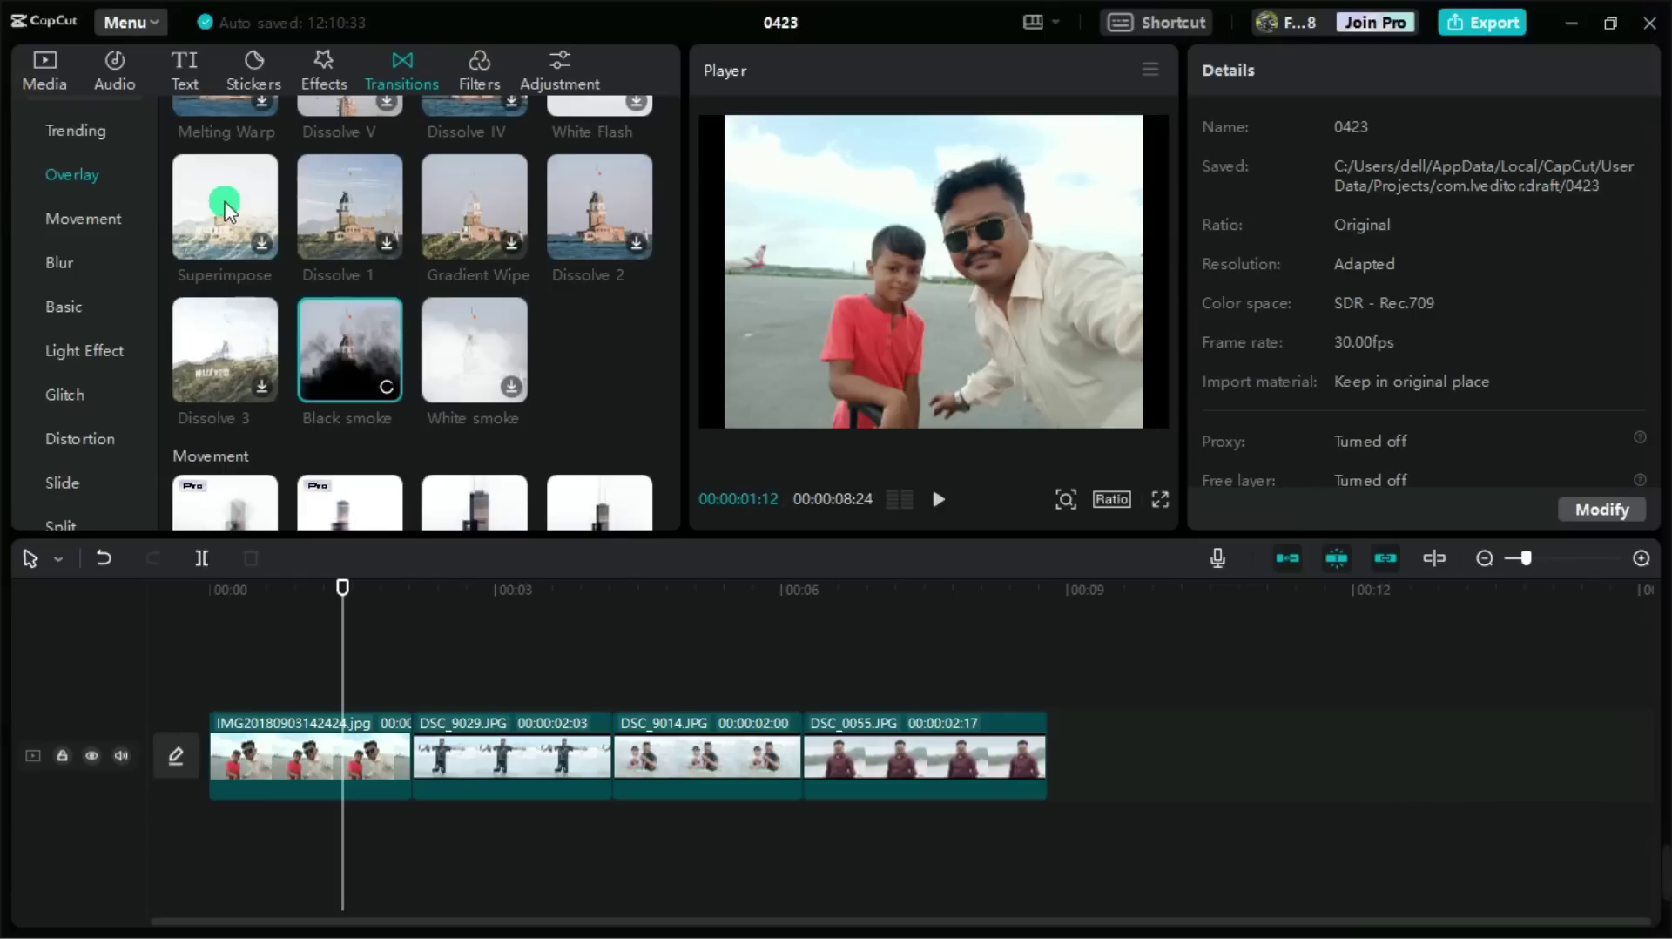
- Preview Dissolve 2 and Then and Now, then place Black smoke between photos one and two
click(593, 186)
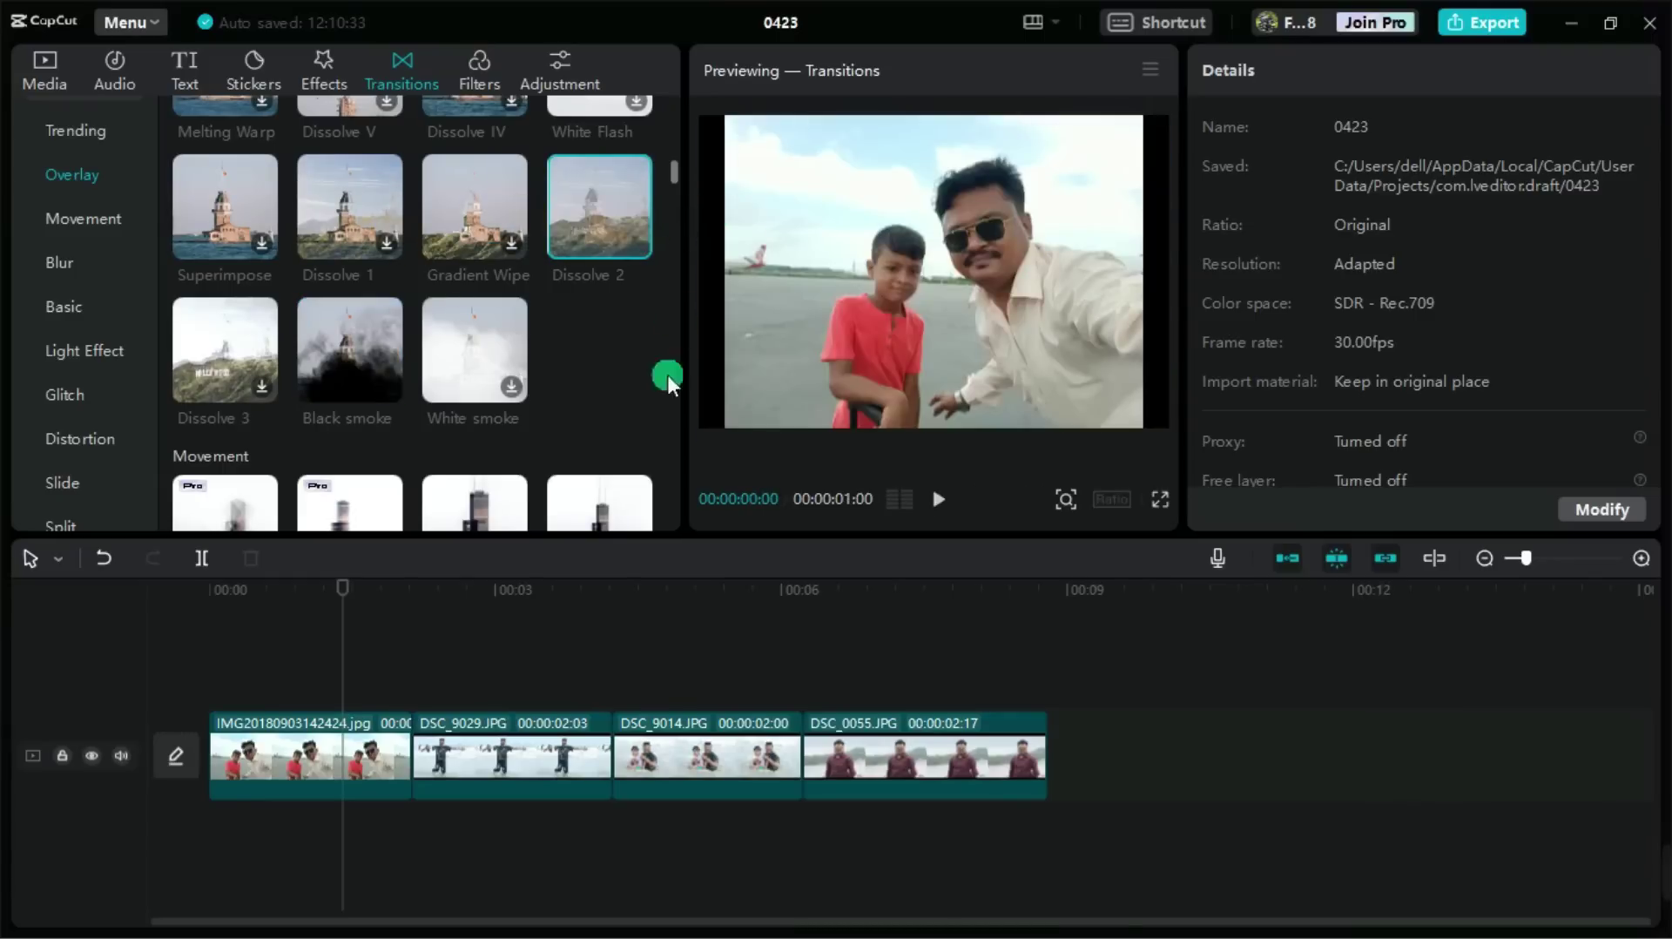
drag(672, 163, 676, 151)
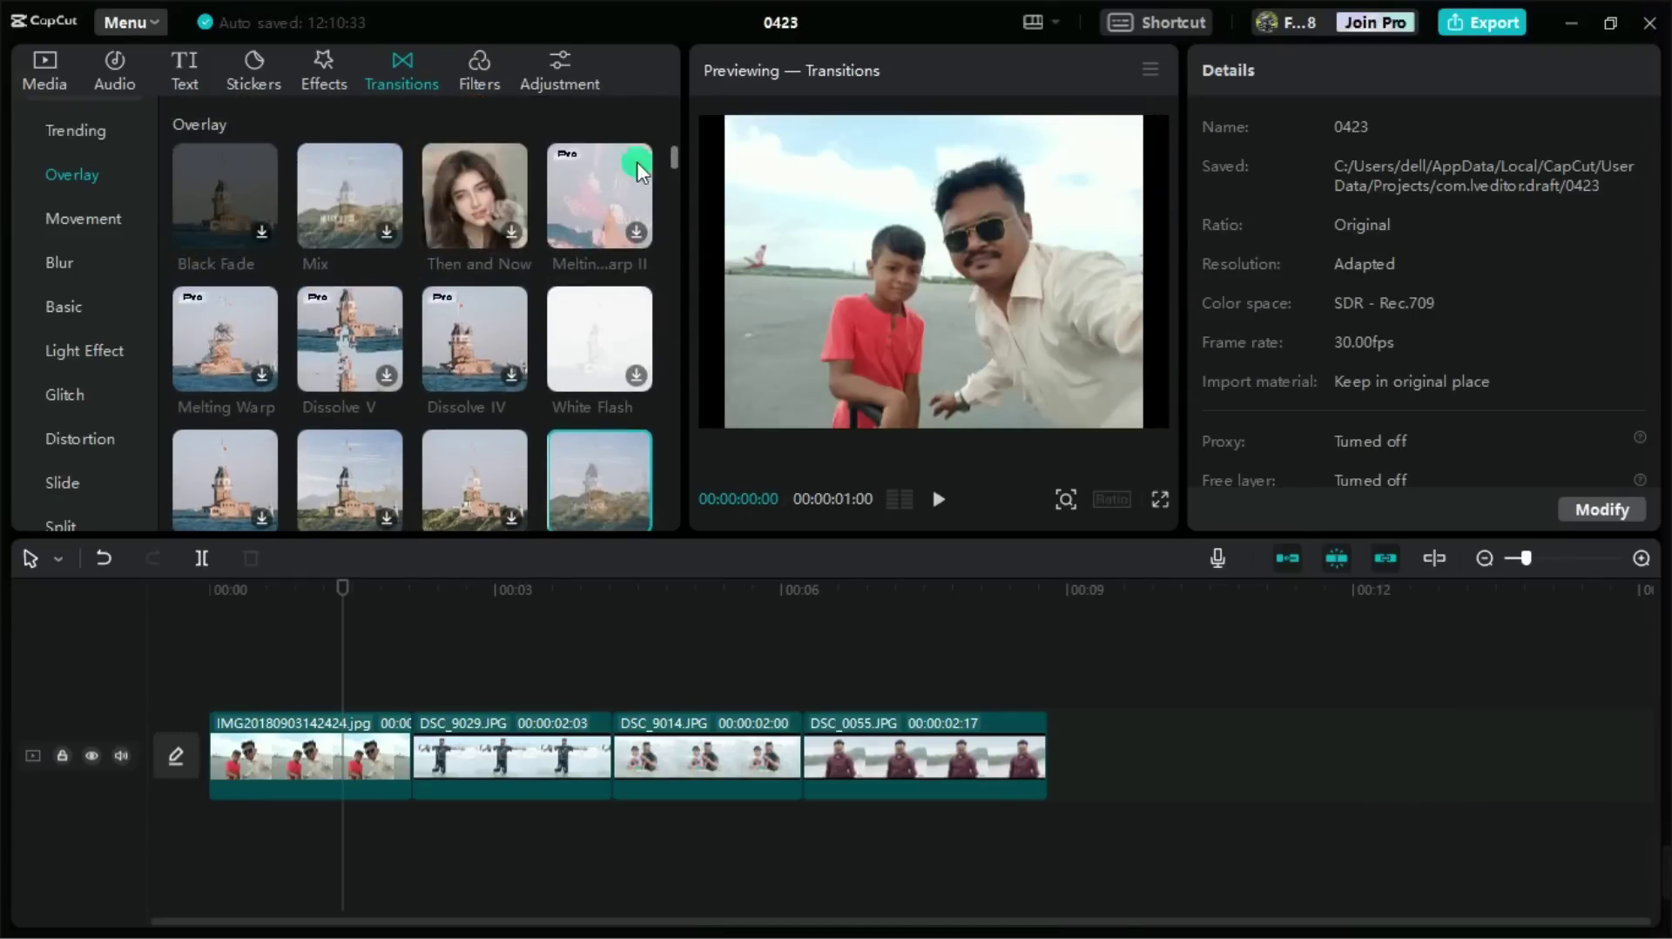
click(463, 186)
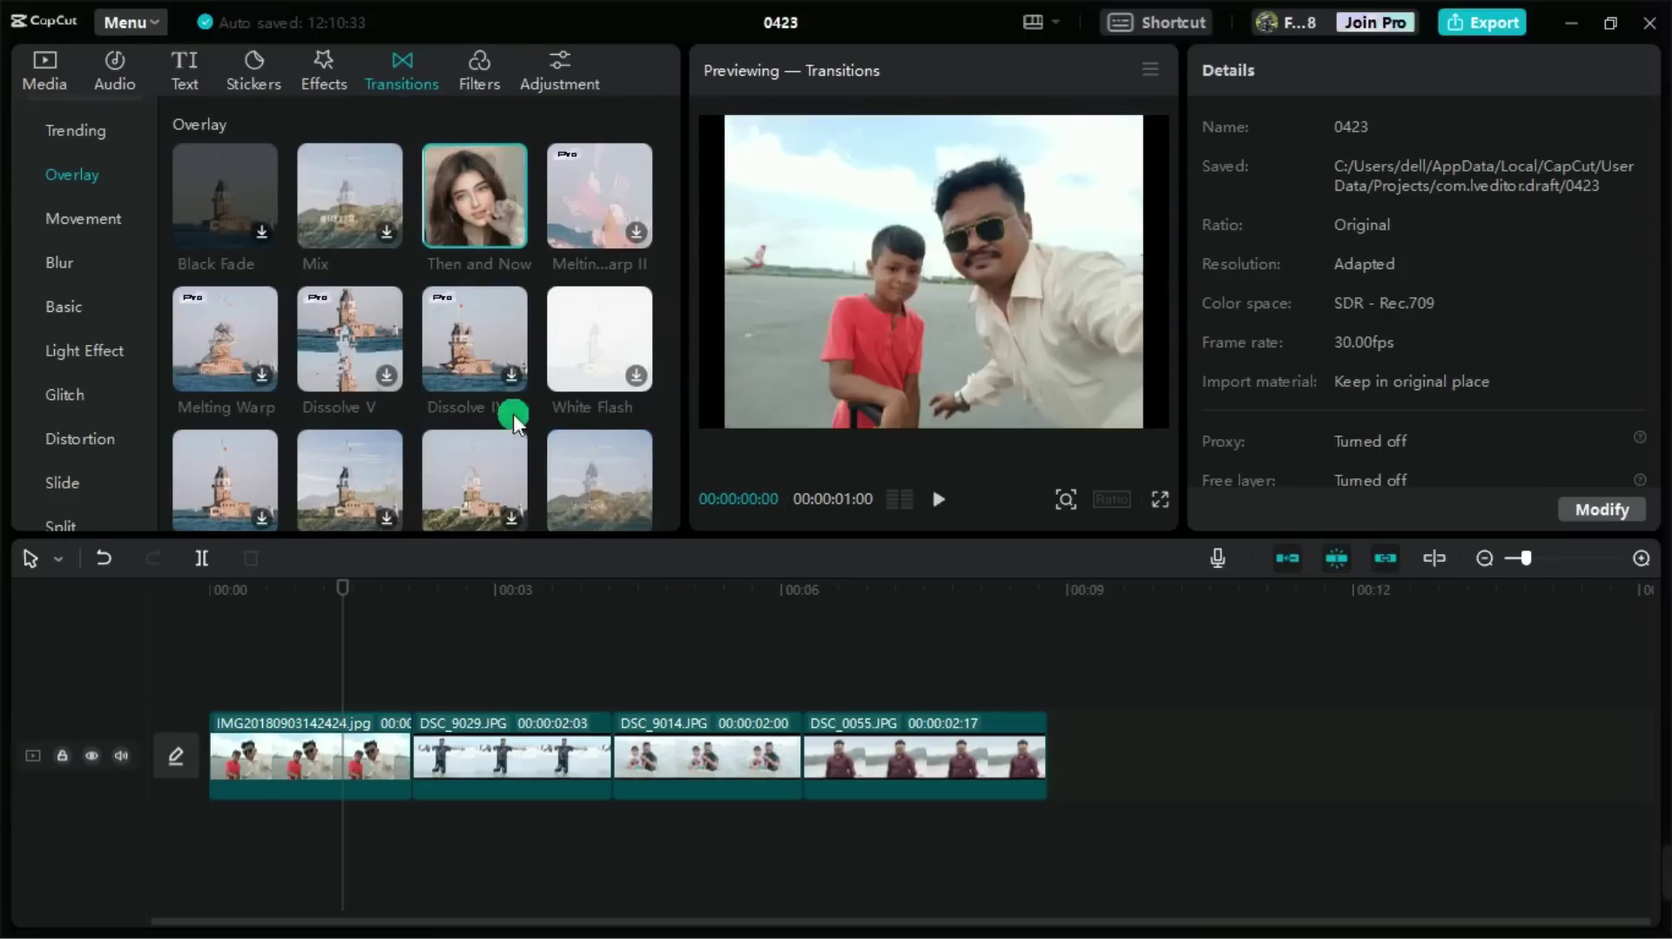
mouse_move(678, 150)
mouse_down()
mouse_move(678, 195)
mouse_move(687, 165)
mouse_move(673, 177)
mouse_up()
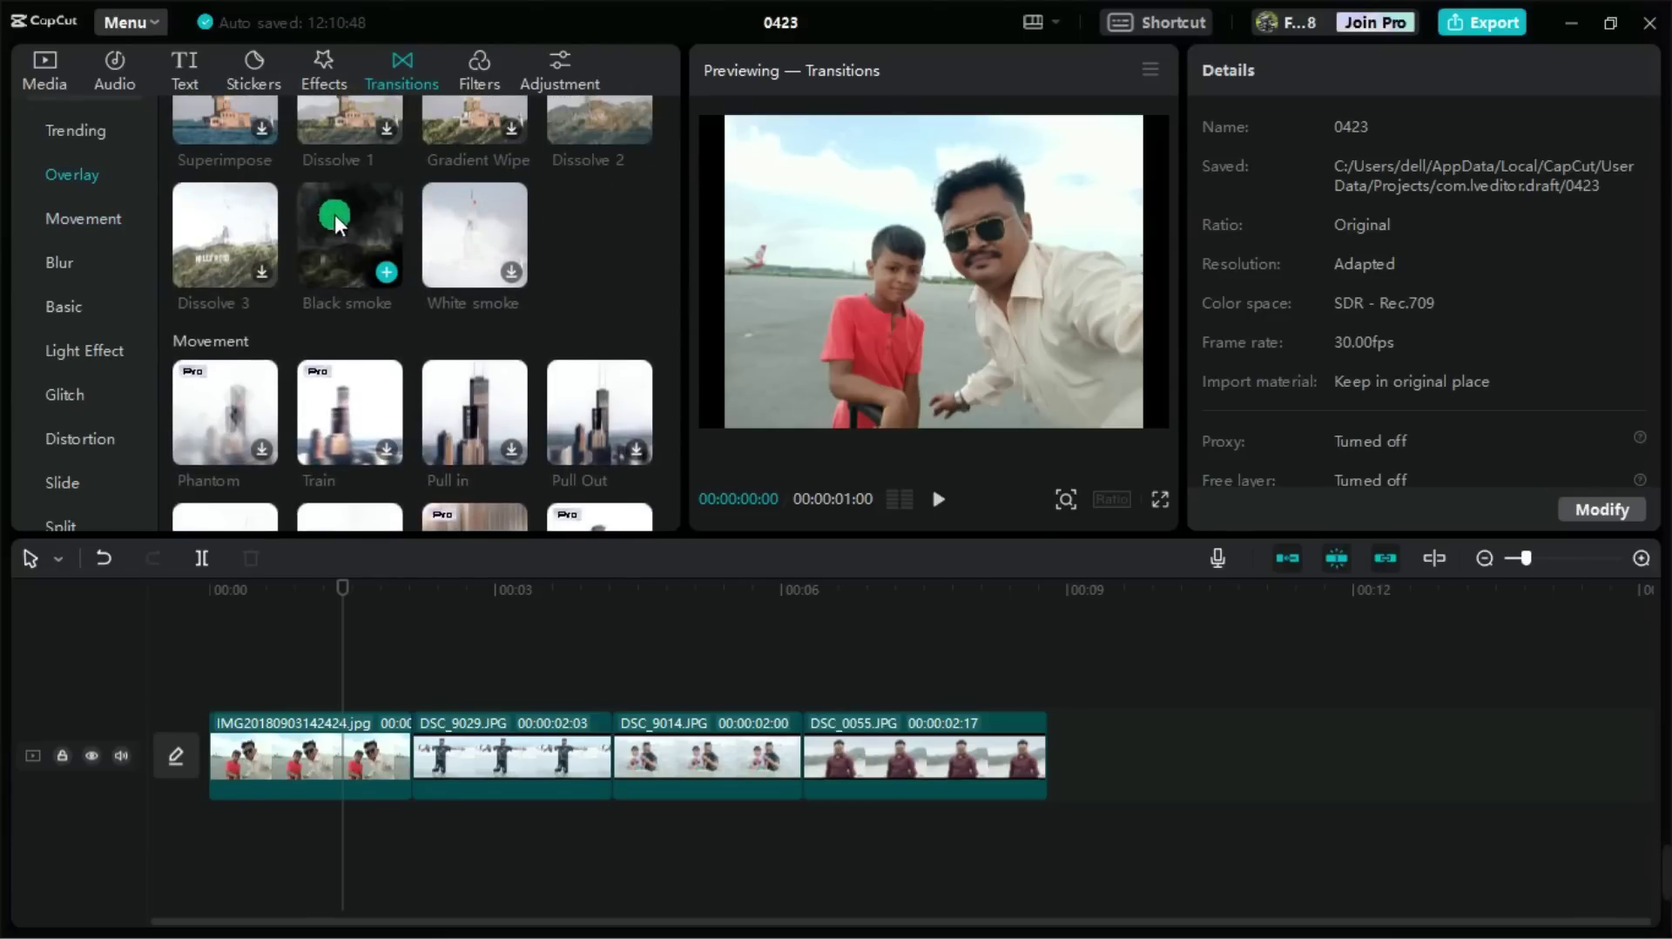
drag(343, 222, 441, 860)
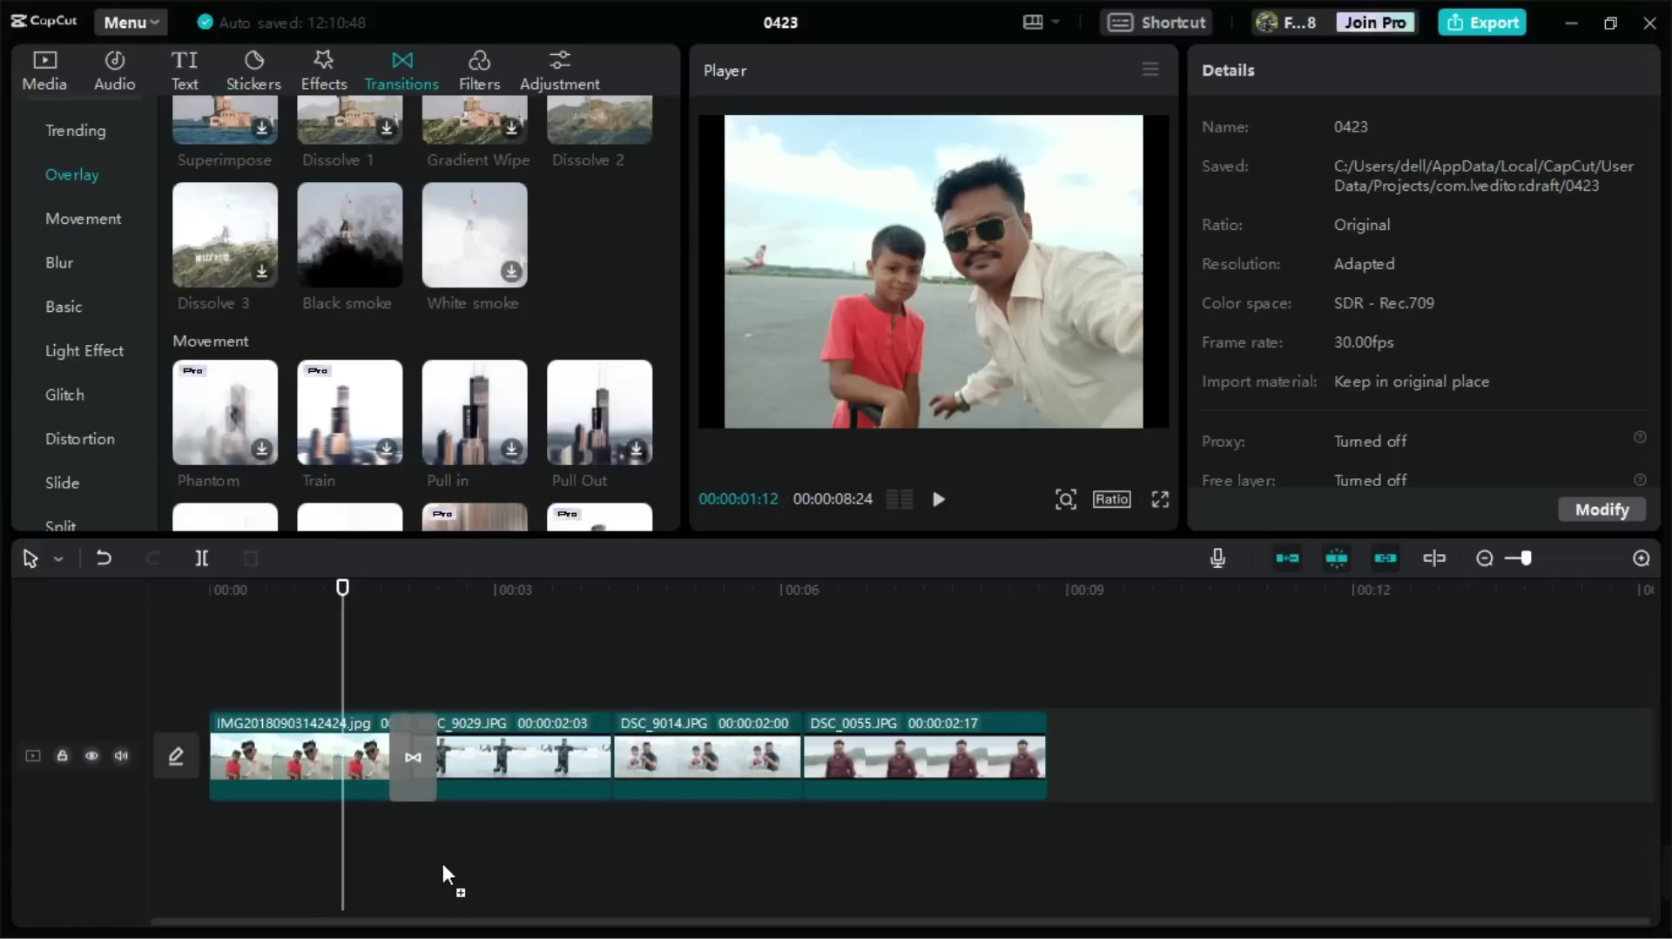
- Add Dissolve 2 between DSC_9029 and DSC_9014, accepting duplicate frames
click(390, 758)
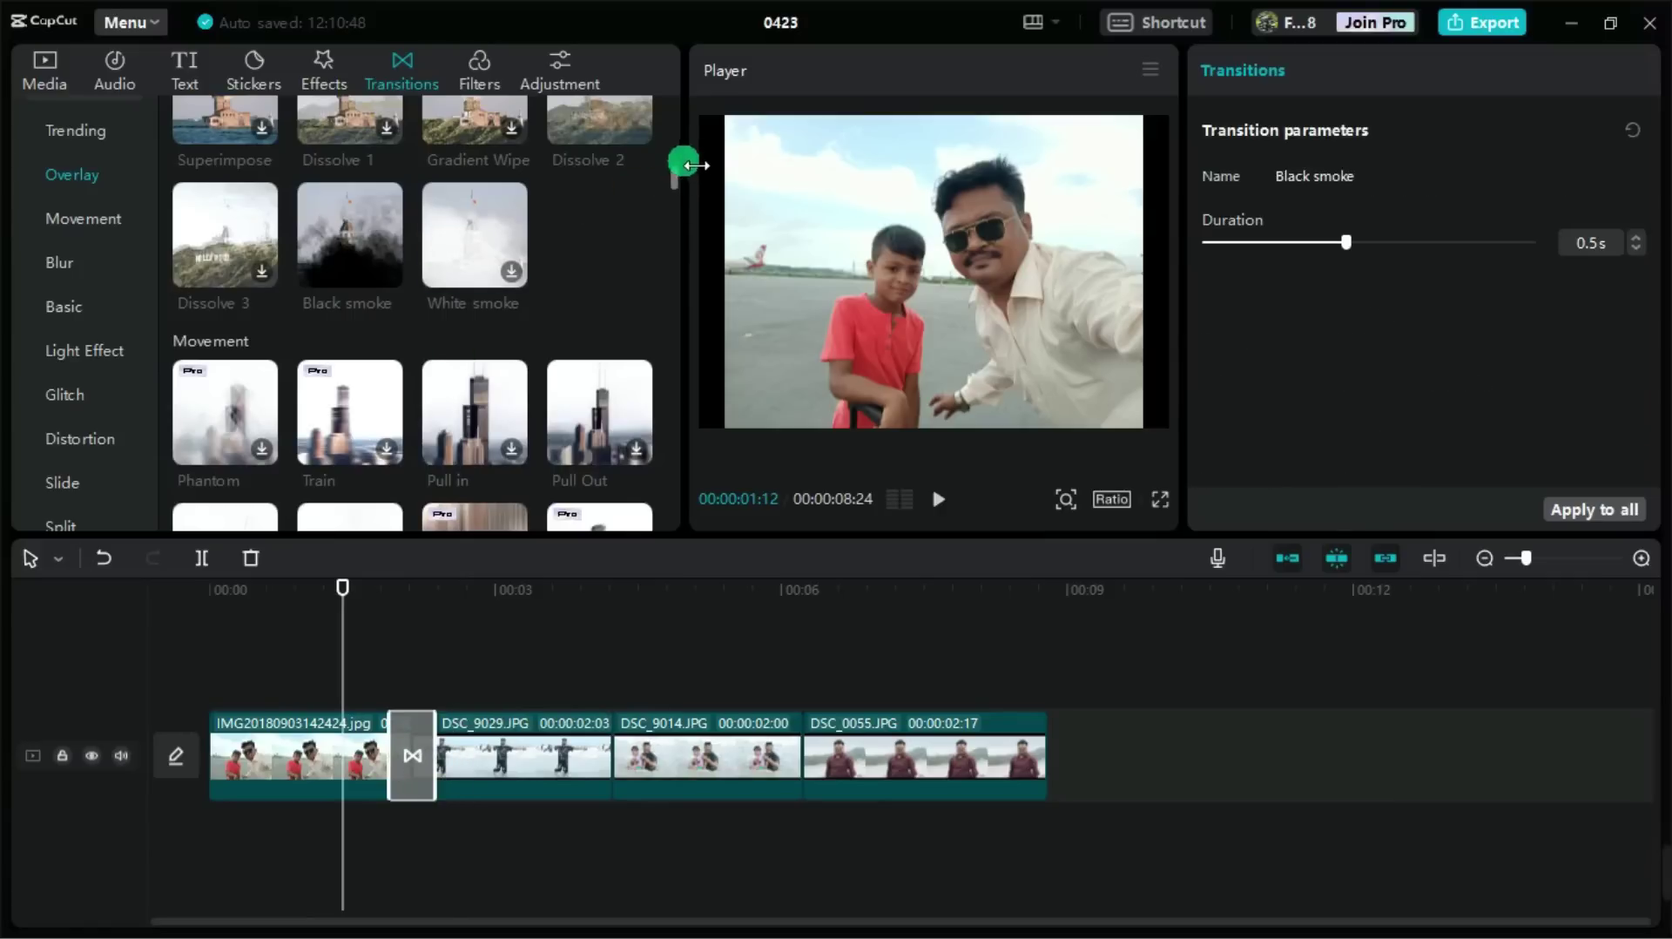
drag(671, 174, 670, 165)
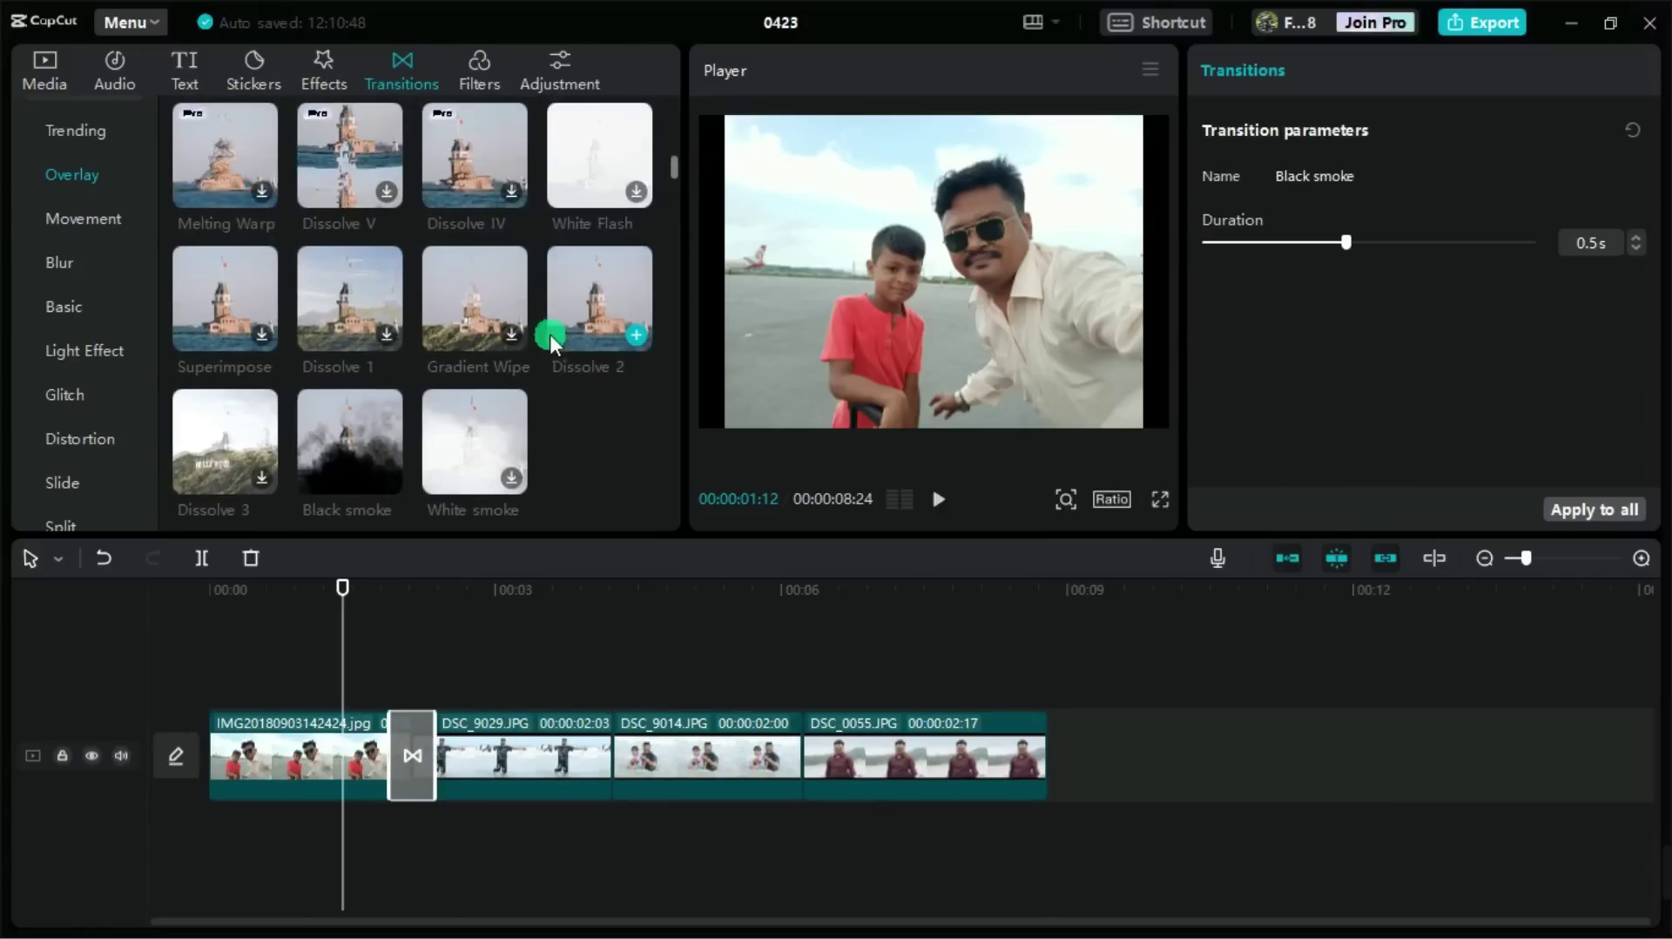
drag(551, 338, 645, 849)
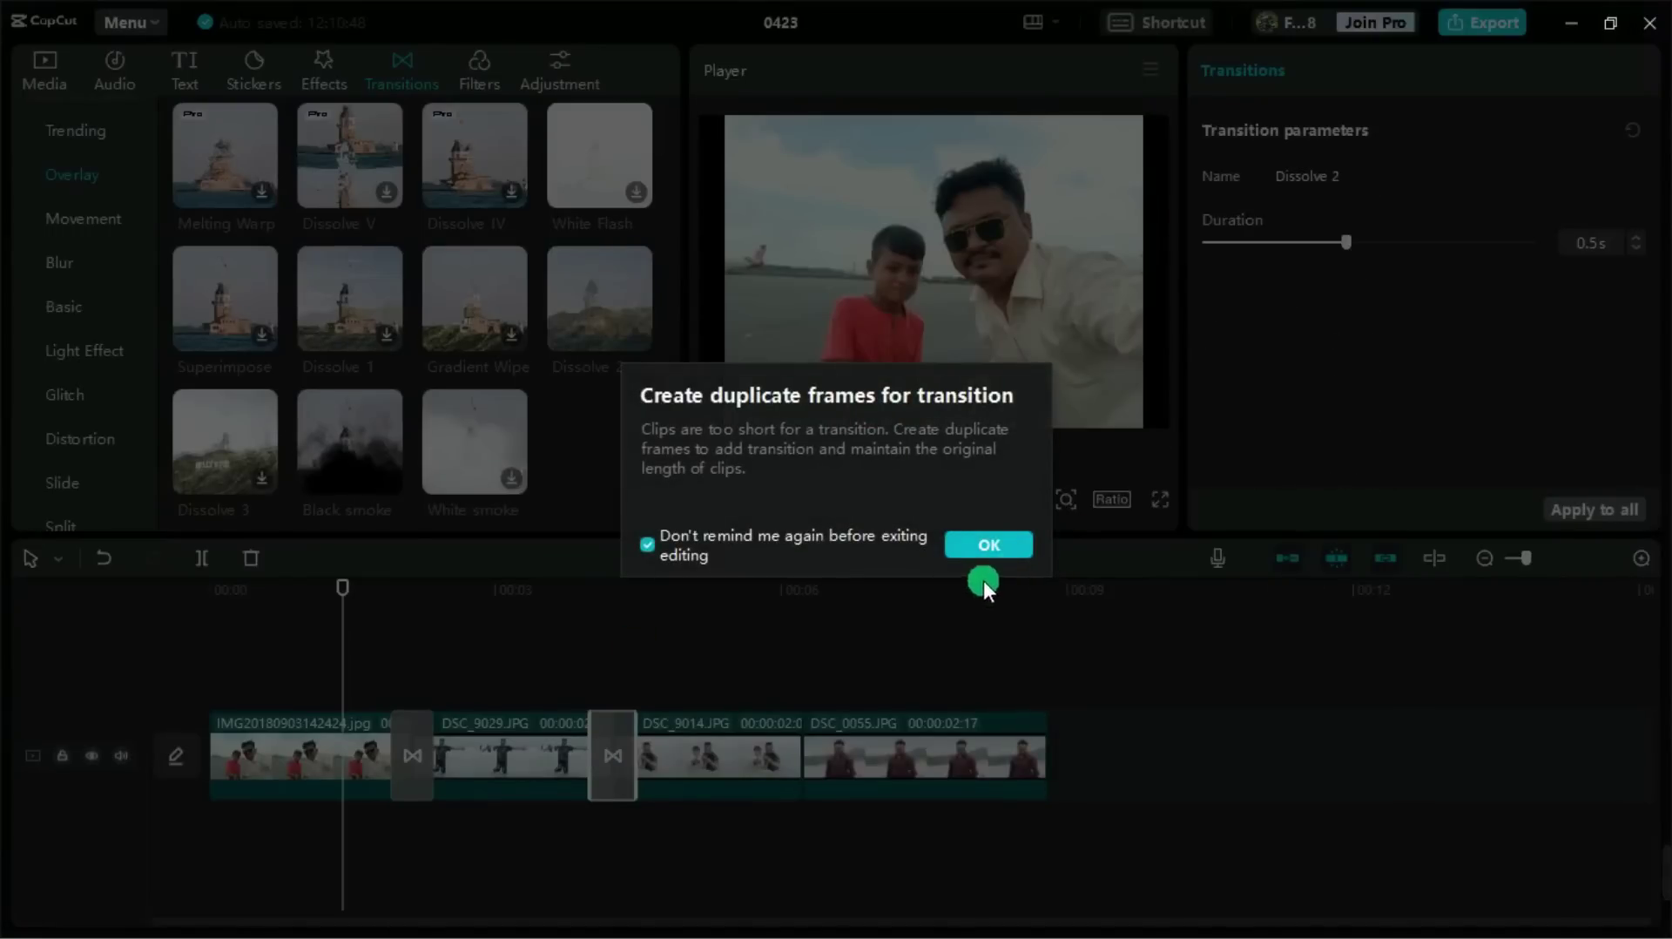
click(984, 549)
drag(681, 158, 672, 174)
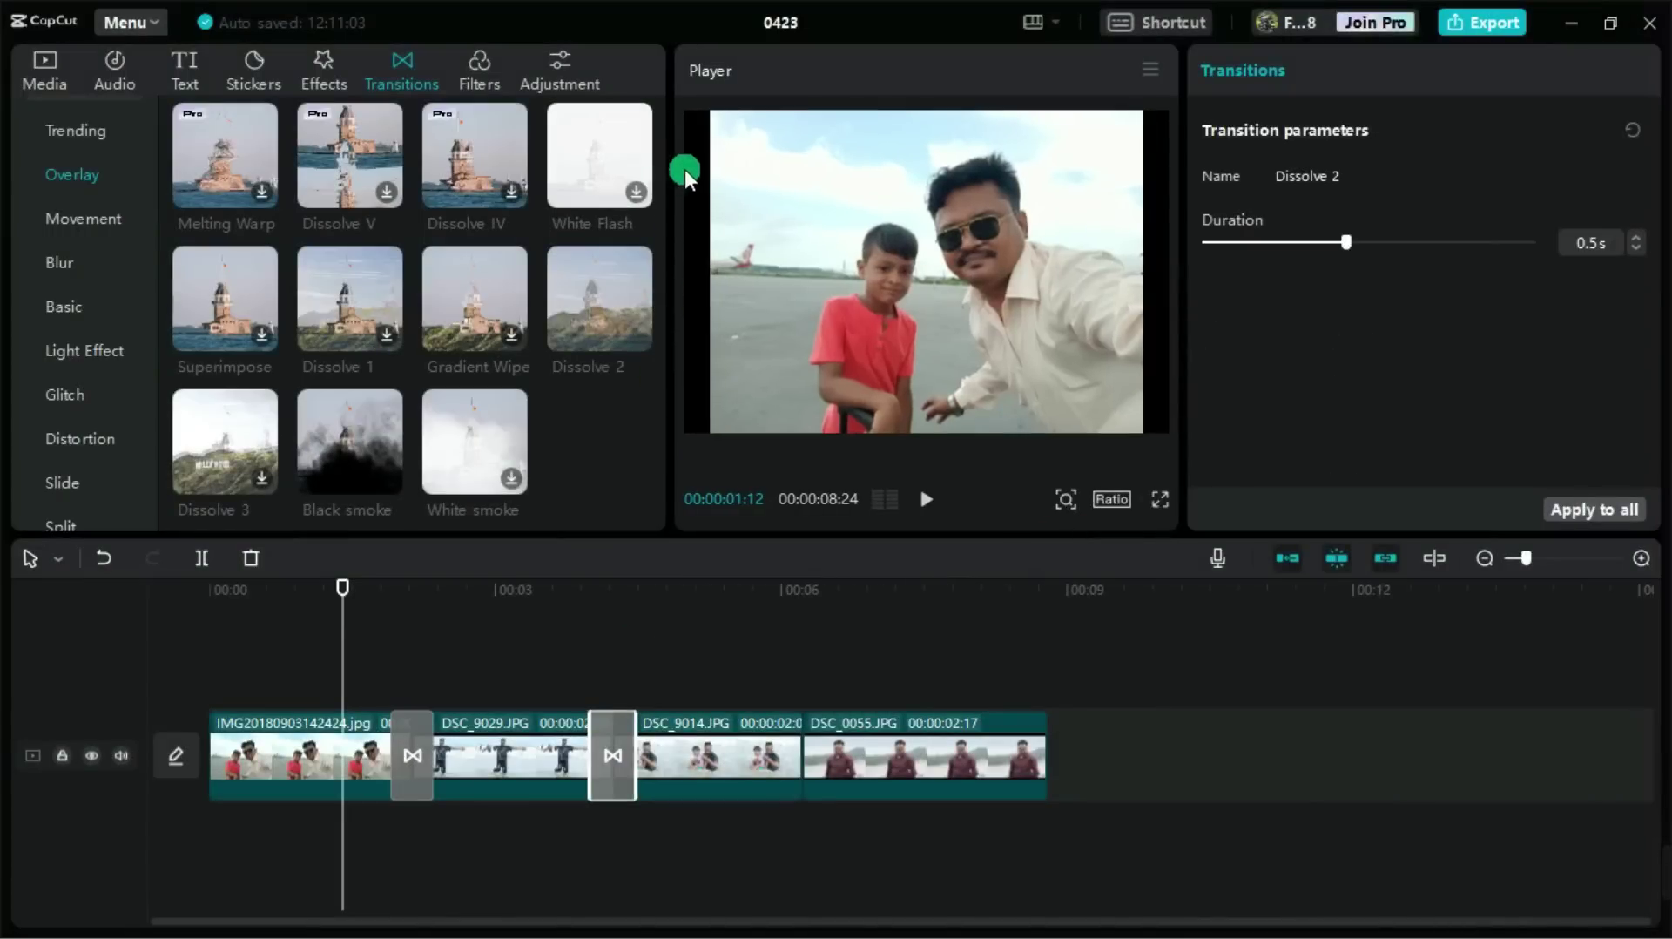
- Add Then and Now between DSC_9014 and DSC_0055 and check its settings
click(669, 777)
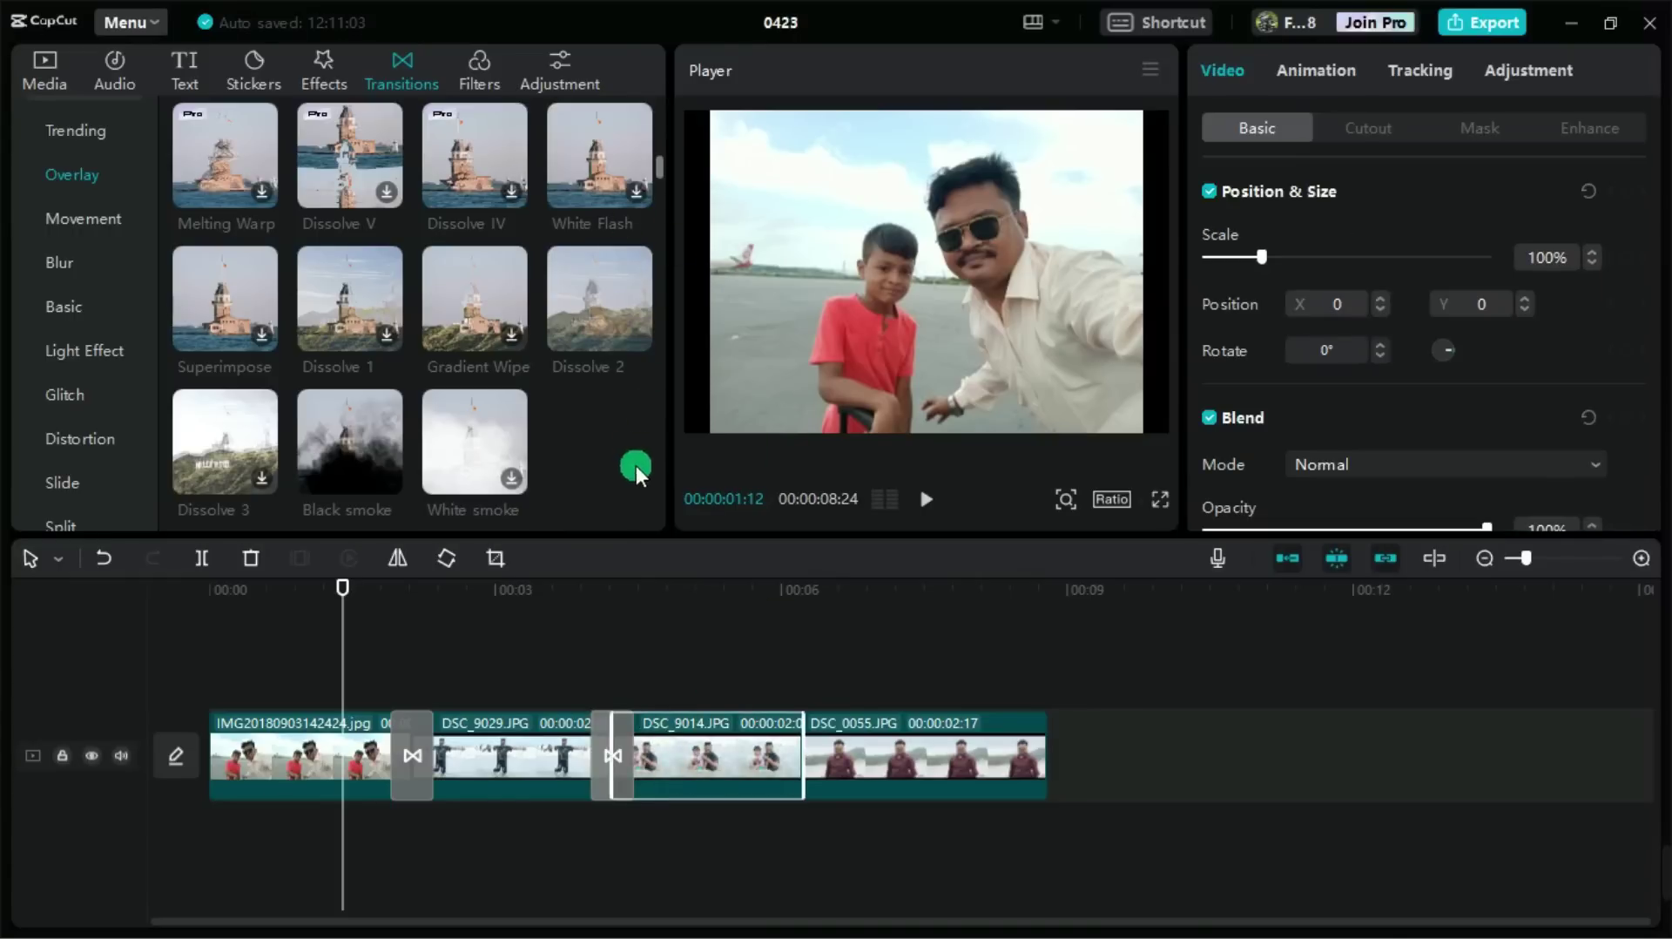
scroll(660, 165, up, 3)
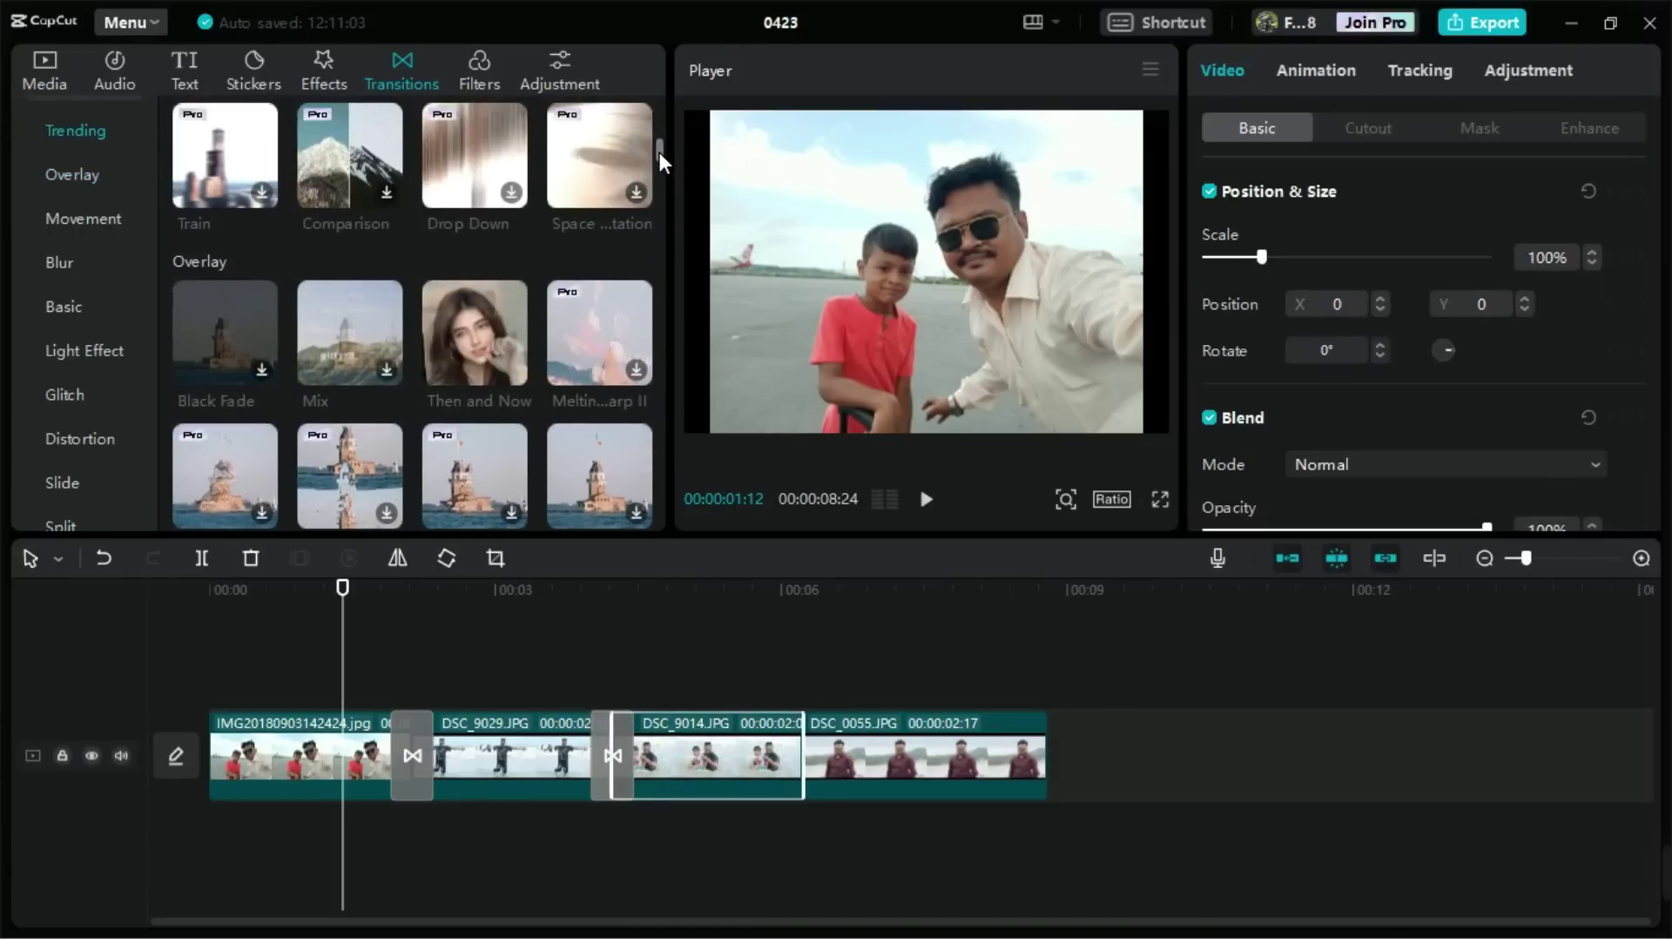
drag(475, 283, 833, 849)
click(782, 759)
click(1167, 861)
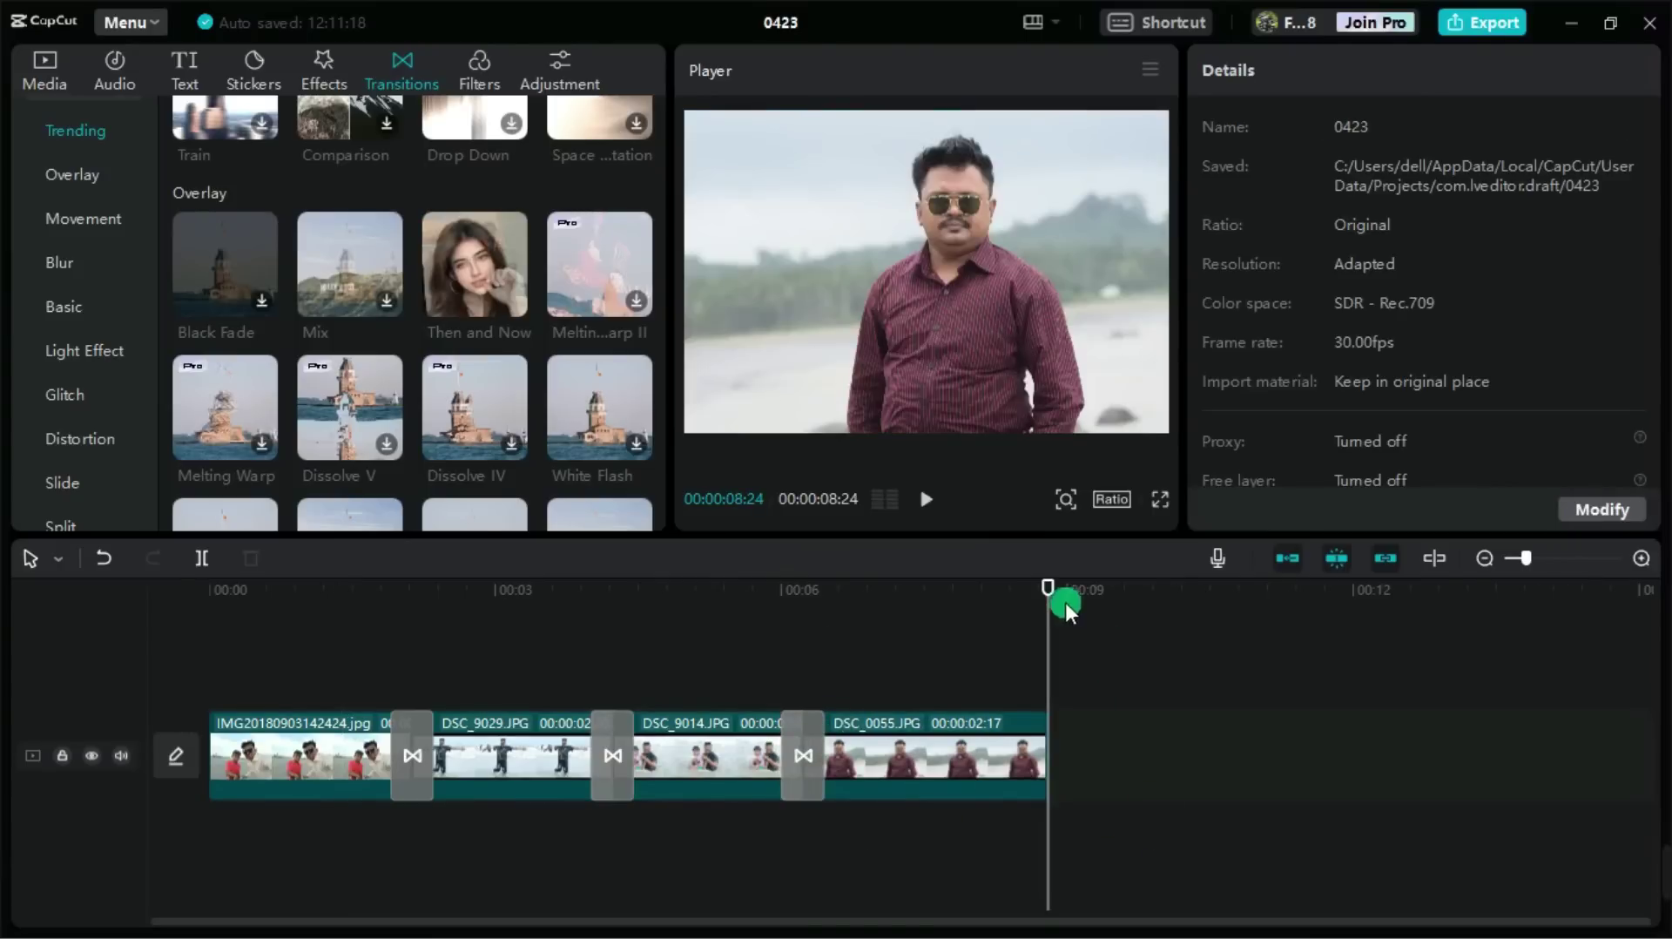
click(926, 499)
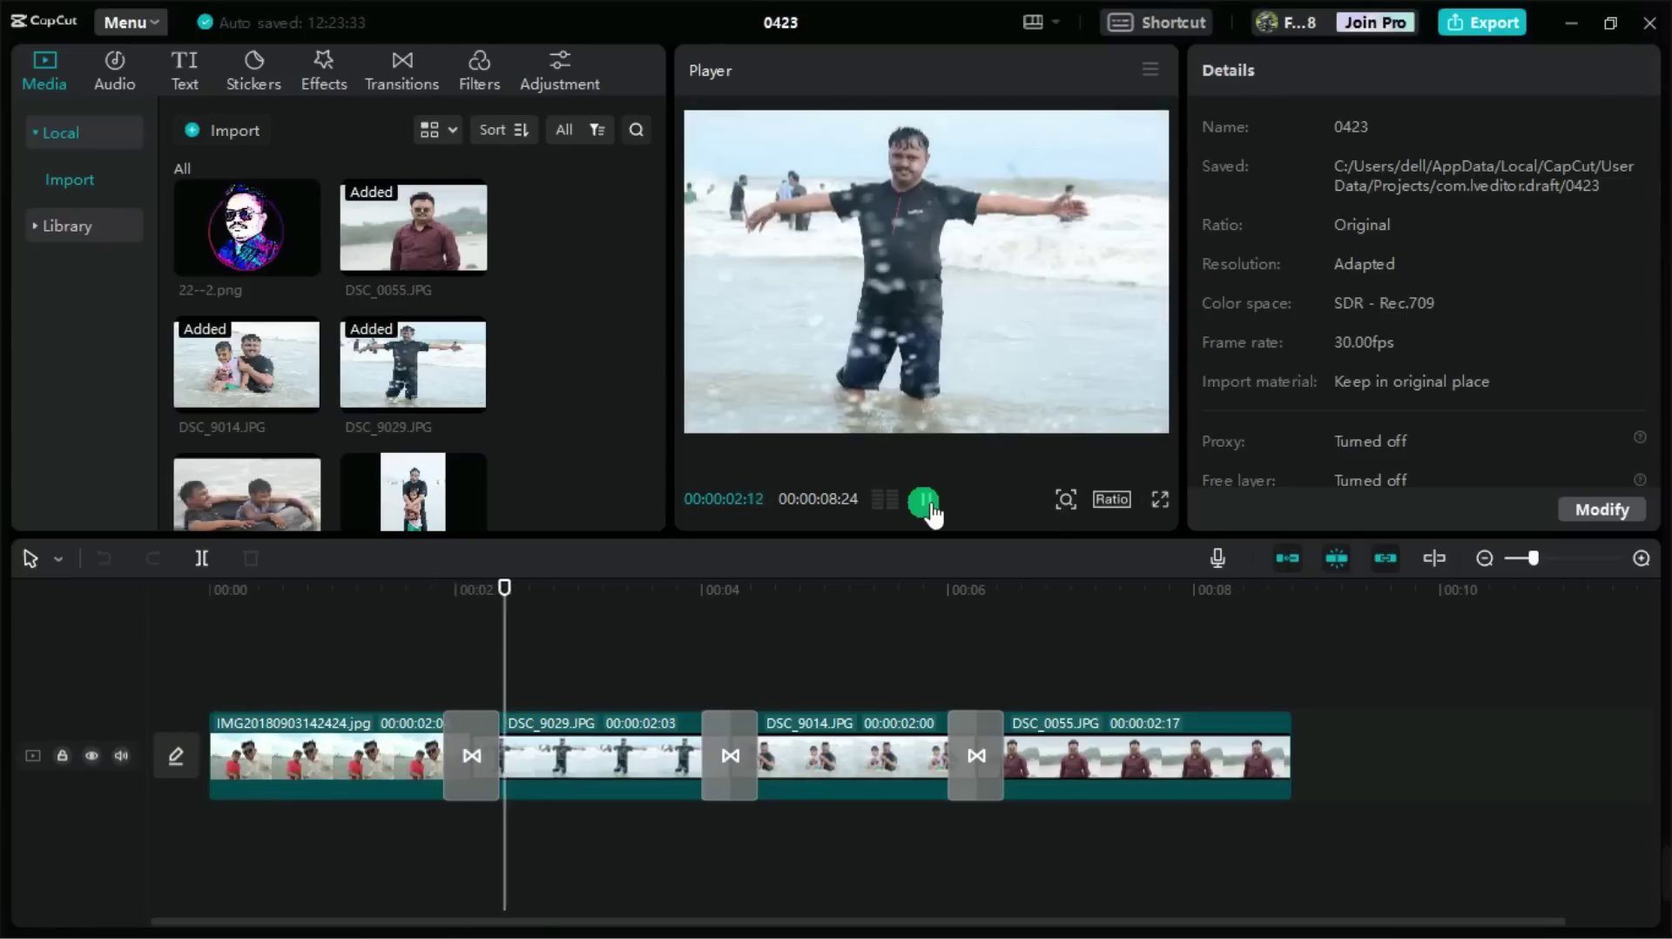
- Pause playback and change the project aspect ratio from Original to 16:9
click(928, 504)
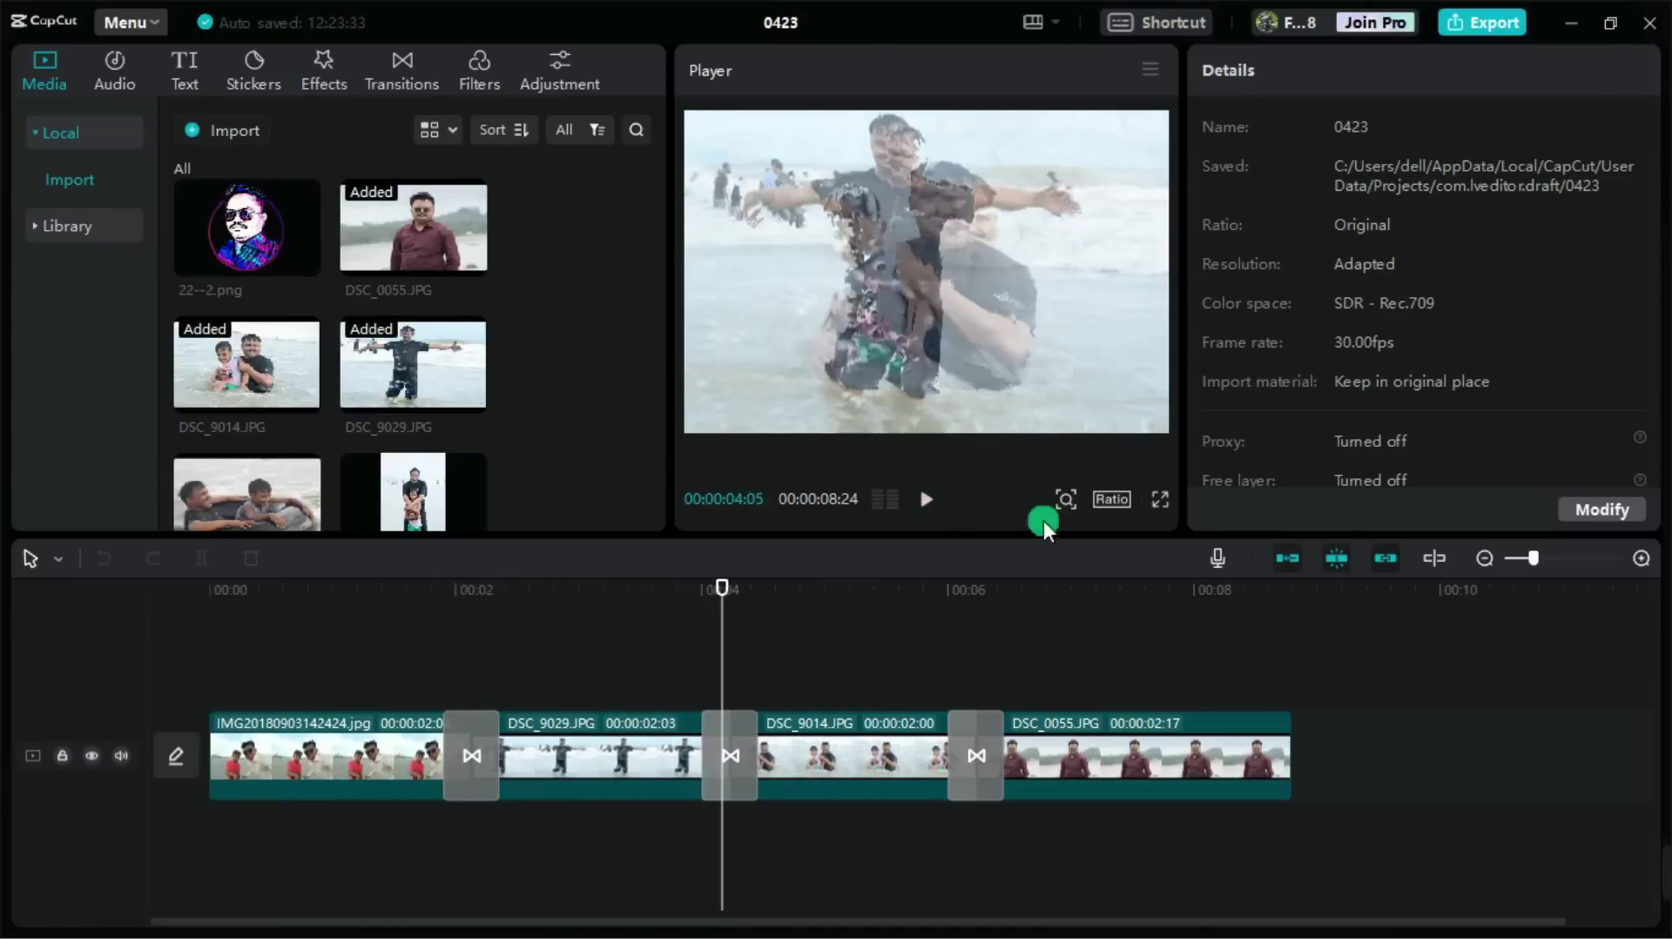
click(1114, 499)
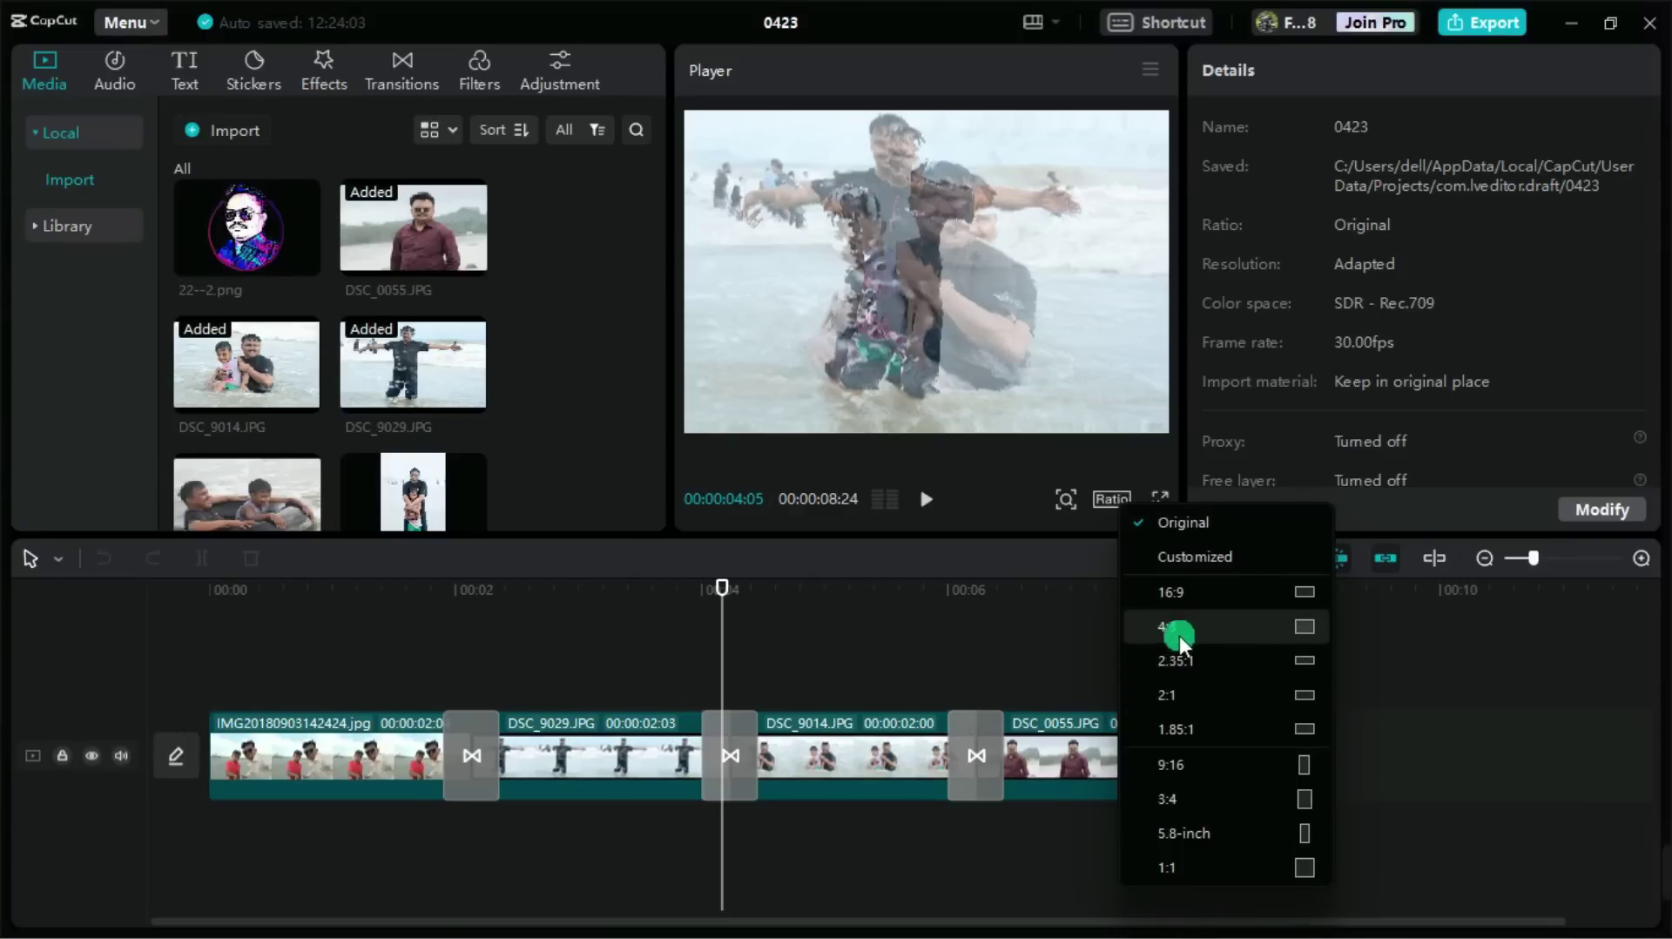
click(1193, 593)
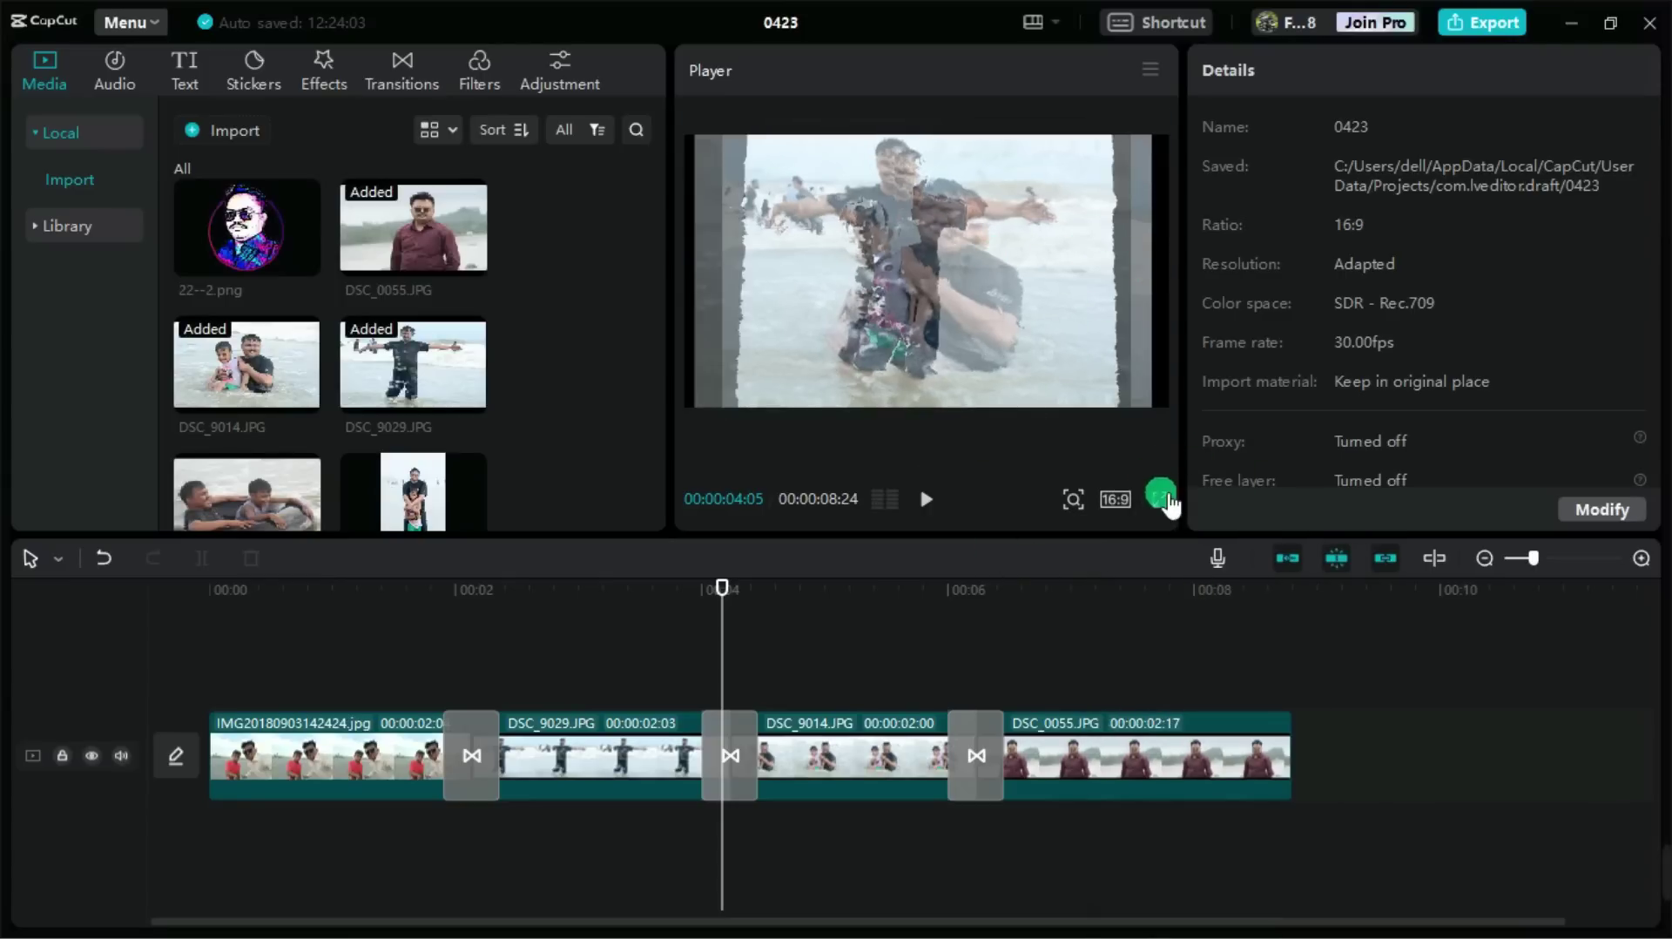
drag(724, 586, 775, 599)
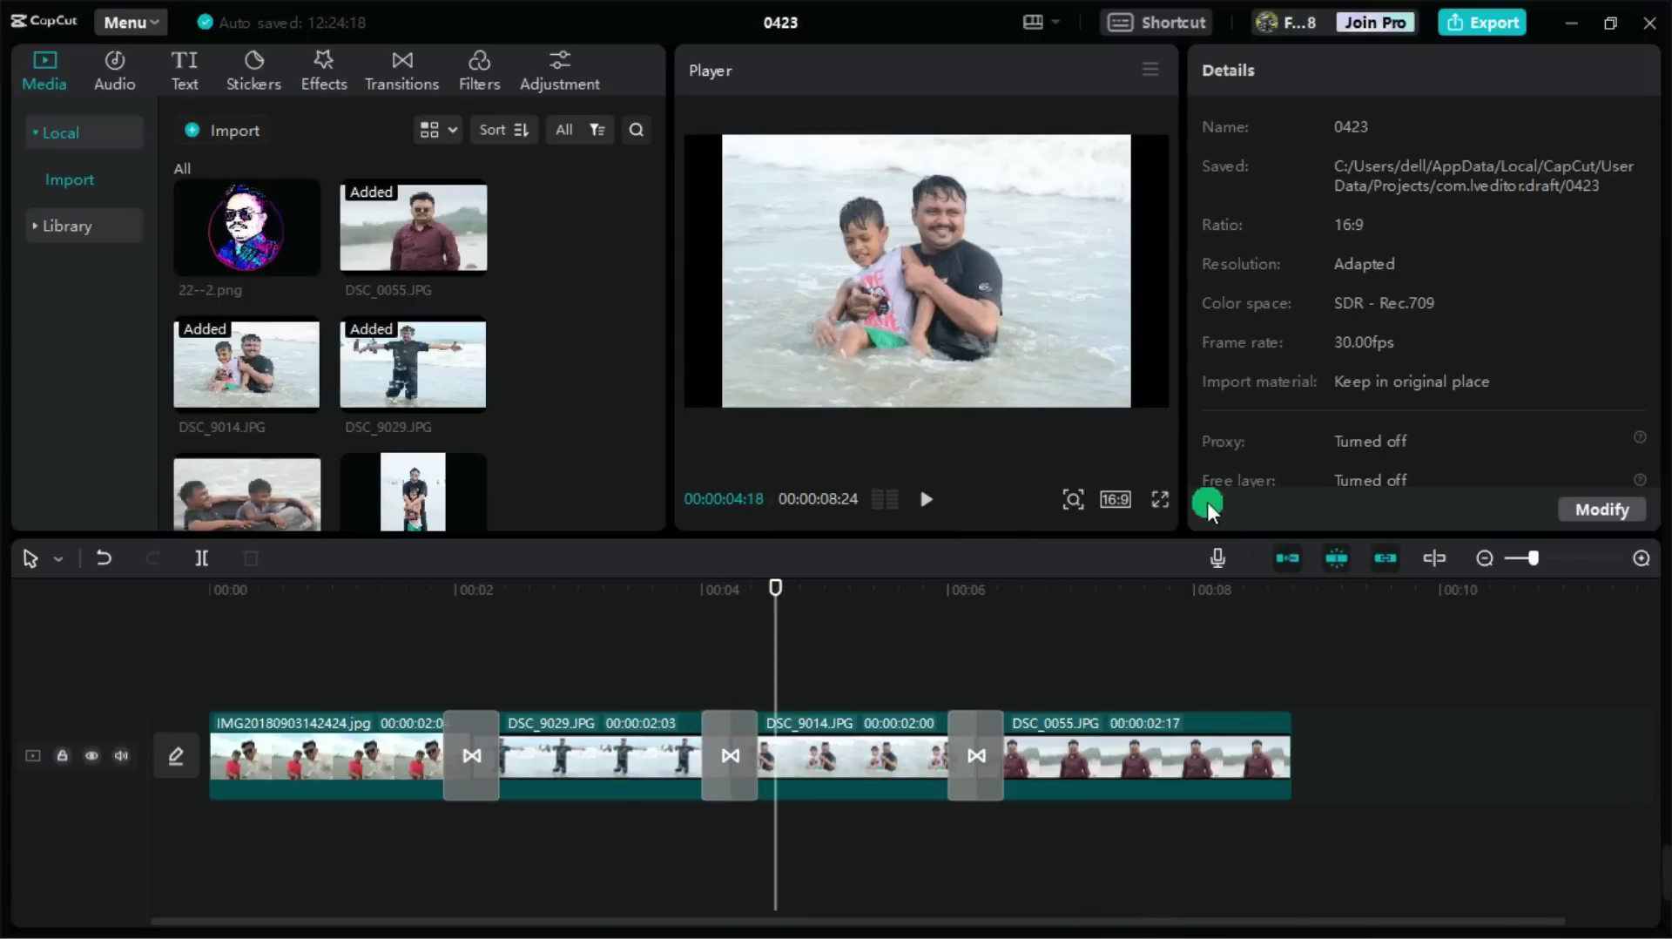
click(1167, 502)
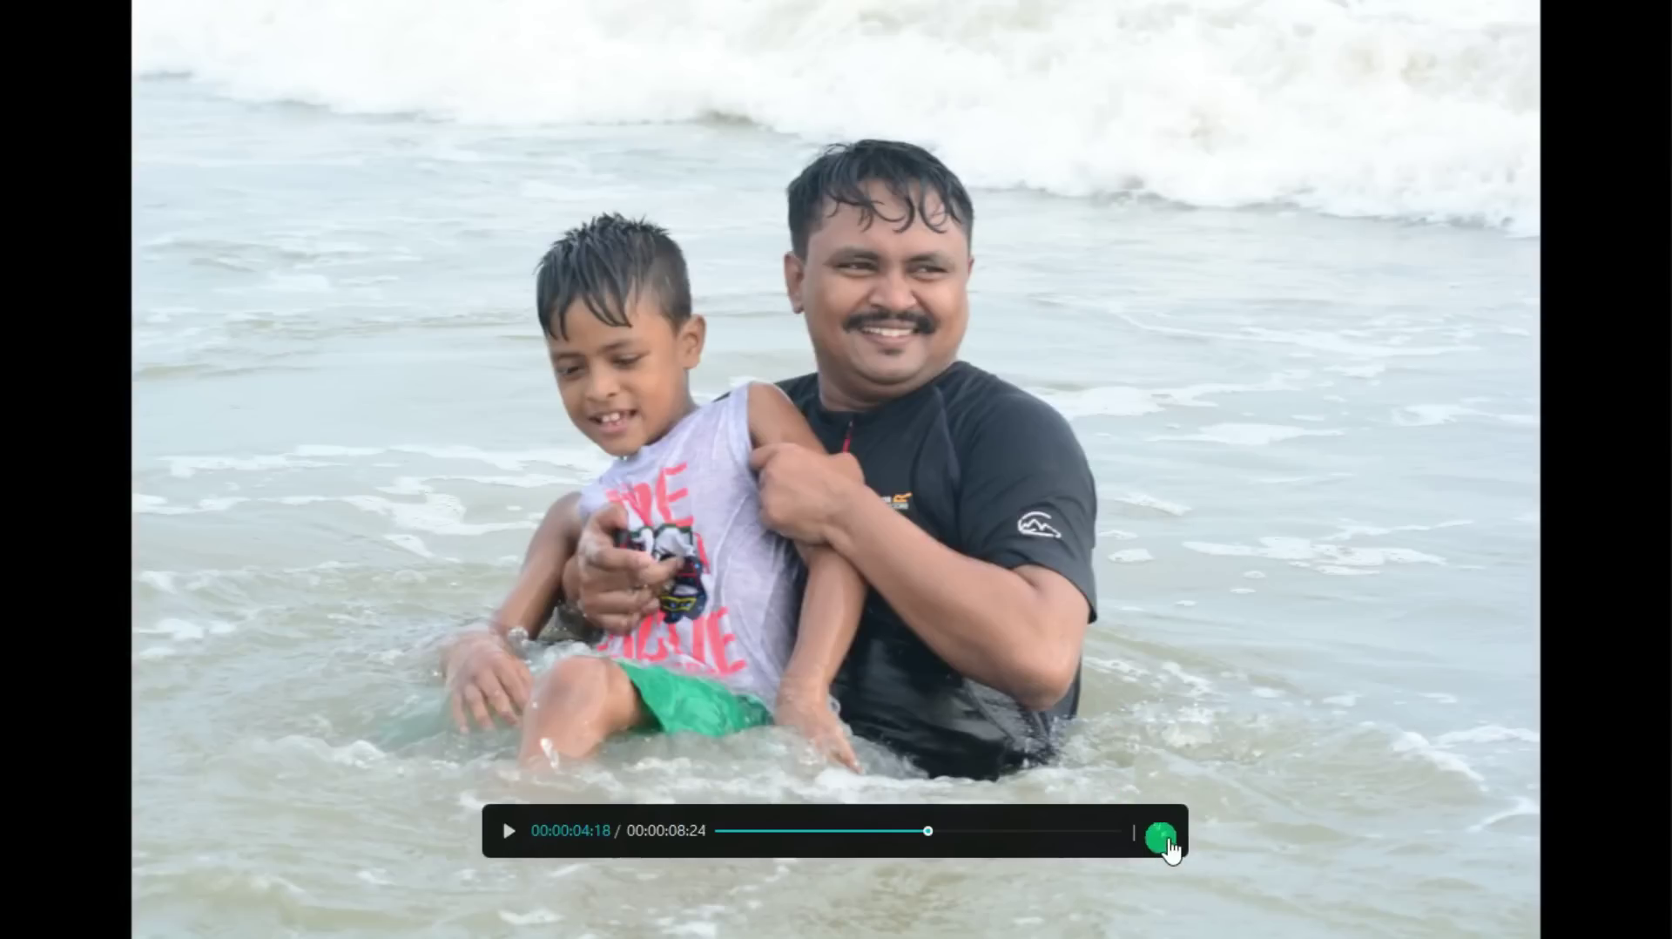
click(1161, 835)
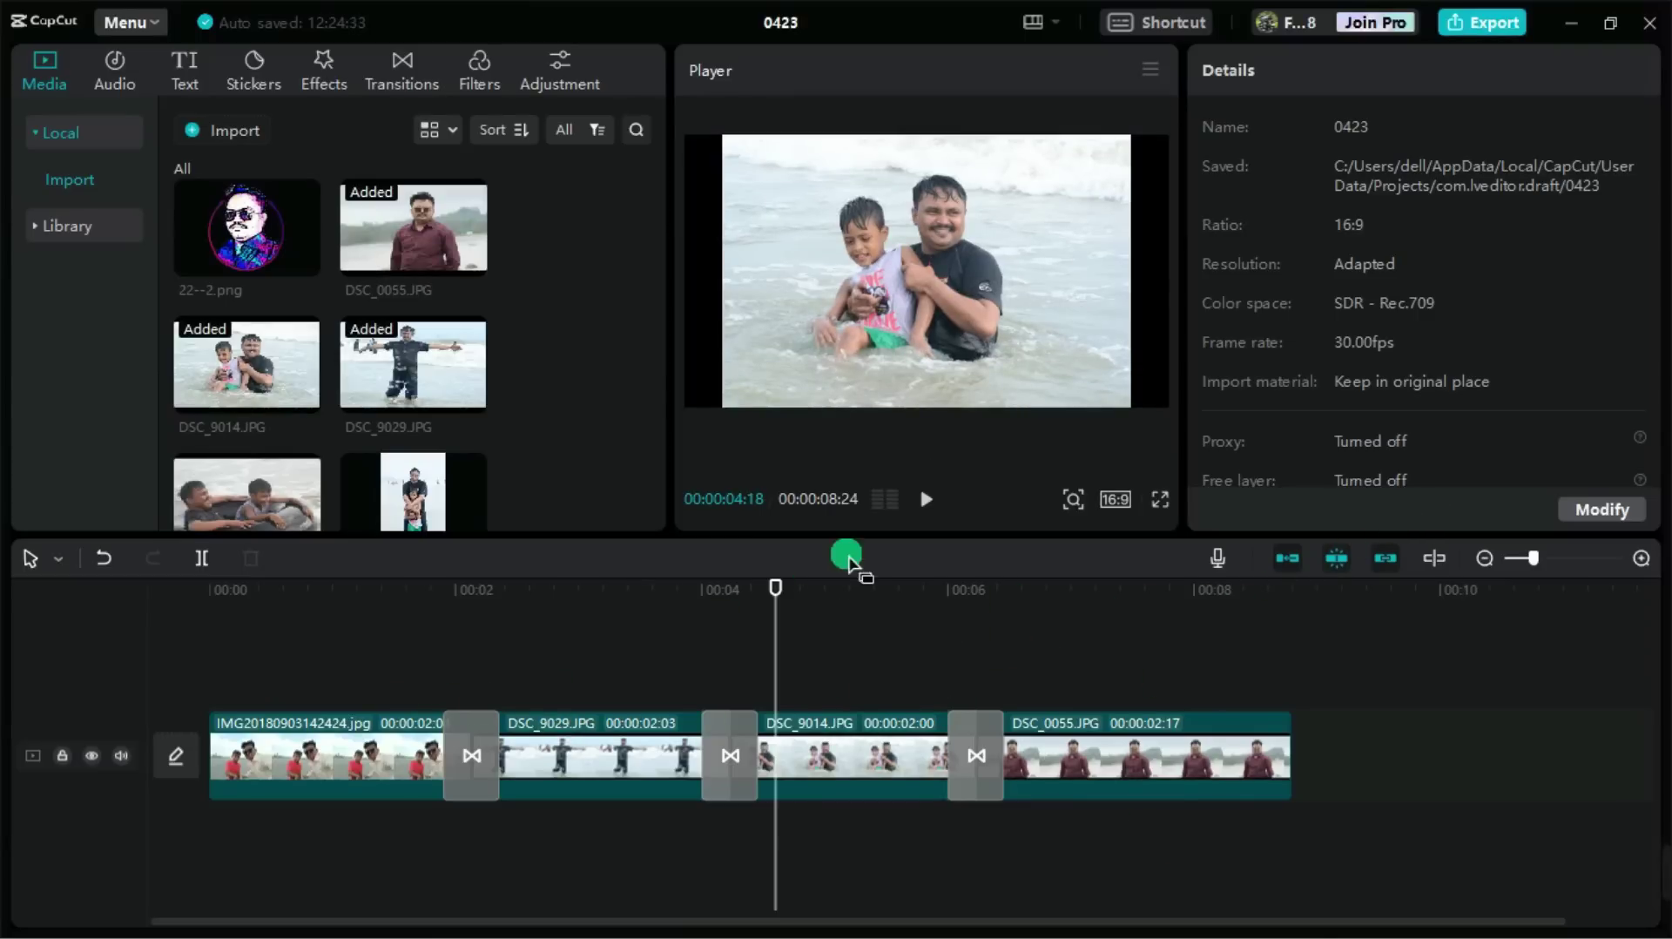
- Enlarge the first photo in Video > Basic so it fills the frame
drag(778, 582, 273, 607)
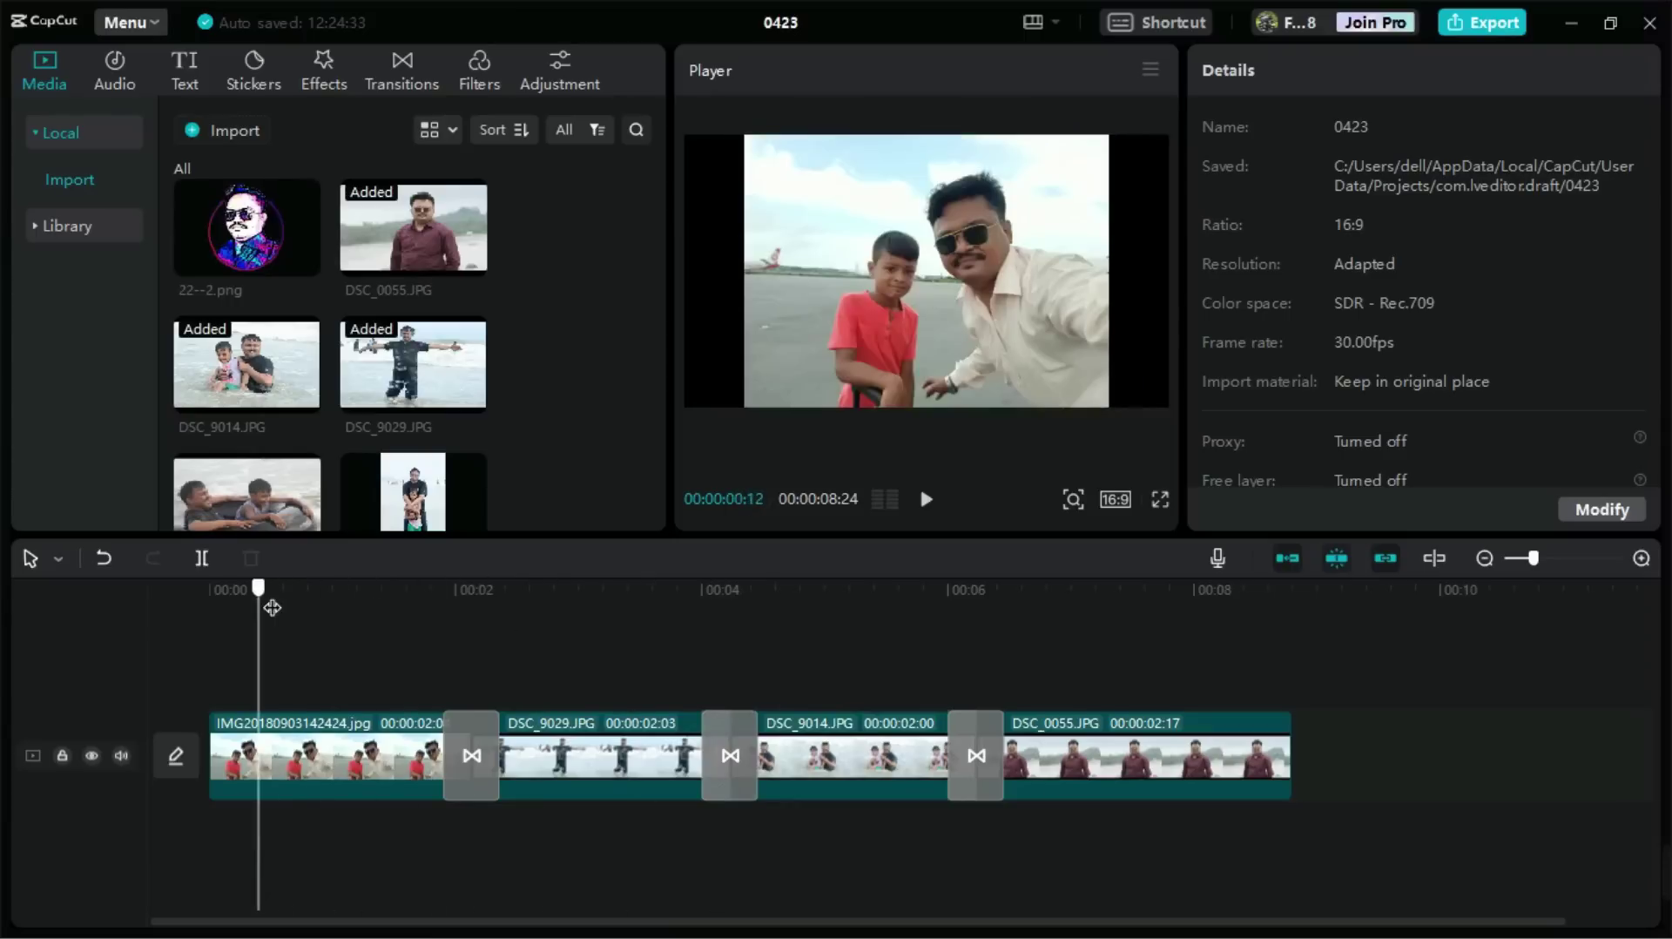
click(292, 742)
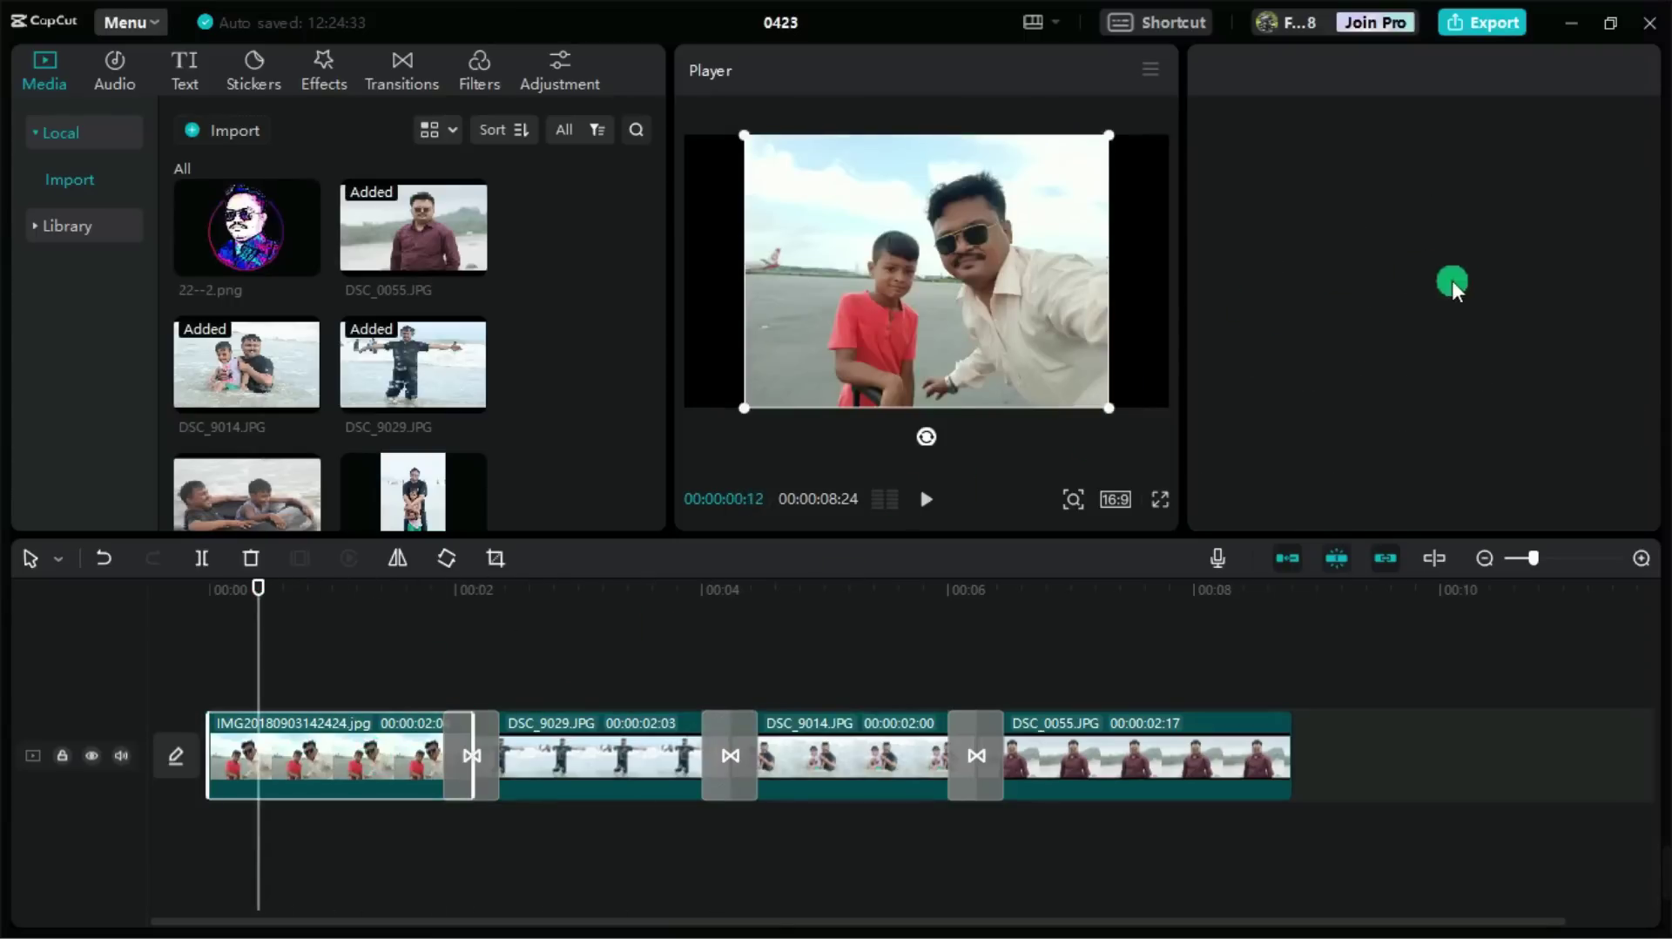
click(372, 783)
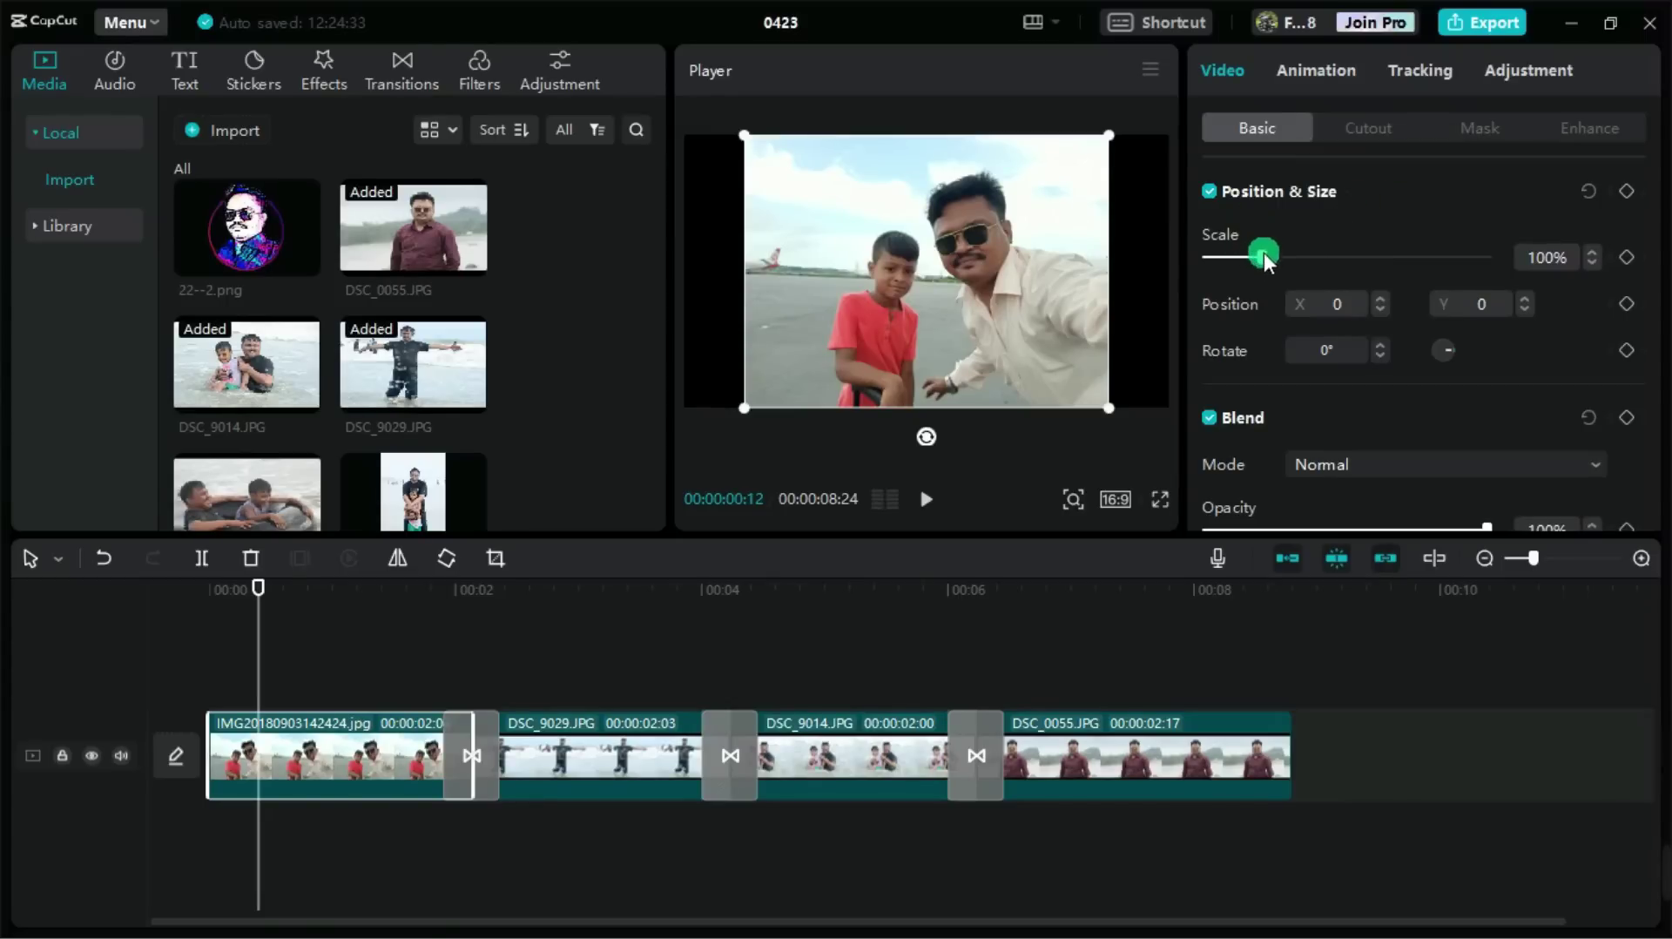
drag(1263, 258, 1283, 256)
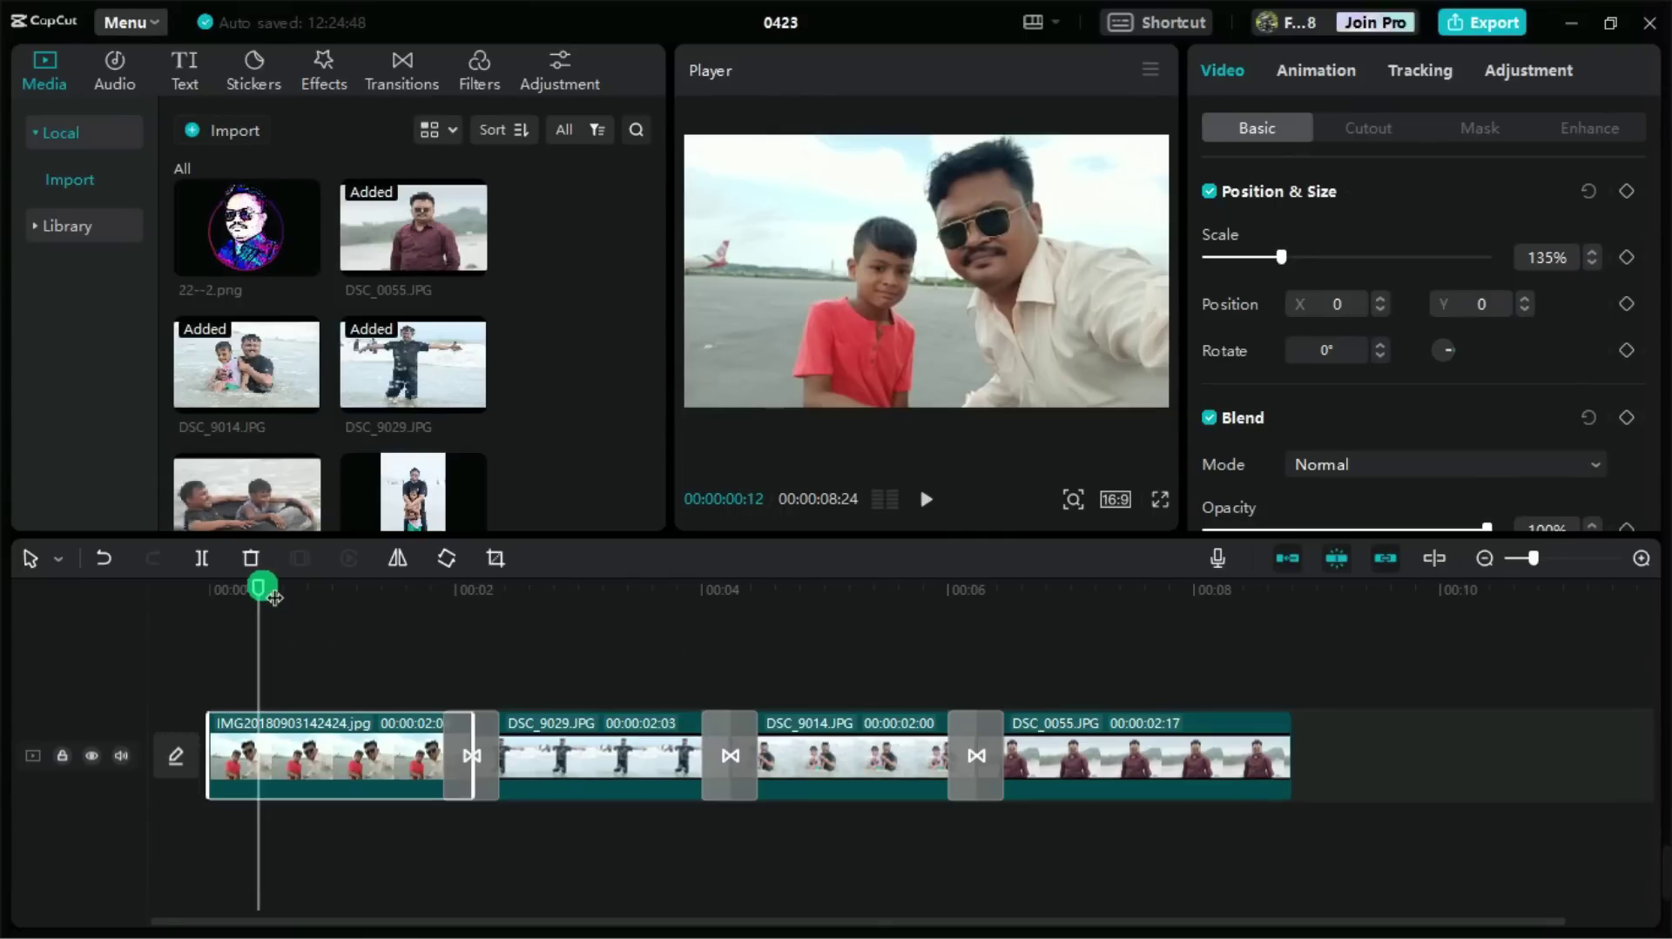
- Scale up DSC_9029 and reposition it to fill the frame
click(623, 759)
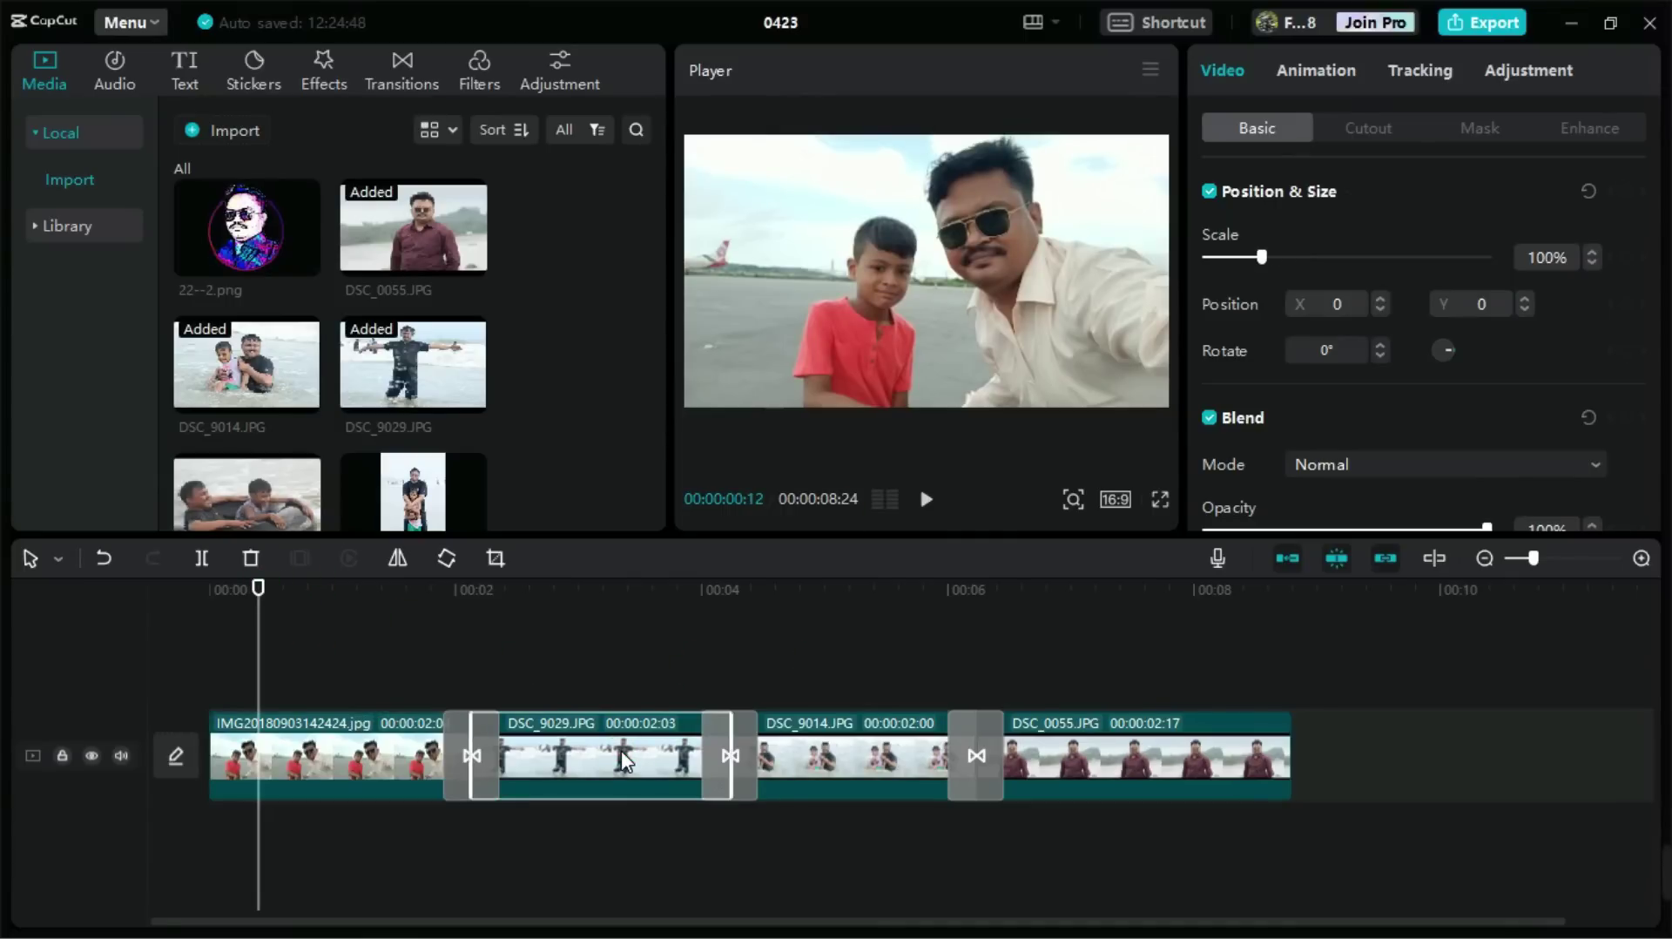
drag(269, 599, 566, 592)
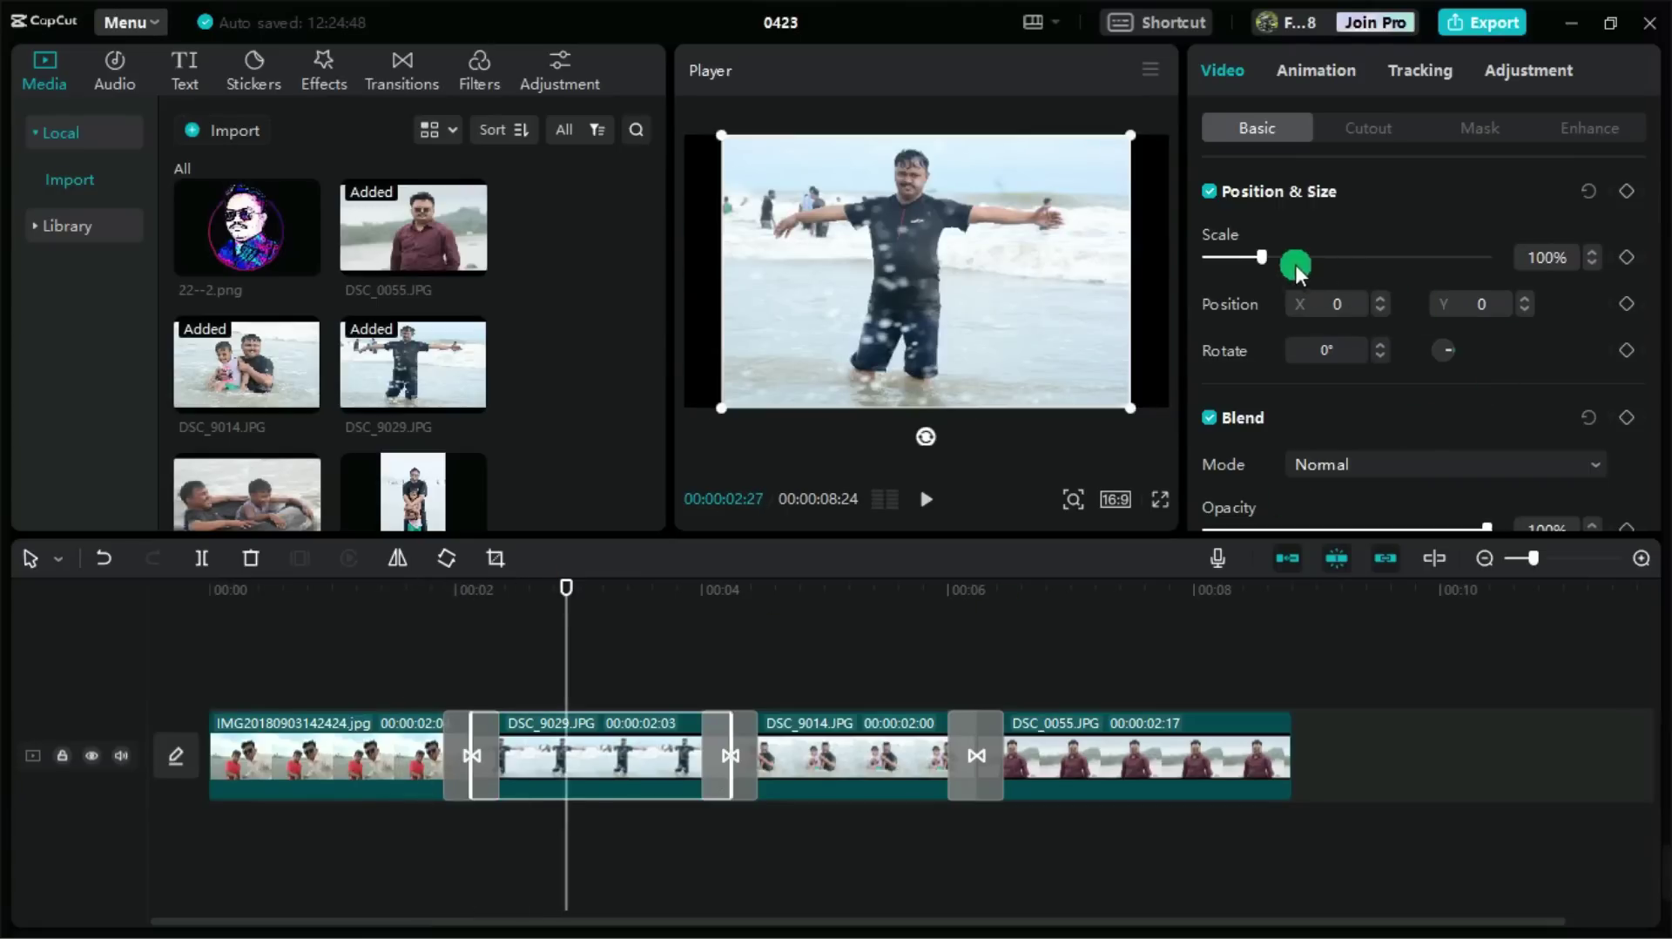
drag(1261, 254, 1278, 253)
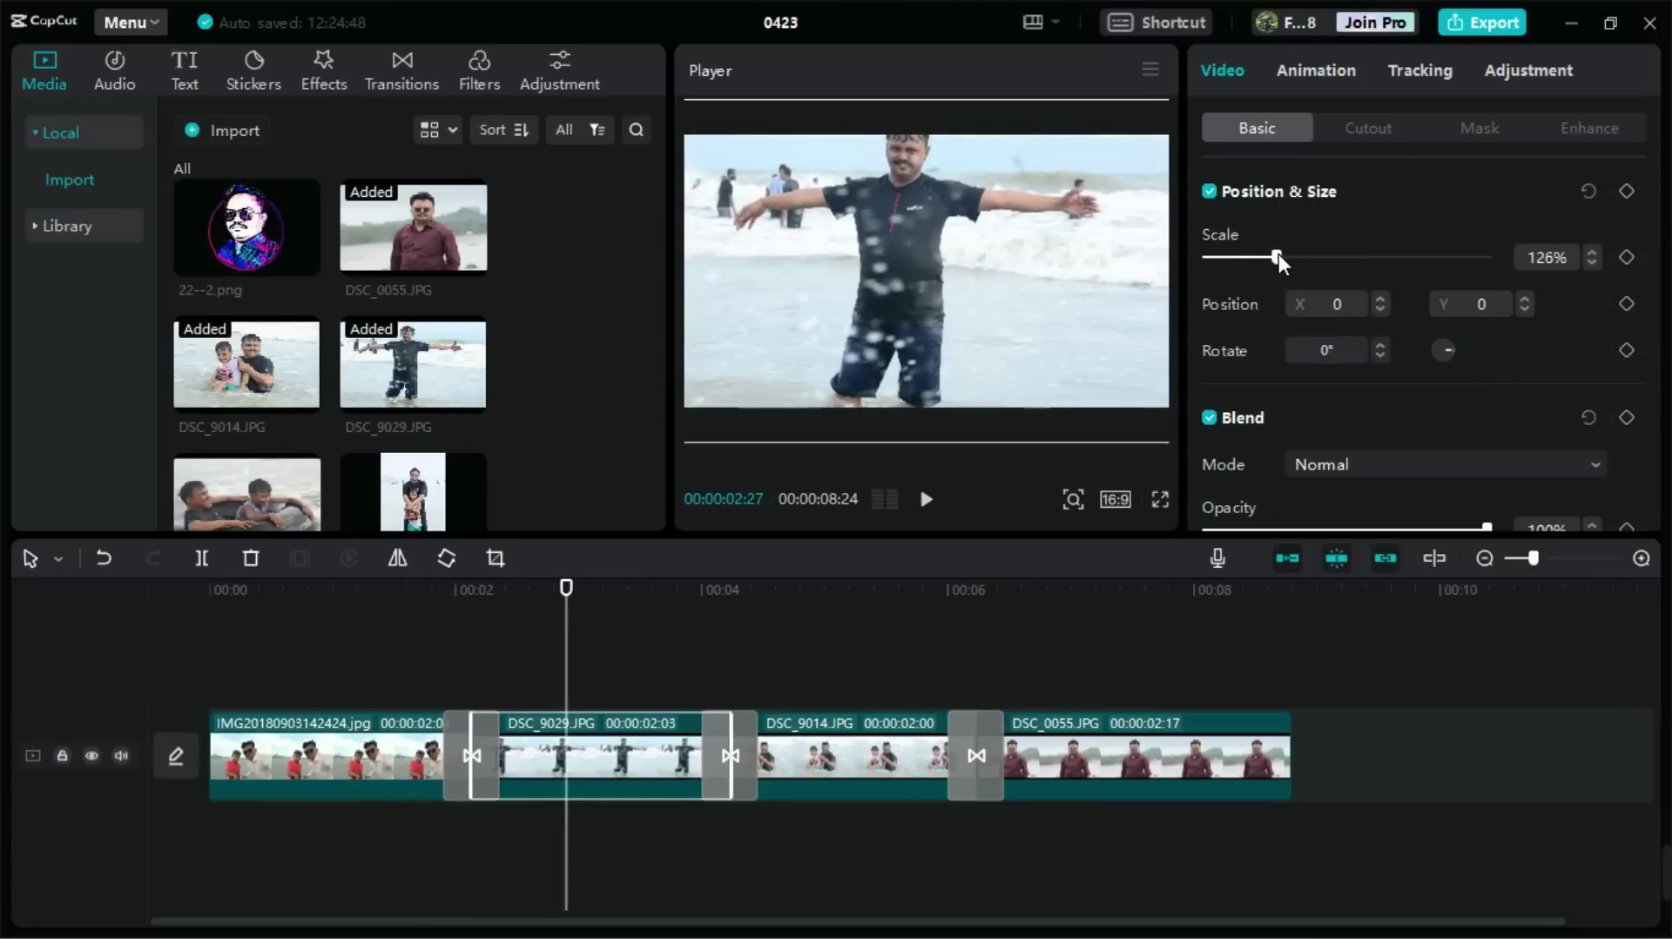
drag(925, 253, 925, 282)
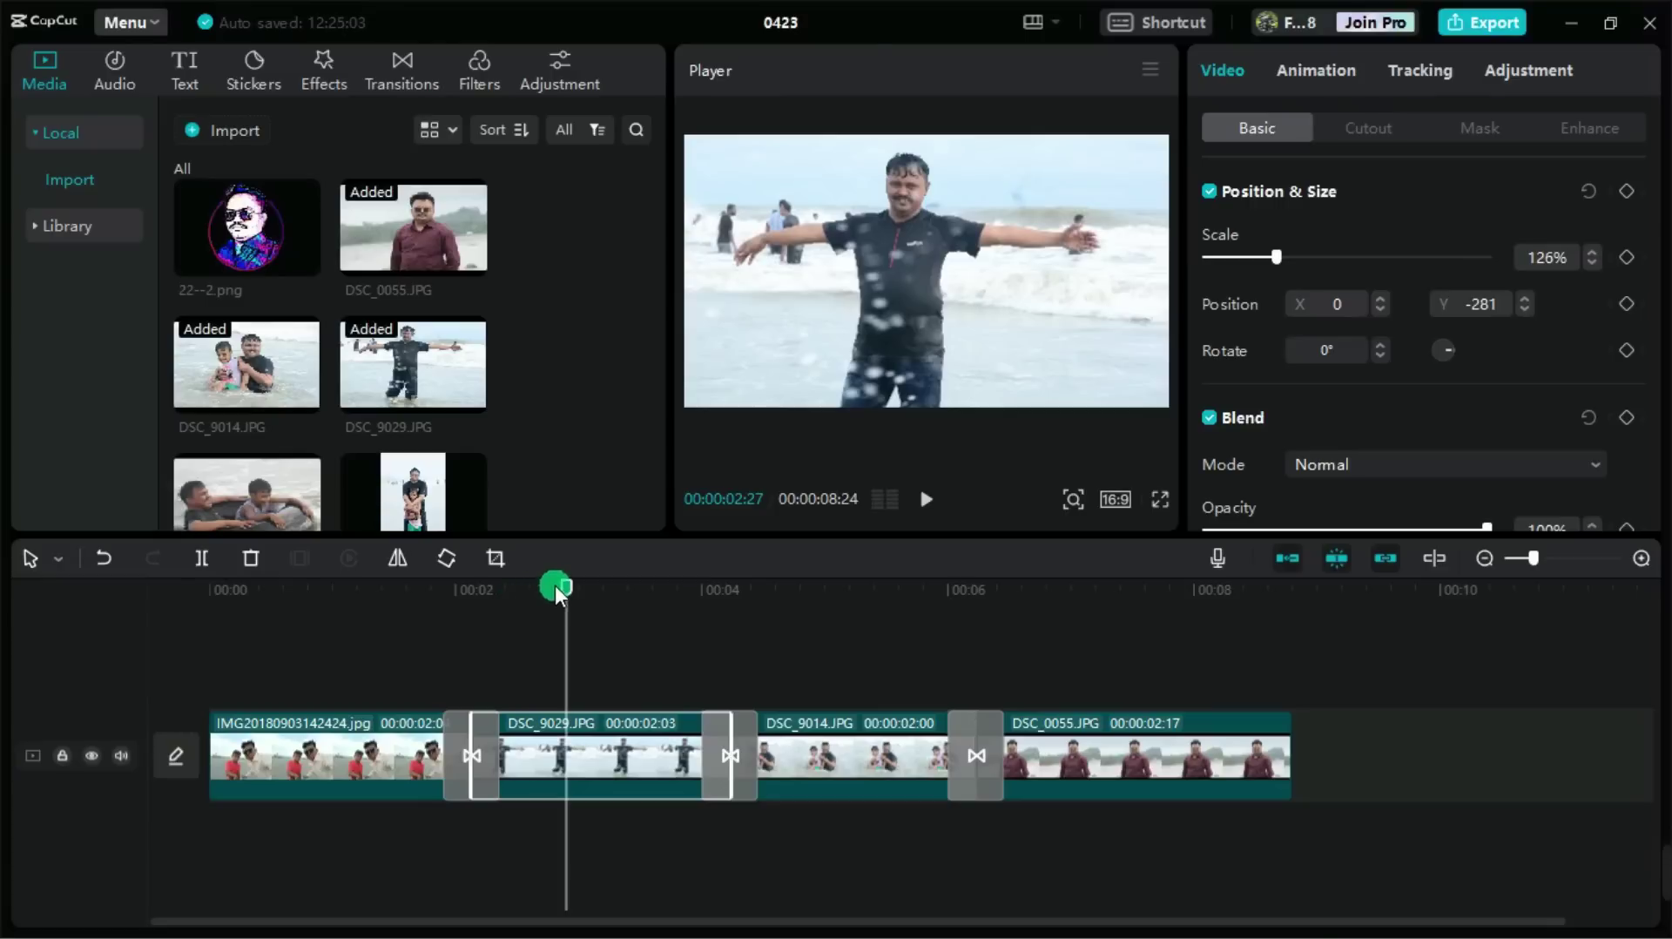
- Scale DSC_9014 to 137% and reposition it within the frame
drag(829, 588, 865, 673)
click(827, 756)
drag(1262, 272, 1288, 258)
click(1067, 566)
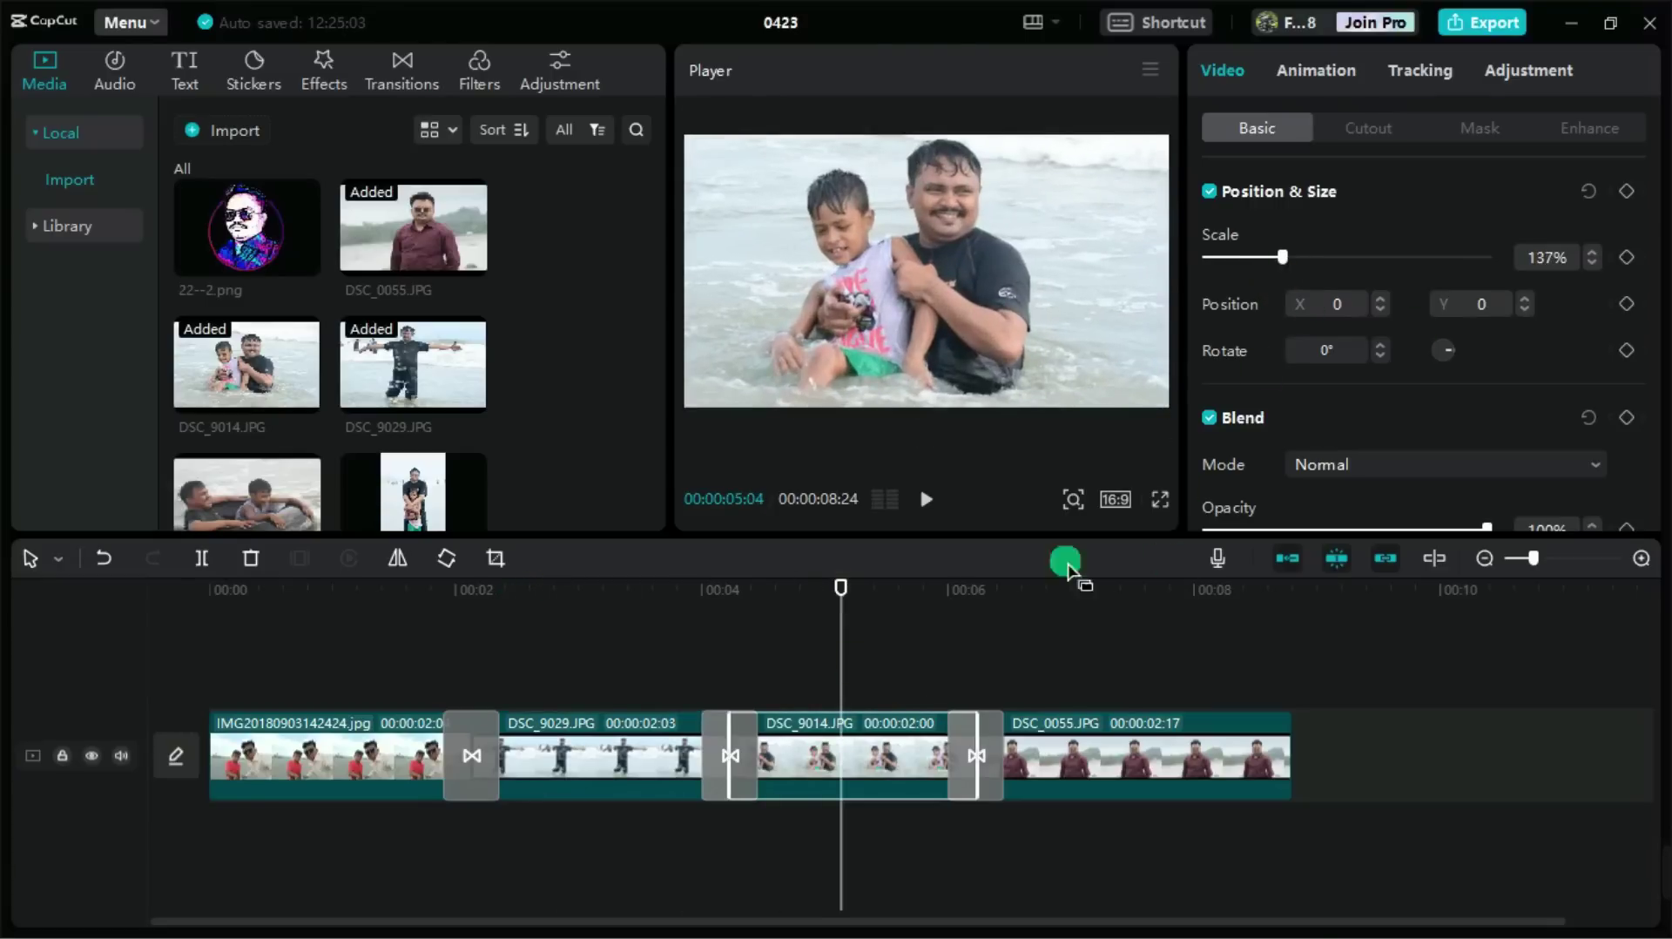
drag(924, 209, 917, 315)
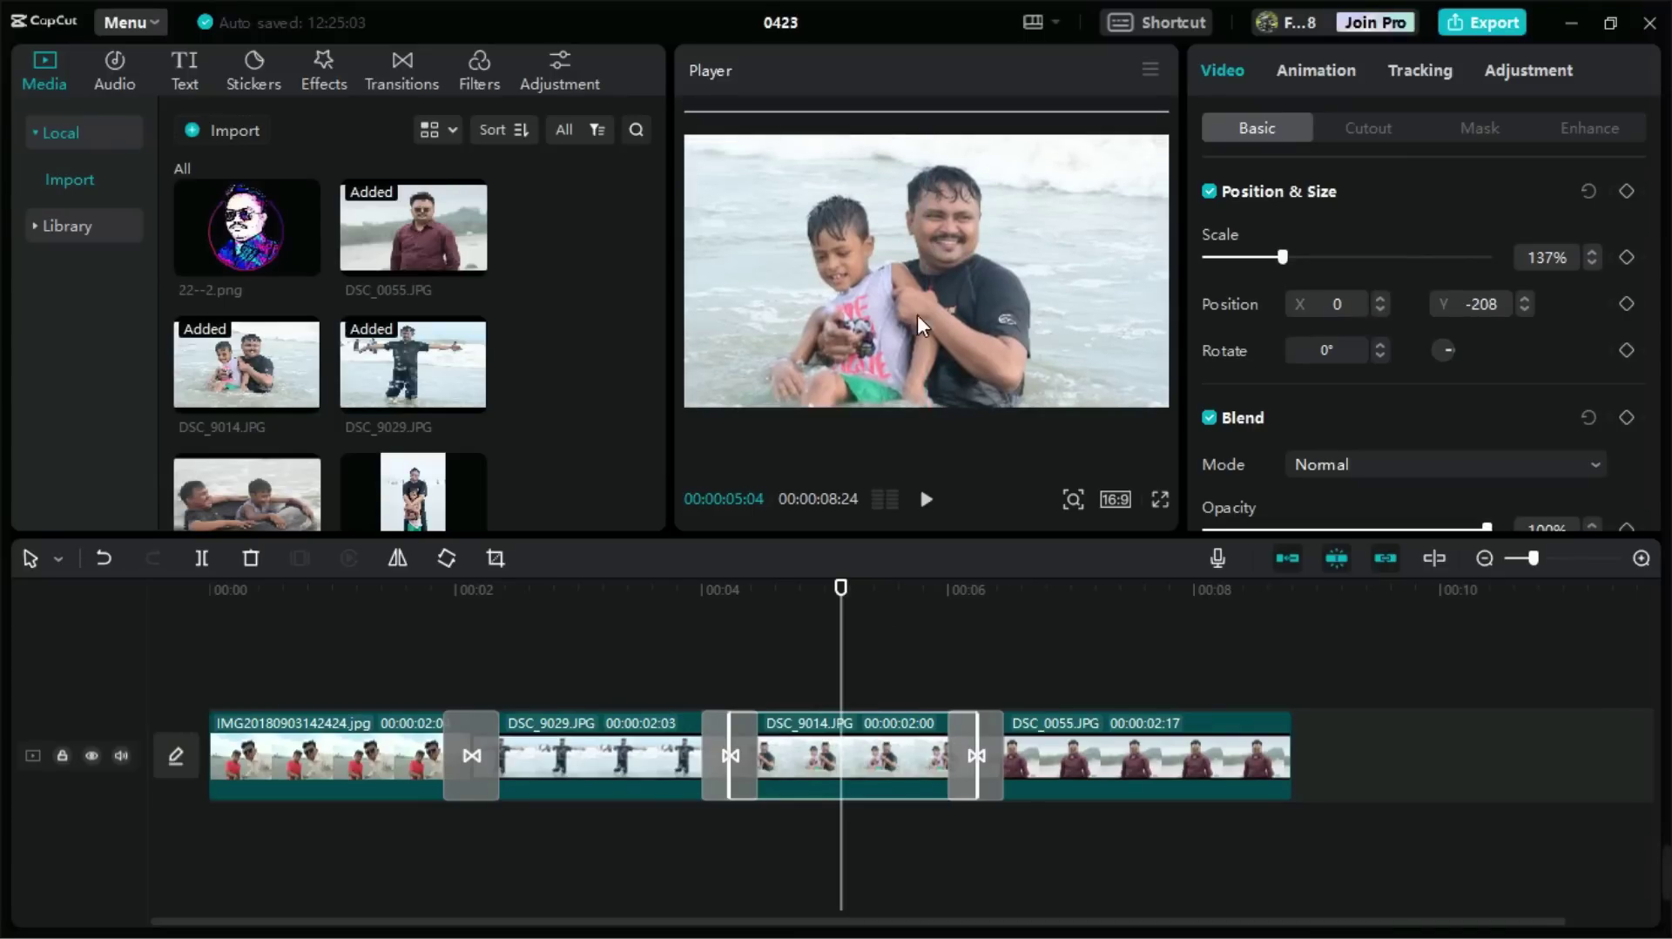
- Scale DSC_0055 to 171% and reposition it to X -83, Y -657
drag(841, 592, 1066, 588)
click(1146, 728)
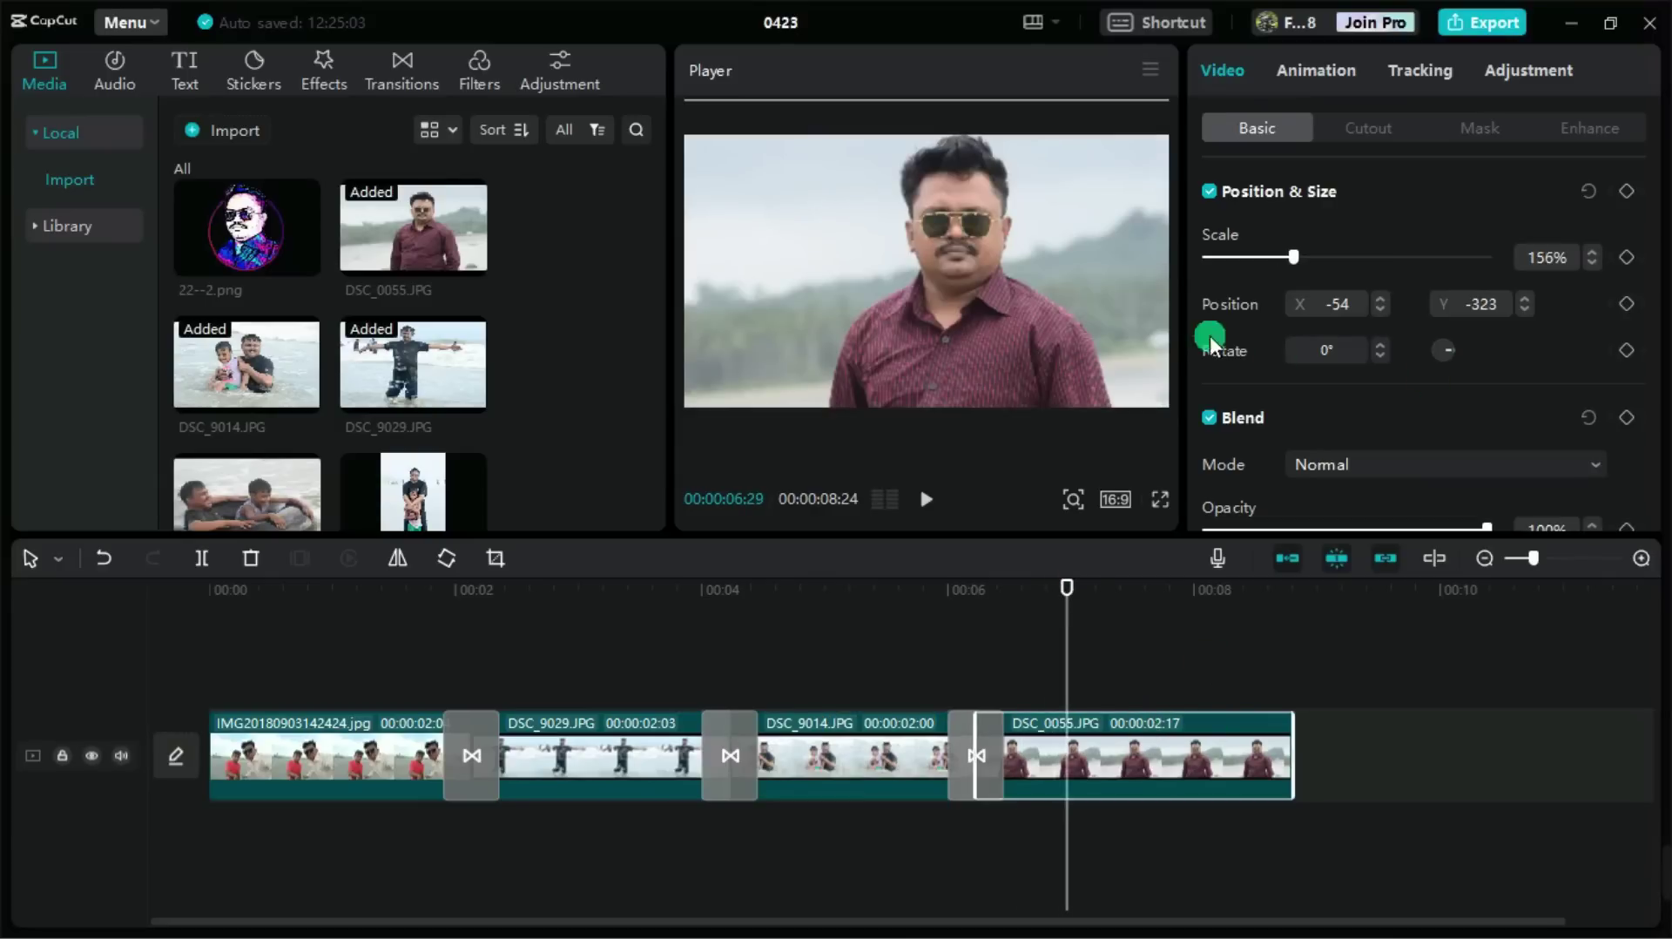
drag(1301, 261, 1308, 259)
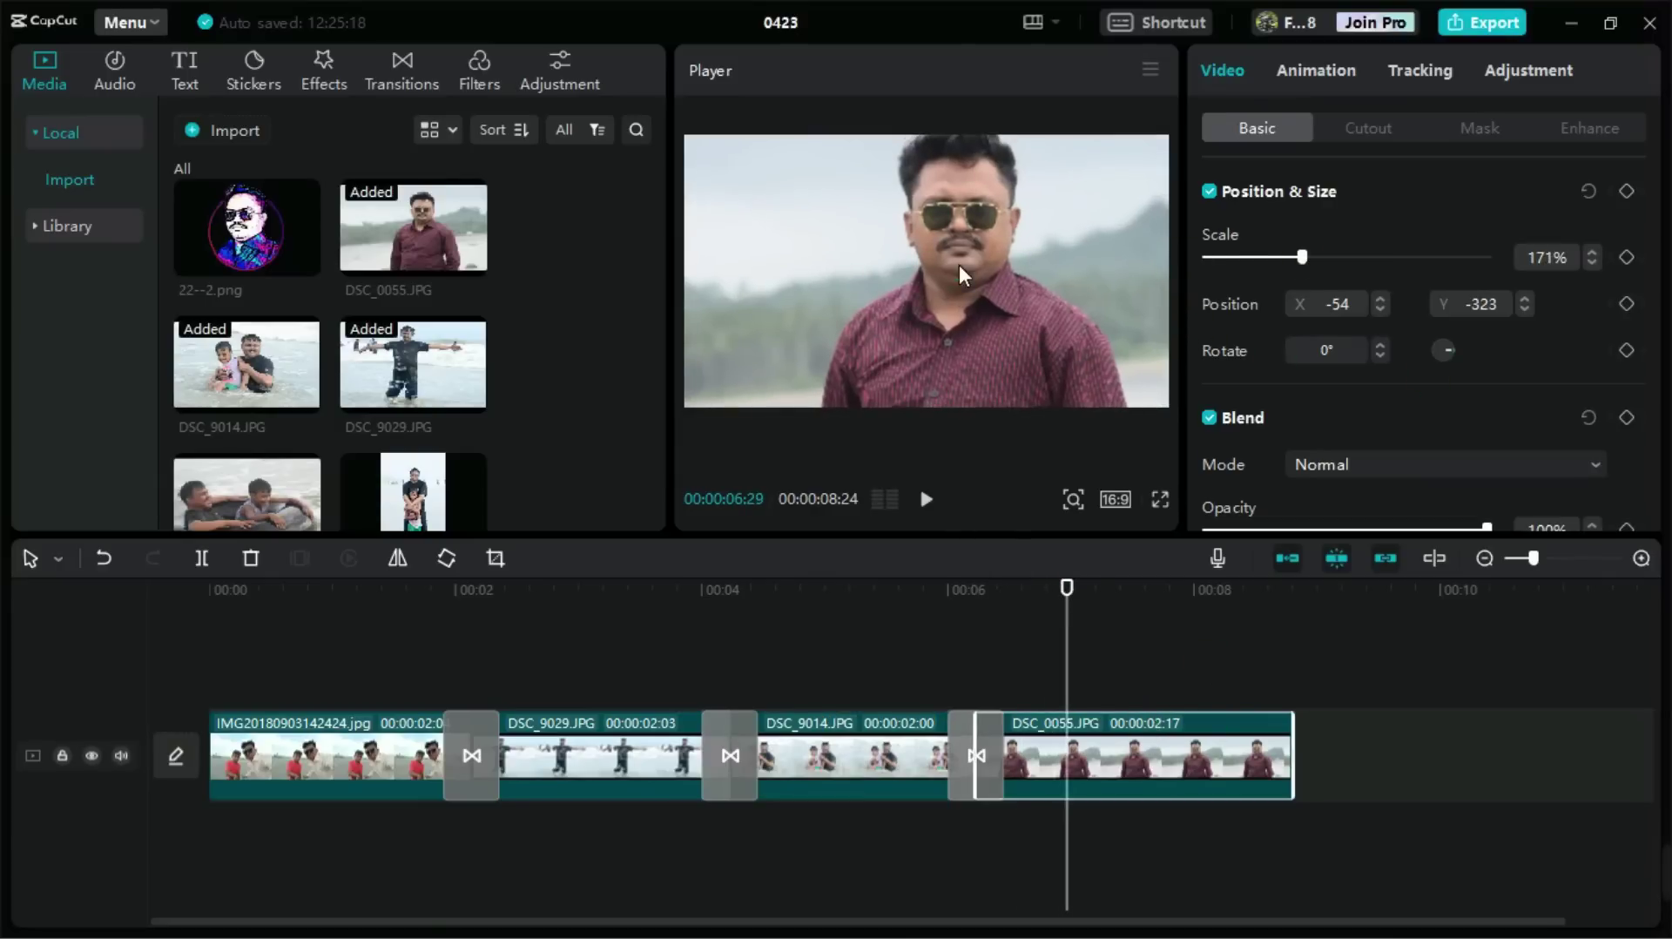
drag(959, 294, 955, 306)
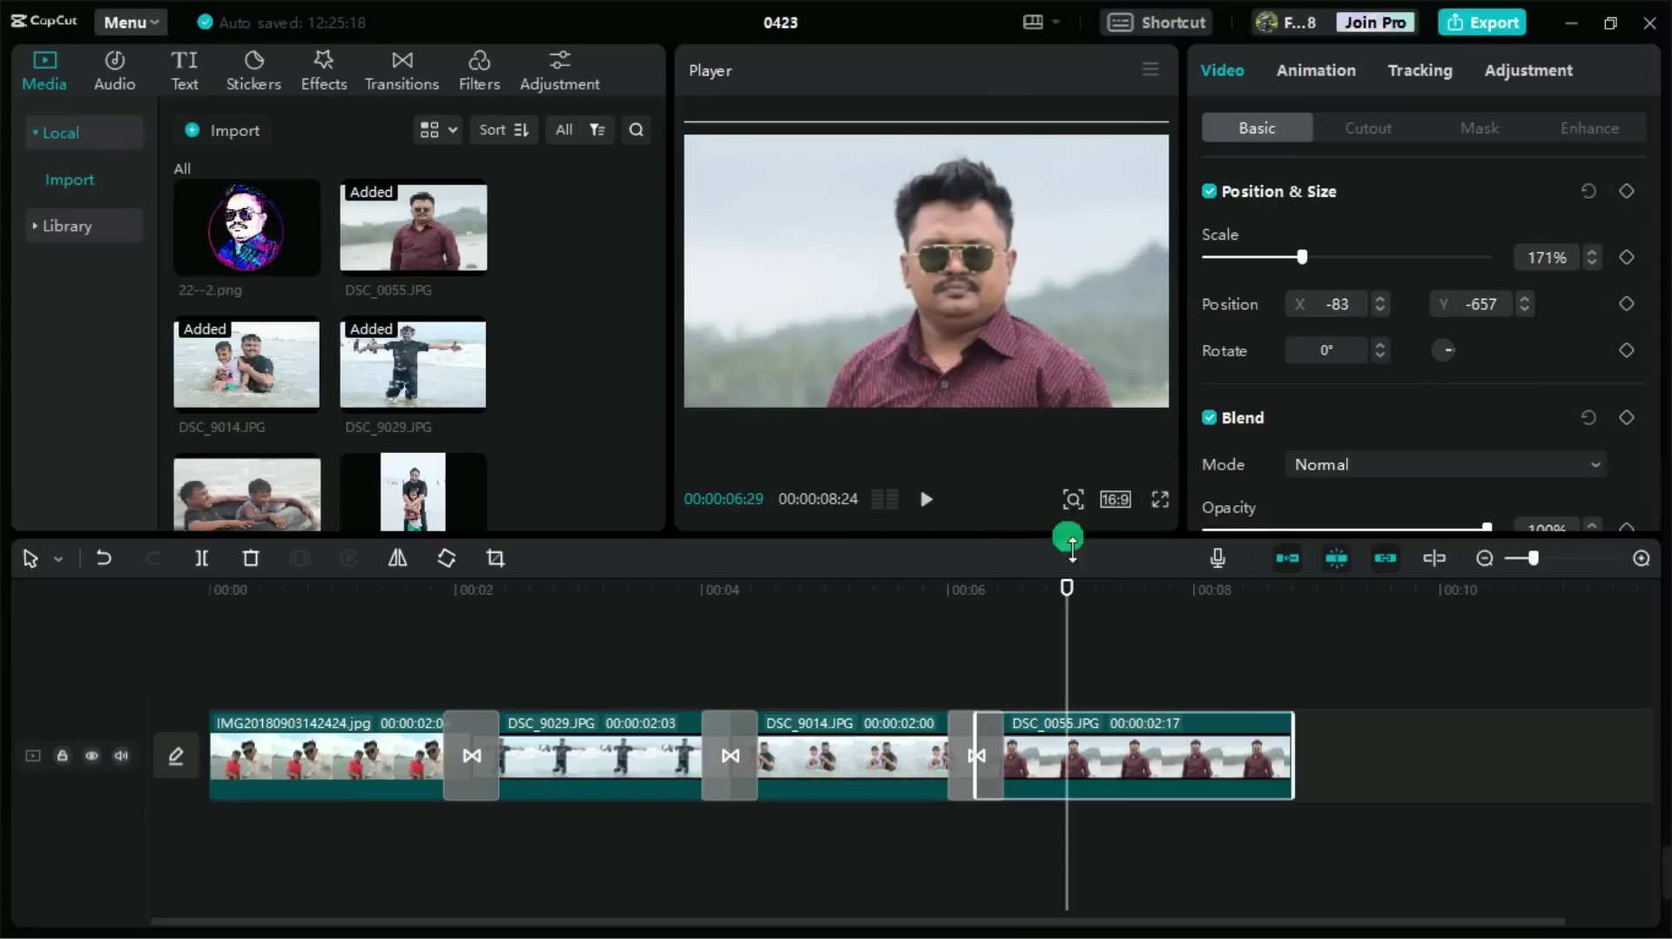
drag(1082, 606, 56, 551)
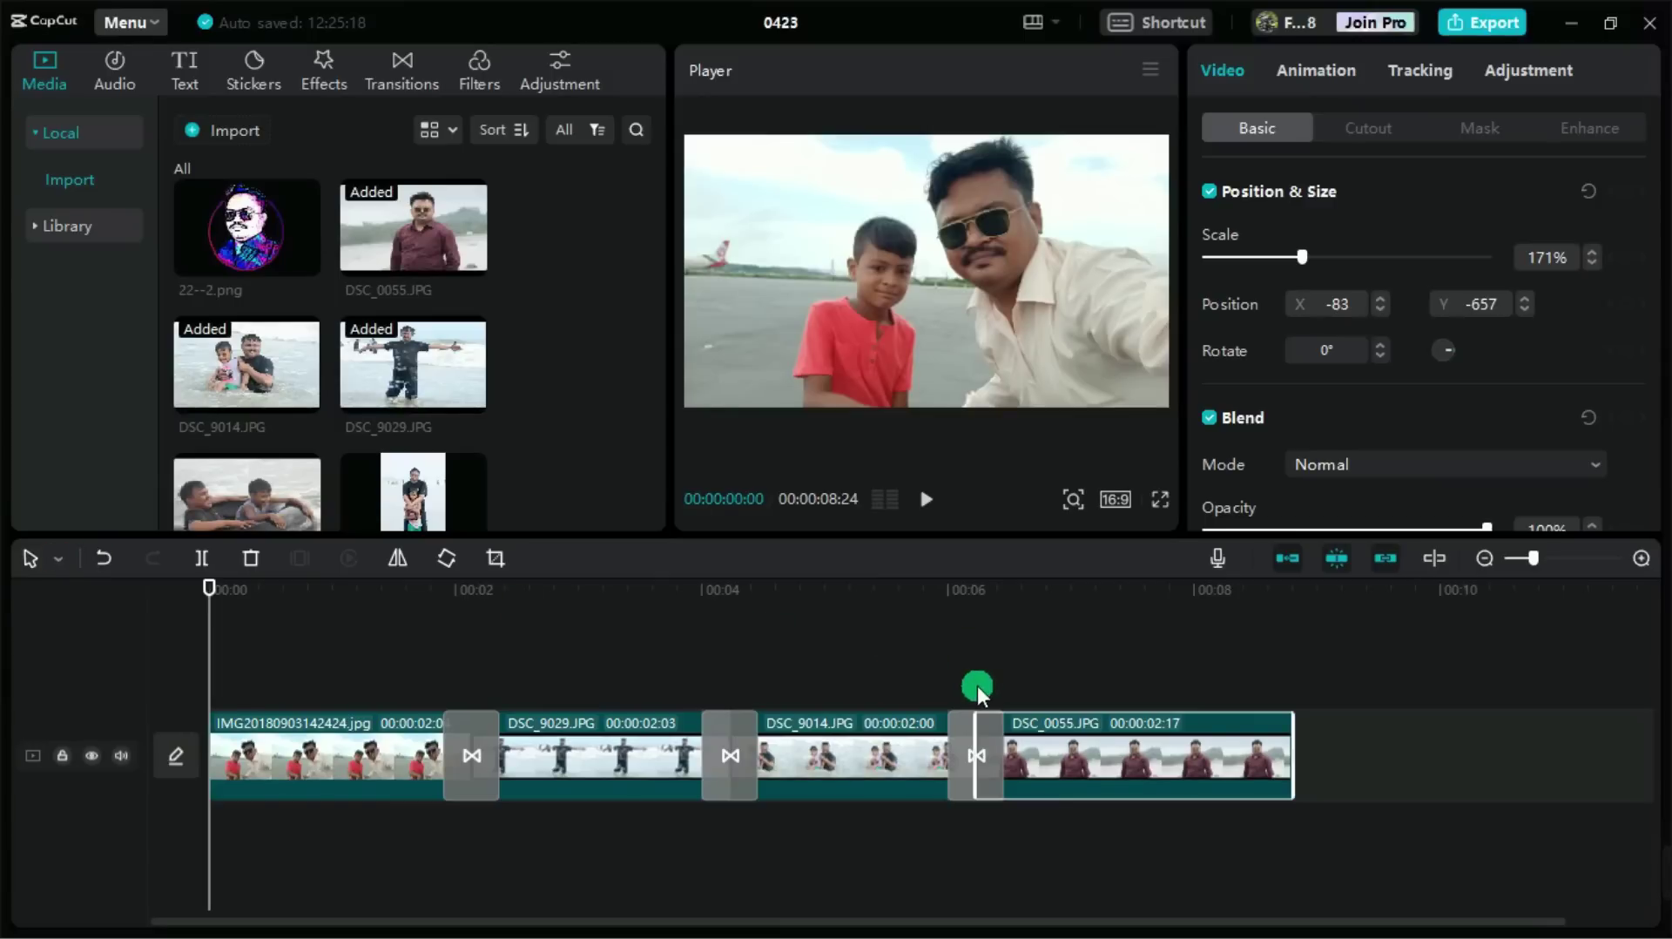
click(1167, 498)
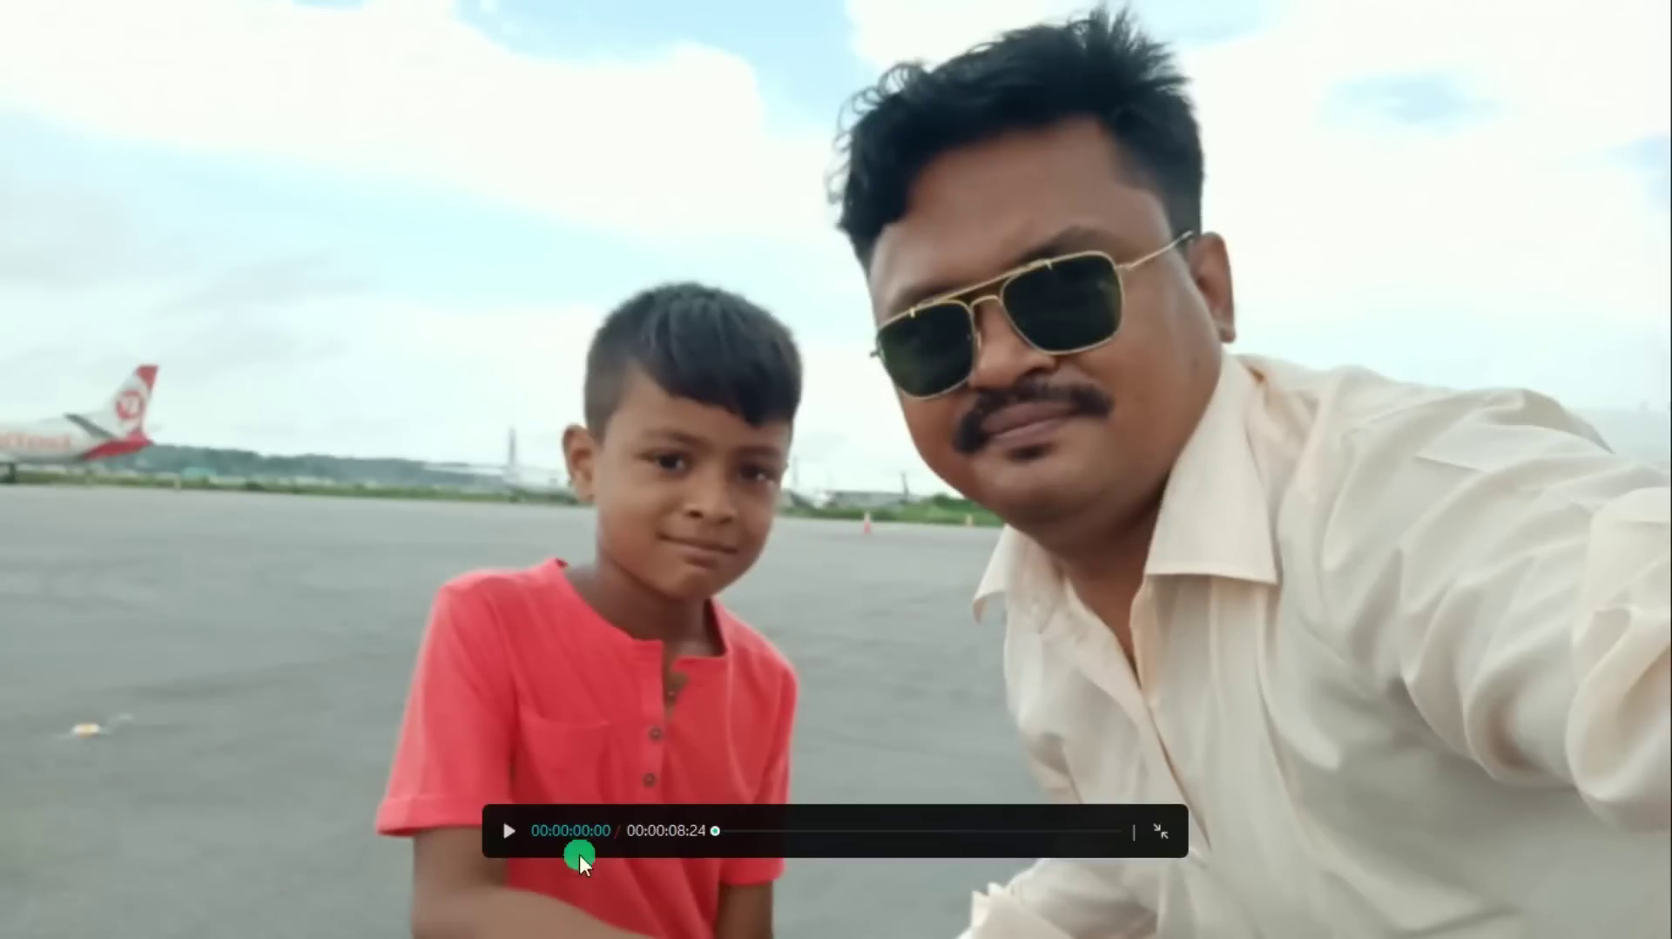
click(510, 831)
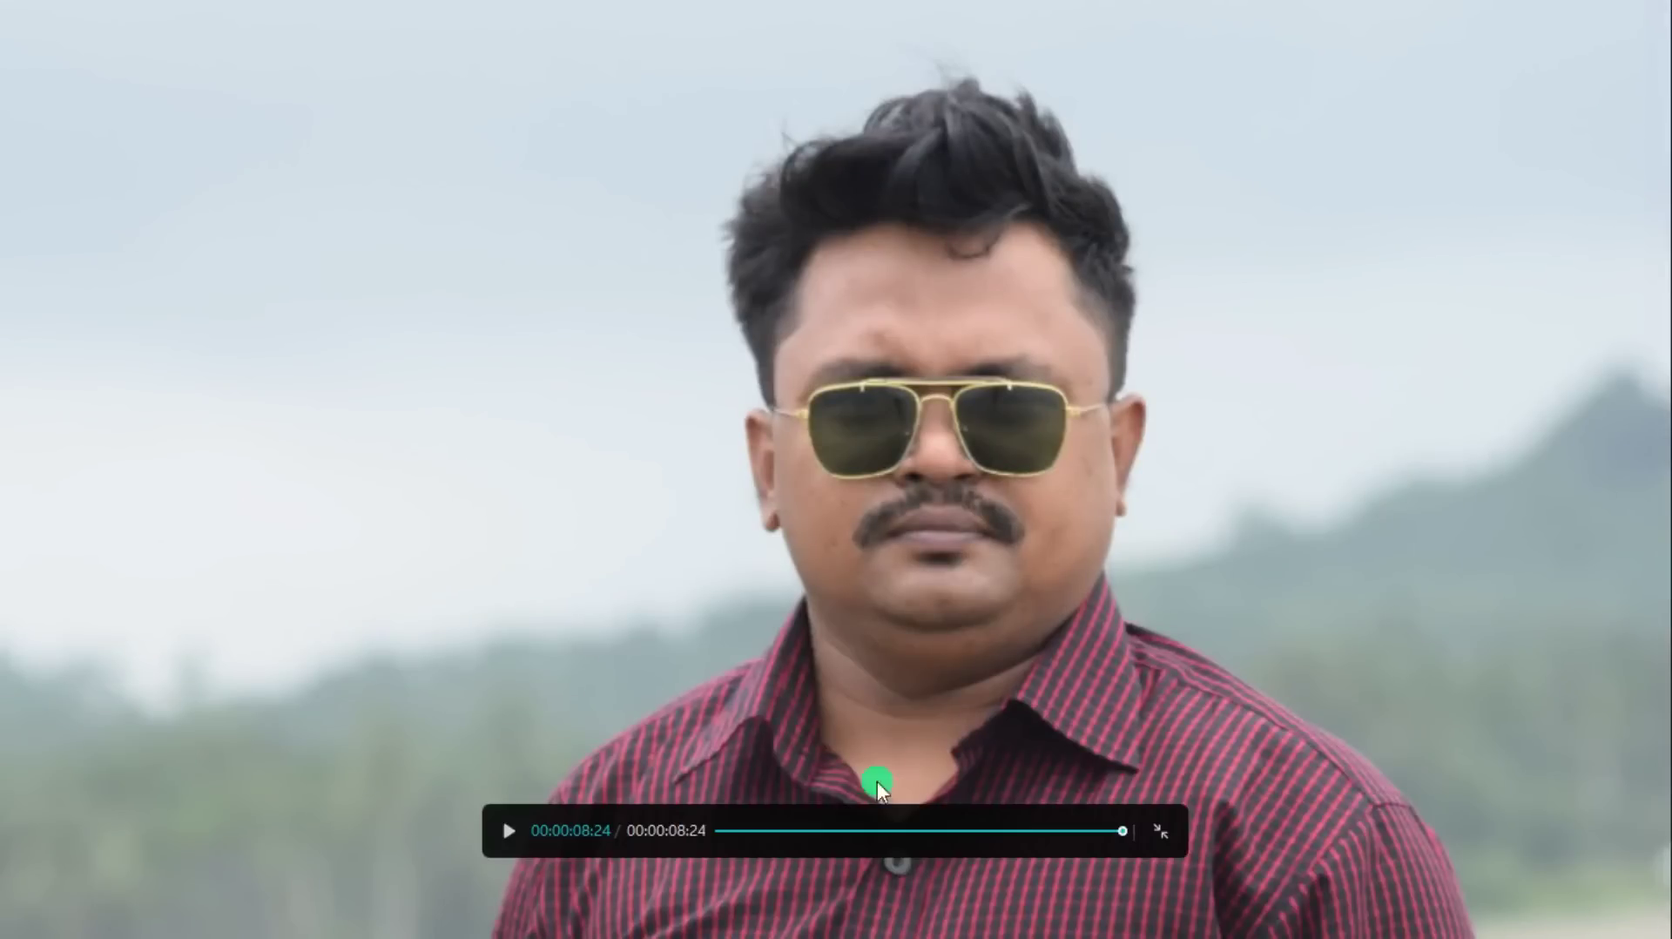
click(1161, 831)
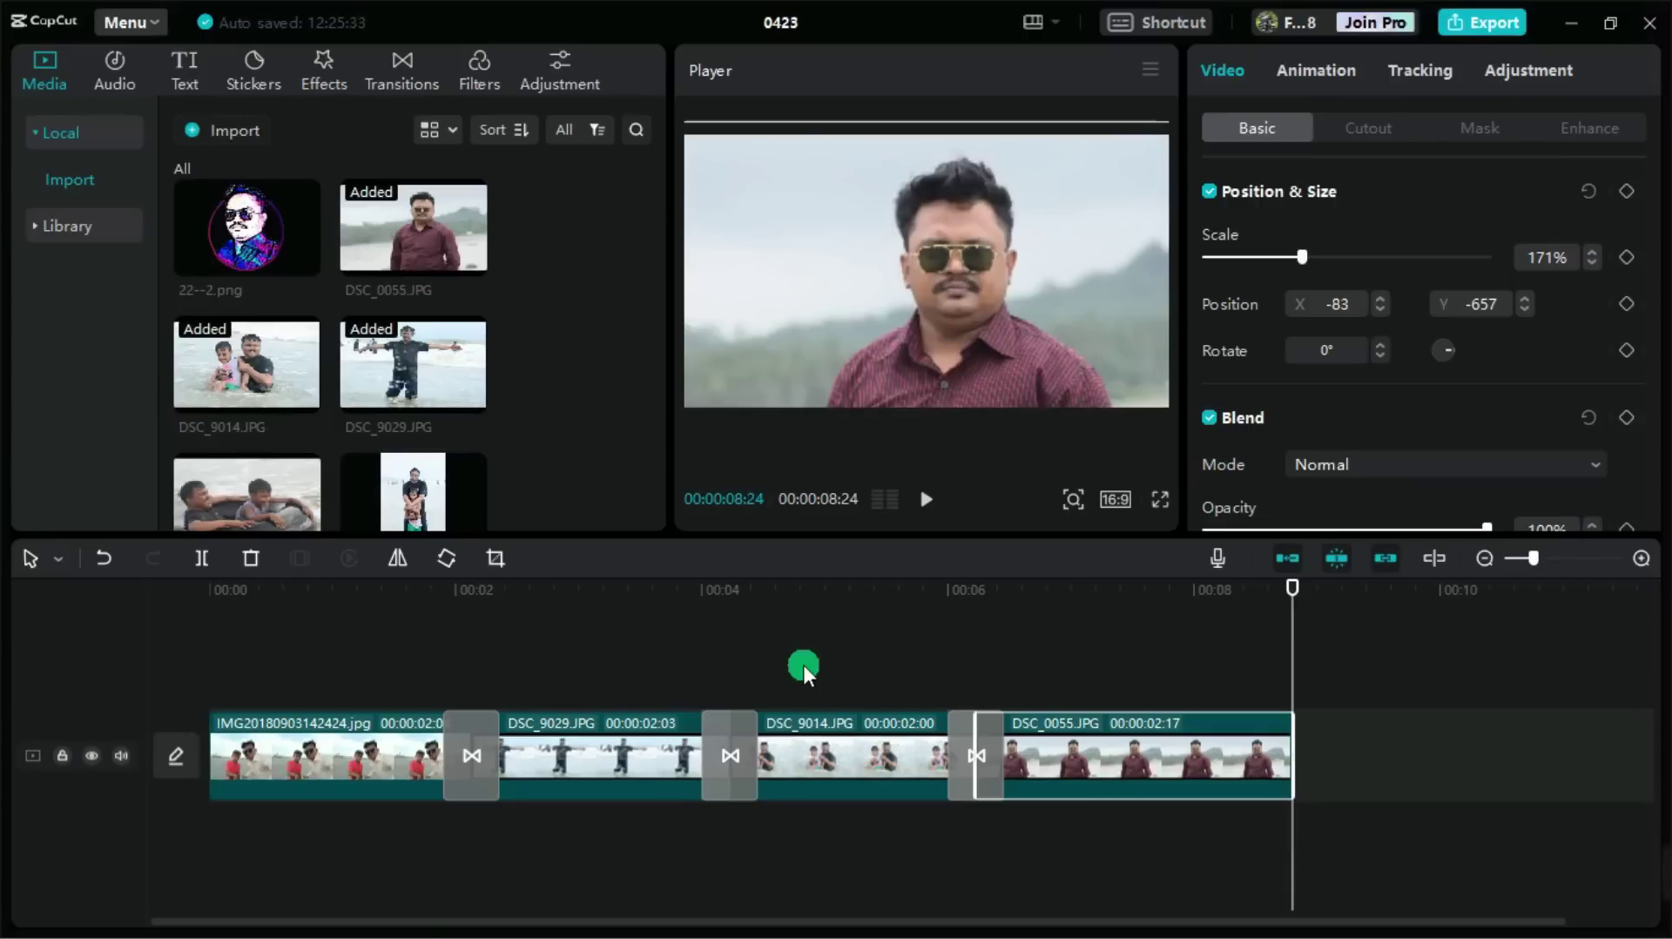
drag(1294, 586, 1158, 592)
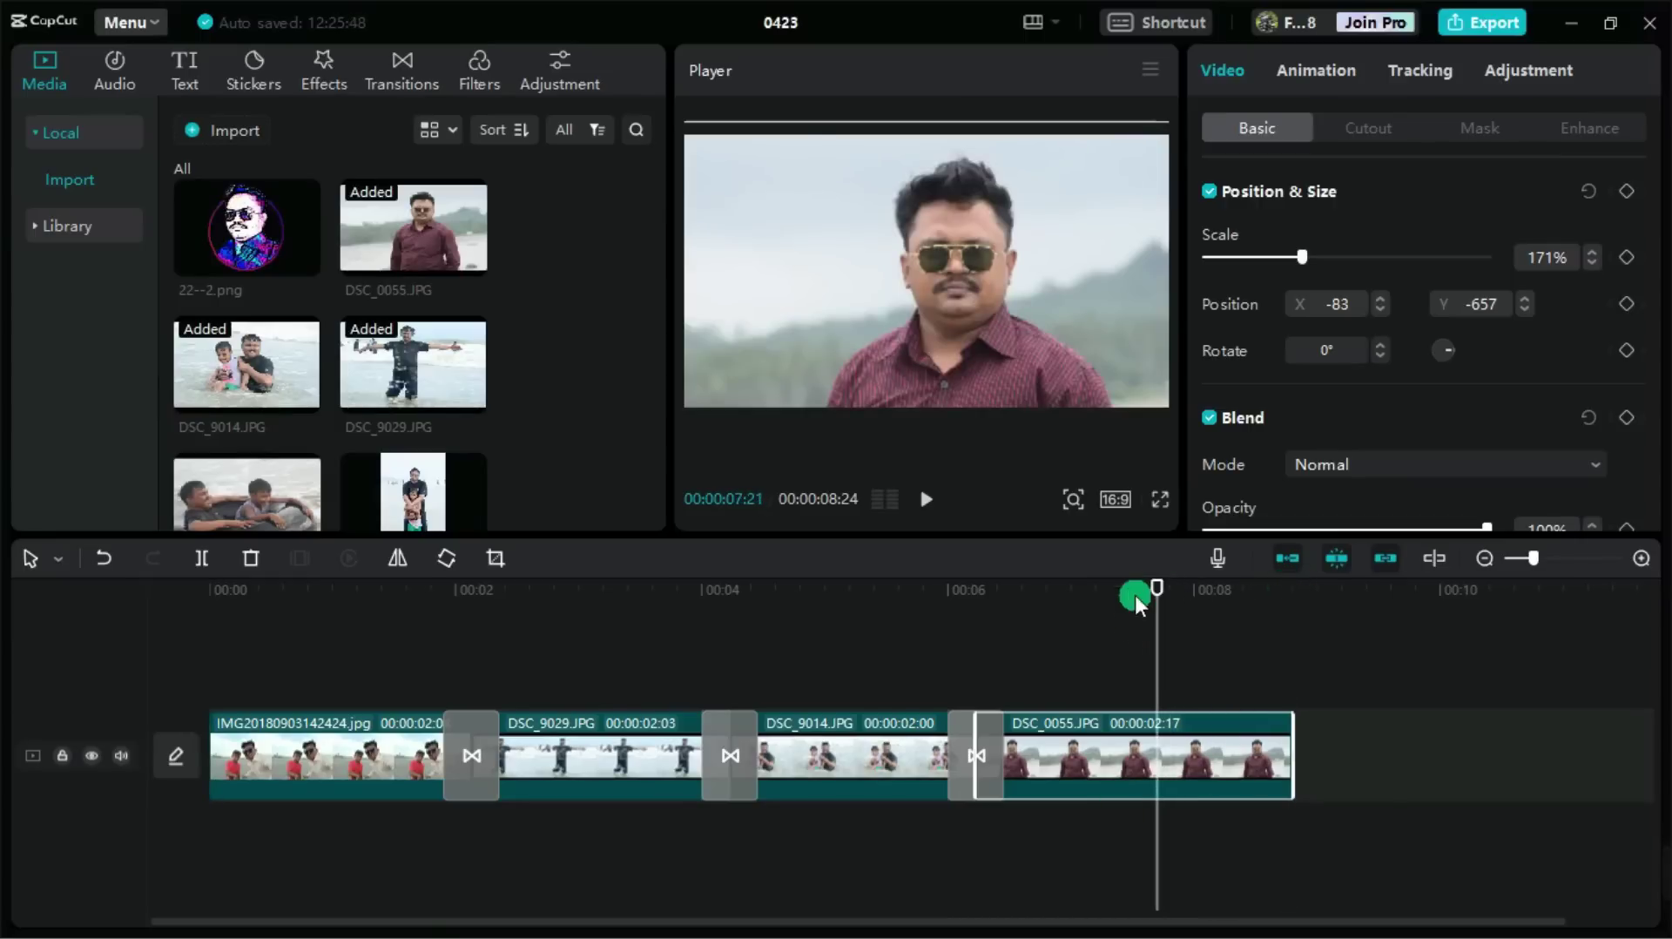
click(315, 601)
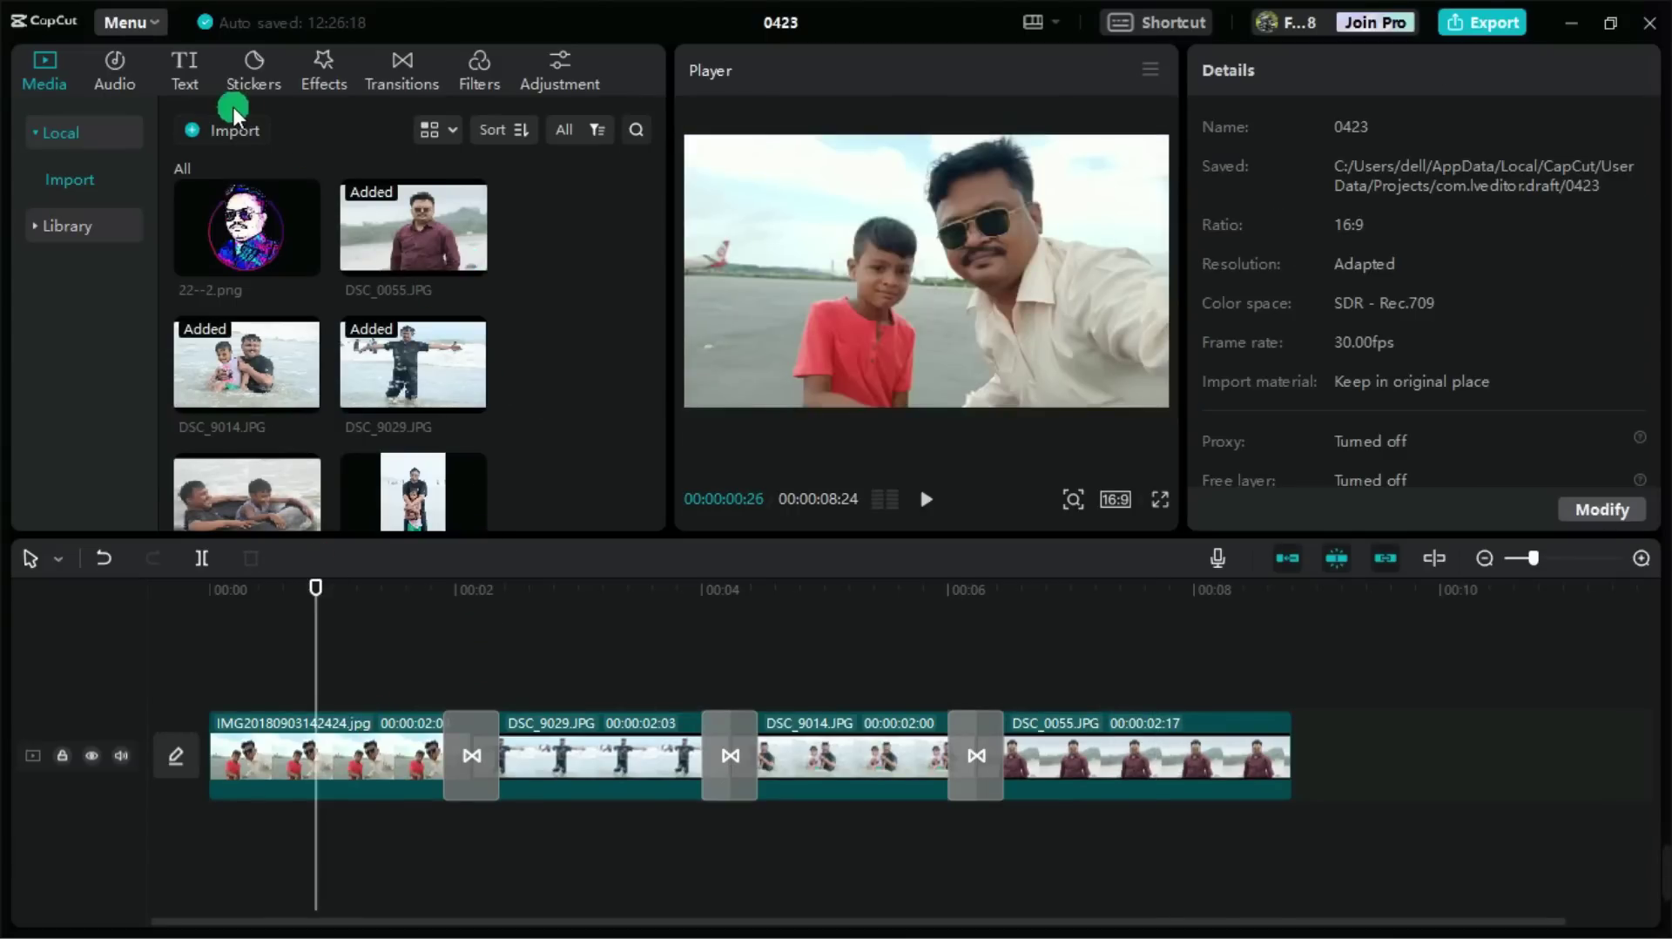
- Add the rainbow ART text effect above the photos and select the Default text clip
click(184, 69)
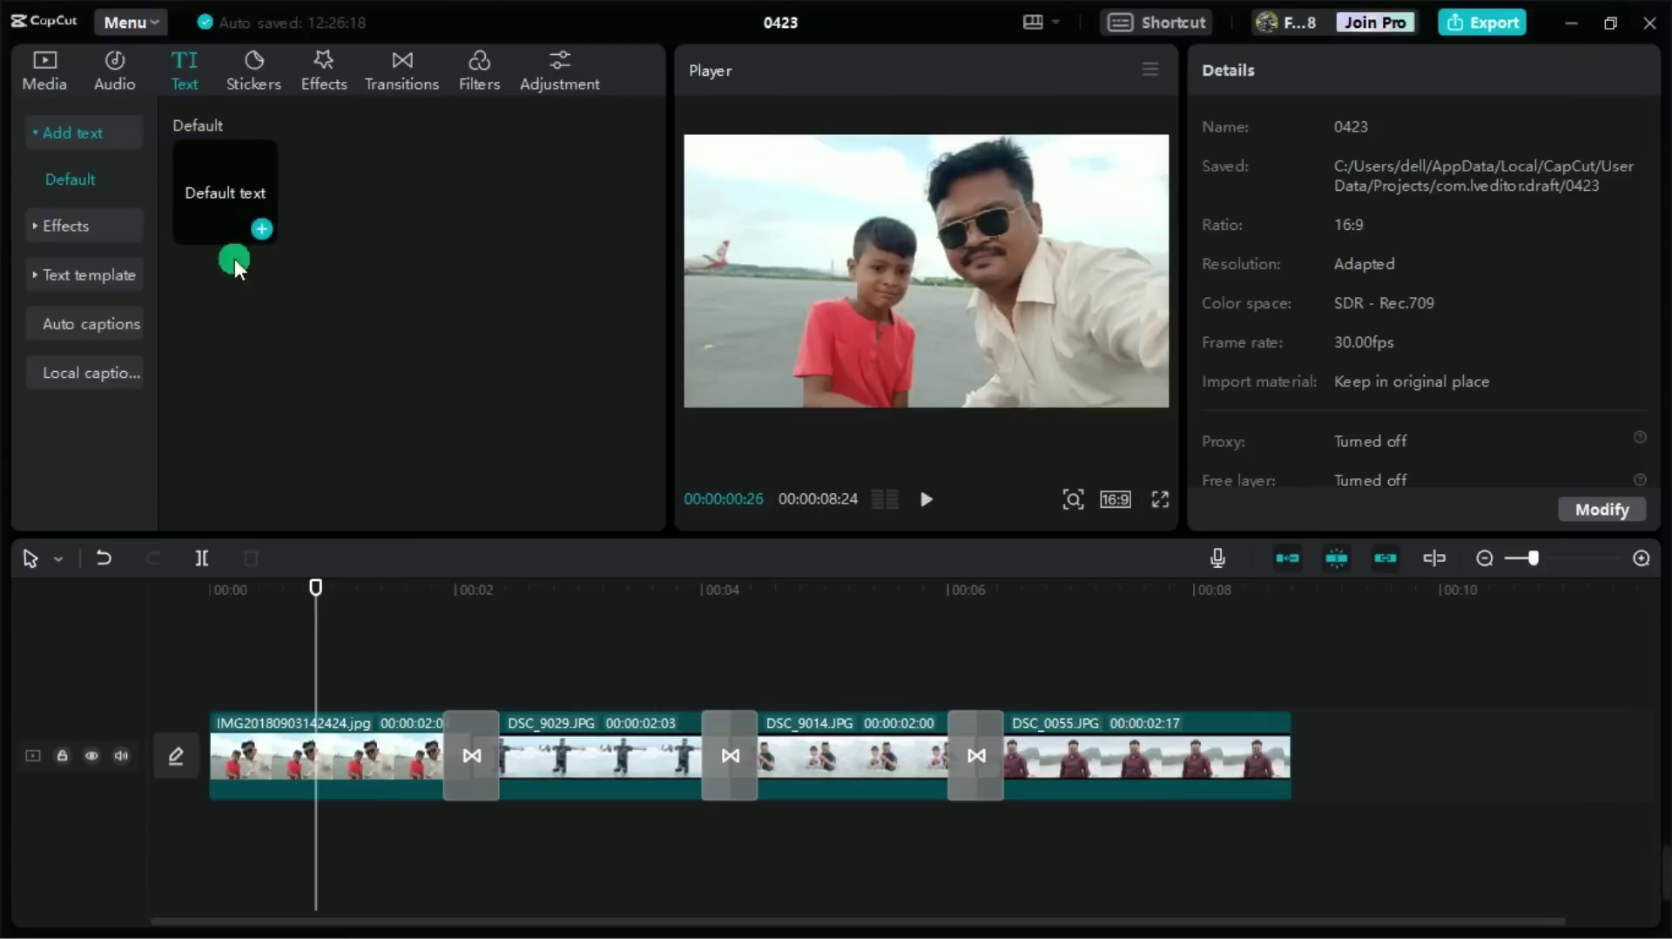
click(54, 230)
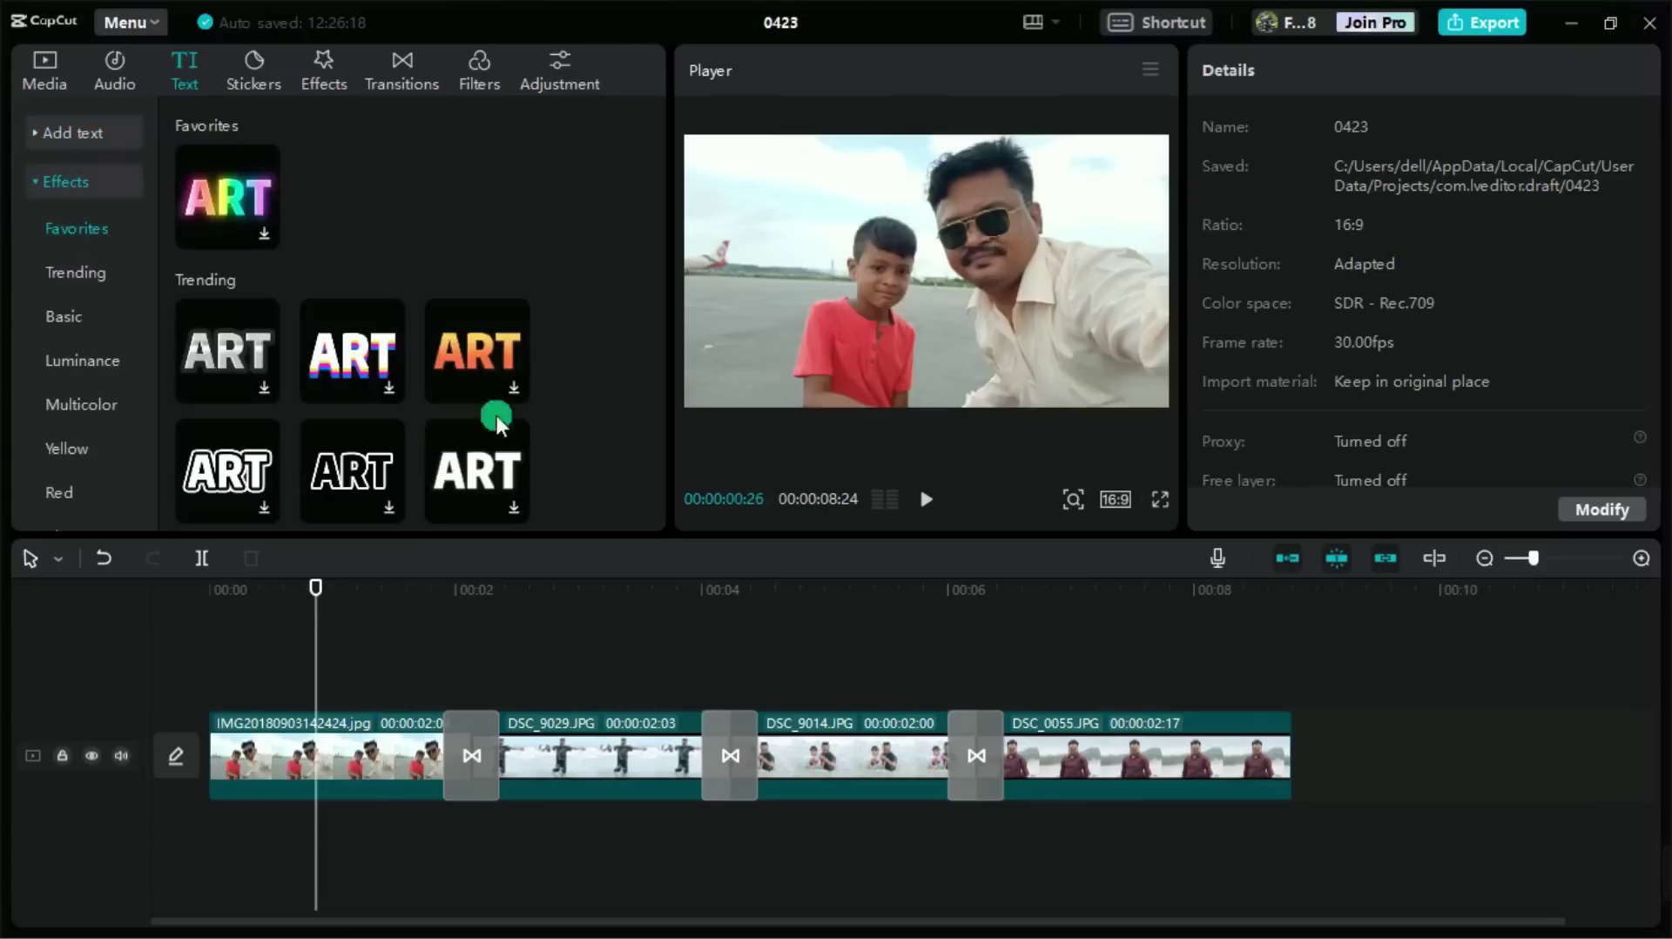
click(248, 186)
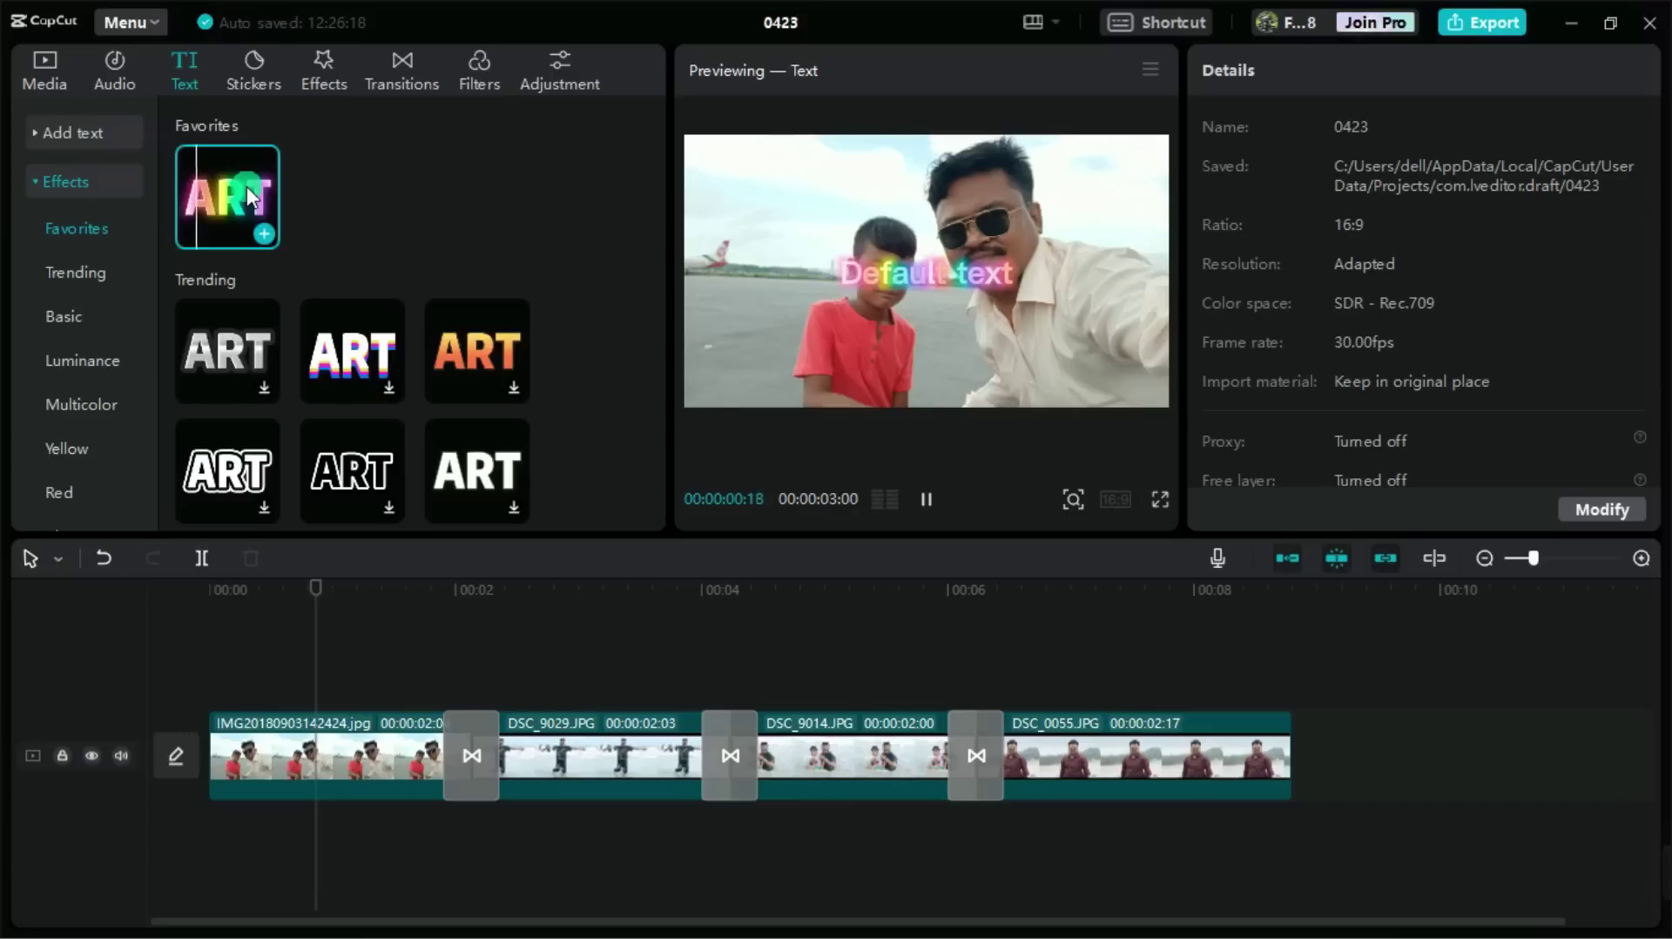
drag(222, 179, 389, 671)
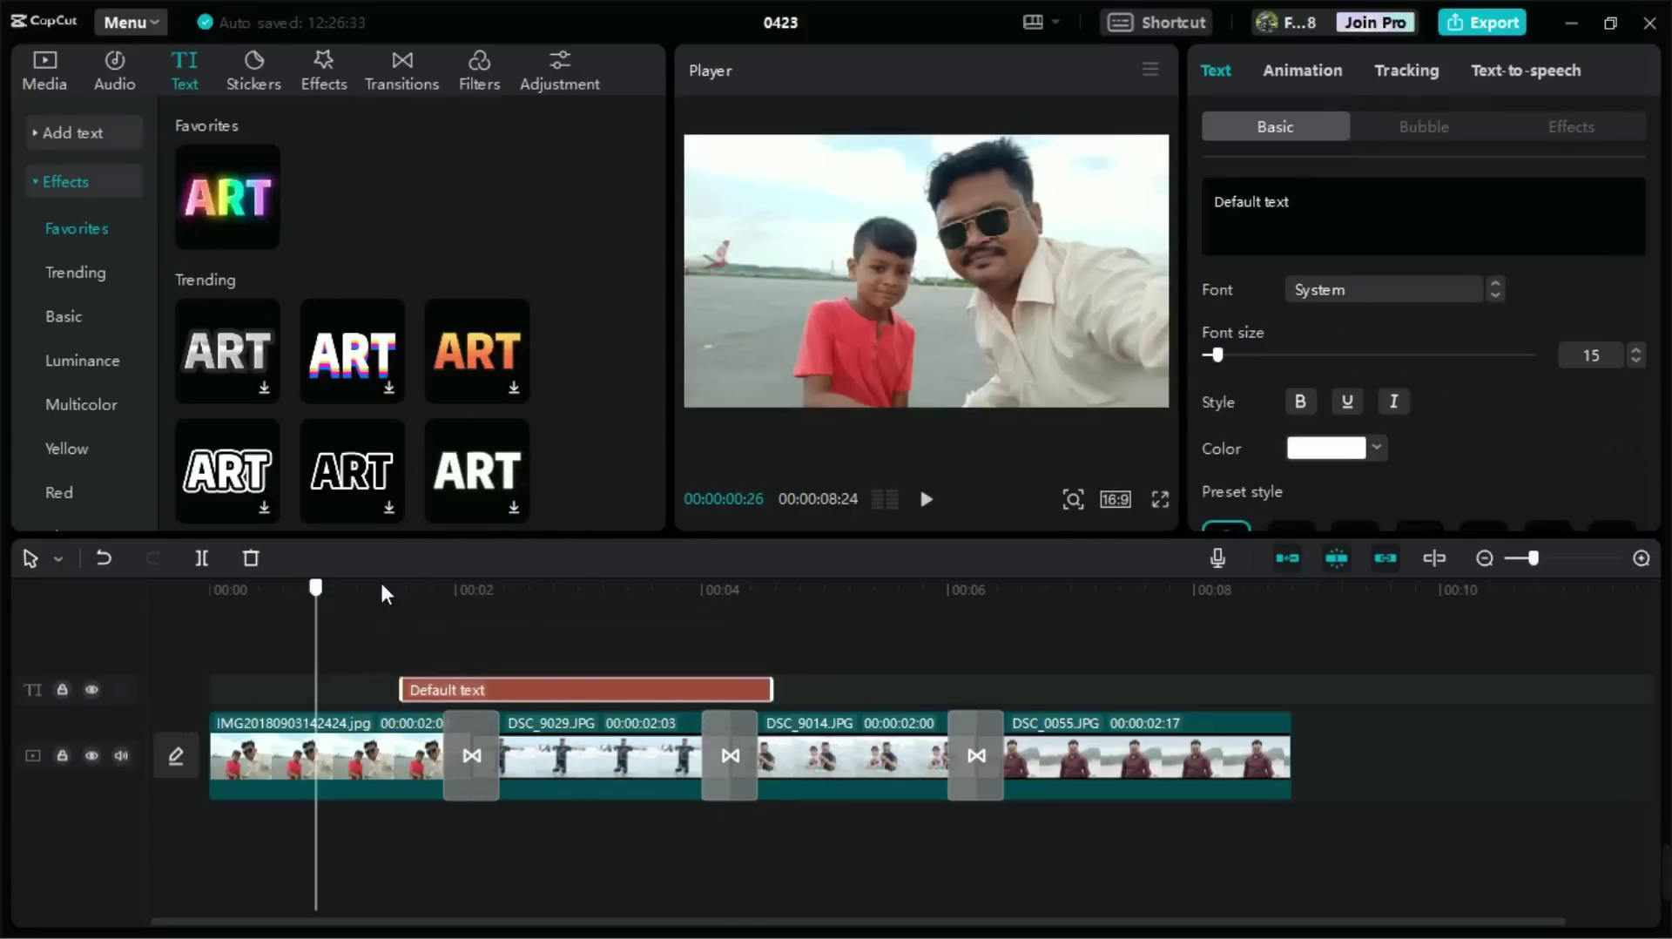
click(533, 589)
click(614, 698)
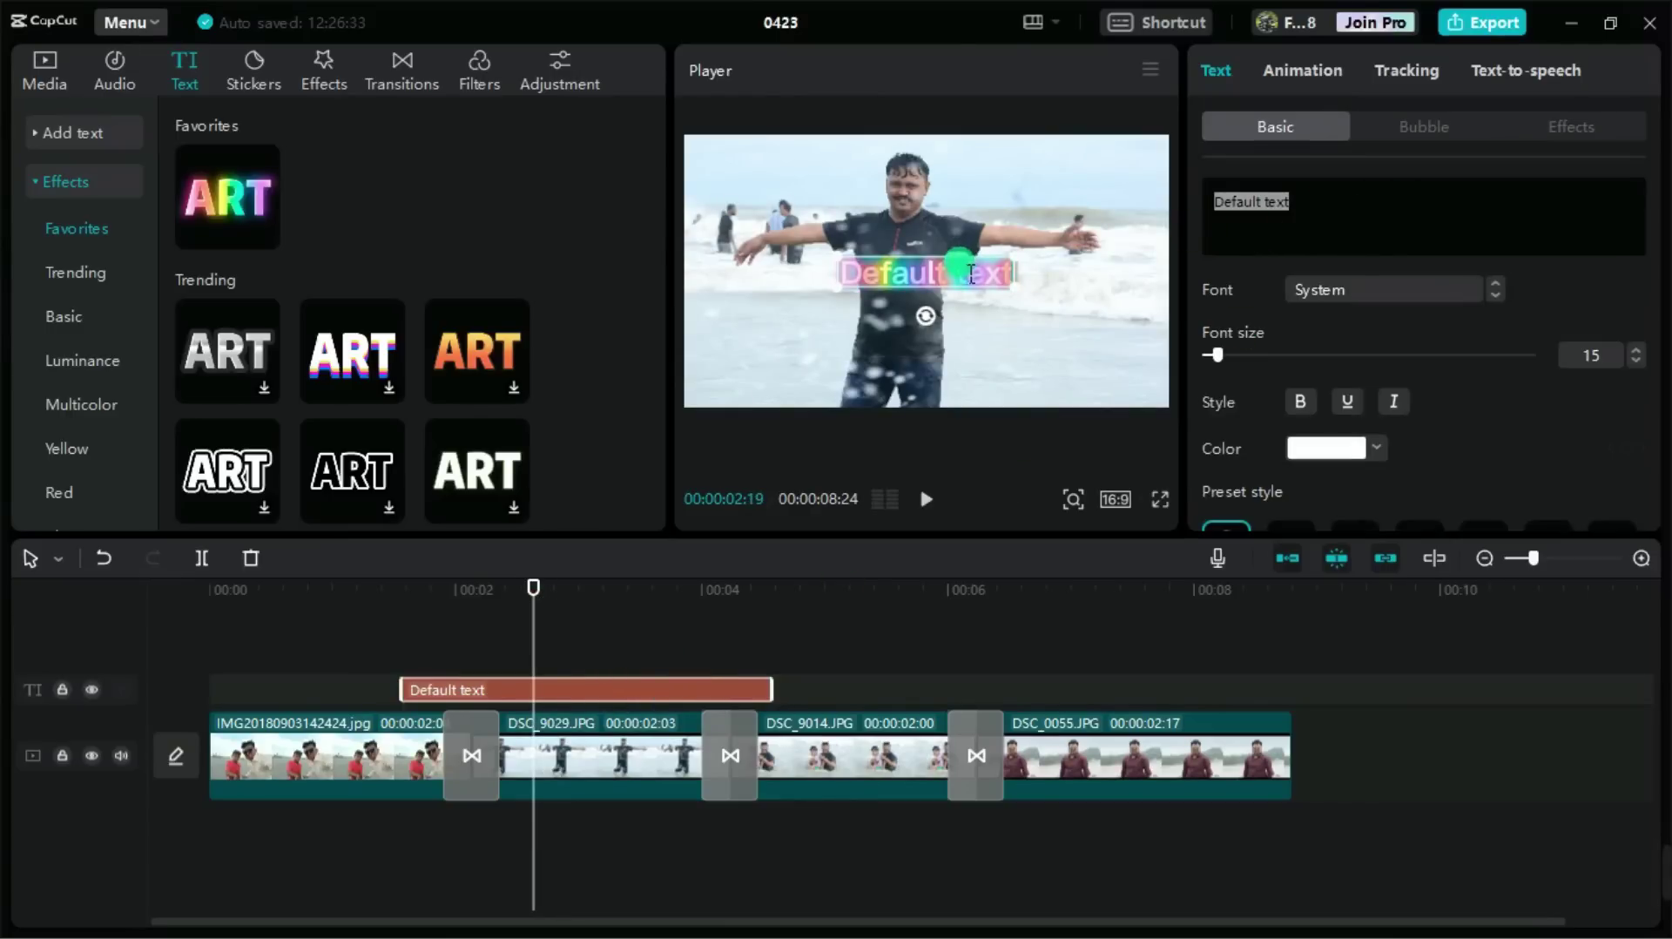
click(1363, 207)
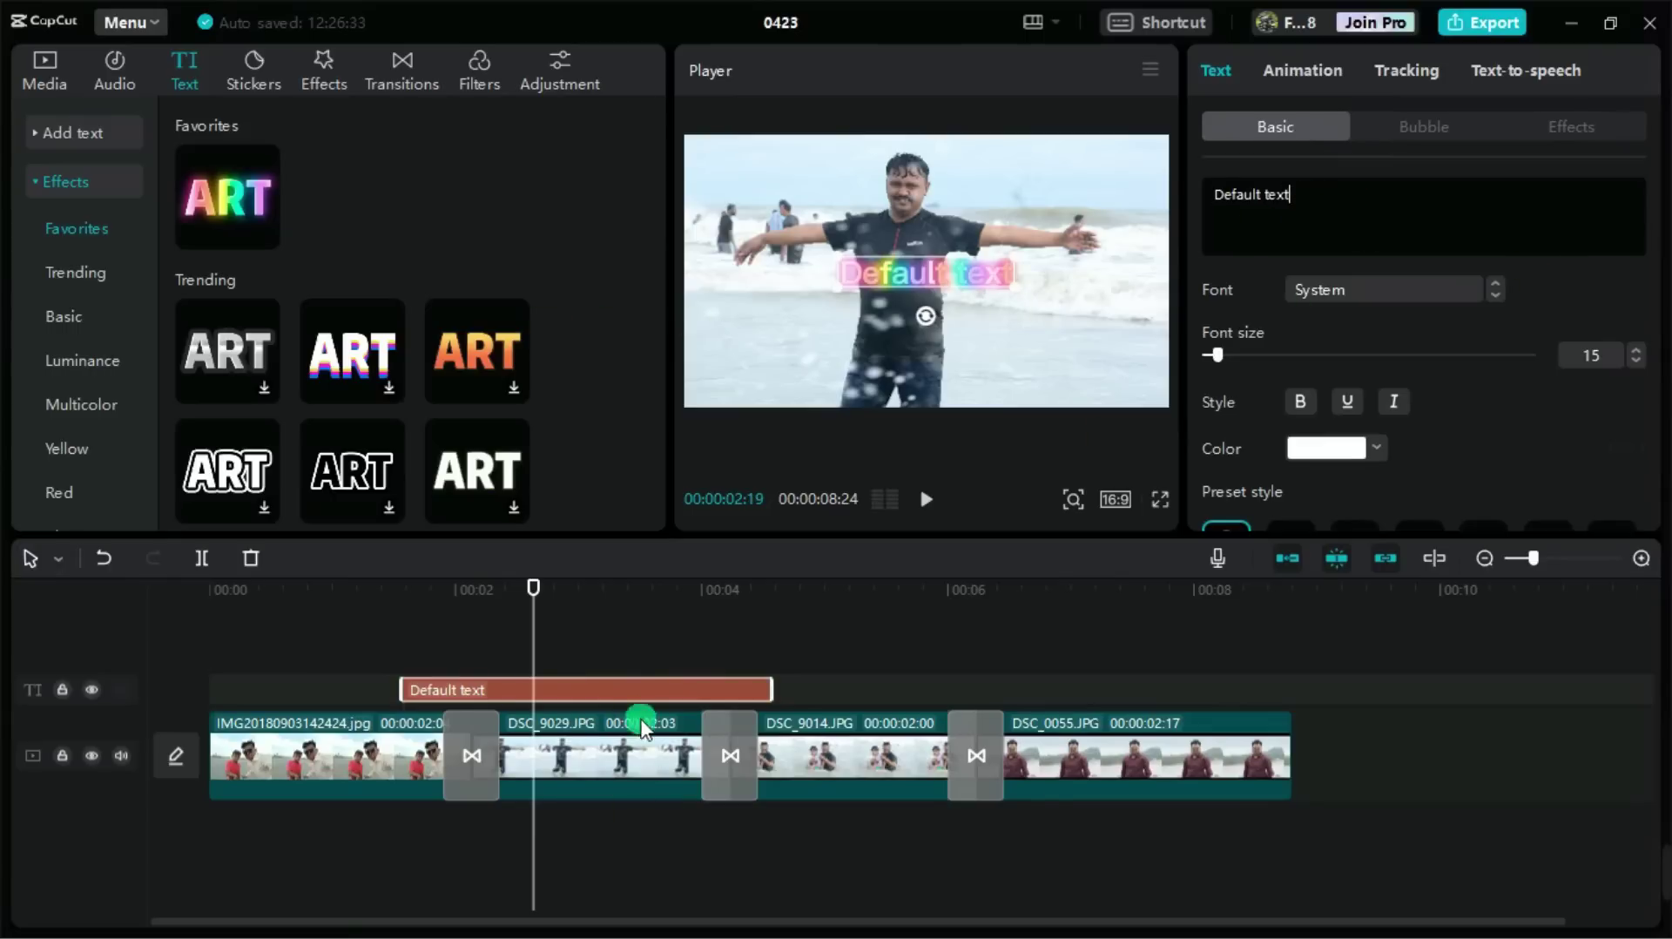
click(598, 688)
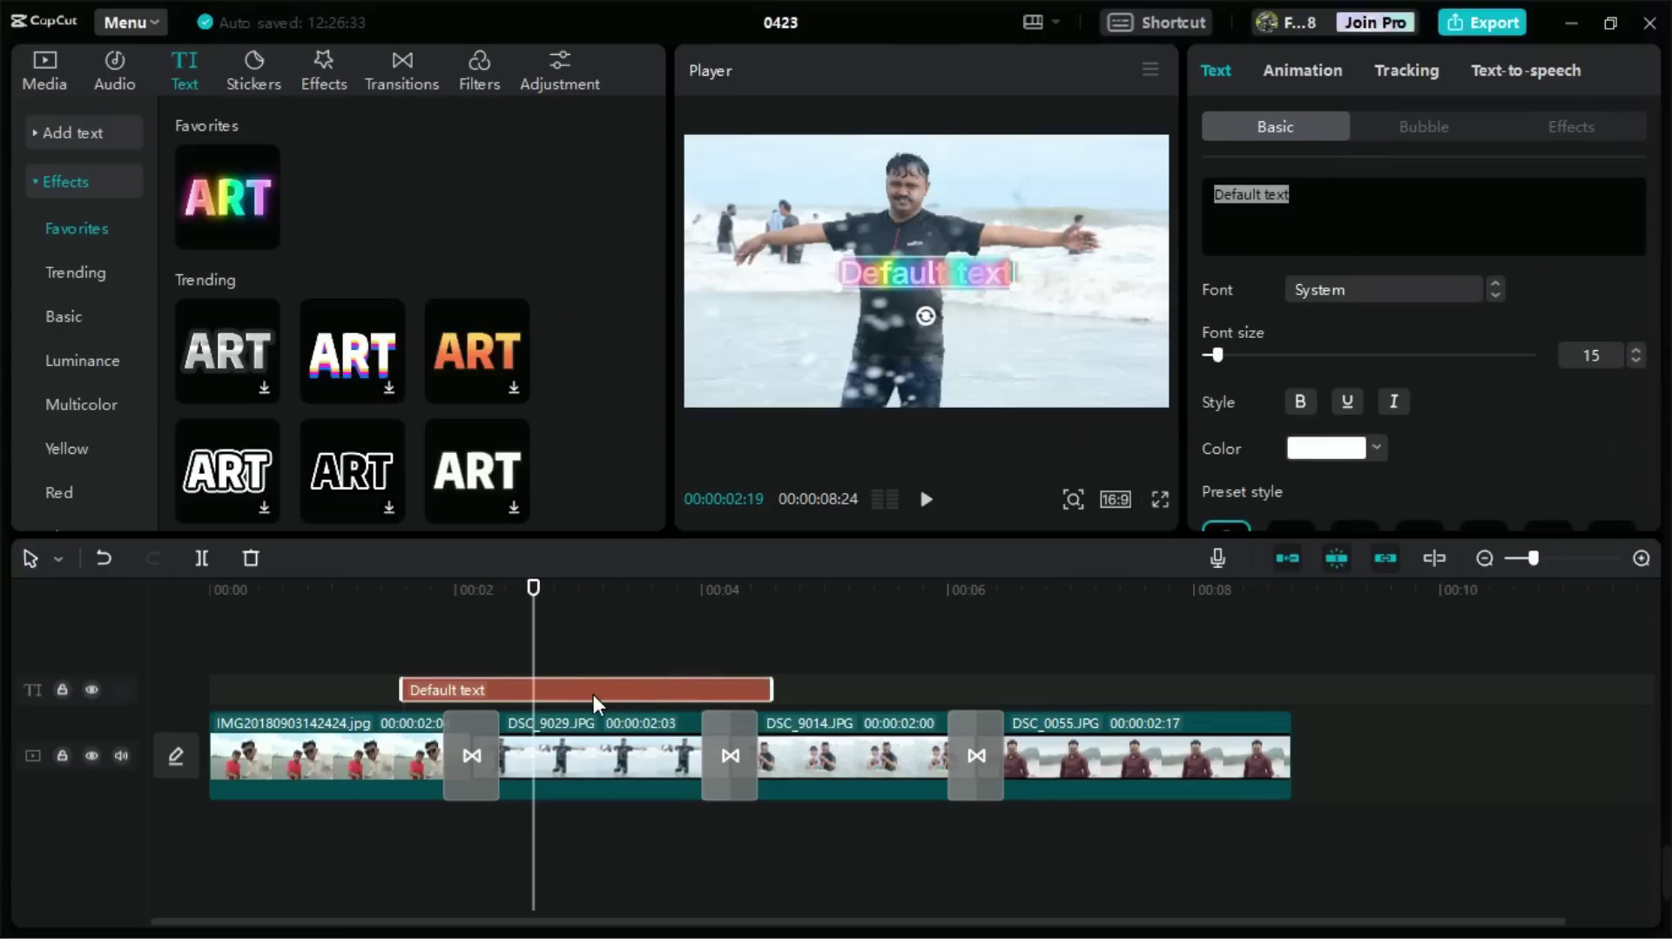
- Replace 'Default text' with the person's full name and drag the title lower and right
click(1361, 212)
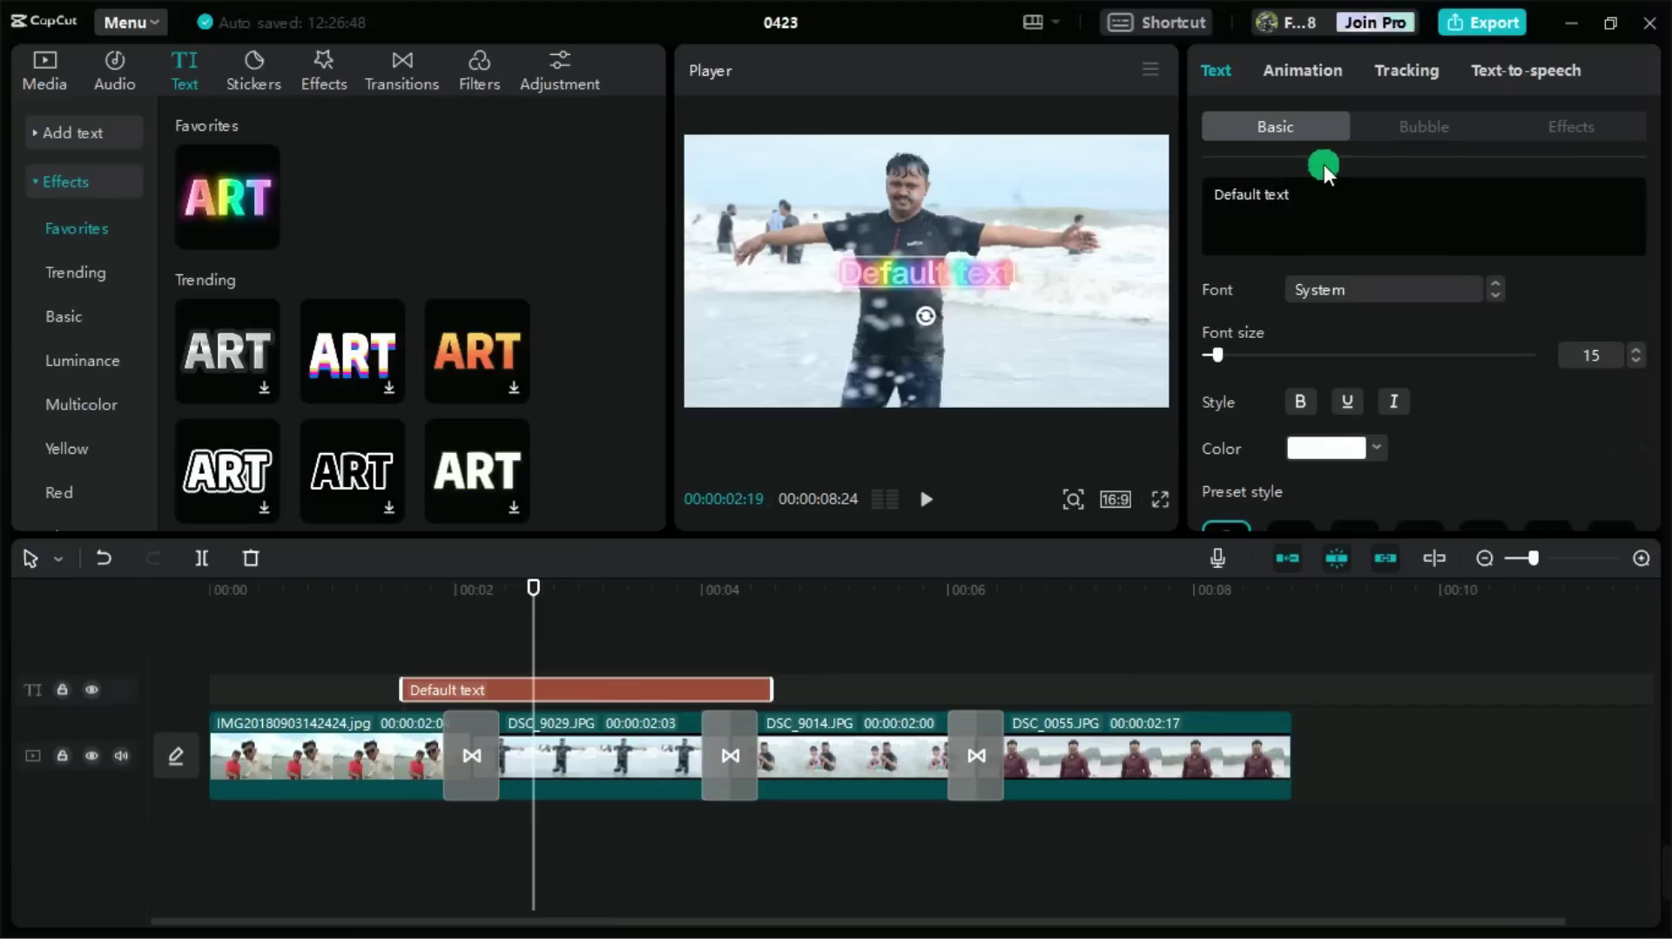
key(BackSpace)
key(BackSpace)
key(BackSpace)
key(BackSpace)
key(BackSpace)
key(BackSpace)
key(BackSpace)
key(BackSpace)
key(BackSpace)
key(BackSpace)
key(BackSpace)
key(BackSpace)
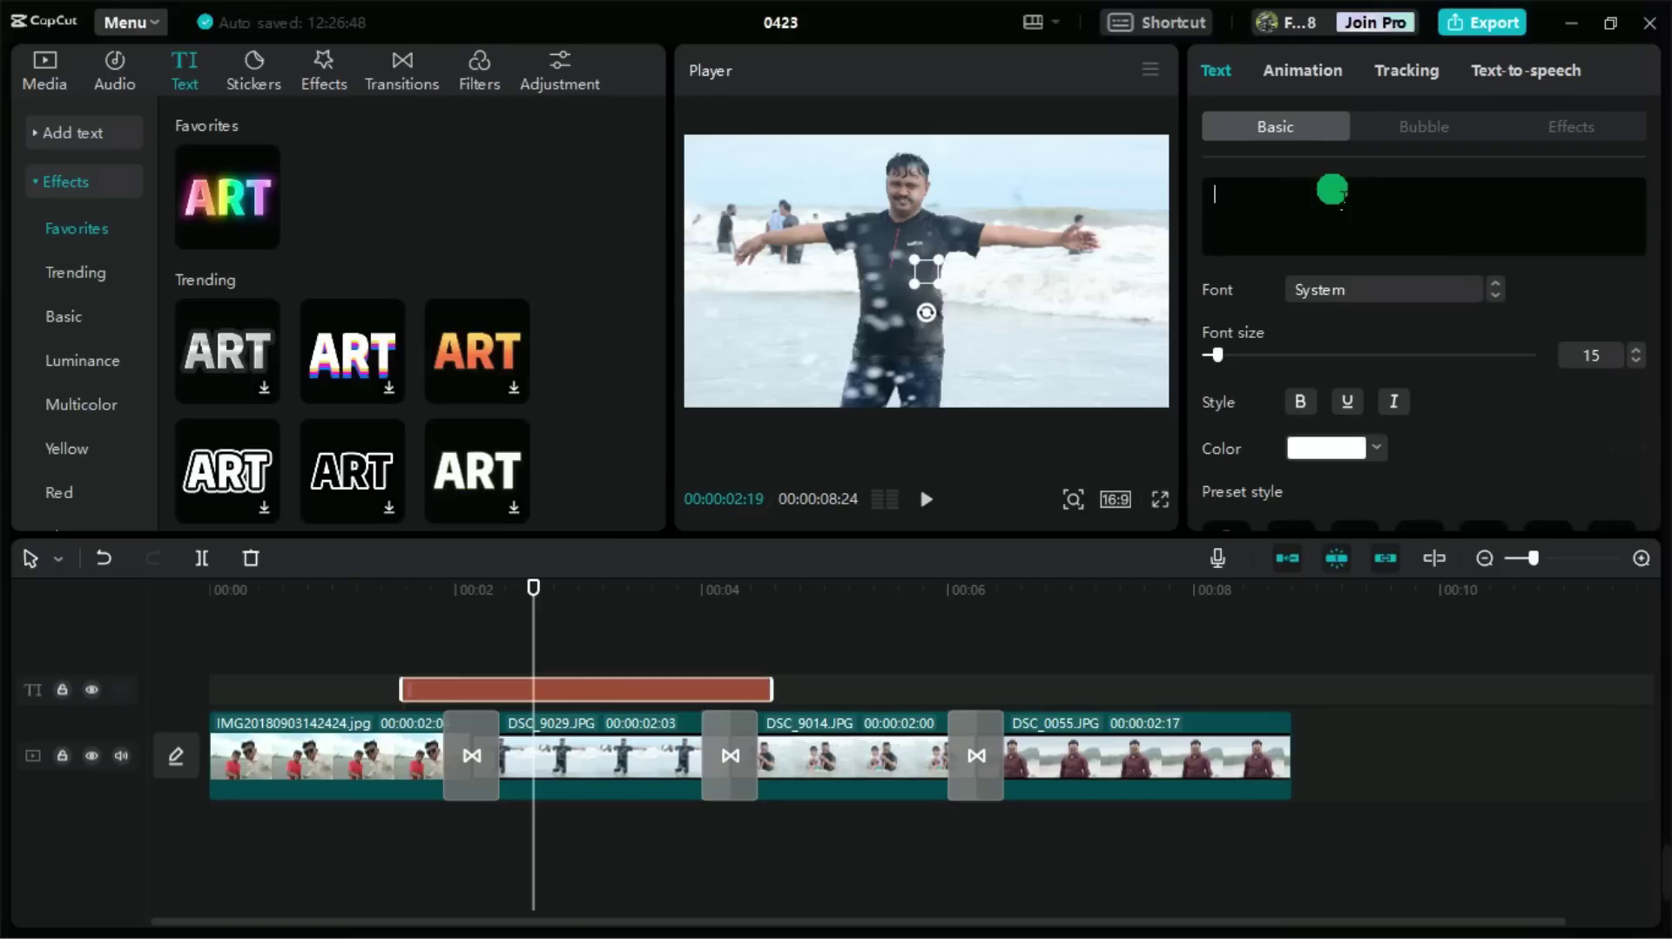
text(Shamim )
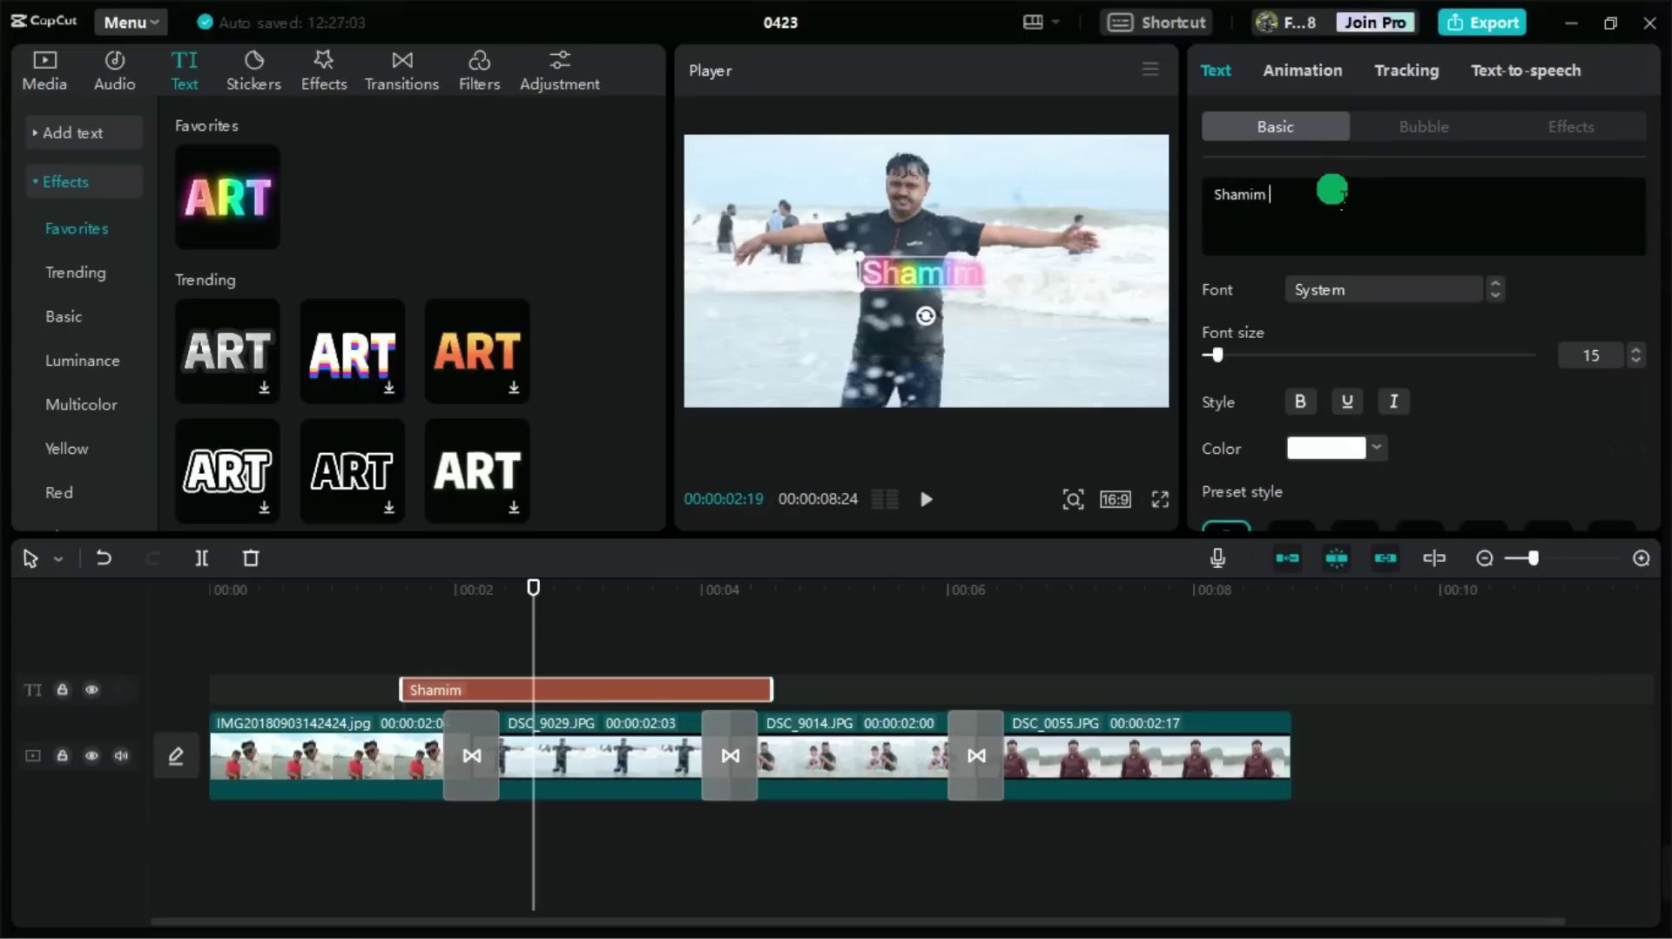
text(Ahmed)
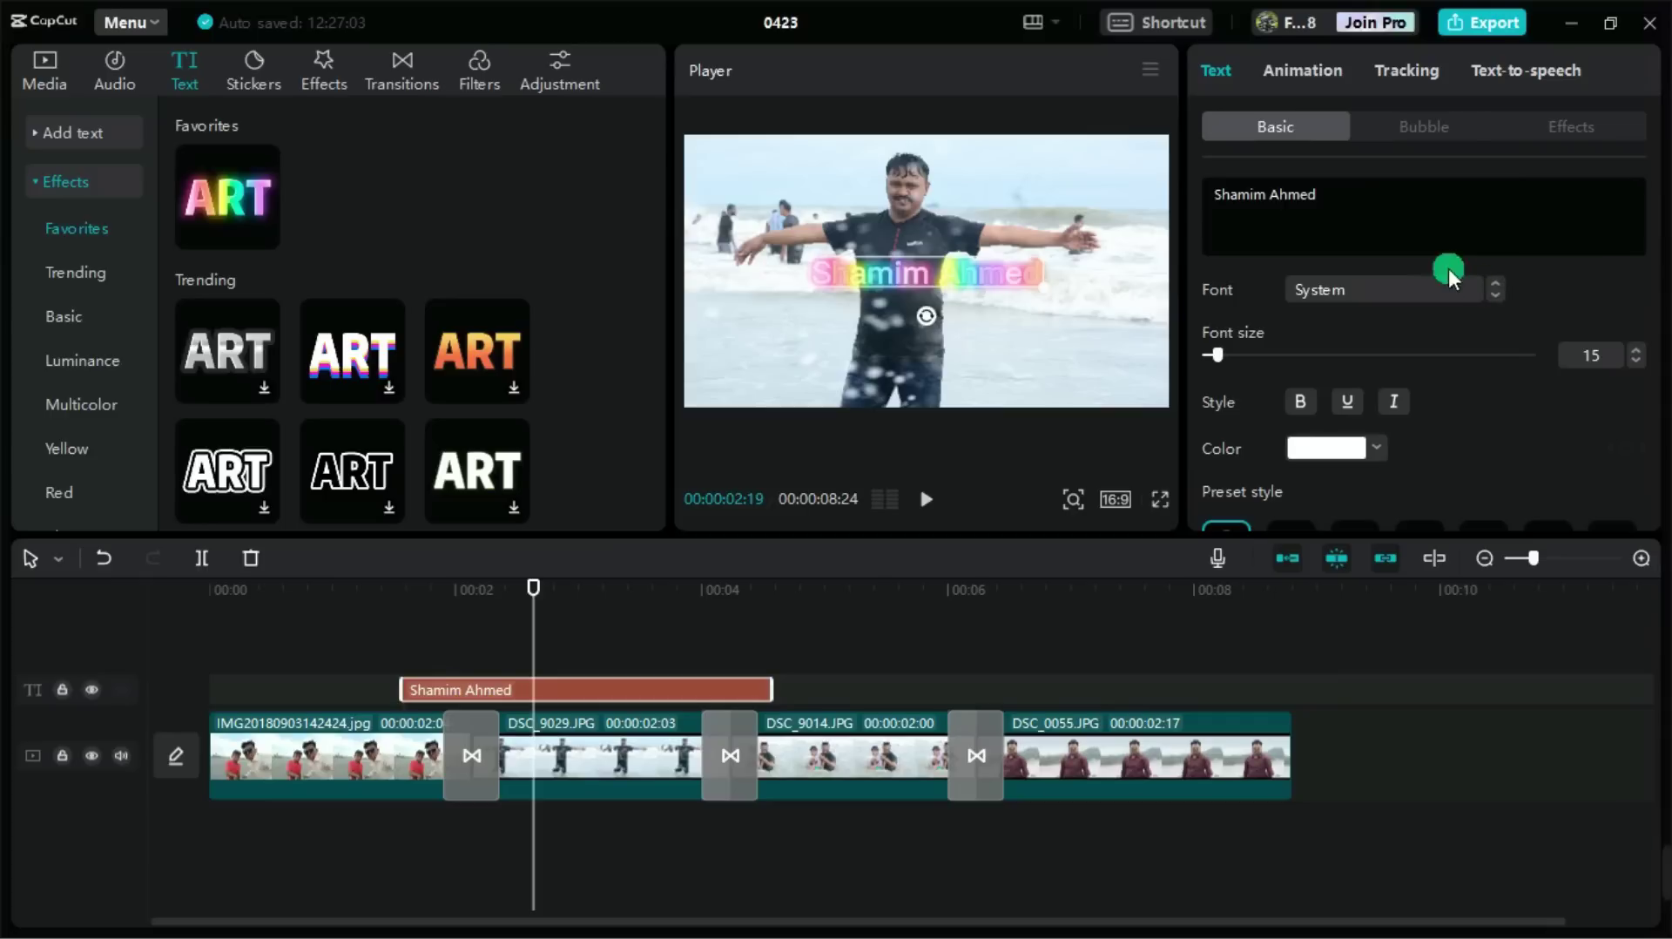
drag(917, 312, 962, 385)
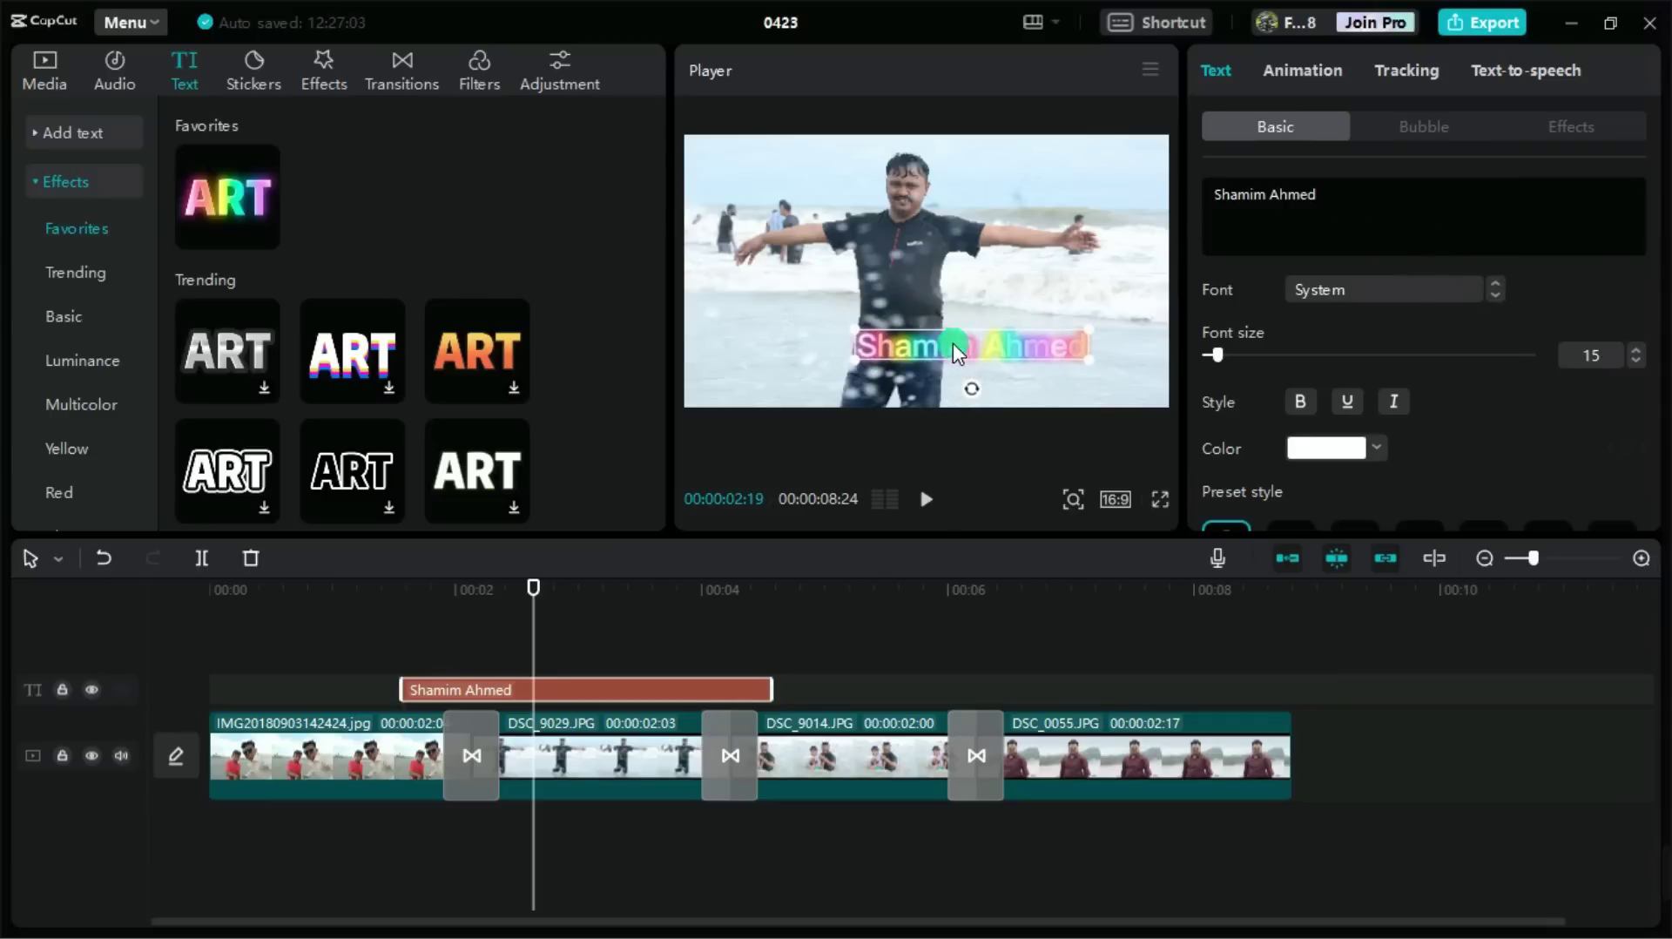
- Switch the title font to Montserrat, after trying Helvetica and SofiaPro, and move it near the bottom
click(1366, 283)
click(1341, 290)
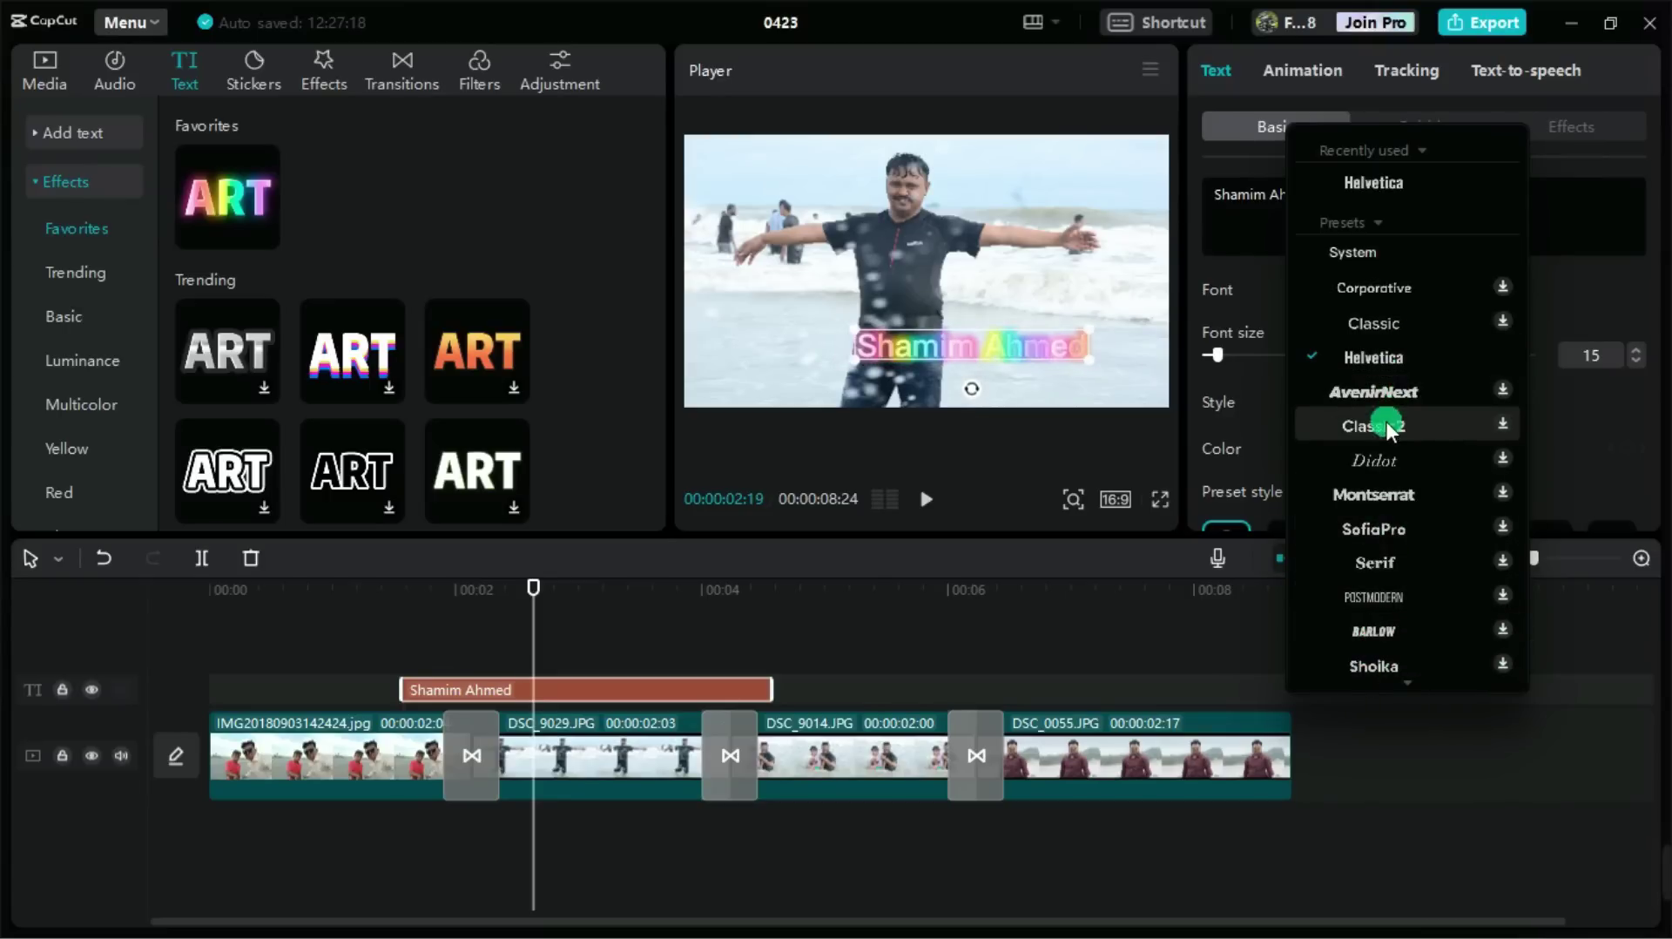
click(1373, 493)
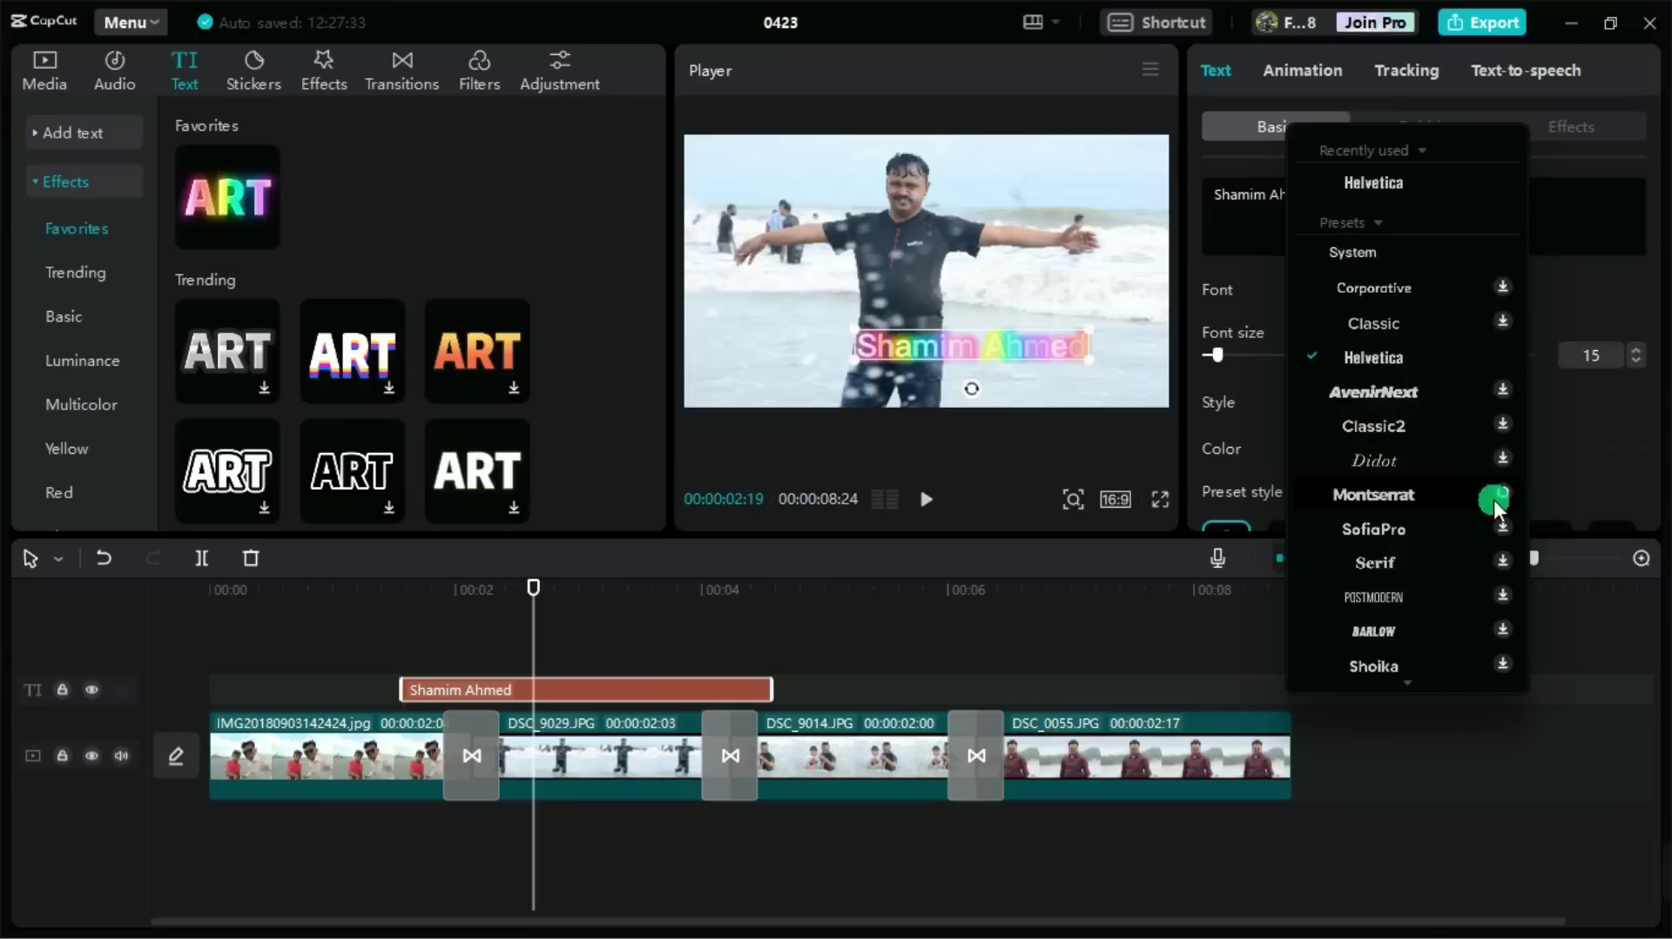
click(1482, 527)
click(1454, 524)
click(1352, 519)
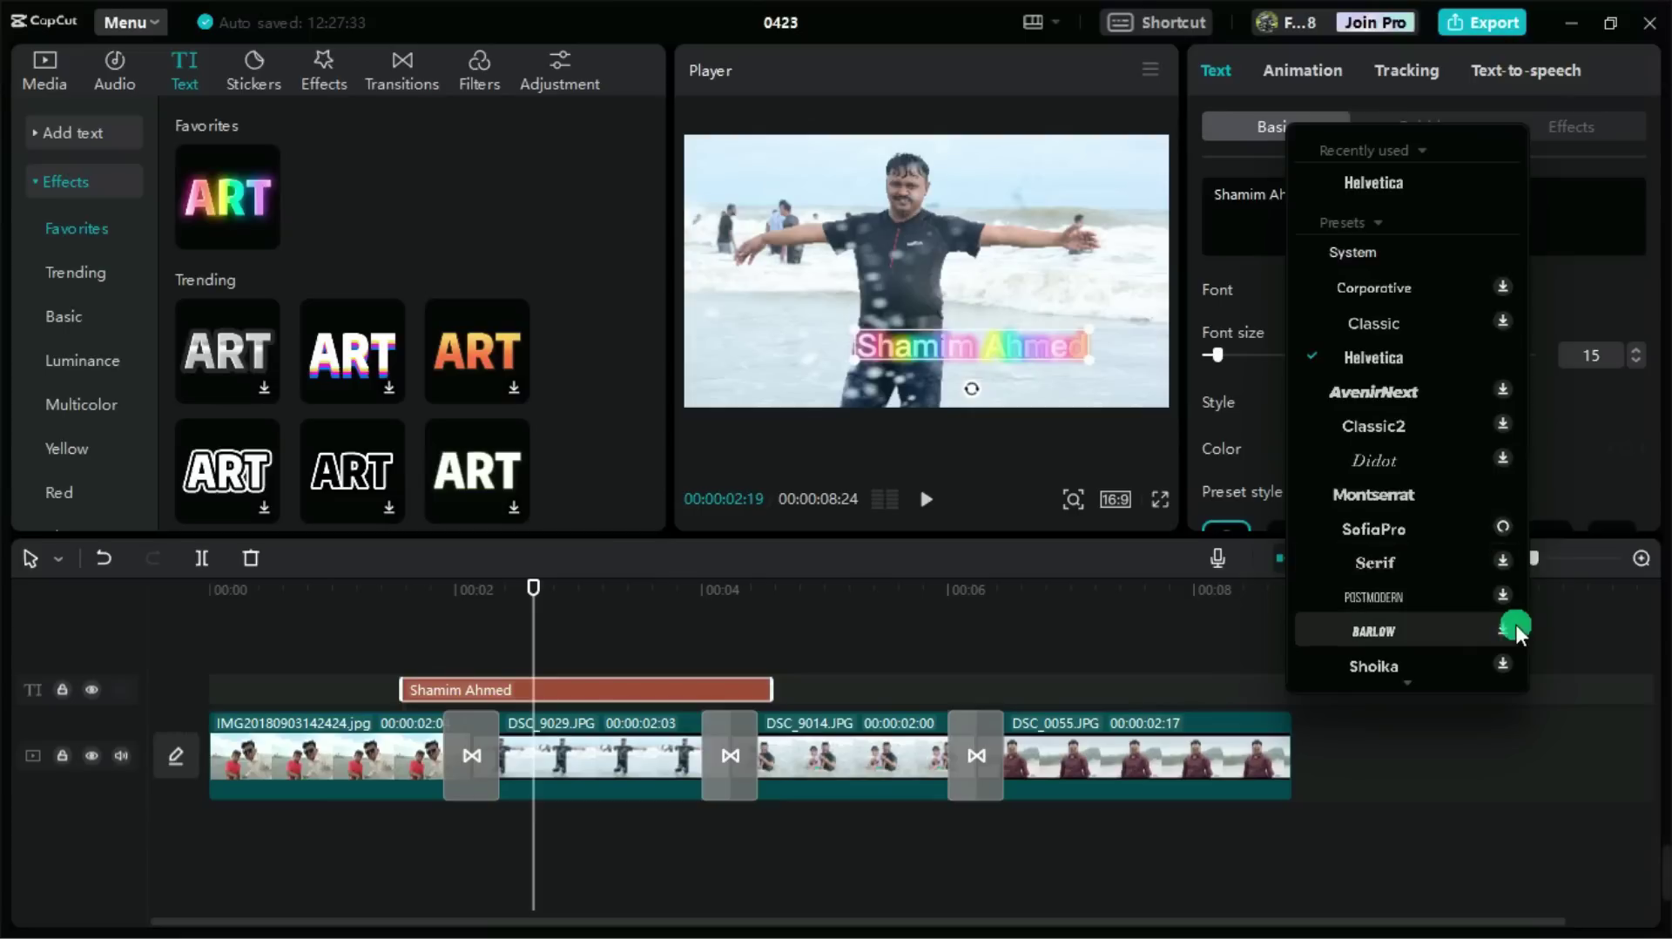
scroll(1491, 666, down, 2)
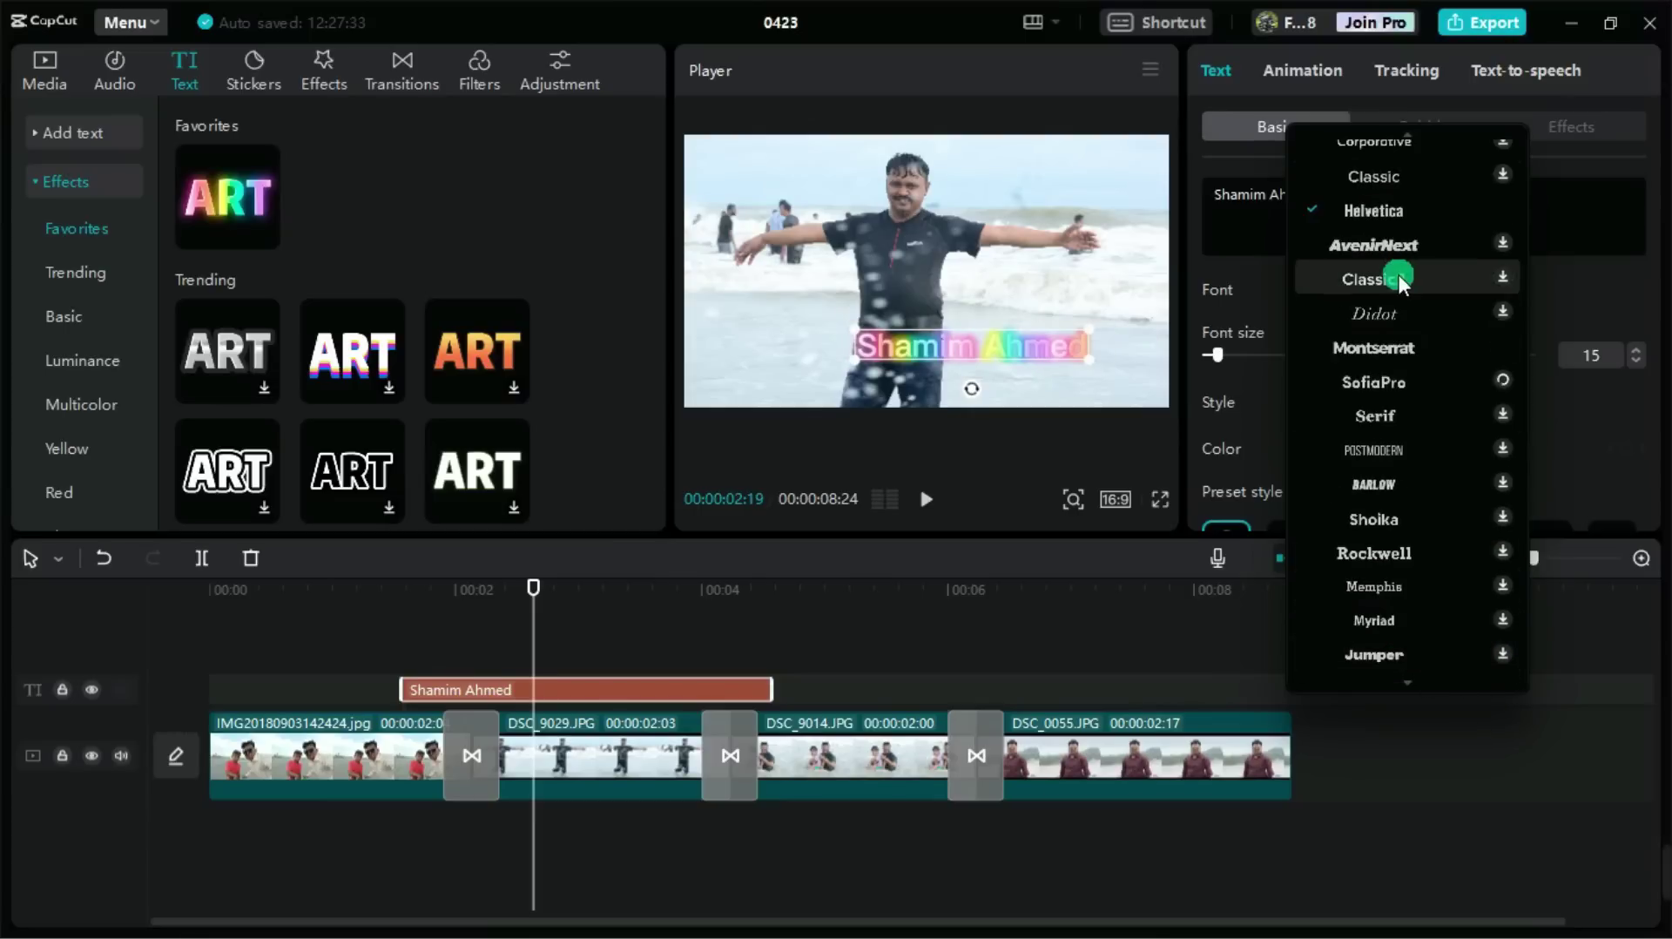
click(1440, 346)
drag(1014, 356, 1047, 378)
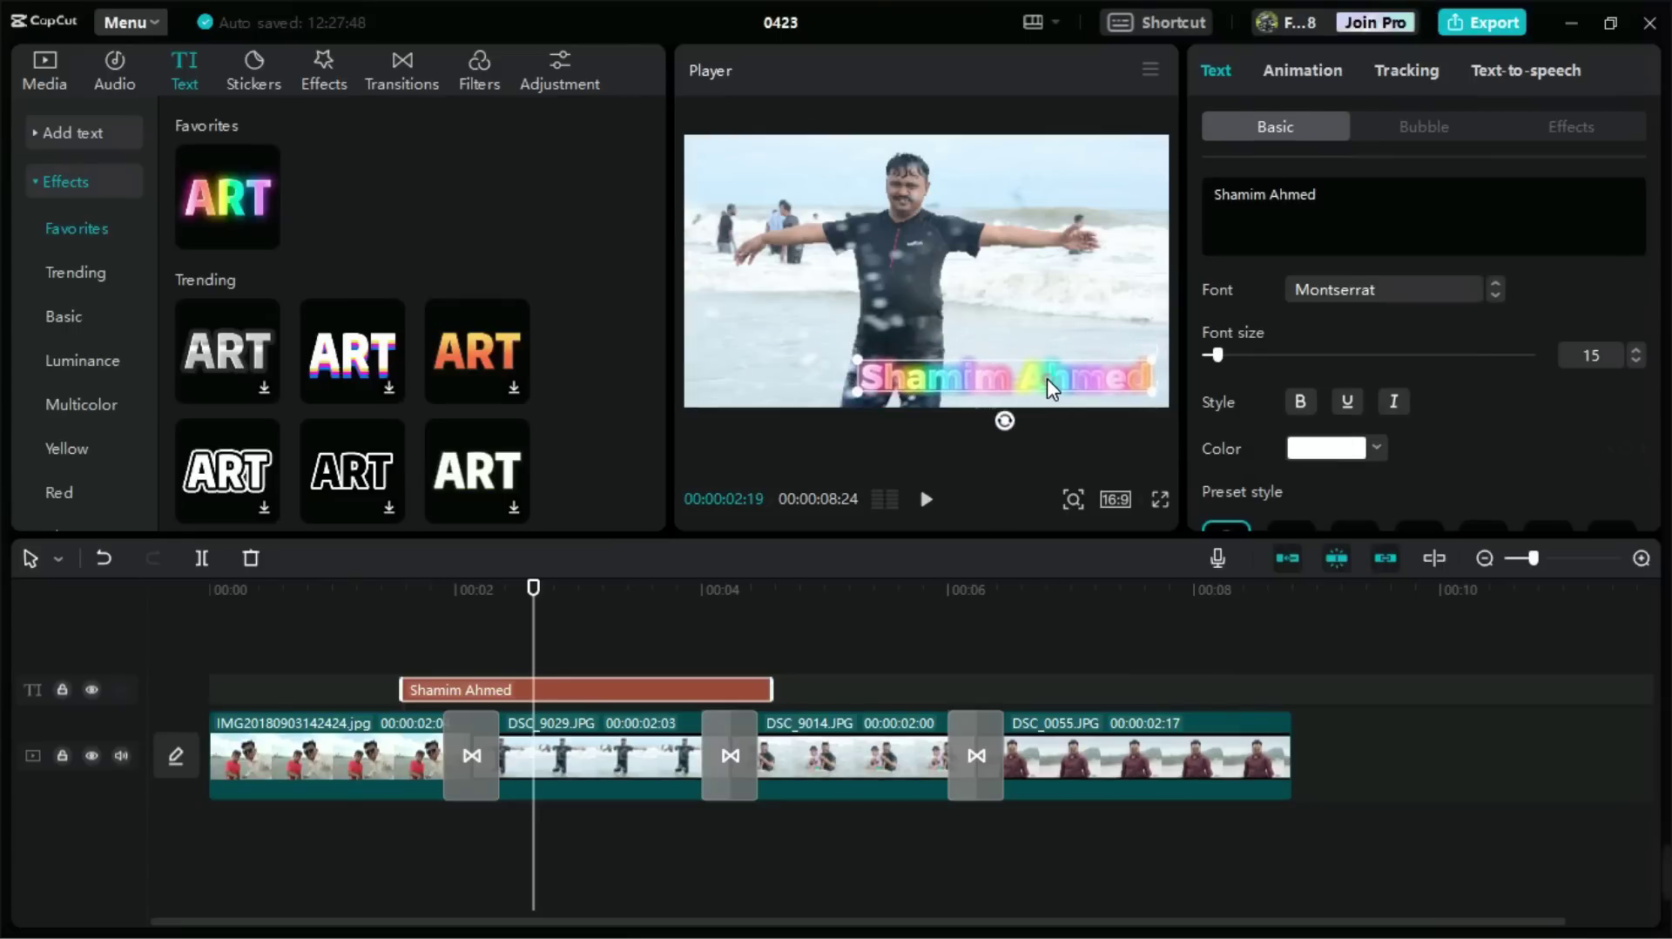
- Place the name in the yellow heart bubble after trying banner, cloud and ribbon styles, then pick a text effect
click(1364, 152)
click(1418, 133)
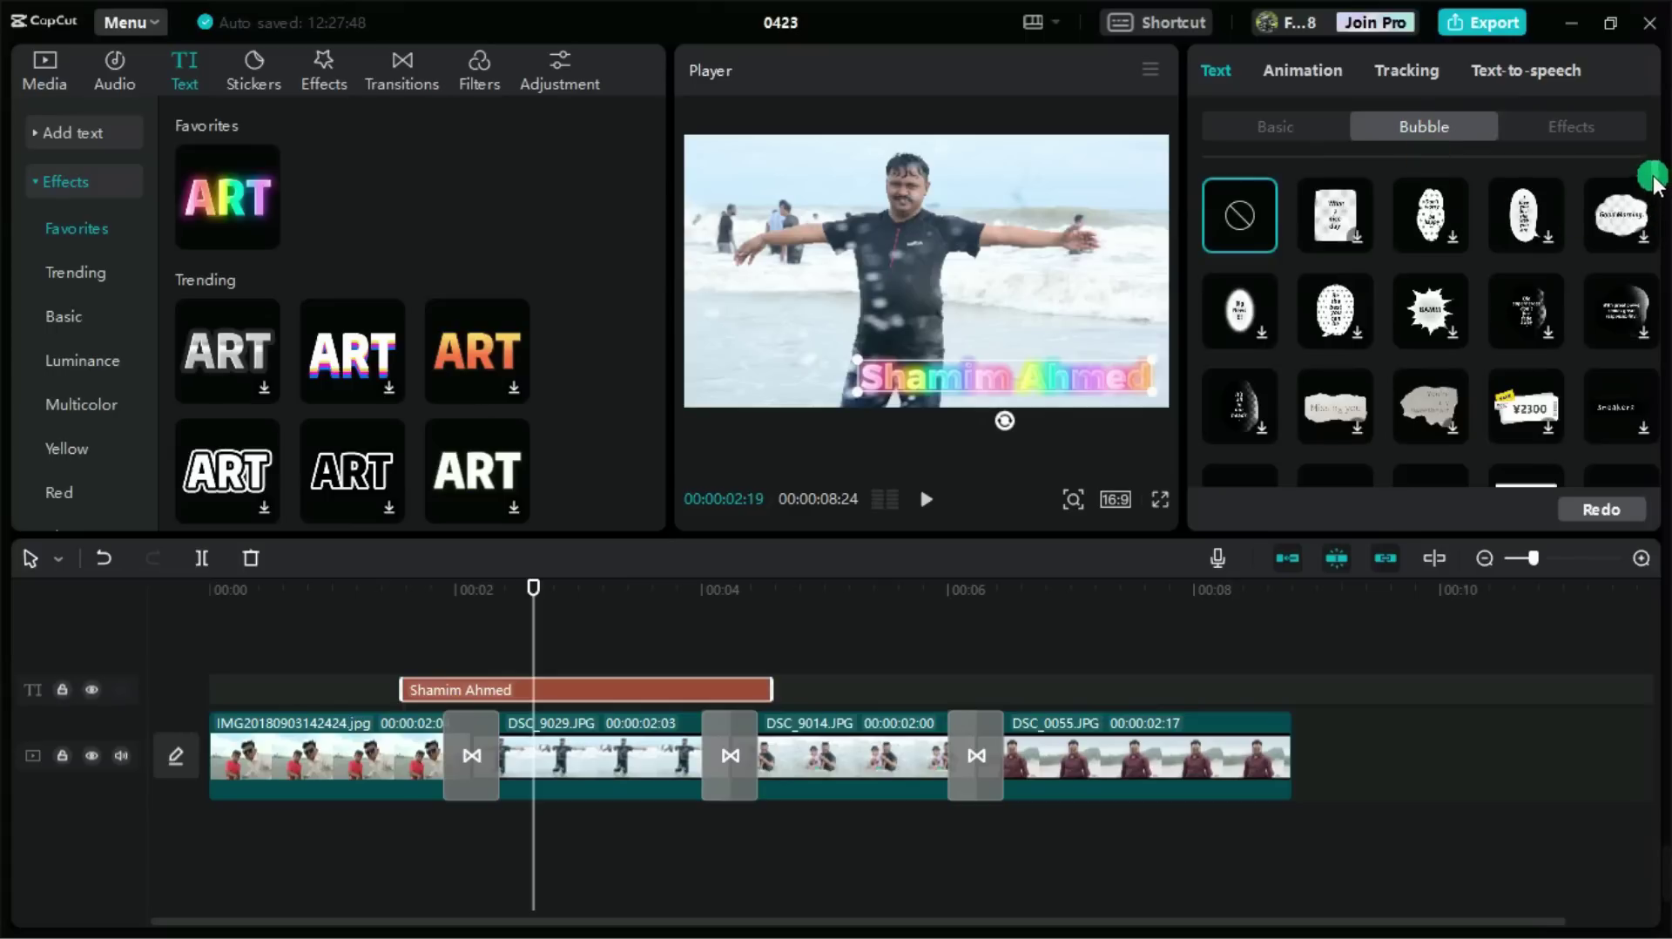
scroll(1650, 188, down, 3)
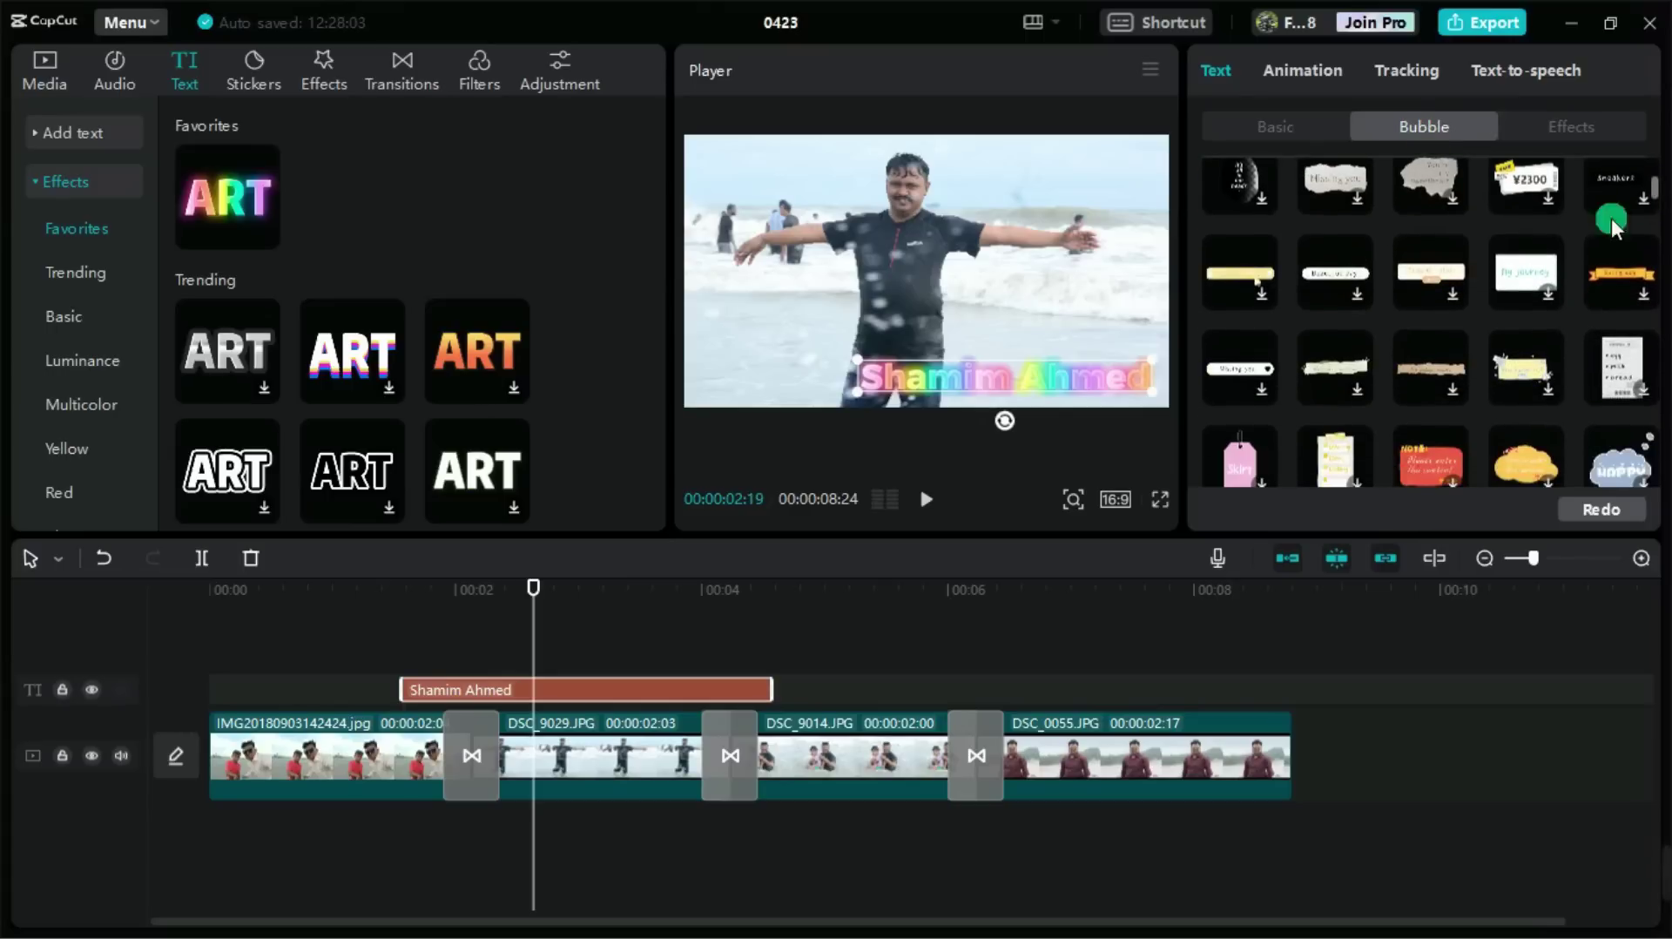
click(1243, 296)
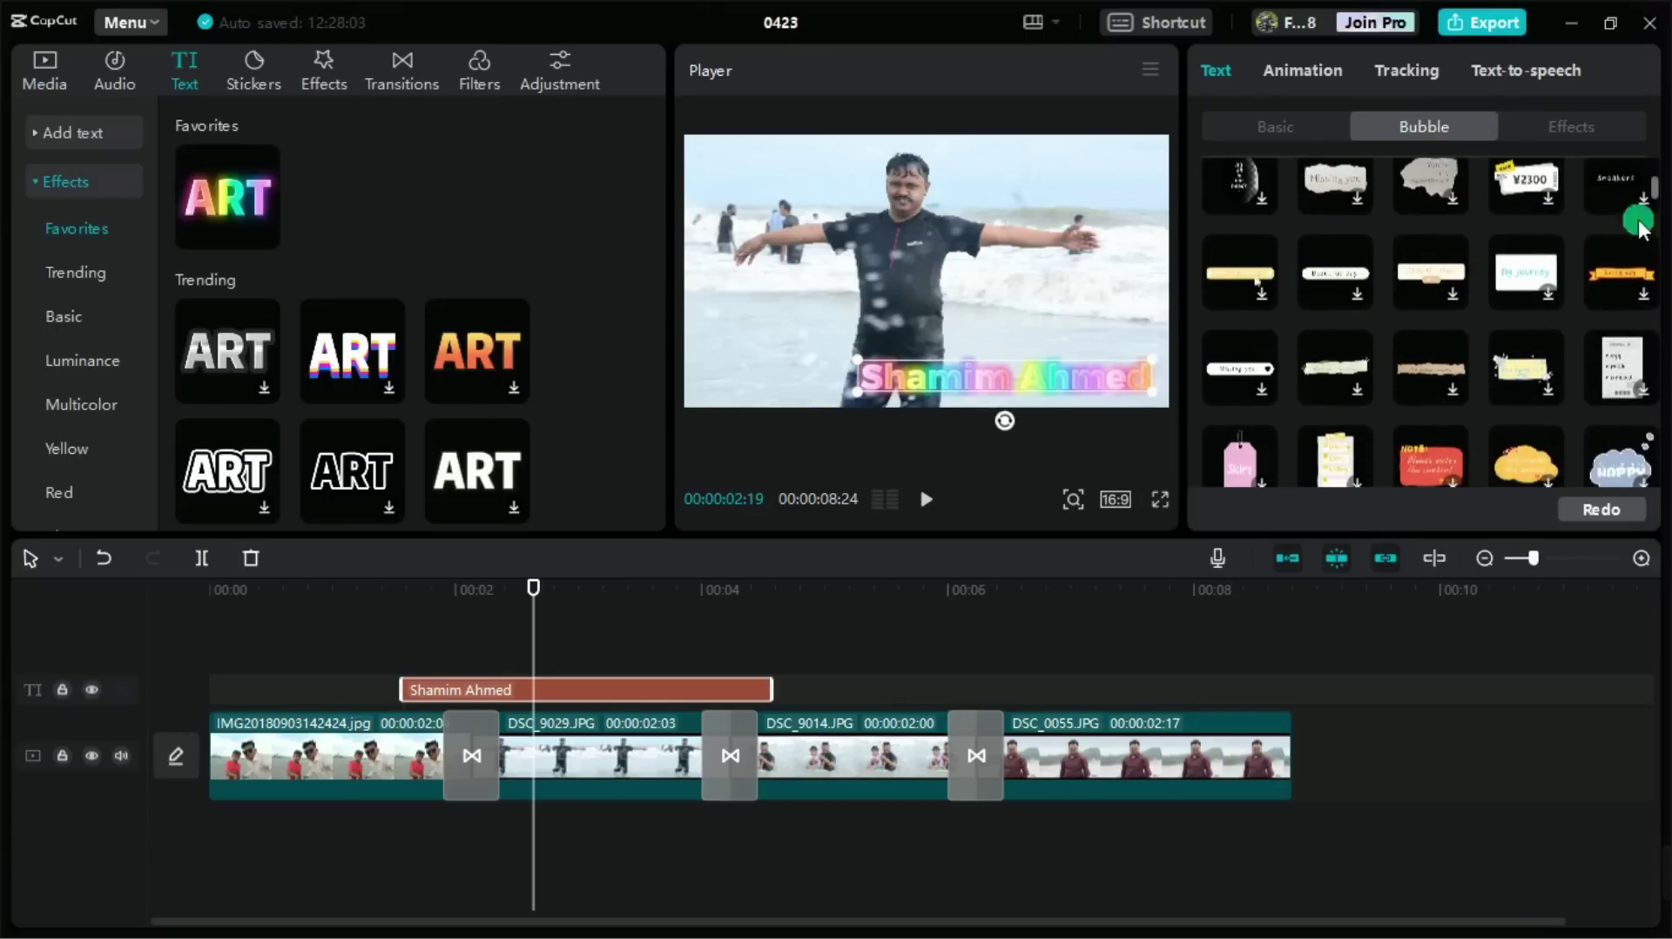
click(1551, 423)
click(1237, 275)
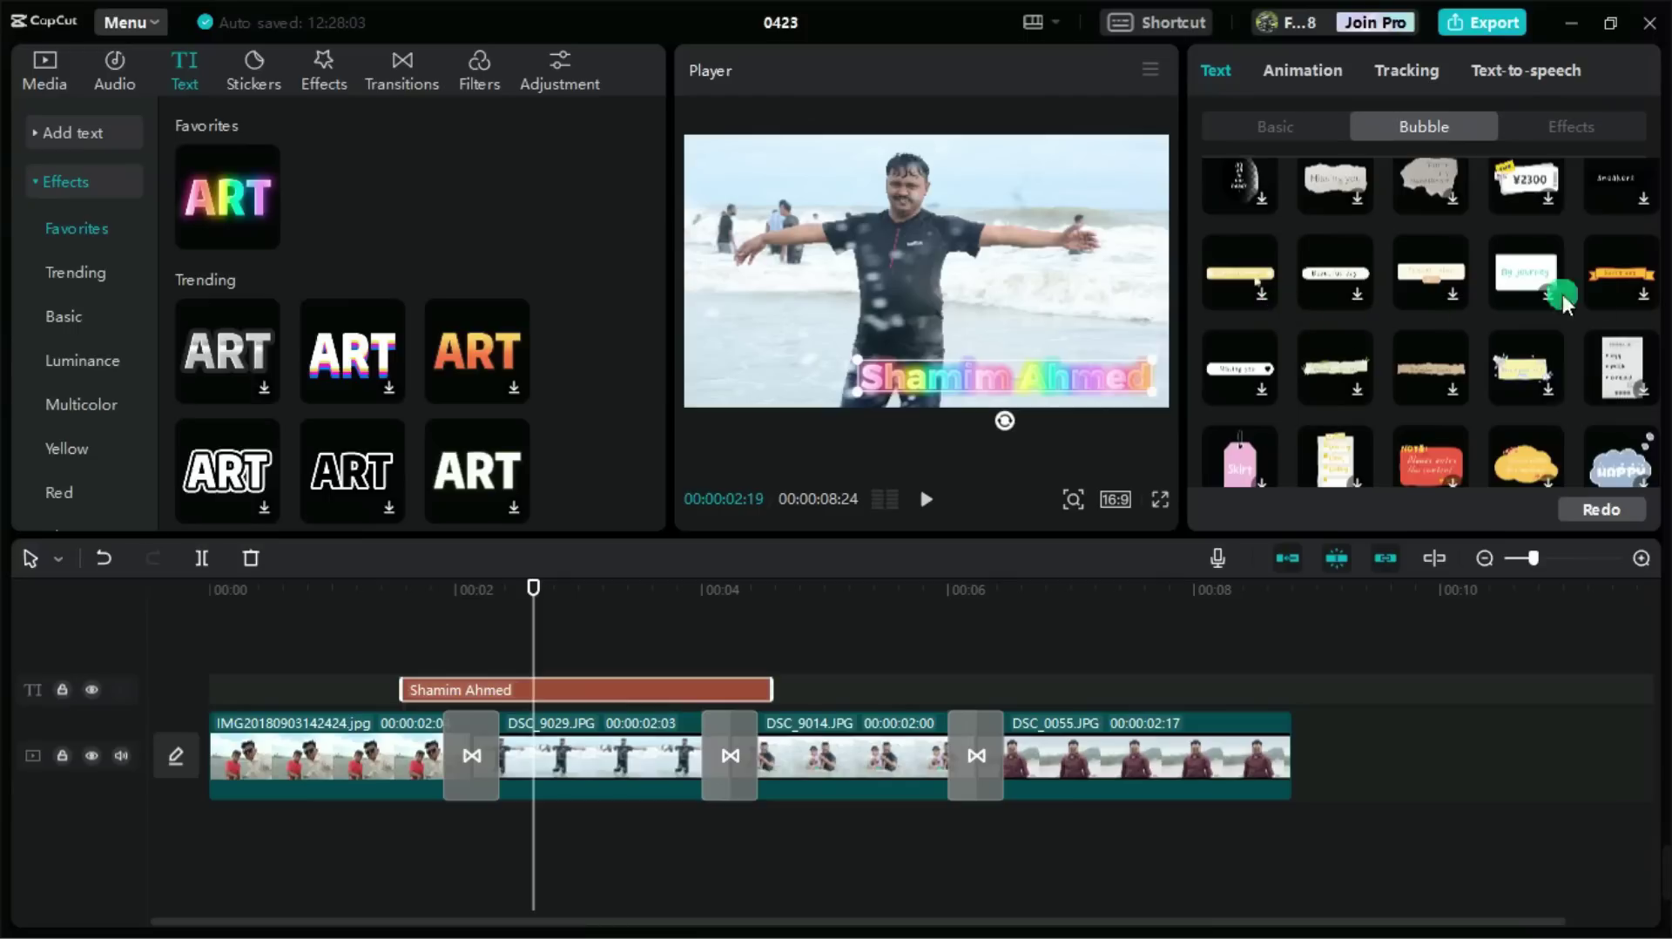
click(1629, 250)
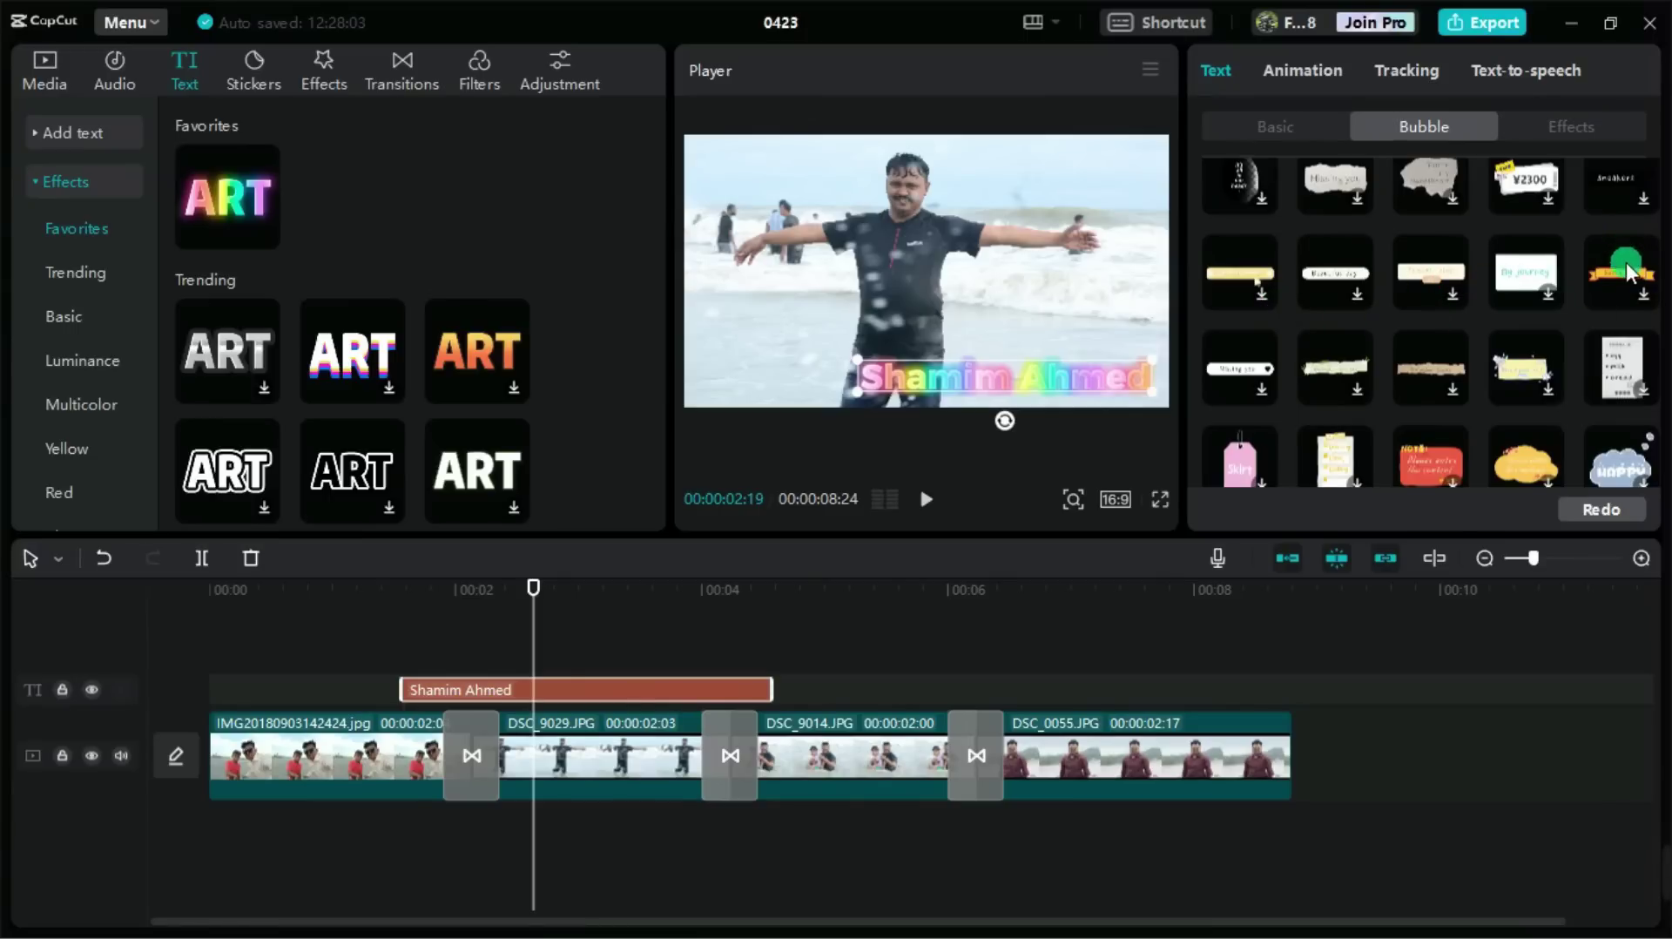
click(1291, 356)
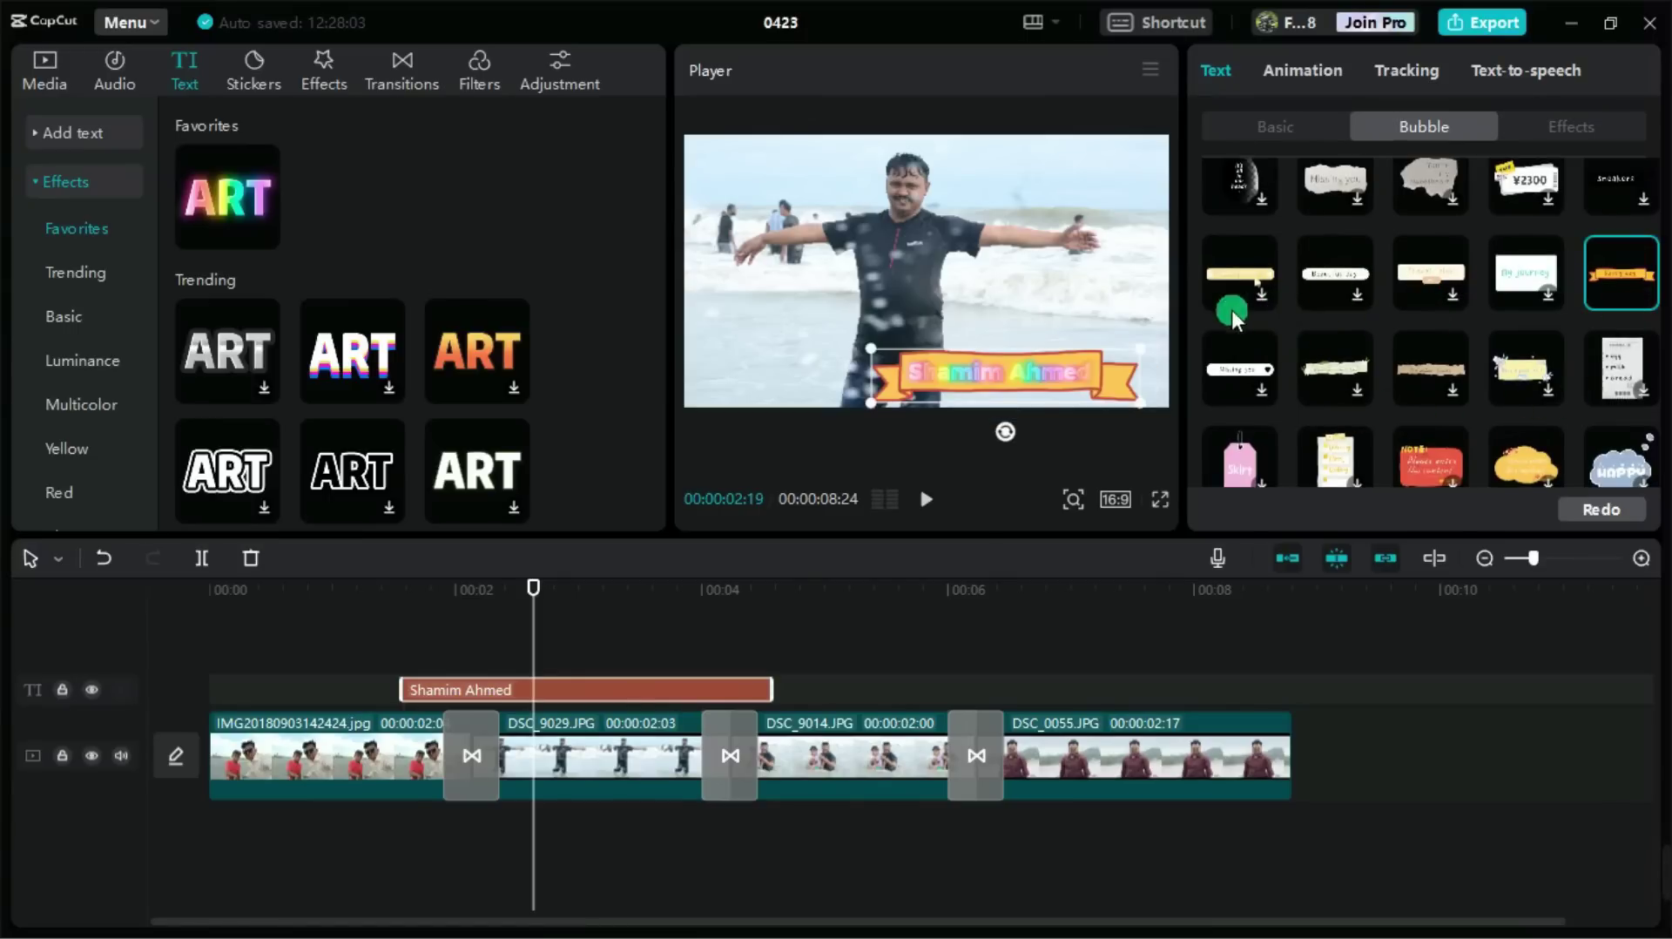
click(1248, 277)
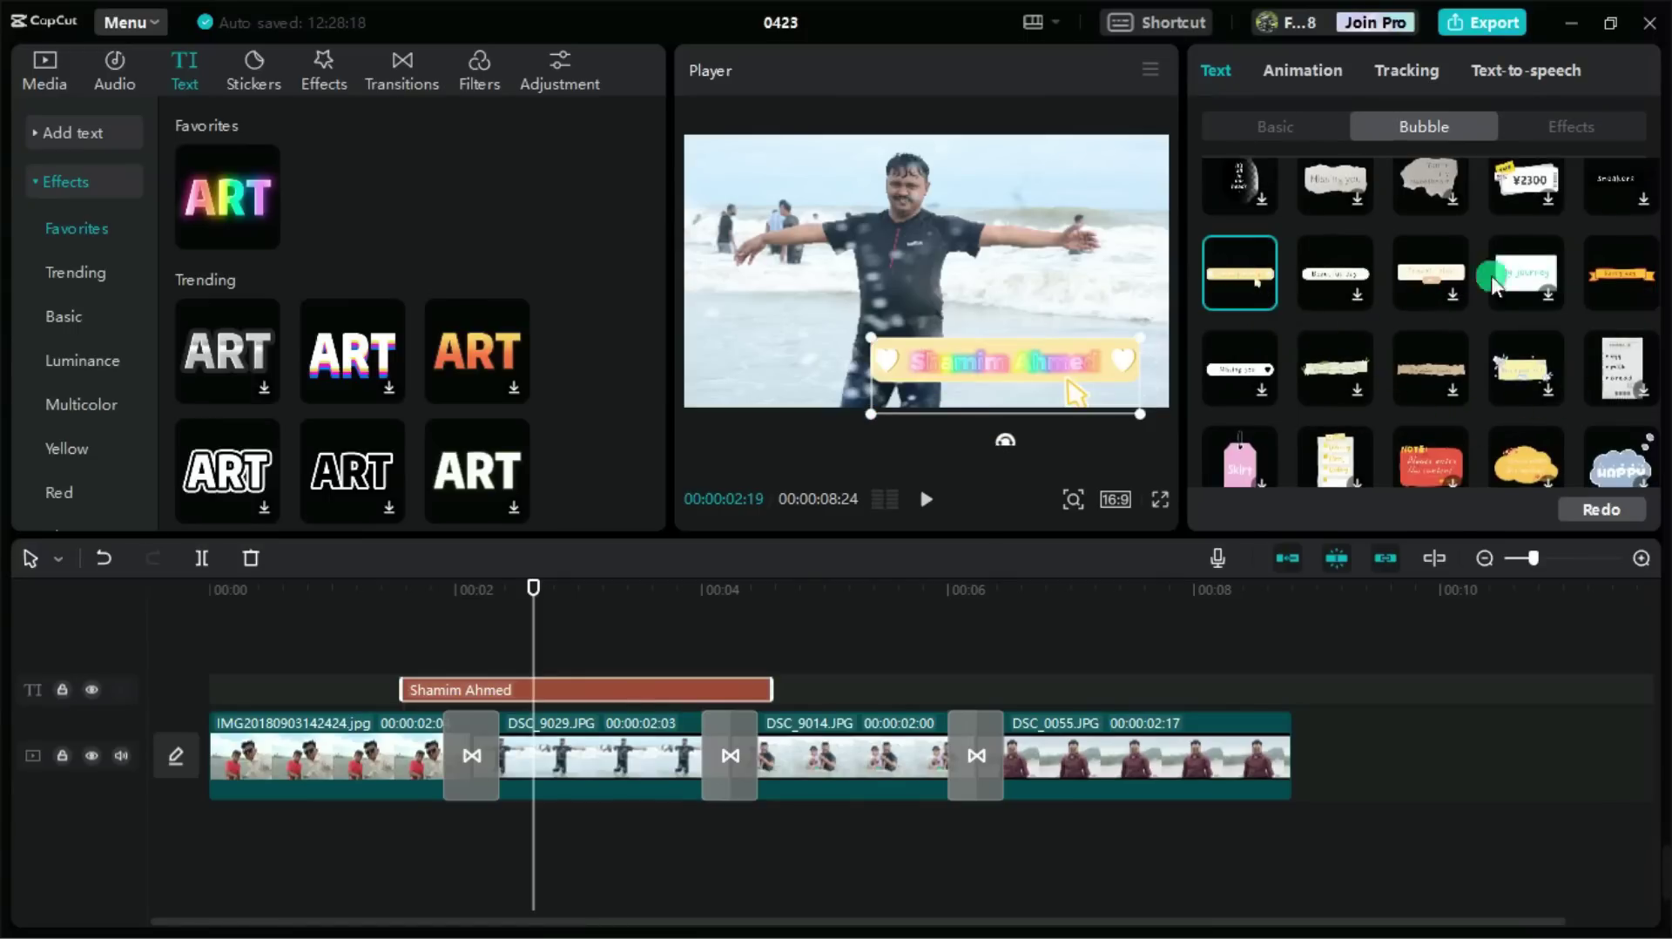
click(1559, 131)
click(1599, 423)
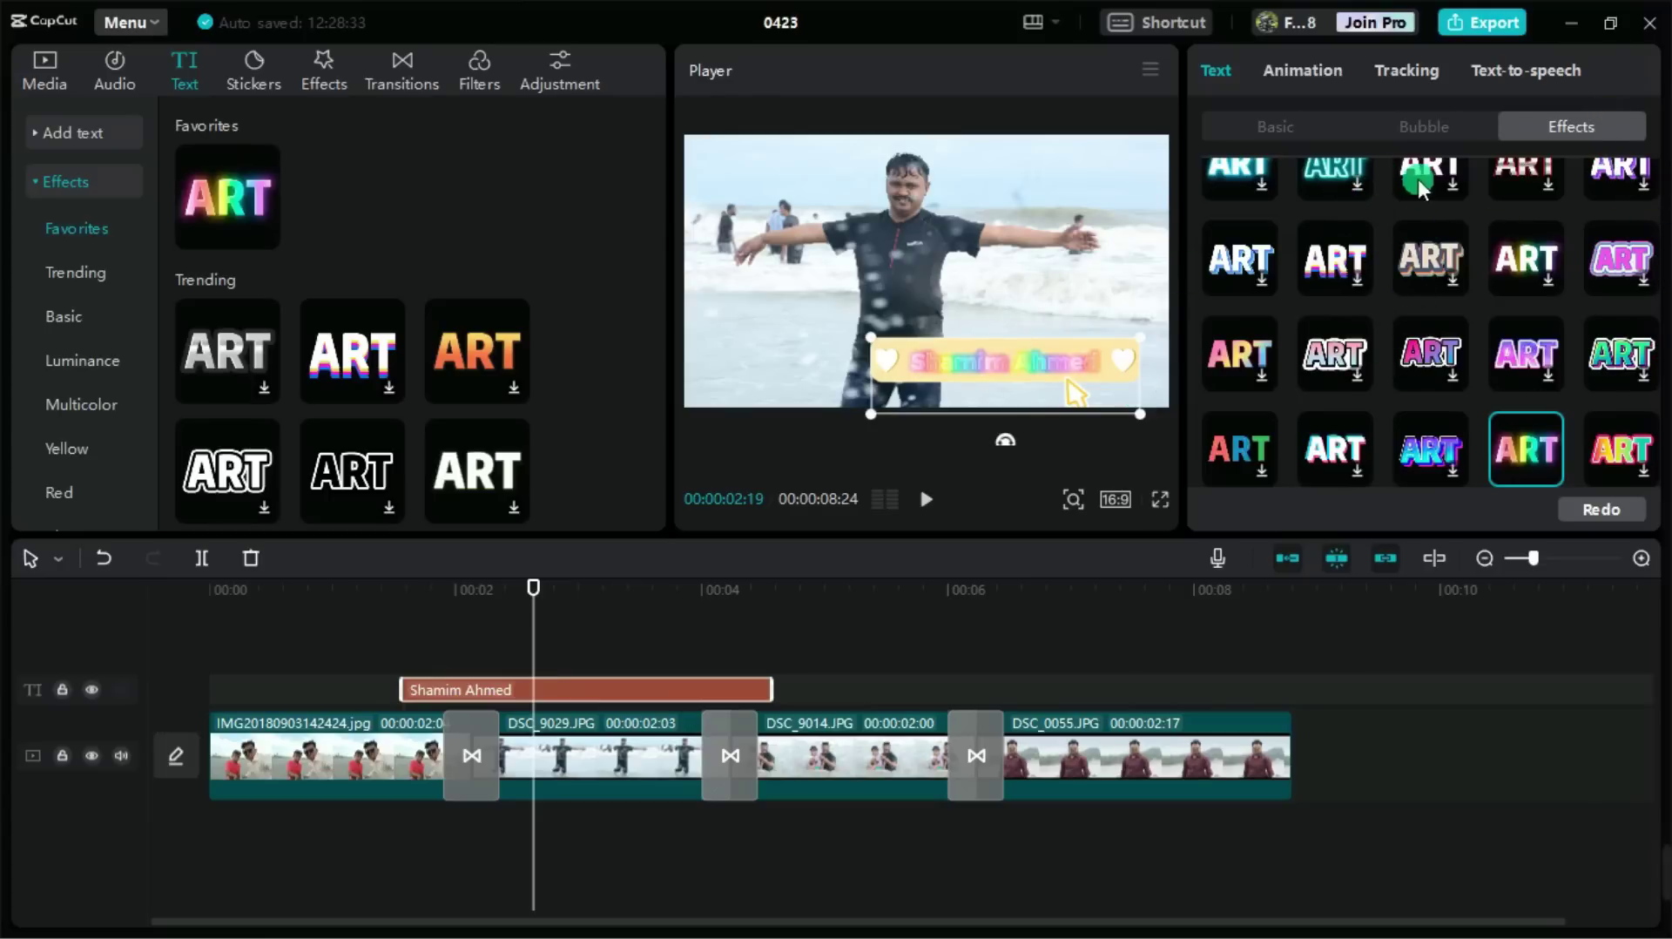
- Replace the caption's rainbow glow with a multicolour outlined text effect and nudge the caption slightly
click(1523, 174)
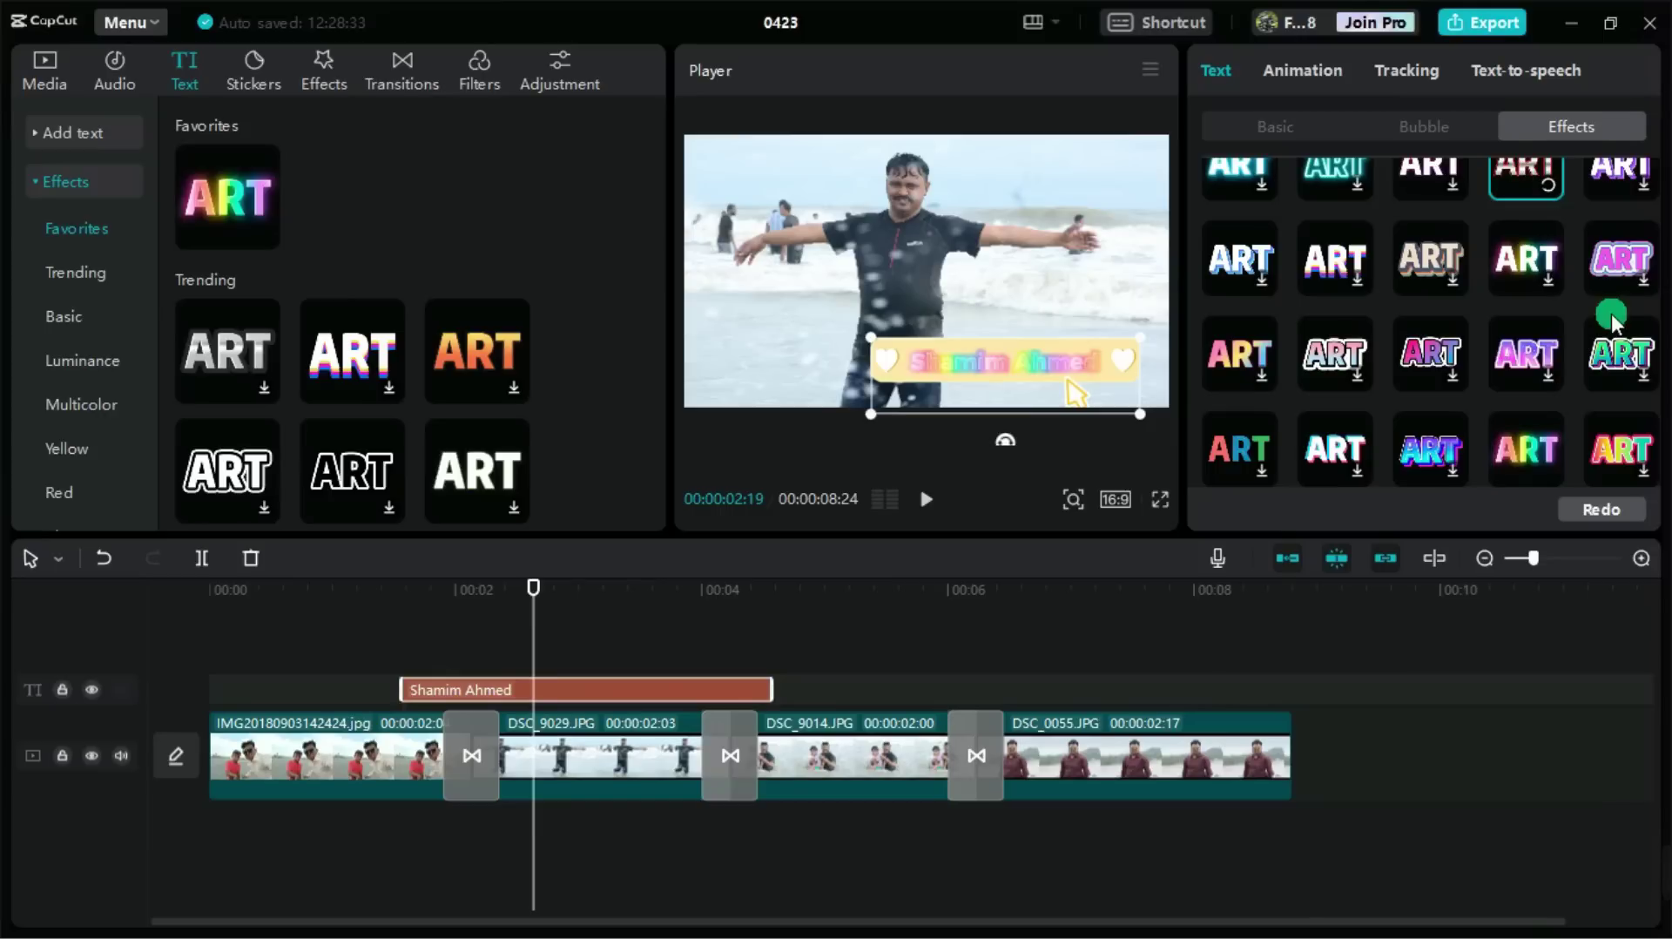
scroll(1657, 274, up, 2)
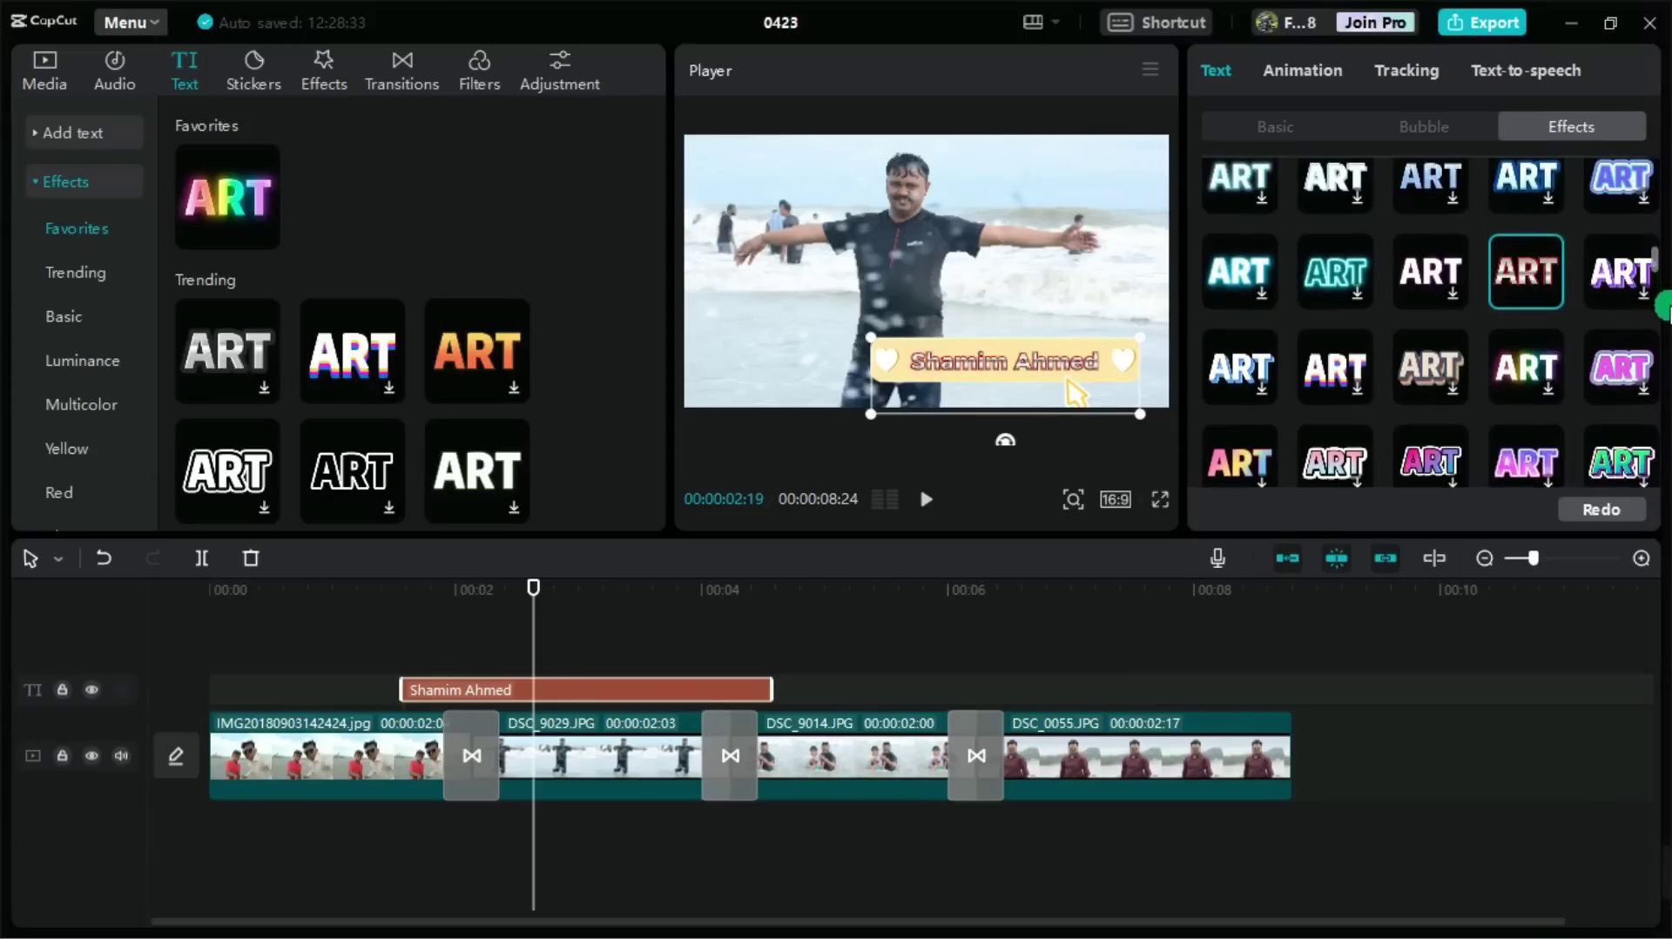
scroll(1660, 279, down, 2)
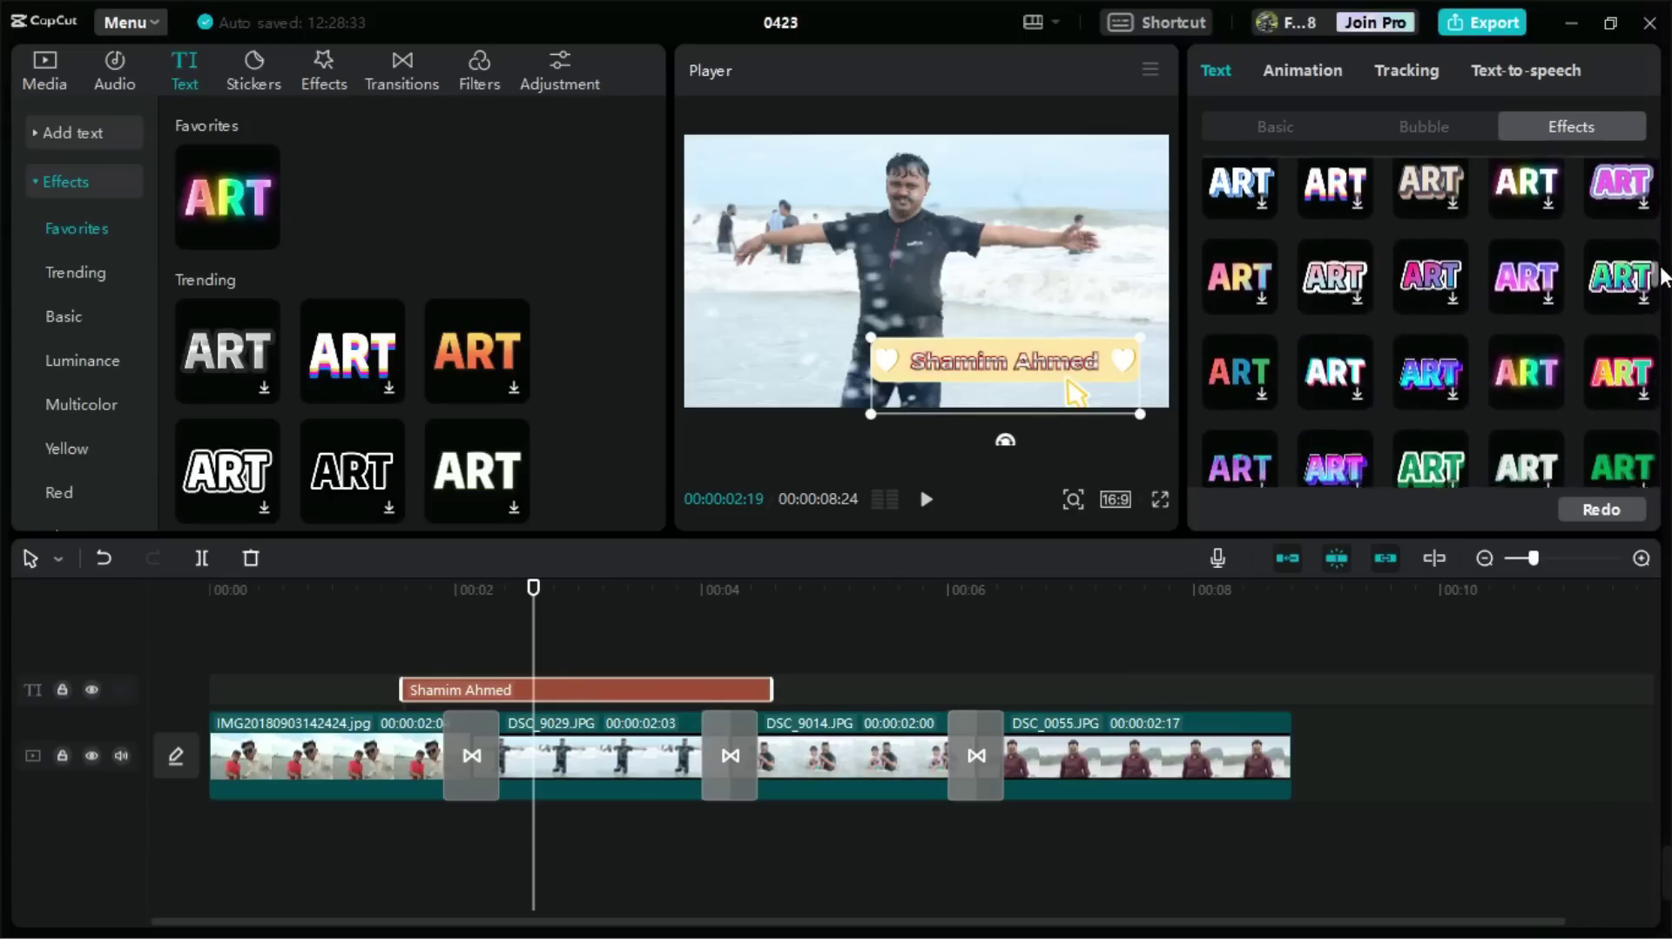
scroll(1655, 270, down, 3)
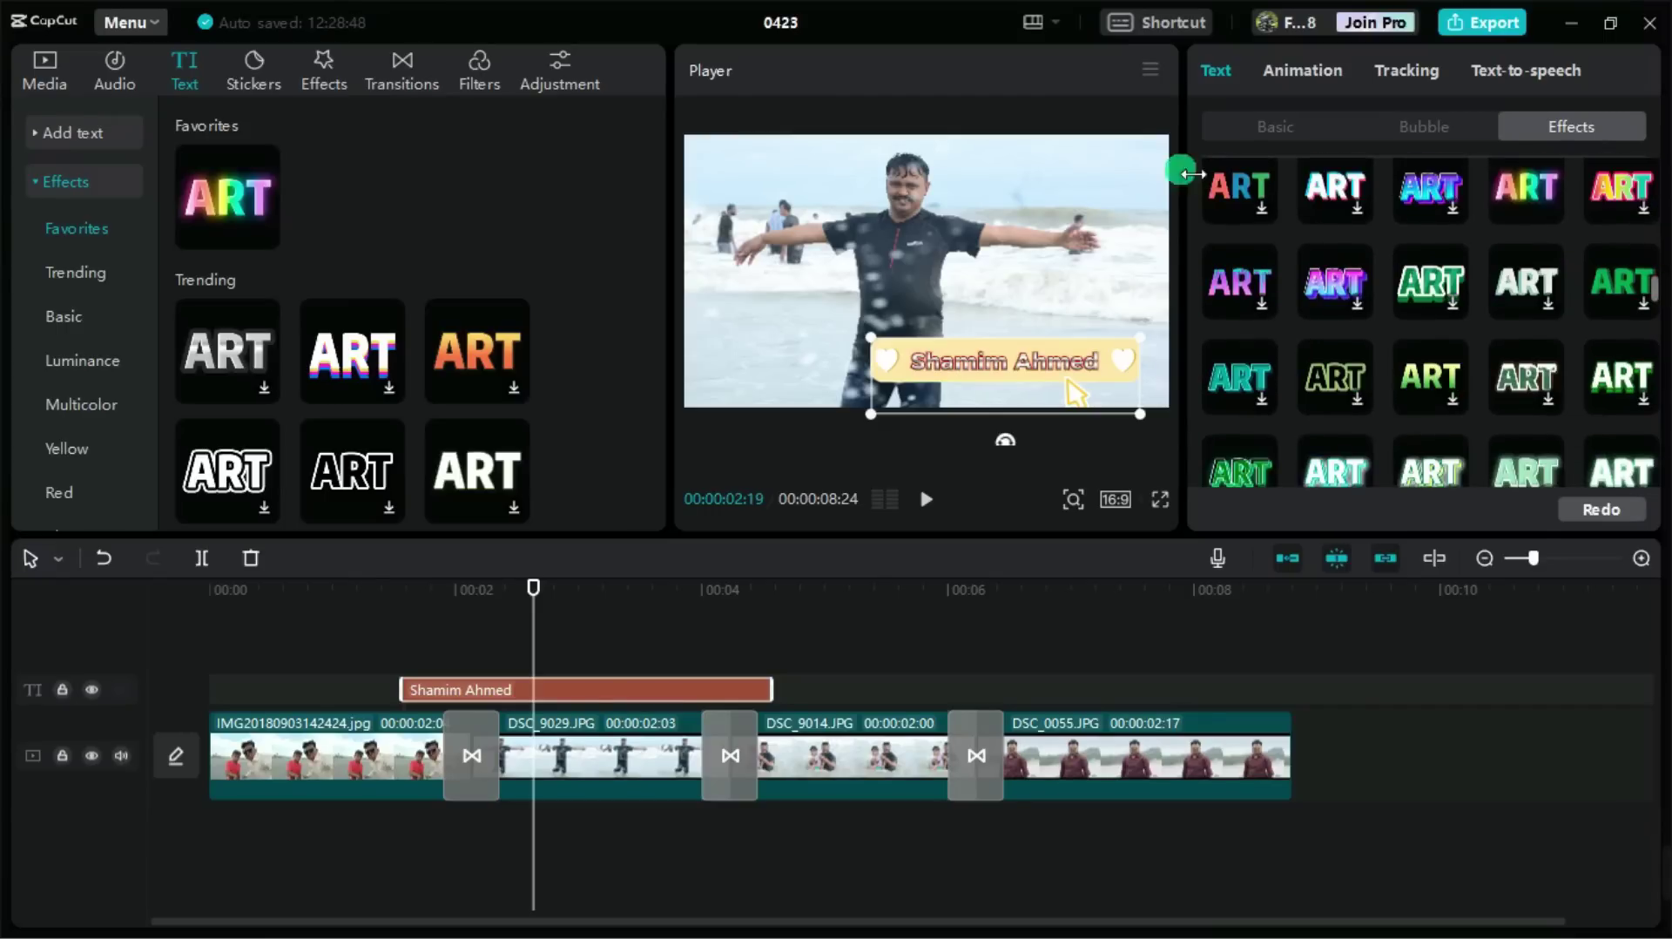
click(1233, 178)
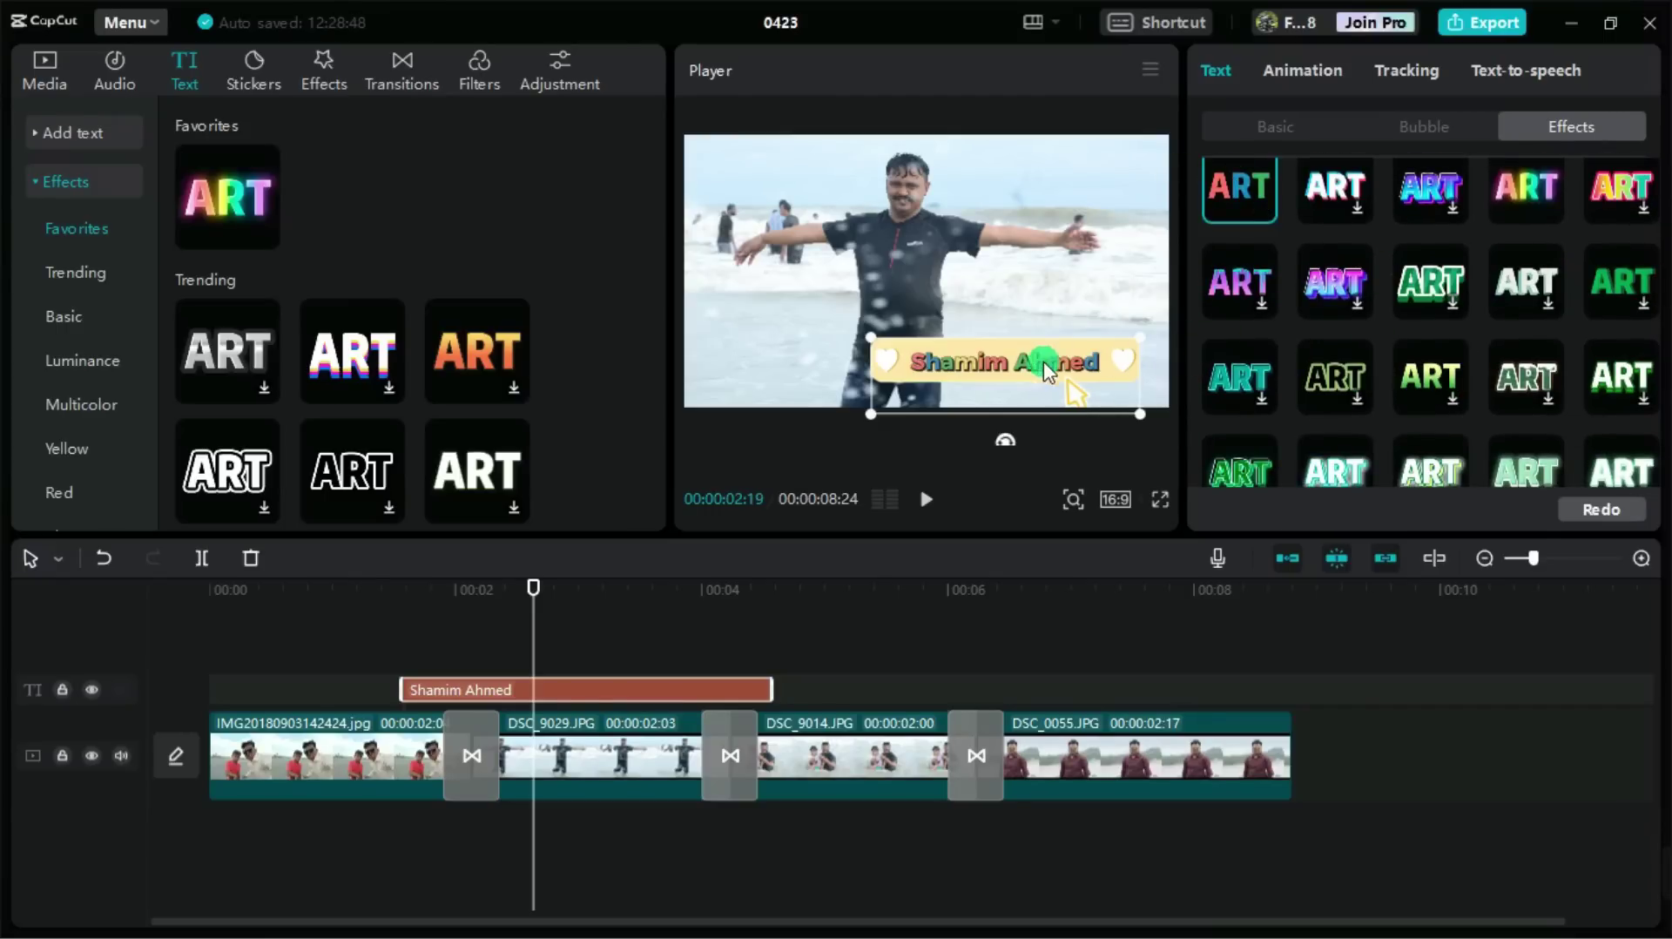
drag(1002, 352, 999, 345)
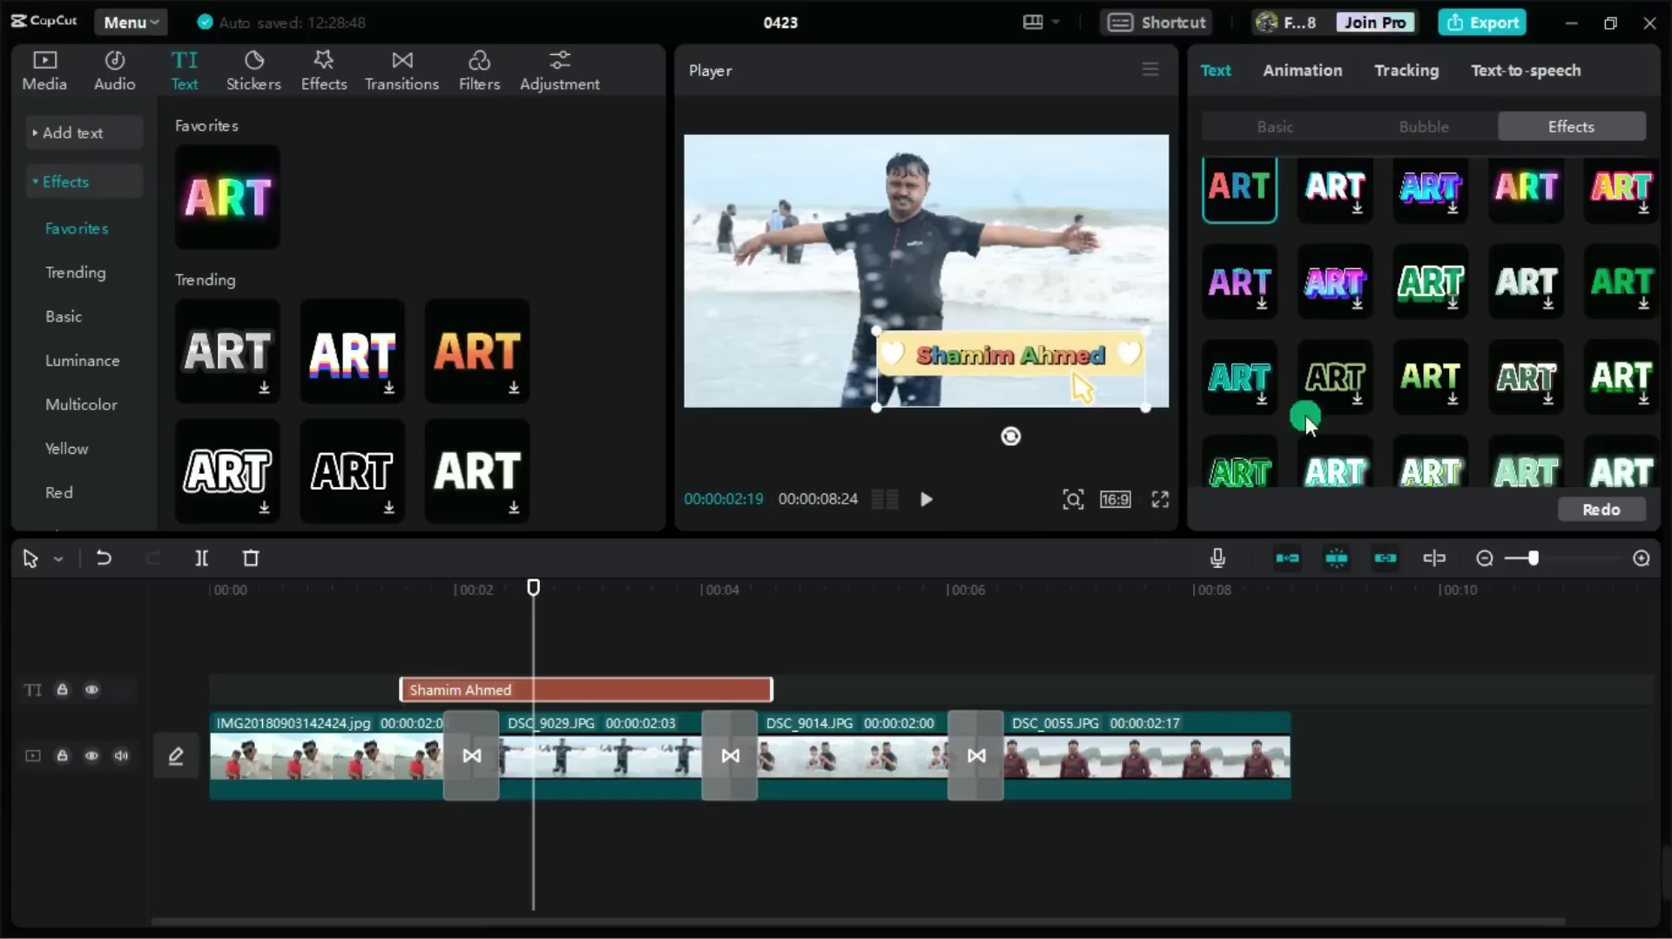
- Compare Flipping and Typewriter, then give the name caption a 0.5-second Typewriter entrance animation
click(1301, 72)
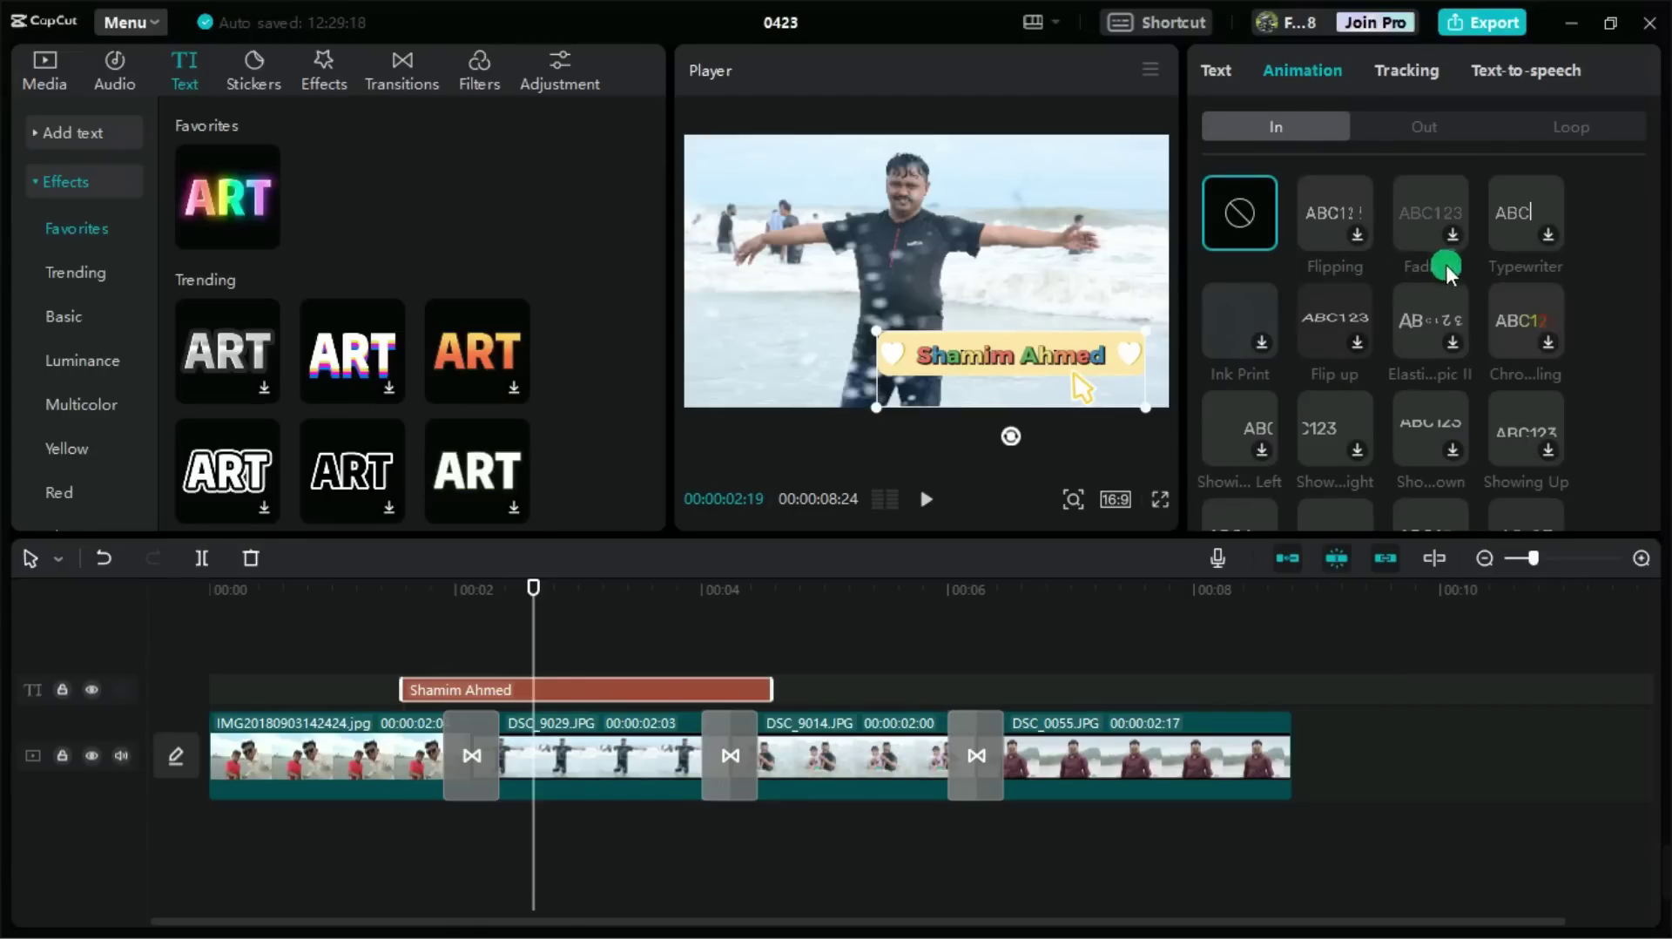
click(1333, 233)
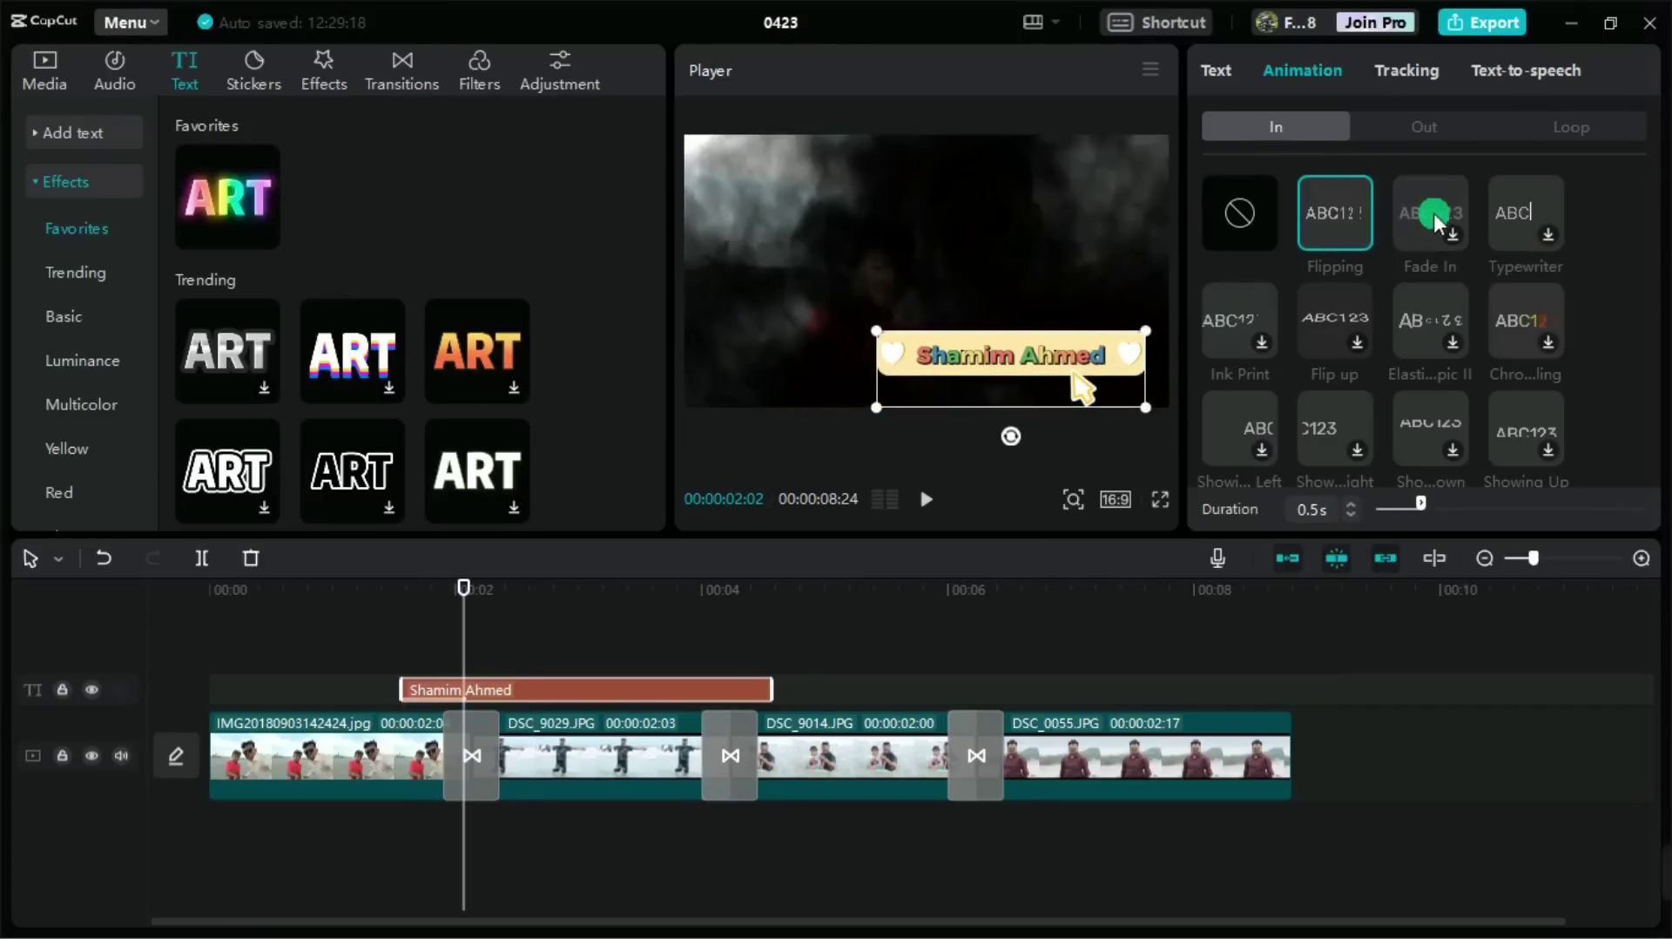
click(1526, 211)
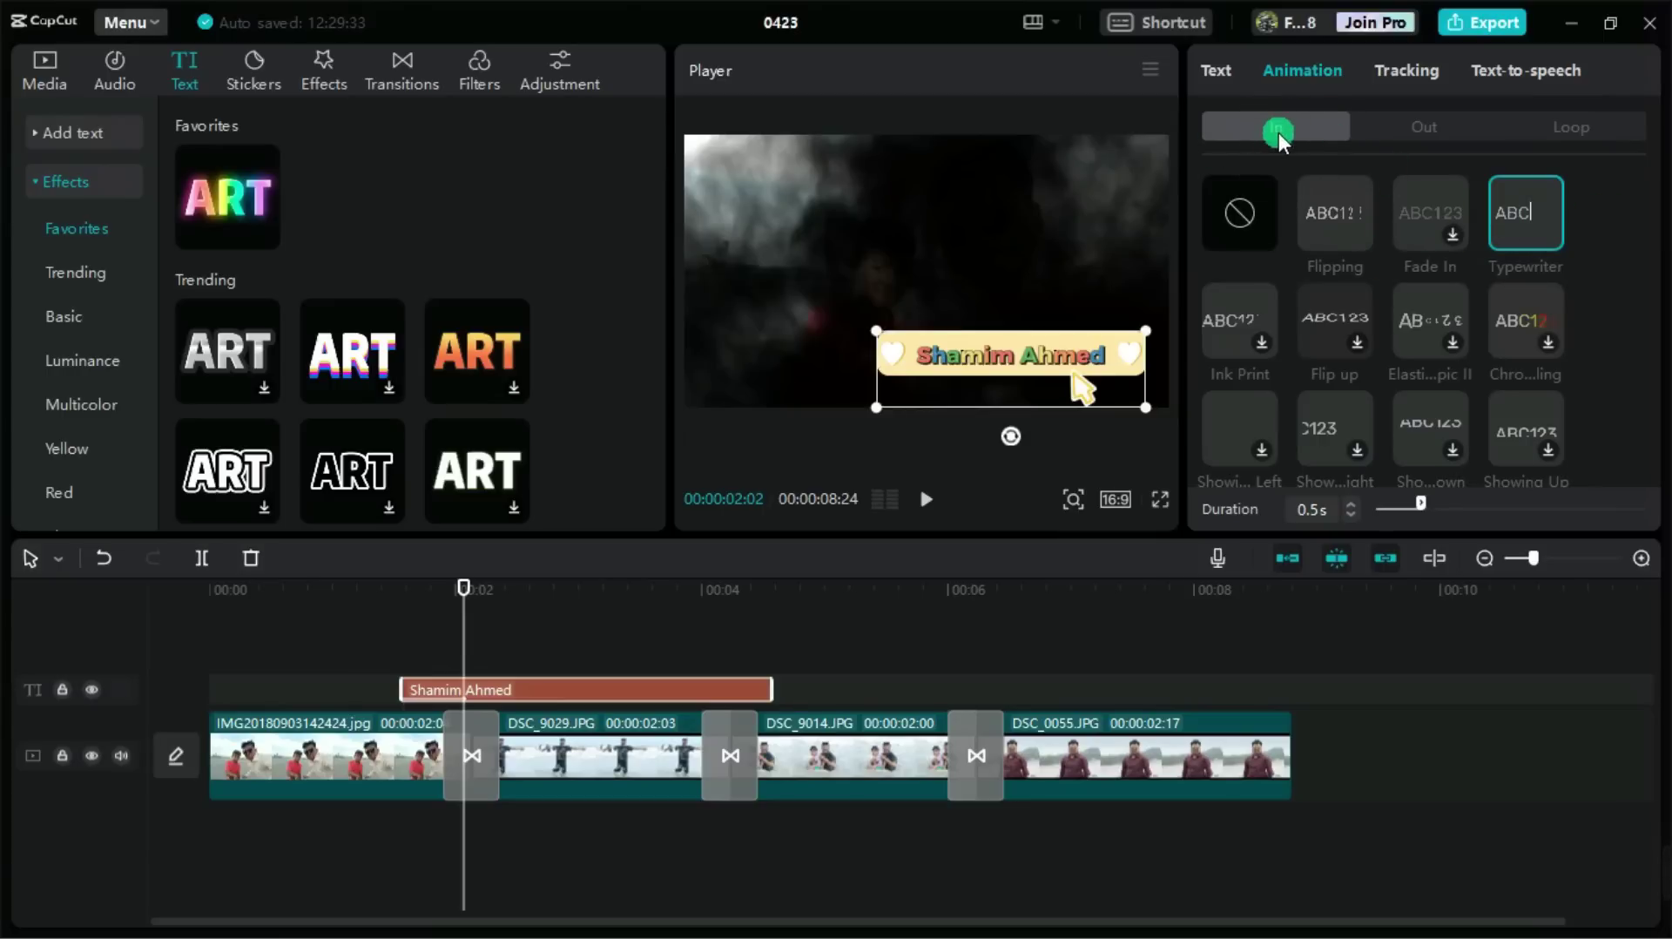
click(1523, 242)
click(1321, 213)
click(1522, 209)
click(1401, 128)
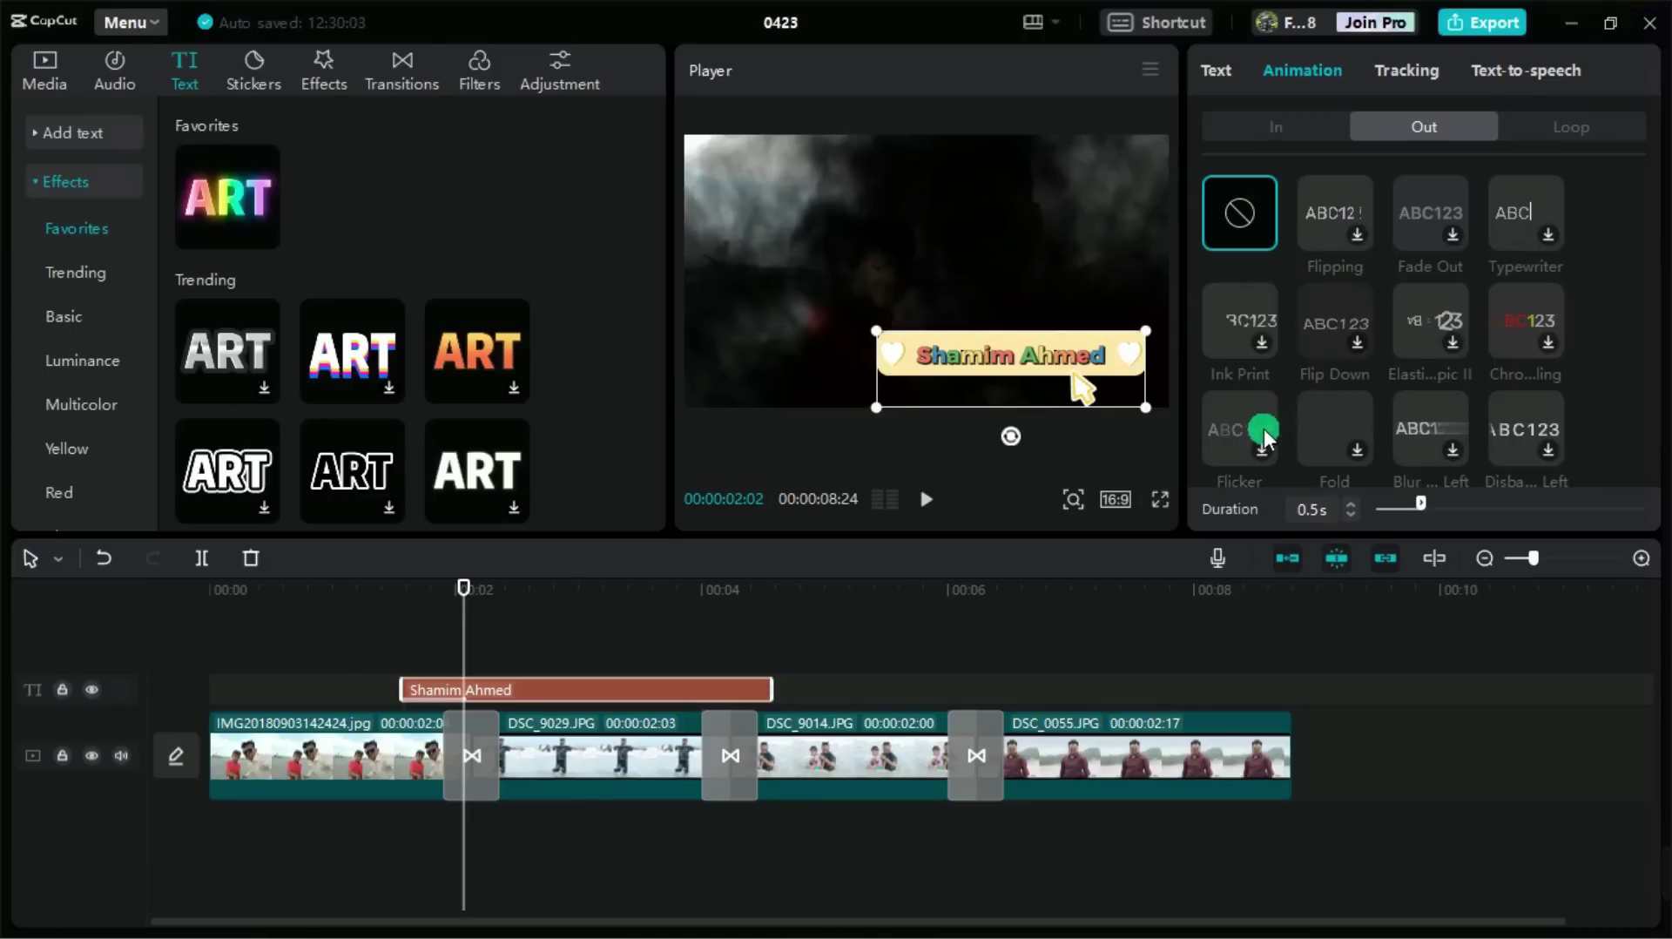
- Give the name caption a 0.5-second Fold exit animation
click(1334, 415)
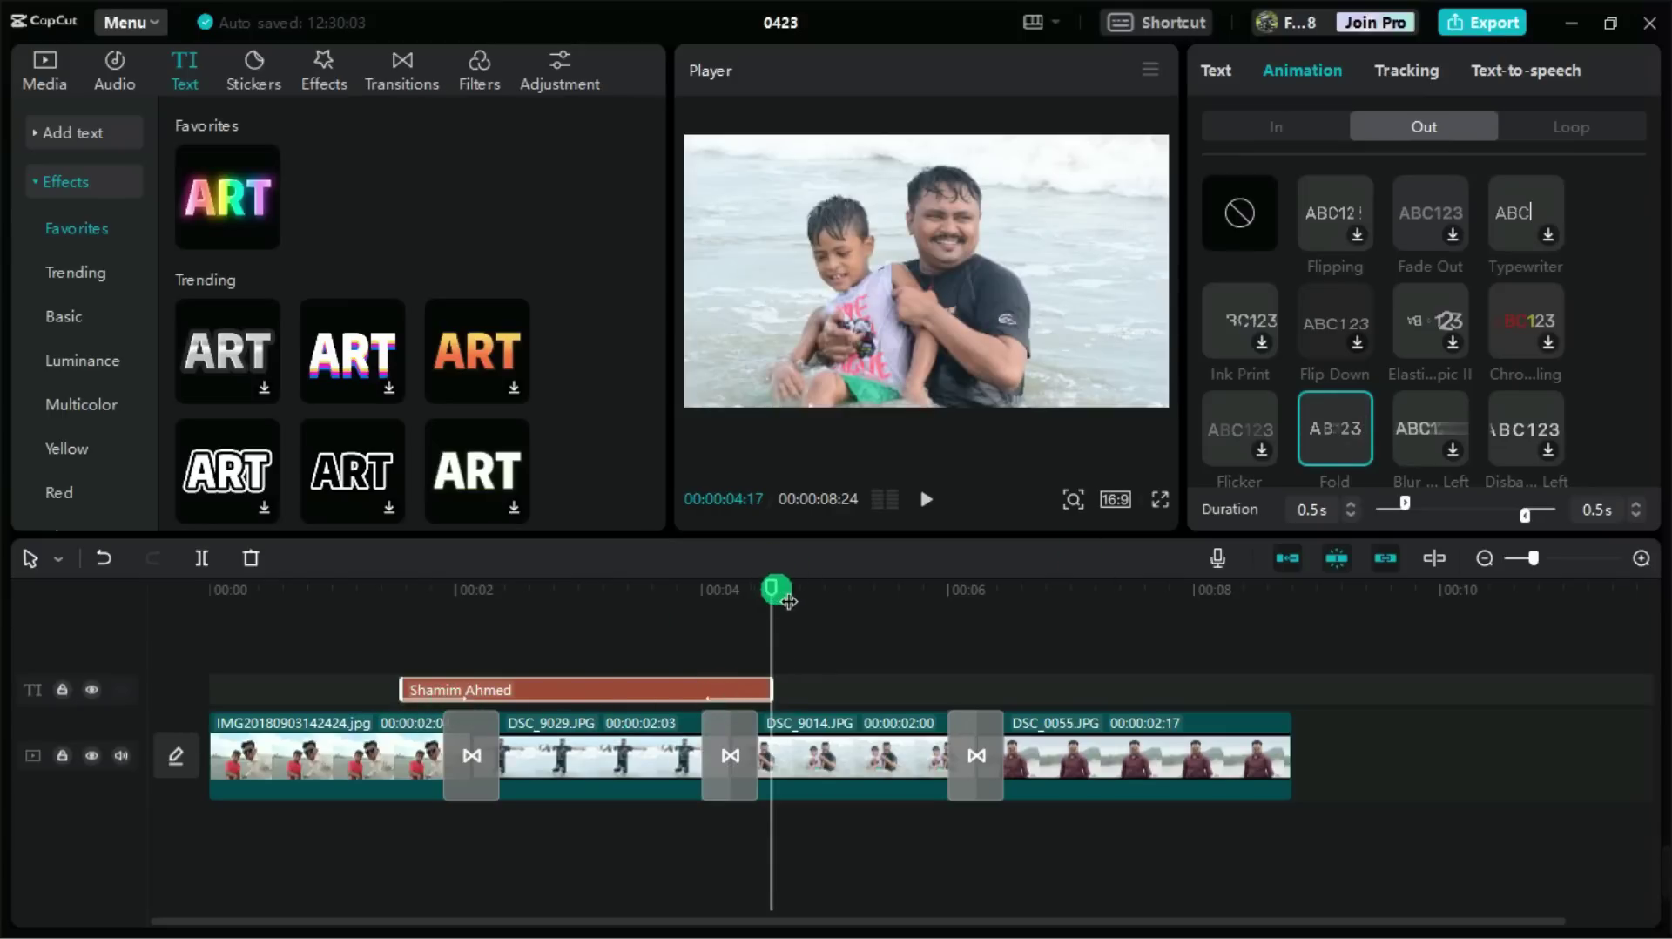
drag(788, 601, 607, 609)
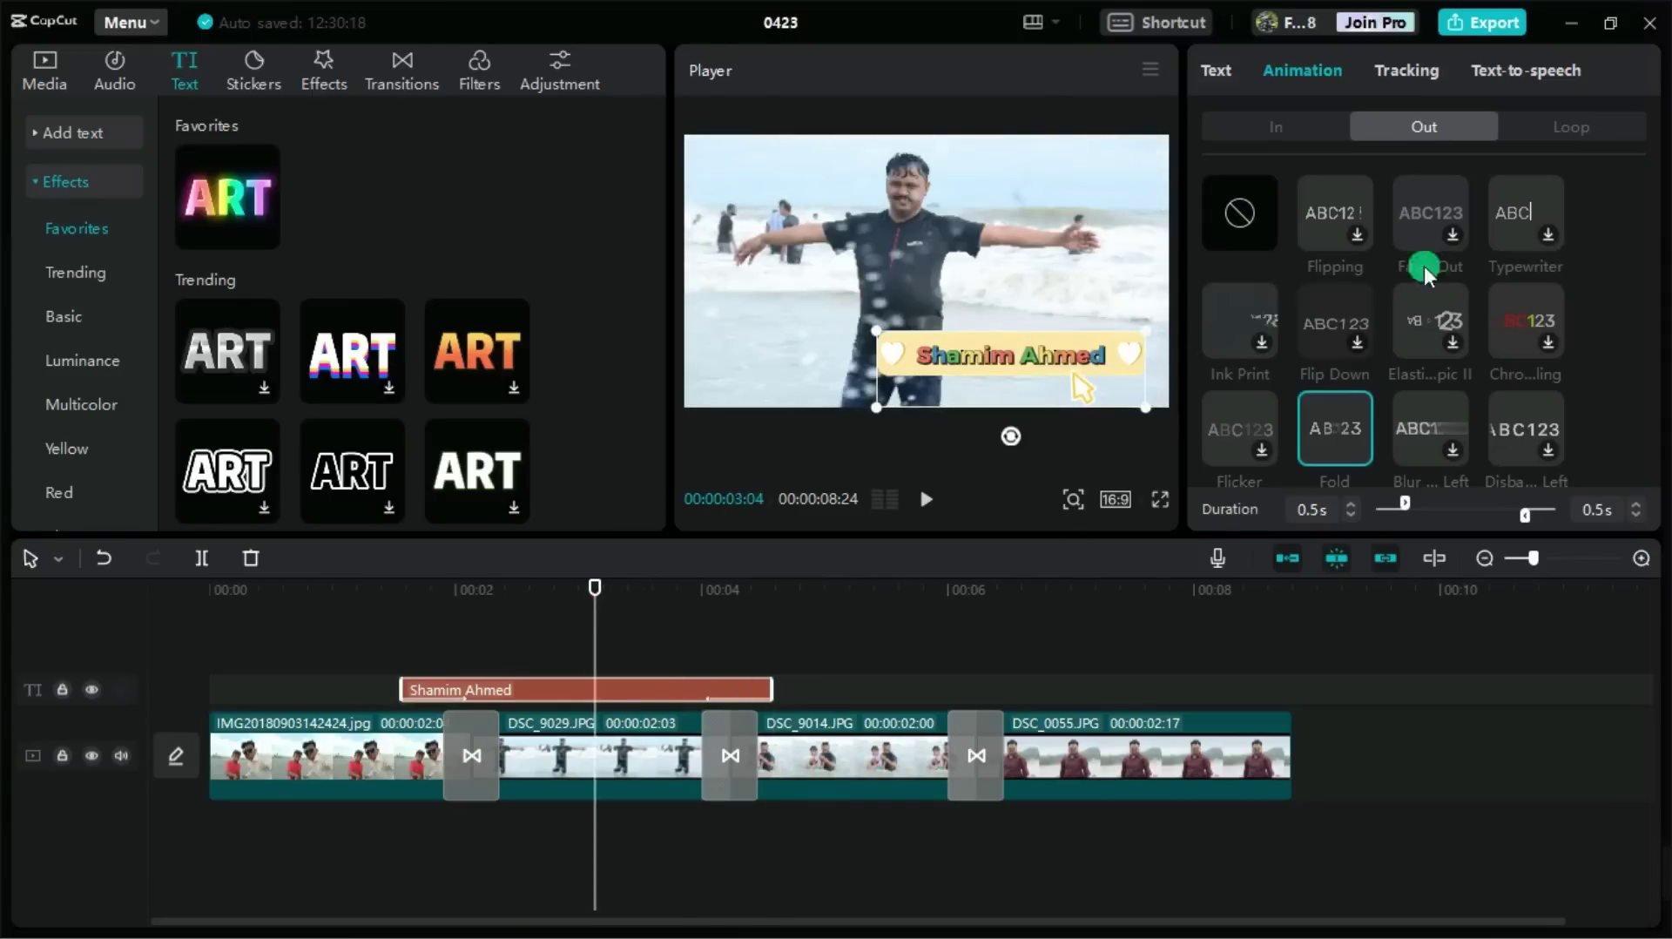
click(1590, 123)
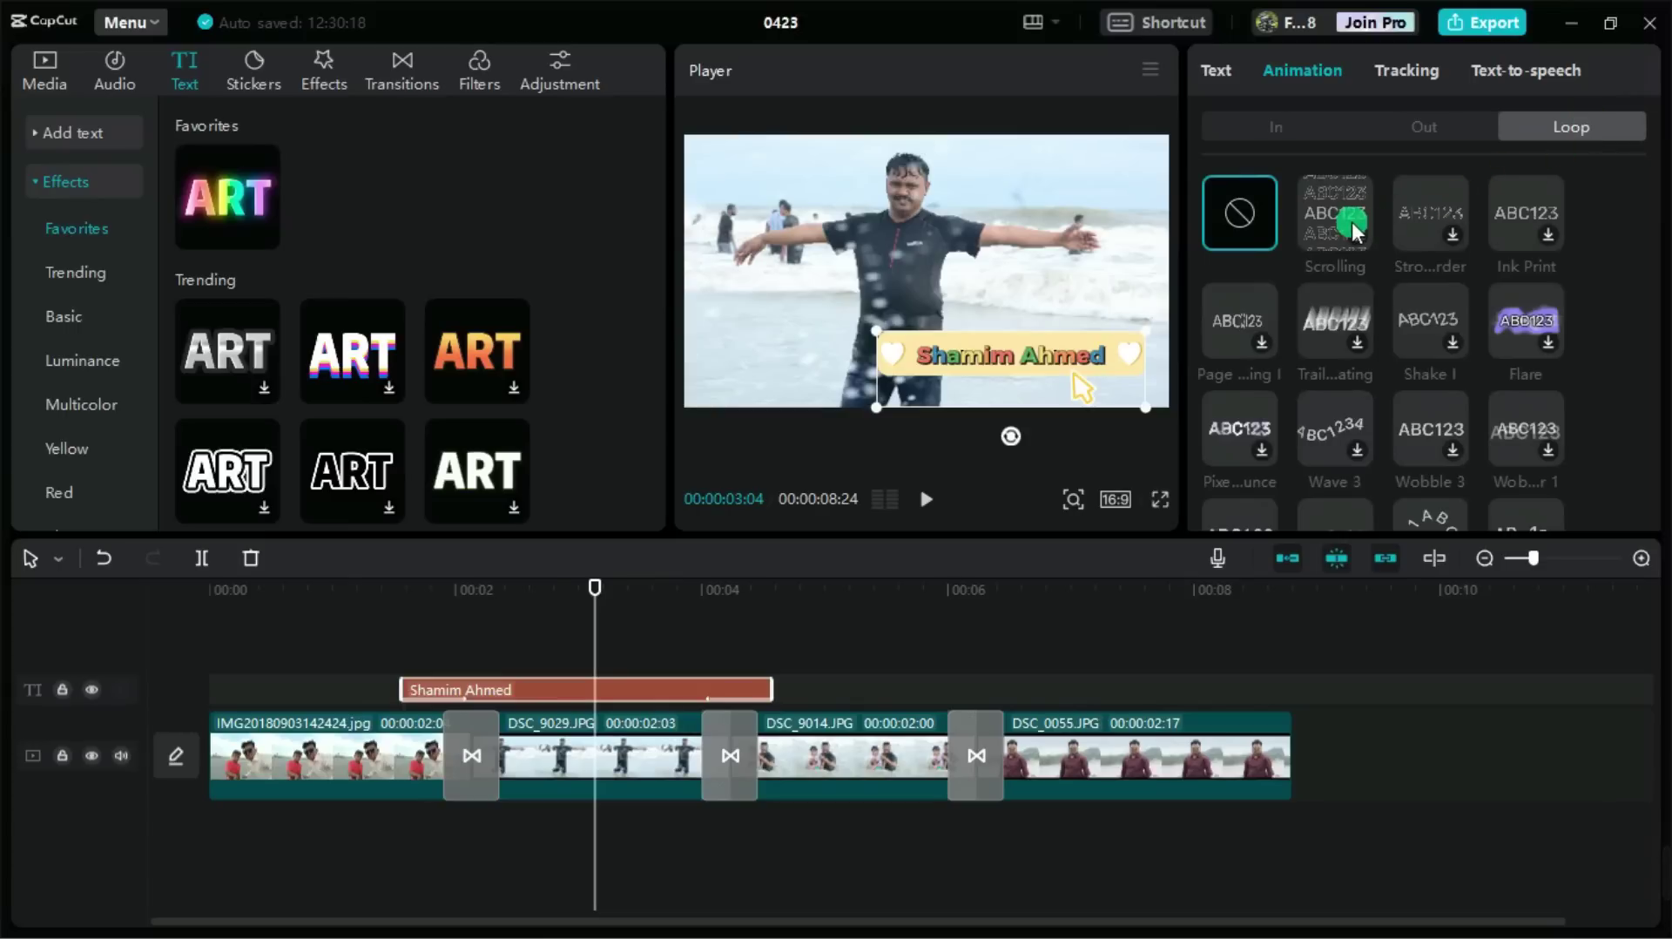
- Give the caption an Ink Print loop animation and stretch its clip into the last photo
click(1435, 223)
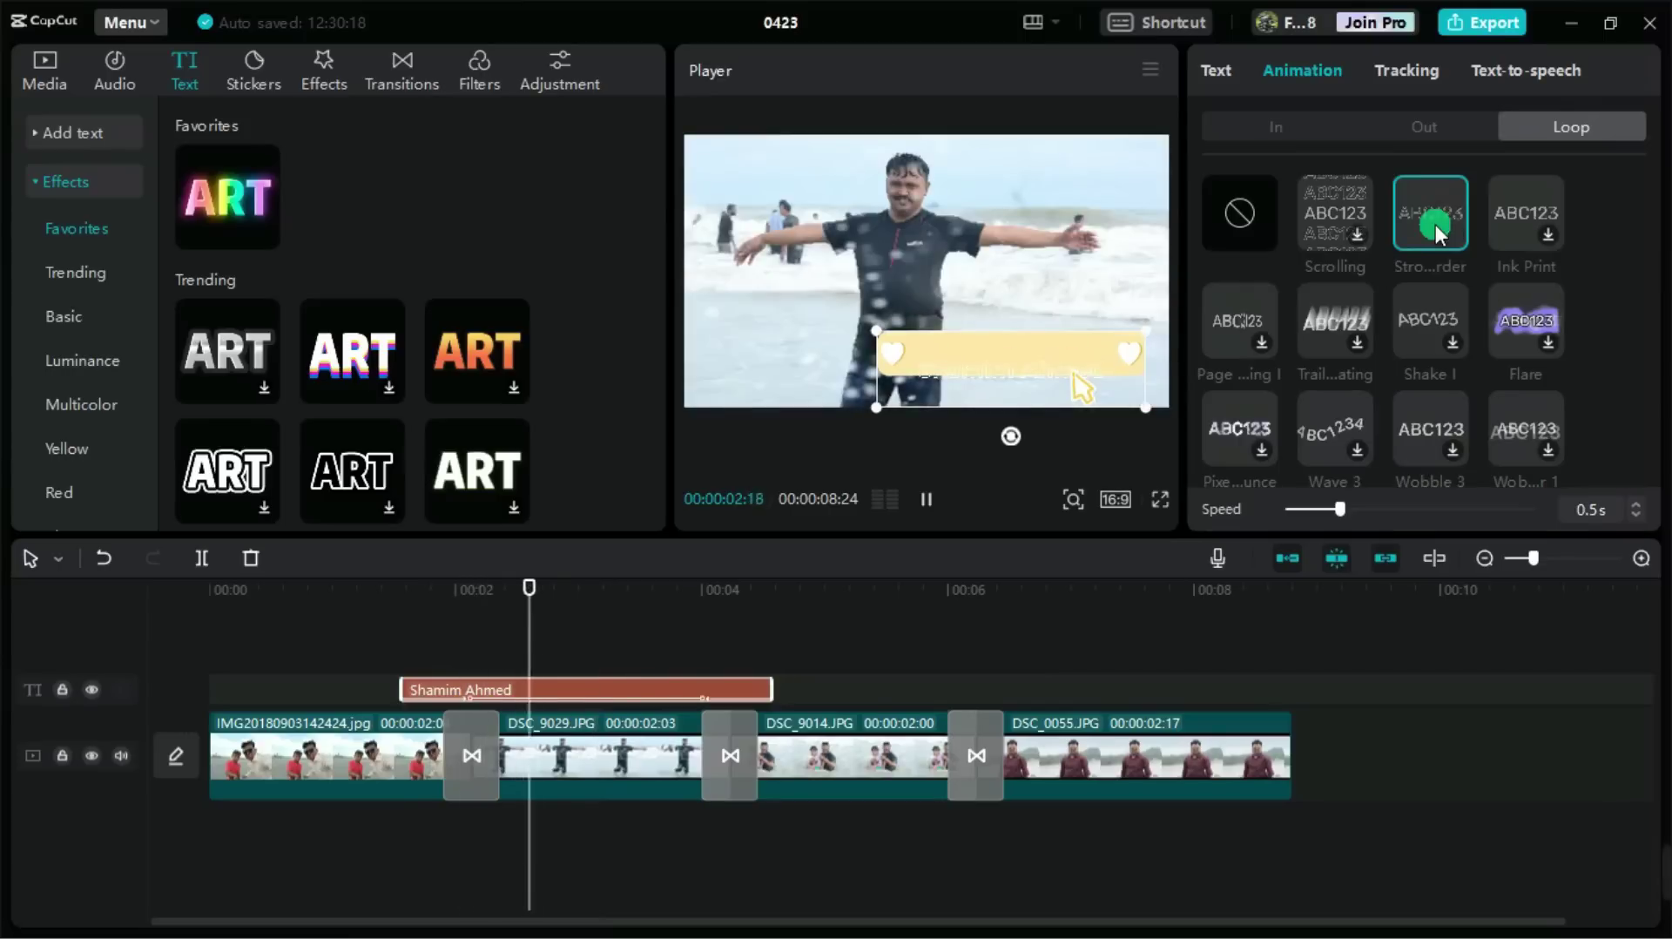
click(1533, 211)
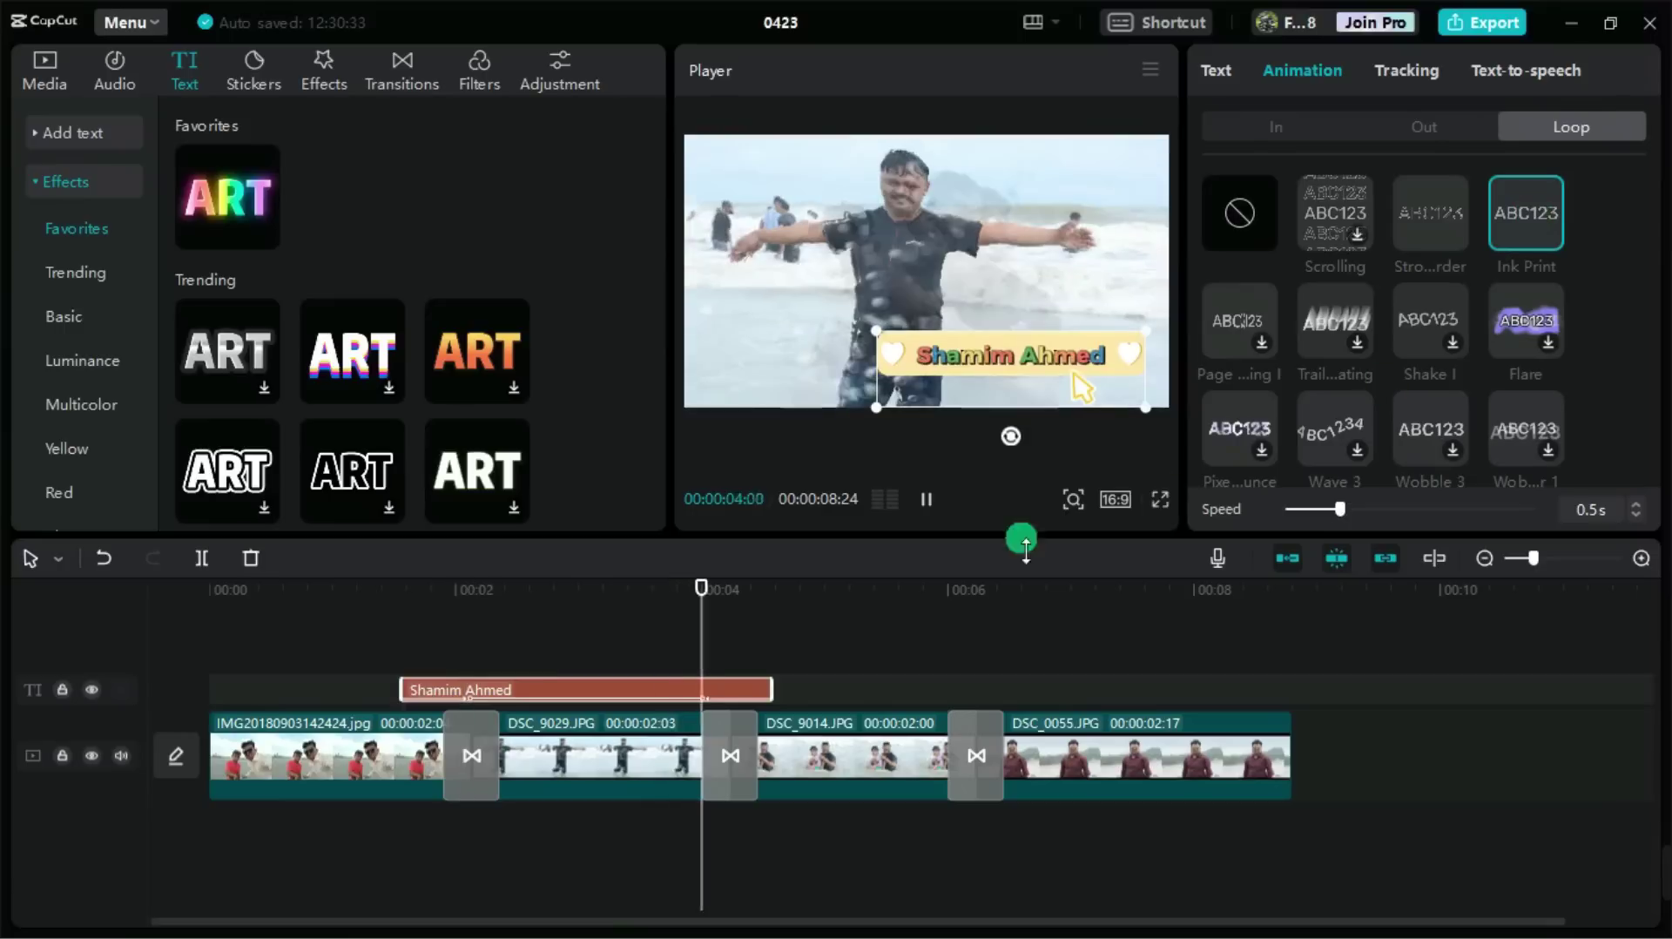
drag(787, 699, 1118, 693)
- Play the slideshow back to check the caption, leaving the playhead near 2 seconds
drag(710, 591, 426, 591)
click(927, 500)
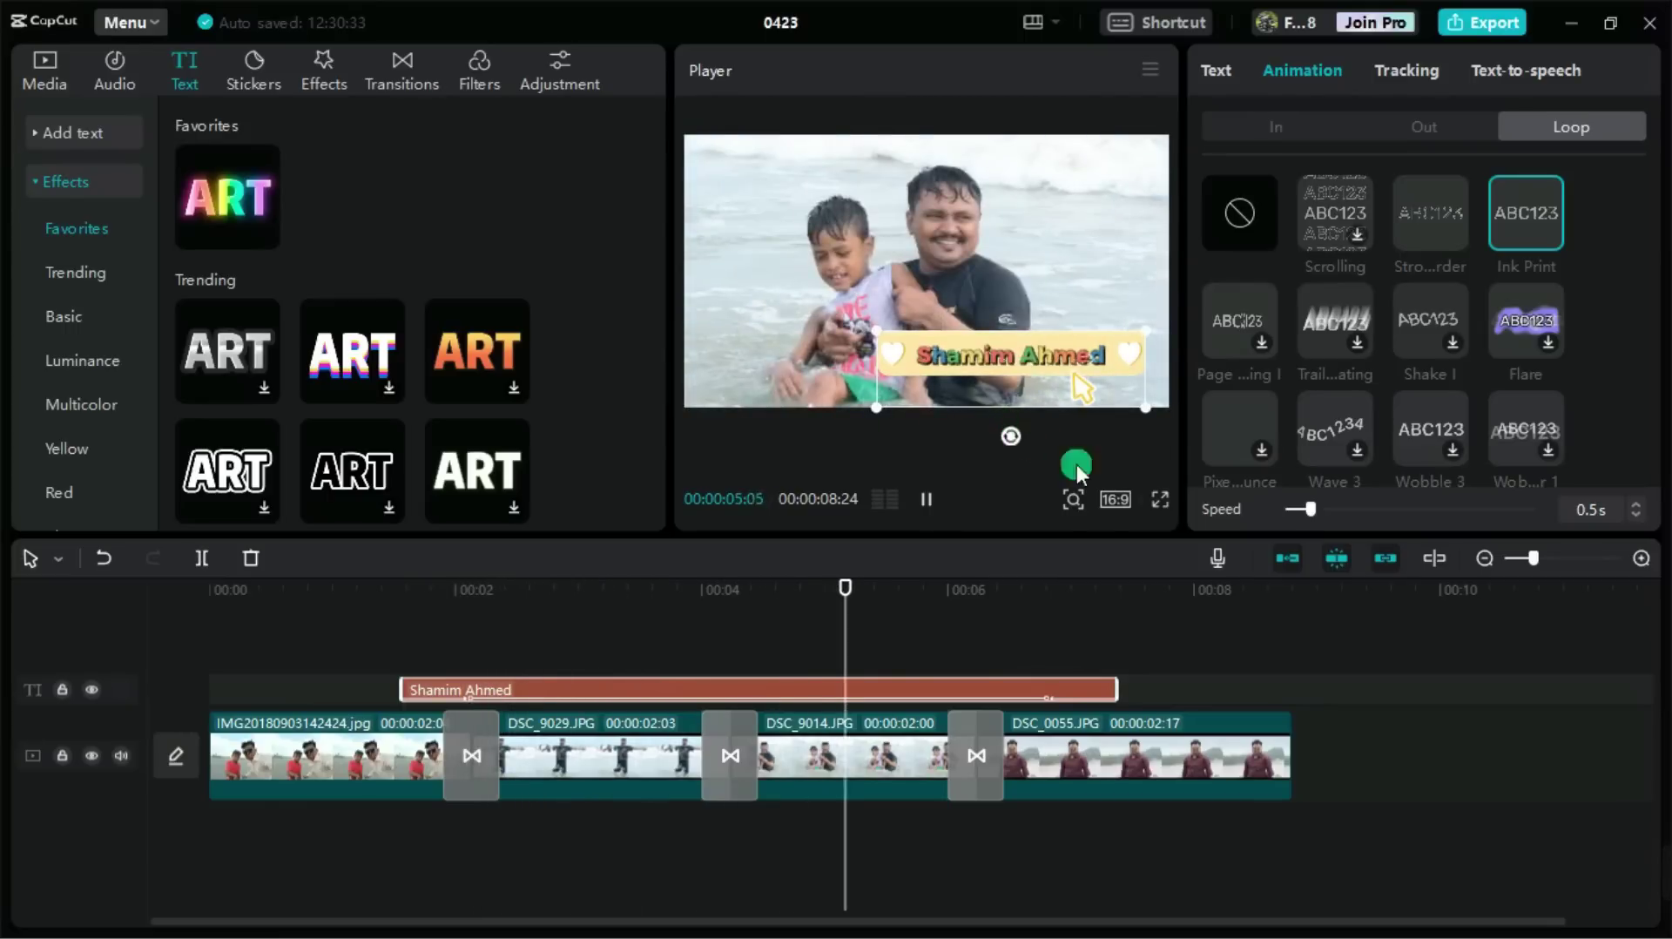
click(1360, 629)
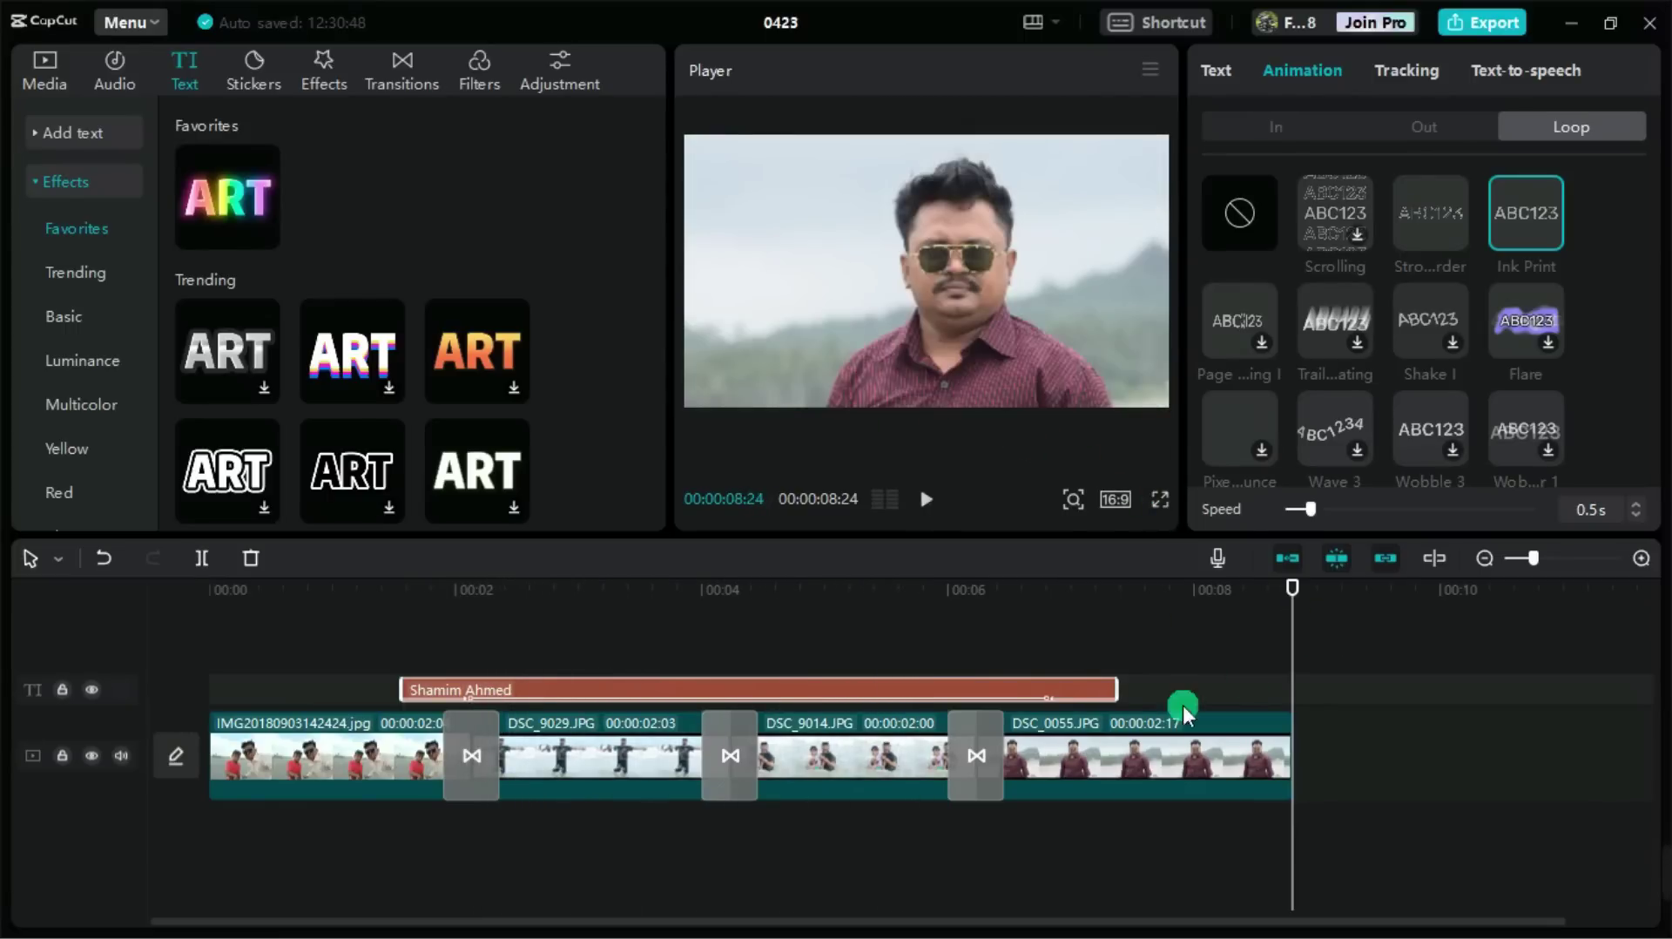
drag(1299, 609, 471, 576)
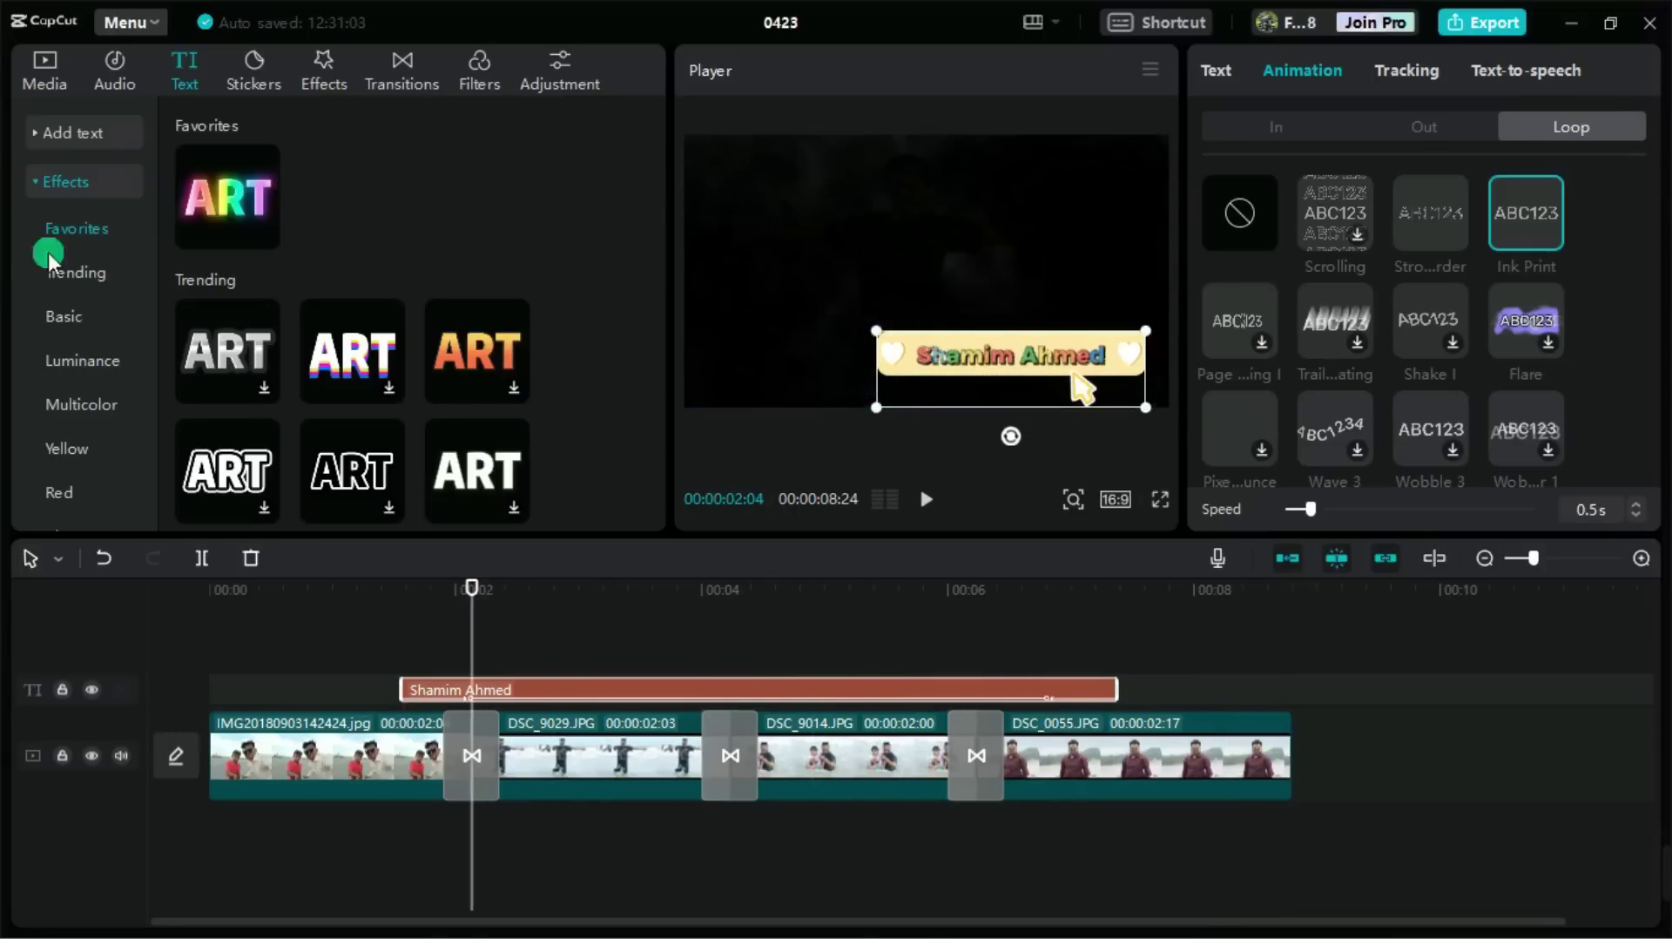
- Add the Sunroof song from Favorites on its own audio track starting at 00:00
click(115, 74)
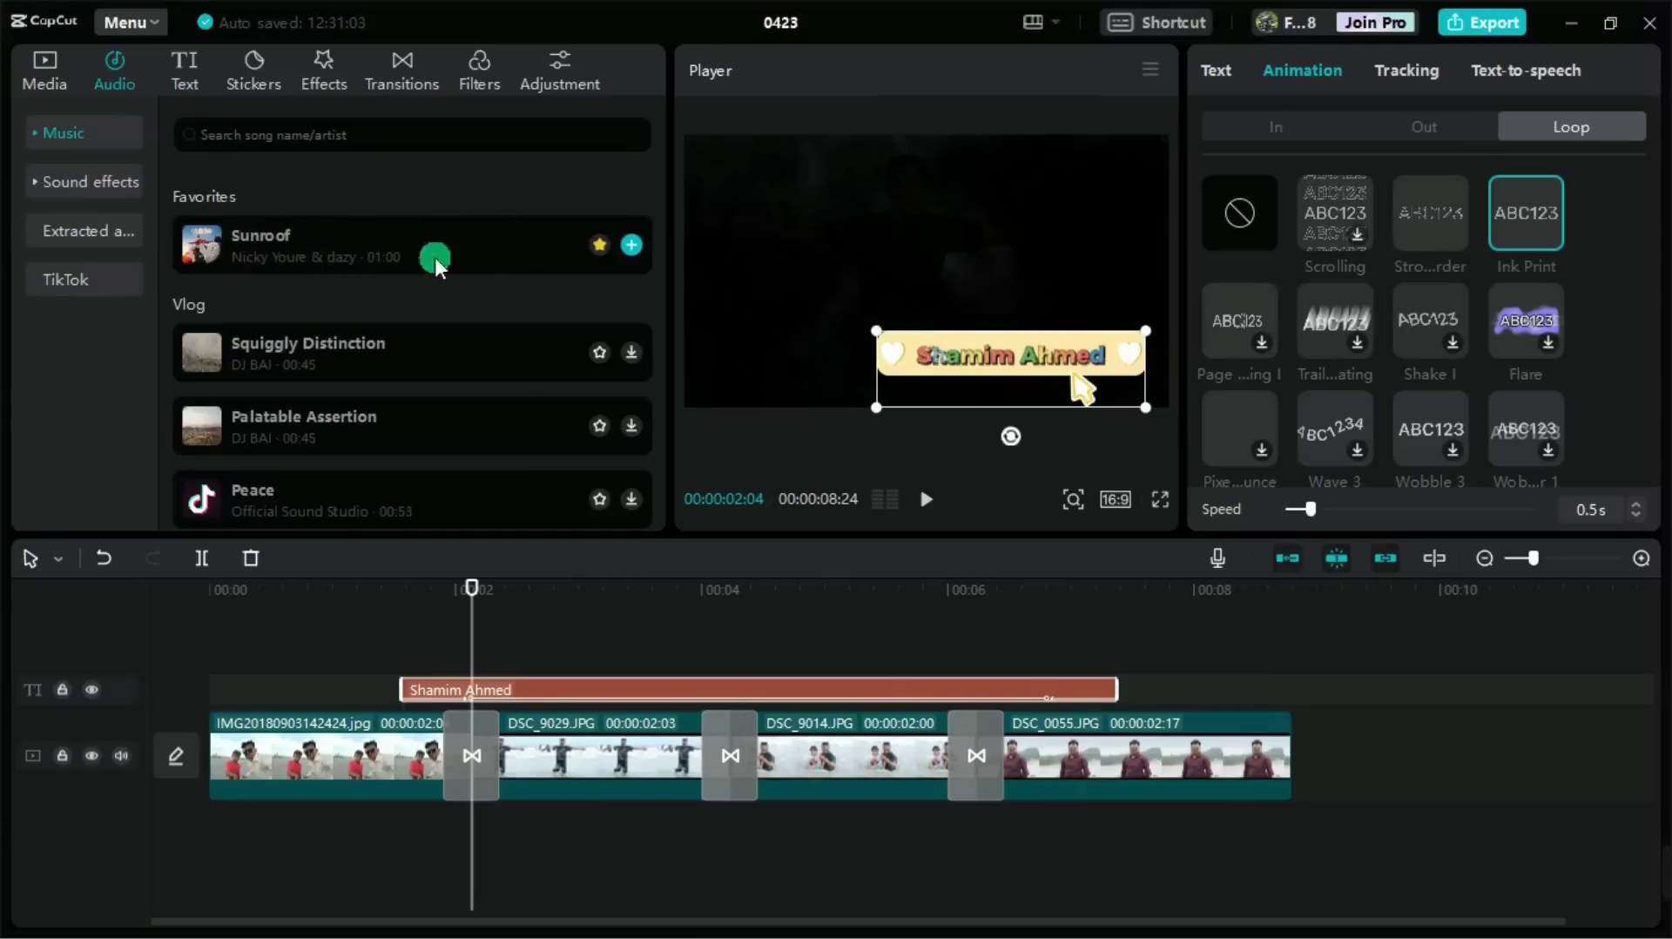
drag(201, 245, 720, 627)
drag(943, 822, 400, 806)
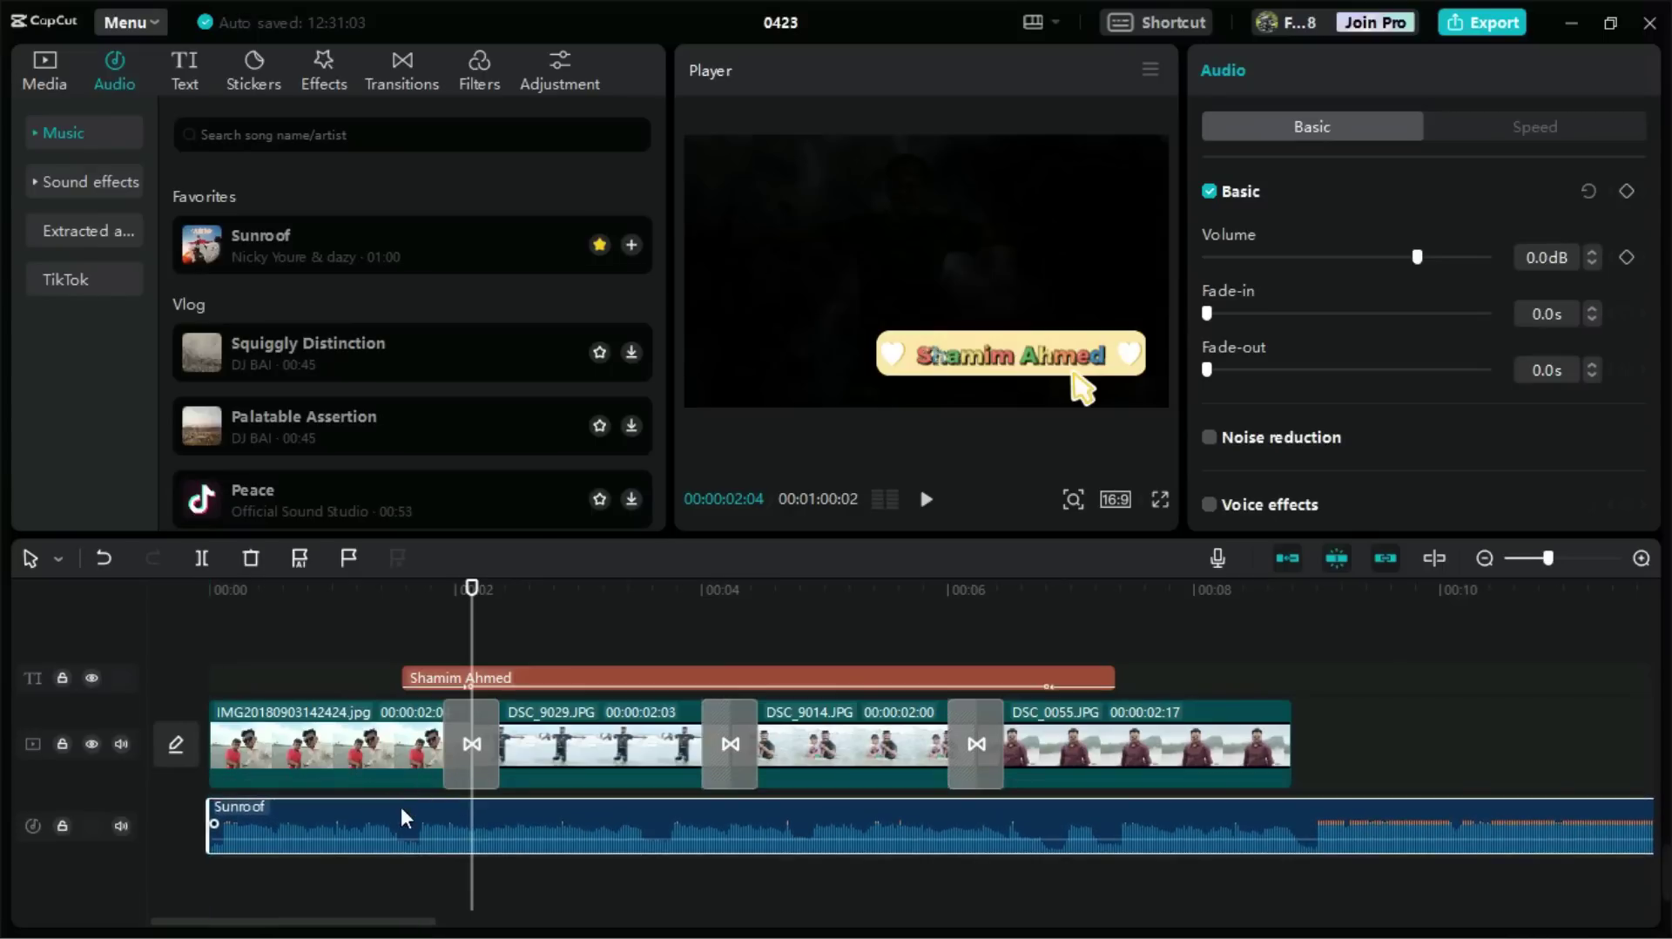
click(54, 778)
drag(479, 581, 862, 589)
drag(1236, 609, 1301, 612)
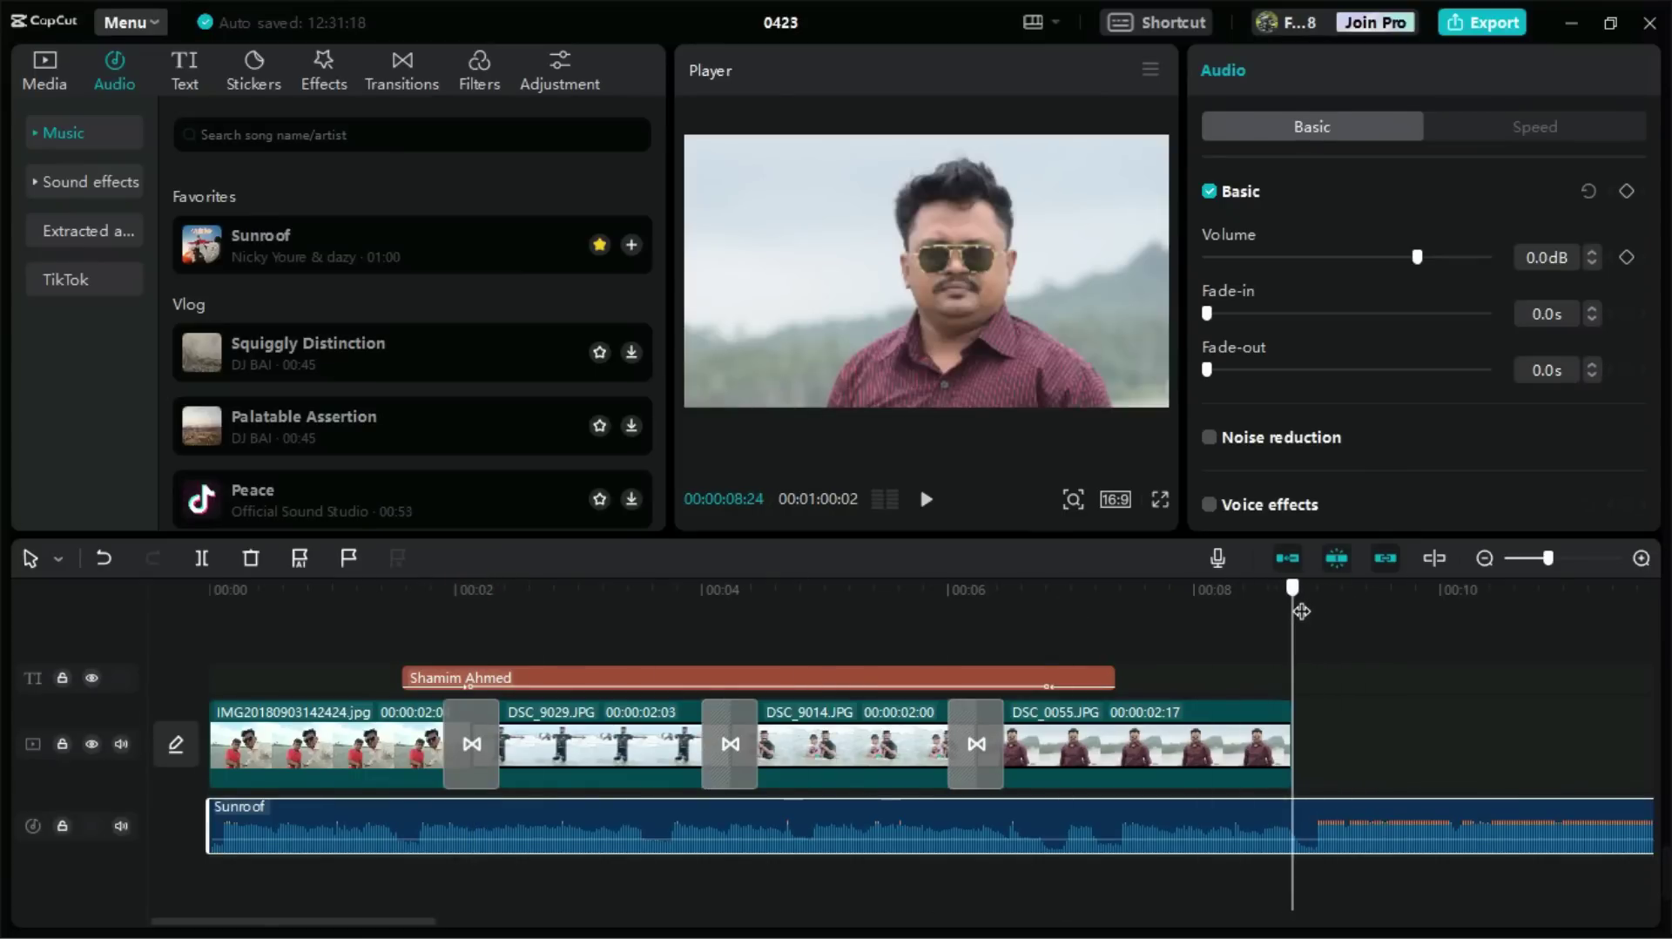
- Split the Sunroof music where the last photo ends and delete the excess, restoring 00:00:08:24
click(1438, 792)
click(1170, 843)
click(203, 560)
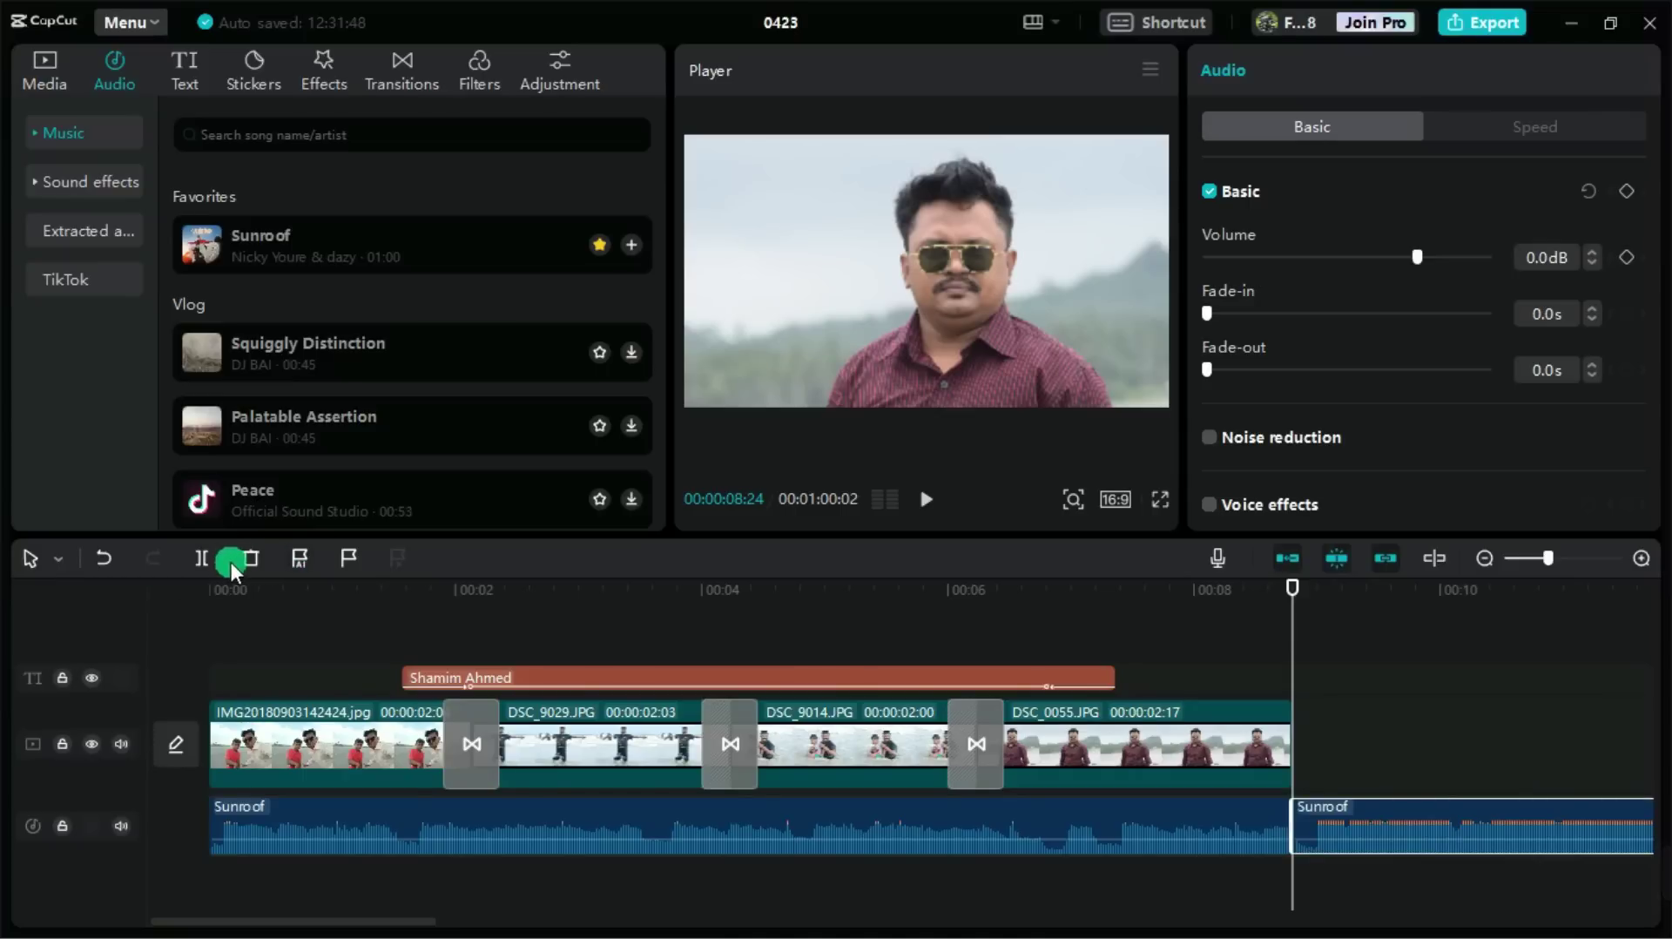
click(252, 557)
drag(1294, 580, 840, 635)
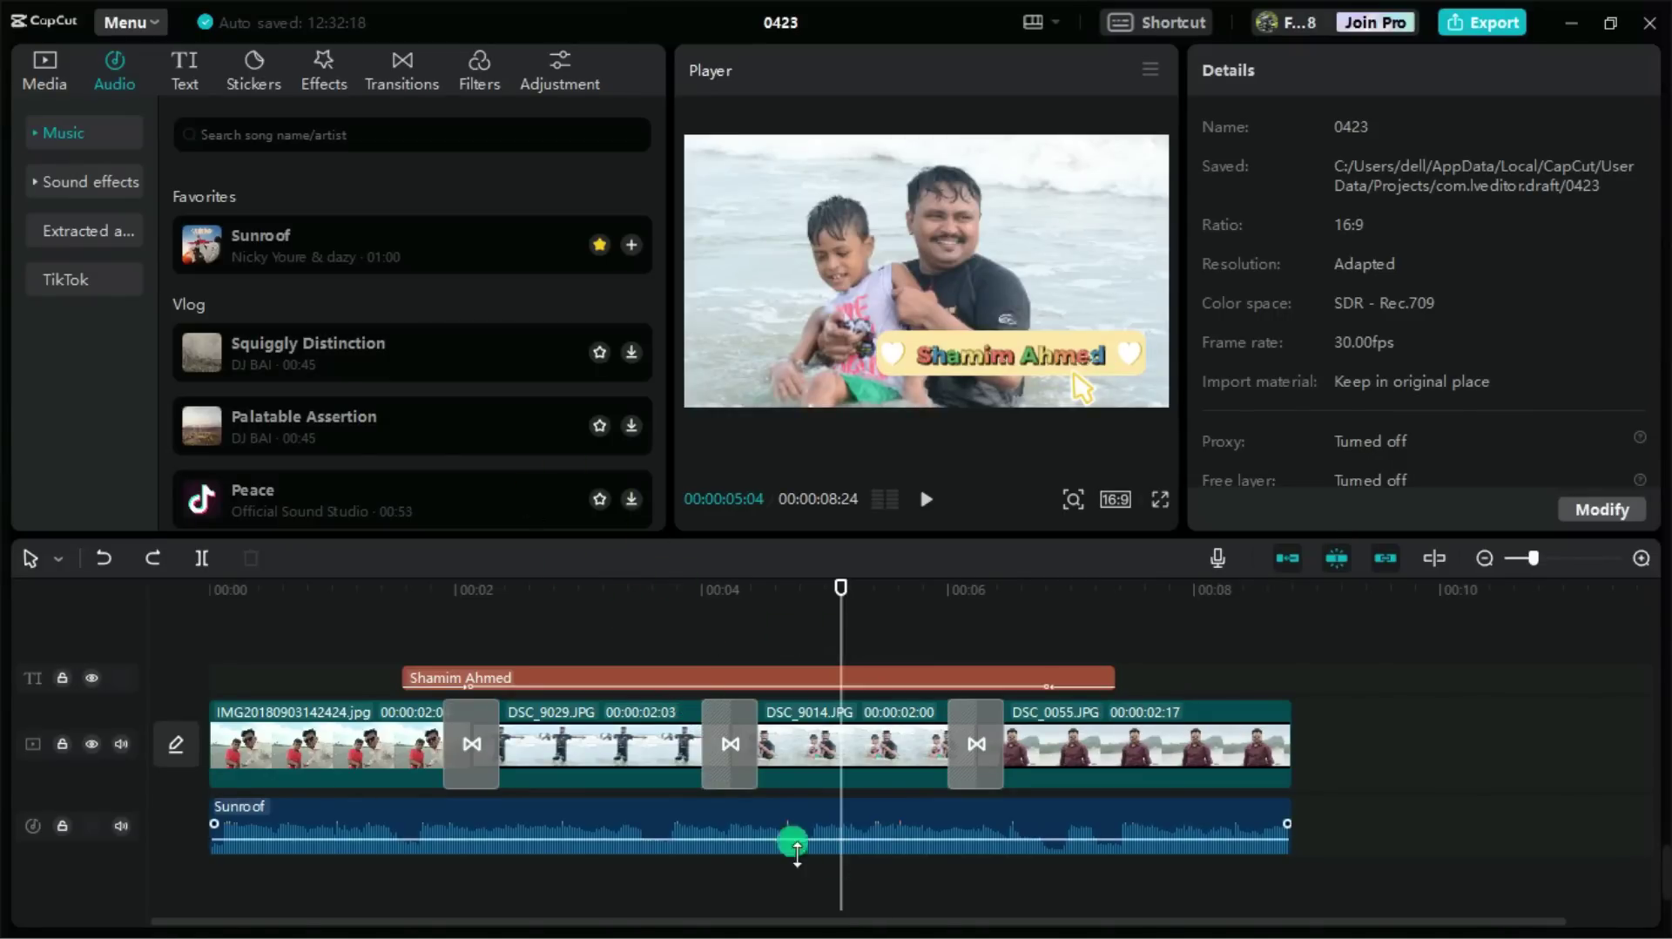
- Set the Sunroof music clip's volume to 4.3 dB
click(779, 831)
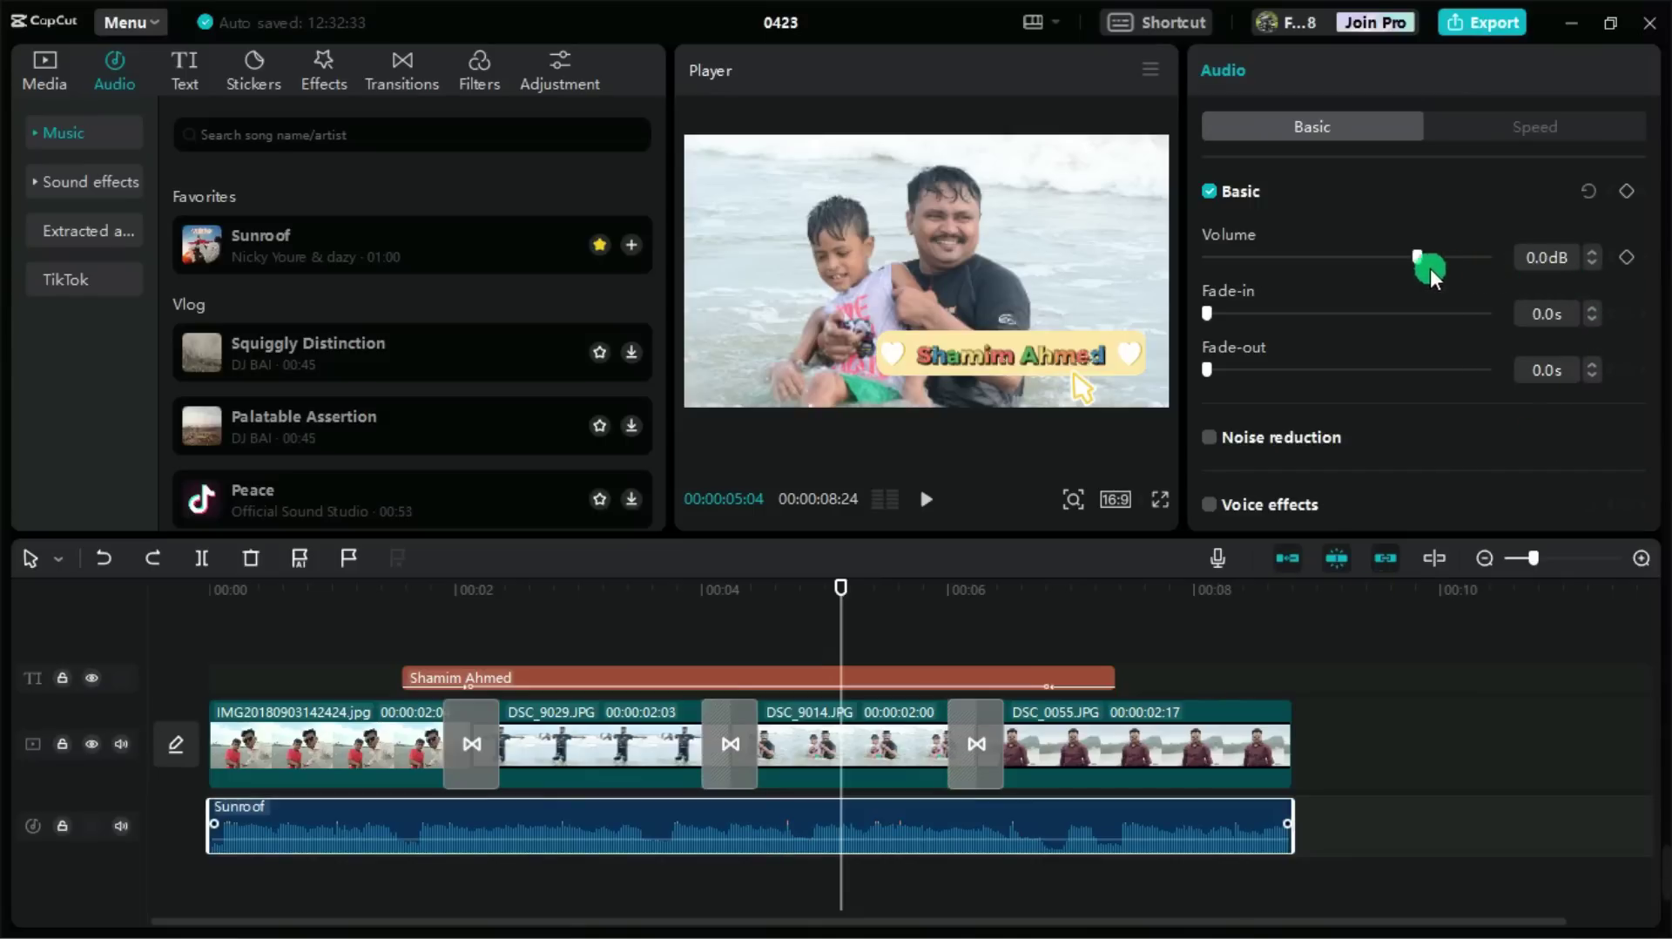
drag(1414, 256, 1339, 251)
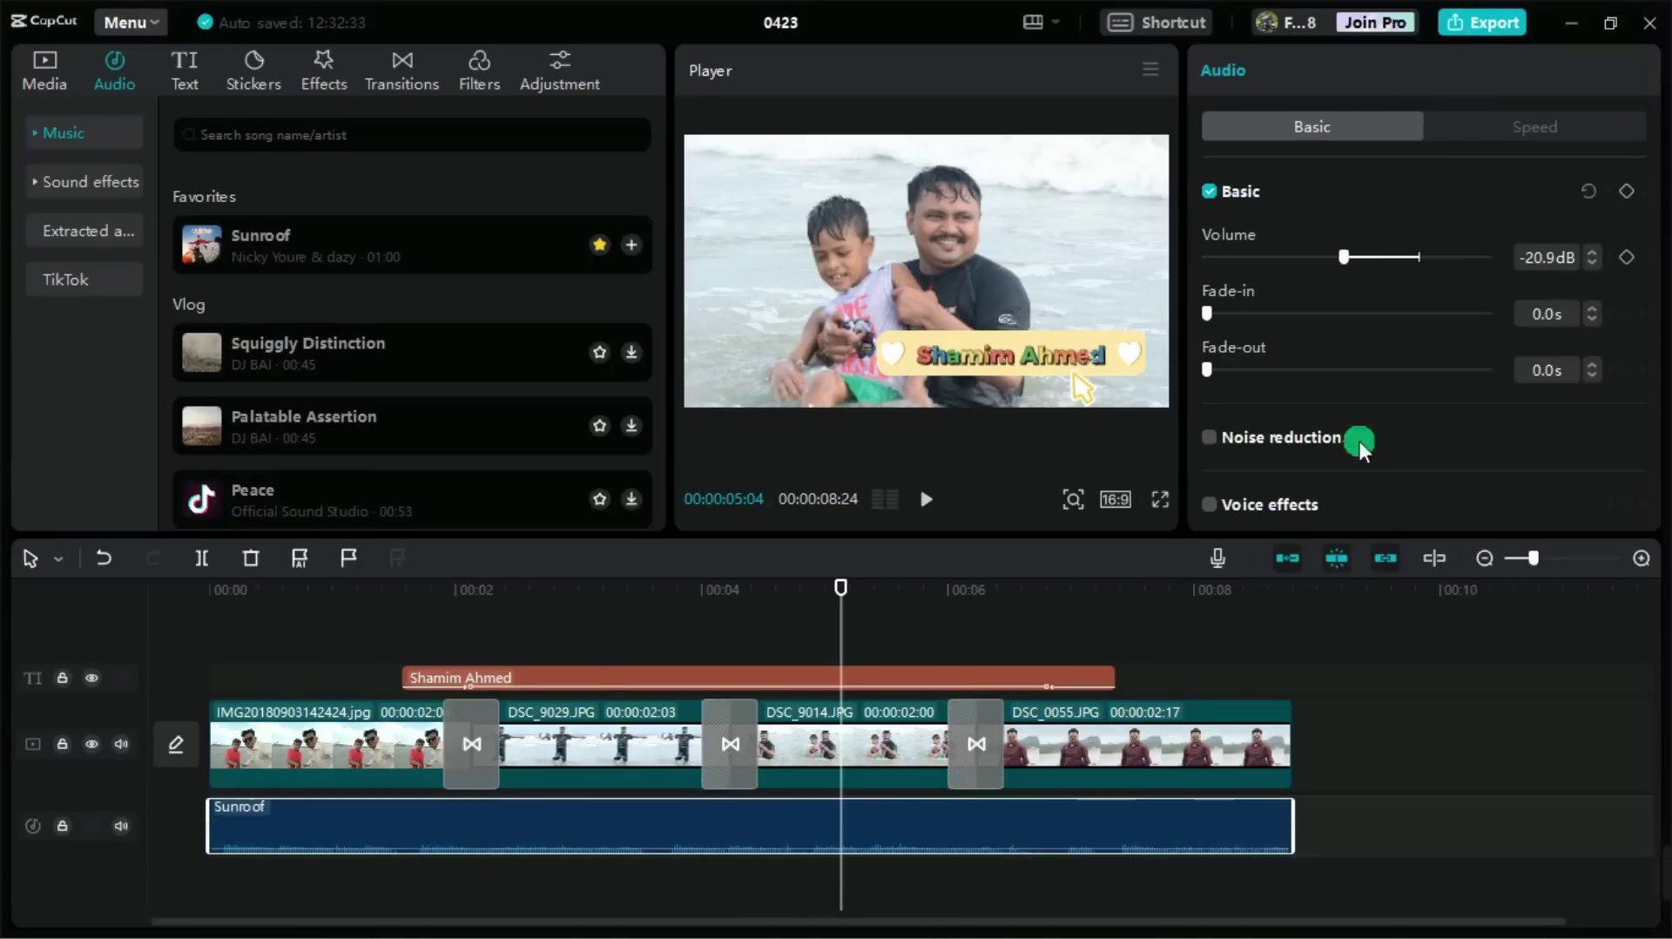
drag(1344, 251, 1429, 263)
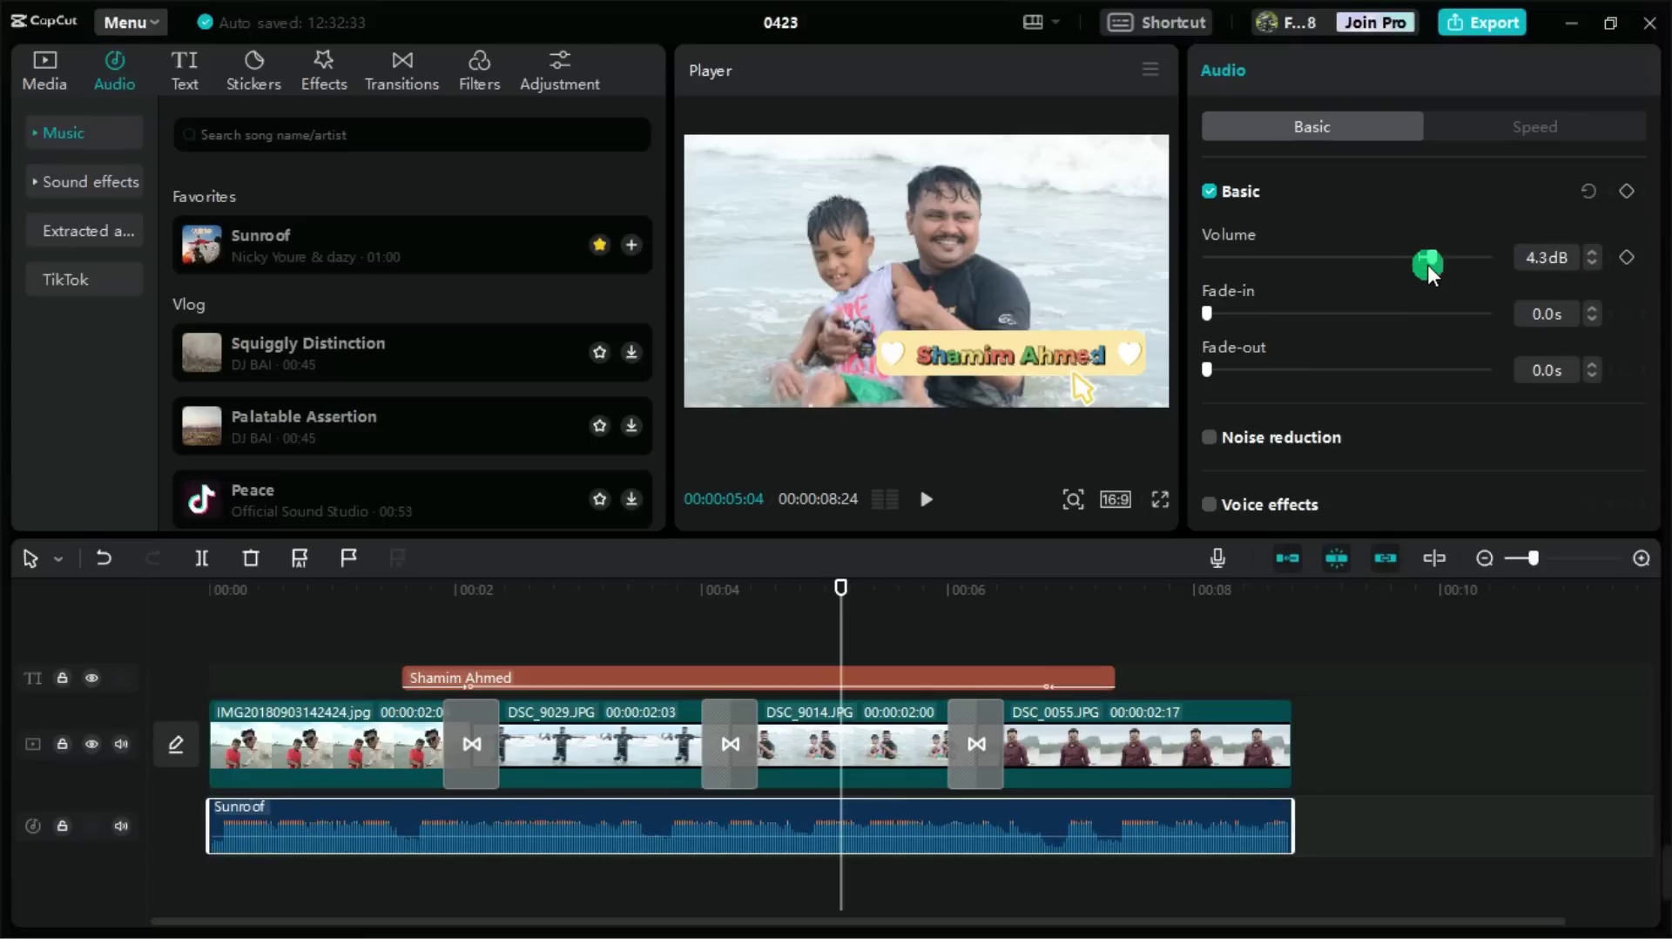
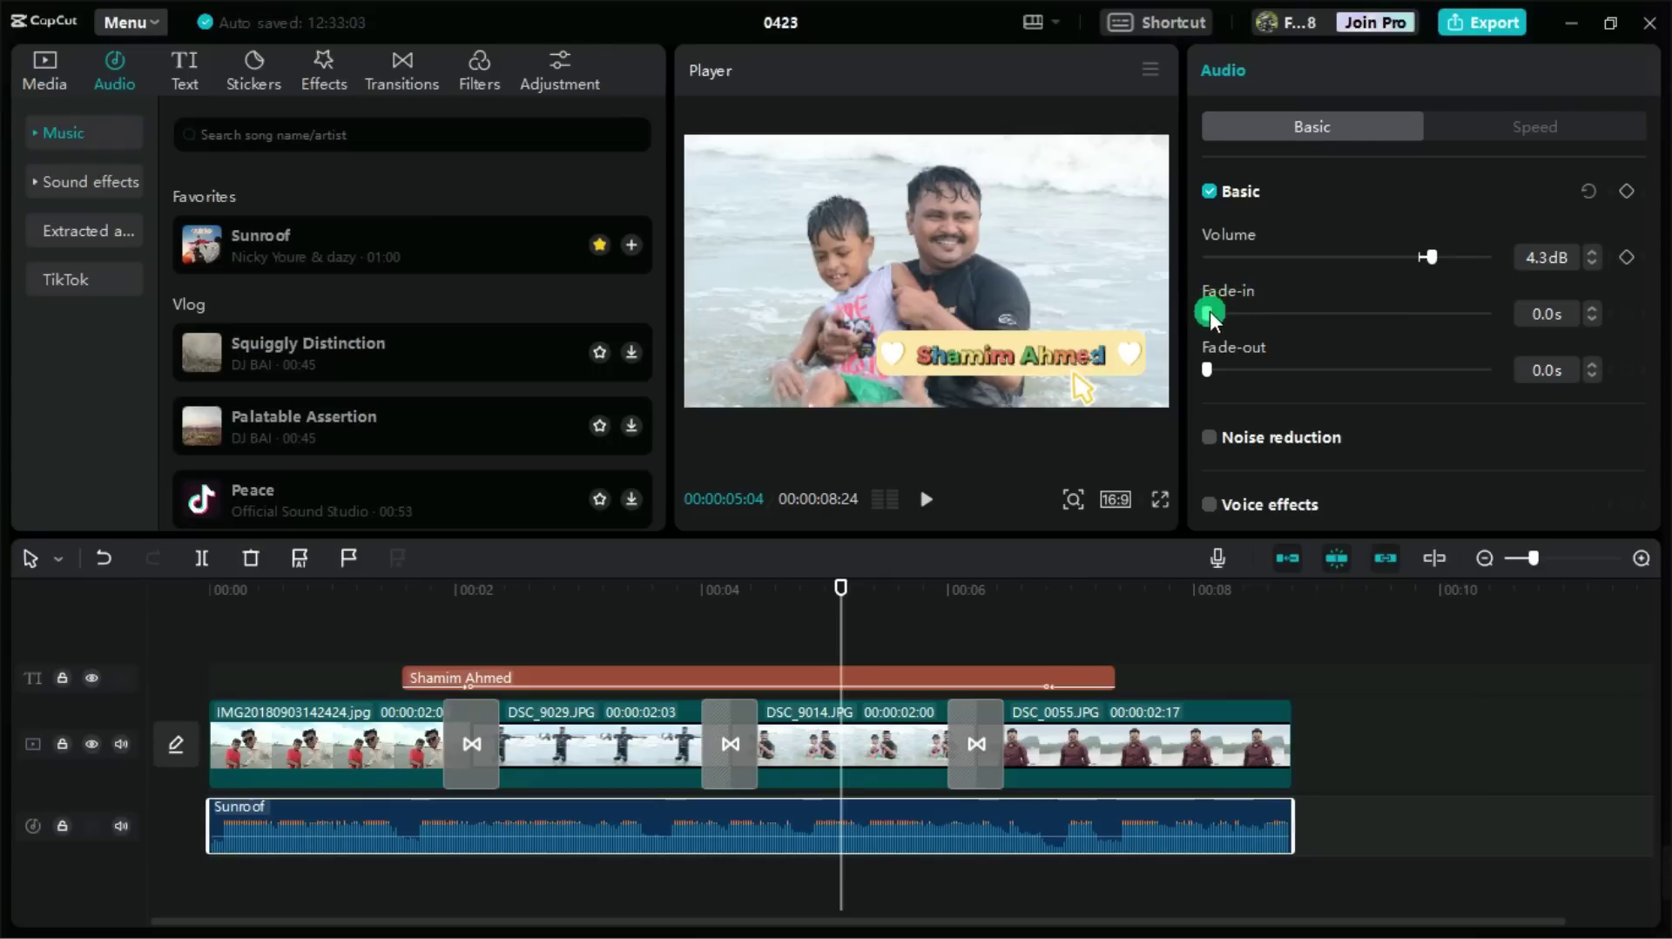
- Give the Sunroof music a 0.7s fade-in and a 0.9s fade-out
drag(1211, 312, 1231, 305)
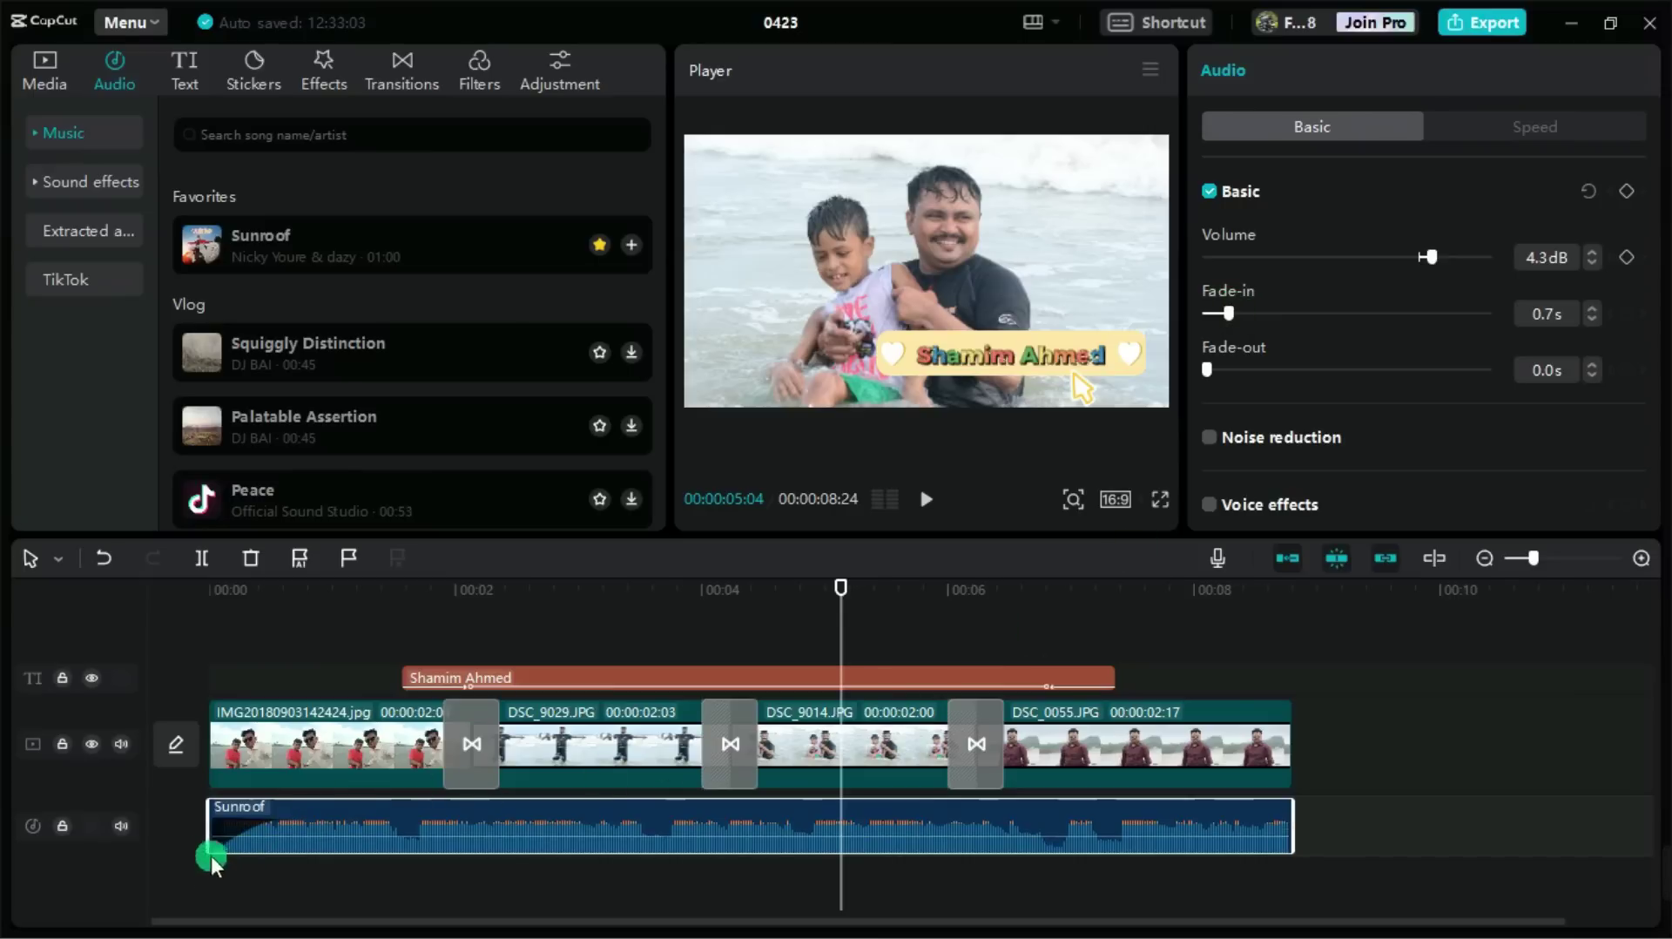
drag(217, 858, 335, 824)
drag(1212, 362, 1236, 371)
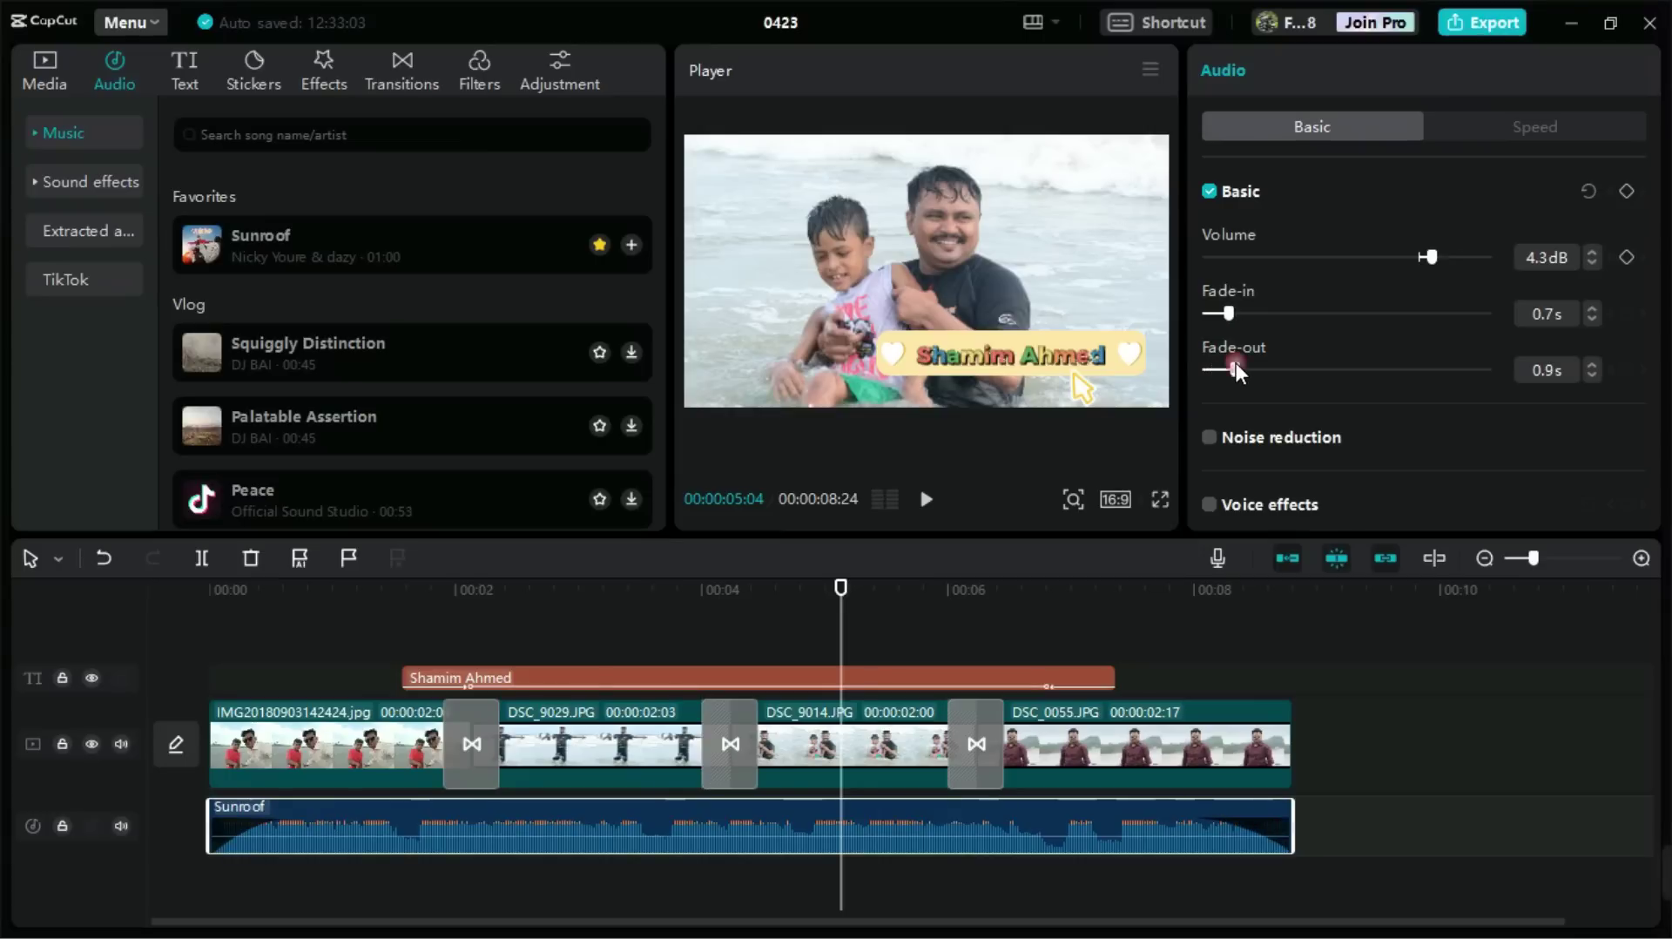
- Turn on noise reduction for the Sunroof music
drag(841, 580, 1235, 592)
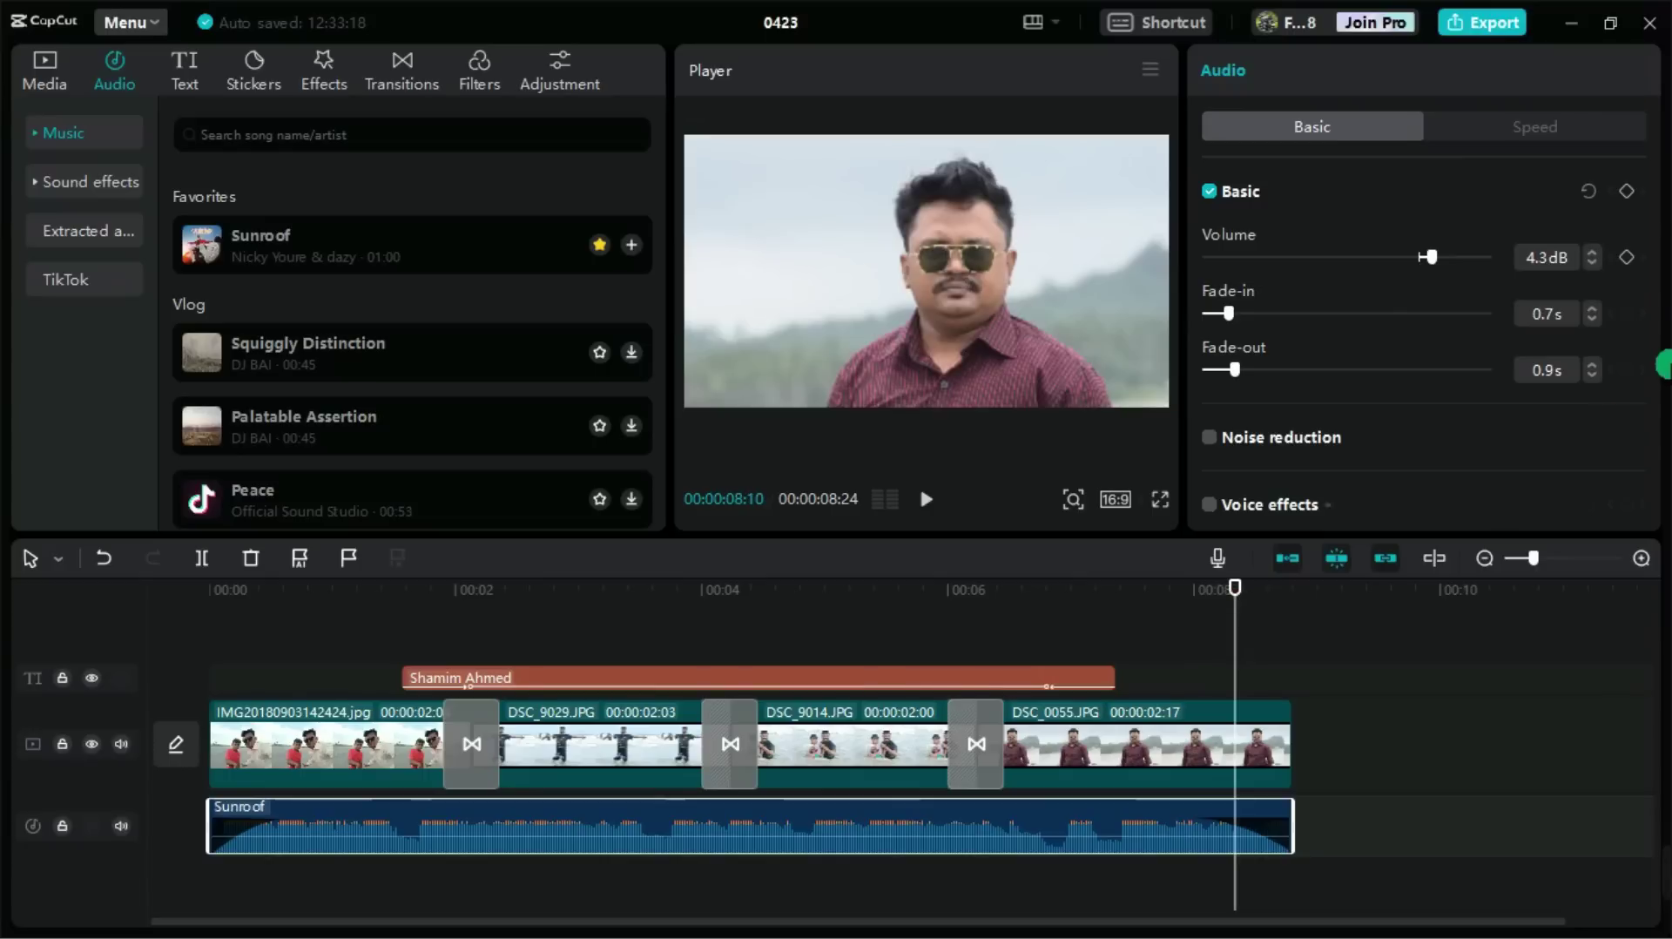
drag(1654, 198, 1659, 302)
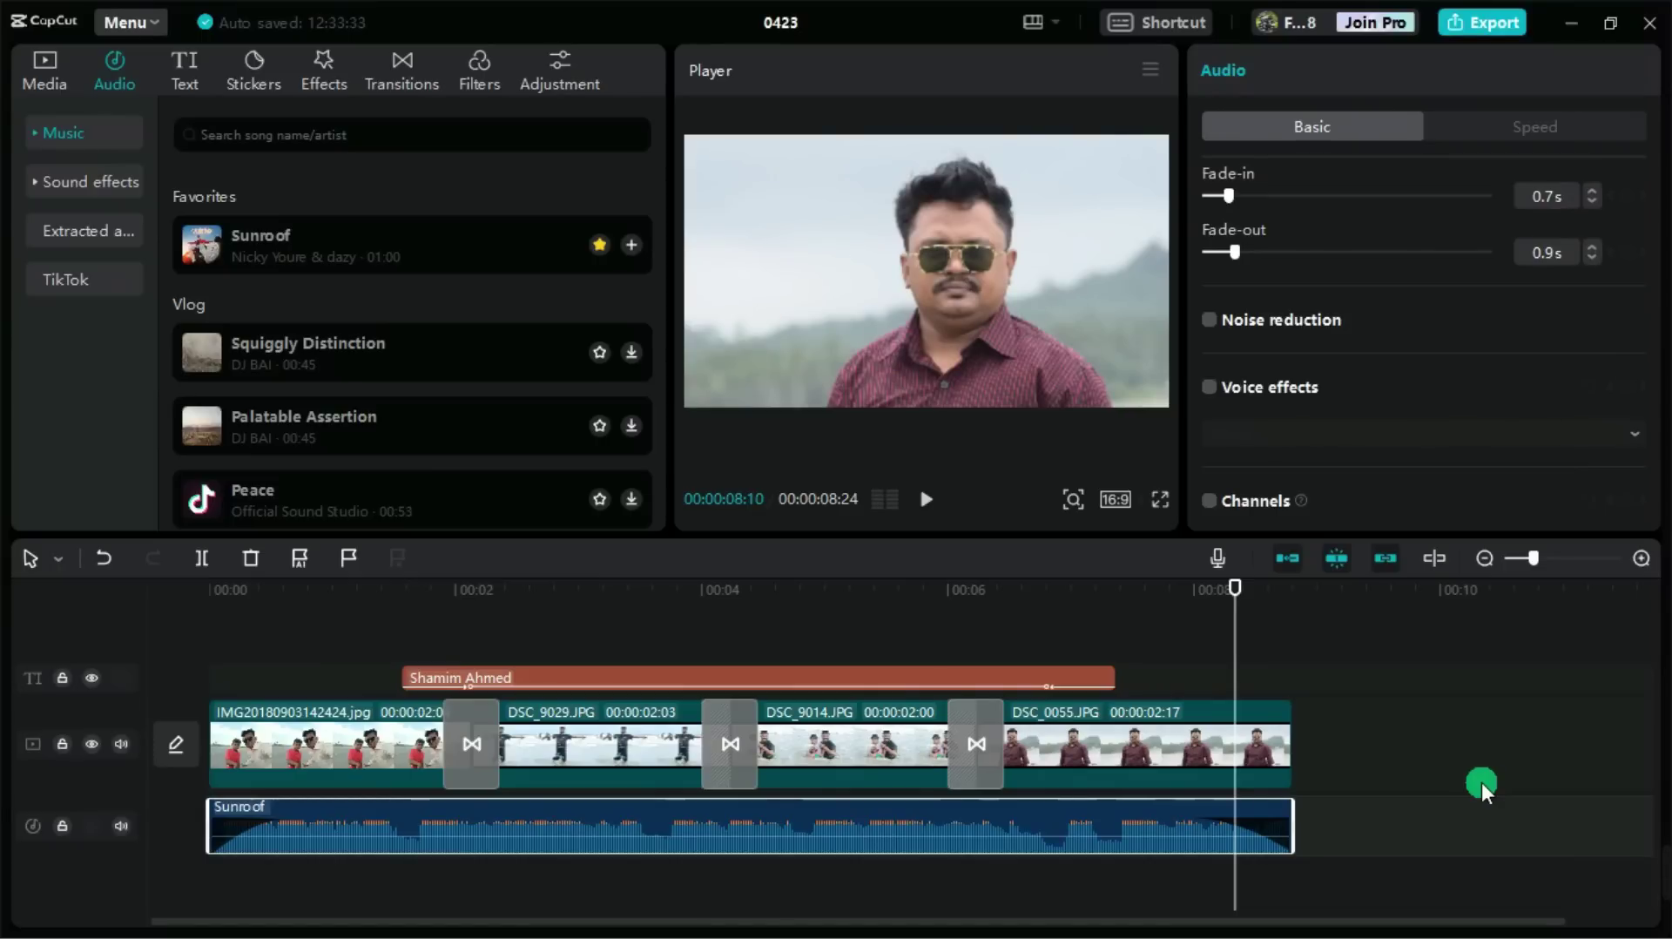
click(1221, 322)
- Return the preview near the start and bring up the sound effects library
drag(1235, 588, 1116, 589)
drag(956, 627, 261, 662)
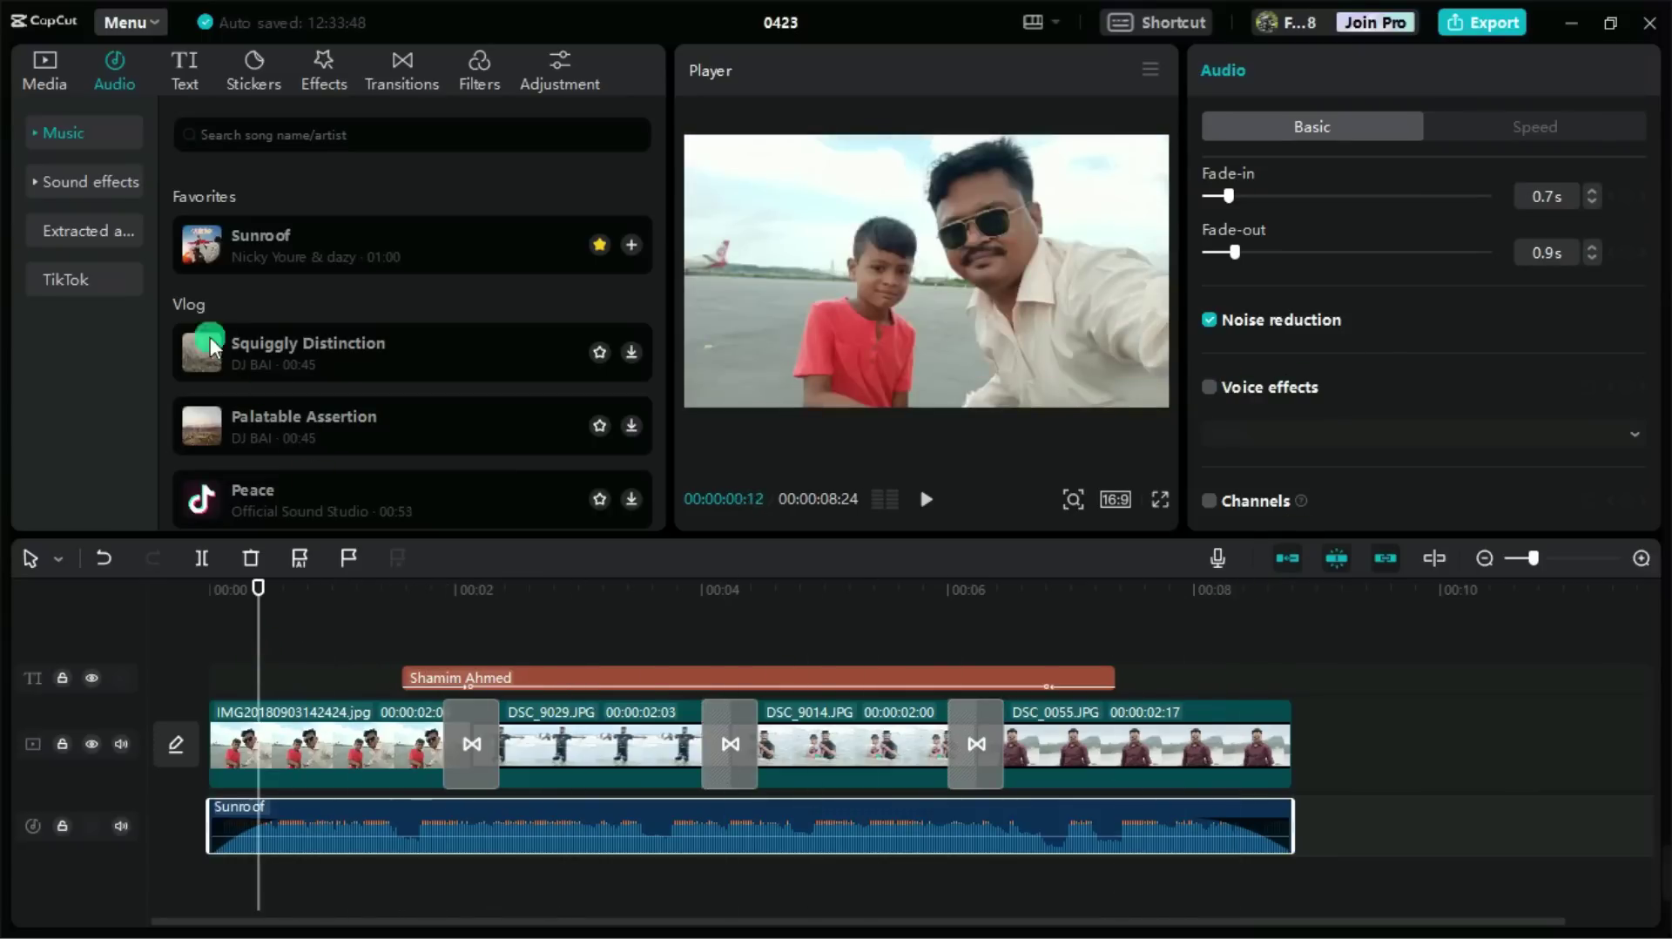
click(86, 183)
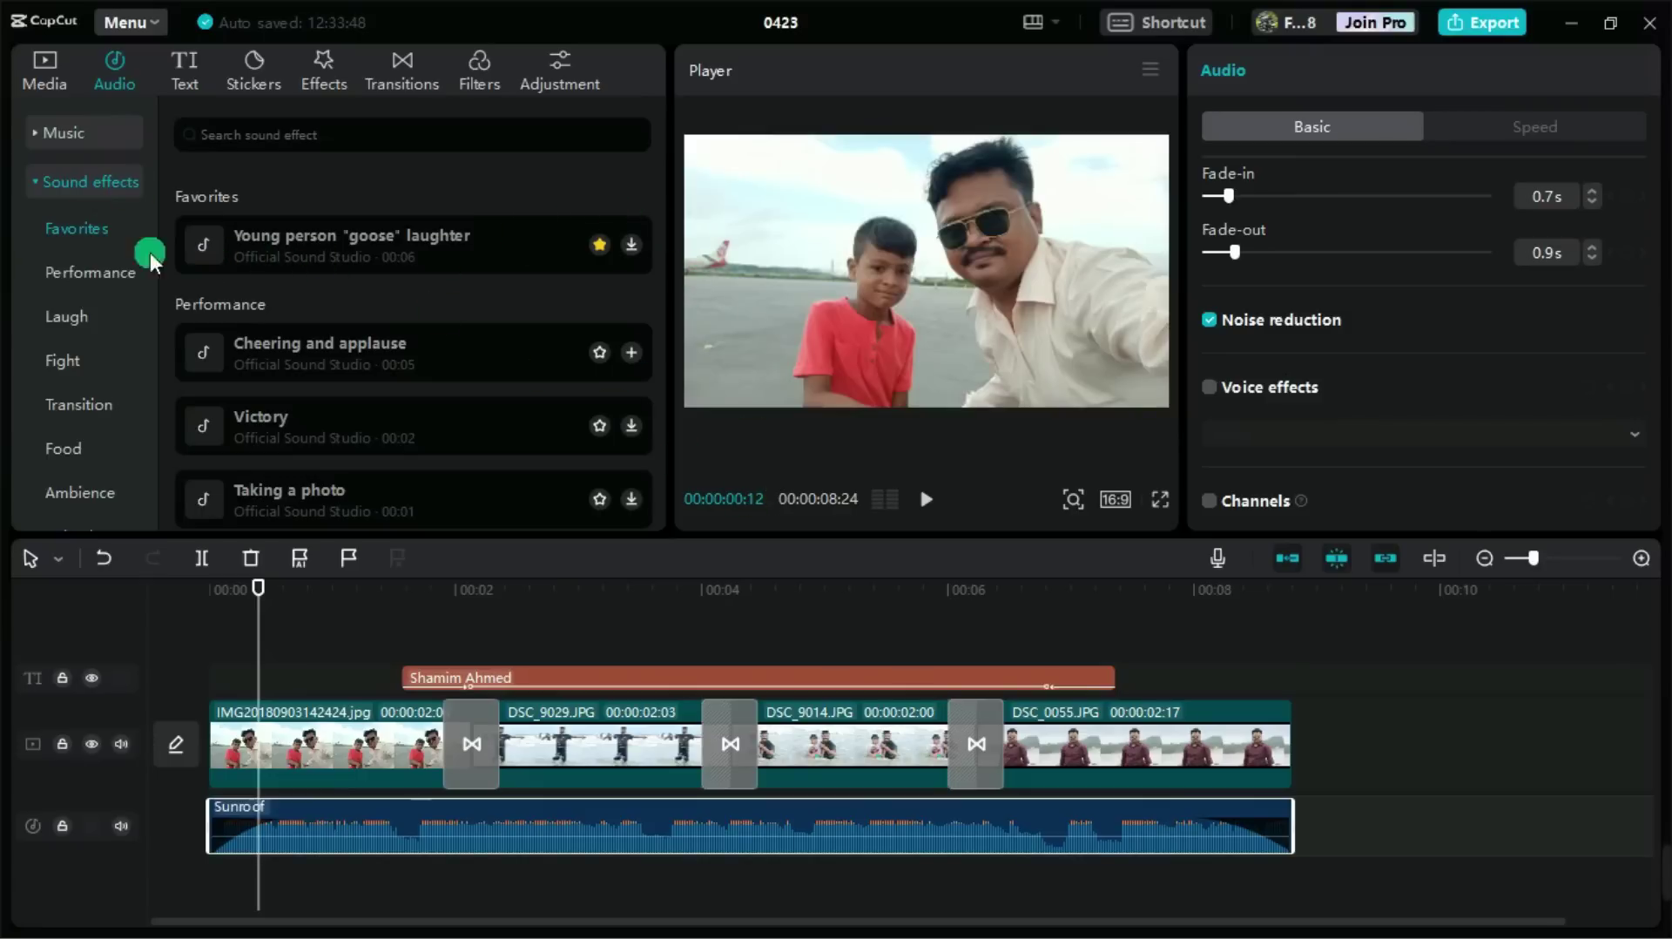
- Add the Young person 'goose' laughter effect from the Laugh category to the timeline
click(70, 320)
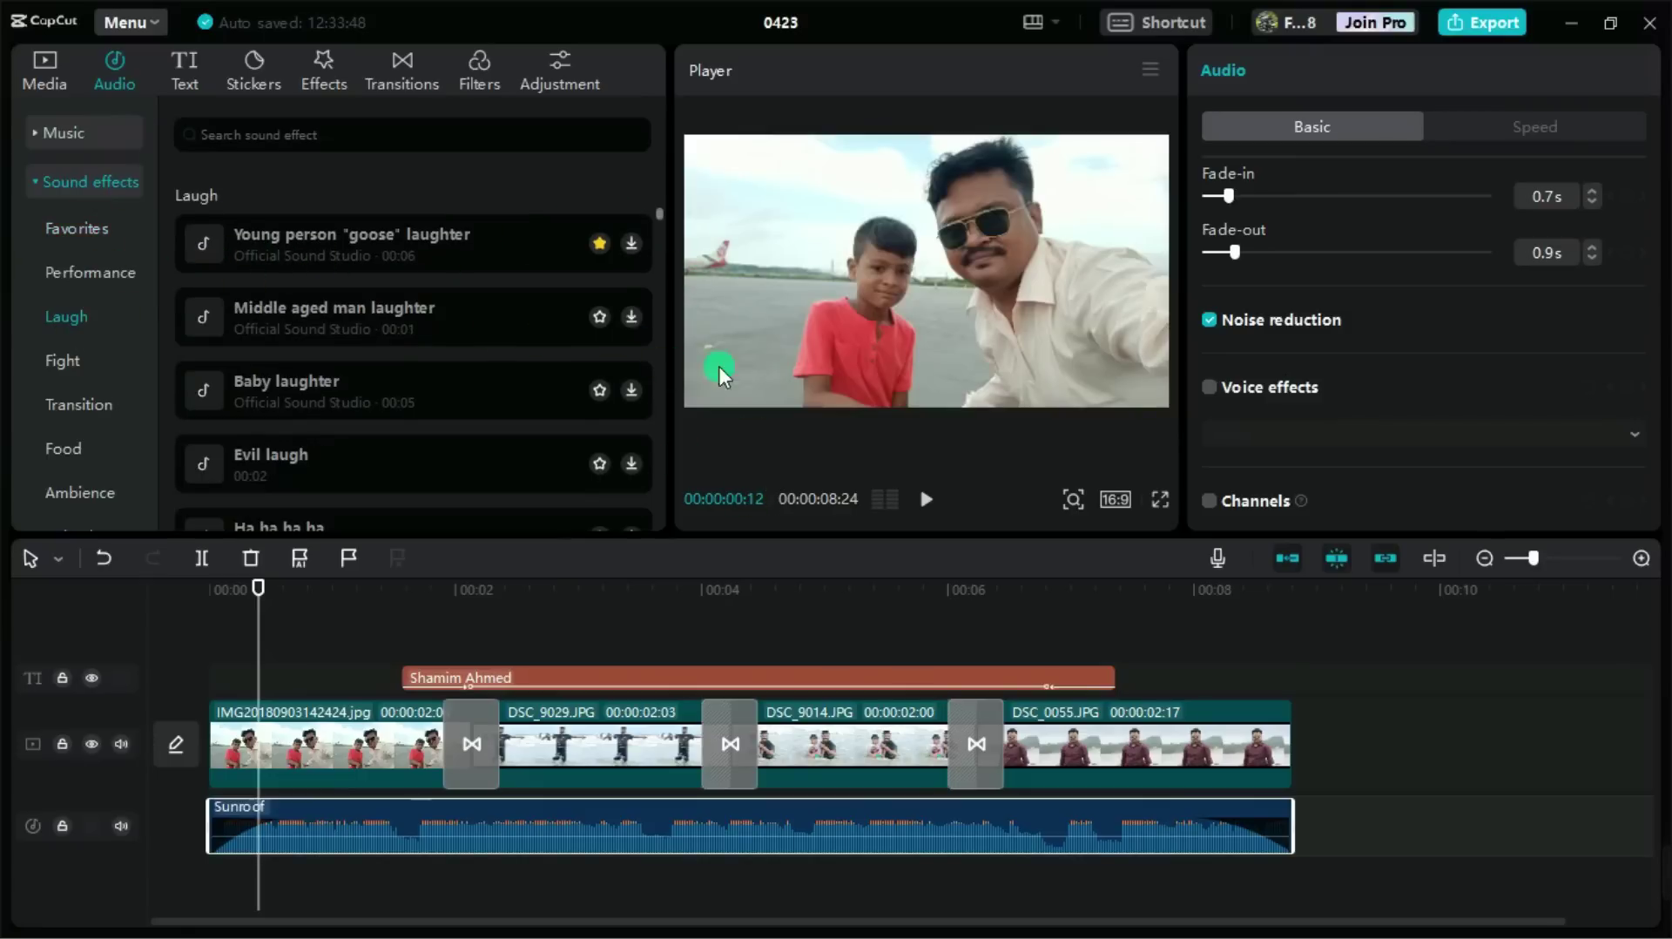
click(515, 240)
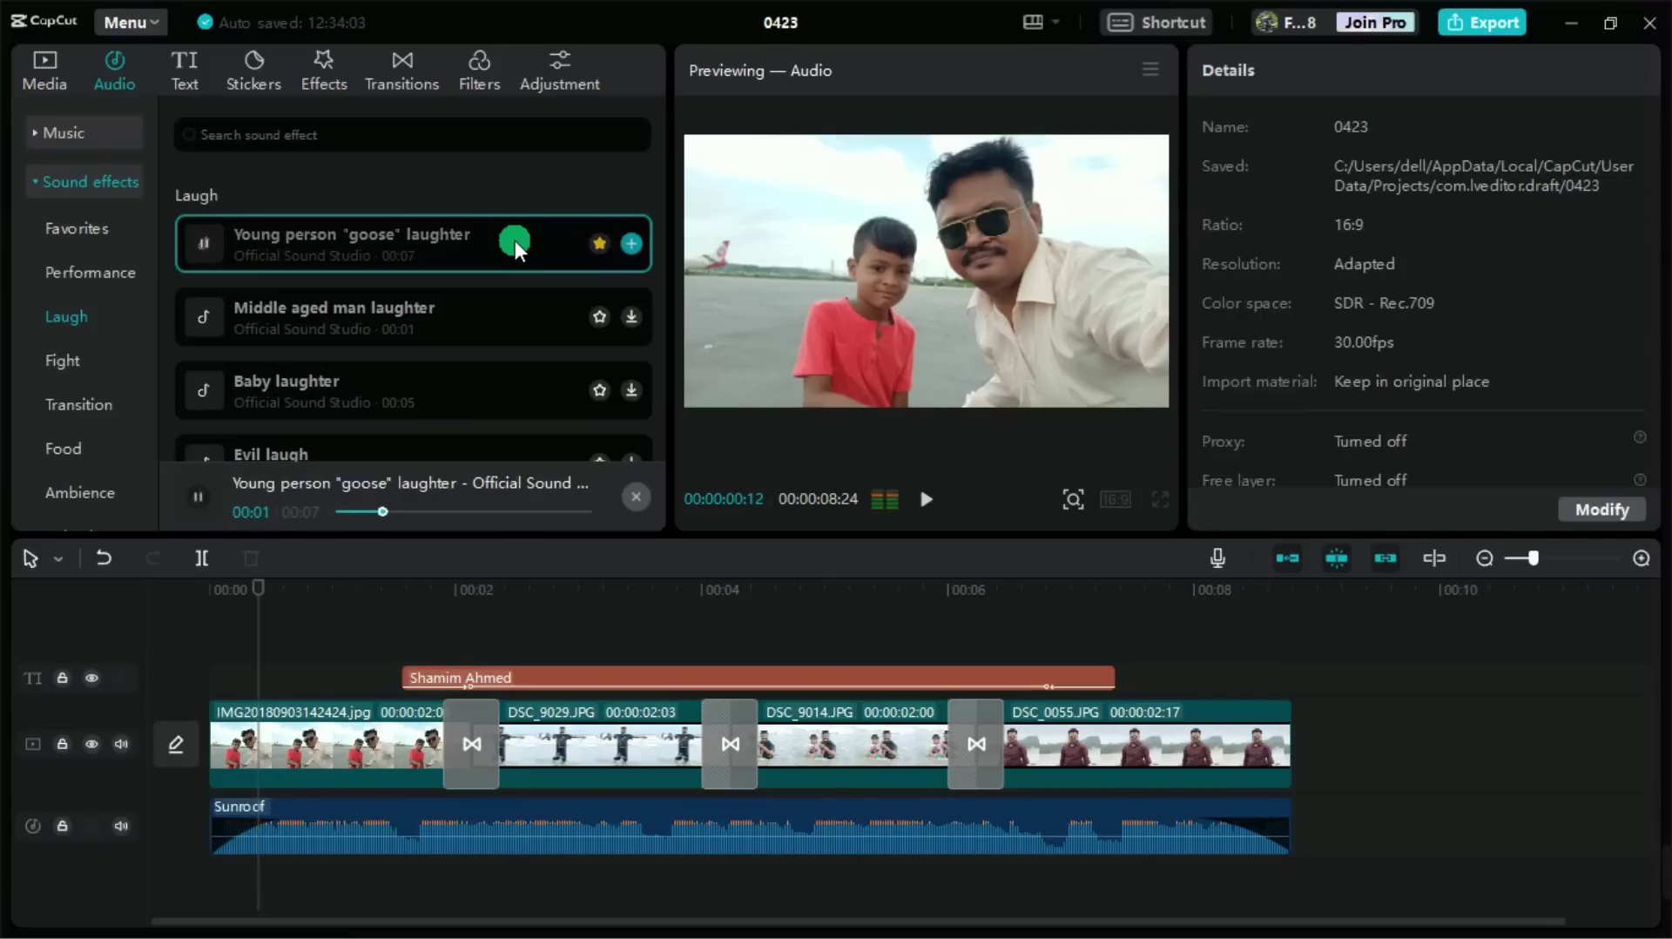
drag(449, 240, 693, 878)
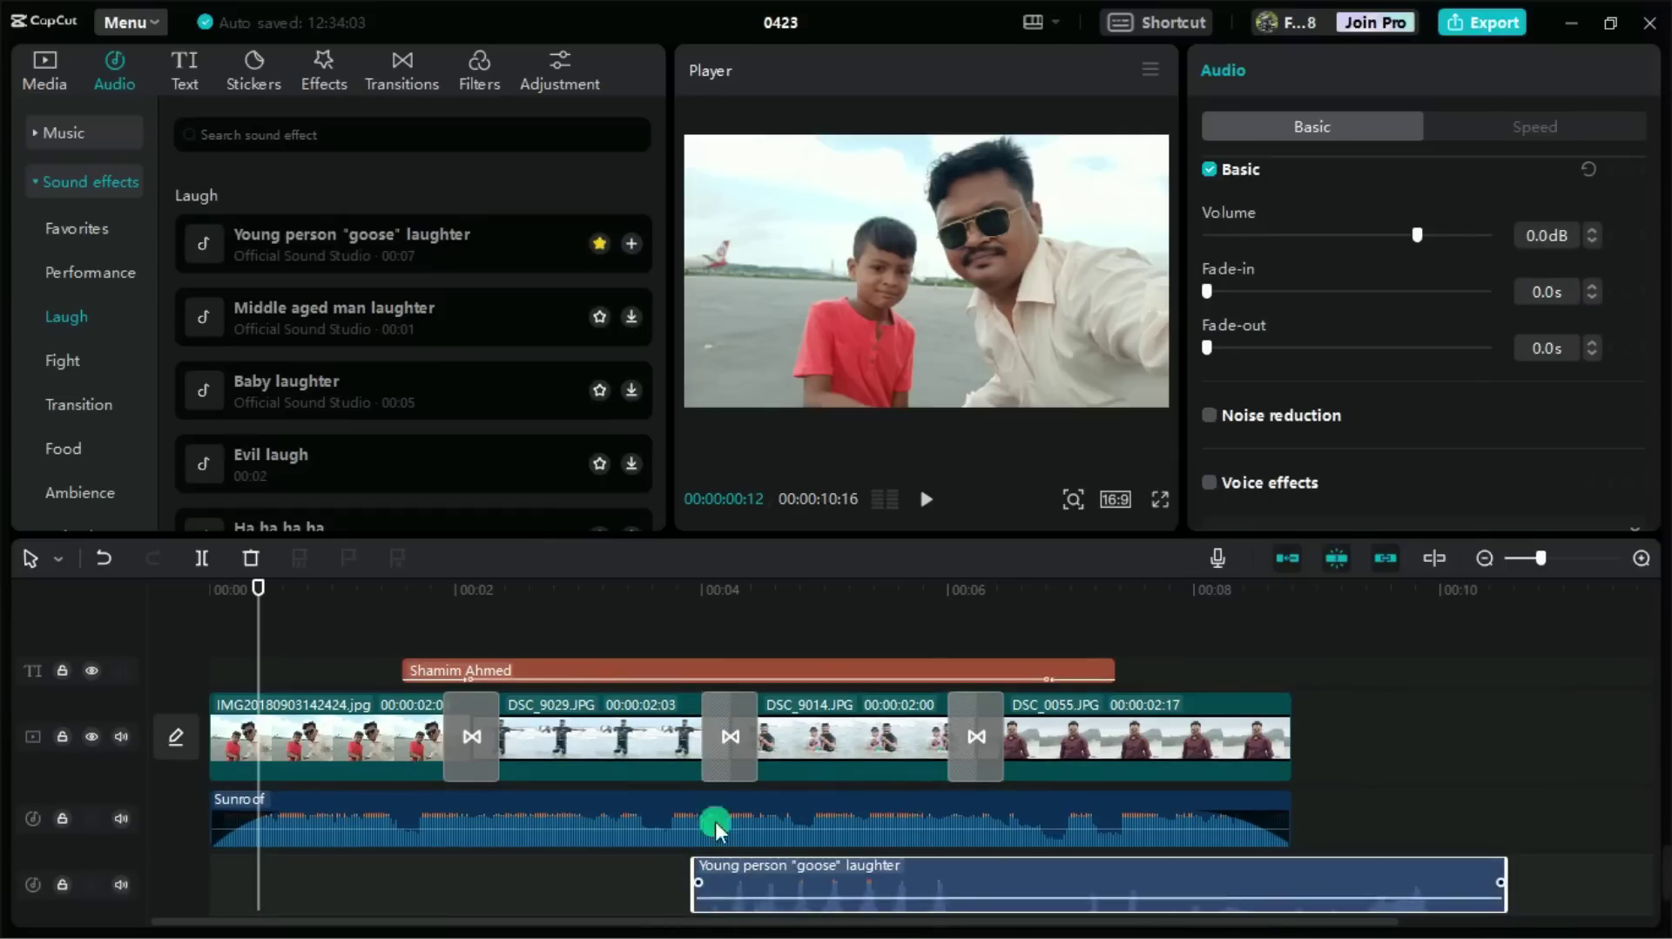
- Split off and delete the laughter clip's tail, then slide it into place under the music
drag(258, 575, 1158, 608)
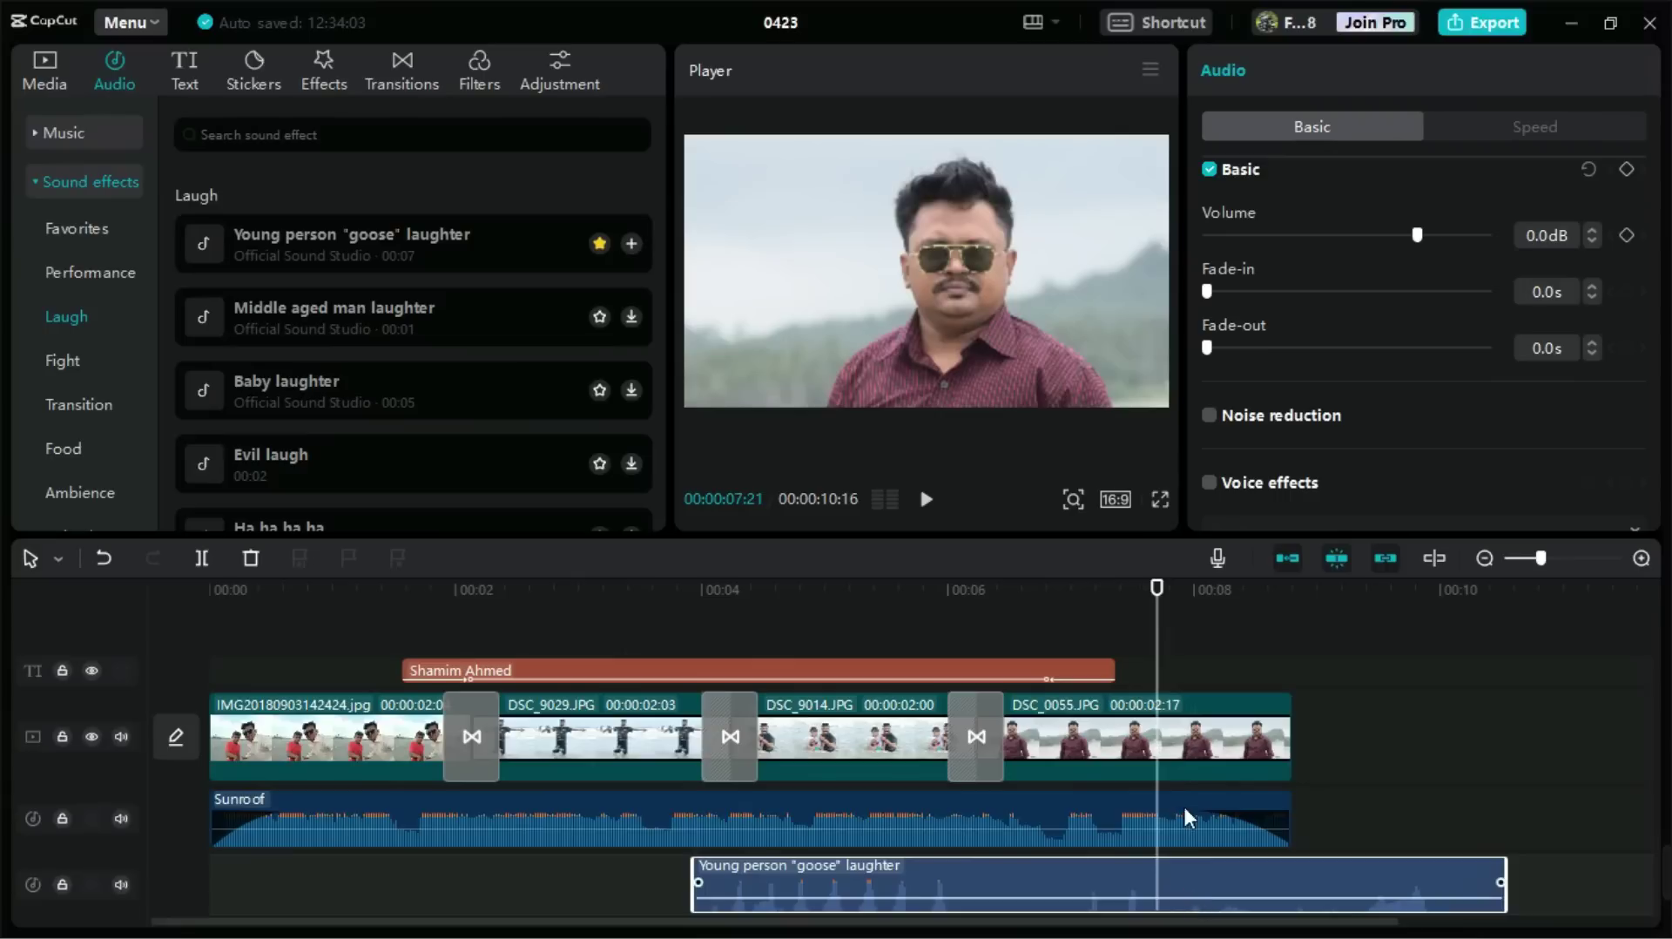
click(202, 558)
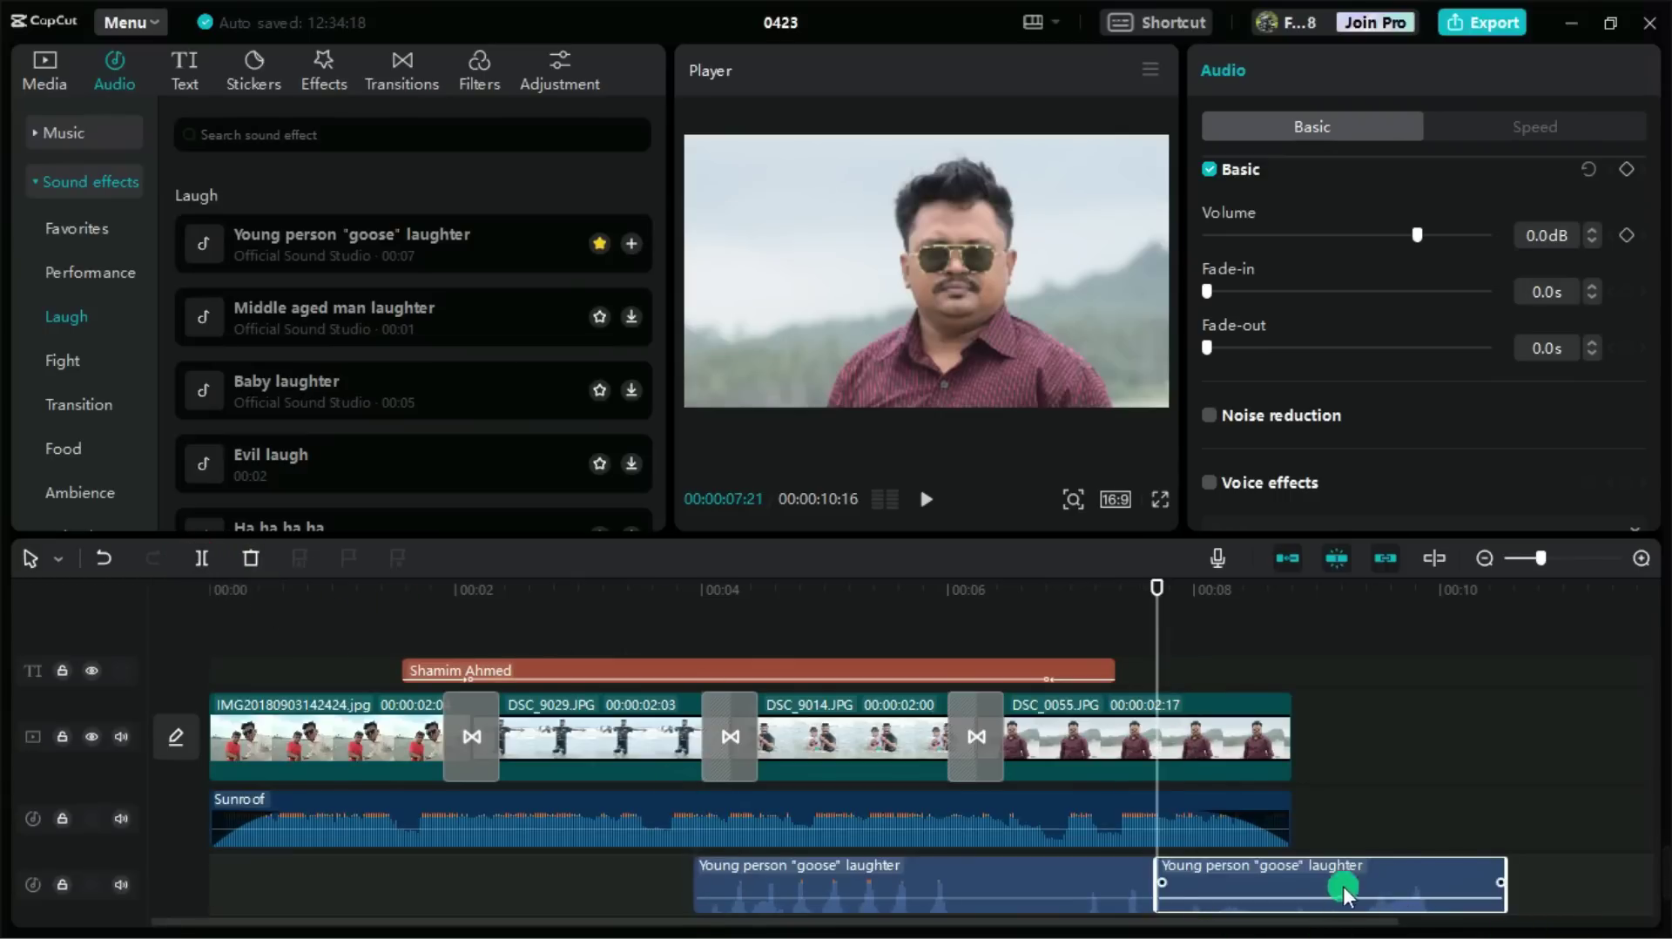
click(250, 555)
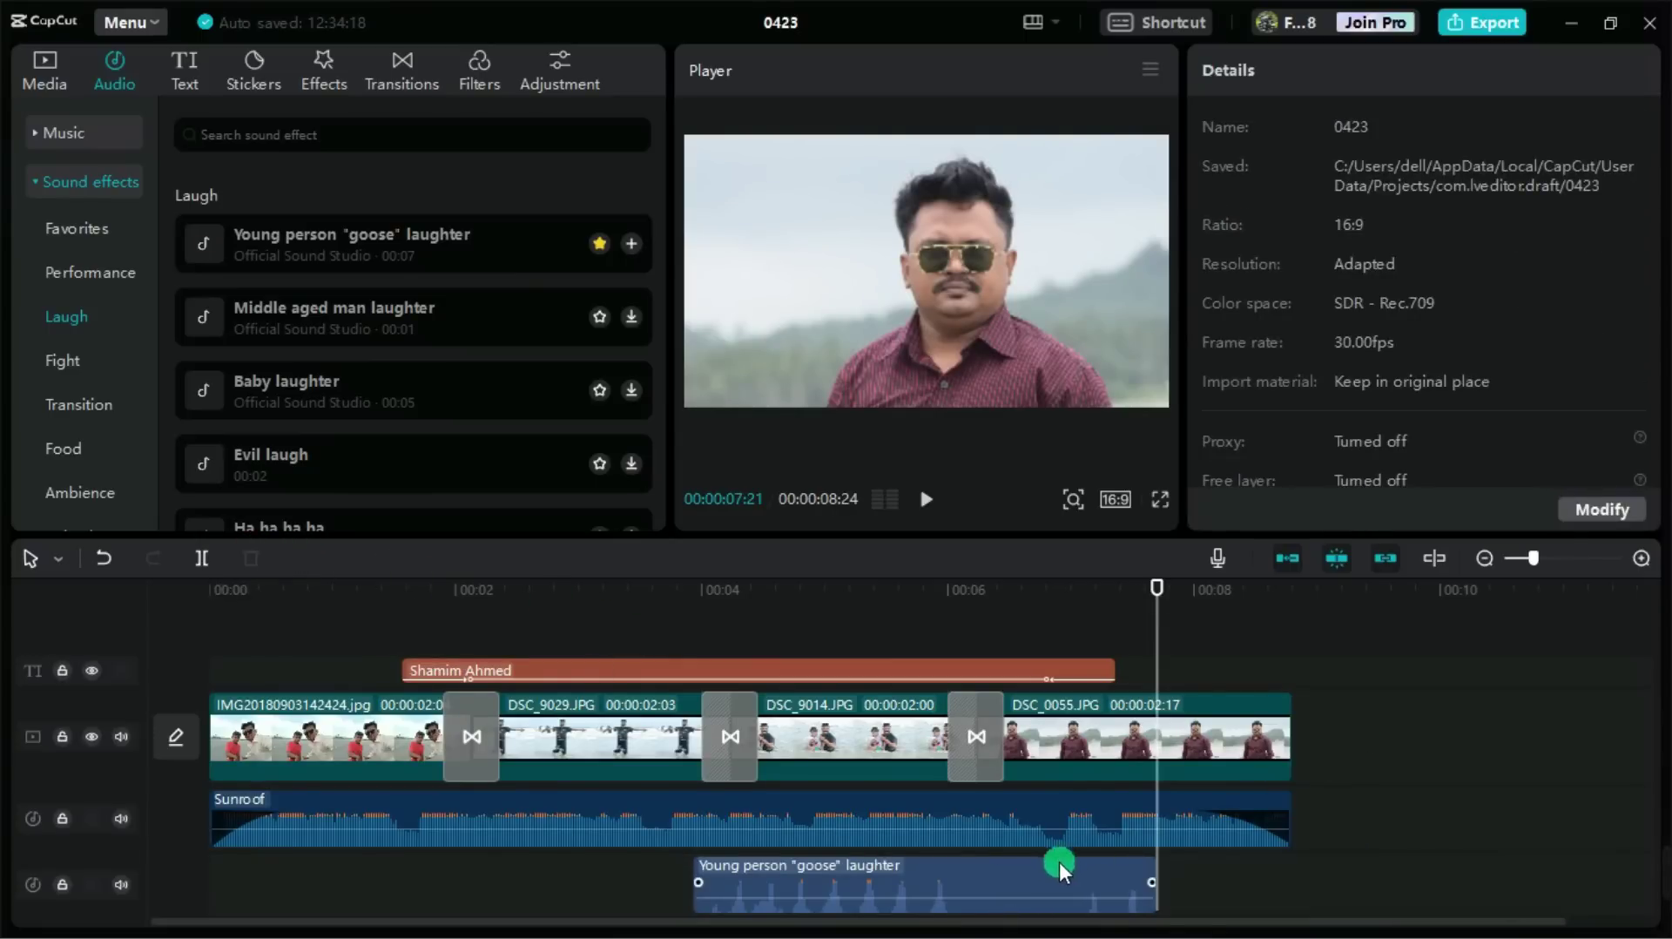
drag(1059, 862, 1134, 860)
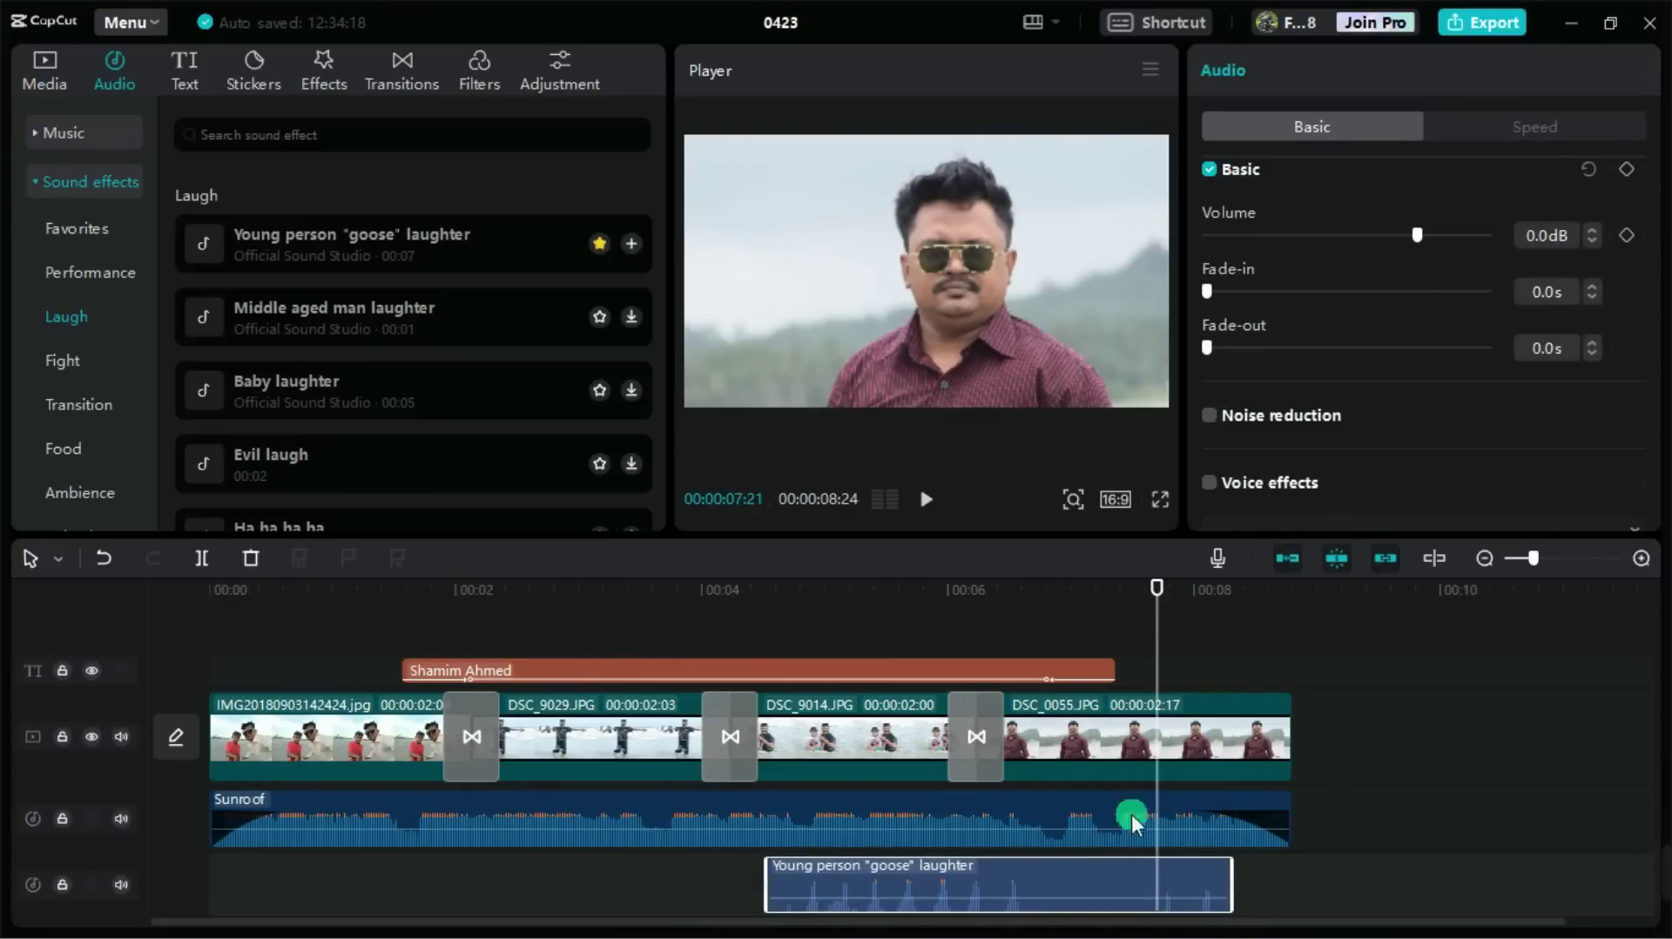
mouse_move(991, 892)
mouse_down()
mouse_move(995, 876)
mouse_move(986, 891)
mouse_move(1036, 886)
mouse_up()
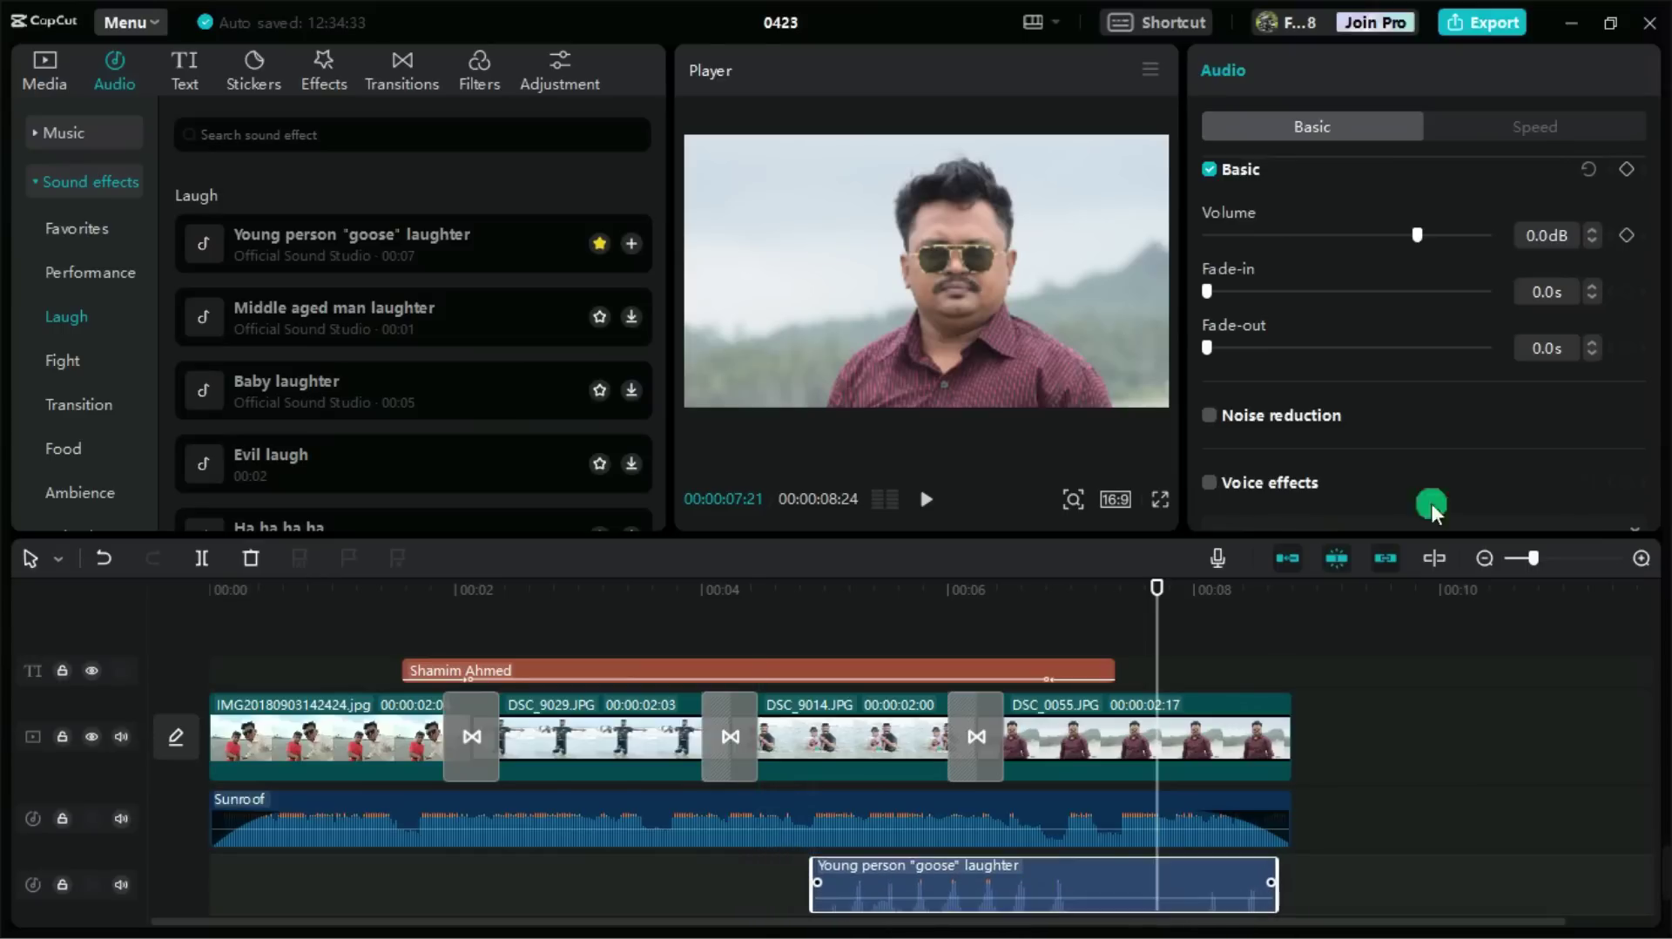
- Set the laughter clip to 15.8dB with a 0.7s fade-in and 0.6s fade-out
drag(1420, 232, 1470, 228)
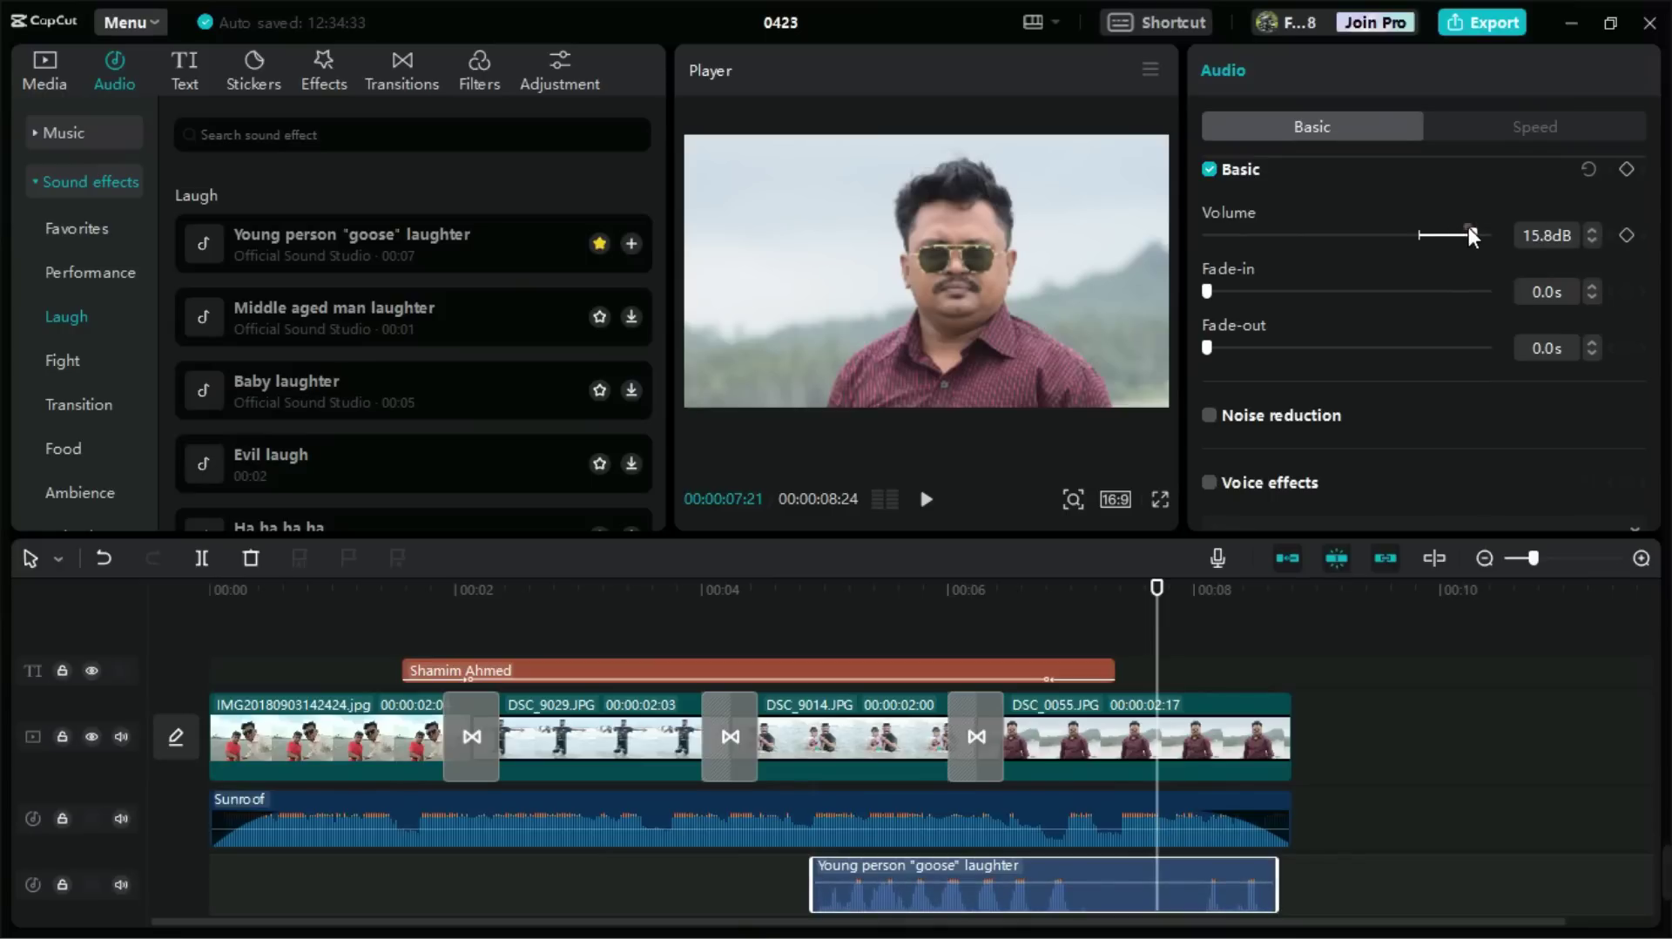
drag(1249, 291, 1260, 289)
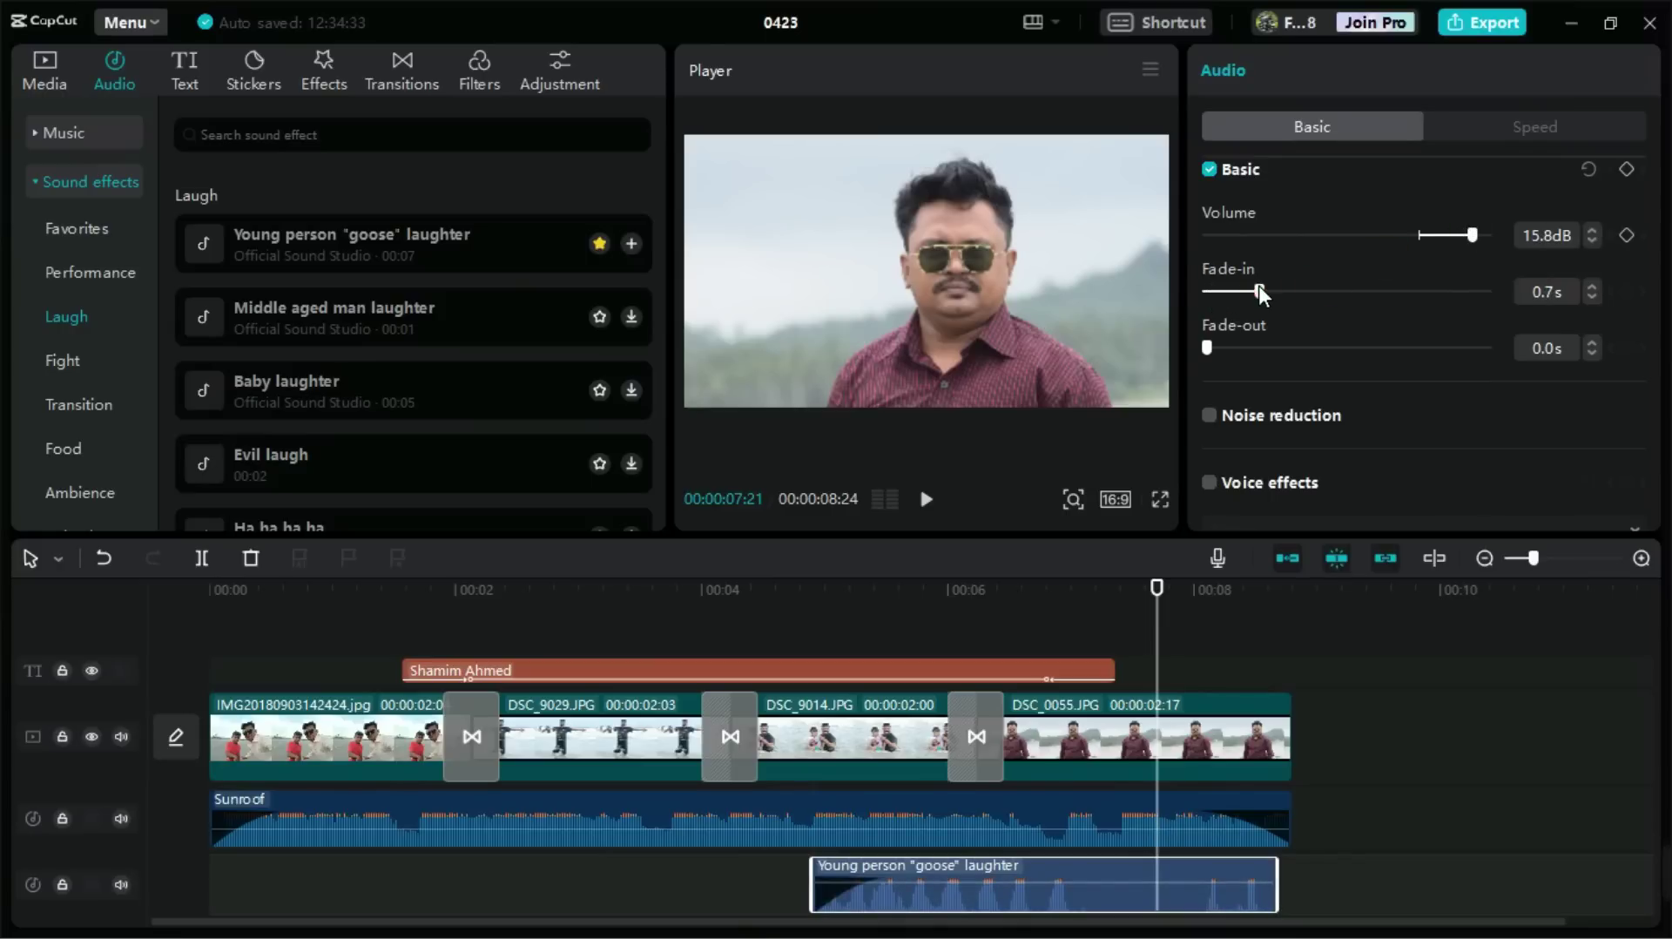
drag(1211, 348, 1261, 349)
- Browse the text presets, then the sticker library, and download the finger-heart favourite sticker
click(169, 76)
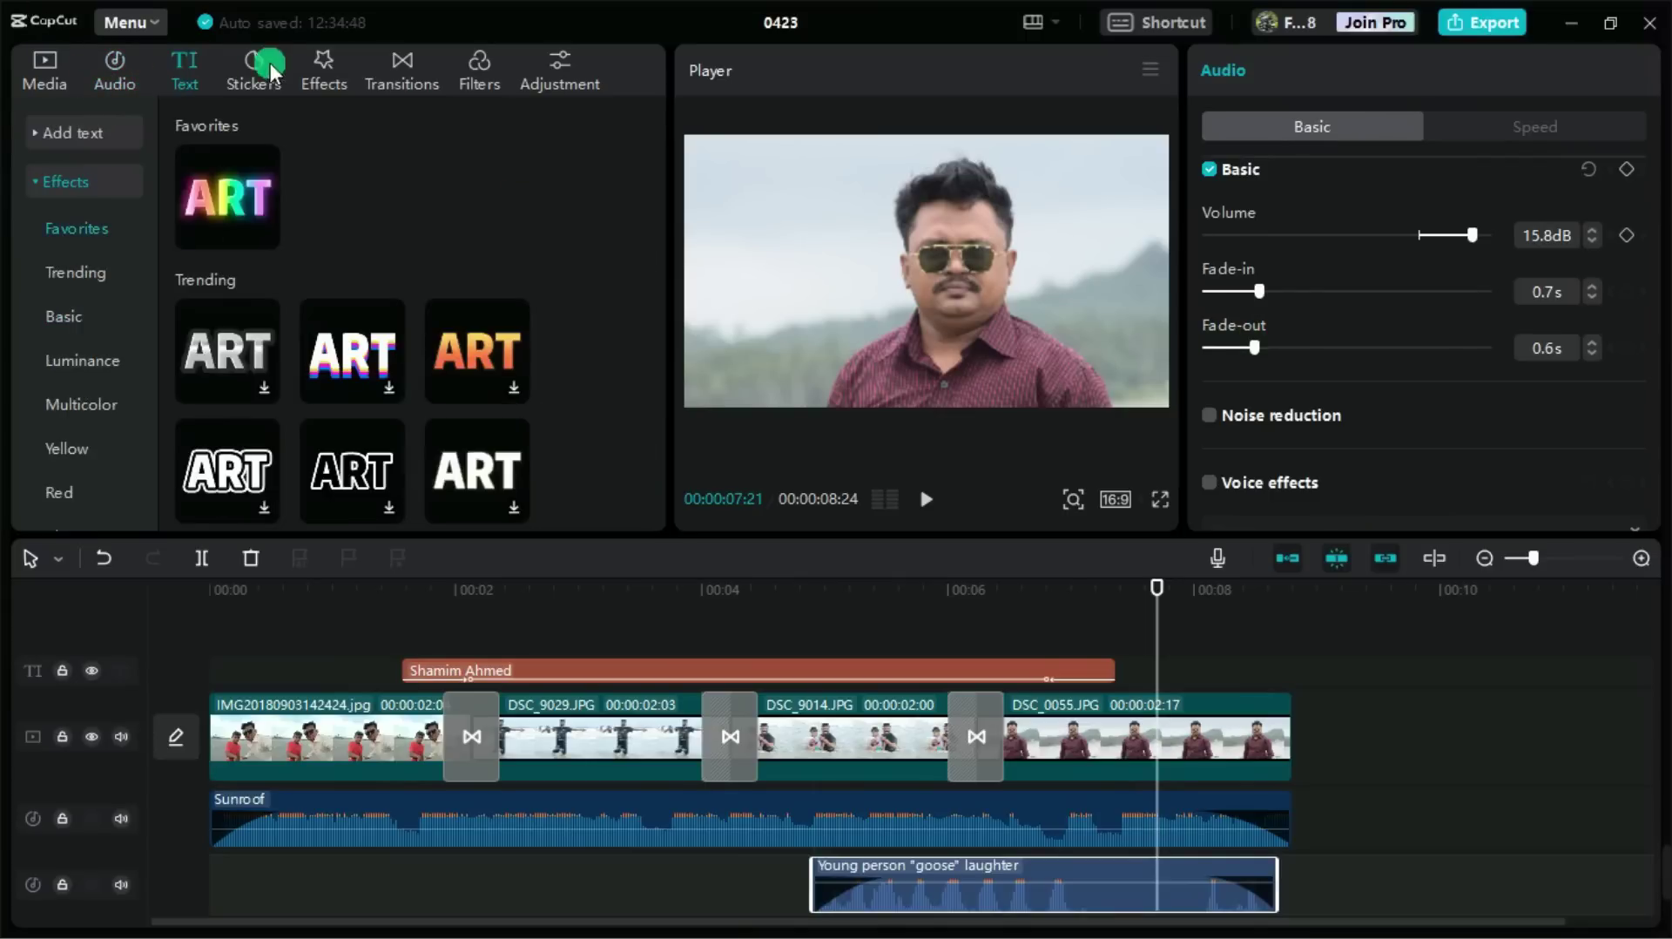
click(248, 71)
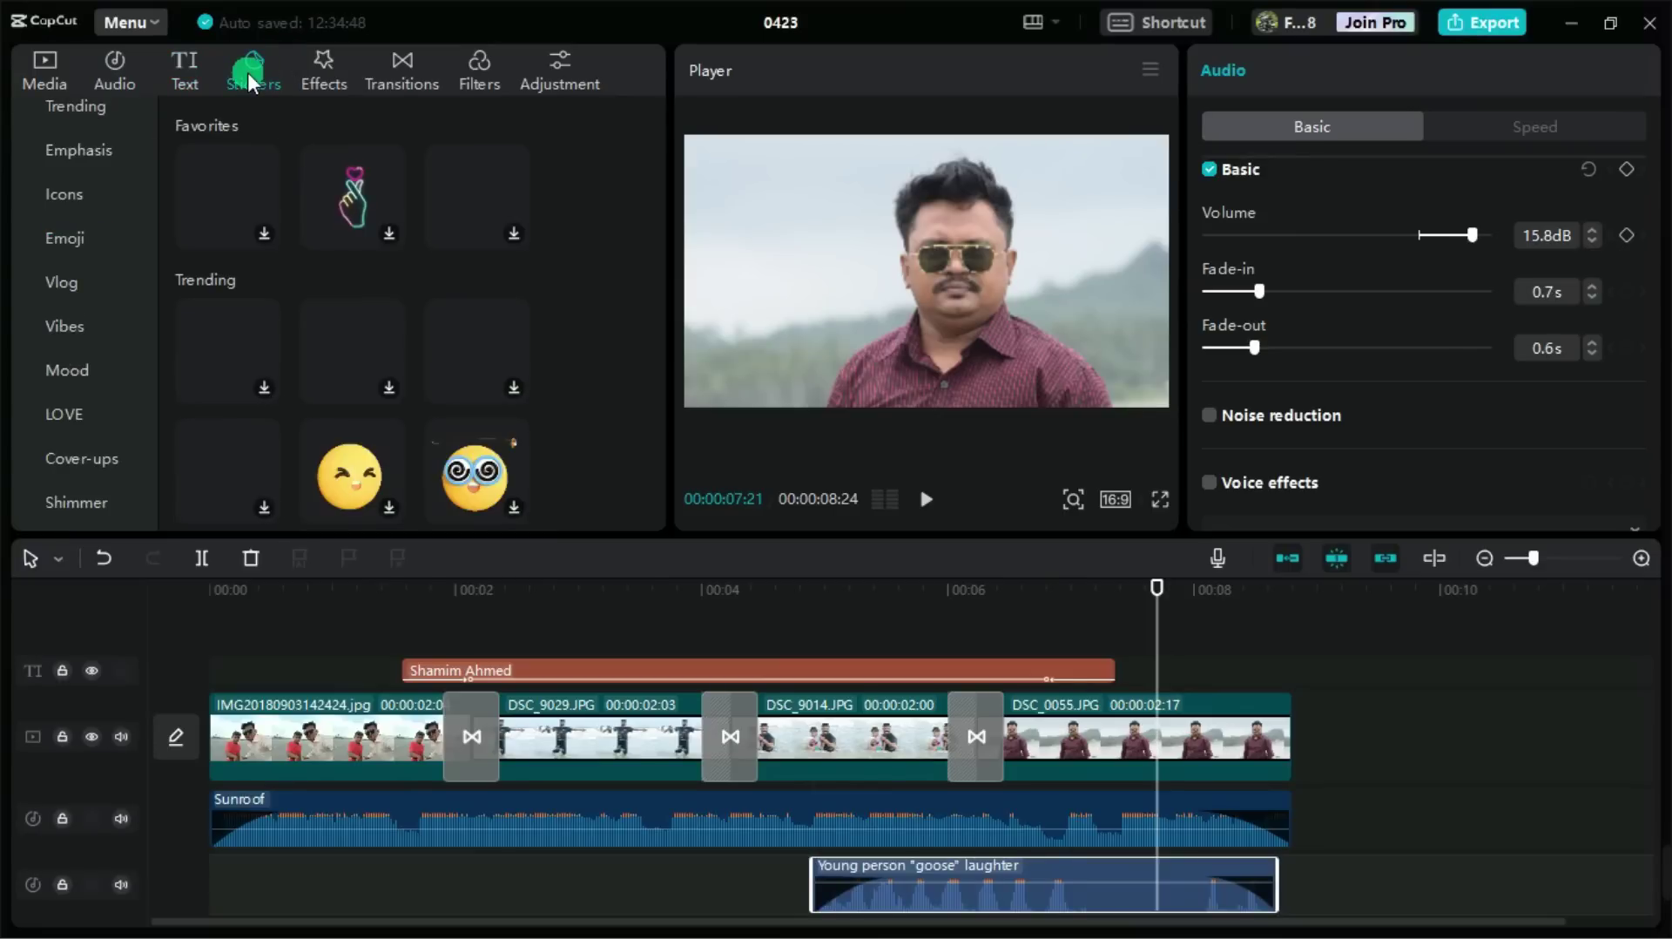
click(258, 194)
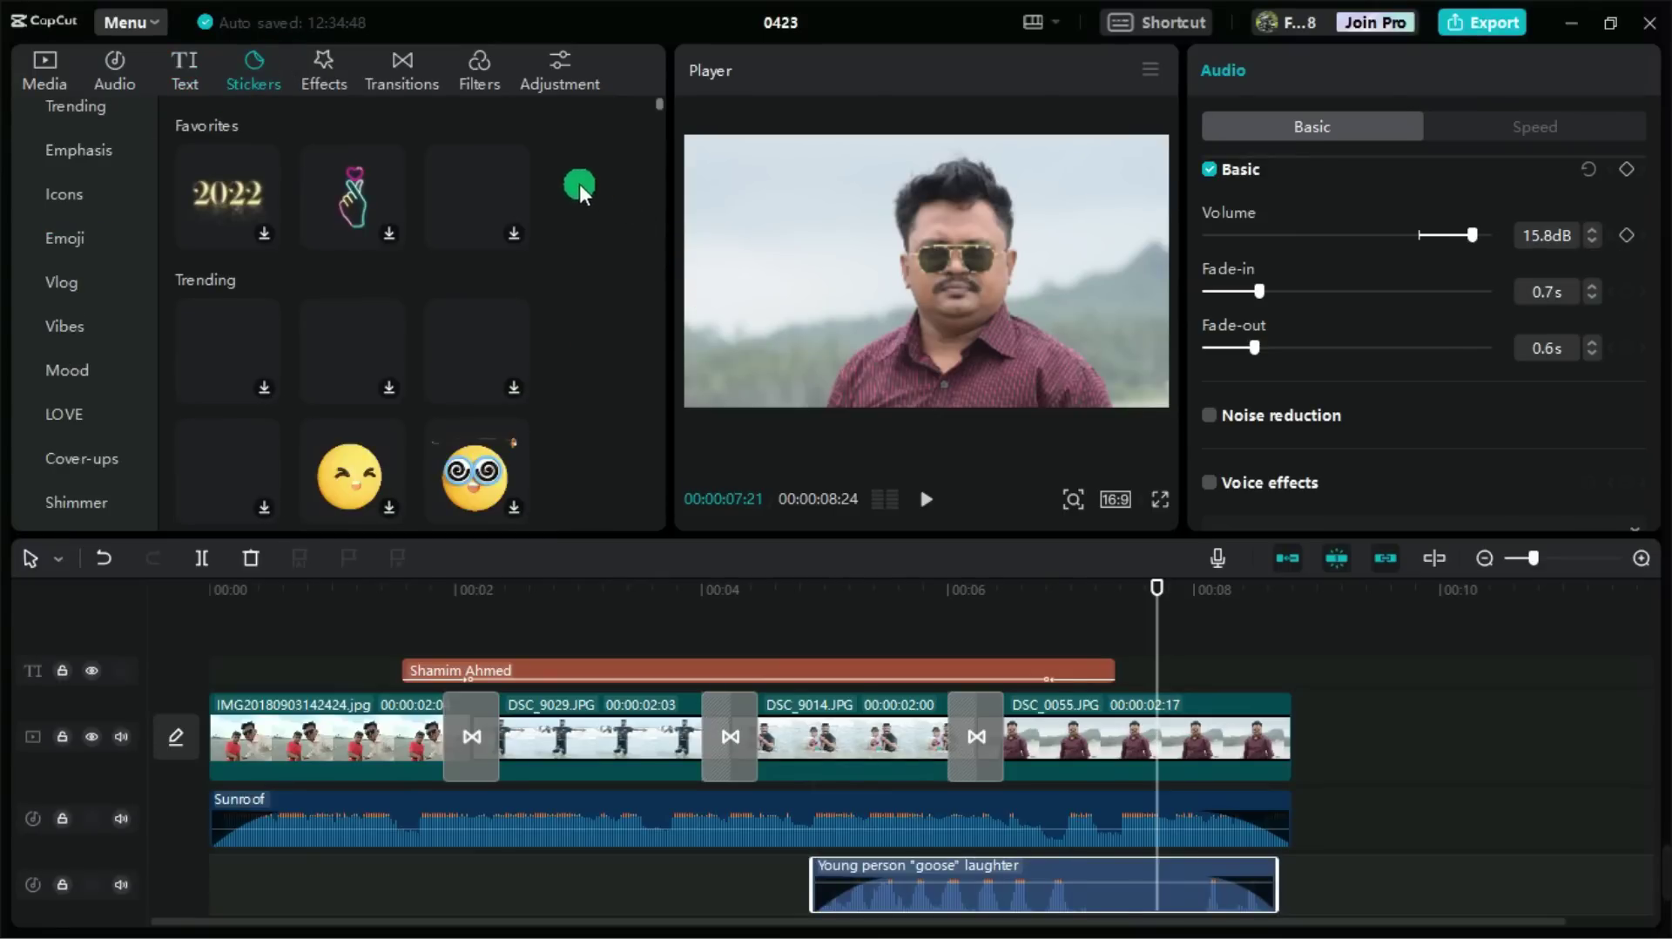
drag(396, 299, 1644, 701)
click(513, 560)
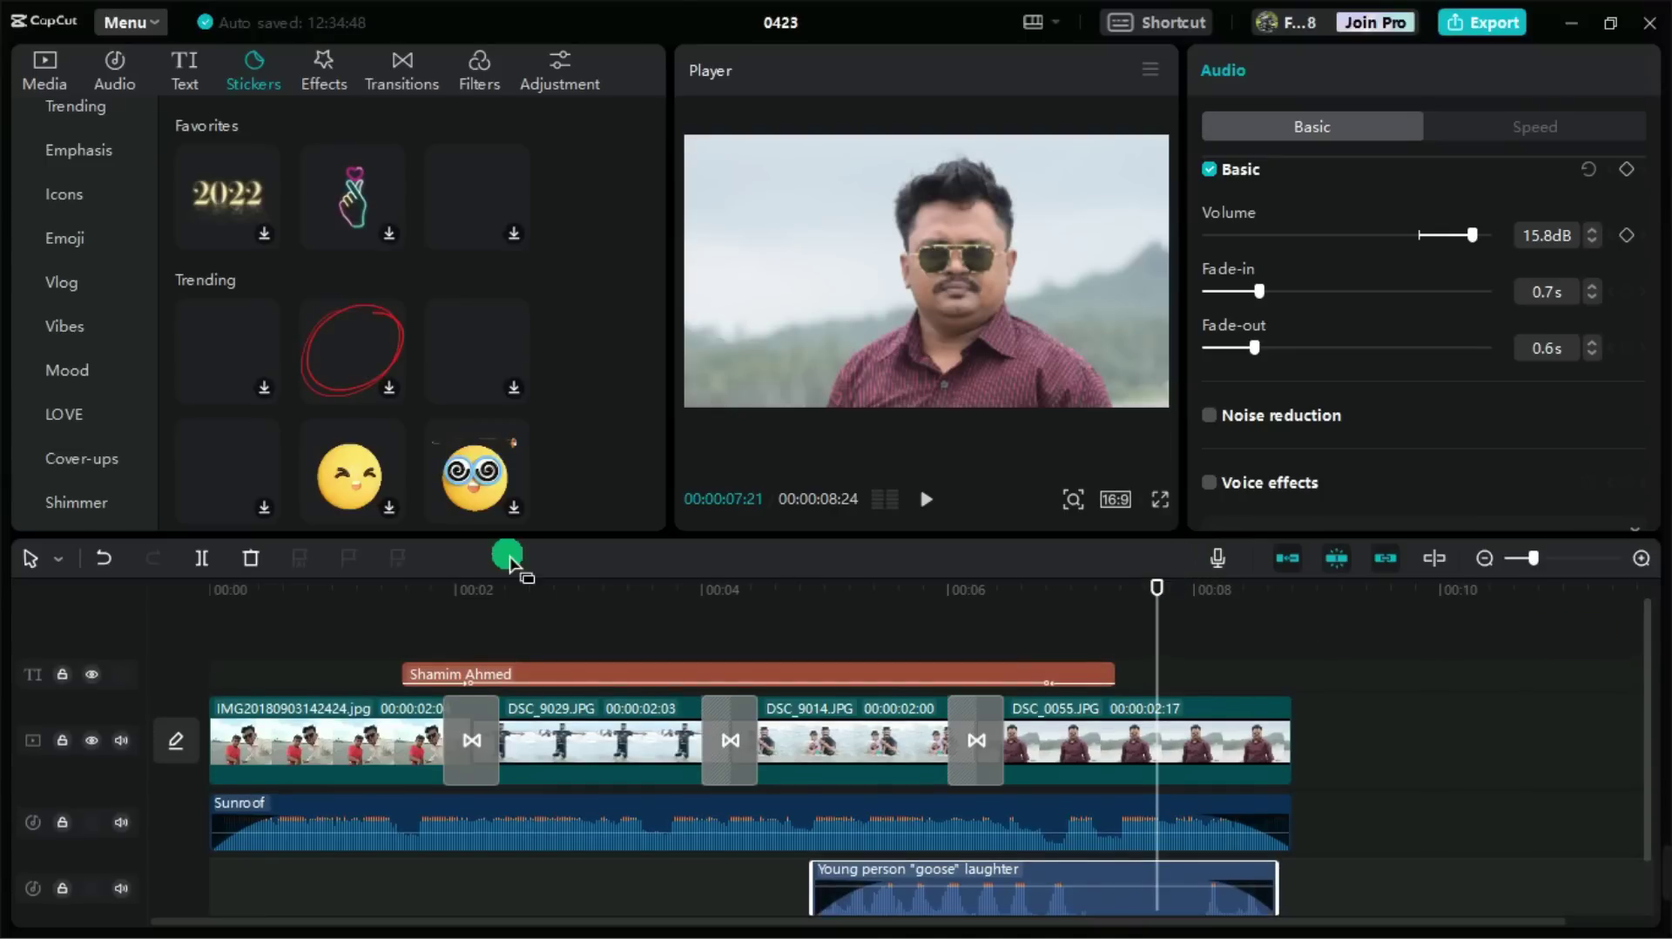
click(413, 238)
click(362, 191)
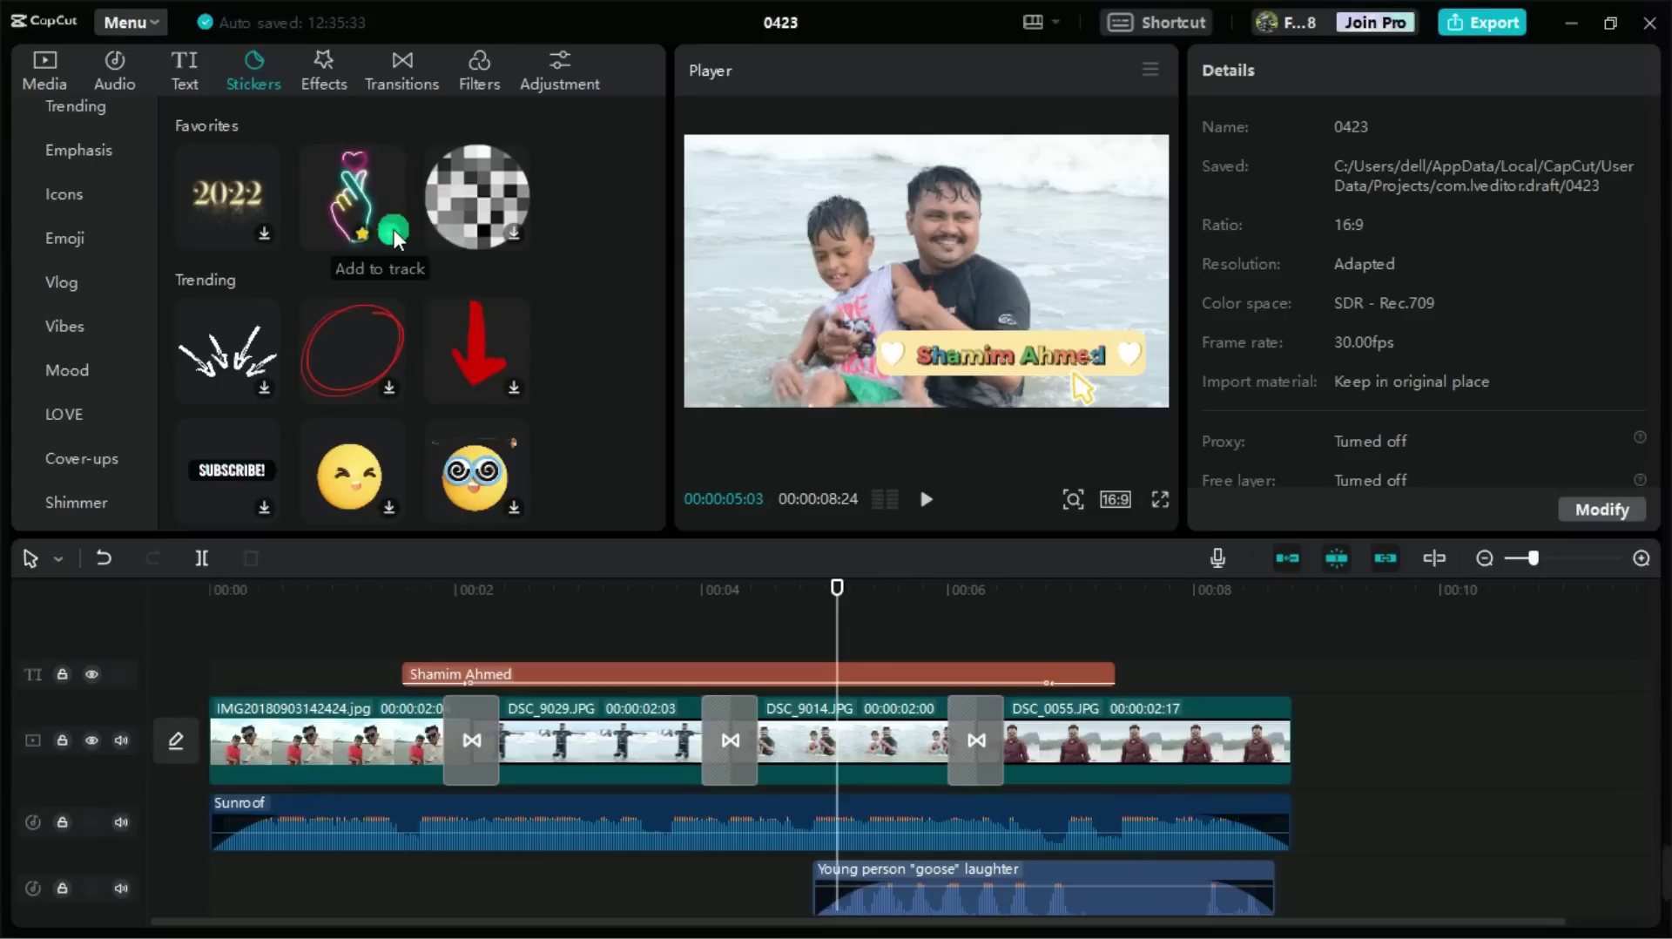
- Add the finger-heart sticker and make its clip start a little later, around 5 seconds
click(391, 232)
drag(1120, 681, 1157, 678)
click(841, 587)
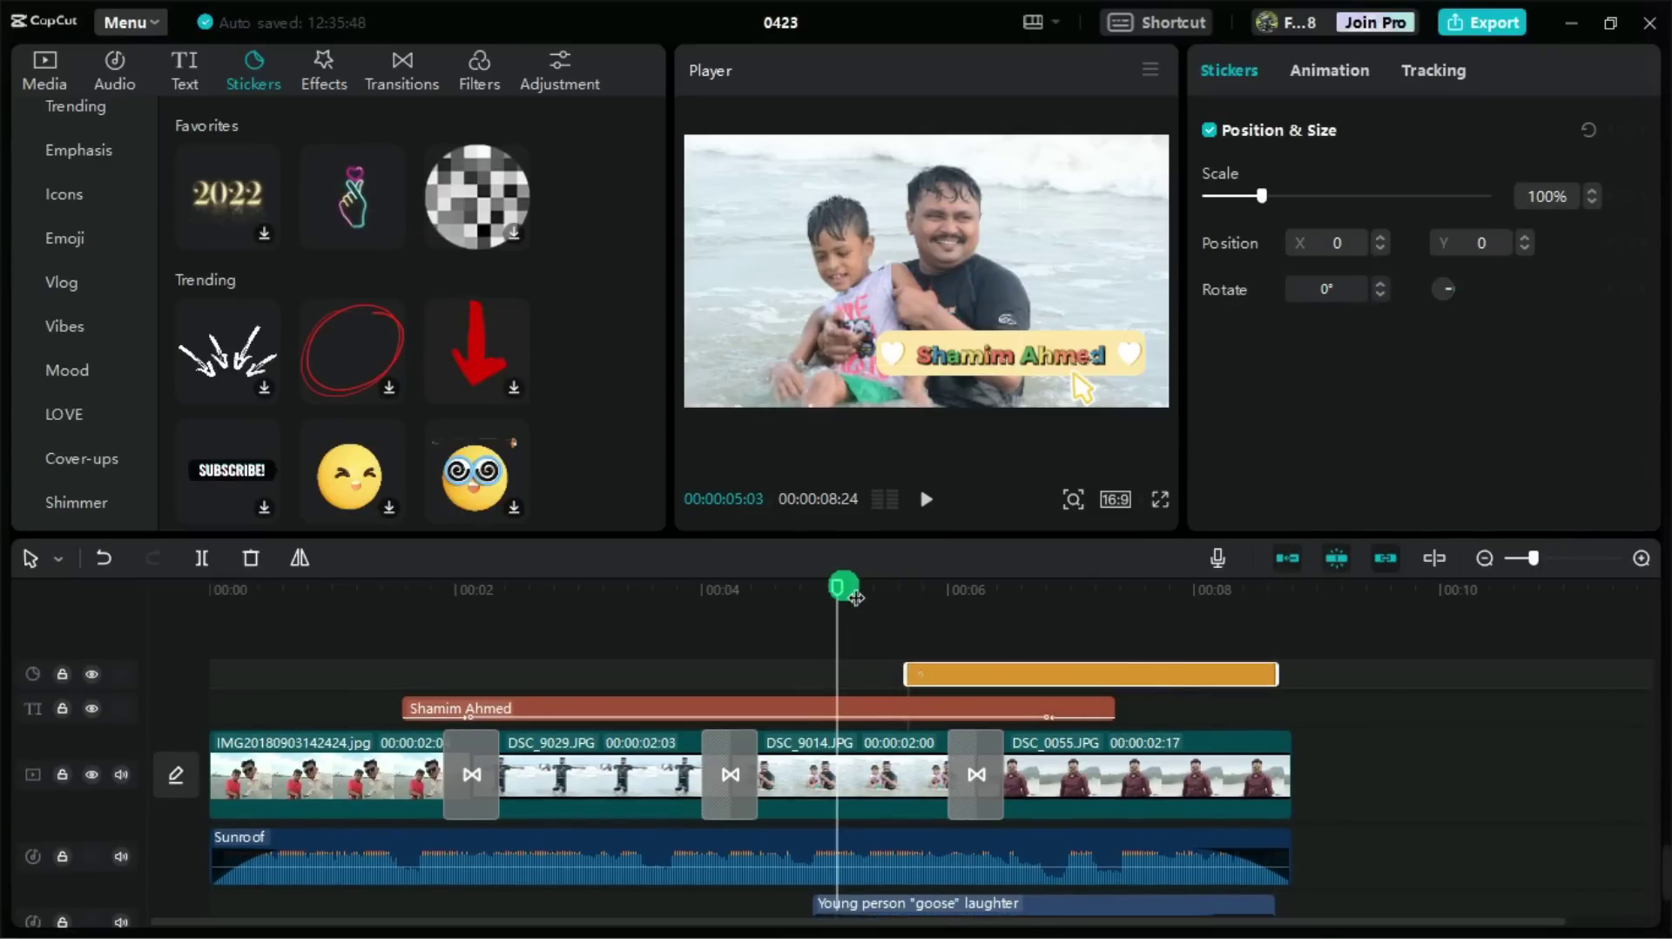
drag(853, 597, 991, 611)
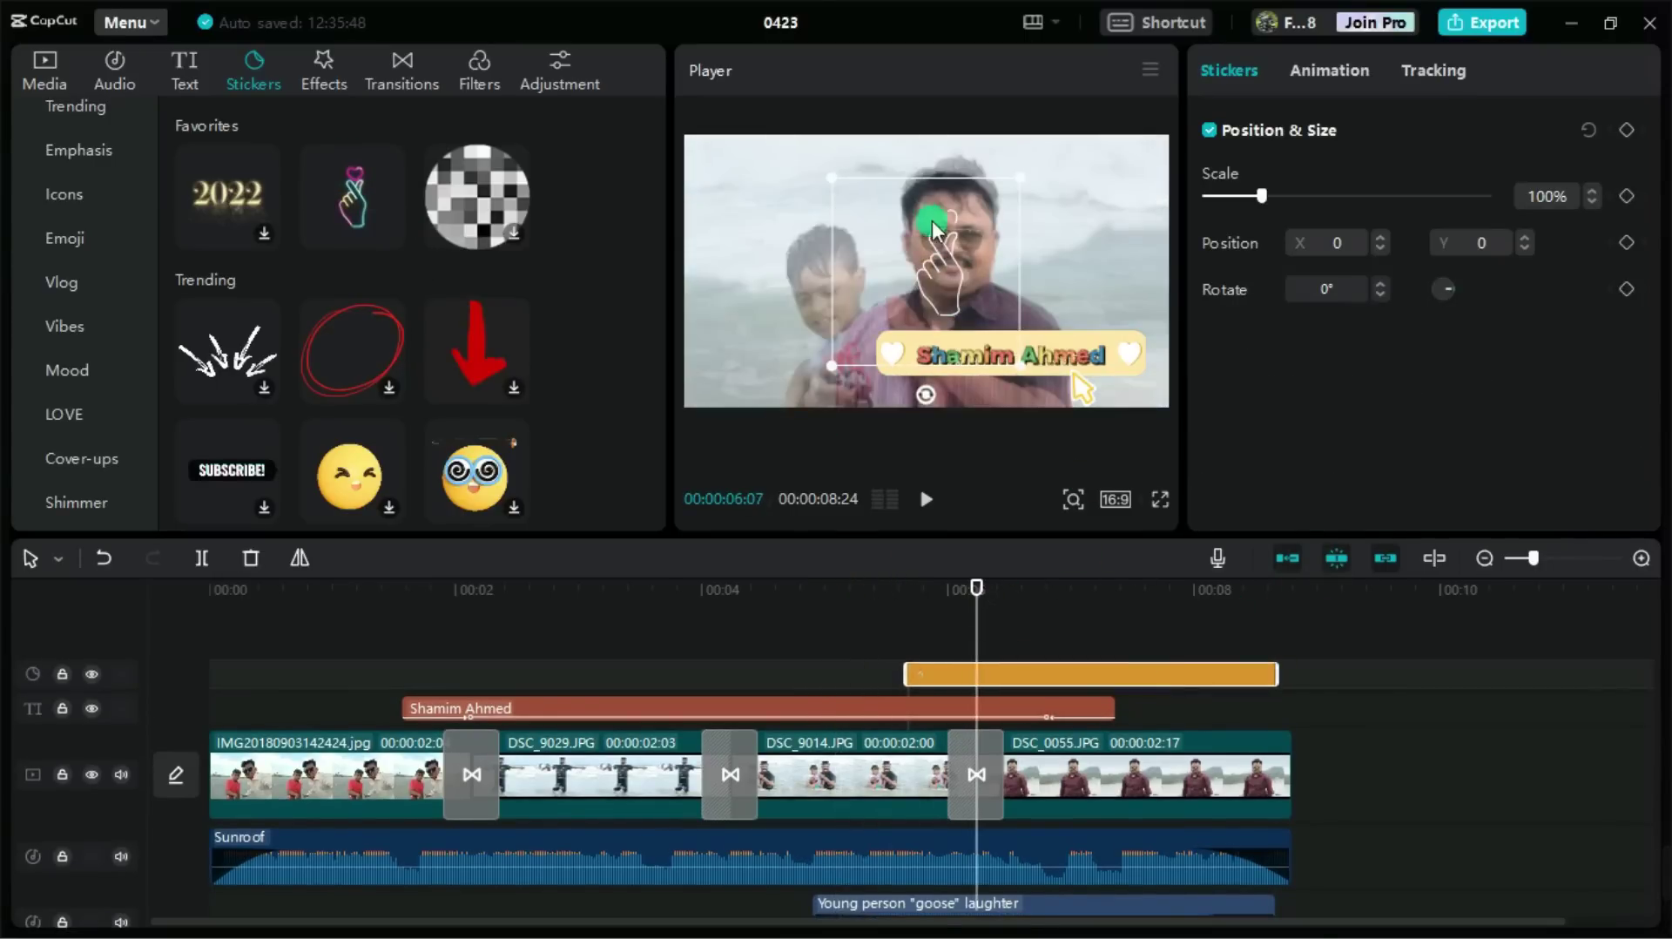
- Move the finger-heart sticker to the lower left of the frame and scale it to 80%
drag(943, 250, 751, 322)
click(1179, 669)
click(1093, 685)
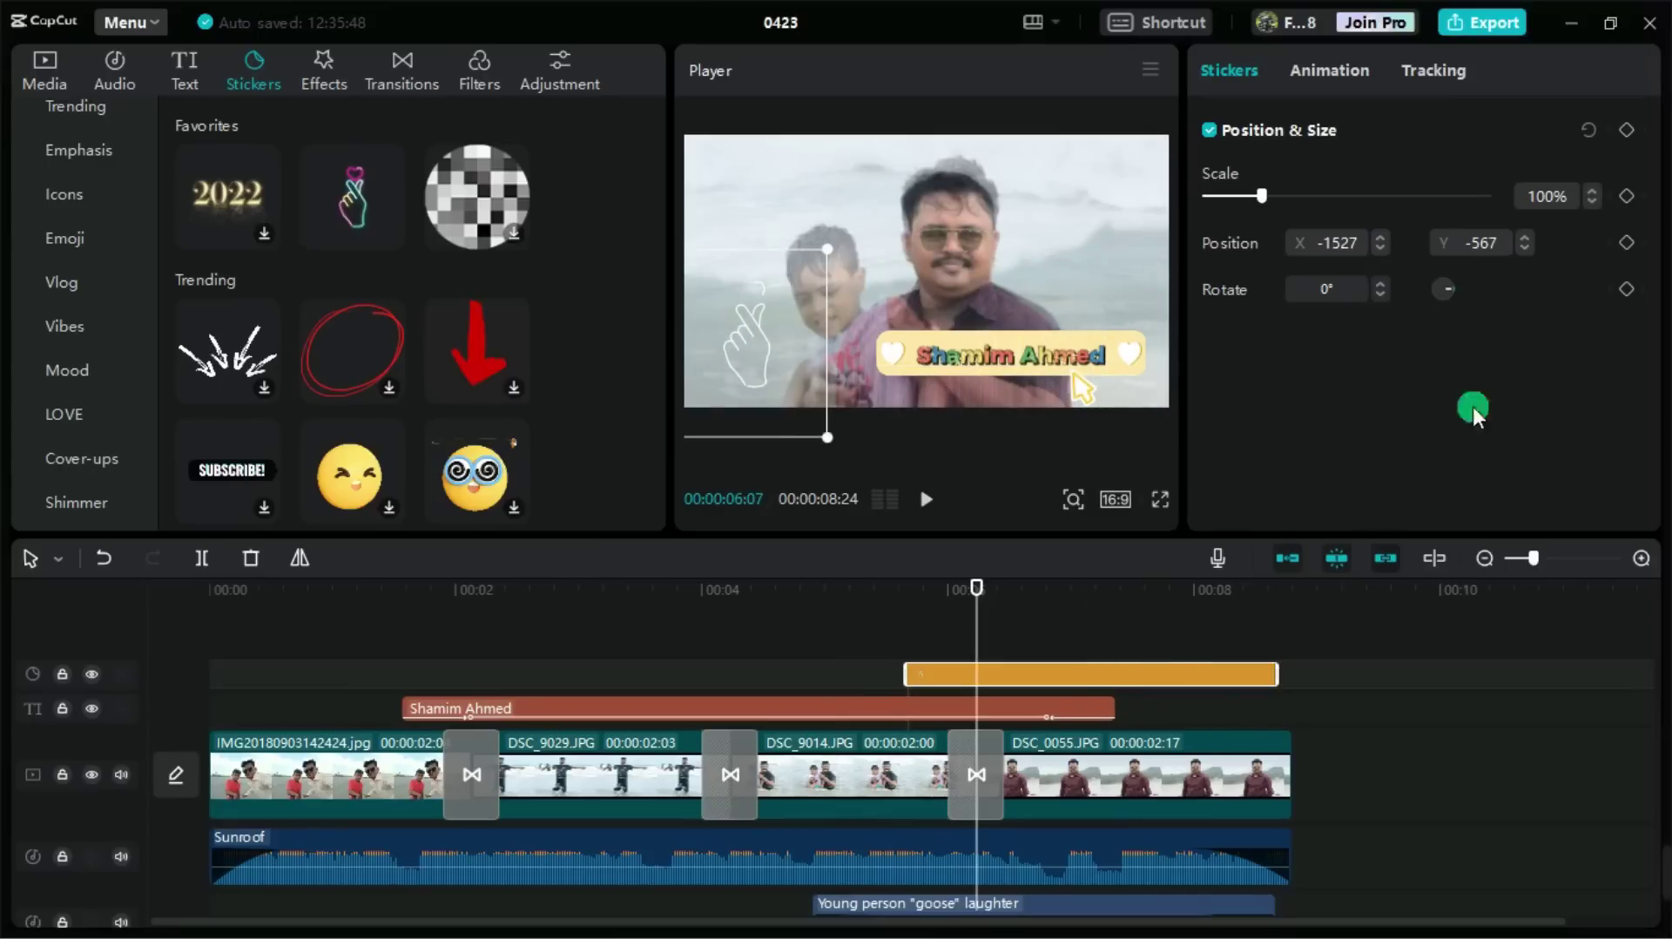
click(1250, 196)
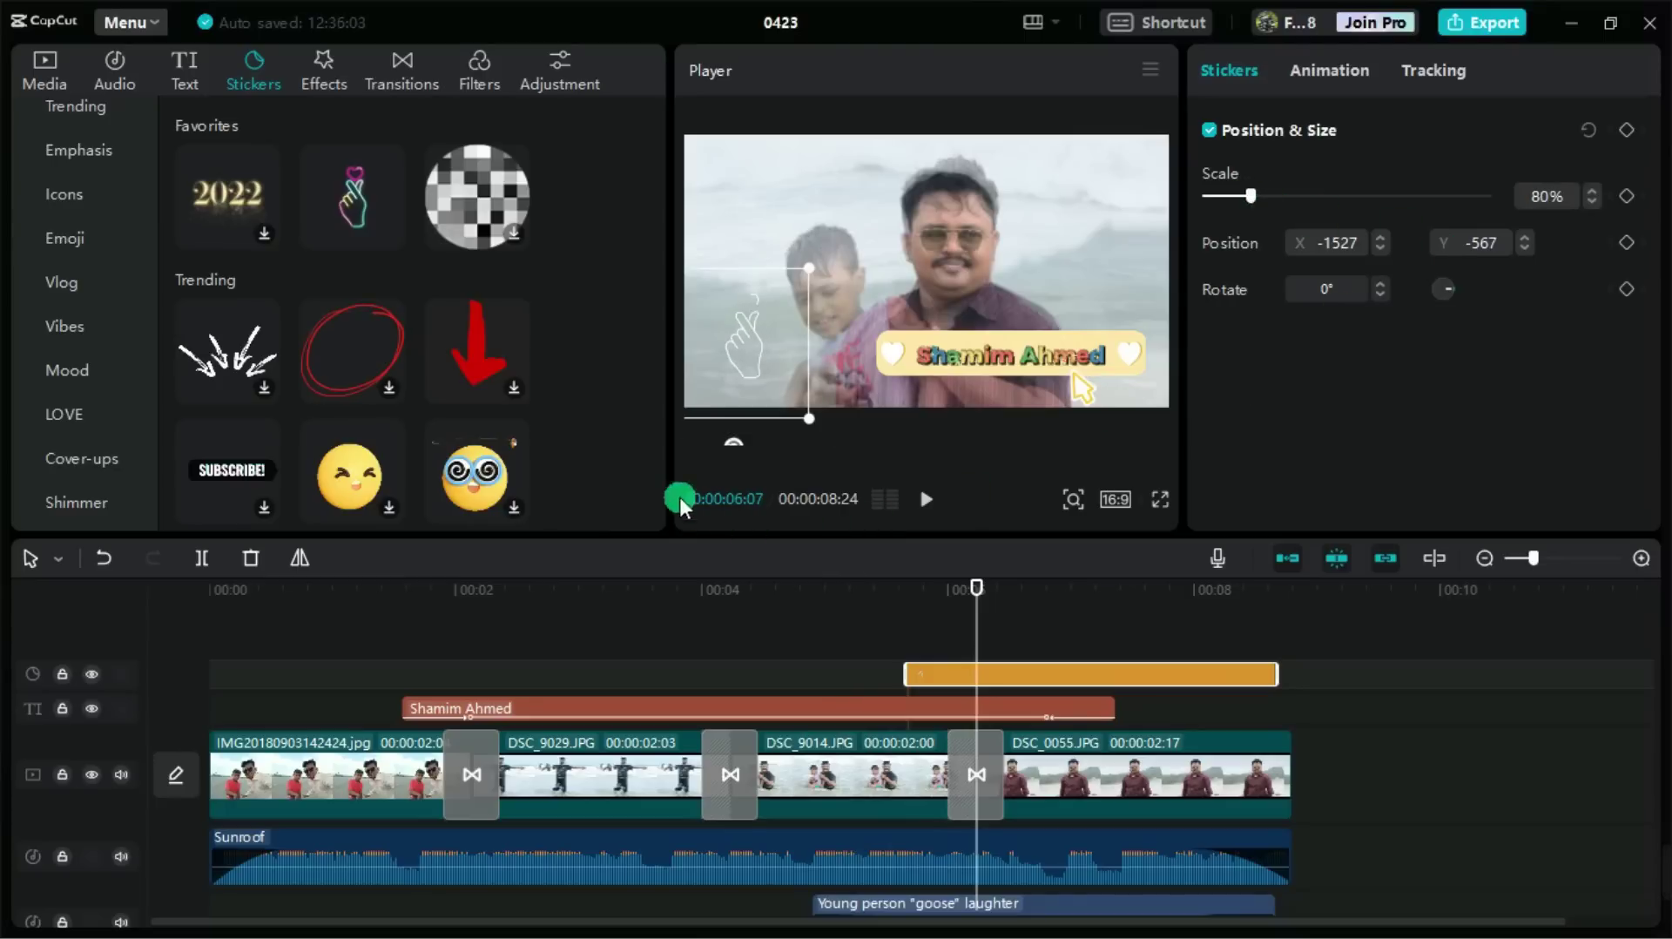
drag(746, 350, 755, 364)
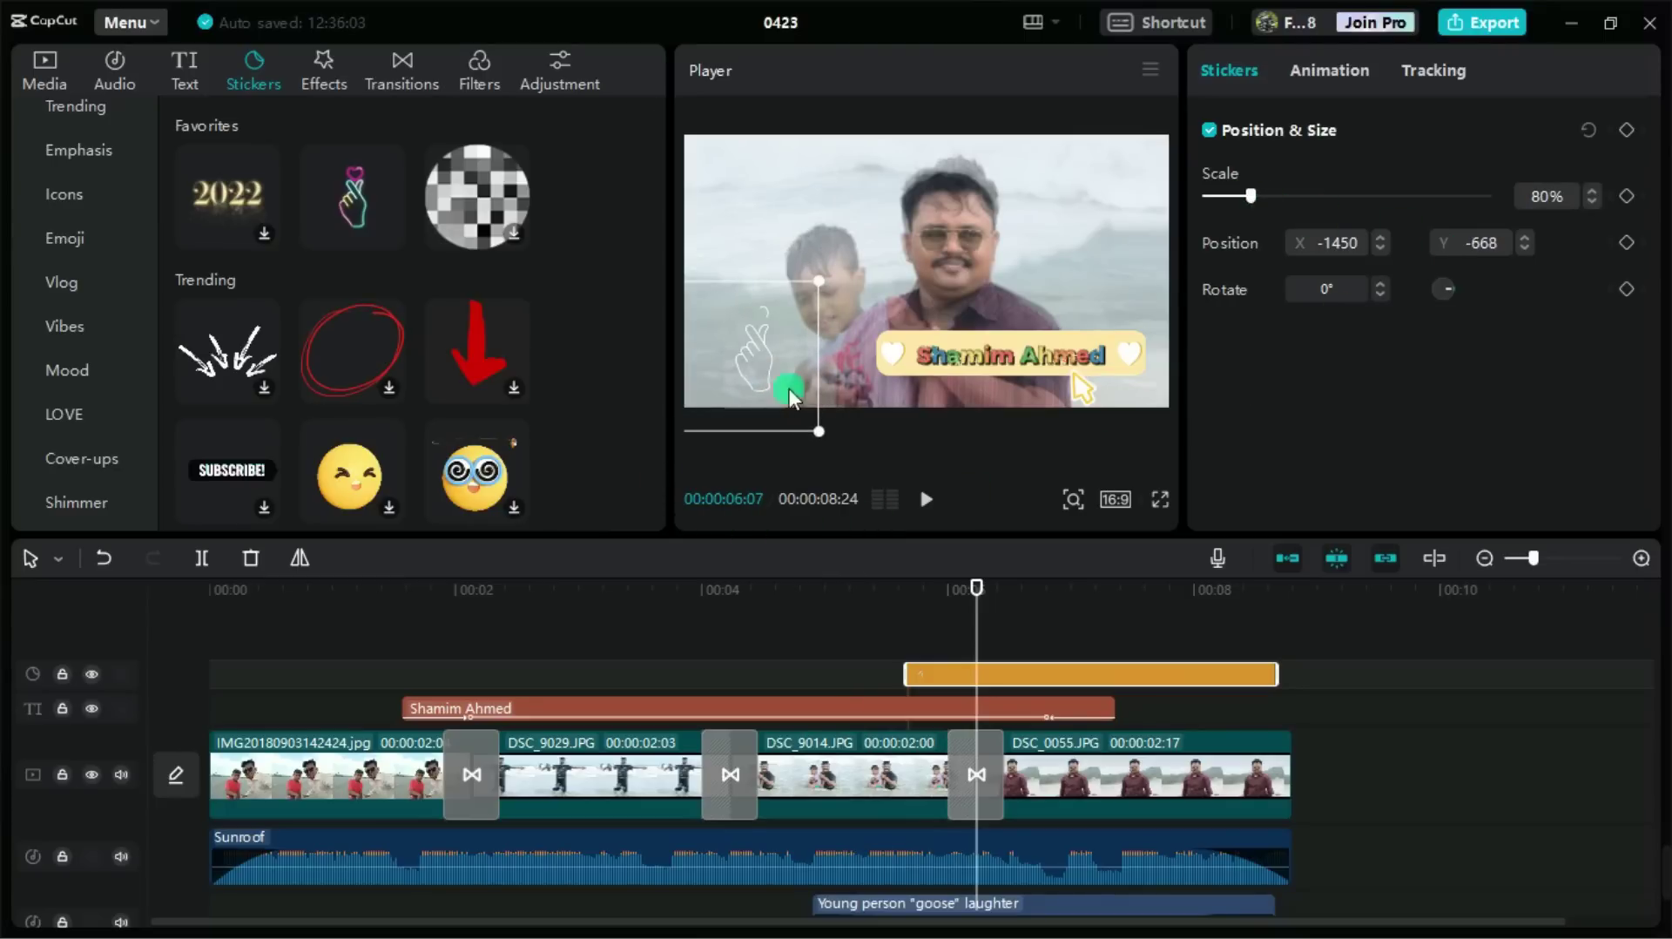
- Play back the sticker section to check it, then preview the pixelated mosaic sticker
drag(990, 598, 866, 589)
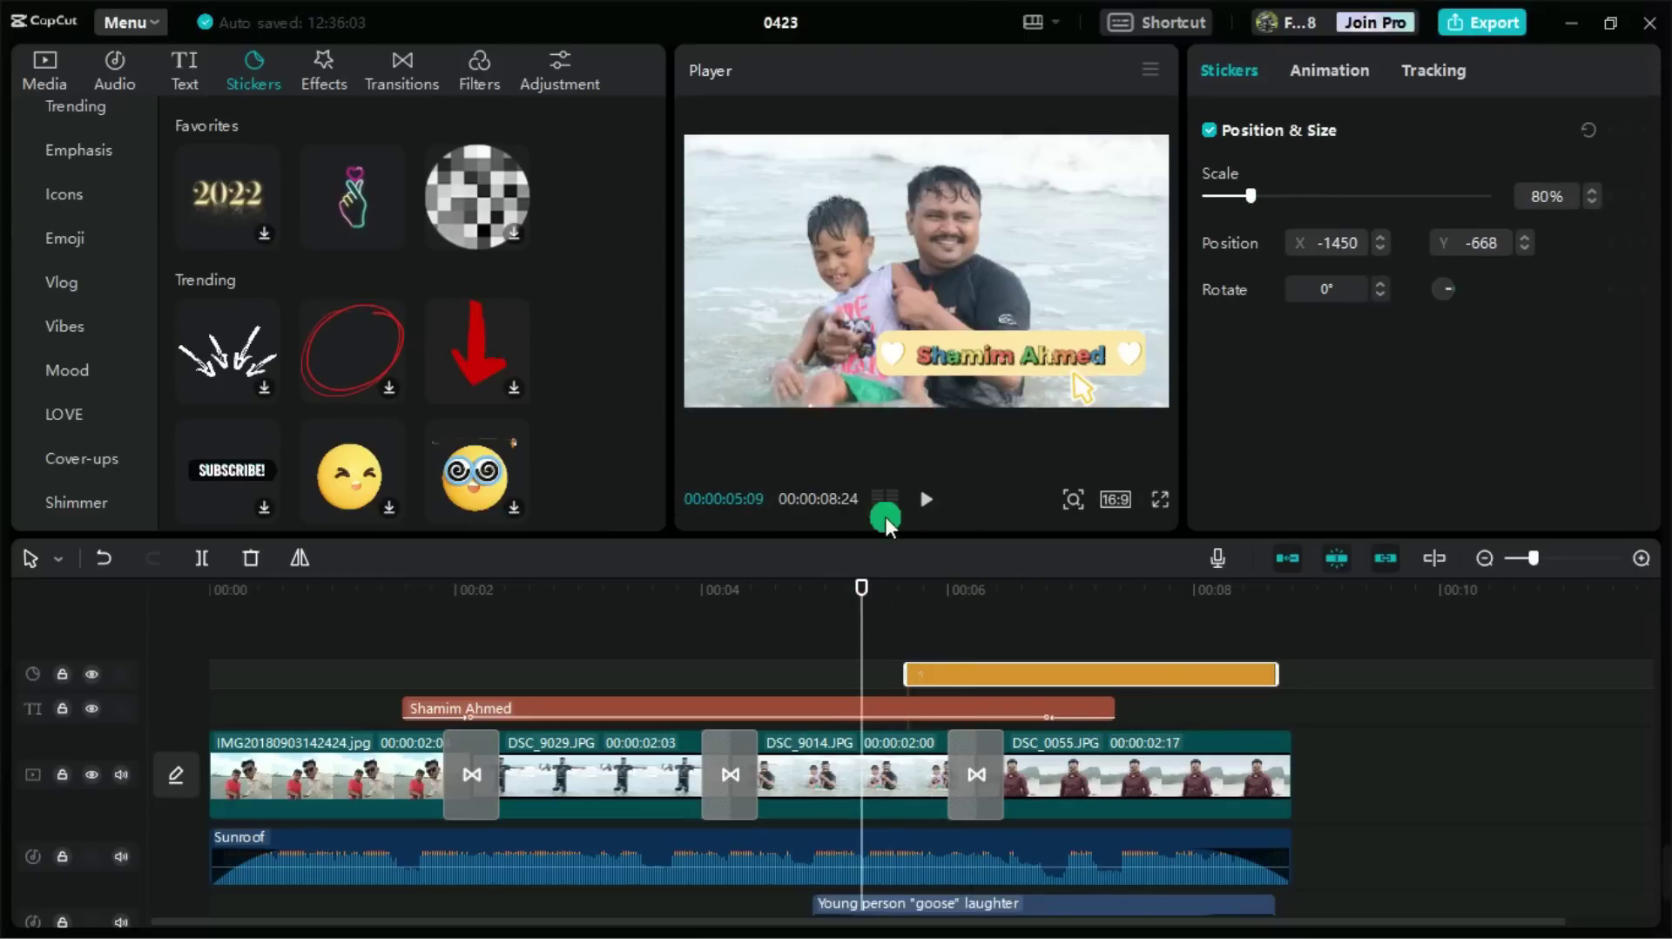
click(926, 499)
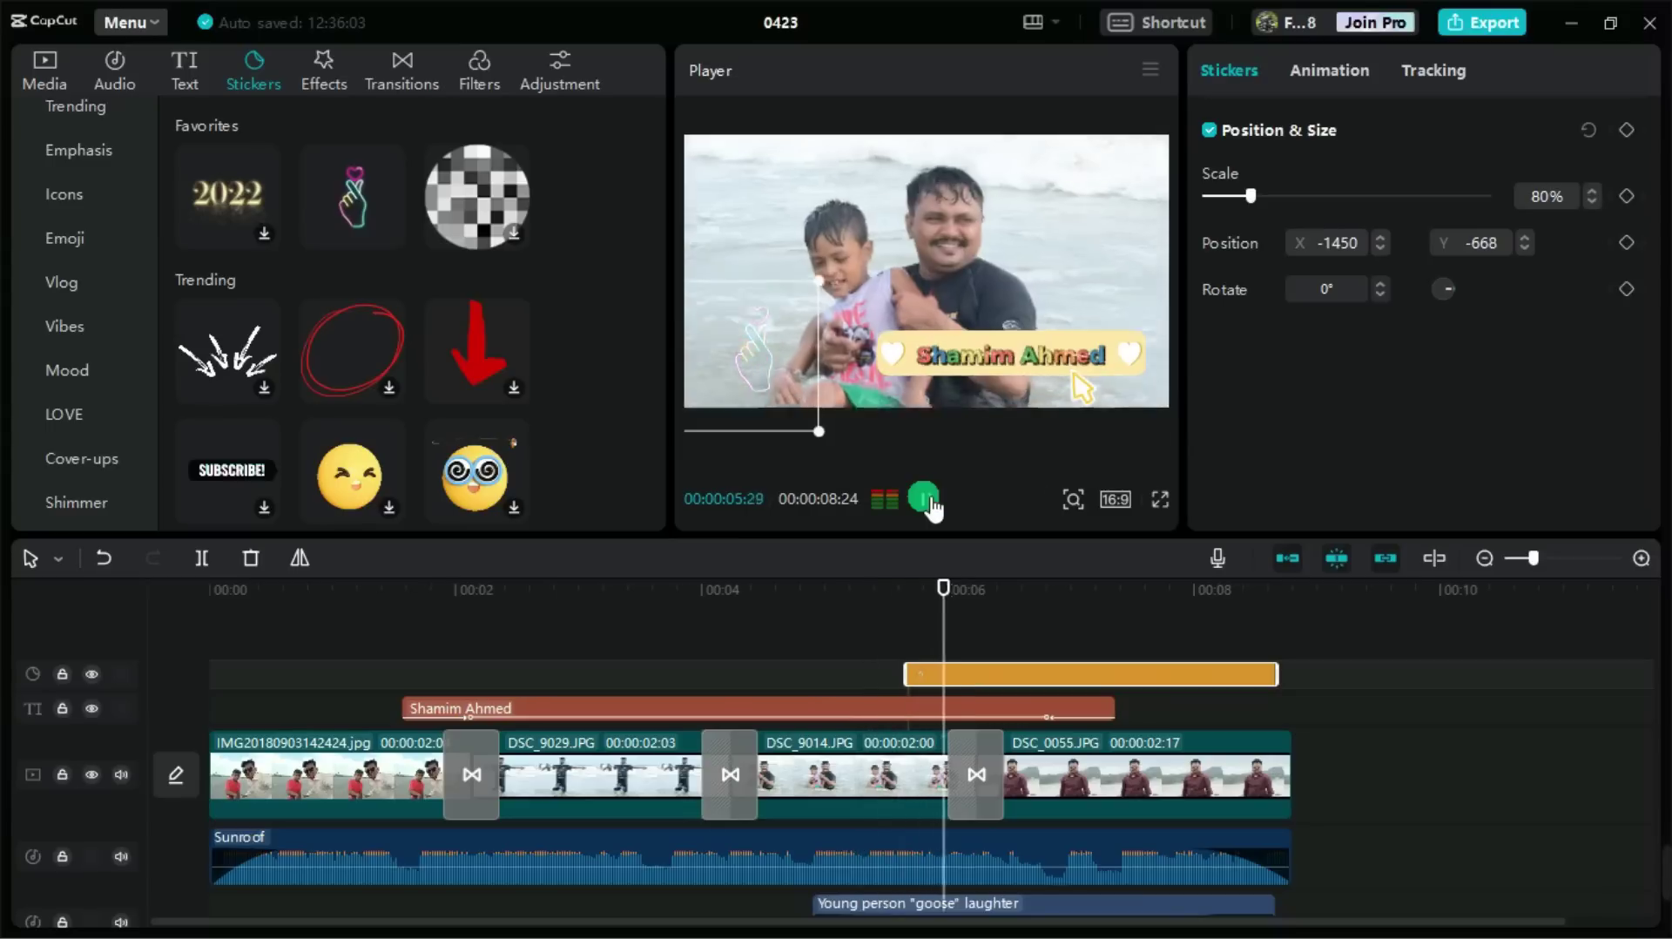
click(925, 499)
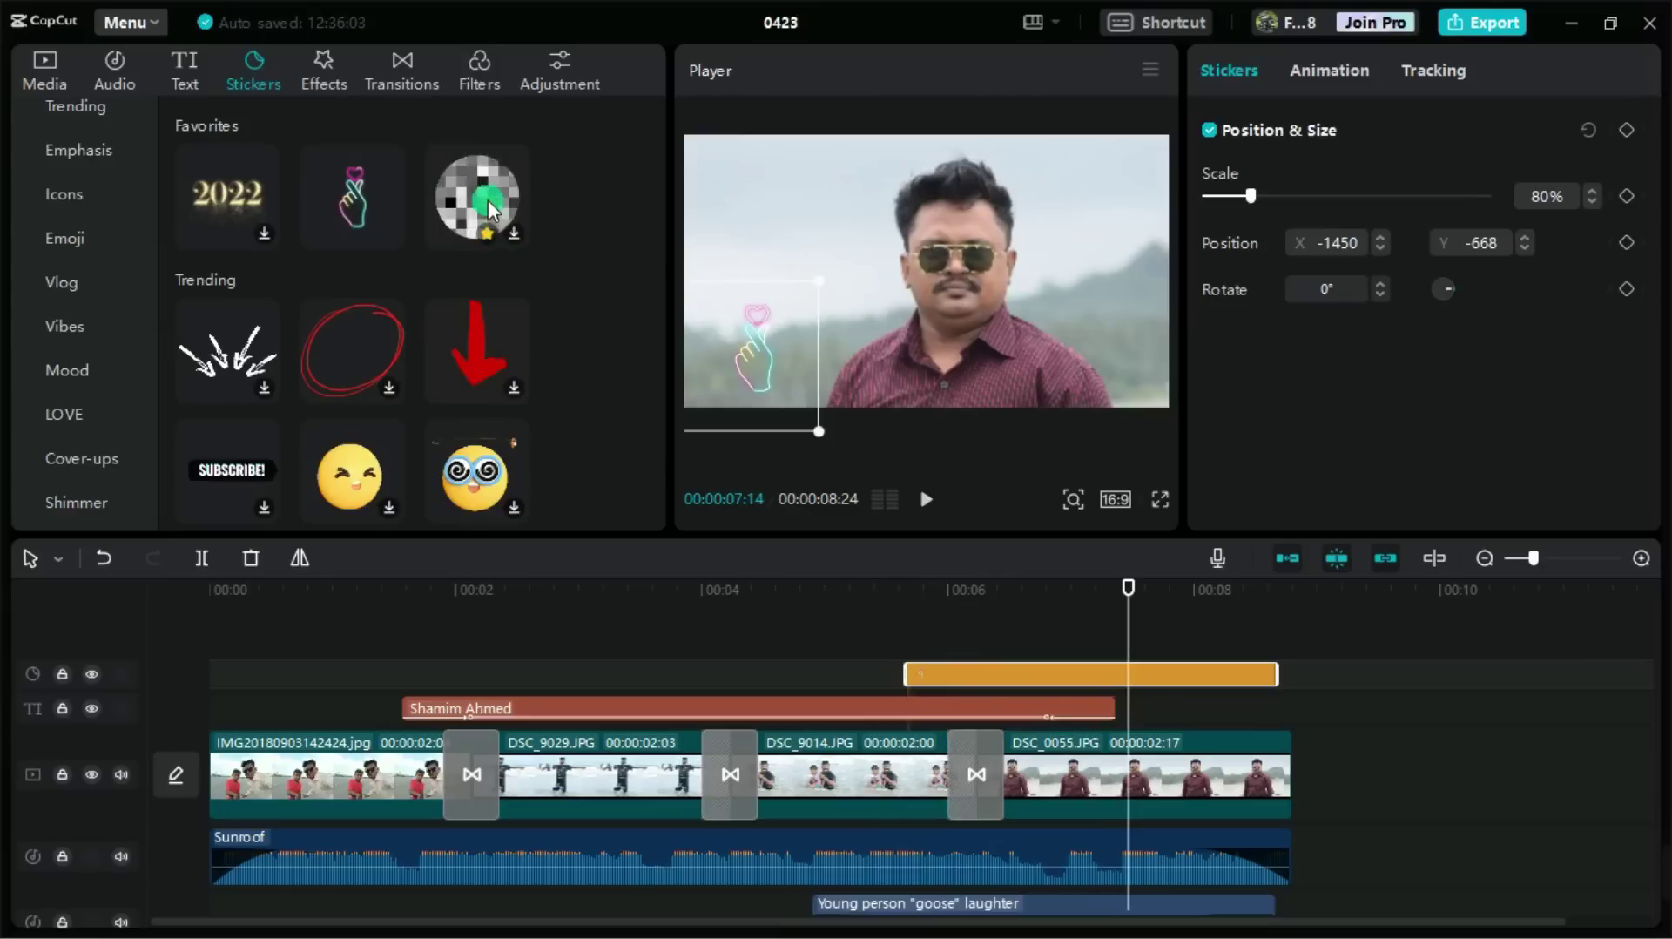
click(494, 177)
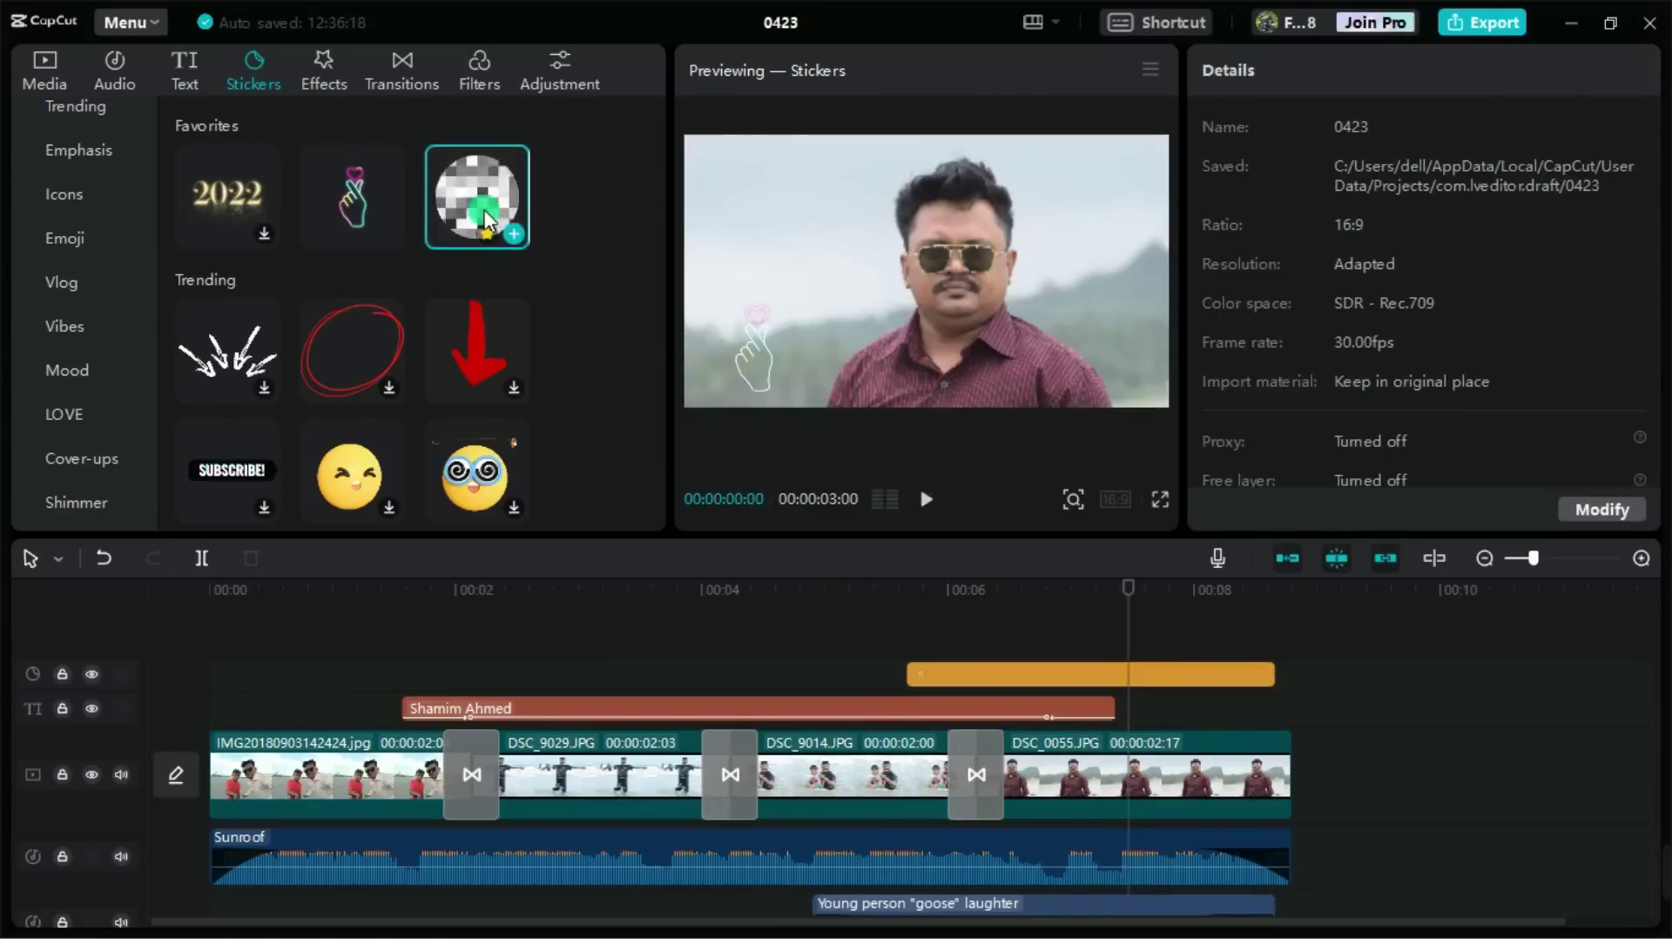
- Add the mosaic sticker and move its clip to start at about 2 seconds
click(510, 231)
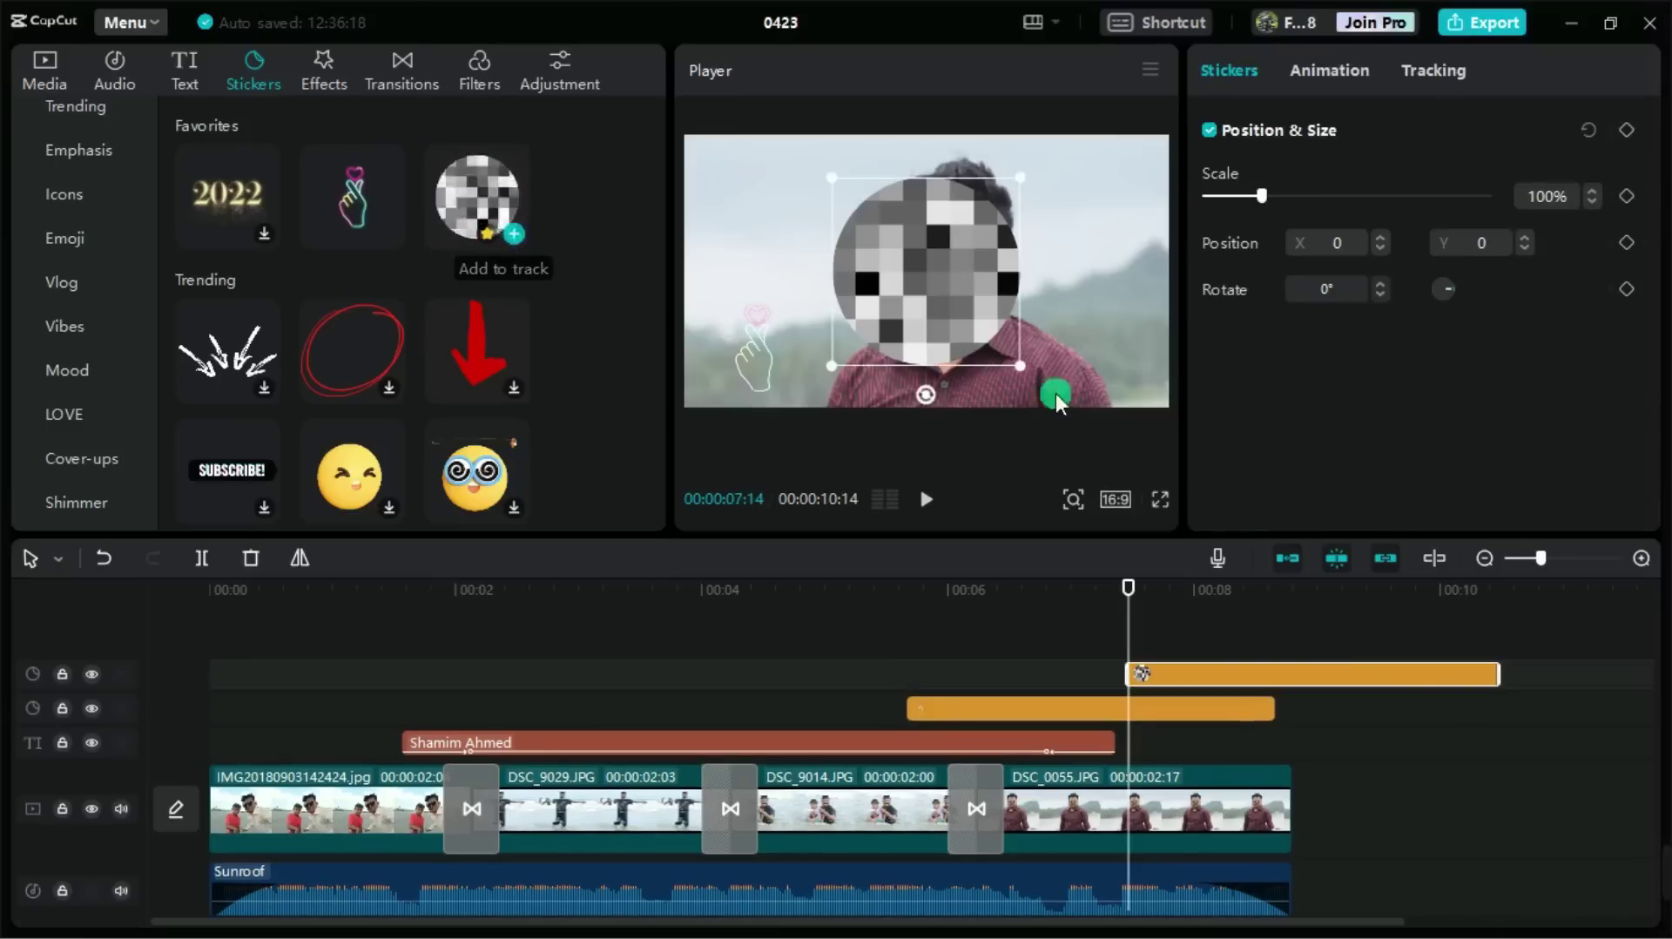
drag(1335, 677, 678, 674)
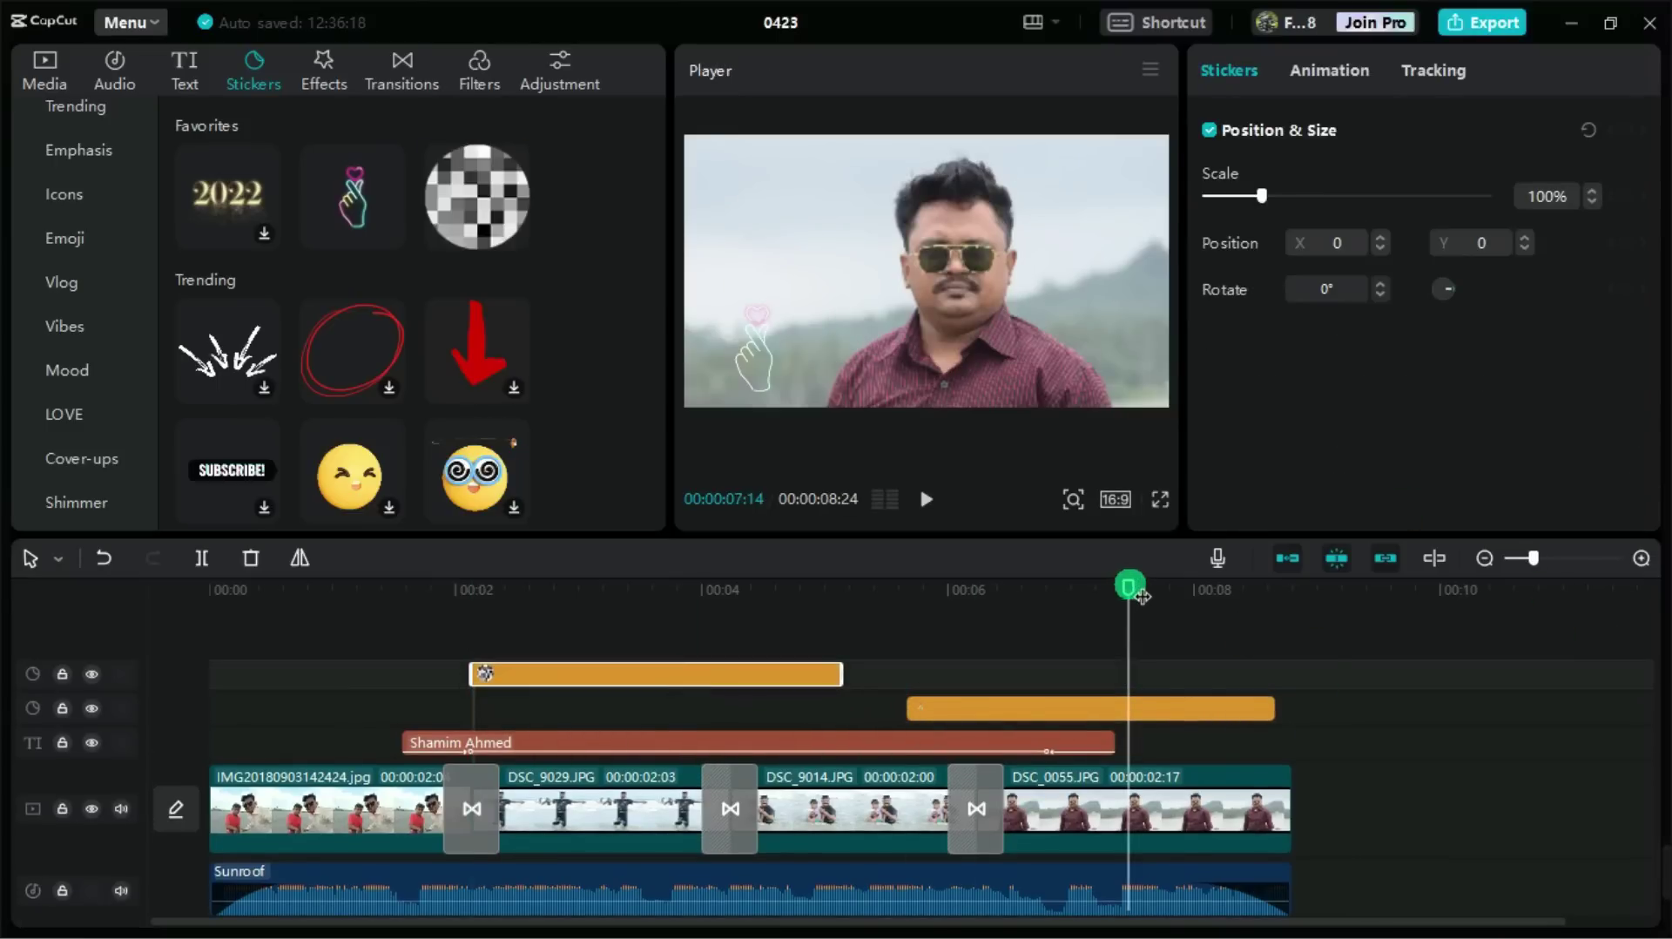
drag(1128, 589, 1115, 588)
mouse_move(688, 592)
mouse_down()
mouse_move(666, 622)
mouse_move(661, 609)
mouse_up()
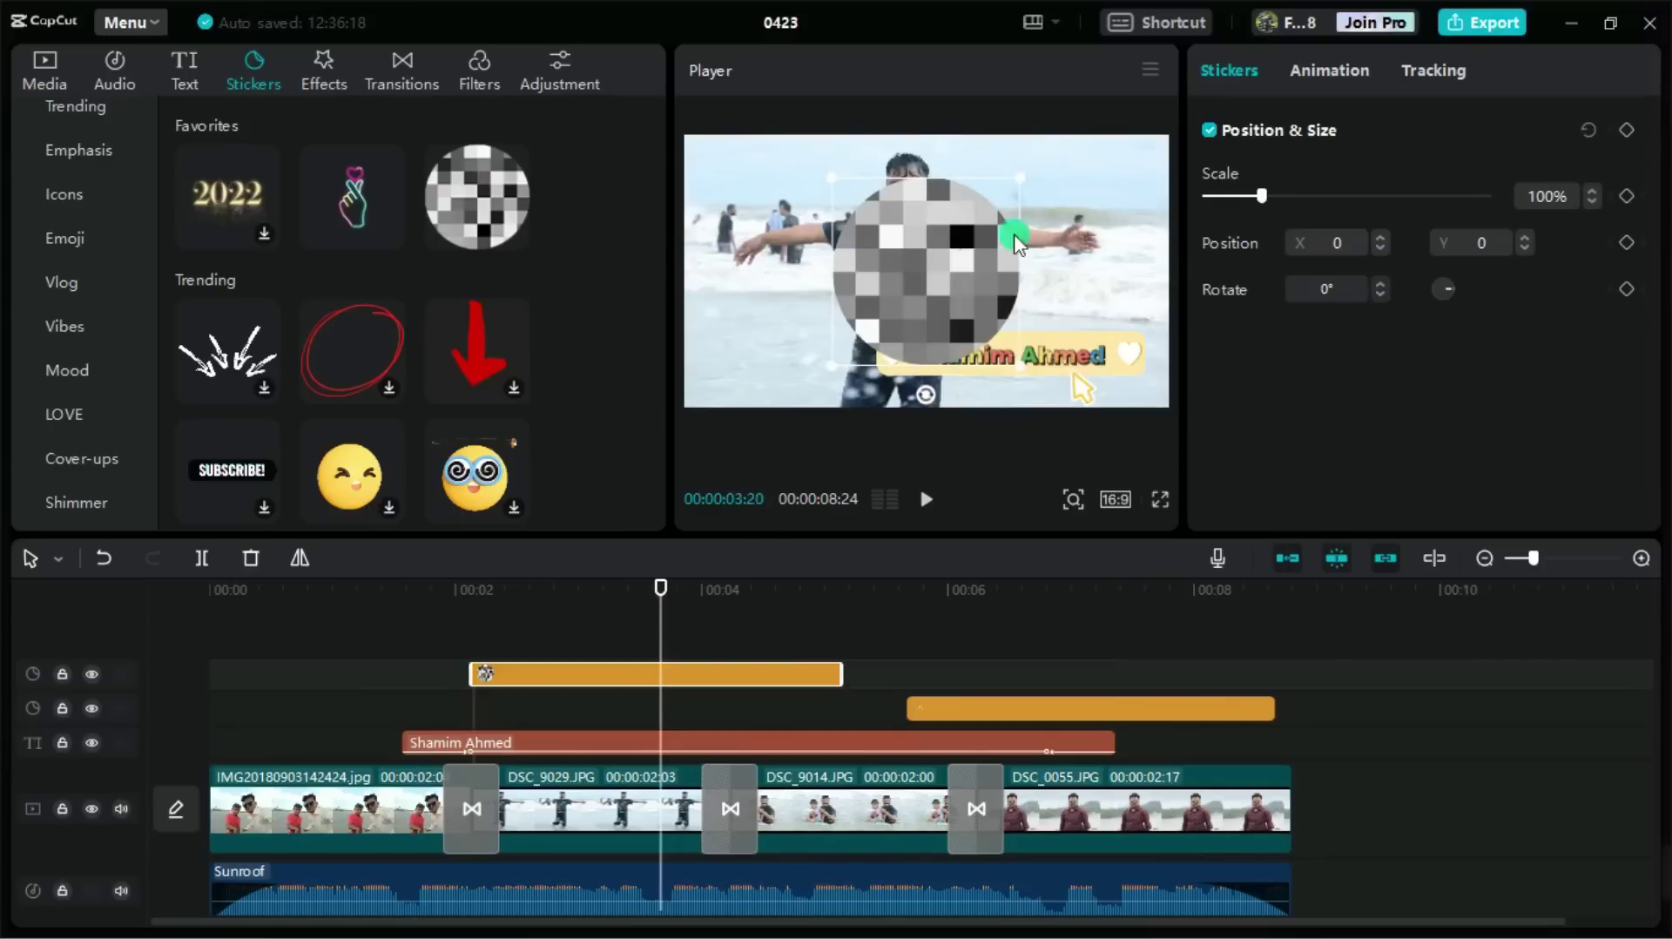
- Scale the mosaic sticker to 51% and place it near the frame's top right
drag(896, 284, 969, 264)
drag(1251, 194, 1235, 194)
drag(1015, 235, 1117, 237)
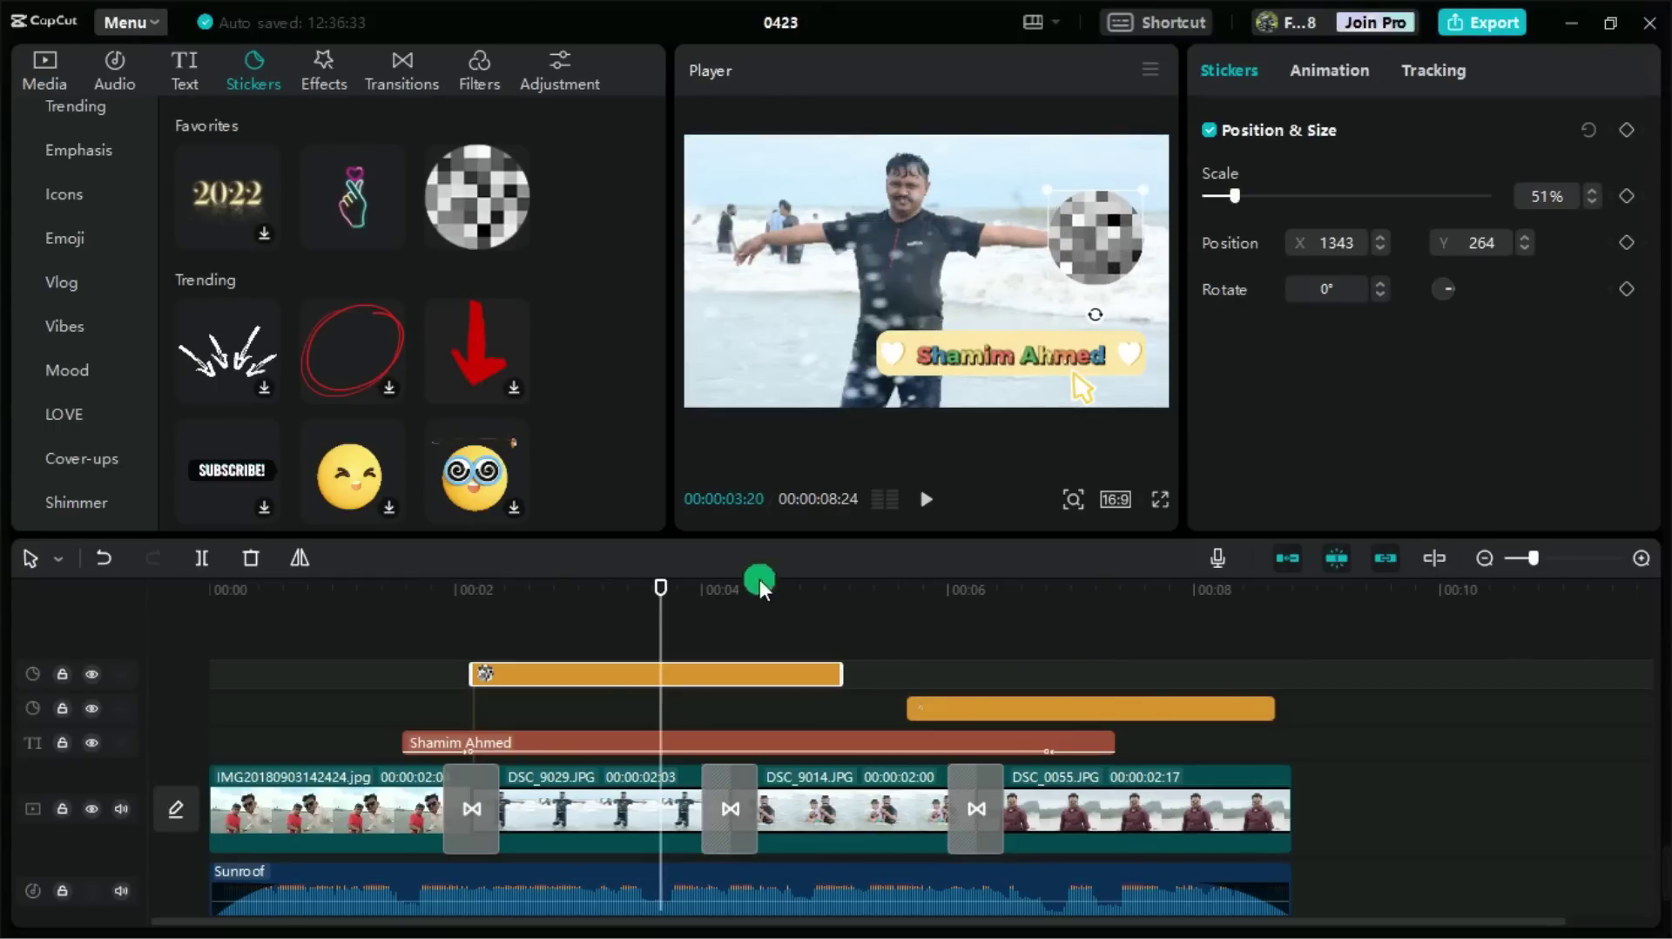
- Shorten the mosaic sticker clip from its end to about 3.5 seconds
click(754, 658)
drag(659, 586, 451, 577)
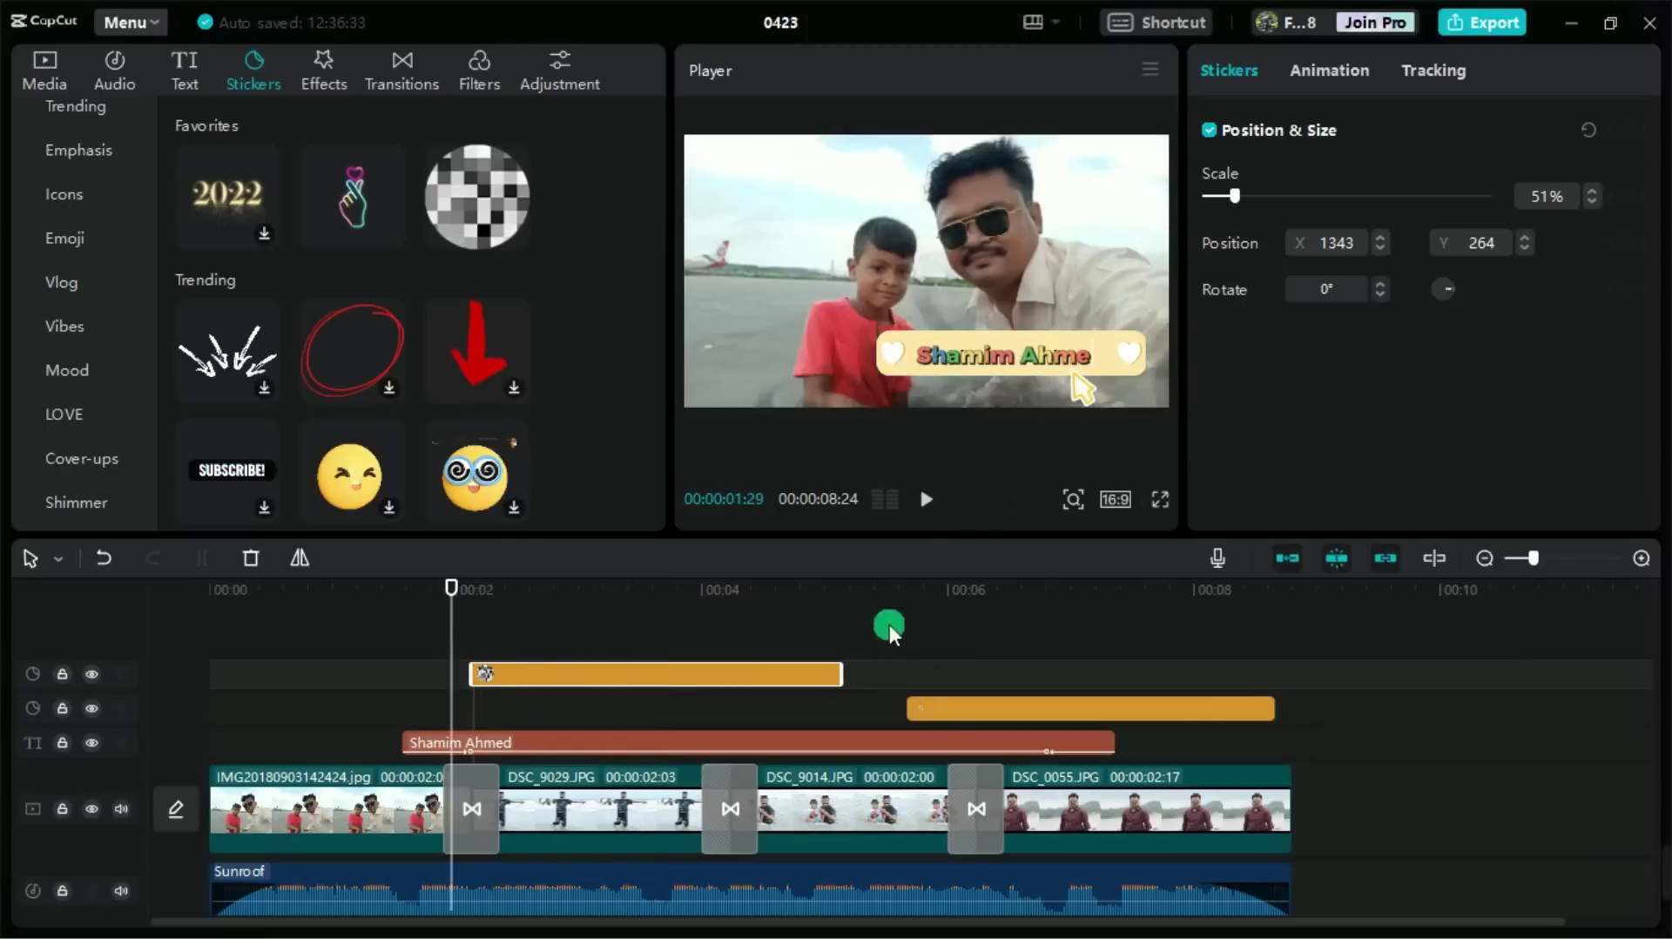
mouse_move(856, 696)
mouse_down()
mouse_move(691, 688)
mouse_move(1167, 688)
mouse_move(799, 713)
mouse_move(654, 684)
mouse_up()
click(546, 686)
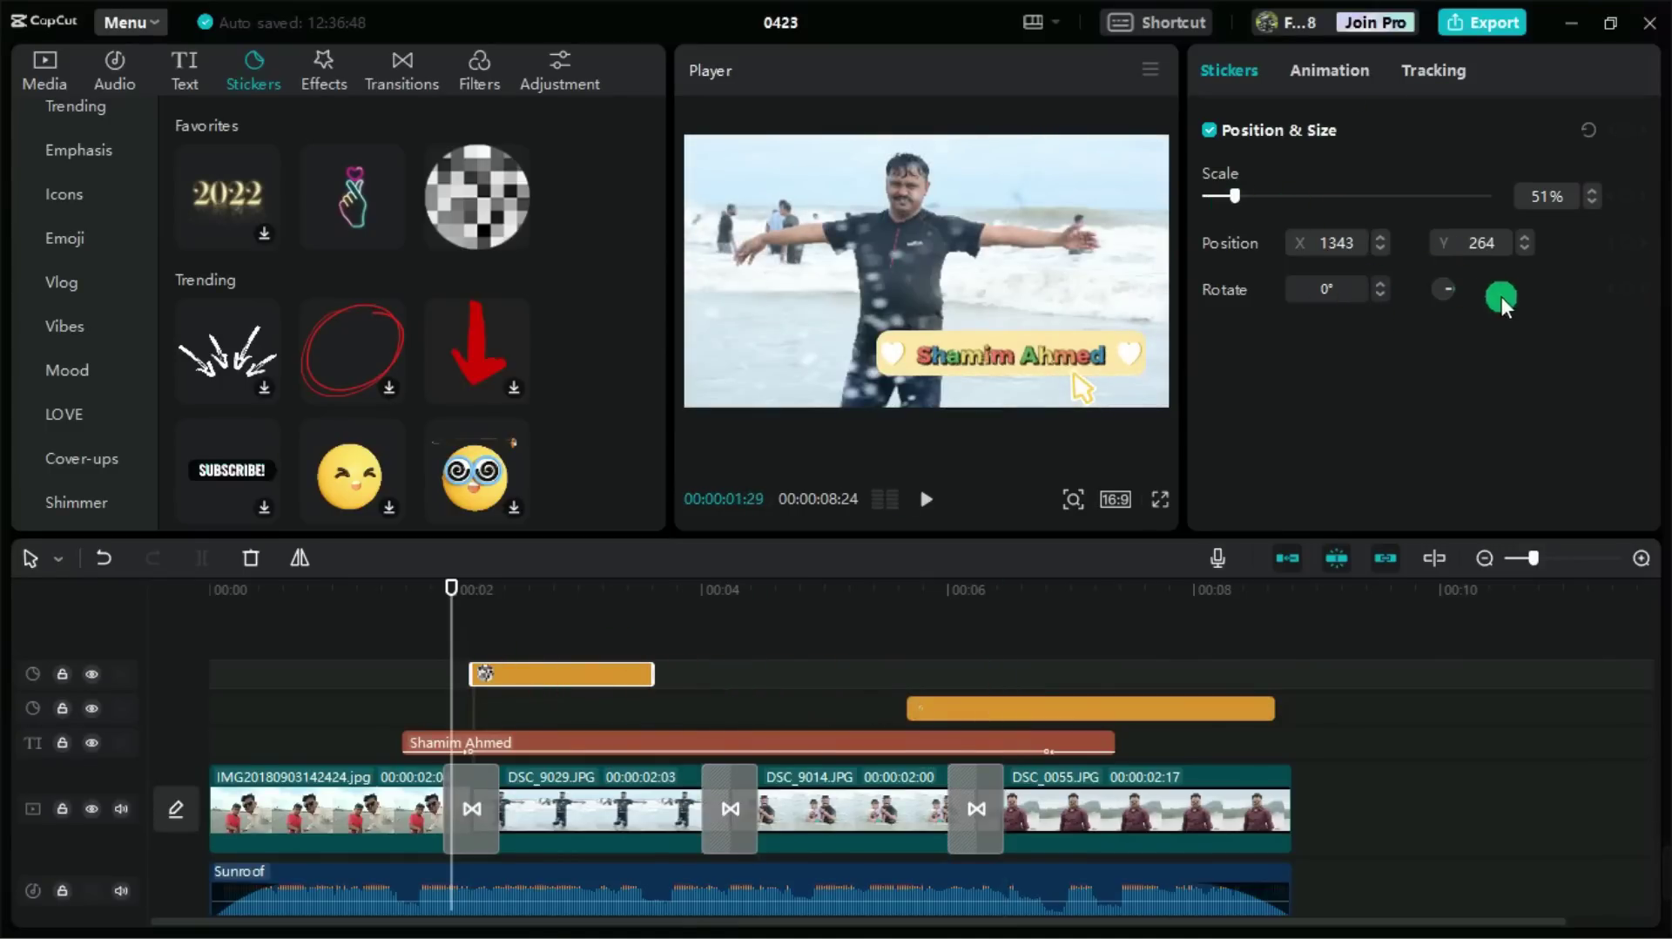
- Rotate the mosaic sticker to 82° and scrub to check it
drag(1457, 279, 1445, 298)
click(571, 562)
drag(459, 593, 521, 590)
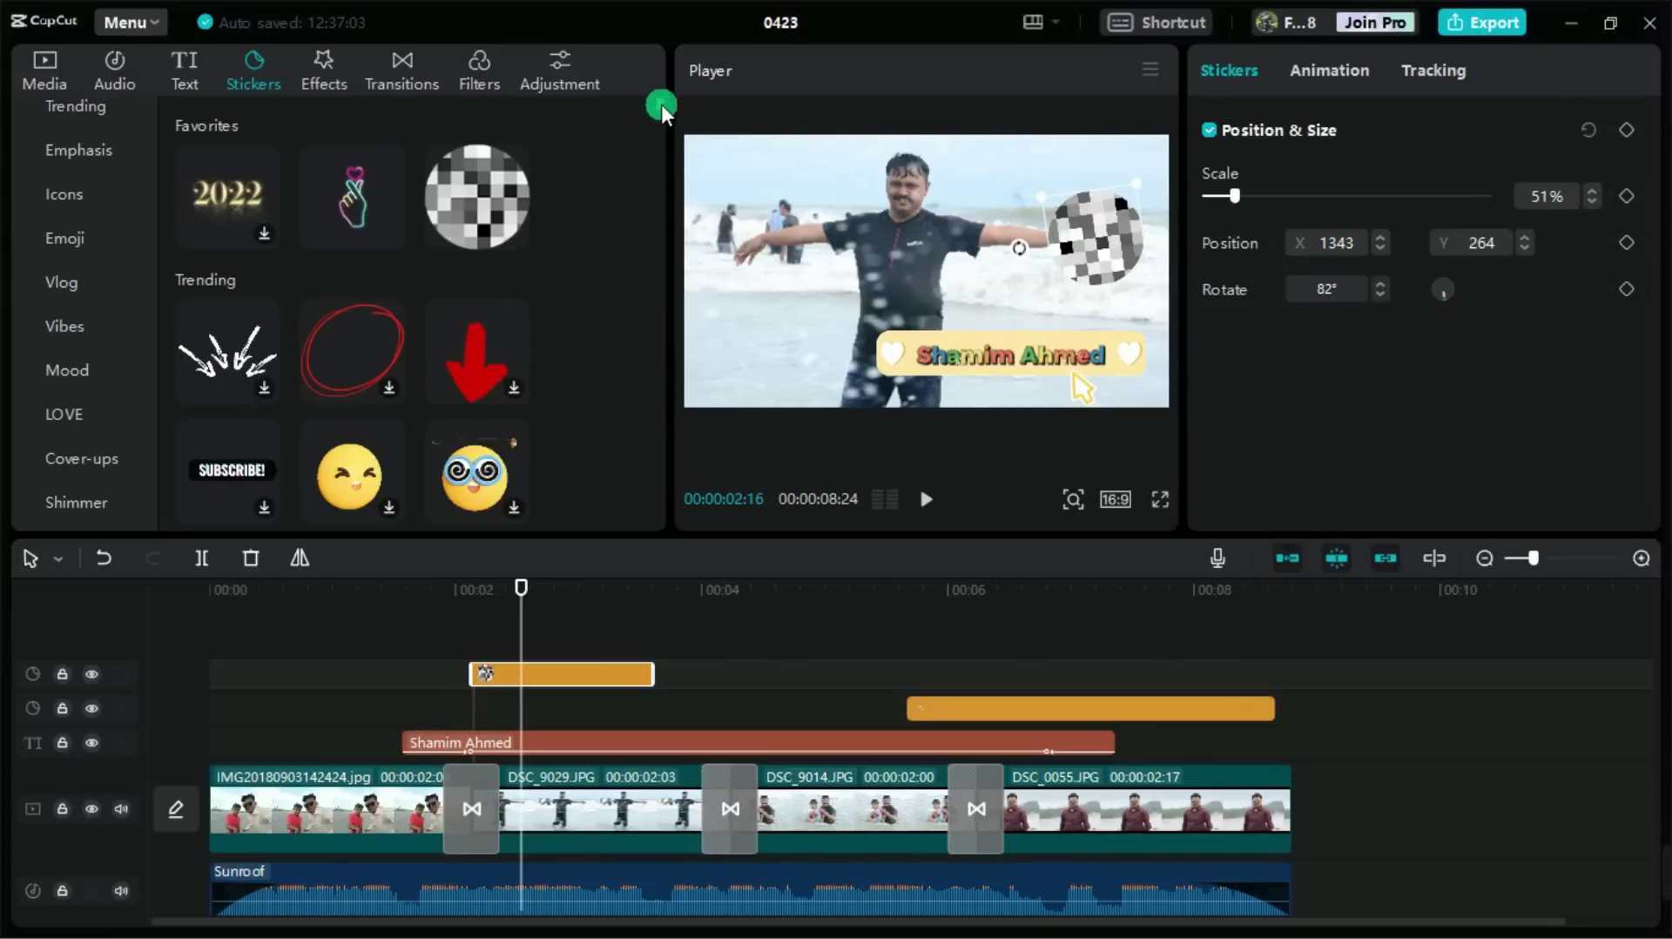
click(76, 201)
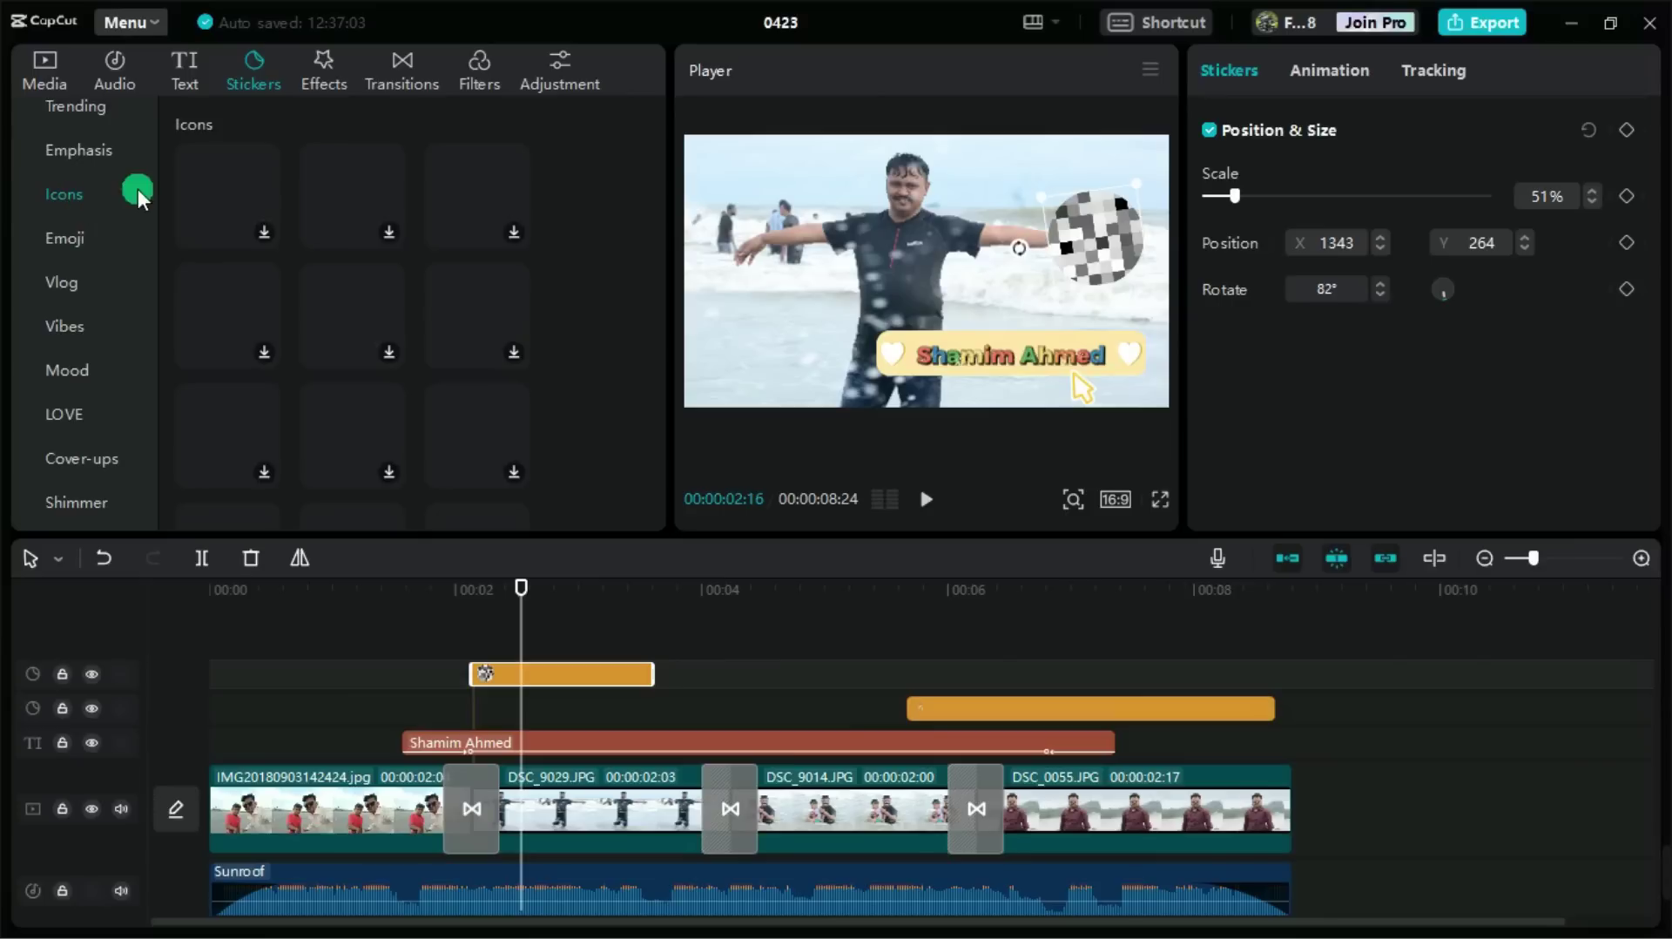
click(90, 151)
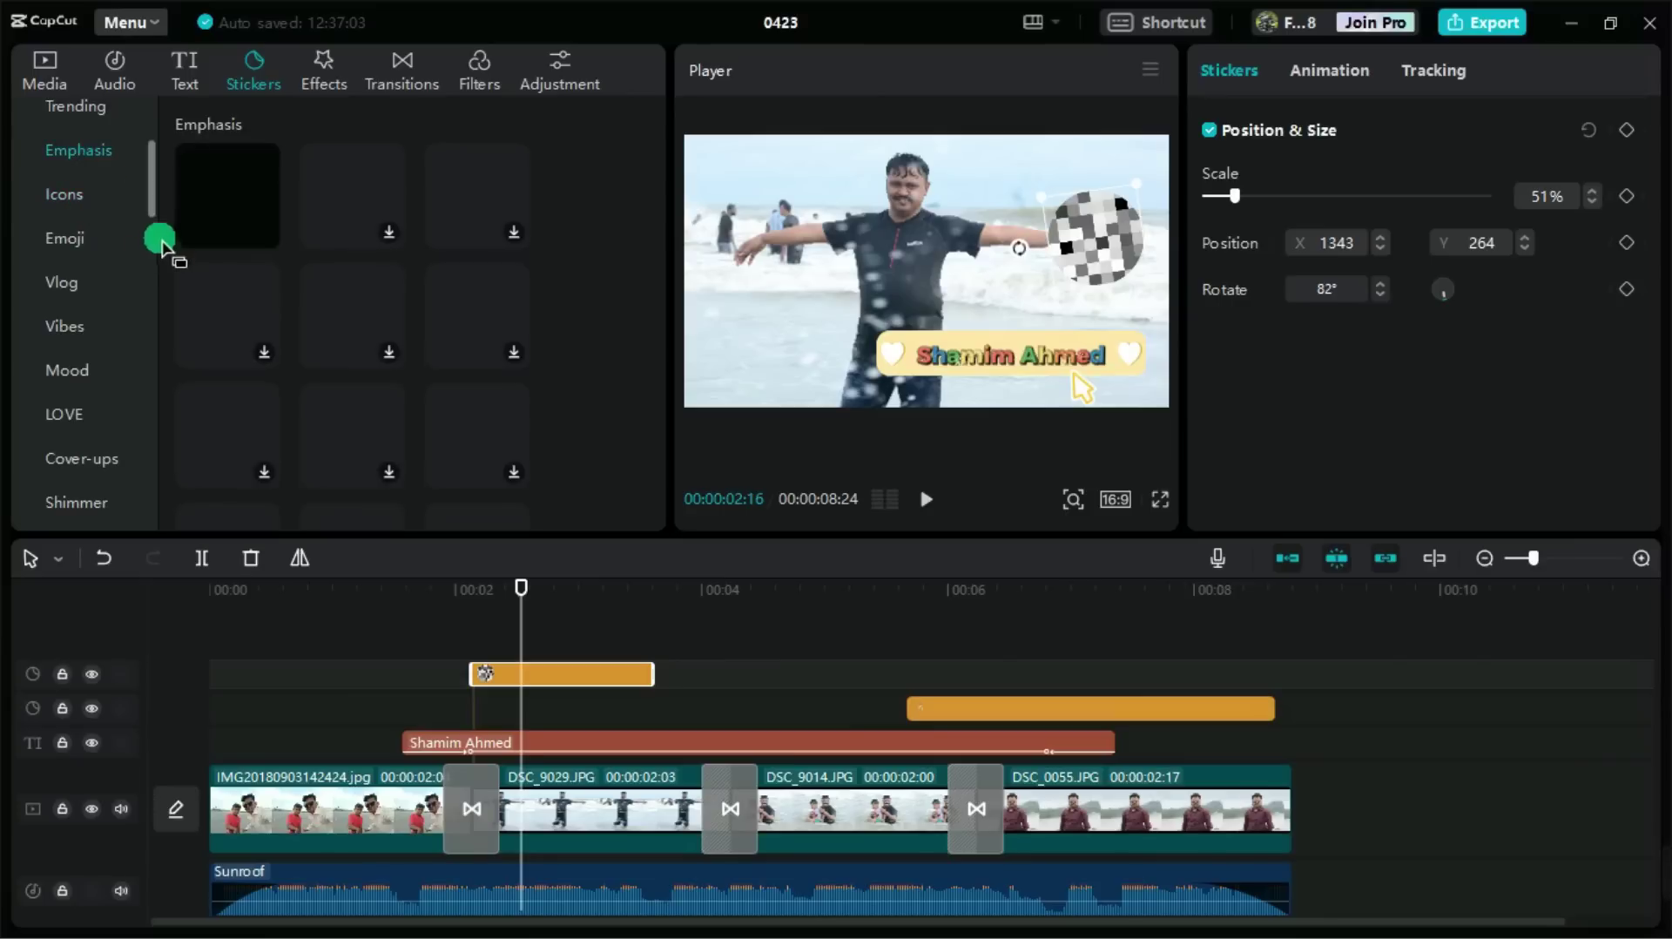
scroll(144, 196, down, 2)
scroll(148, 195, up, 2)
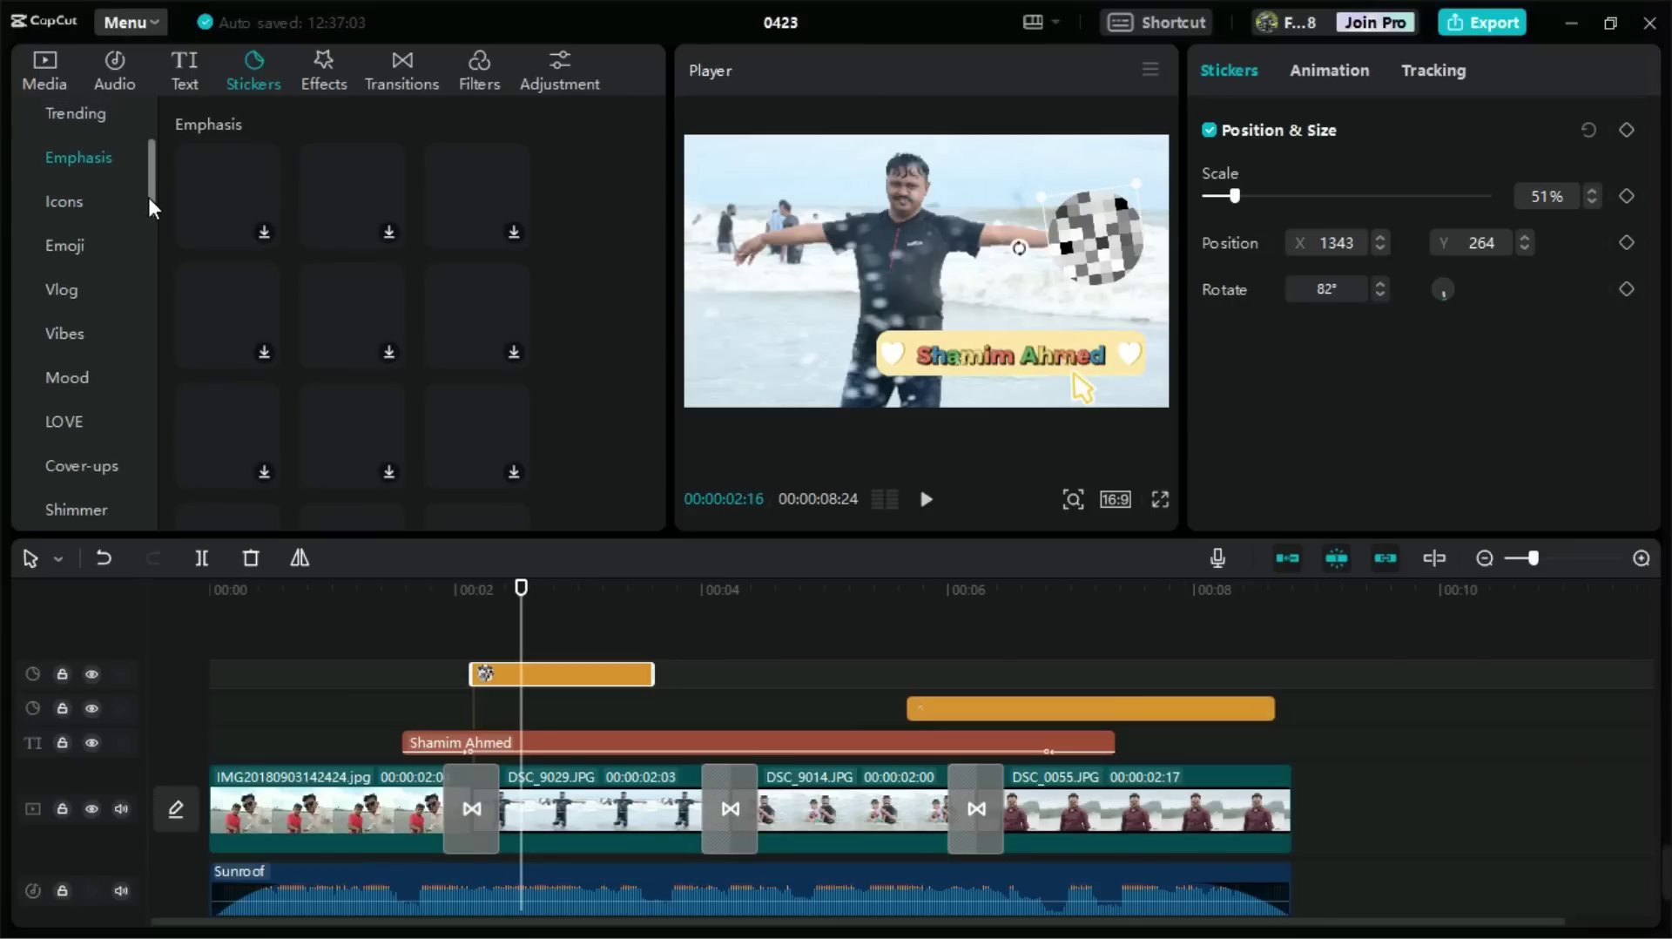
scroll(153, 180, up, 3)
click(180, 111)
mouse_move(142, 153)
mouse_down()
mouse_move(148, 141)
mouse_move(168, 269)
mouse_move(161, 514)
mouse_move(120, 138)
mouse_up()
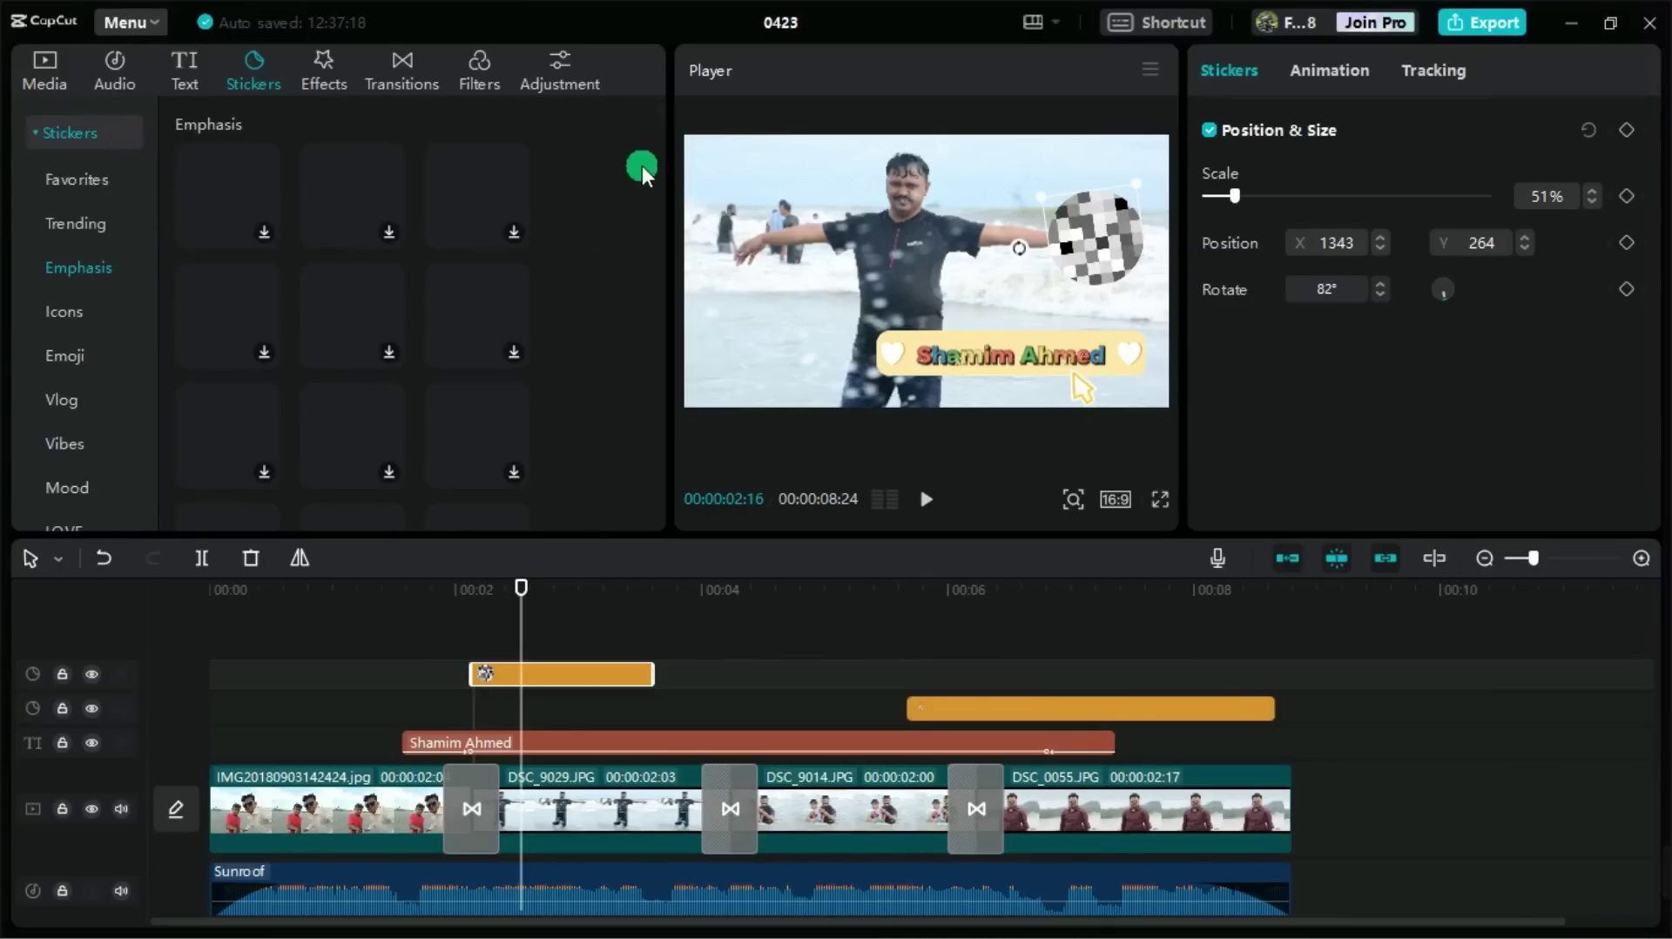
drag(661, 117, 652, 263)
scroll(651, 263, up, 10)
drag(651, 393, 660, 51)
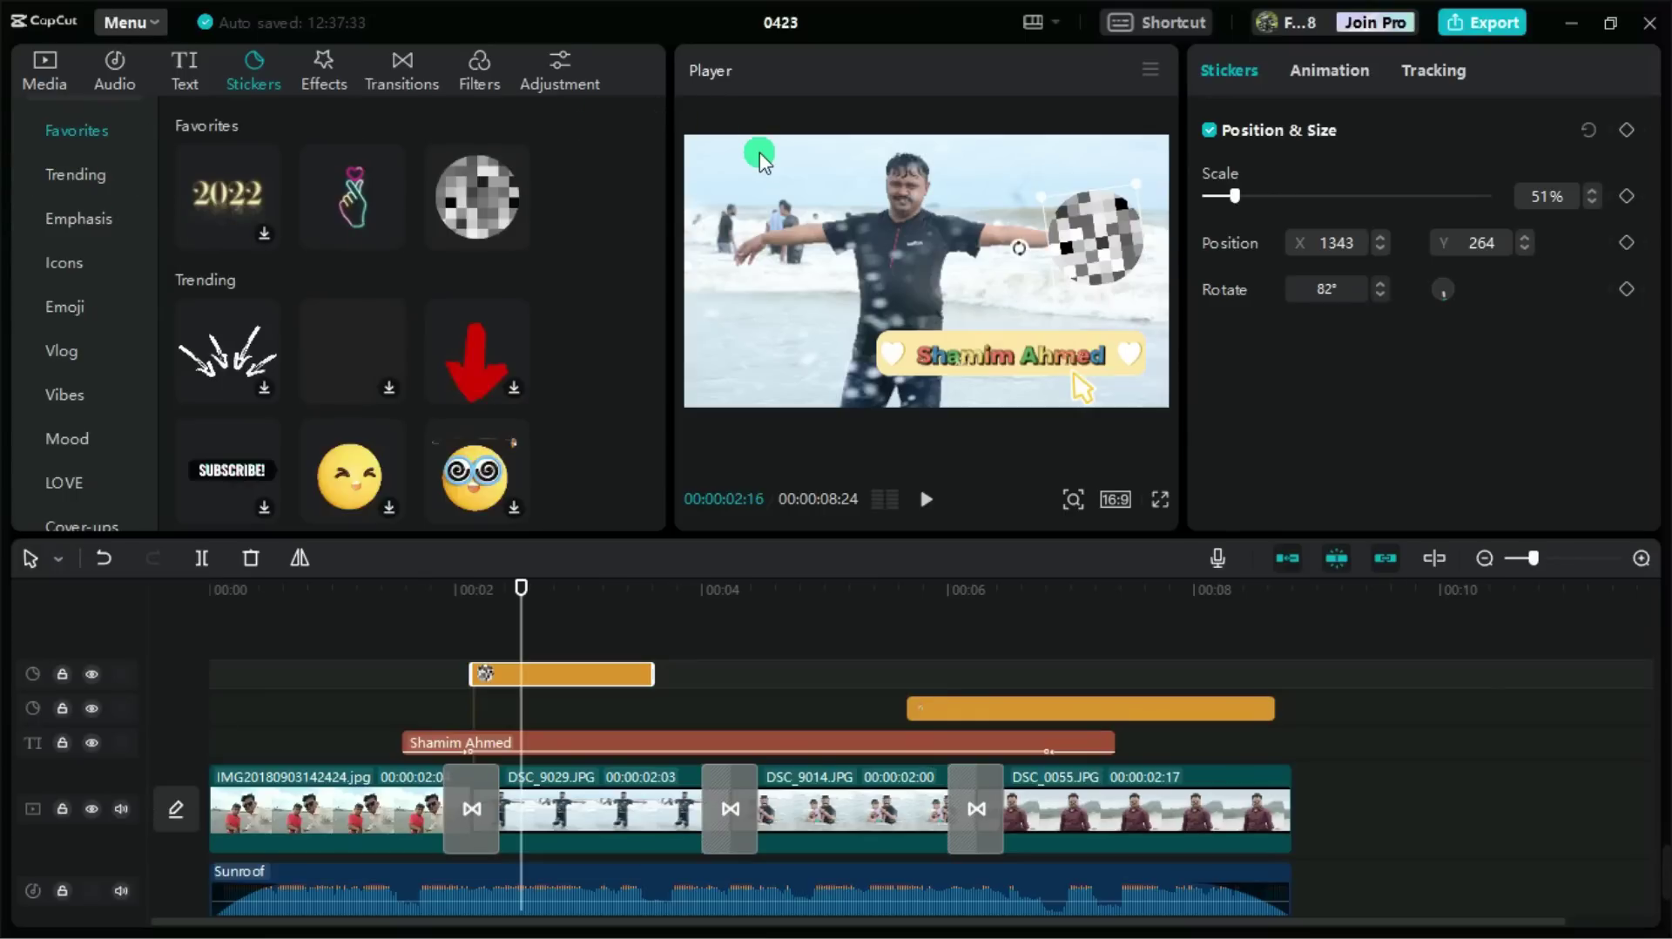
click(598, 661)
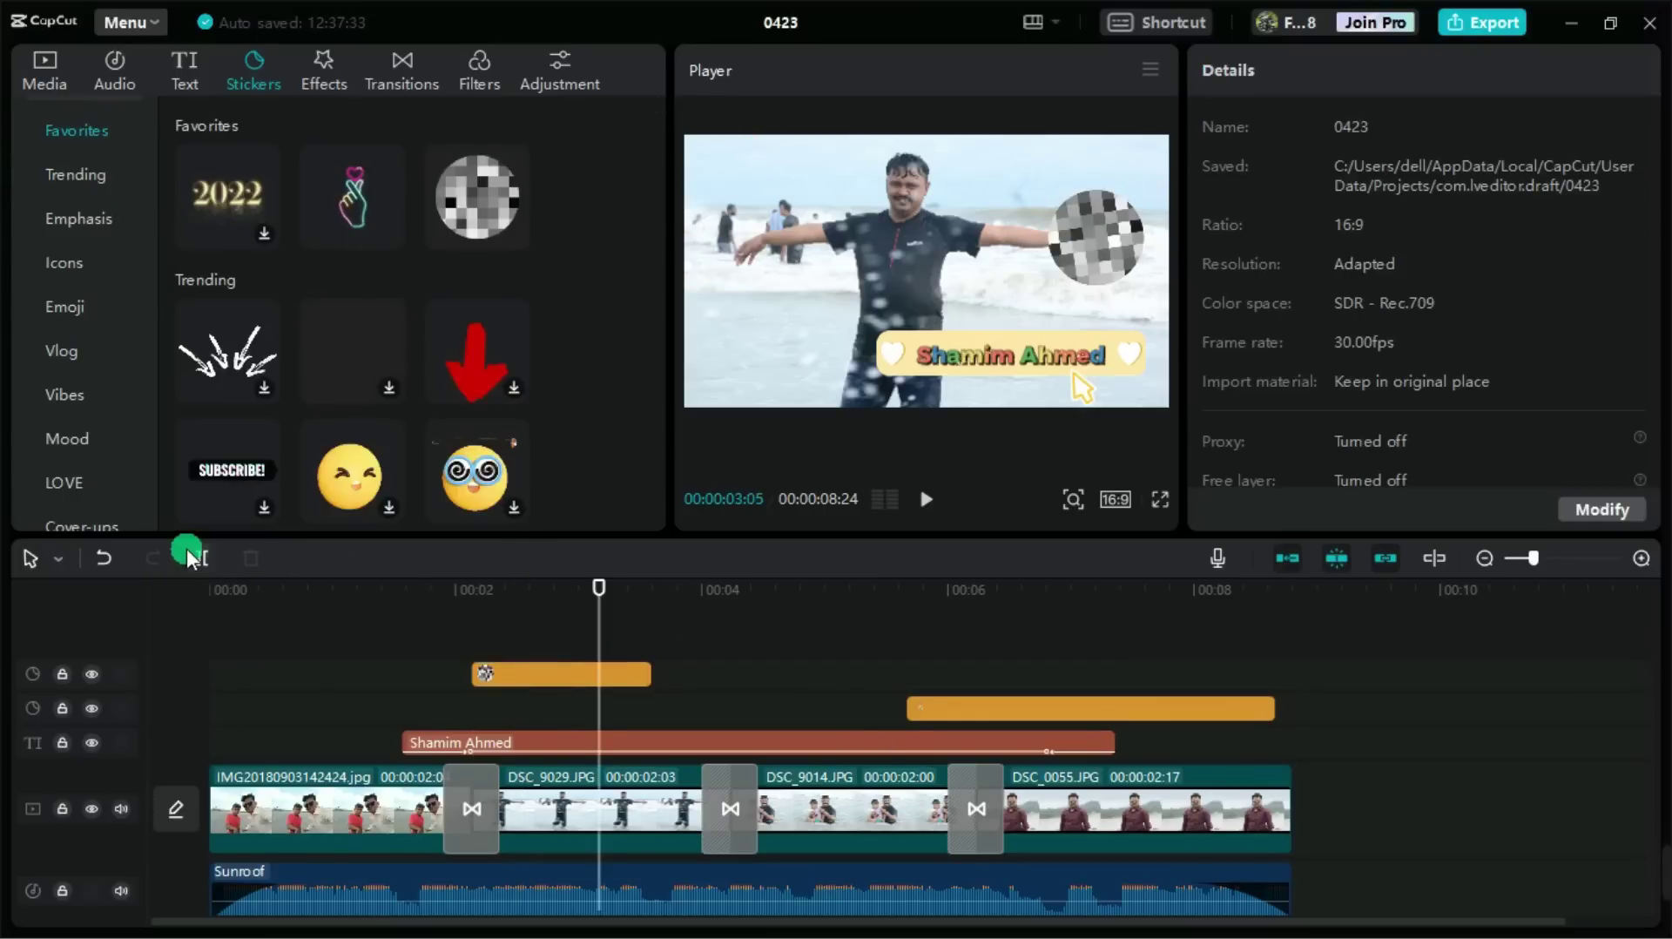
click(527, 676)
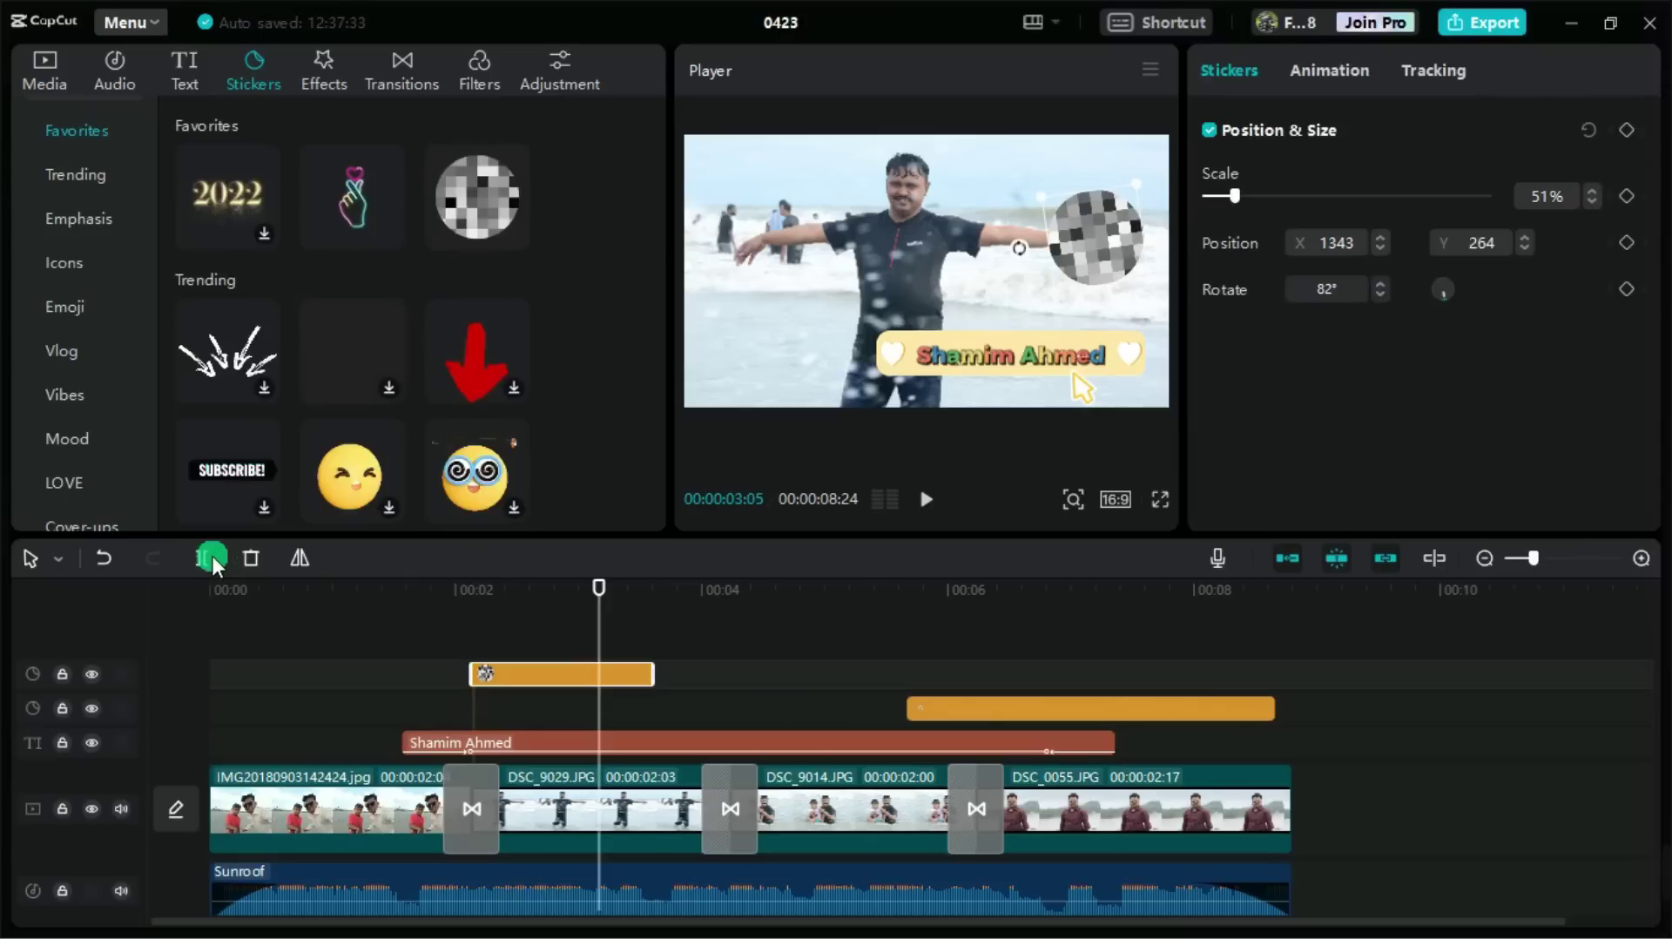
- Delete the mosaic sticker clip, then glance at the Effects and Stickers libraries
click(248, 562)
click(854, 634)
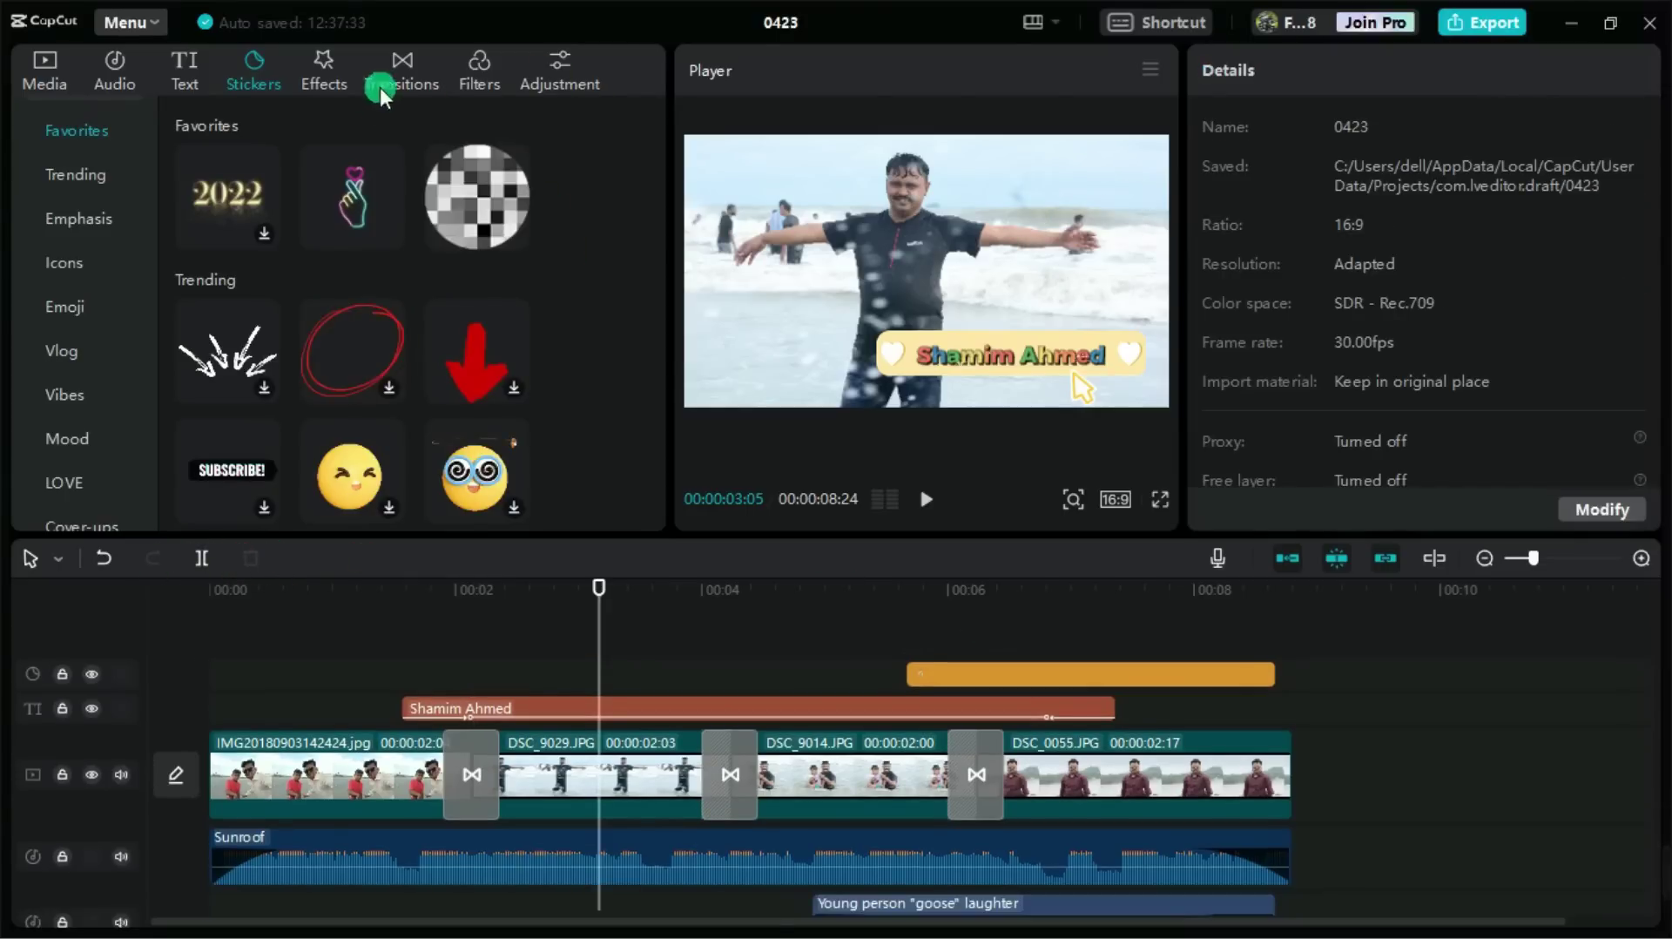
click(331, 79)
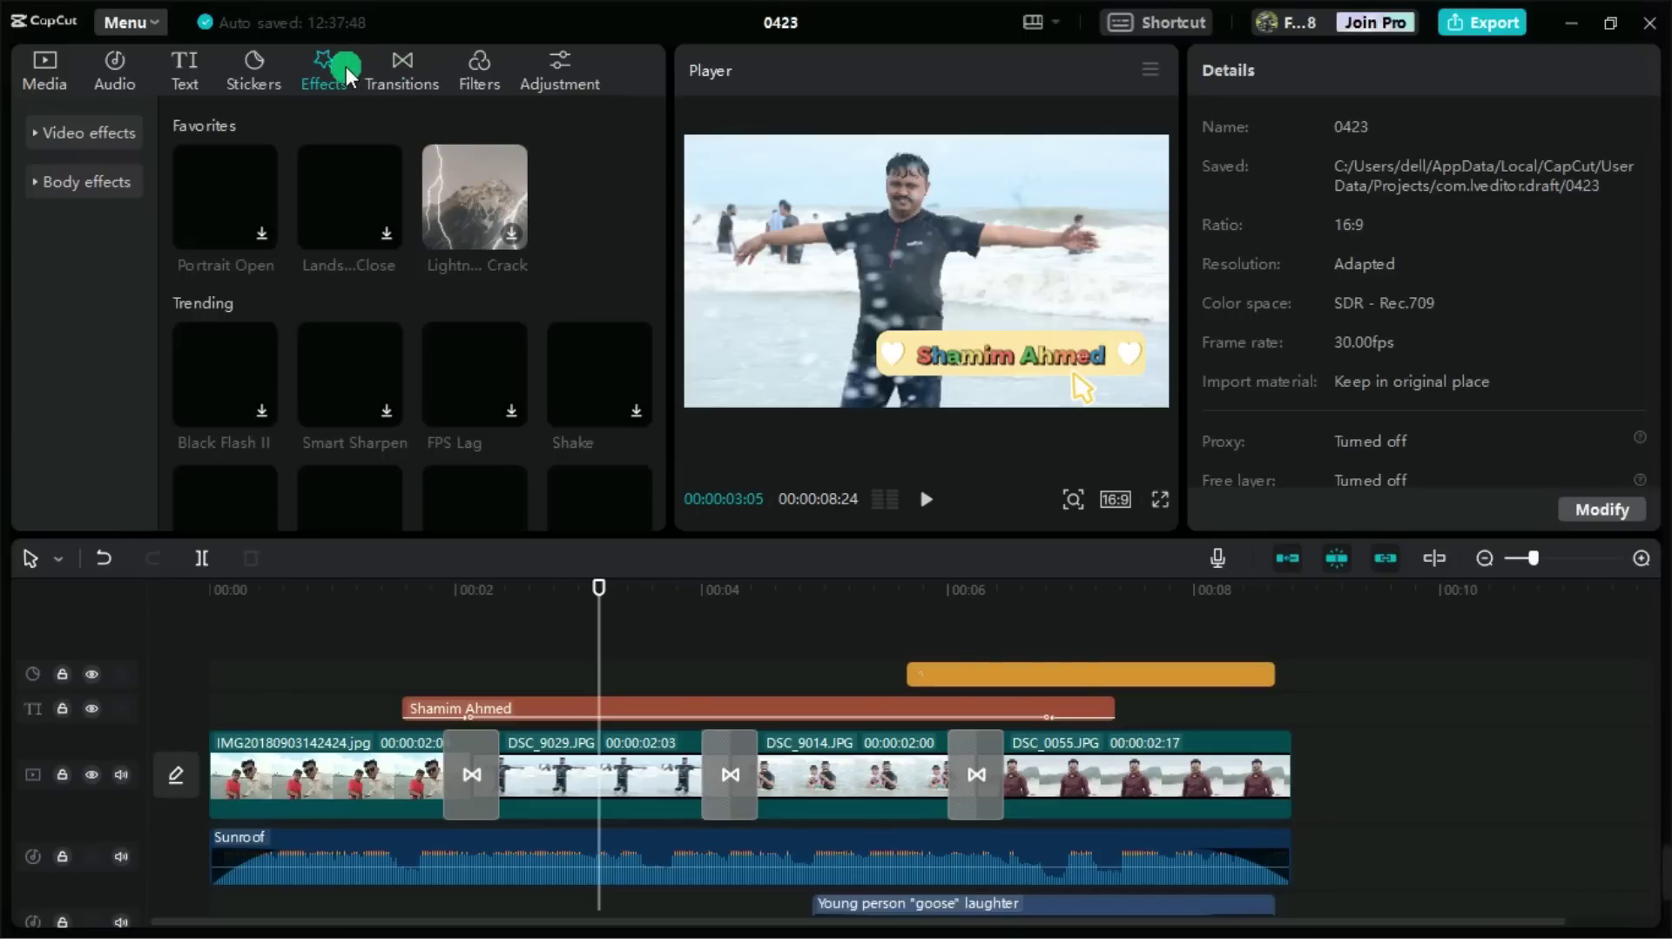
click(254, 69)
- Select all remaining timeline clips with Ctrl+A and a marquee selection
click(1430, 766)
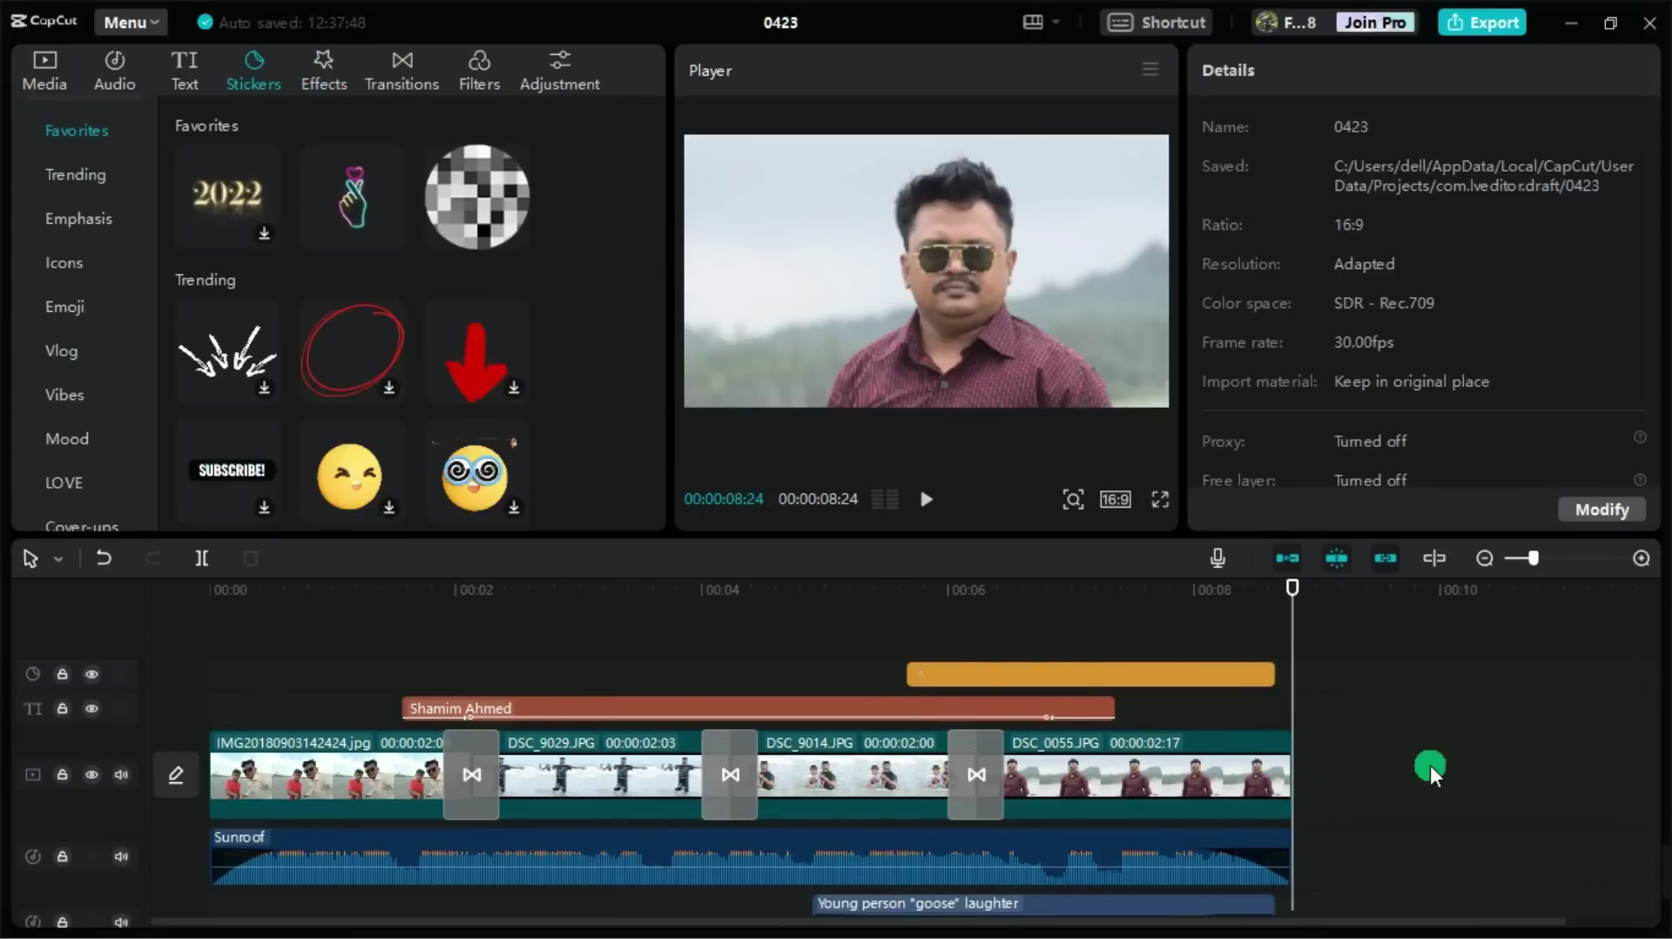
key(ctrl+a)
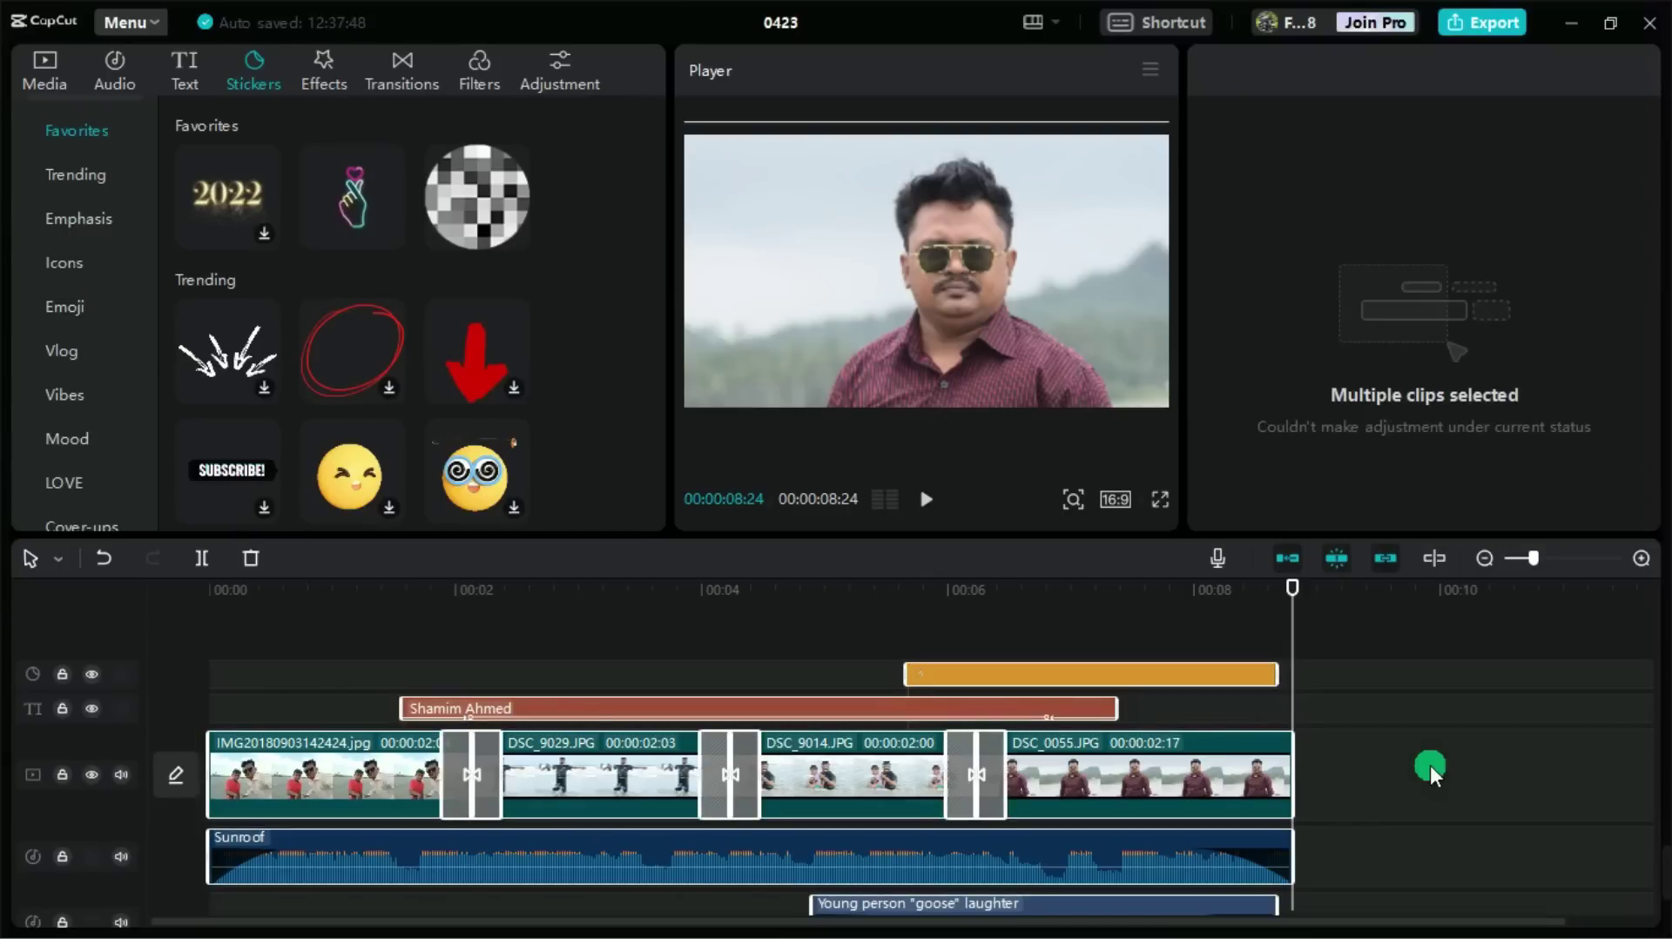
drag(247, 621, 1339, 923)
click(1337, 921)
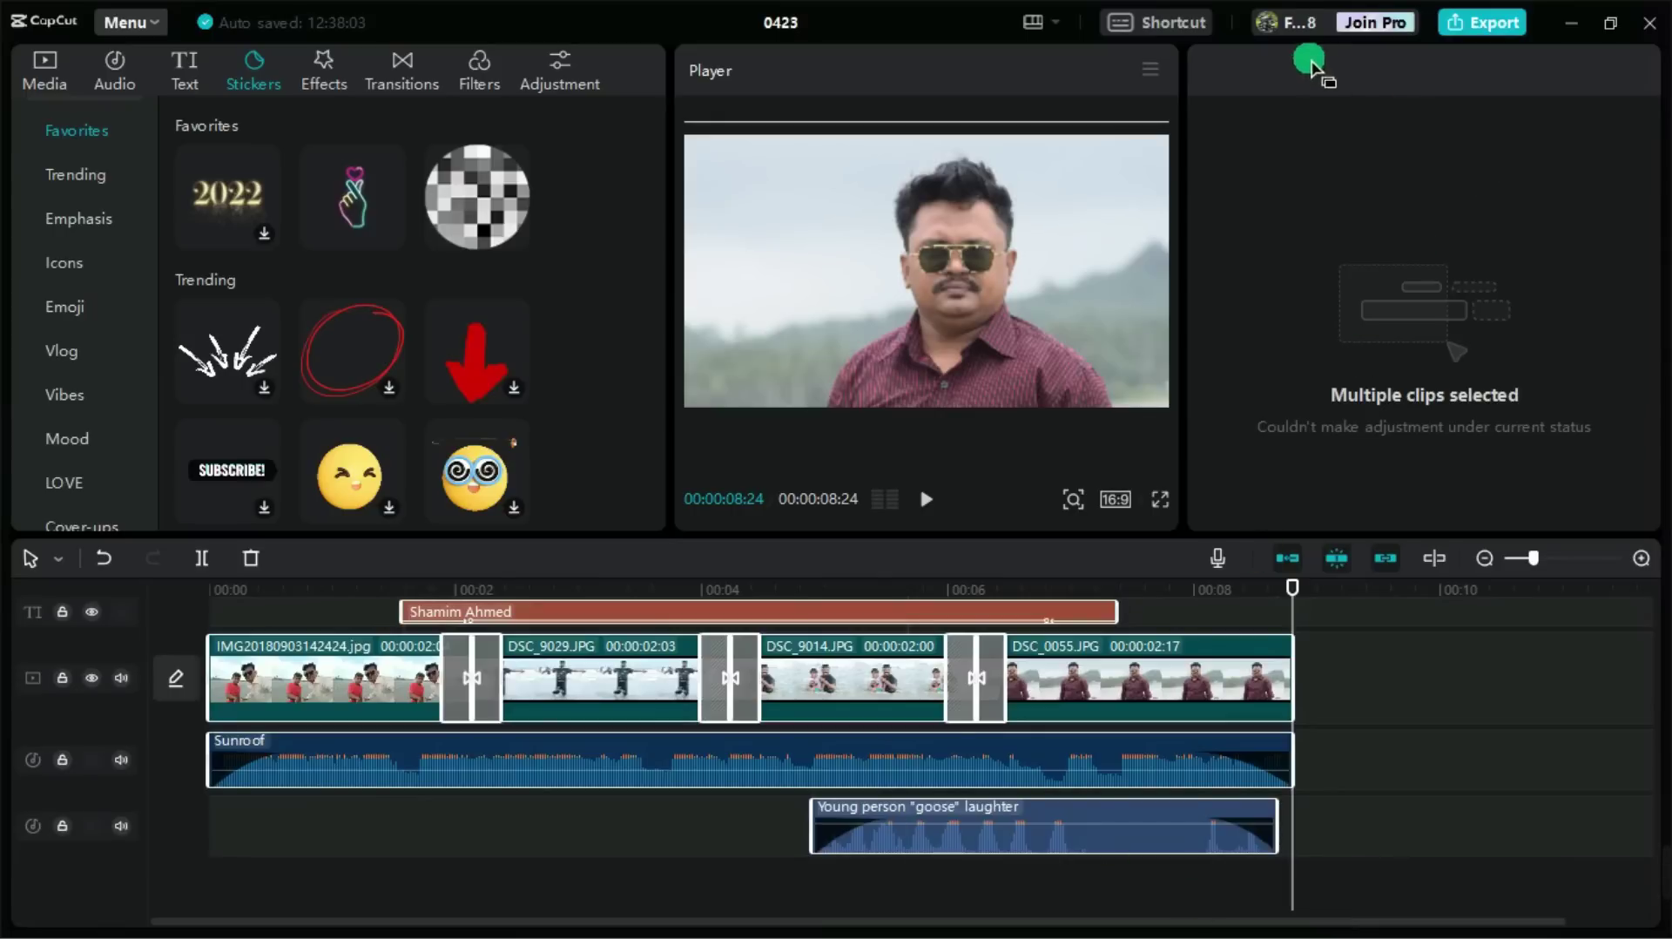
- Review the Basic keyboard shortcuts list, then delete all selected clips
click(1184, 21)
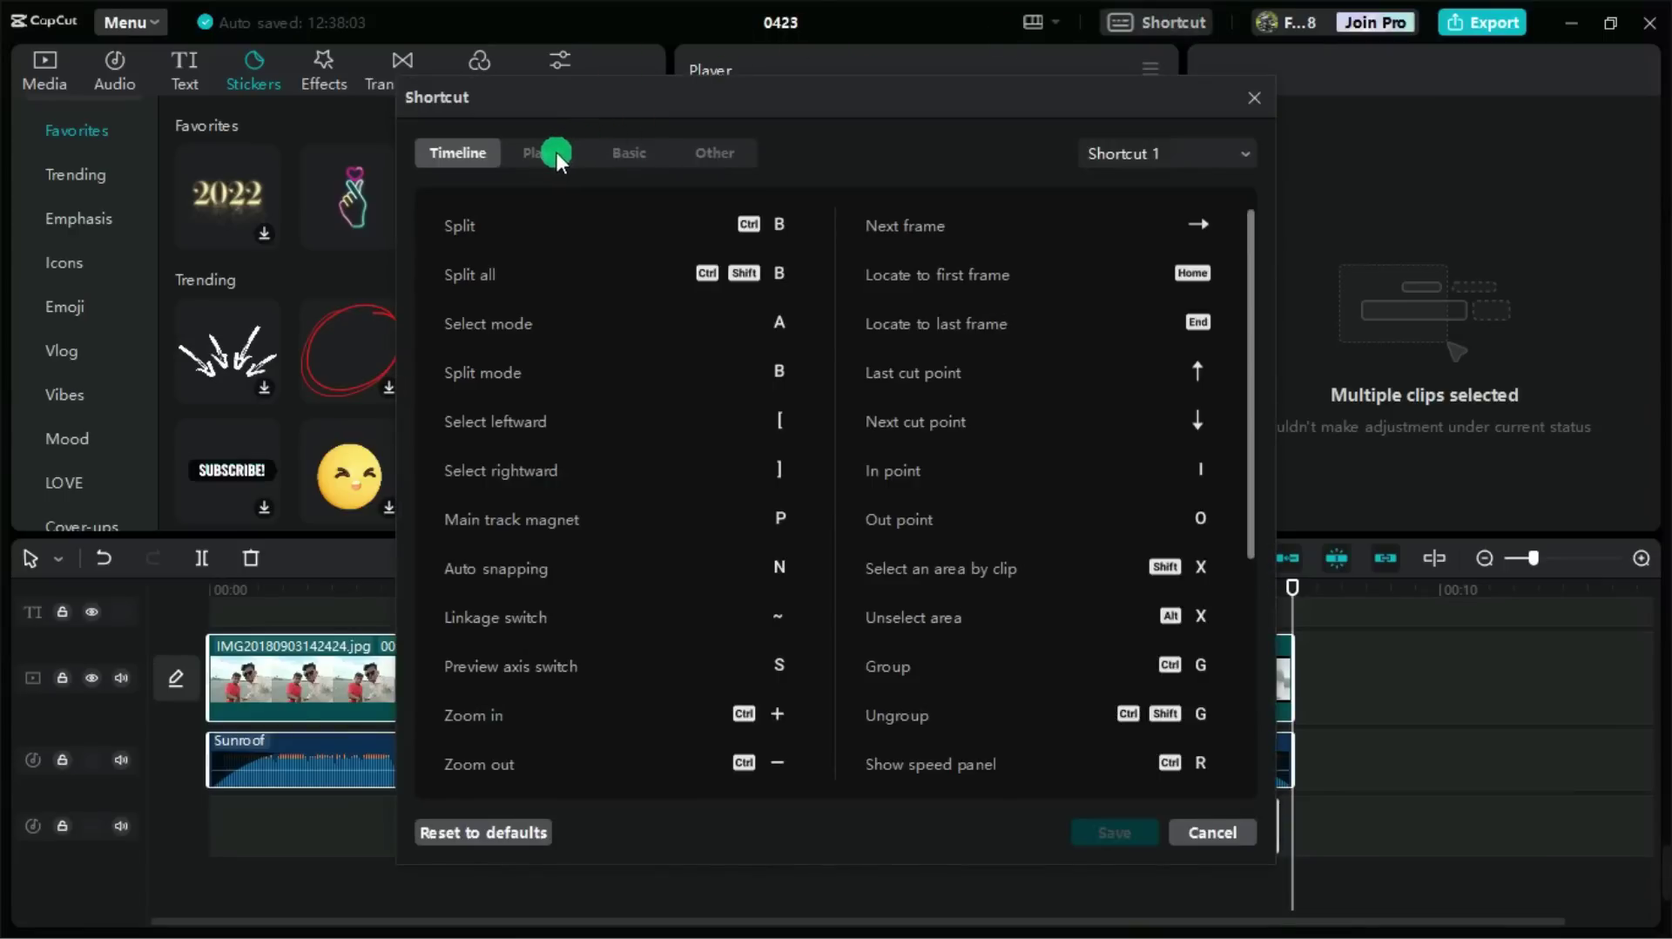
click(662, 150)
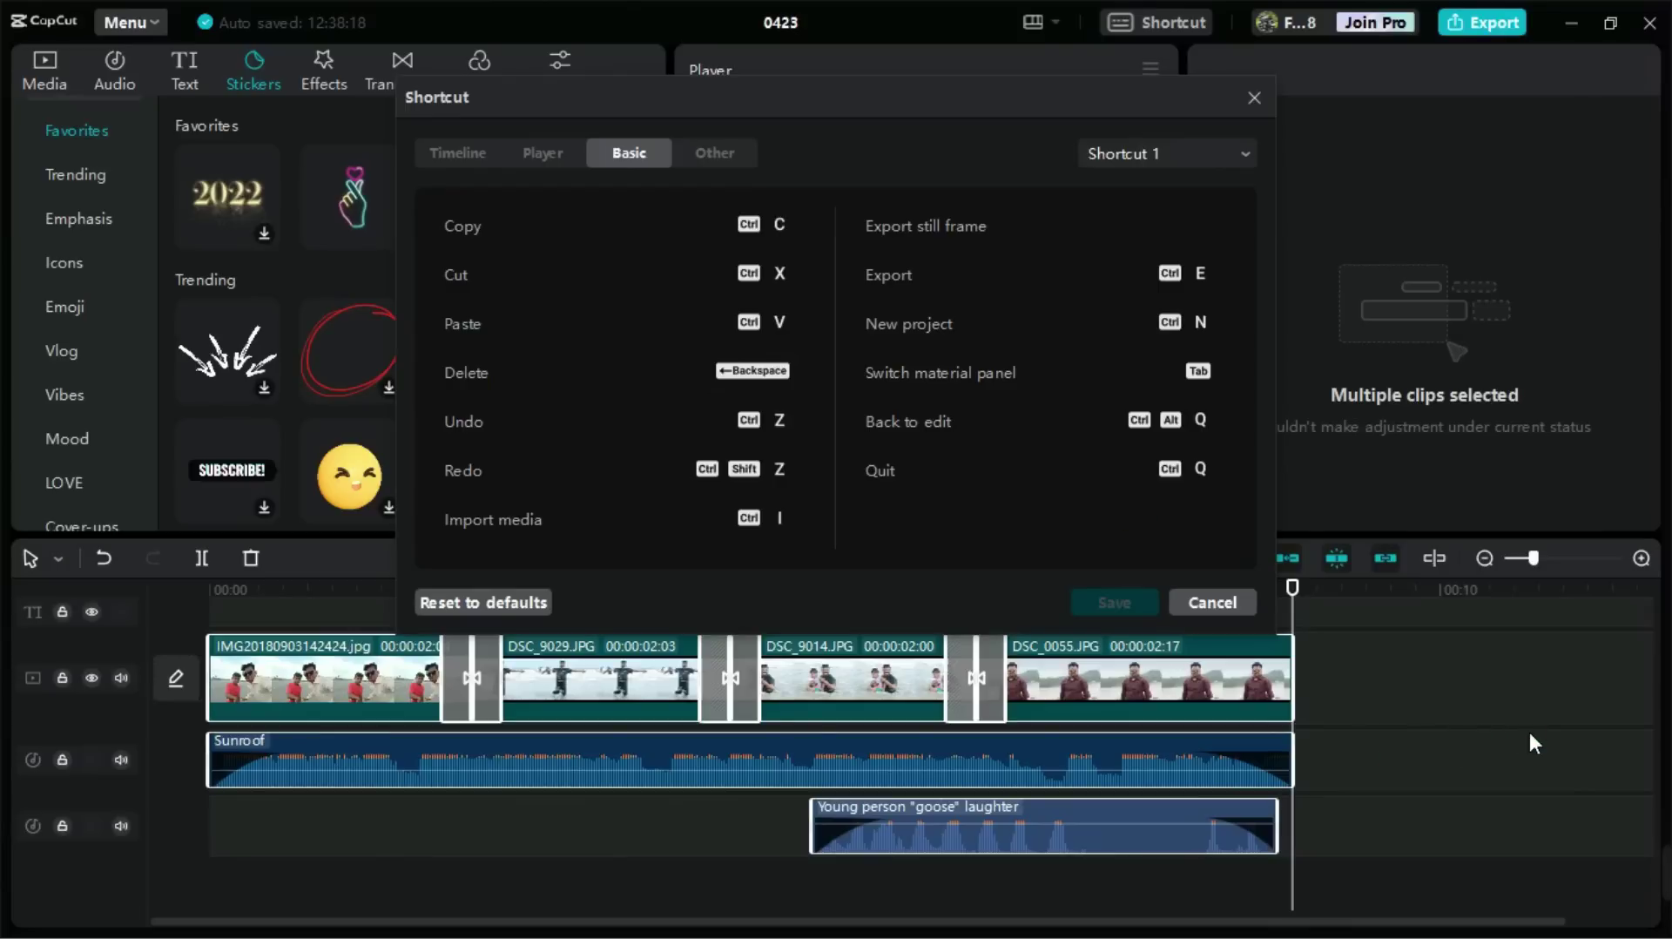
click(1259, 93)
key(Delete)
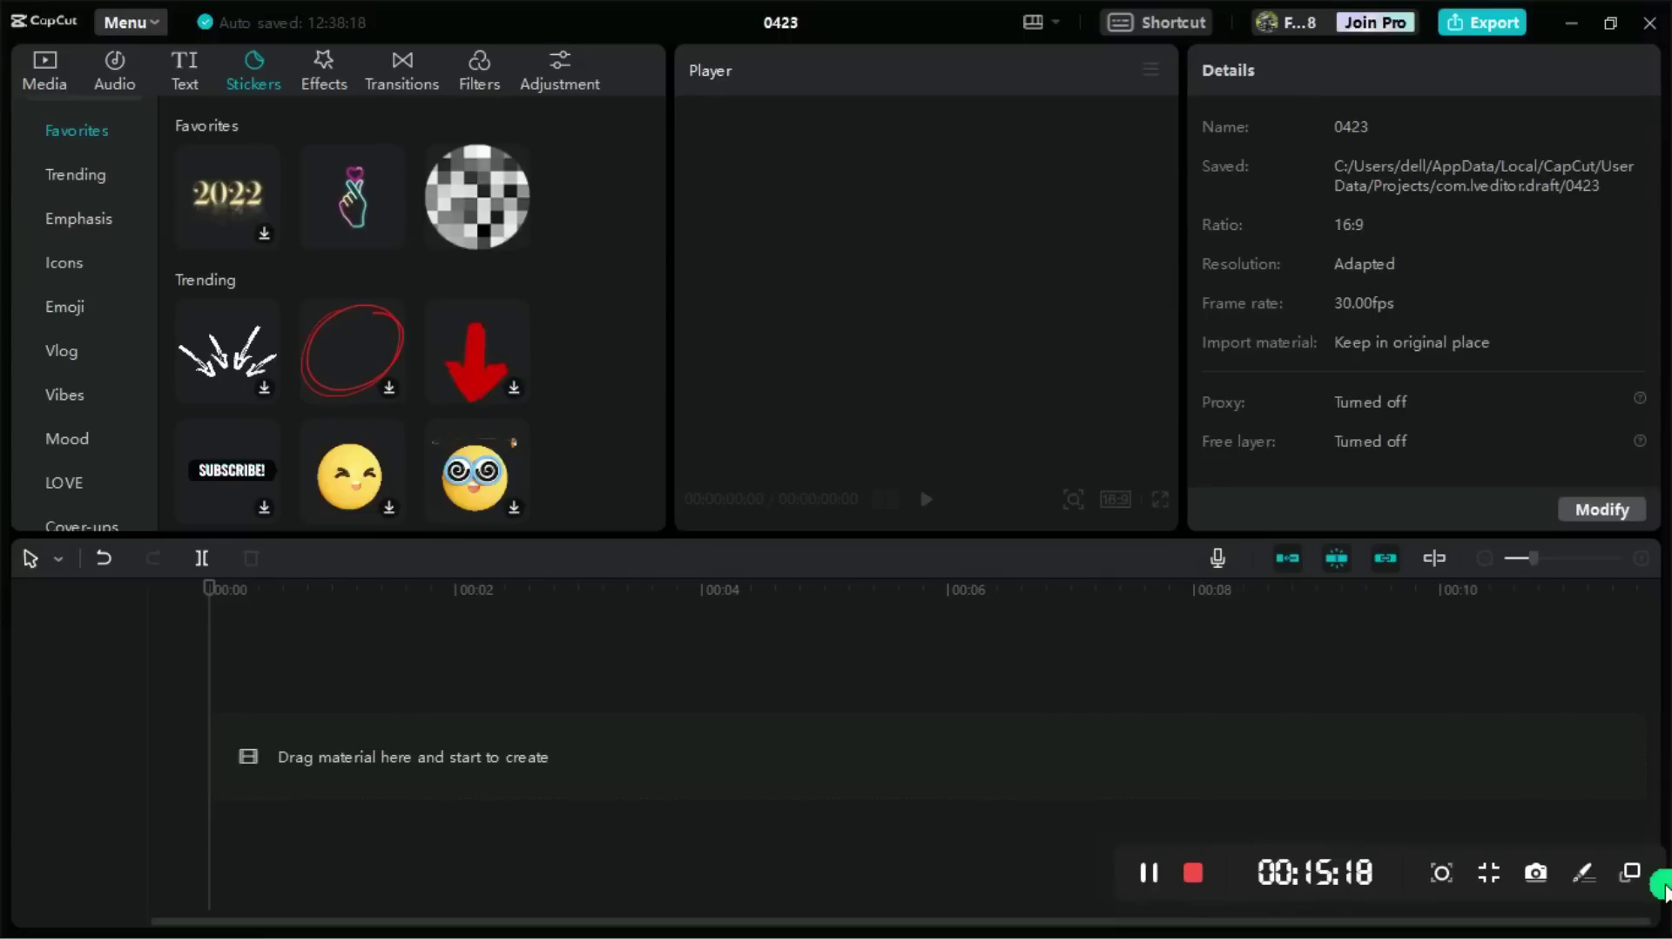
- Clear the timeline again and add VID20180221173754.mp4 from the media library as the only clip
key(ctrl+z)
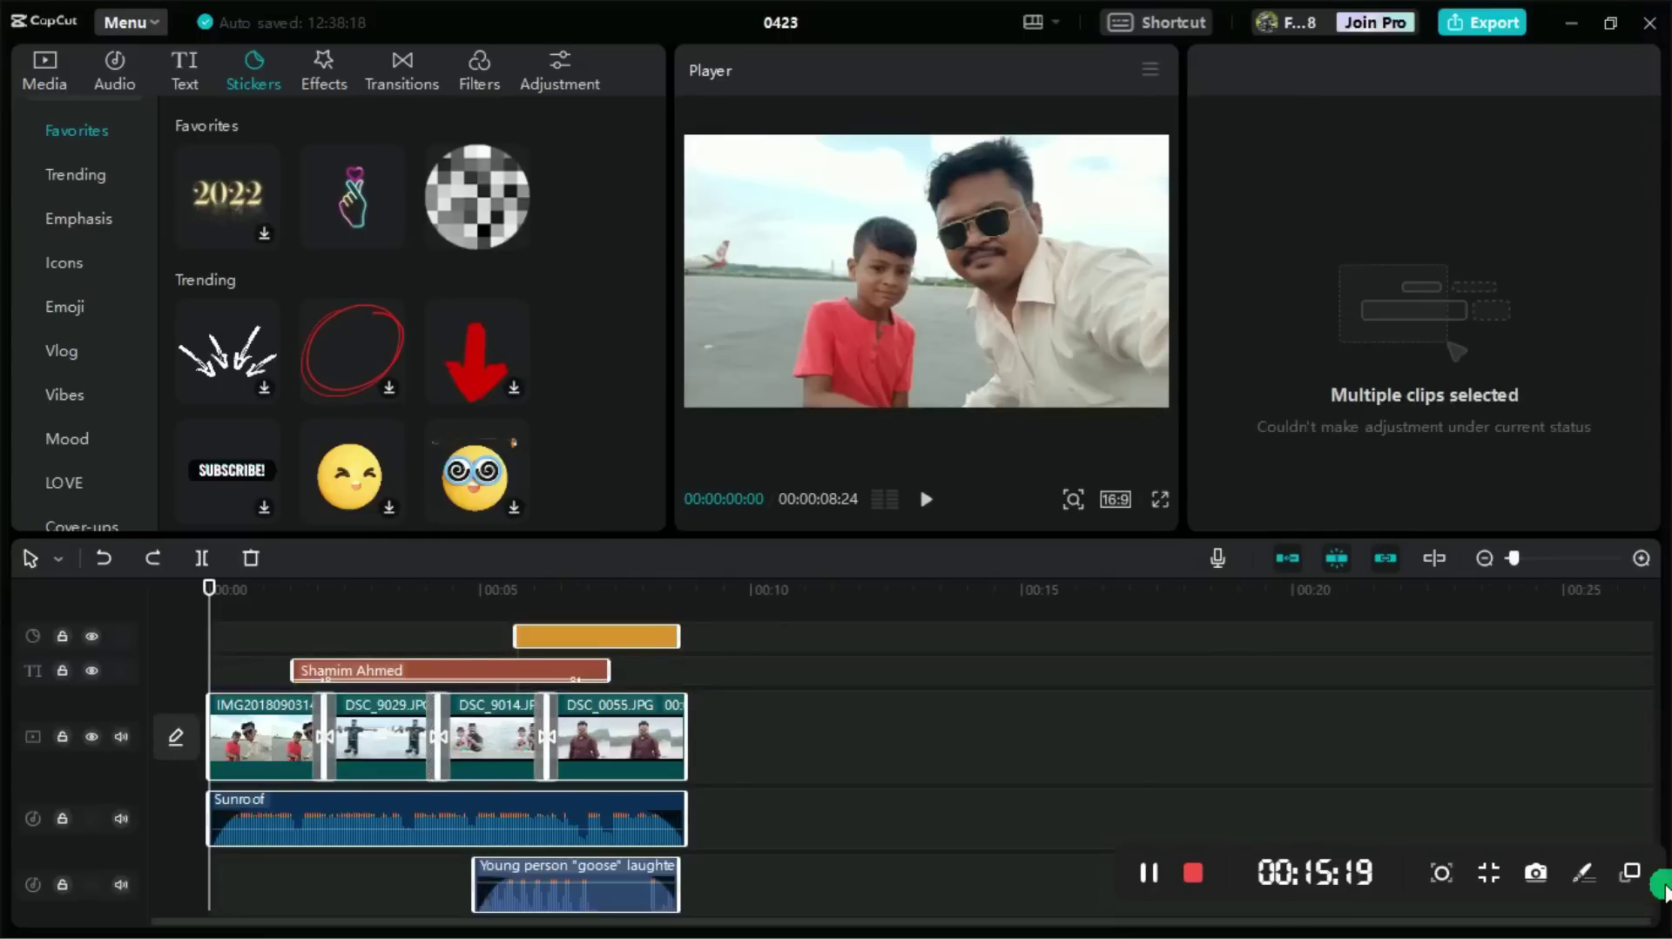
key(Delete)
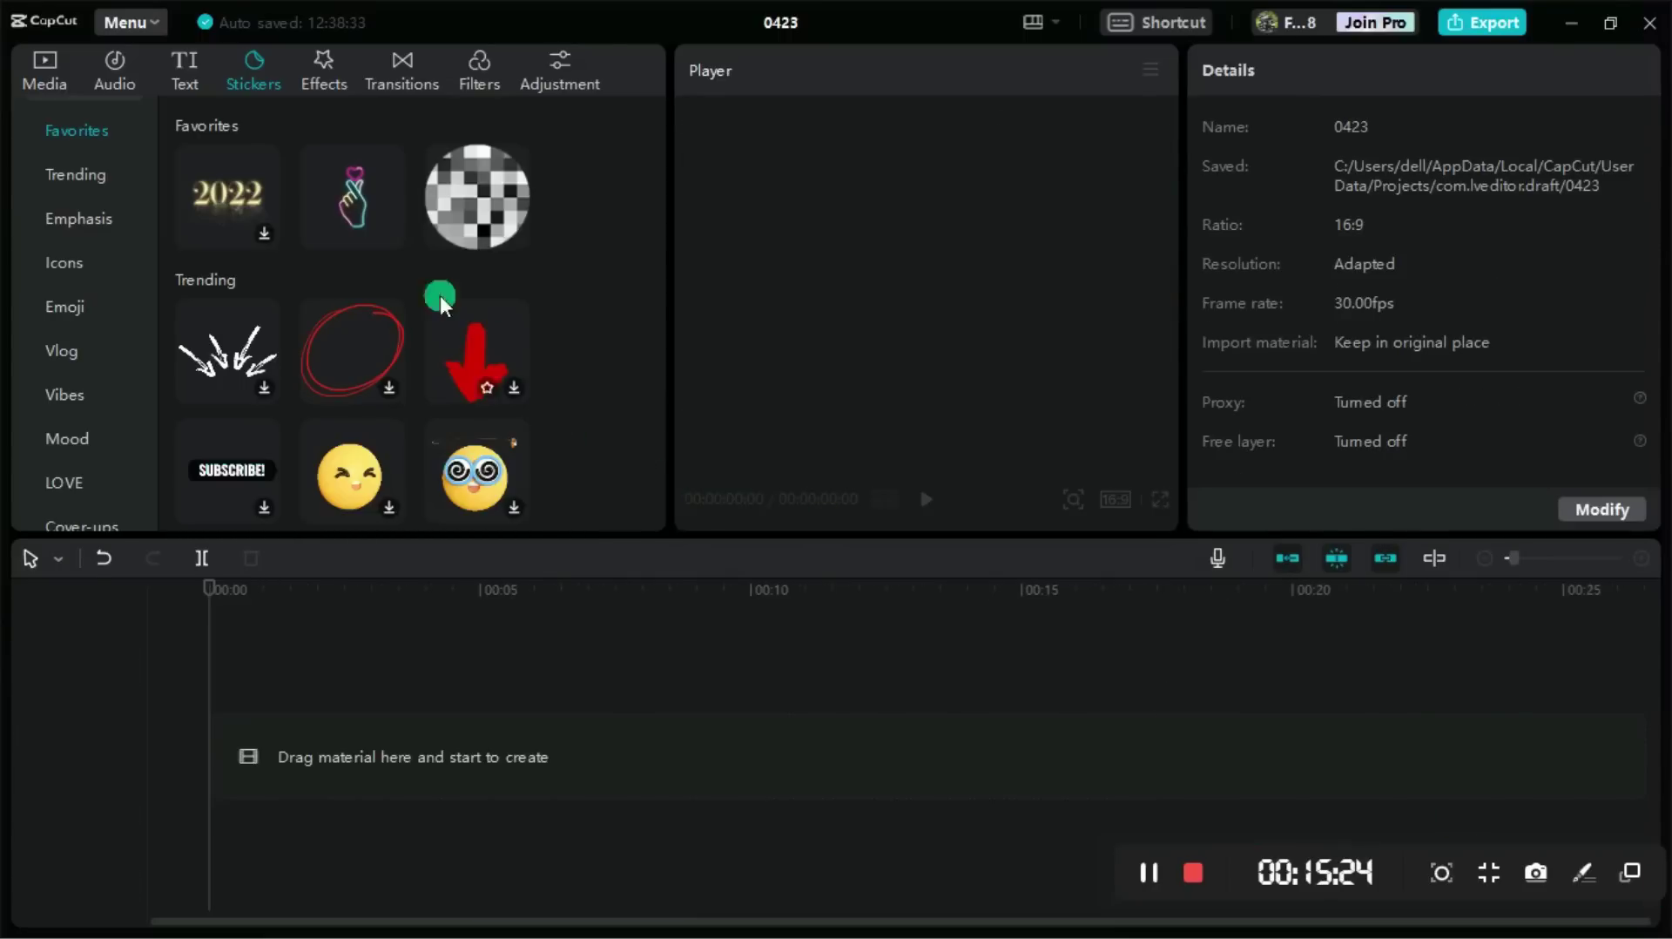
click(46, 85)
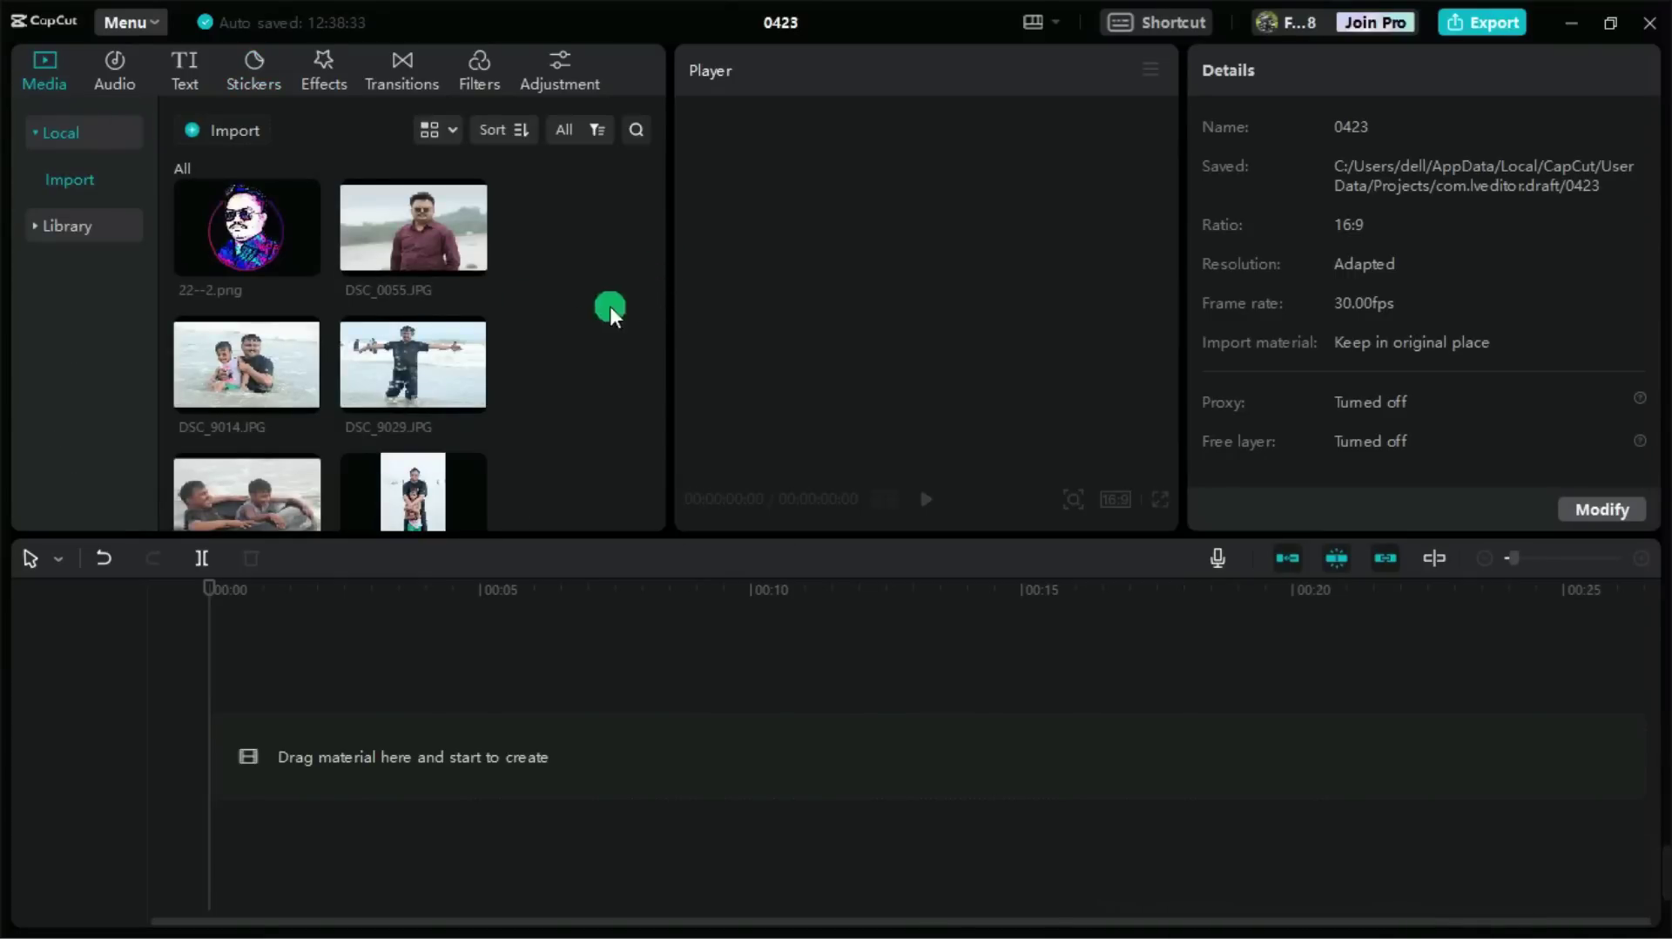
drag(665, 235, 648, 406)
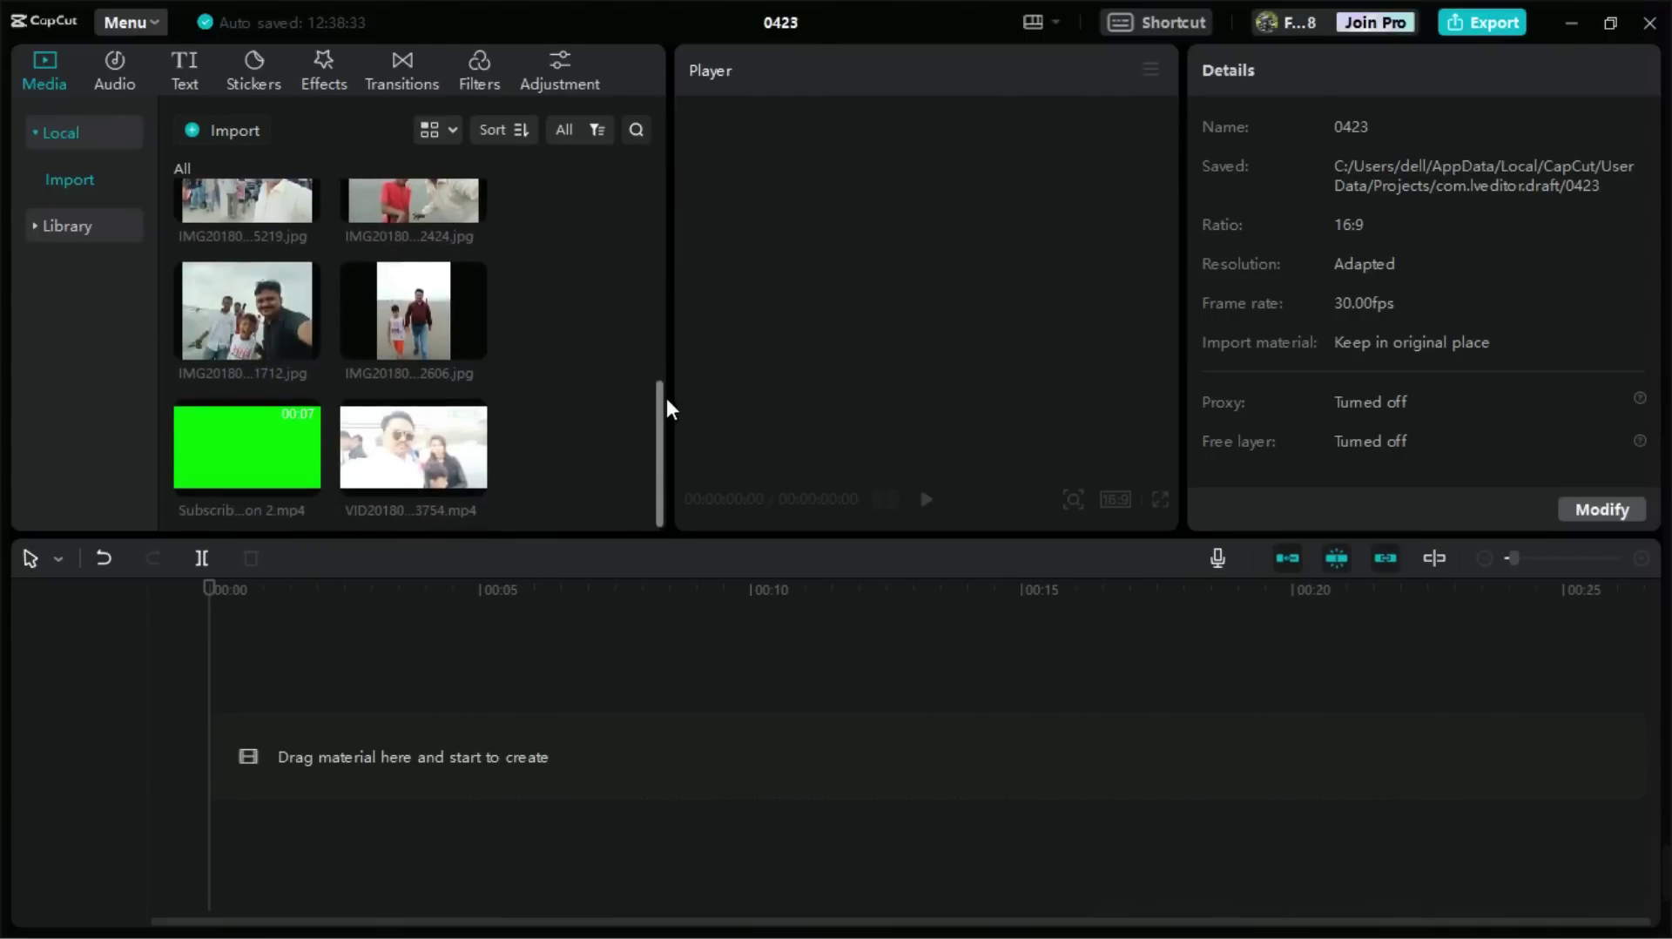
click(505, 461)
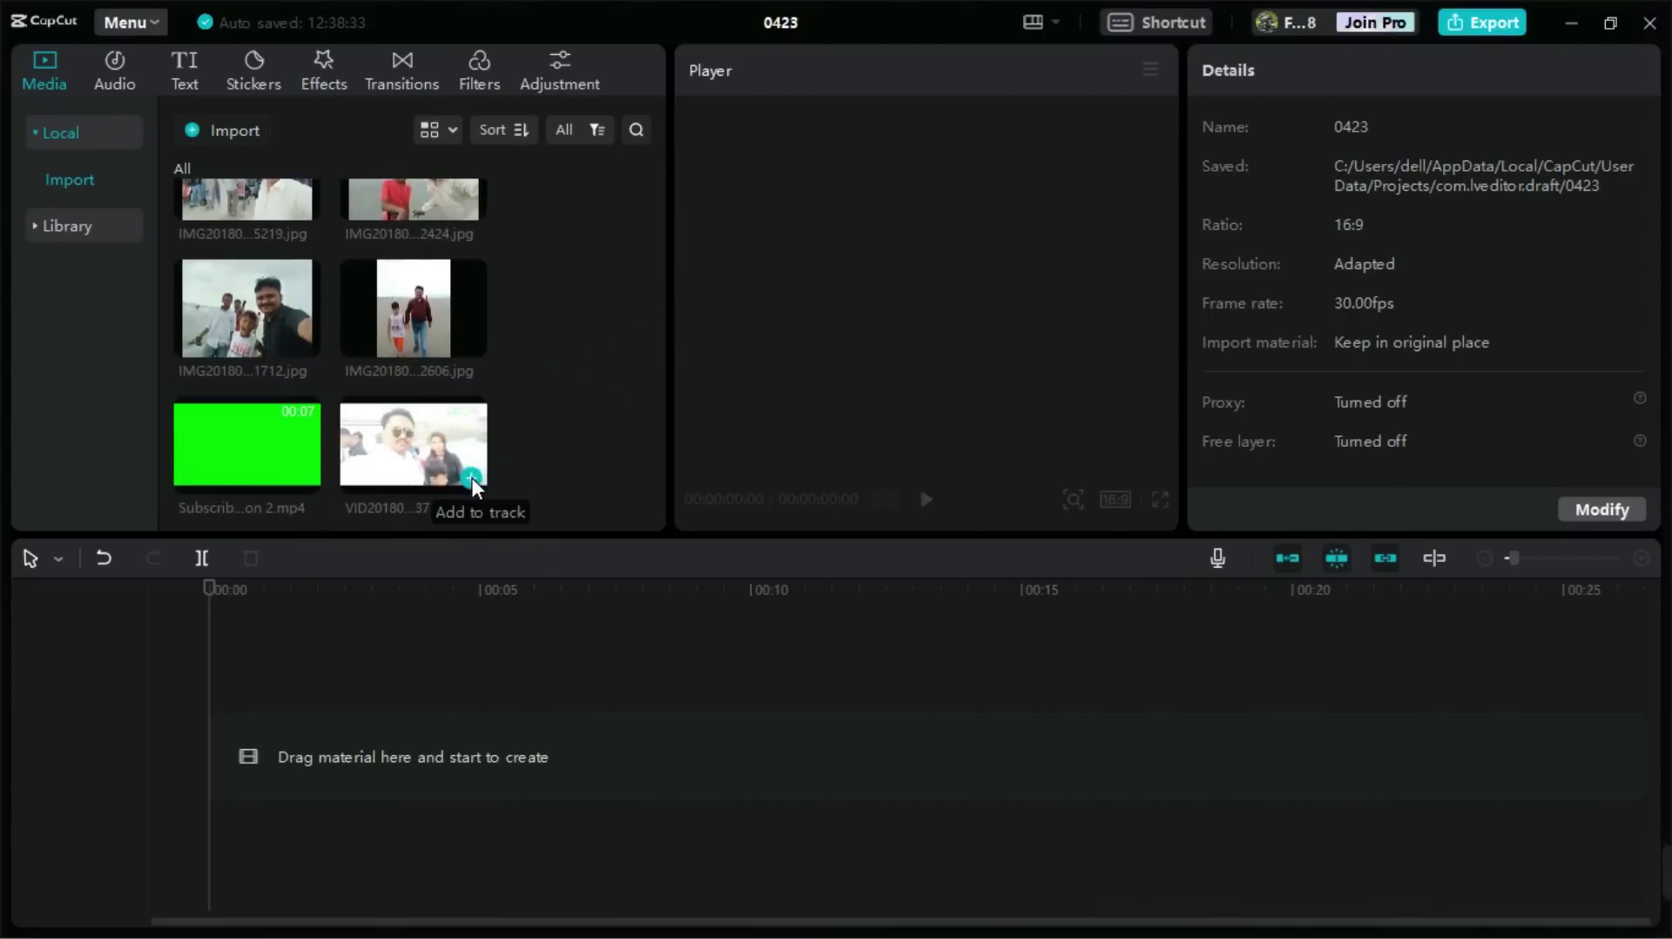
click(474, 478)
mouse_move(694, 165)
mouse_down()
mouse_move(661, 179)
mouse_move(674, 175)
mouse_up()
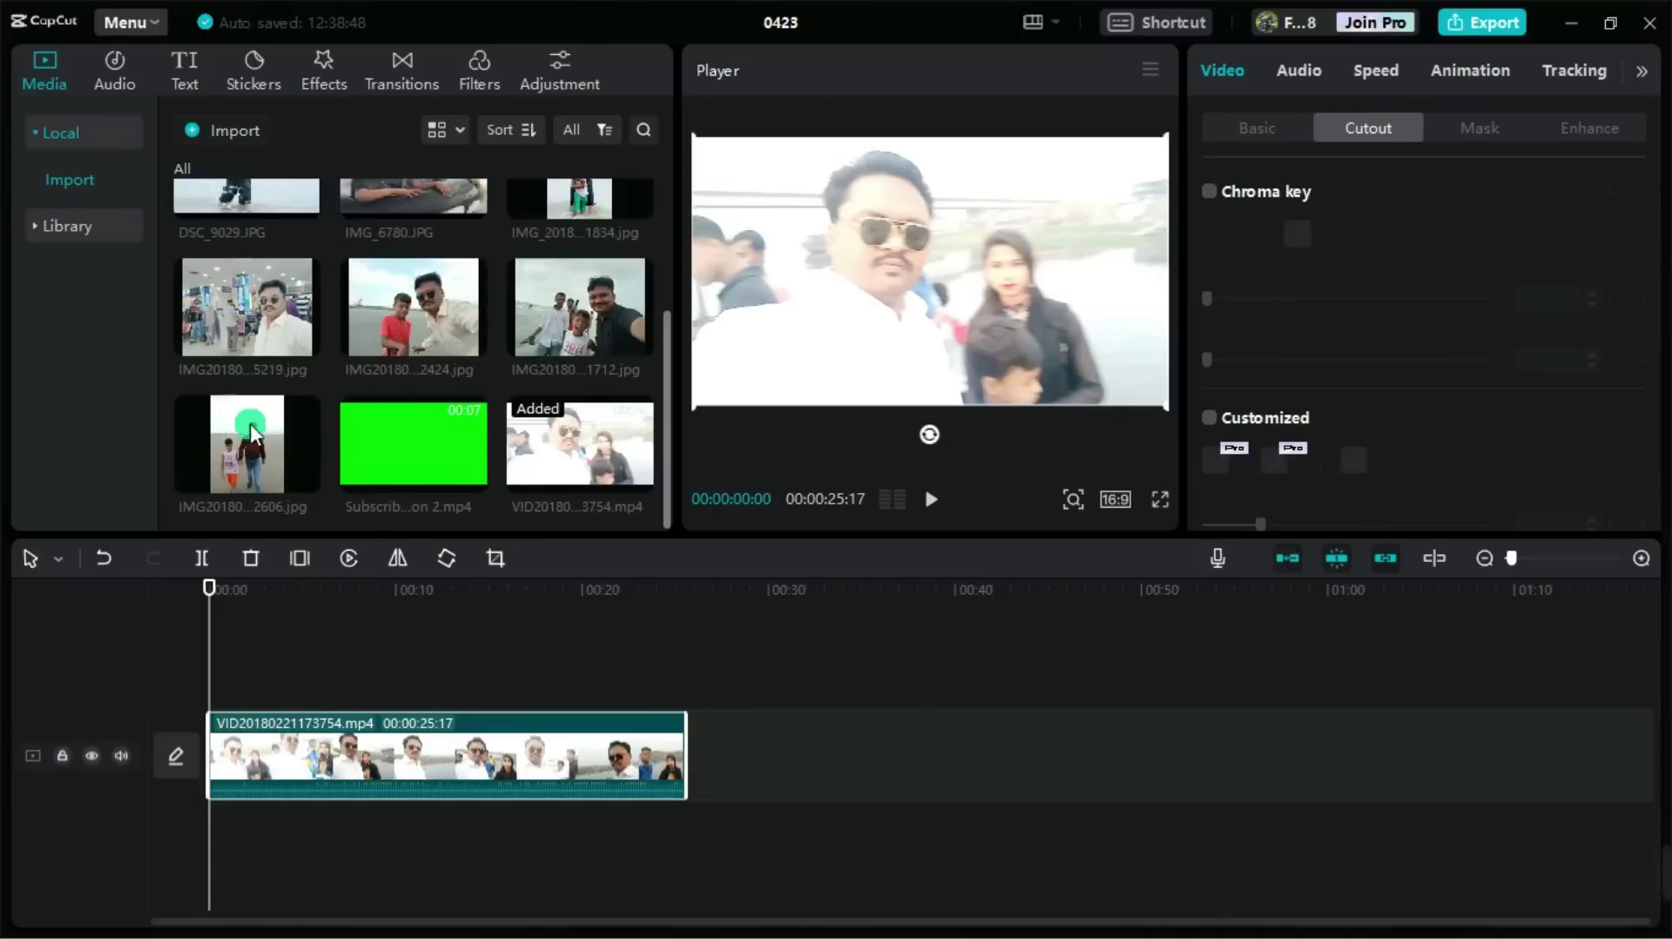
- Split the video at 00:00:06:05 and delete the opening part
drag(213, 590, 336, 593)
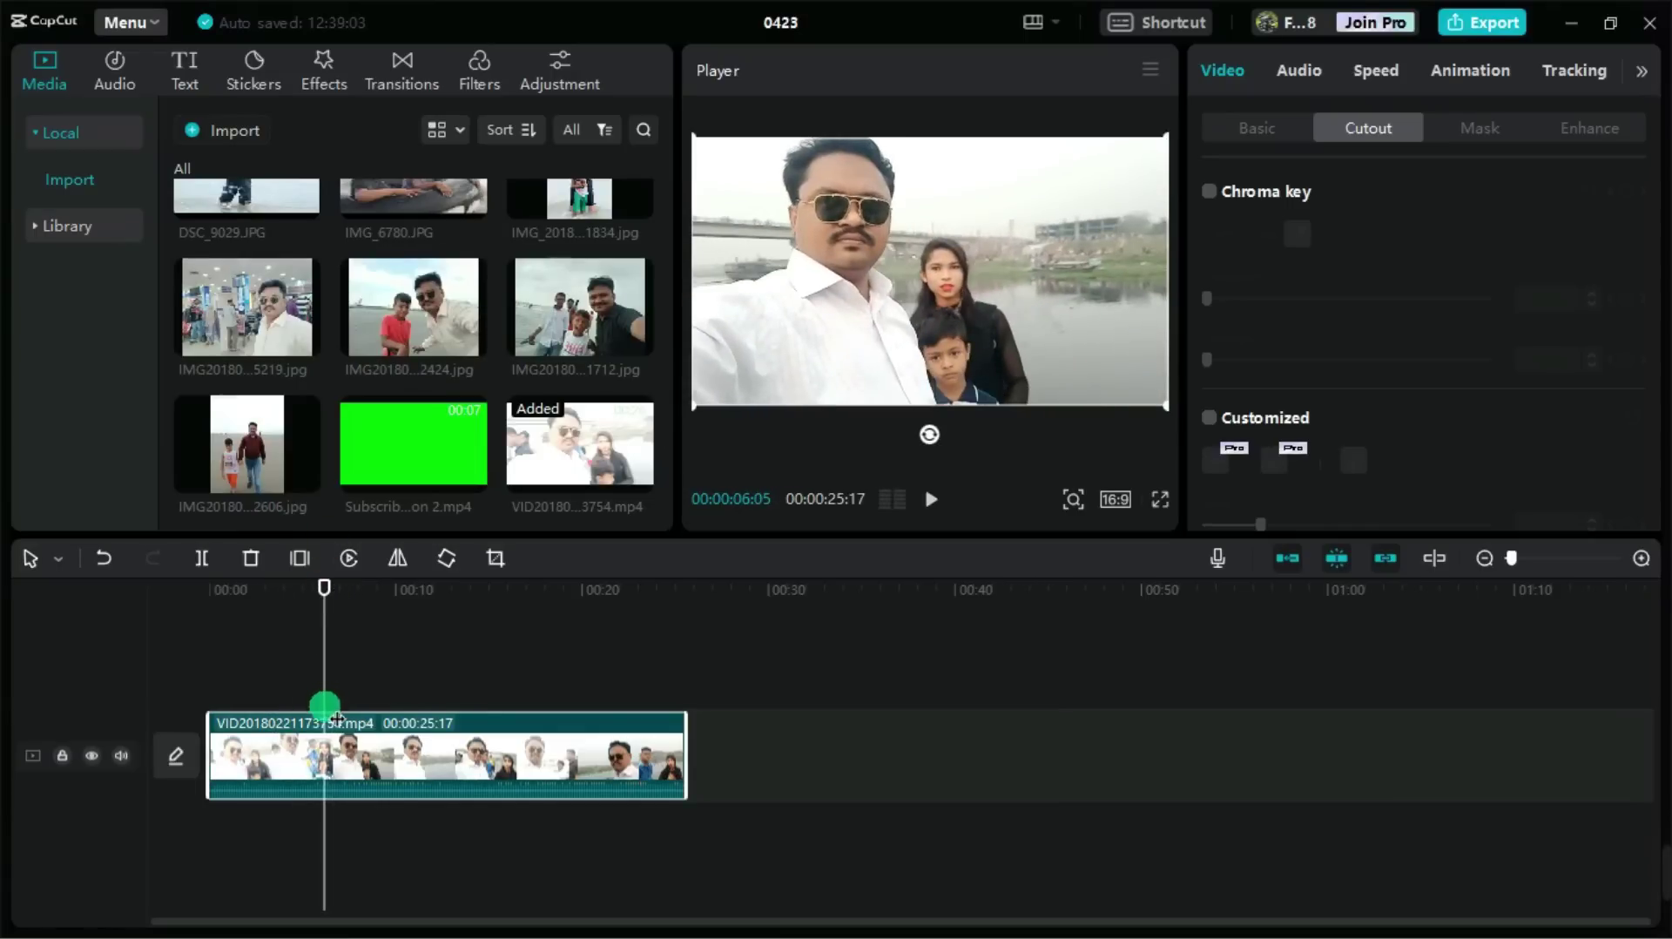
click(203, 562)
click(287, 771)
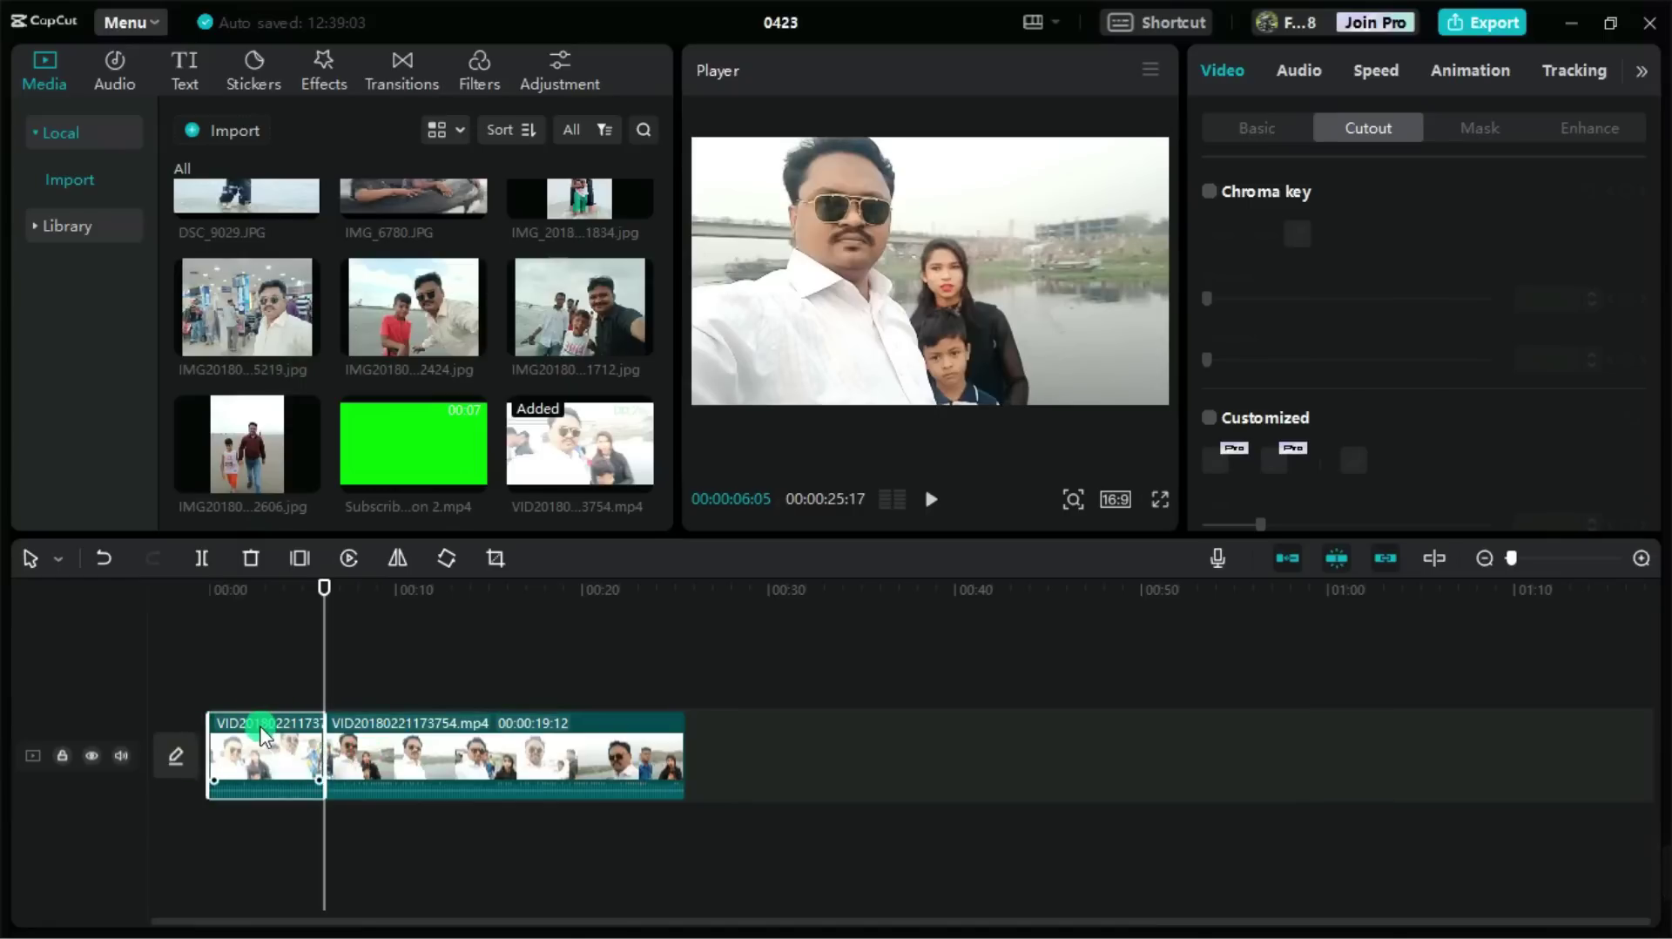
click(254, 561)
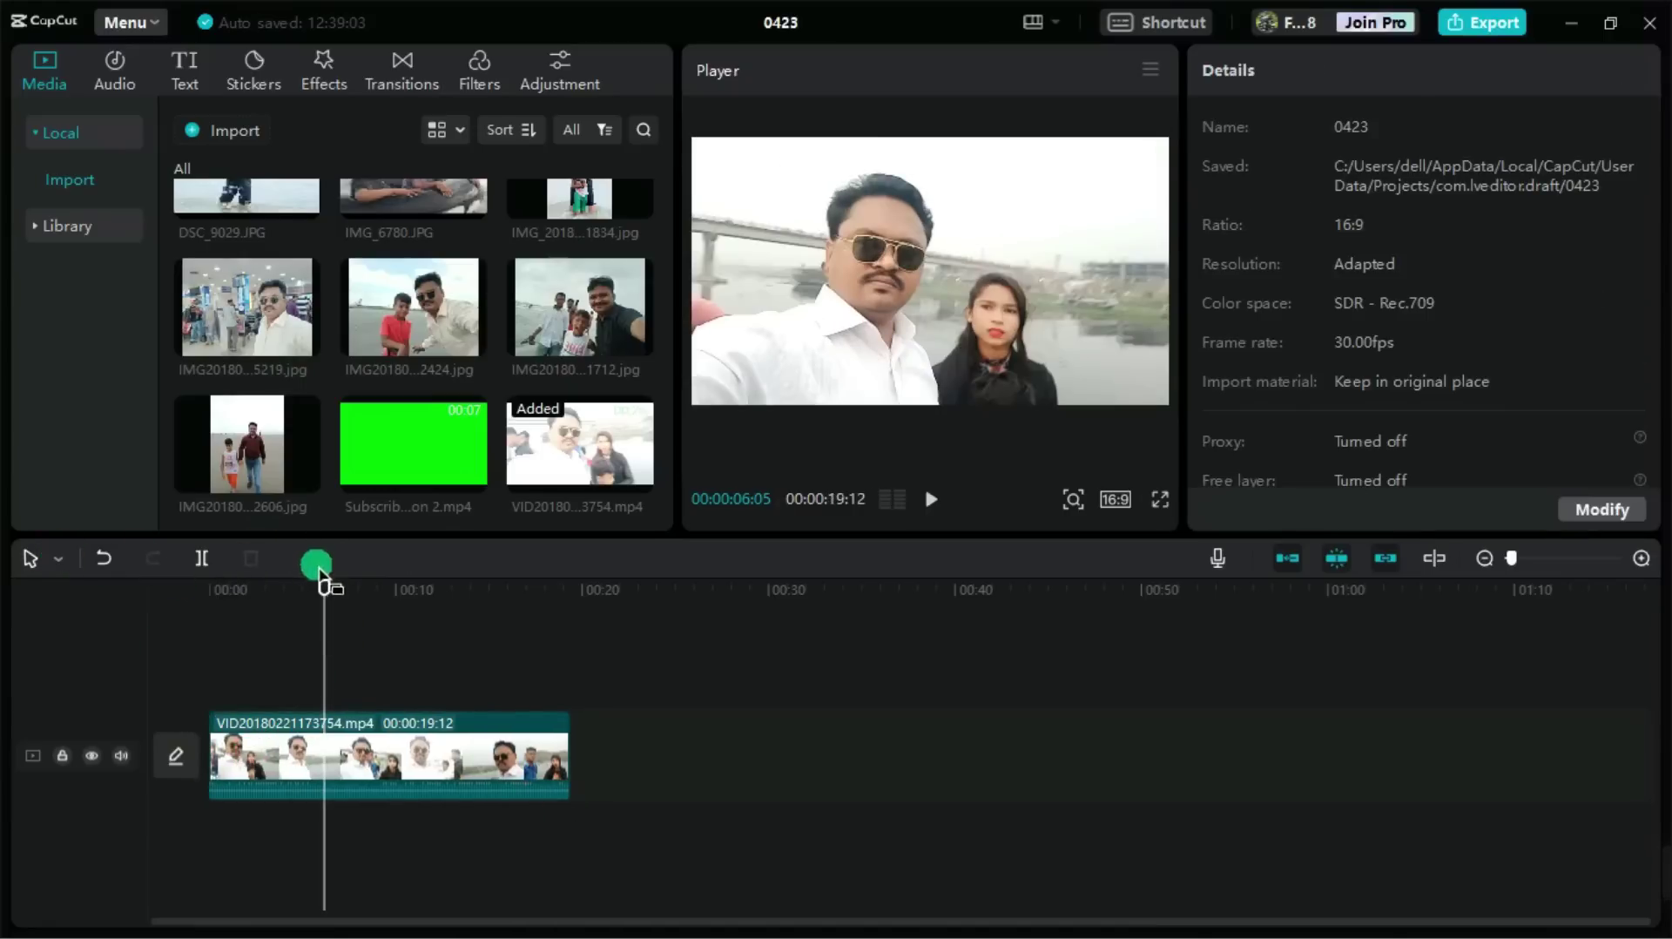
- Scrub through the 00:00:19:12 clip and add the green Subscribe Button video above it
drag(340, 593, 106, 625)
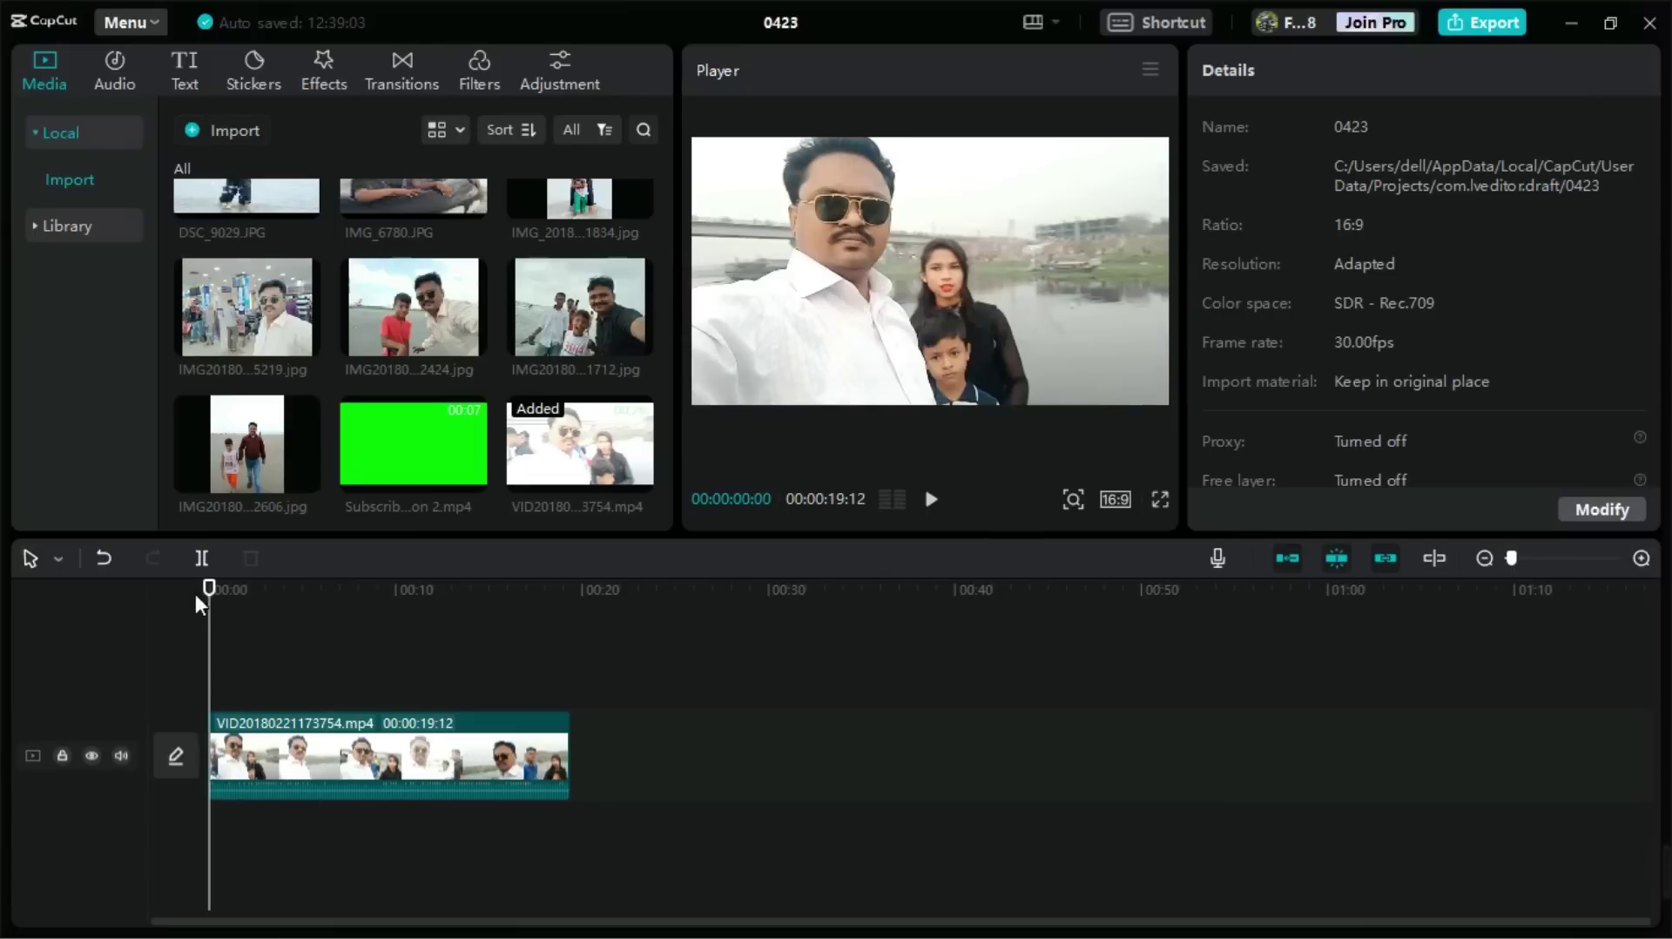
drag(195, 590, 153, 558)
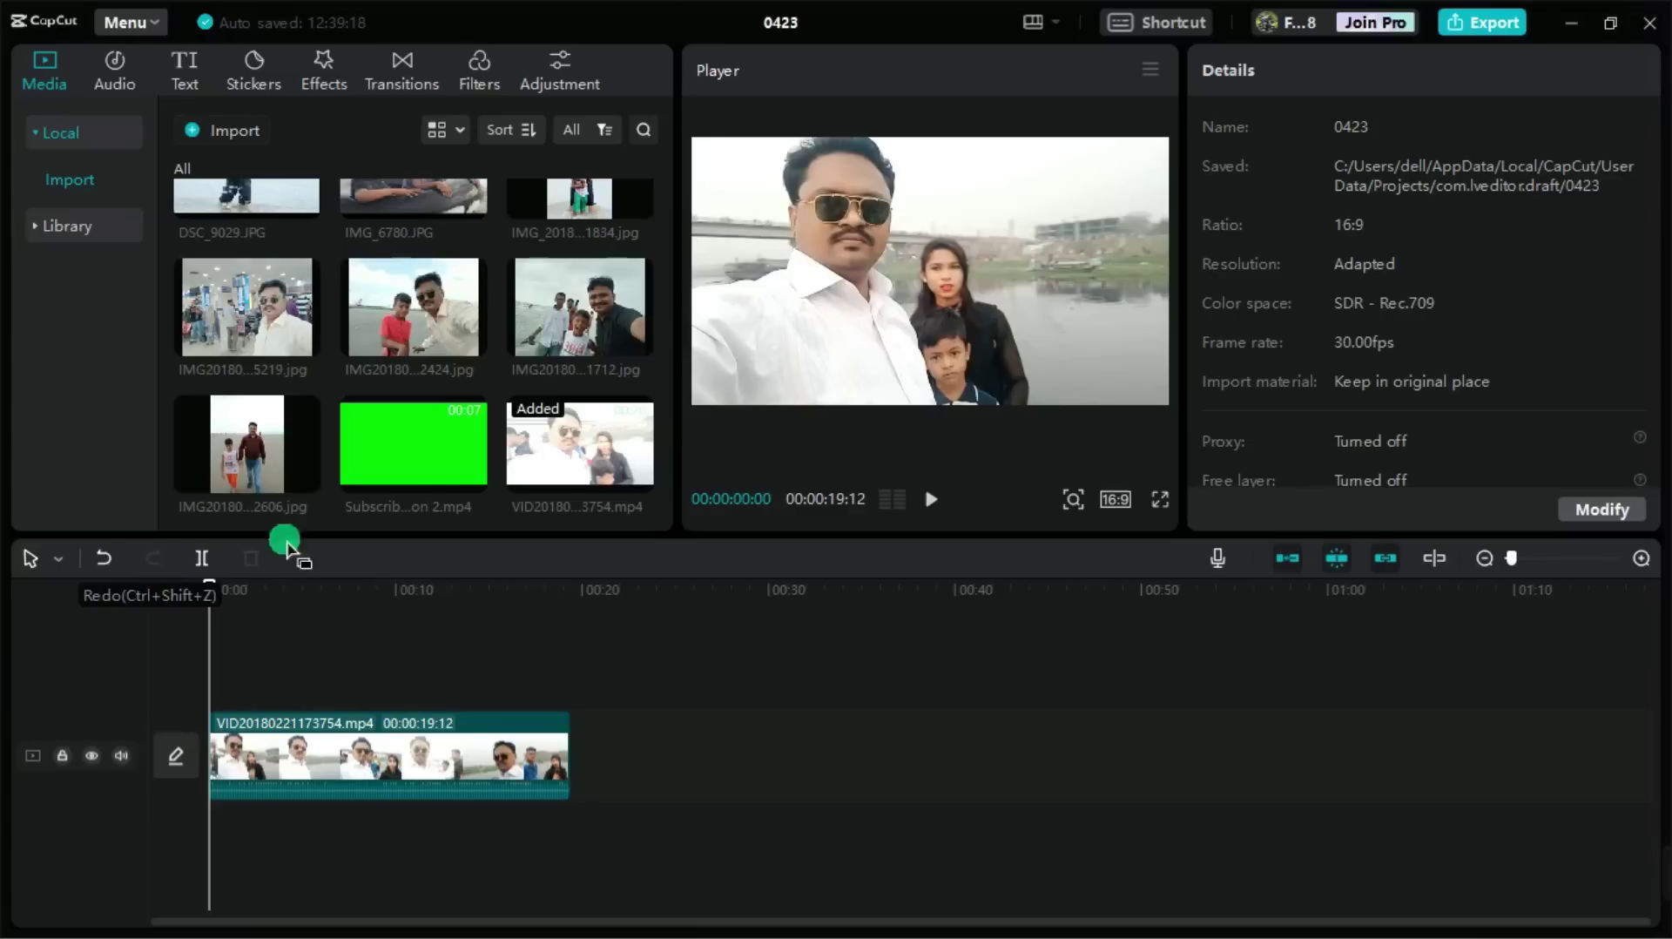
drag(425, 420, 535, 766)
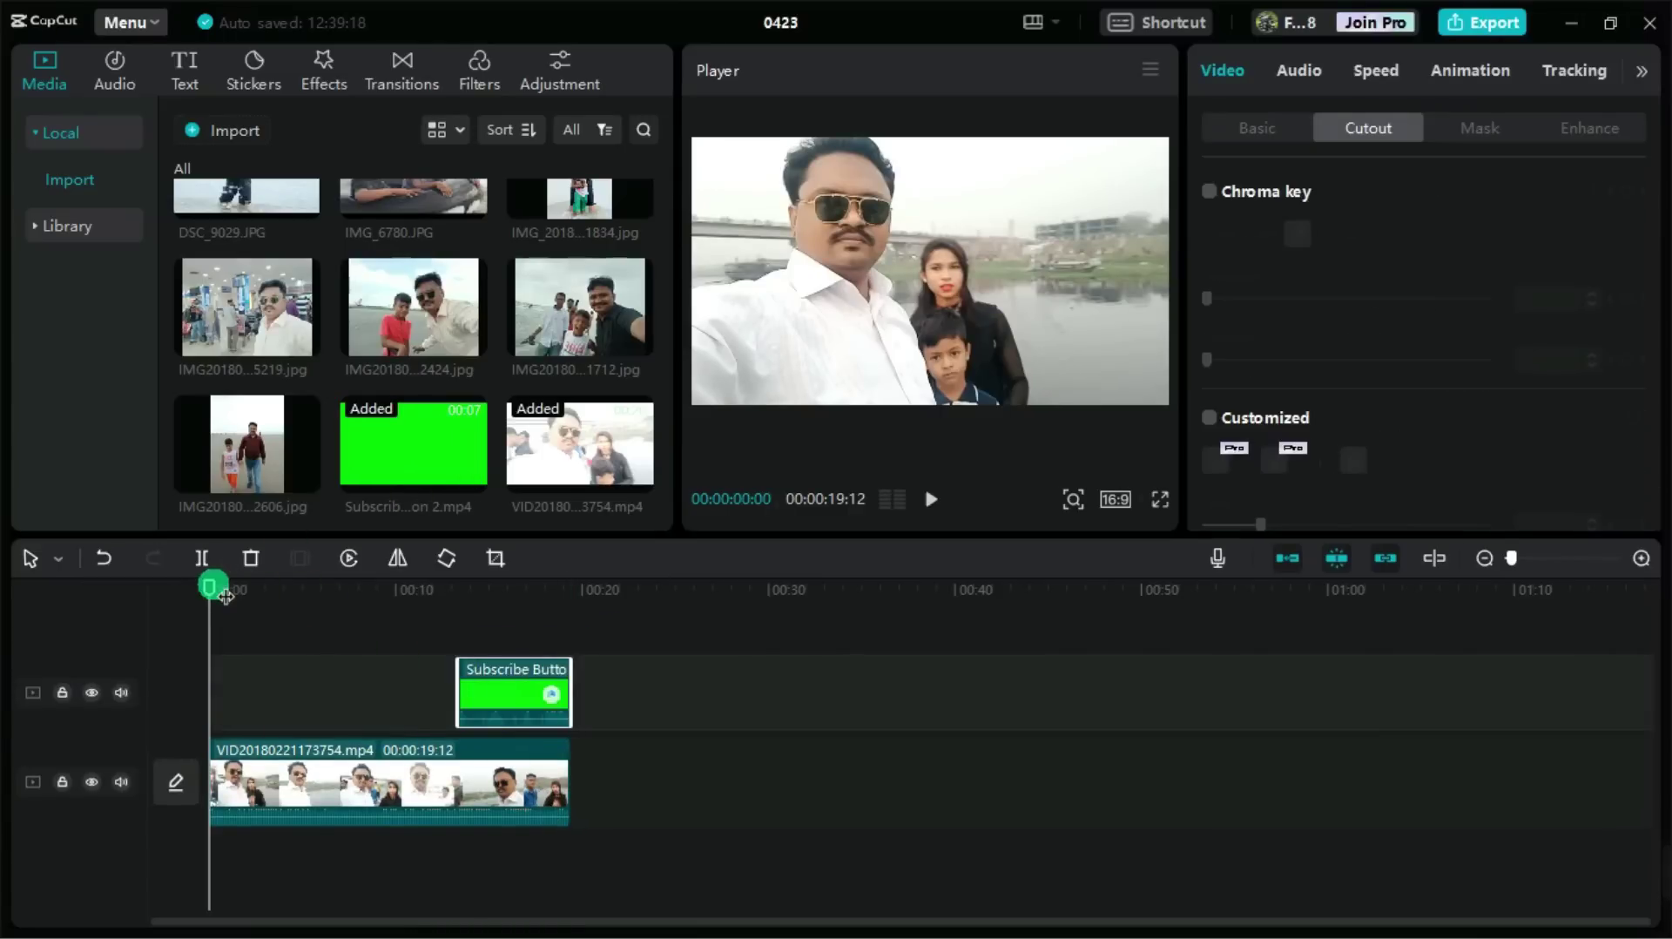
- Scale the Subscribe Button overlay to 43% and place it in the lower-right corner
drag(209, 589, 505, 609)
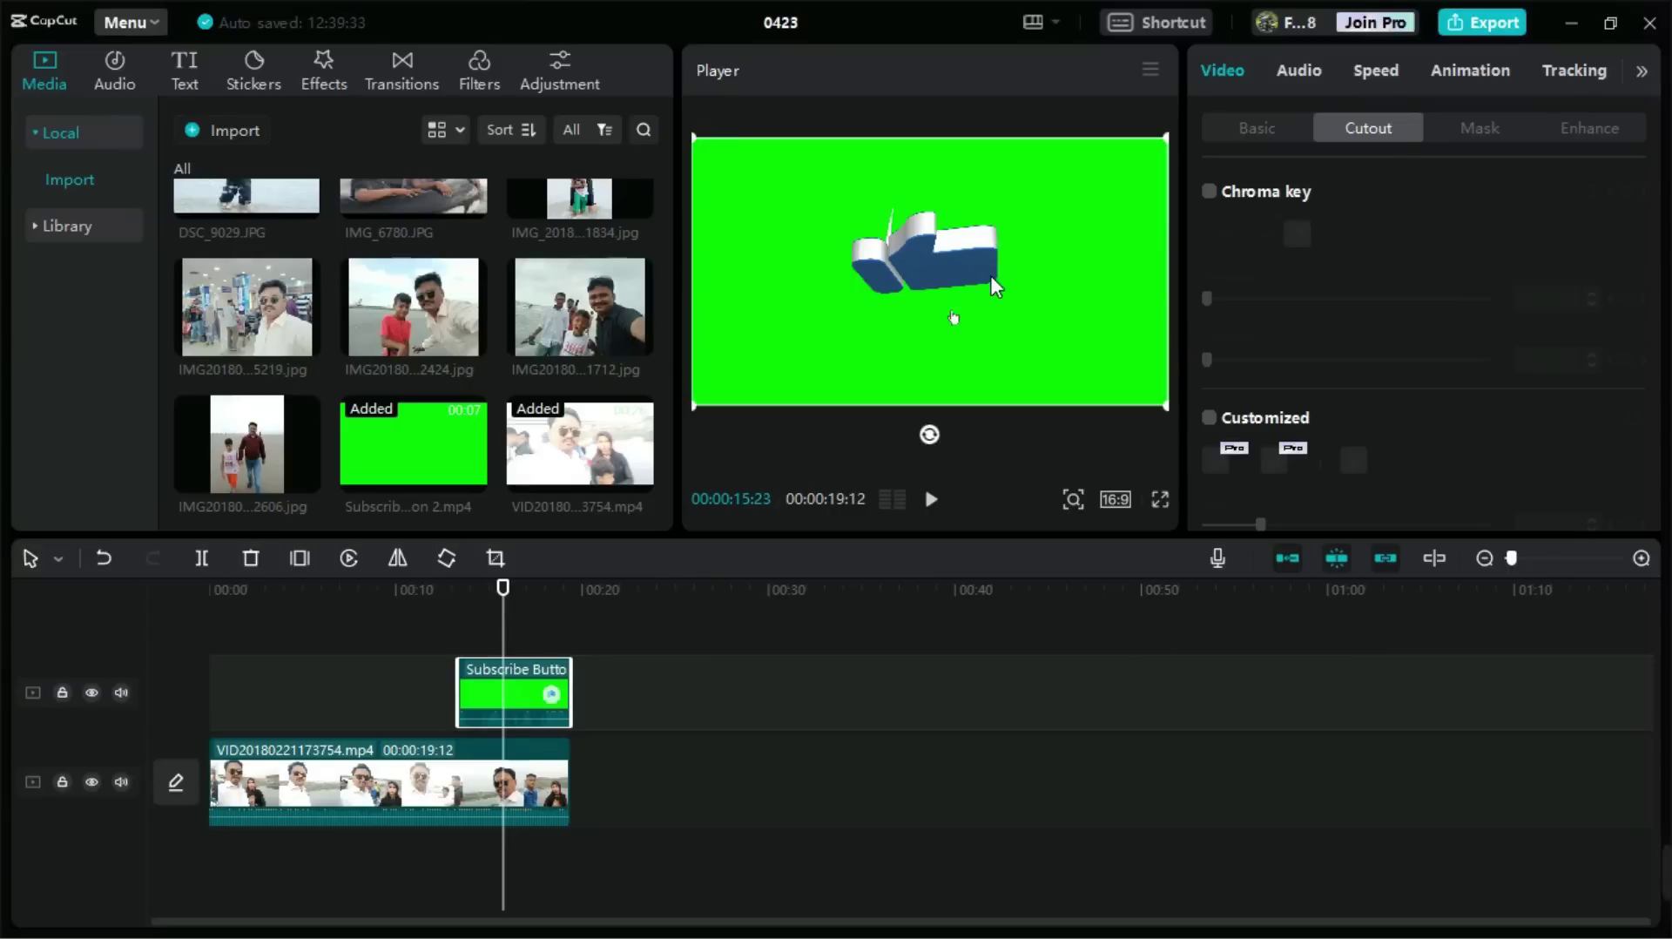
click(1291, 130)
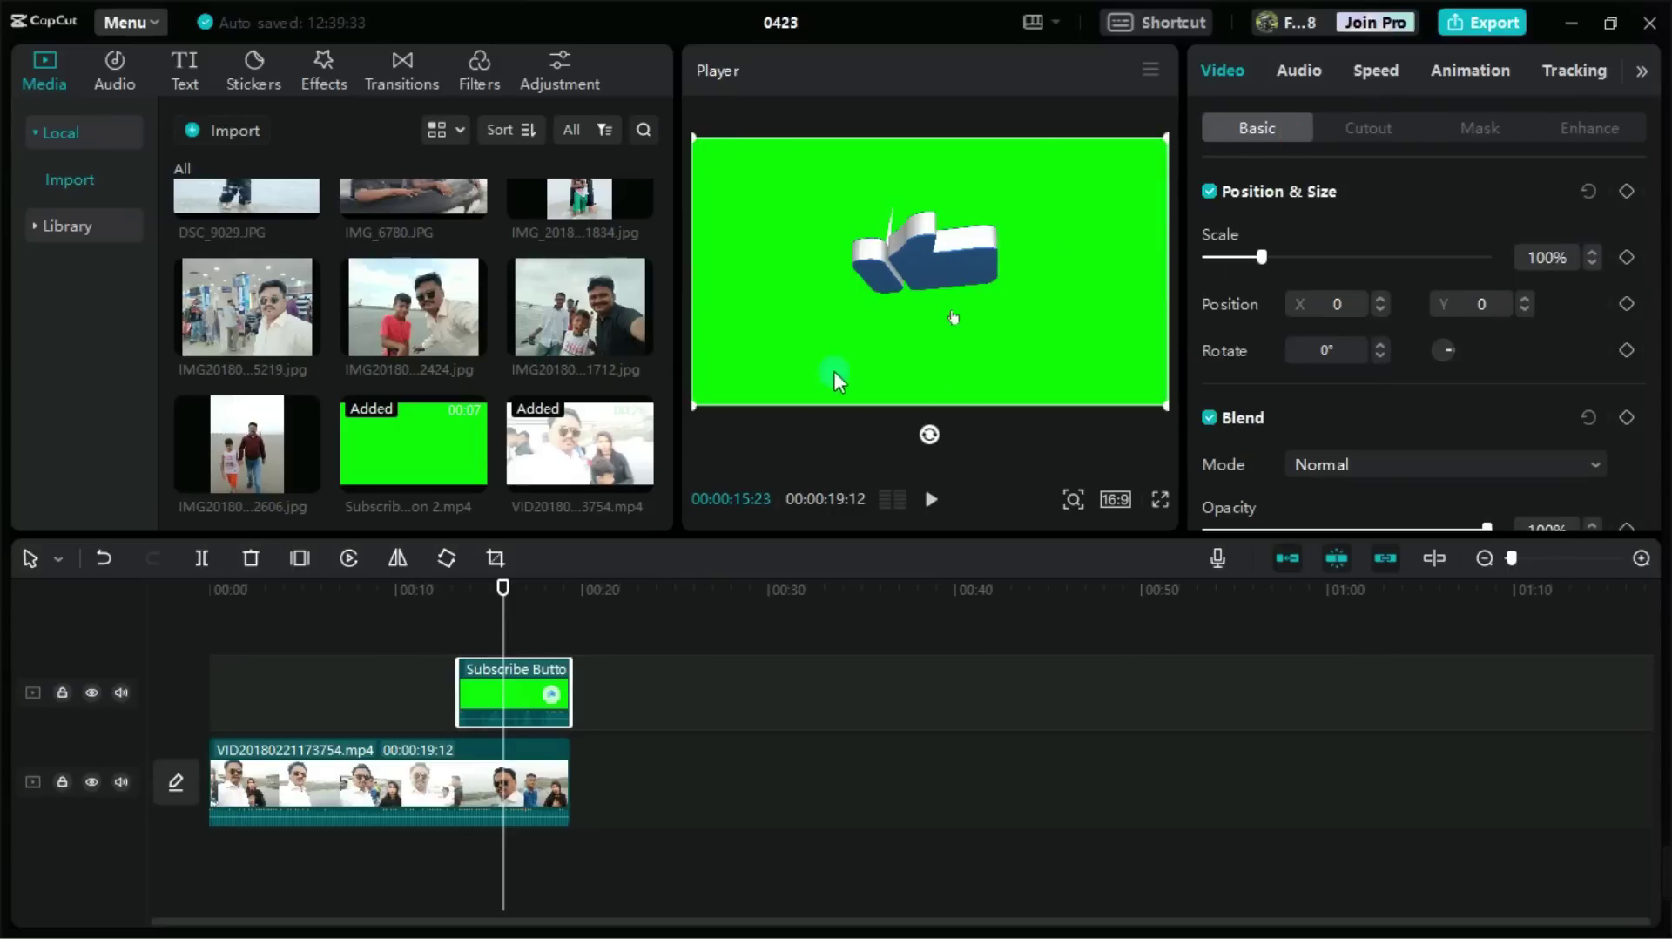
drag(1262, 258, 1255, 259)
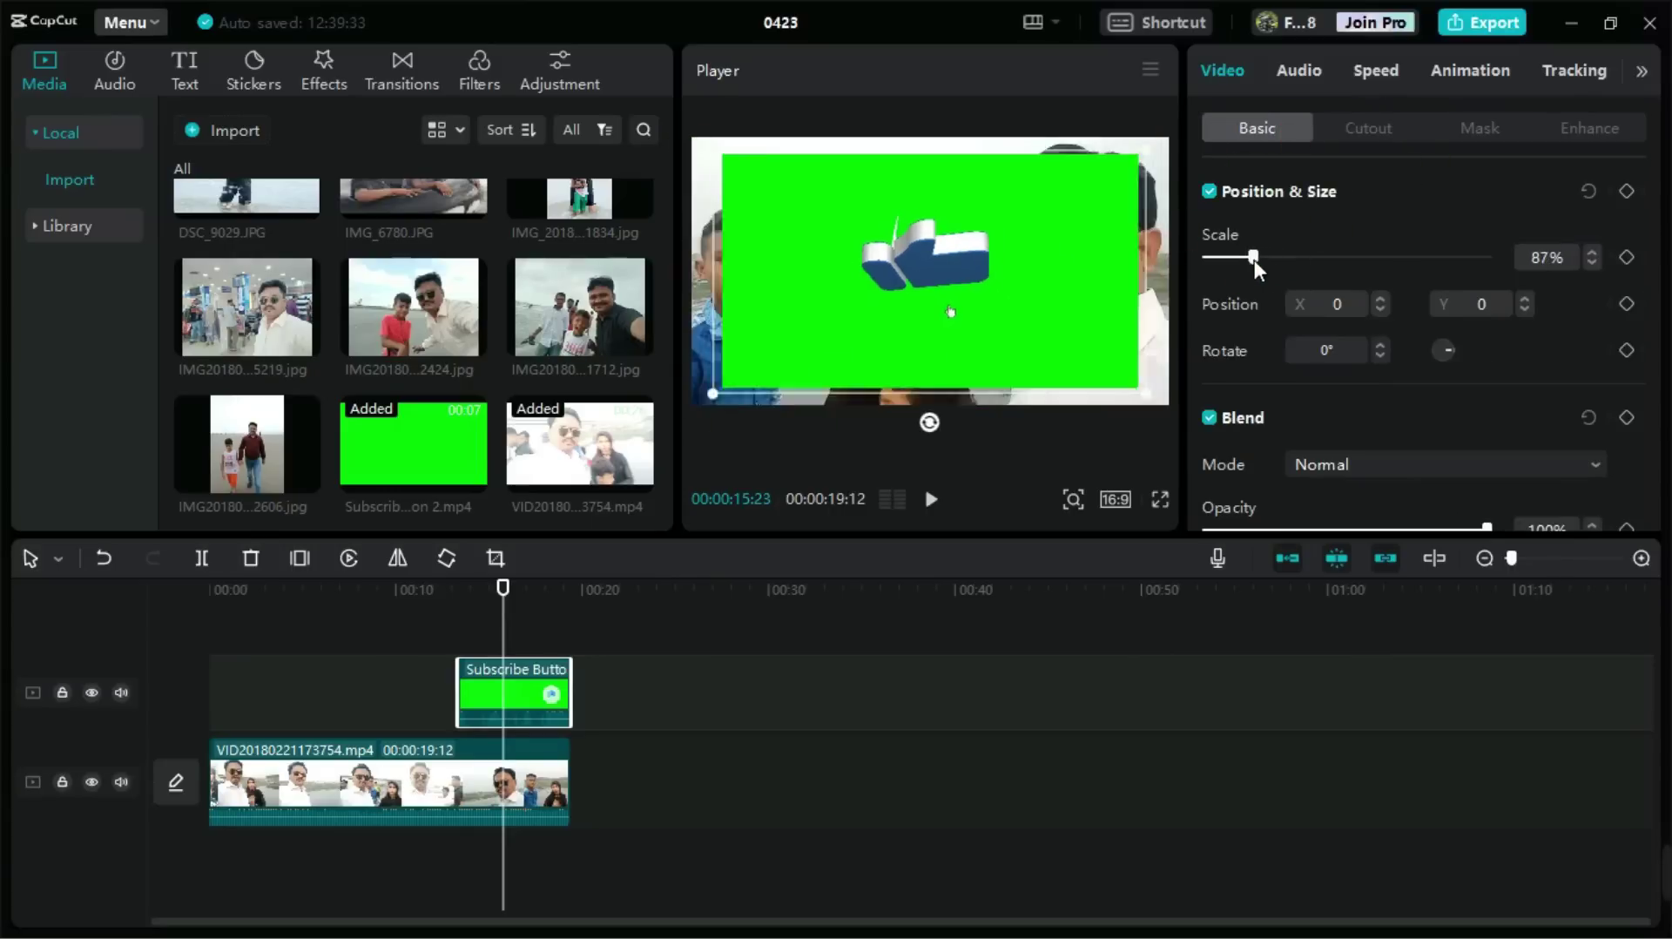
click(706, 216)
drag(817, 185, 842, 213)
click(1263, 230)
drag(1258, 255, 1235, 257)
drag(998, 302, 1107, 351)
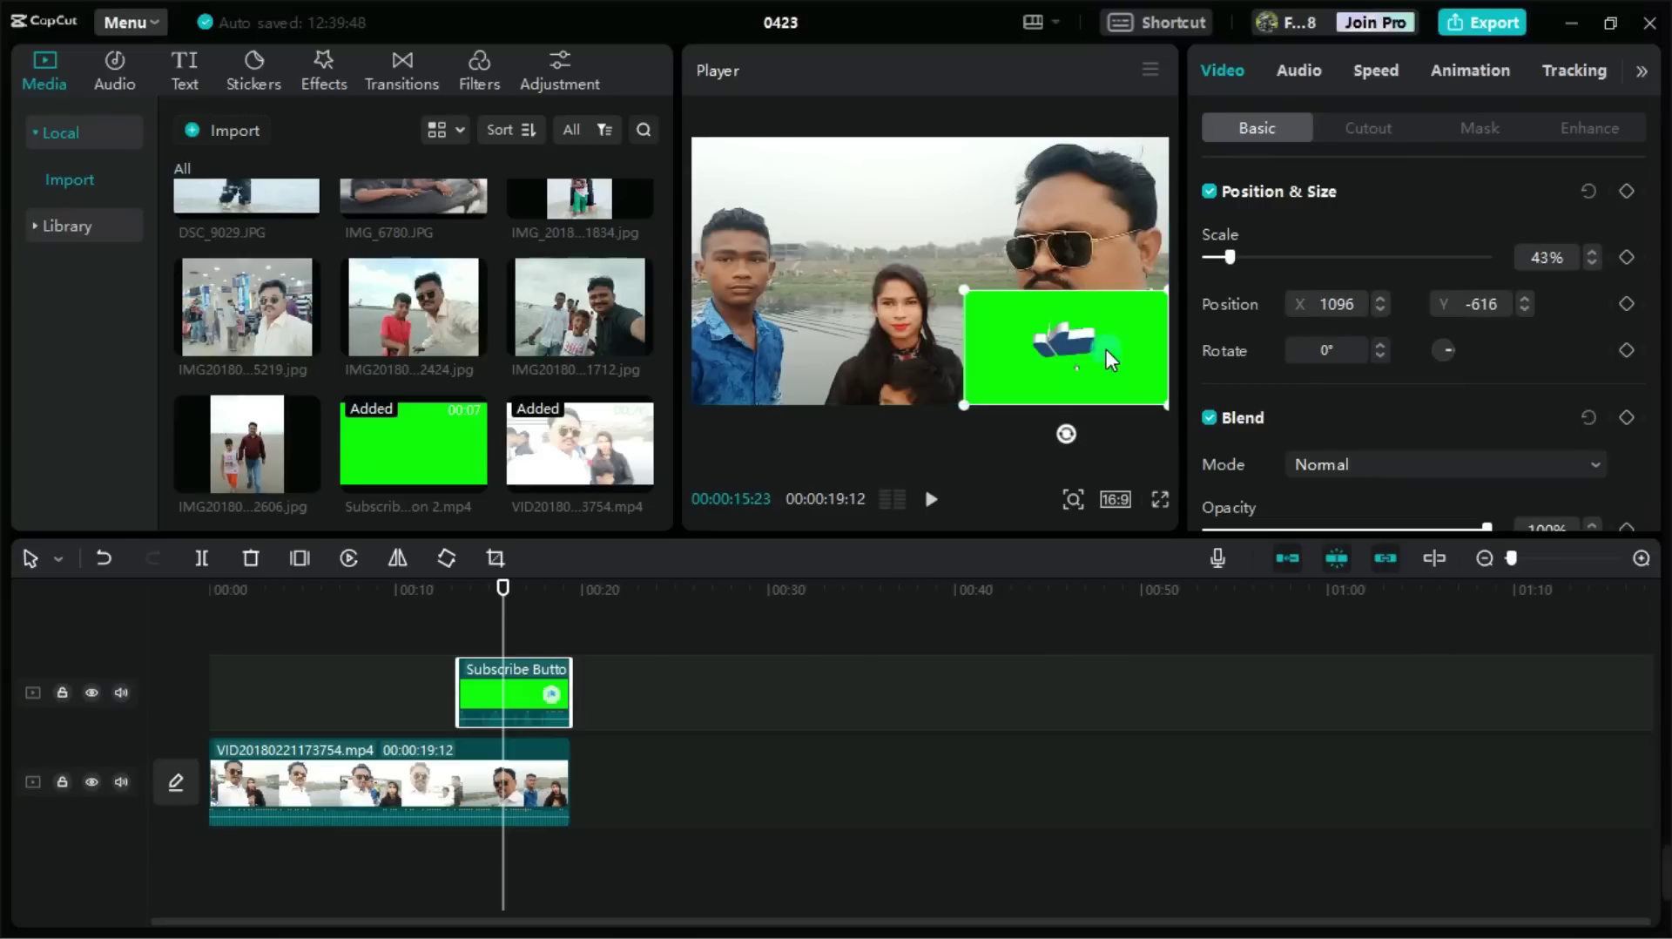
- Play back from just before the overlay to preview it
drag(515, 596, 422, 596)
click(914, 502)
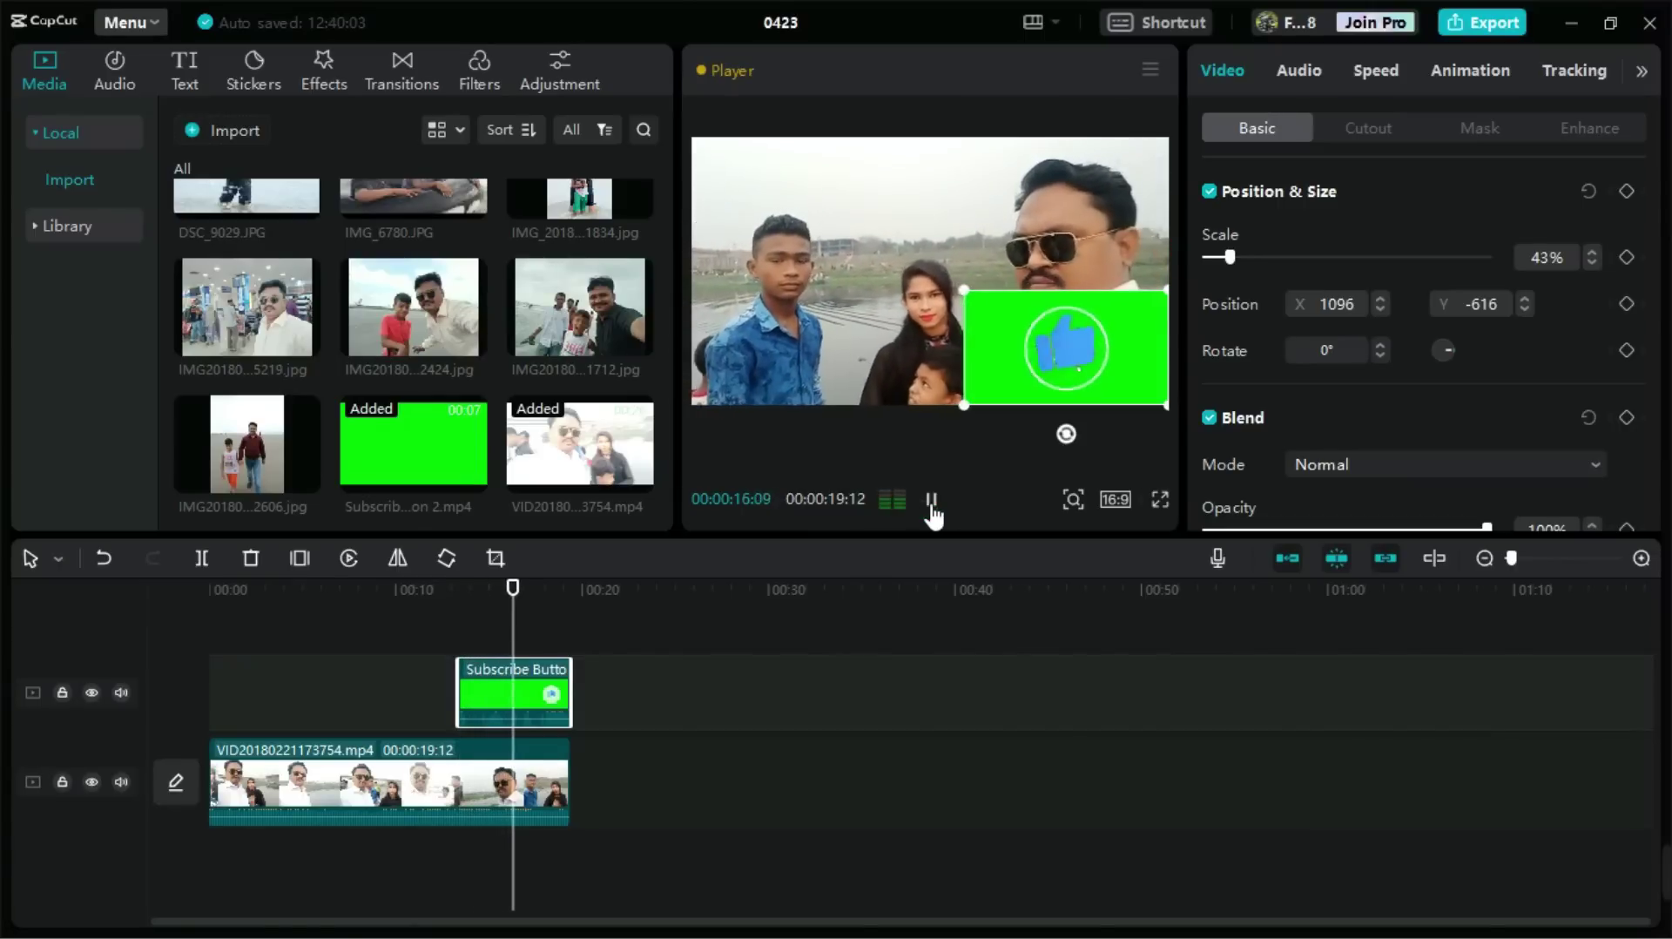
click(925, 502)
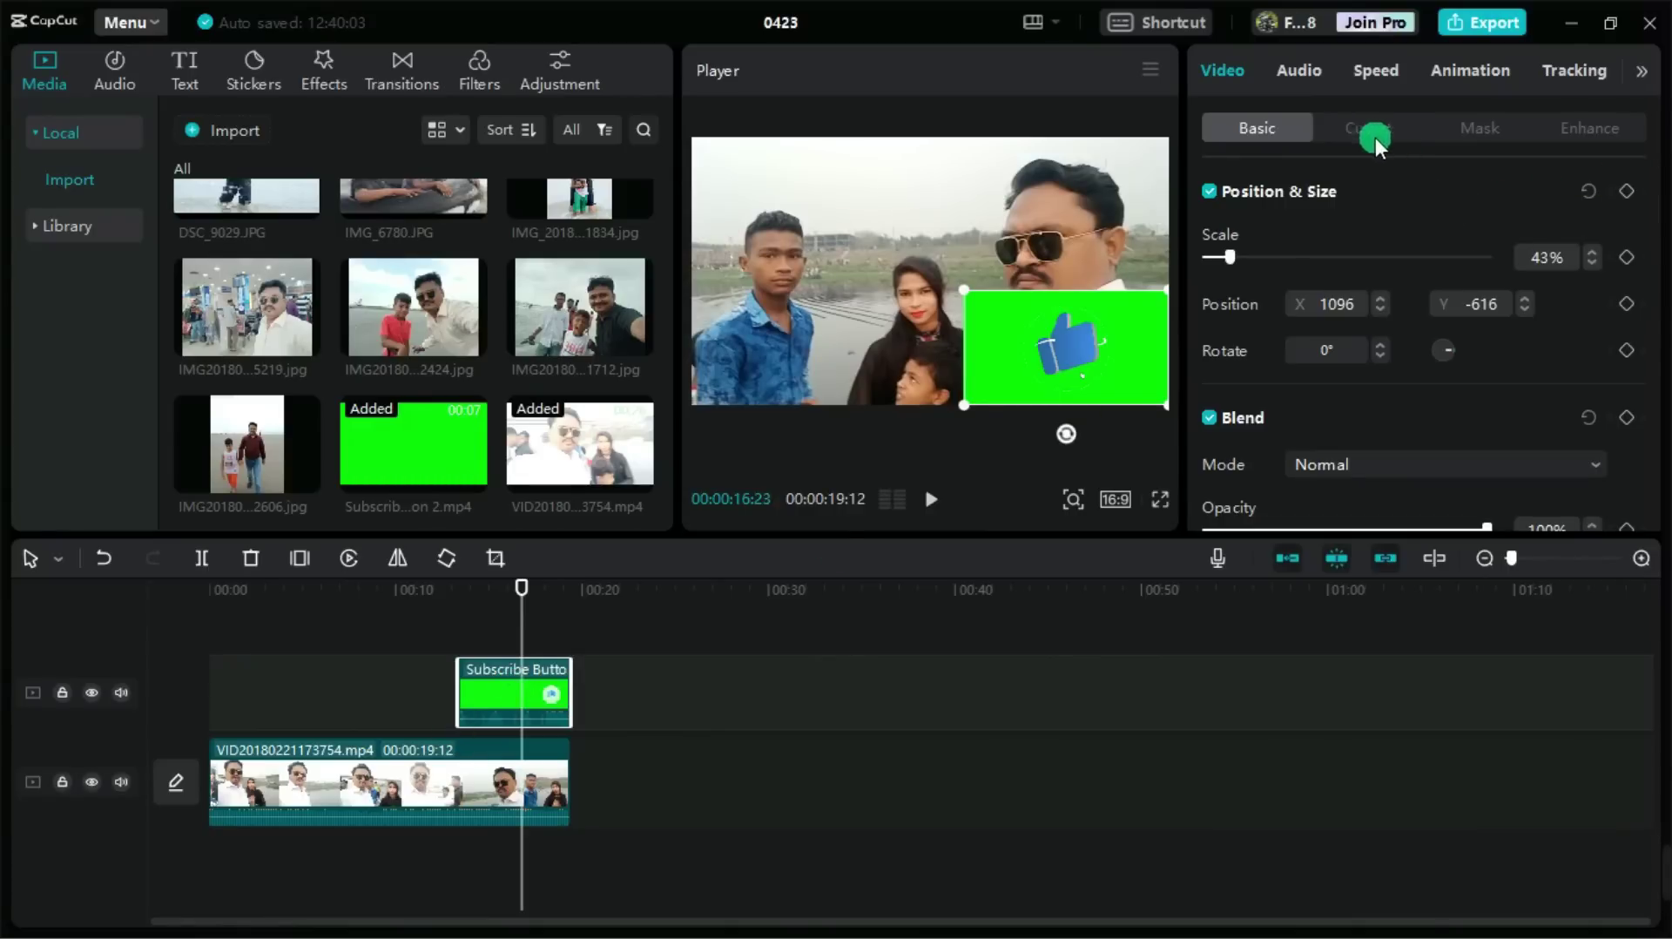
- Turn on Chroma key for the subscribe overlay and sample its green background
click(1398, 134)
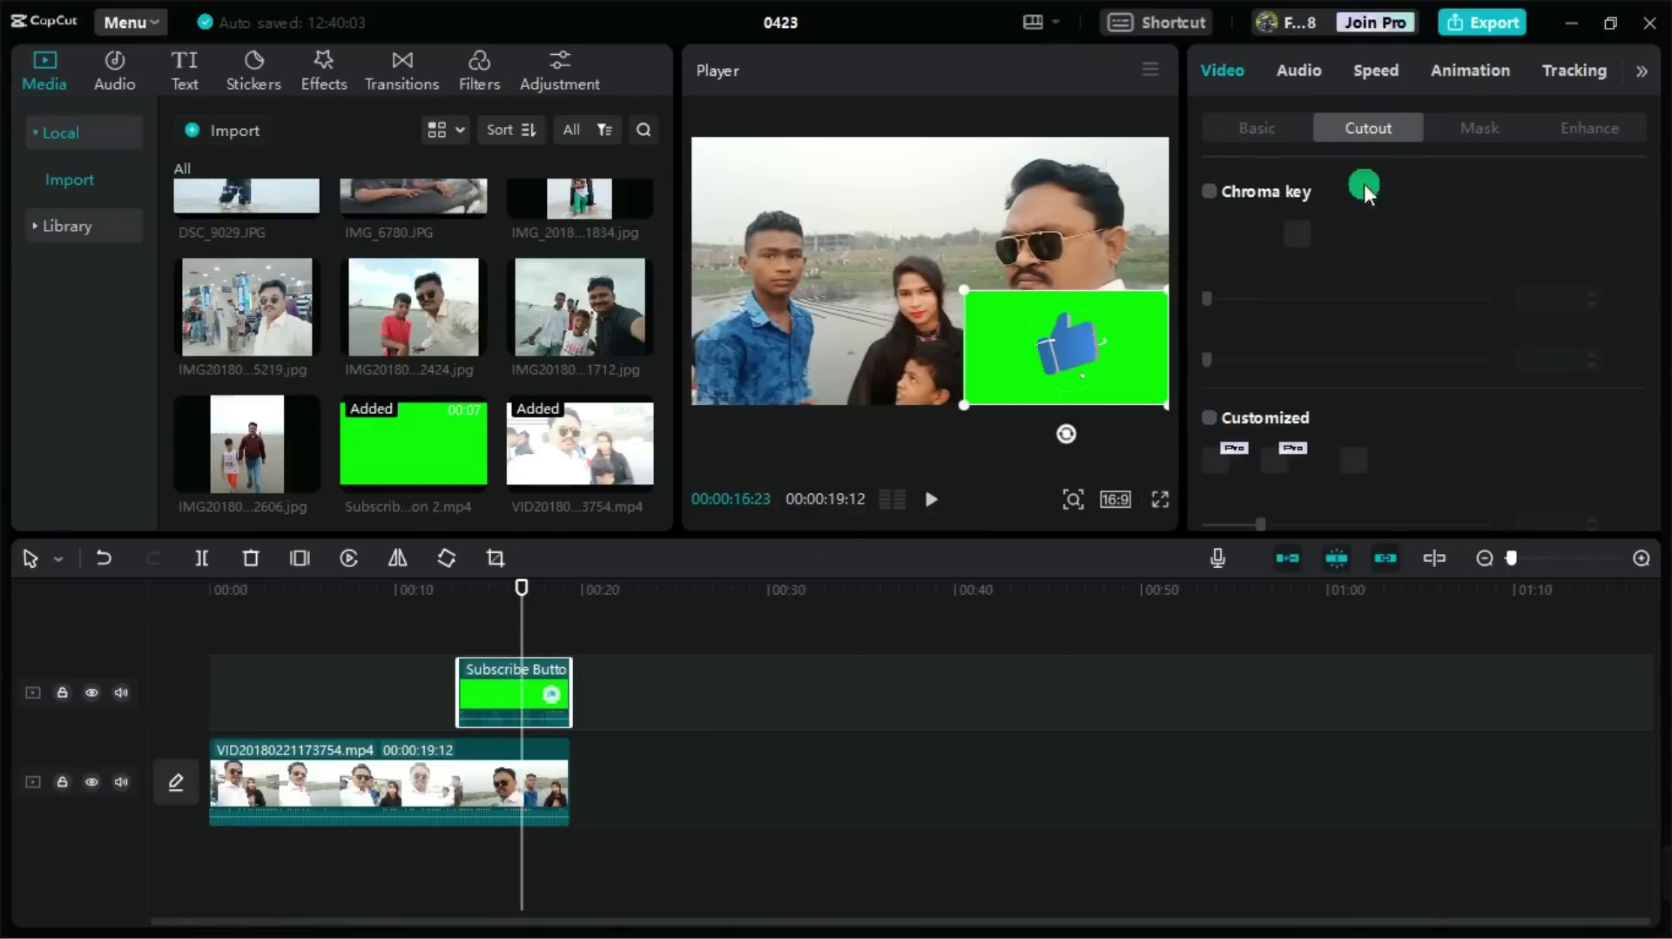
click(1219, 194)
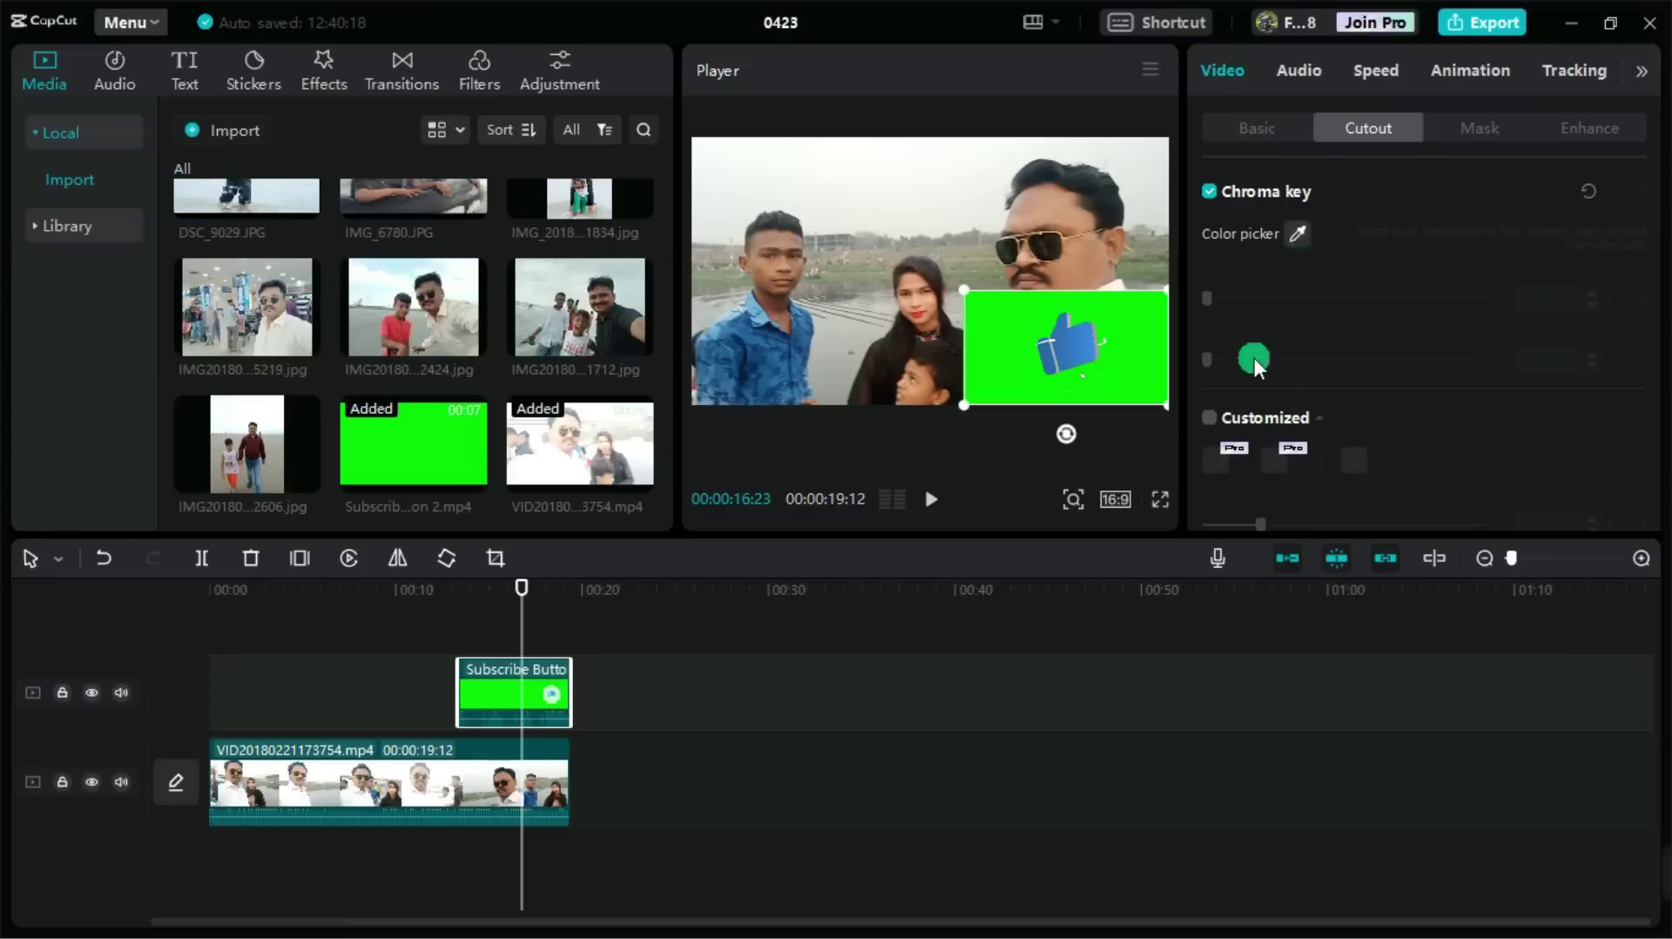
click(1288, 256)
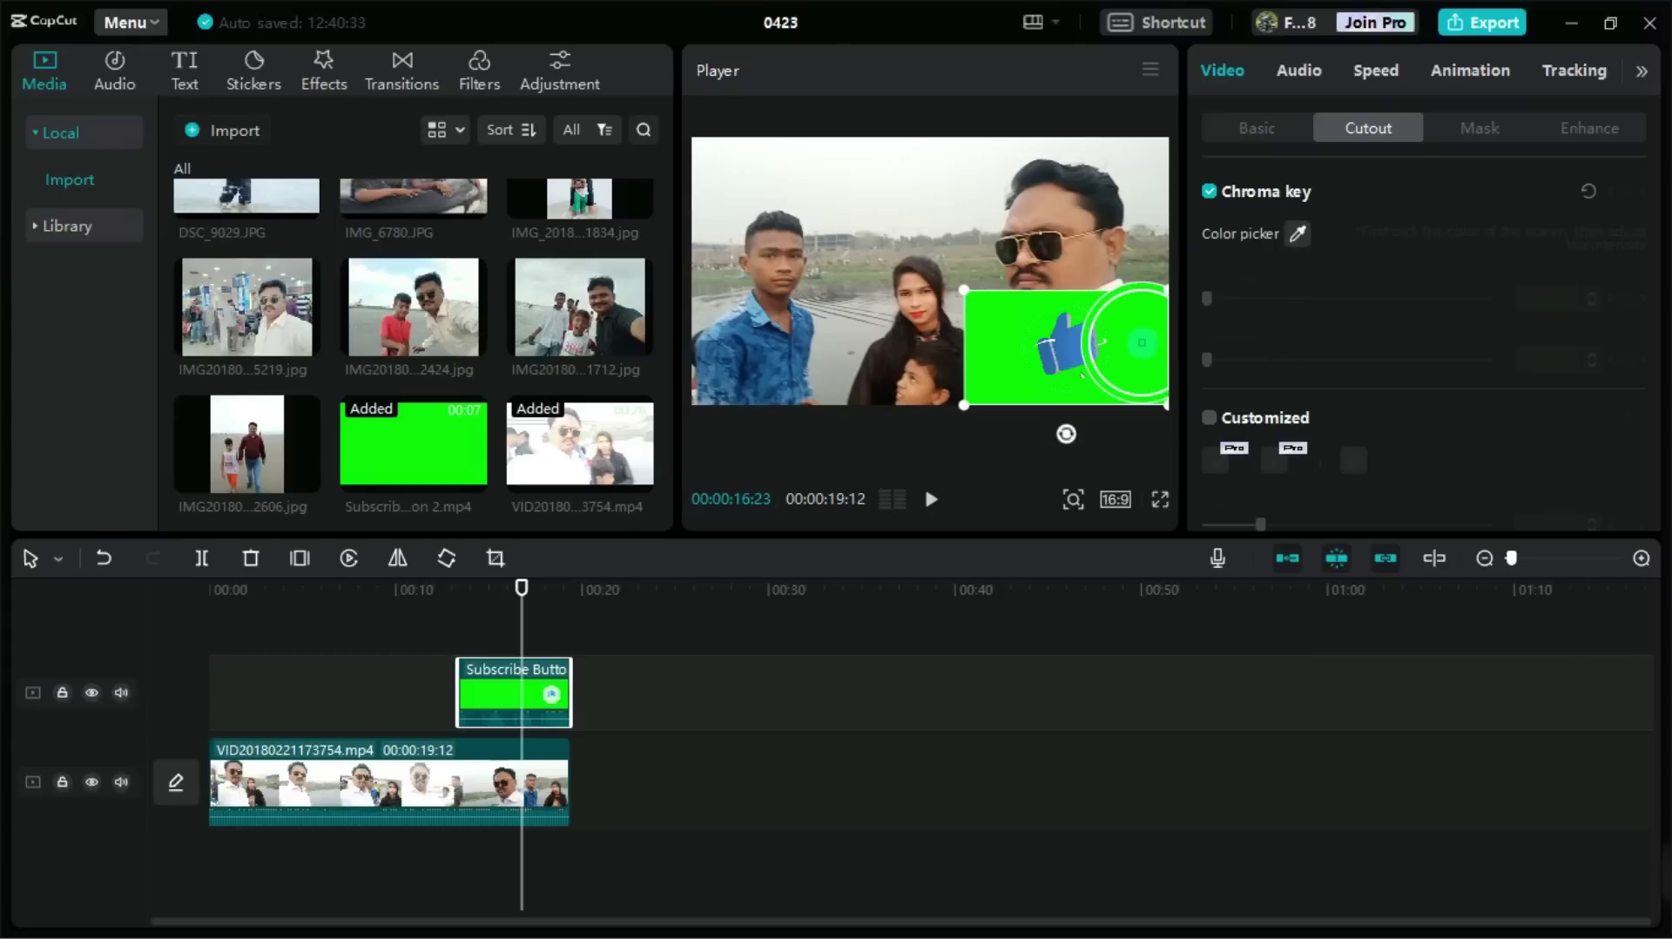
click(1143, 345)
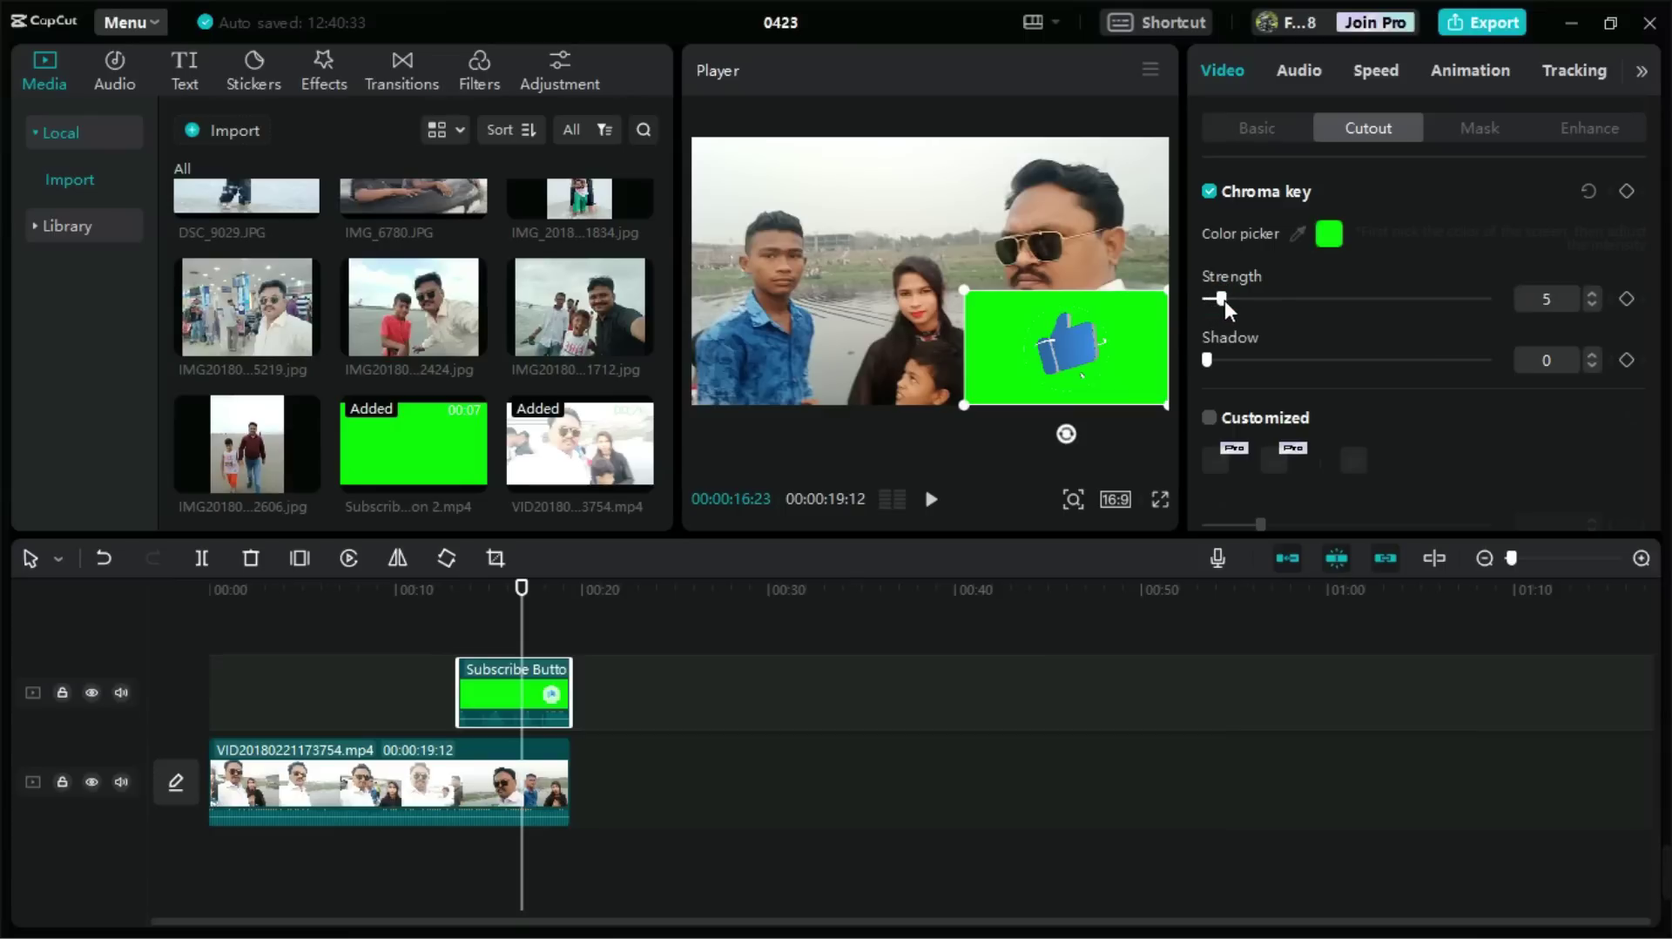
- Set chroma key Strength to 53 and Shadow to 18, then replay to check the keyed overlay
drag(1233, 299, 1254, 293)
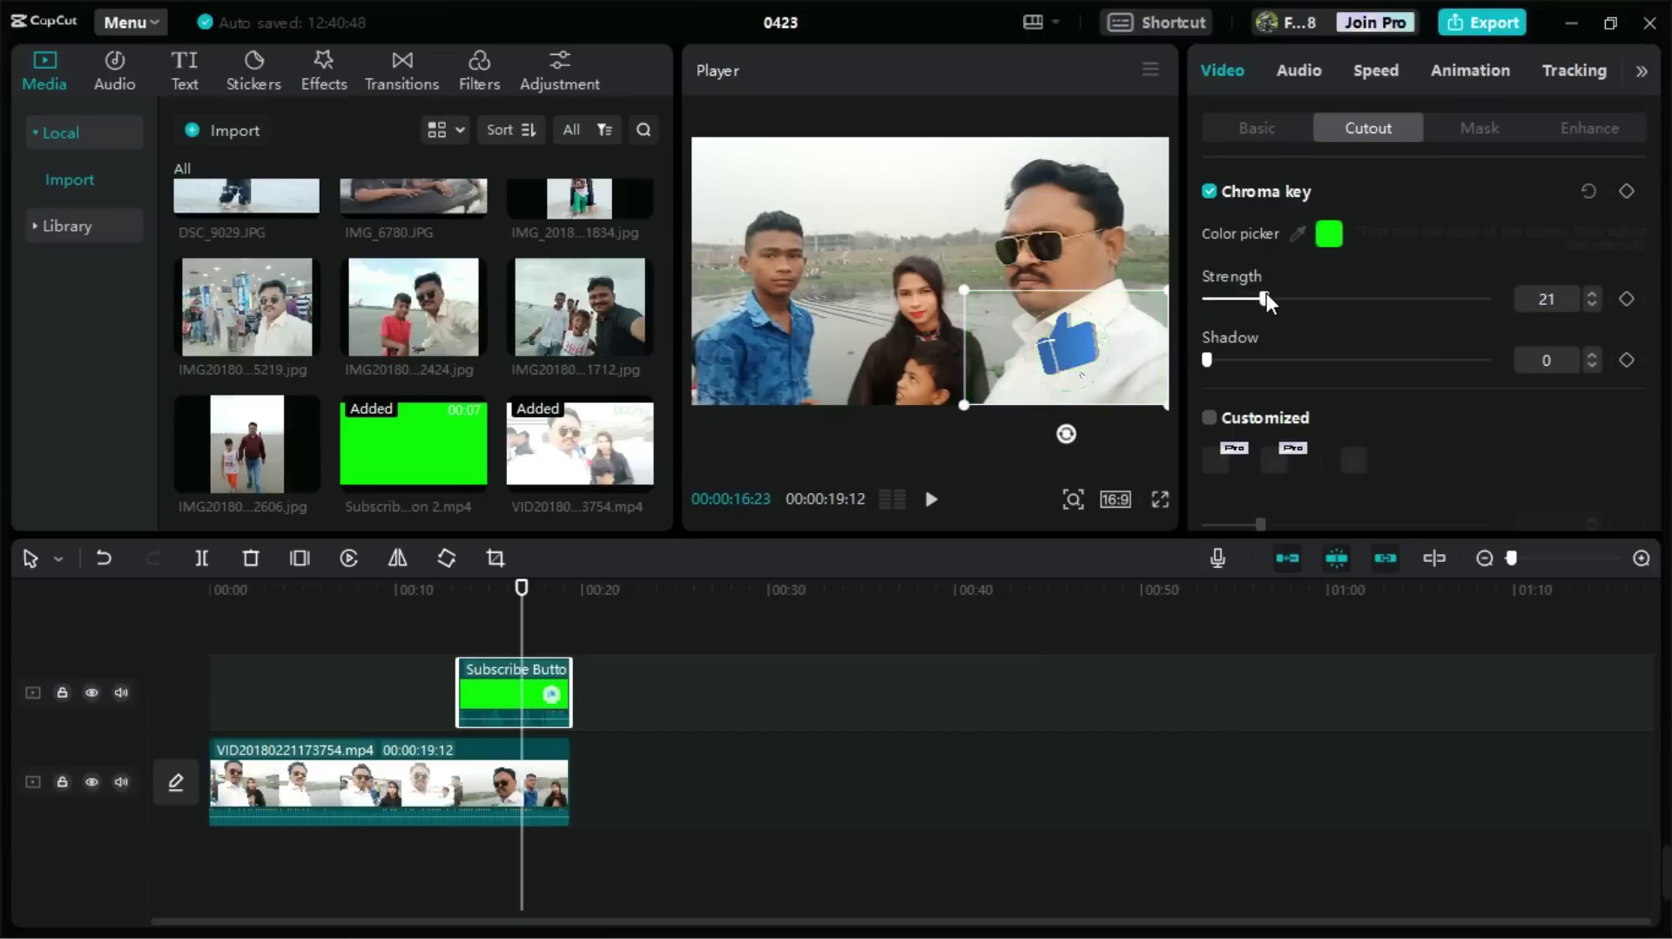
drag(1274, 290, 1307, 287)
click(1256, 394)
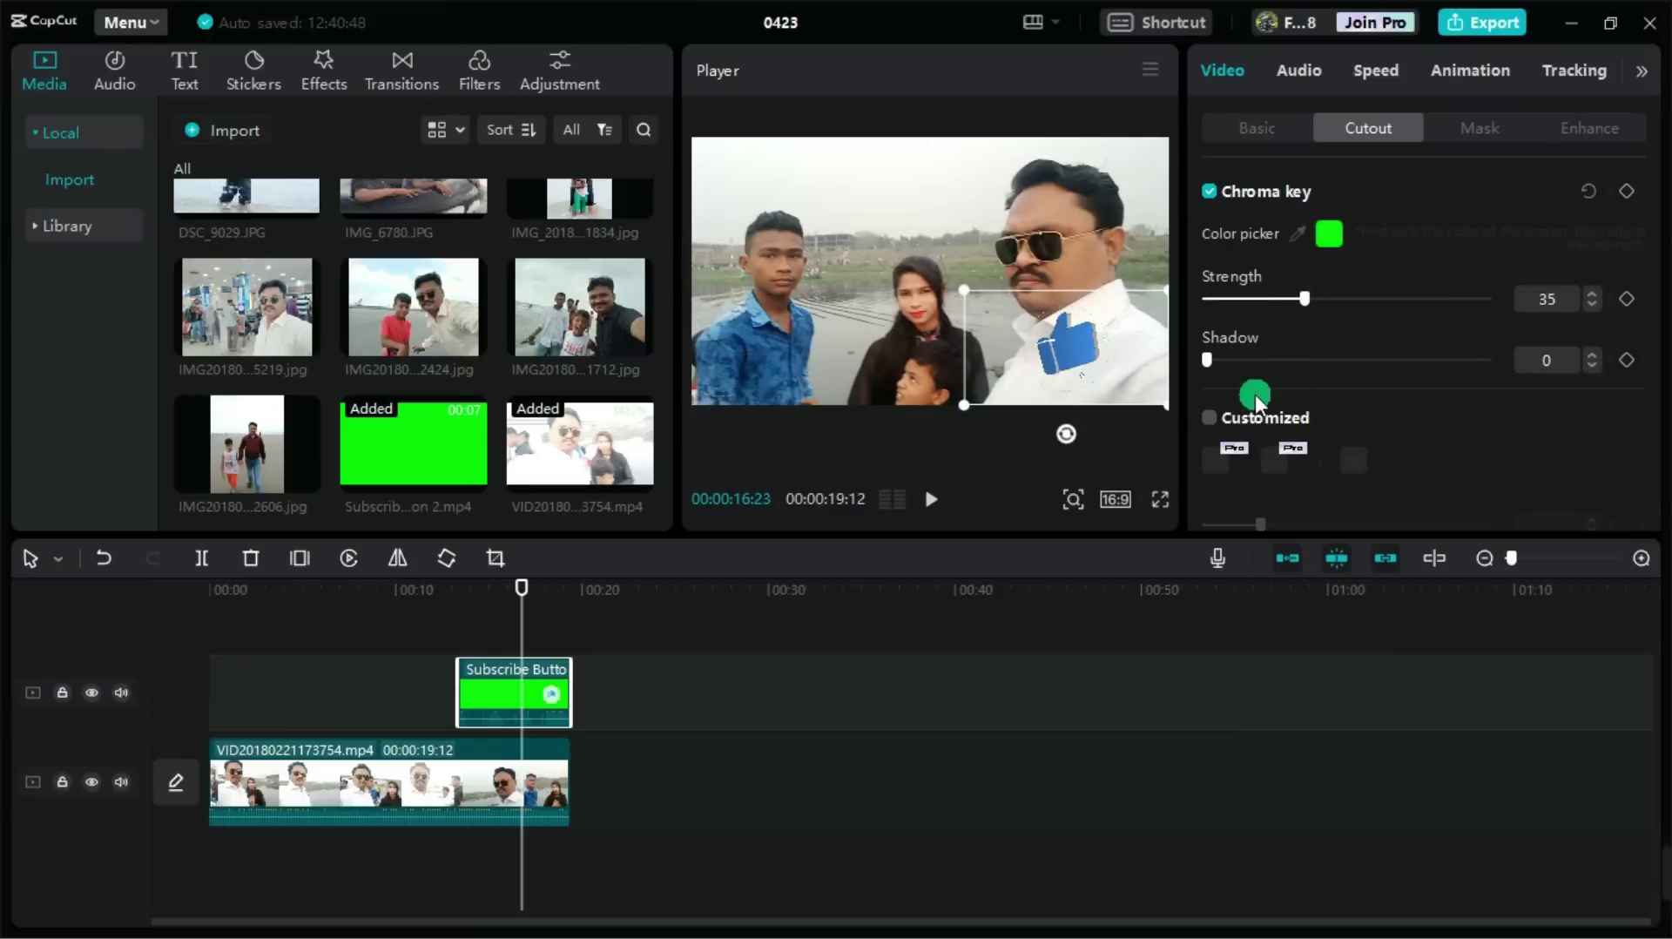
click(1292, 296)
drag(1305, 292, 1355, 289)
click(1231, 357)
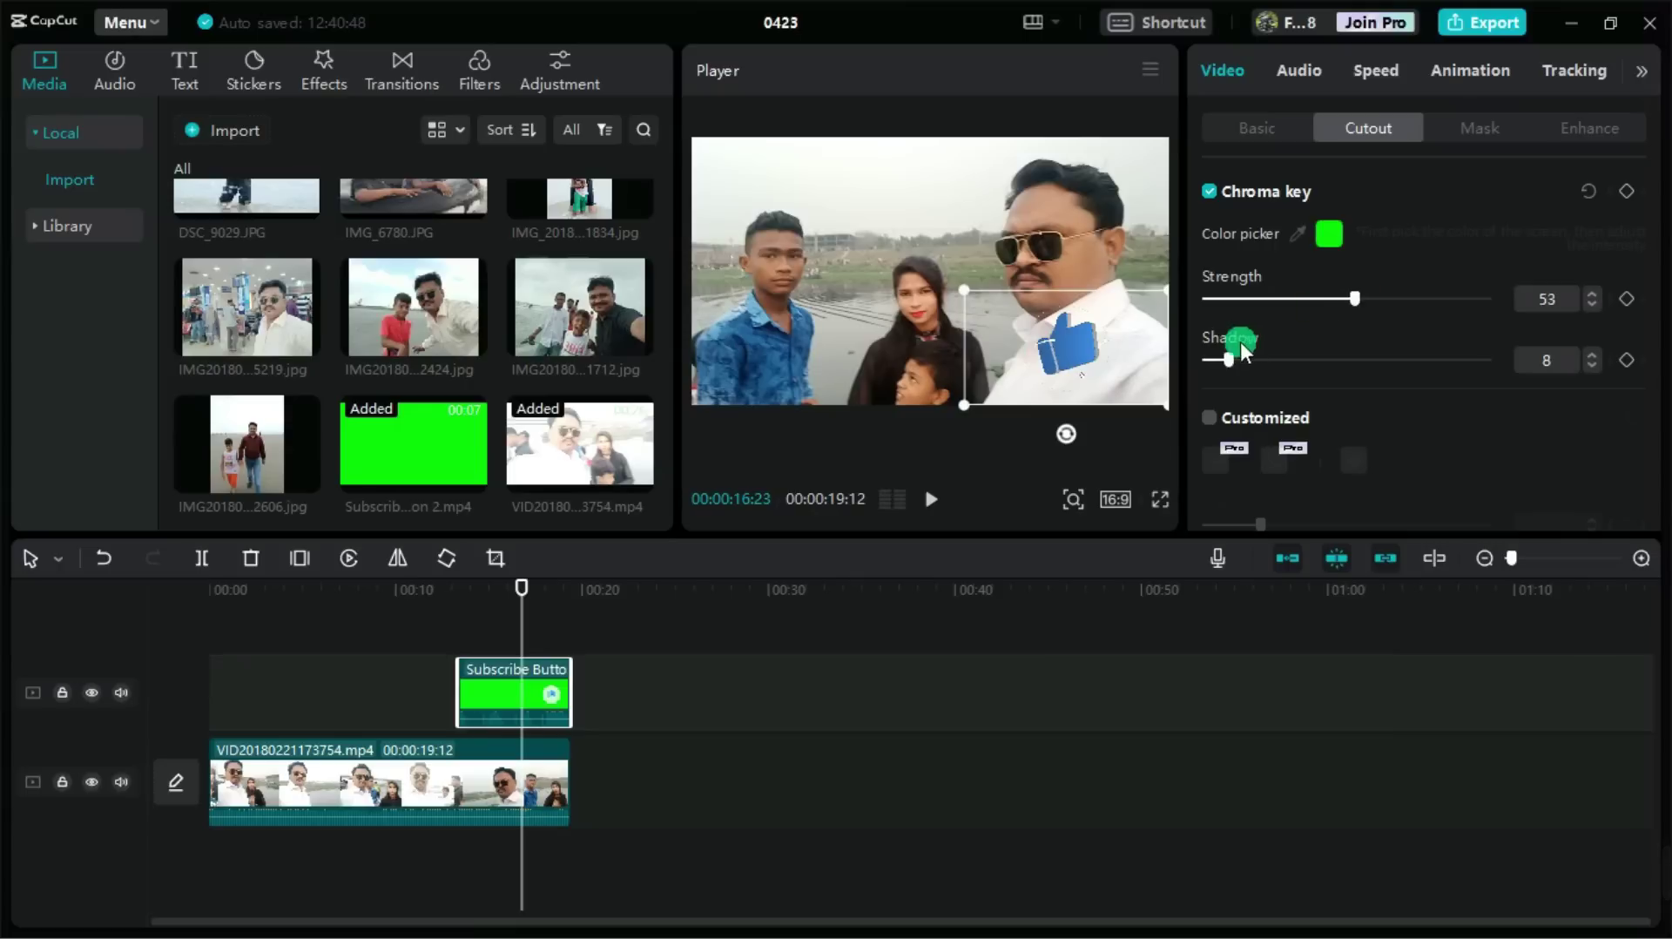
drag(1261, 351, 1265, 352)
click(931, 499)
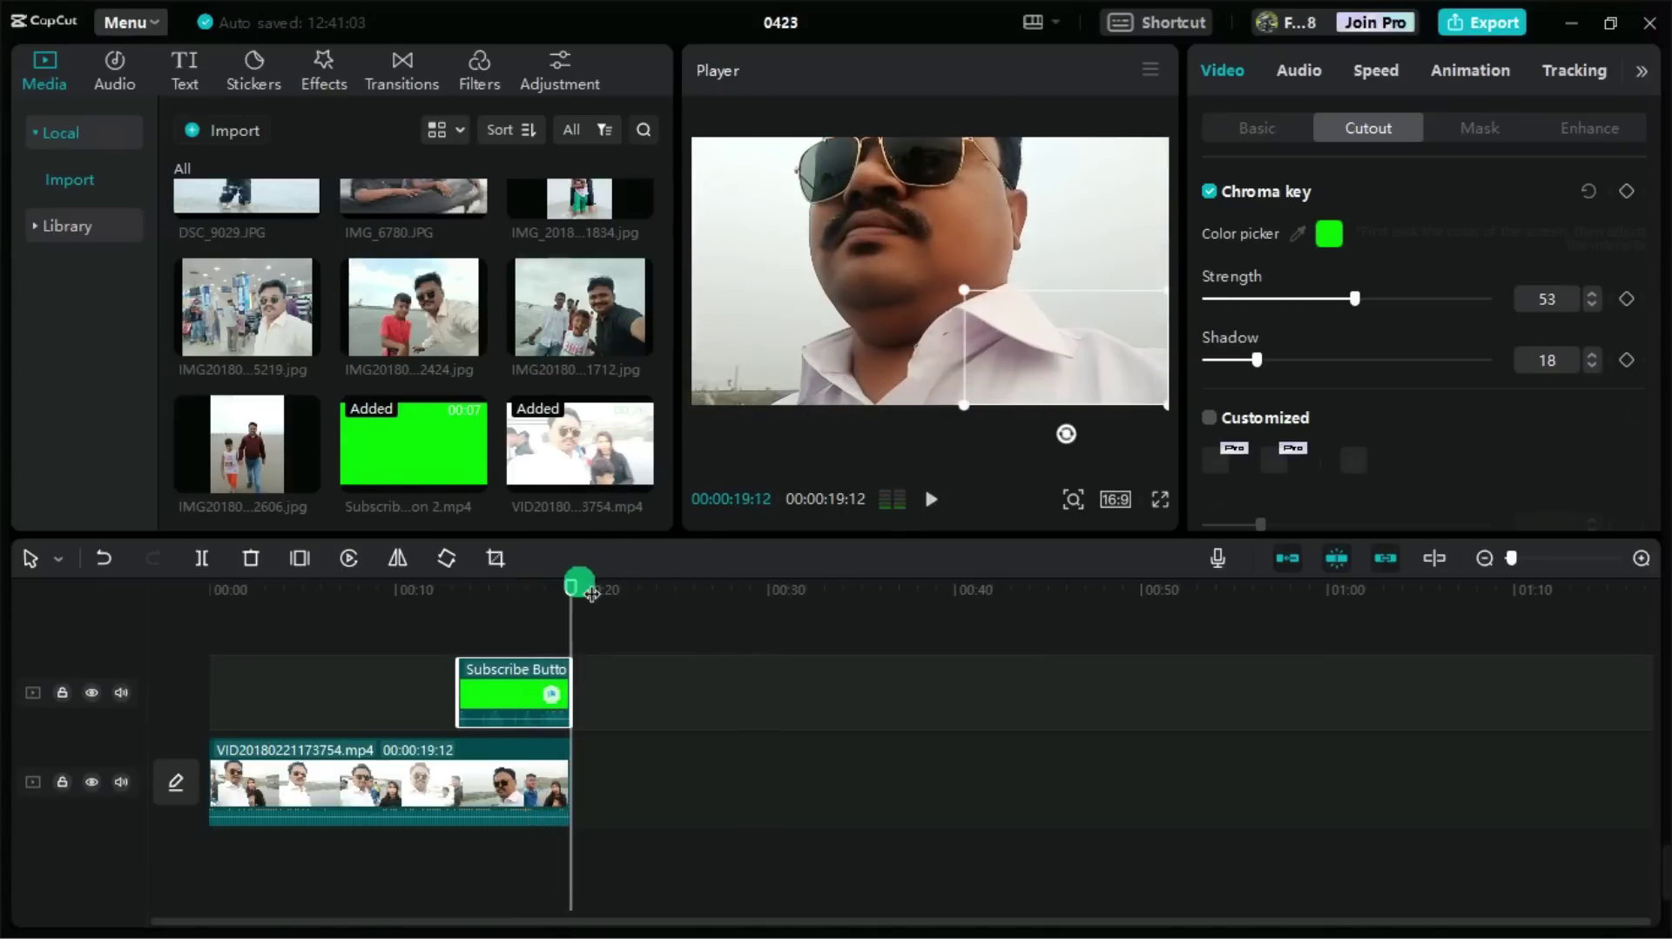
drag(584, 606, 431, 601)
click(937, 502)
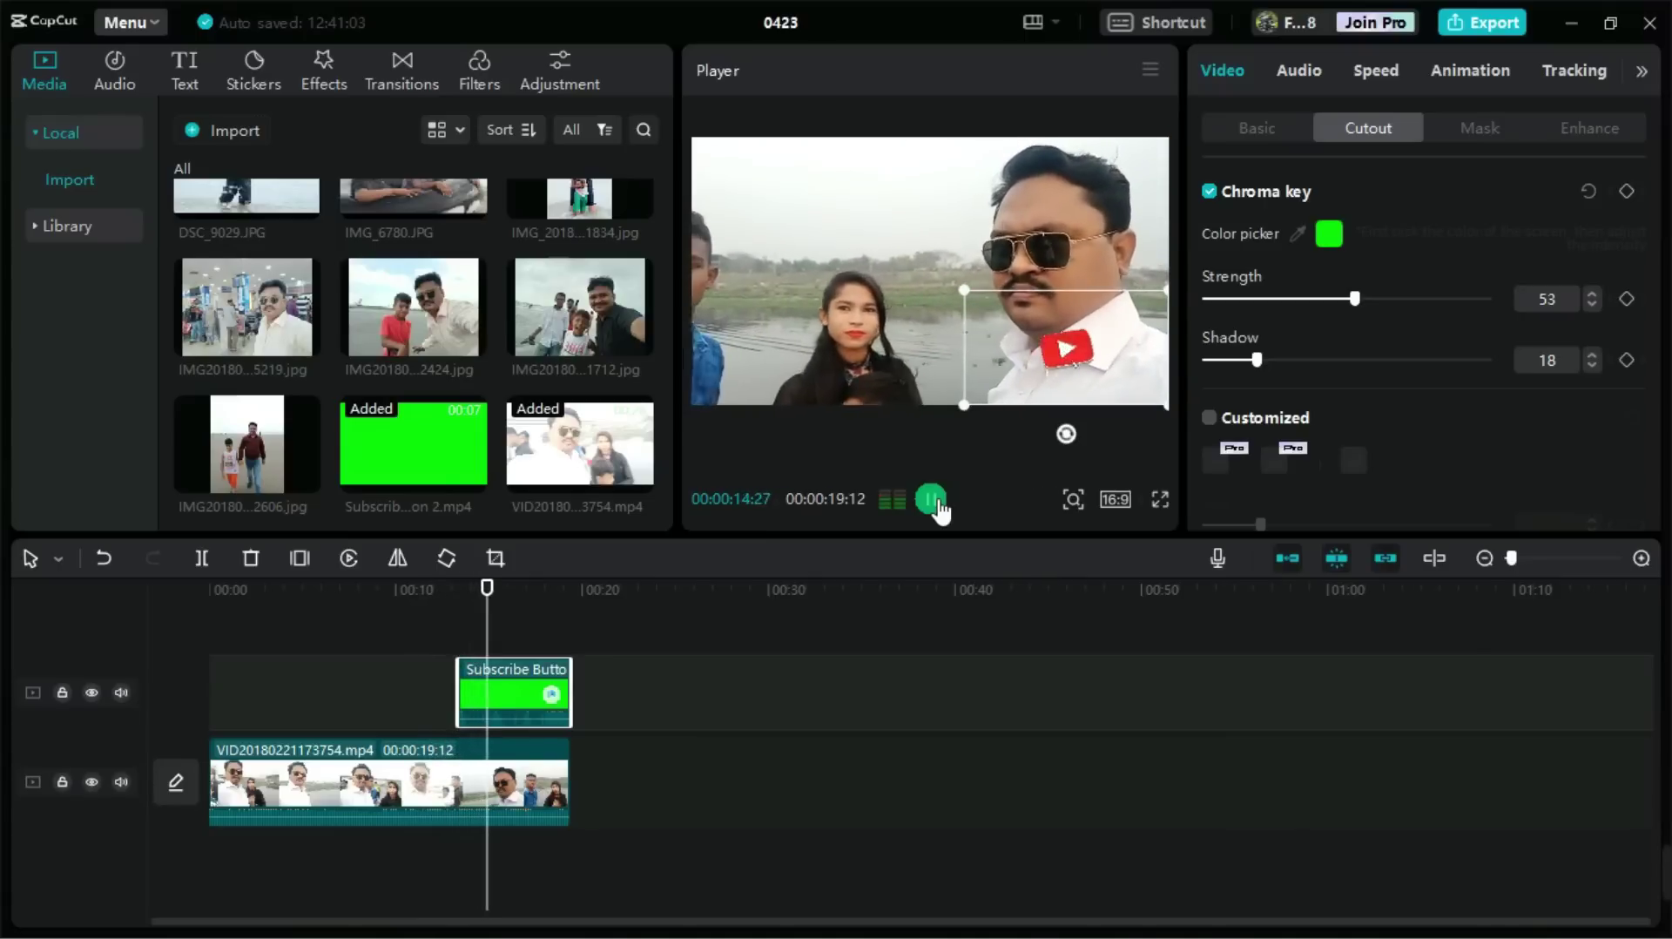
- Add the IMG20180903 group photo as an overlay on a new top track
click(930, 499)
click(401, 784)
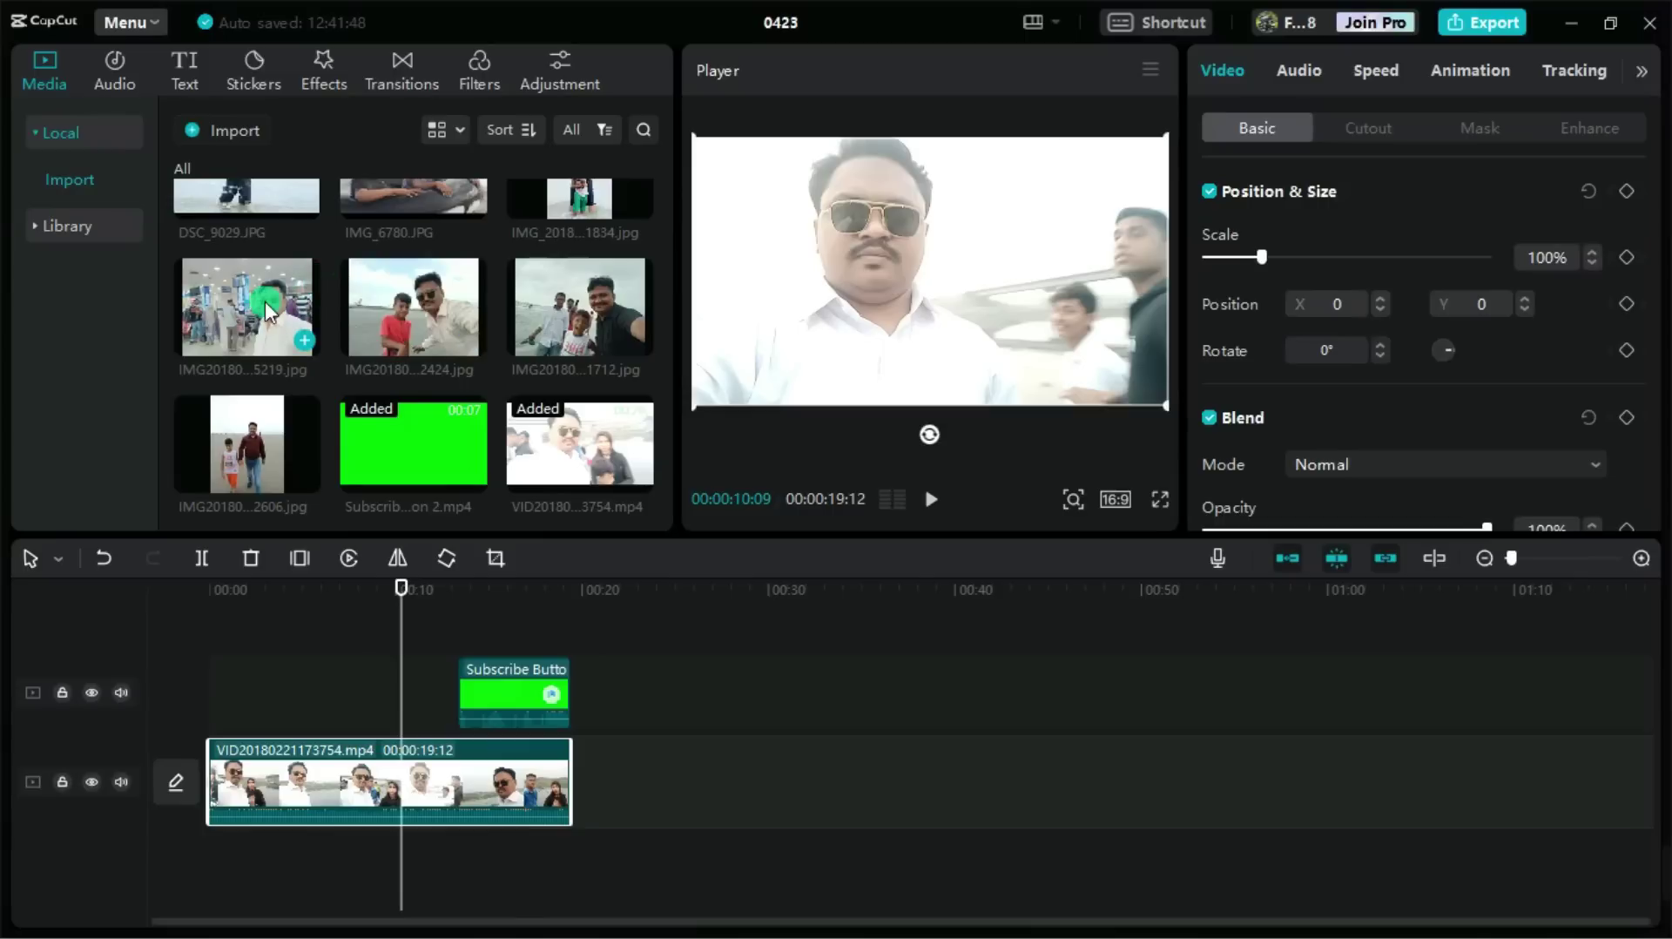
drag(264, 302, 310, 420)
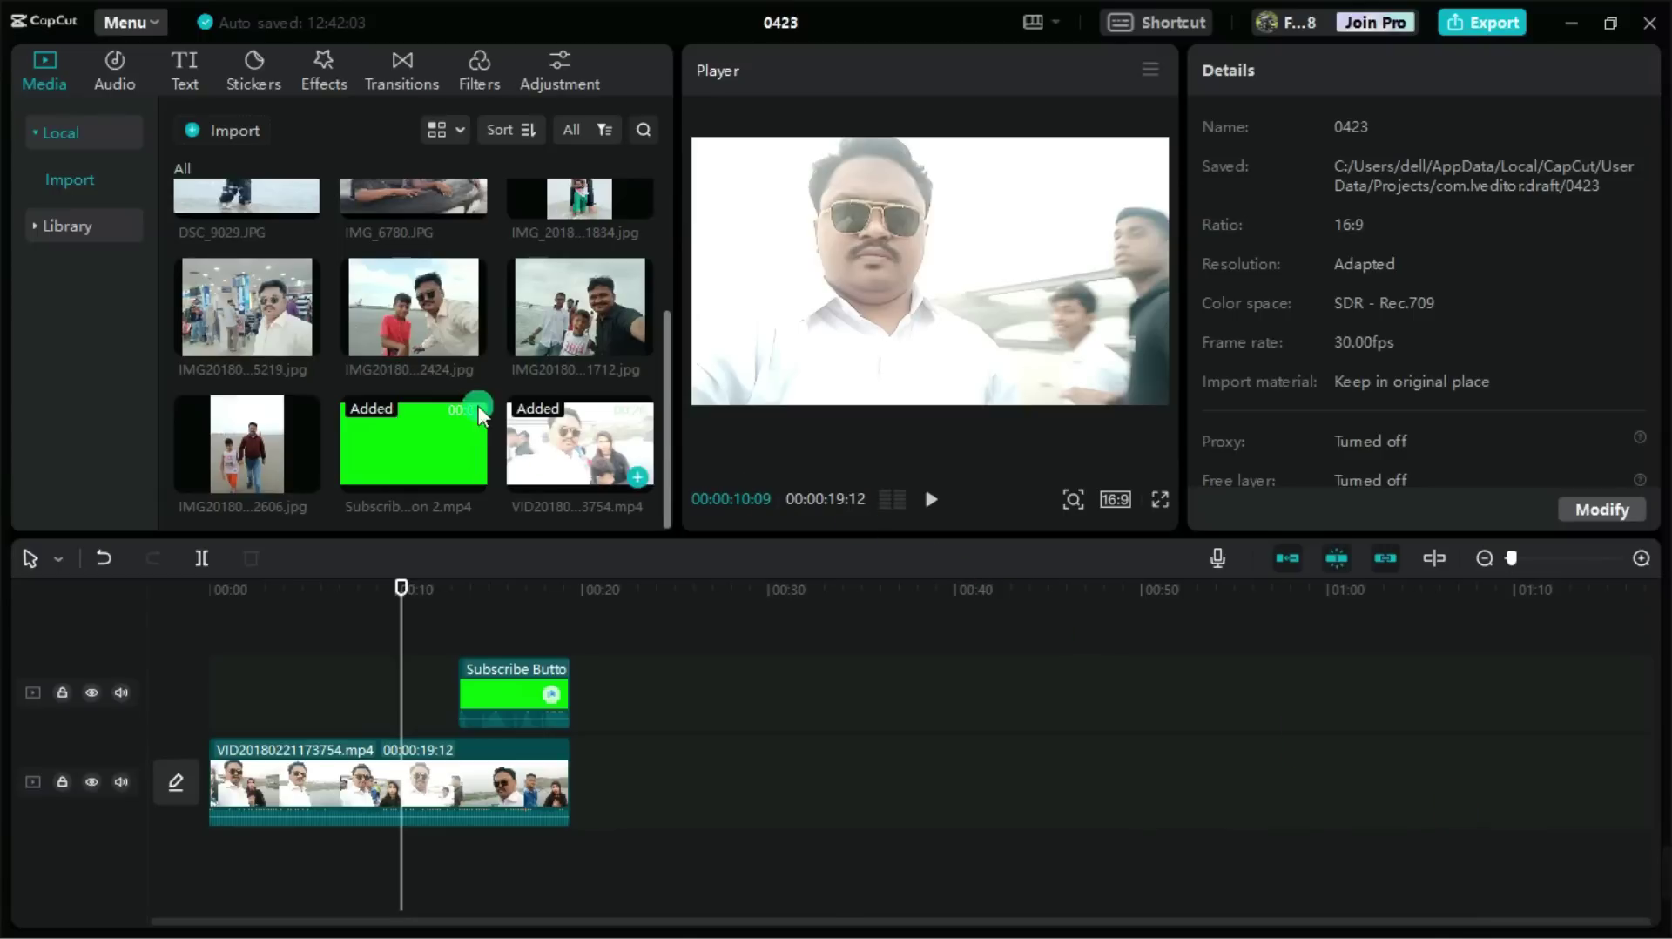
drag(442, 311, 553, 707)
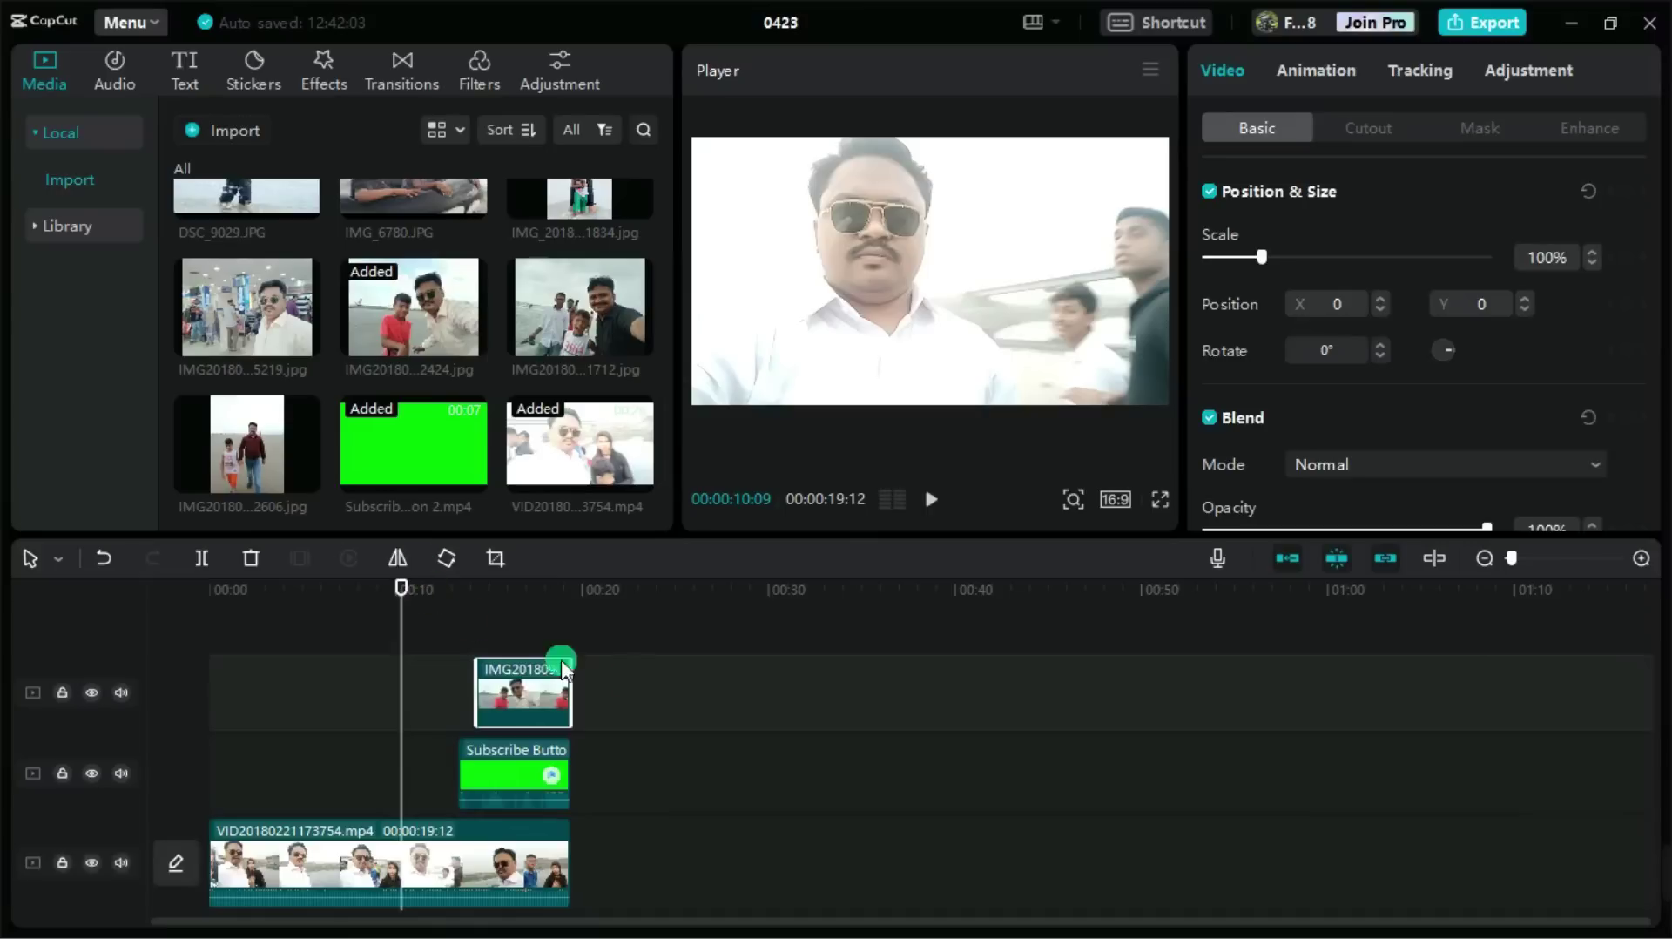
- Apply a Circle mask to the group photo and preview it
click(1507, 127)
click(1524, 256)
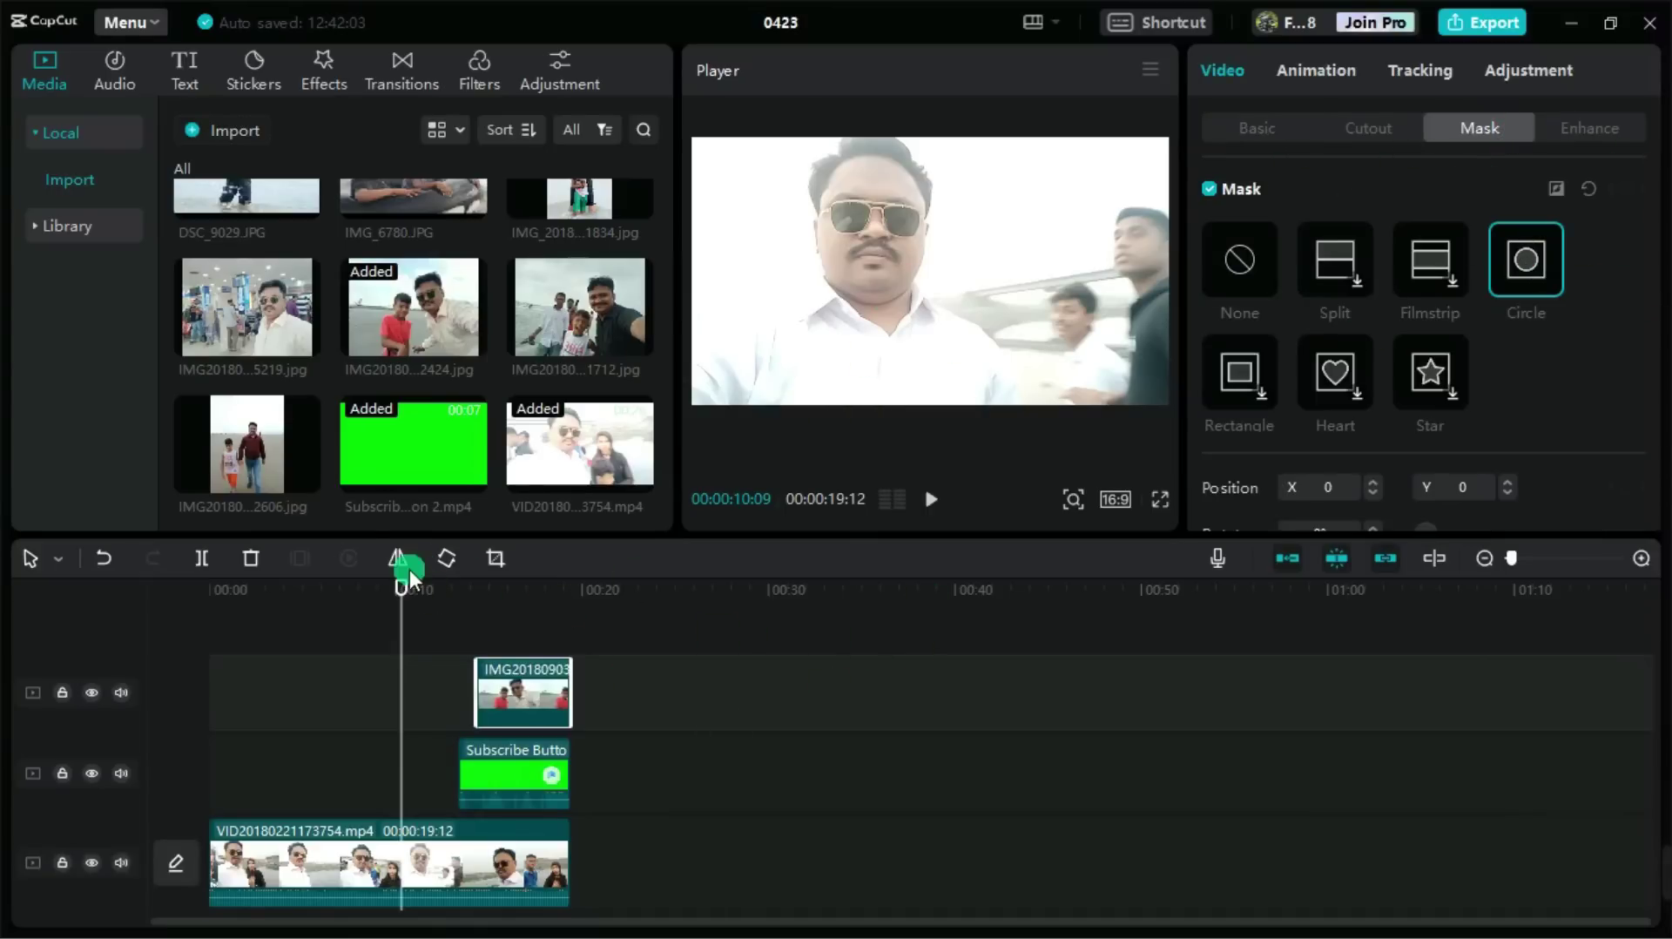
drag(397, 577, 432, 613)
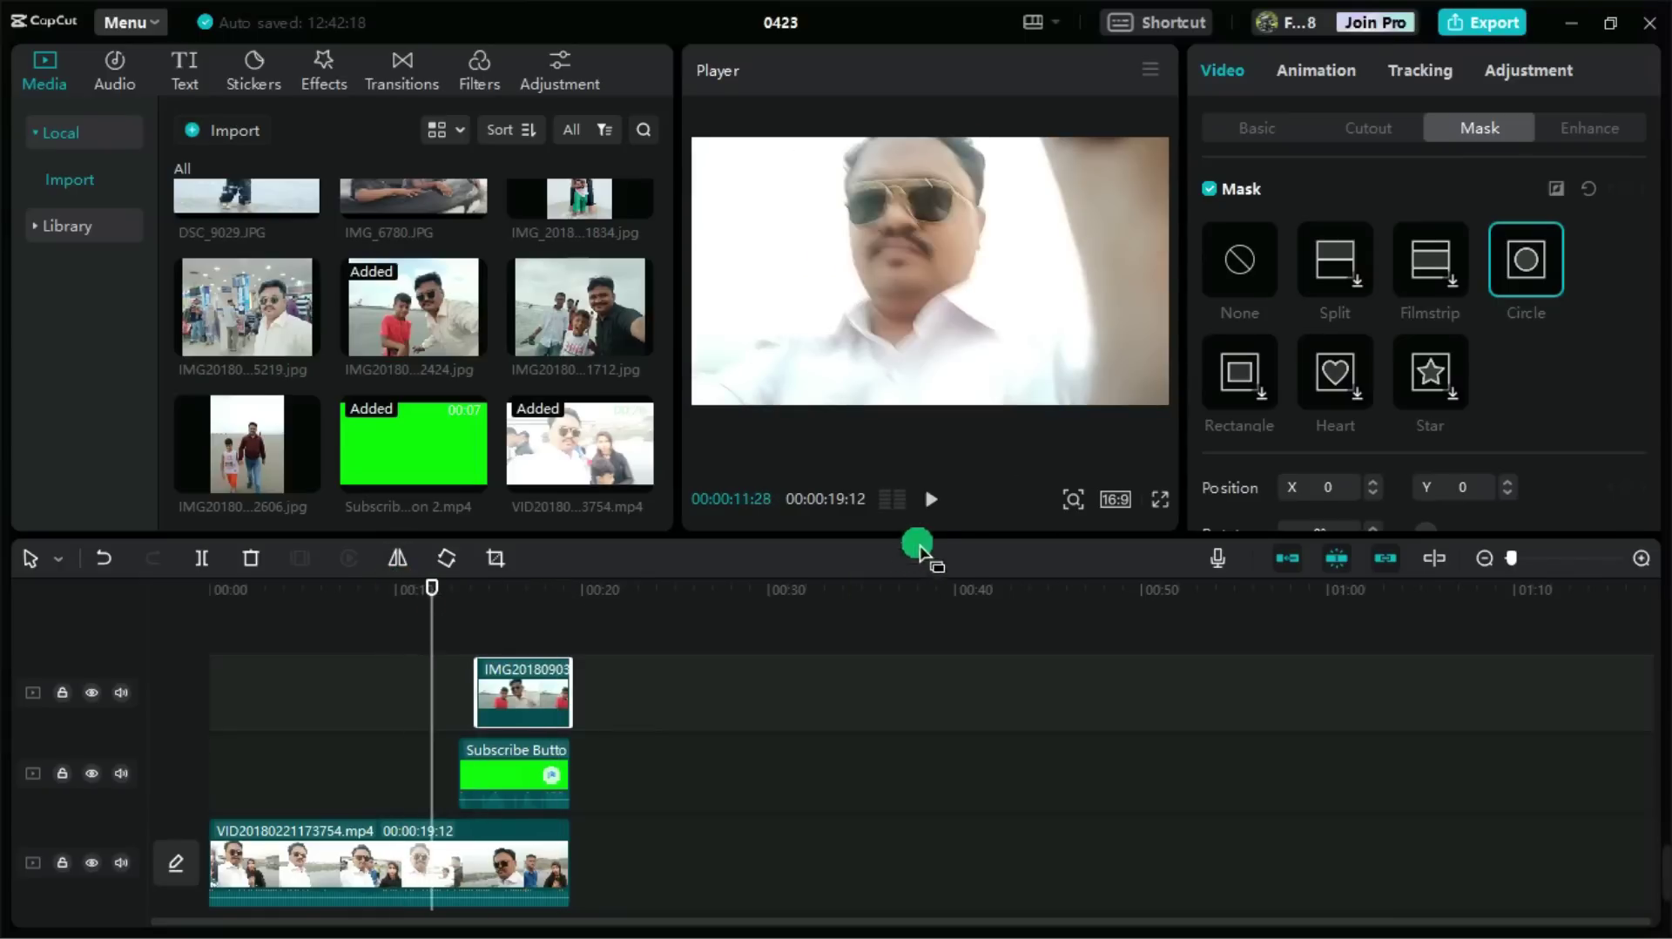
click(932, 501)
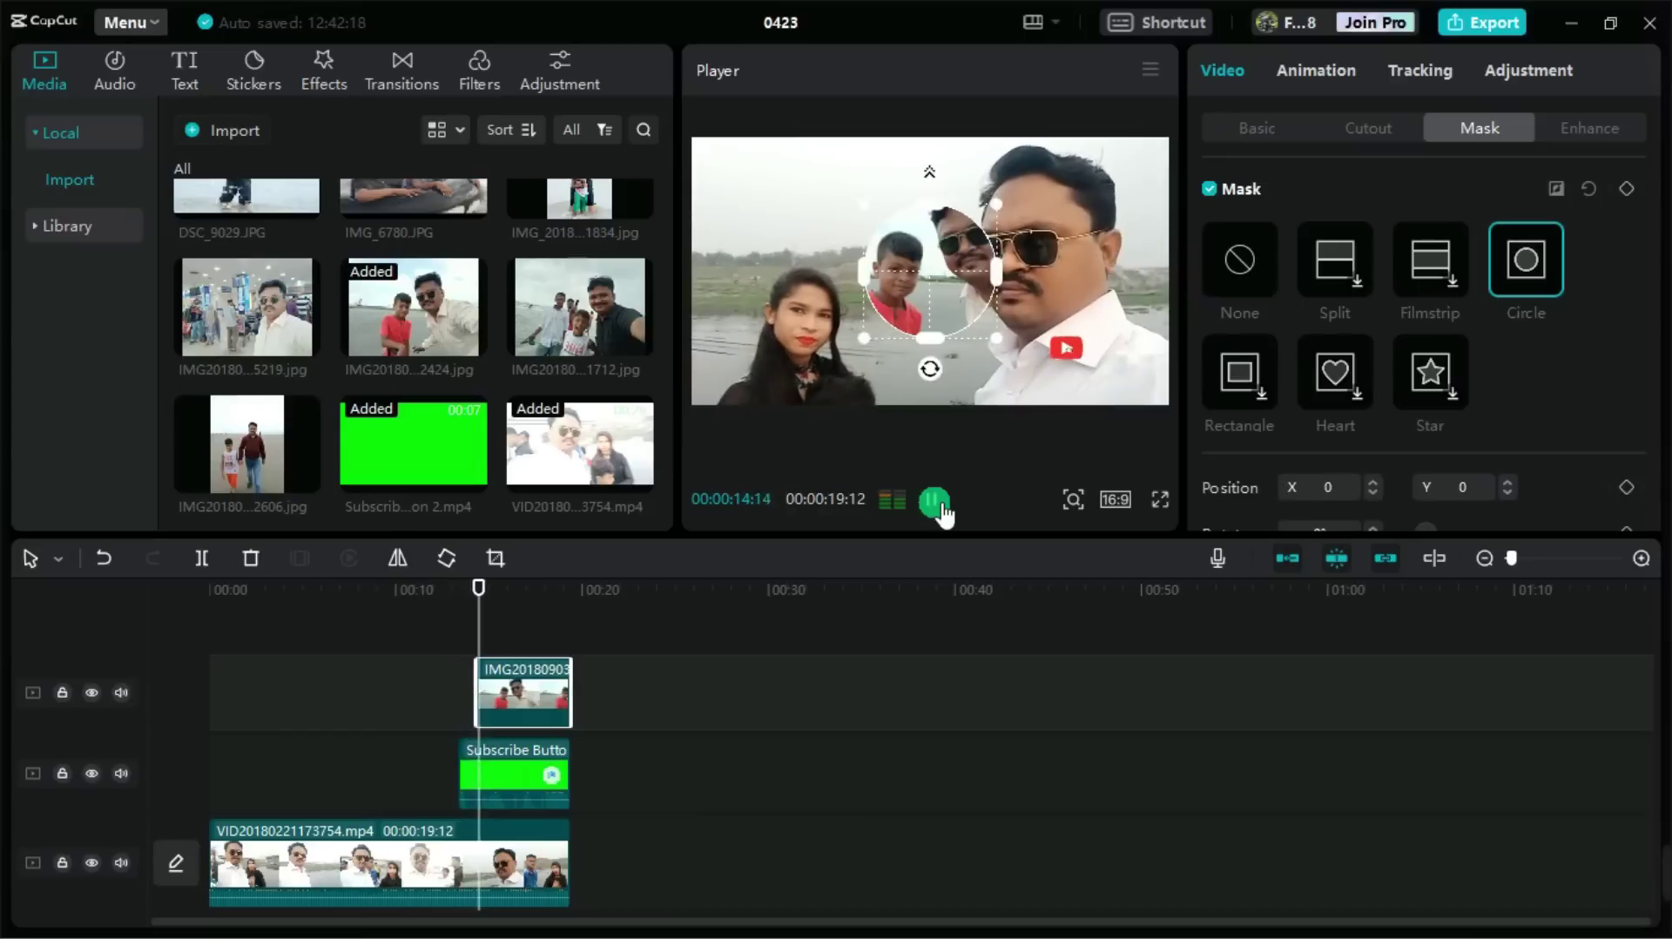
click(936, 505)
- Move the photo overlay to the lower right of the frame and reapply the circle mask
drag(1031, 311, 1083, 337)
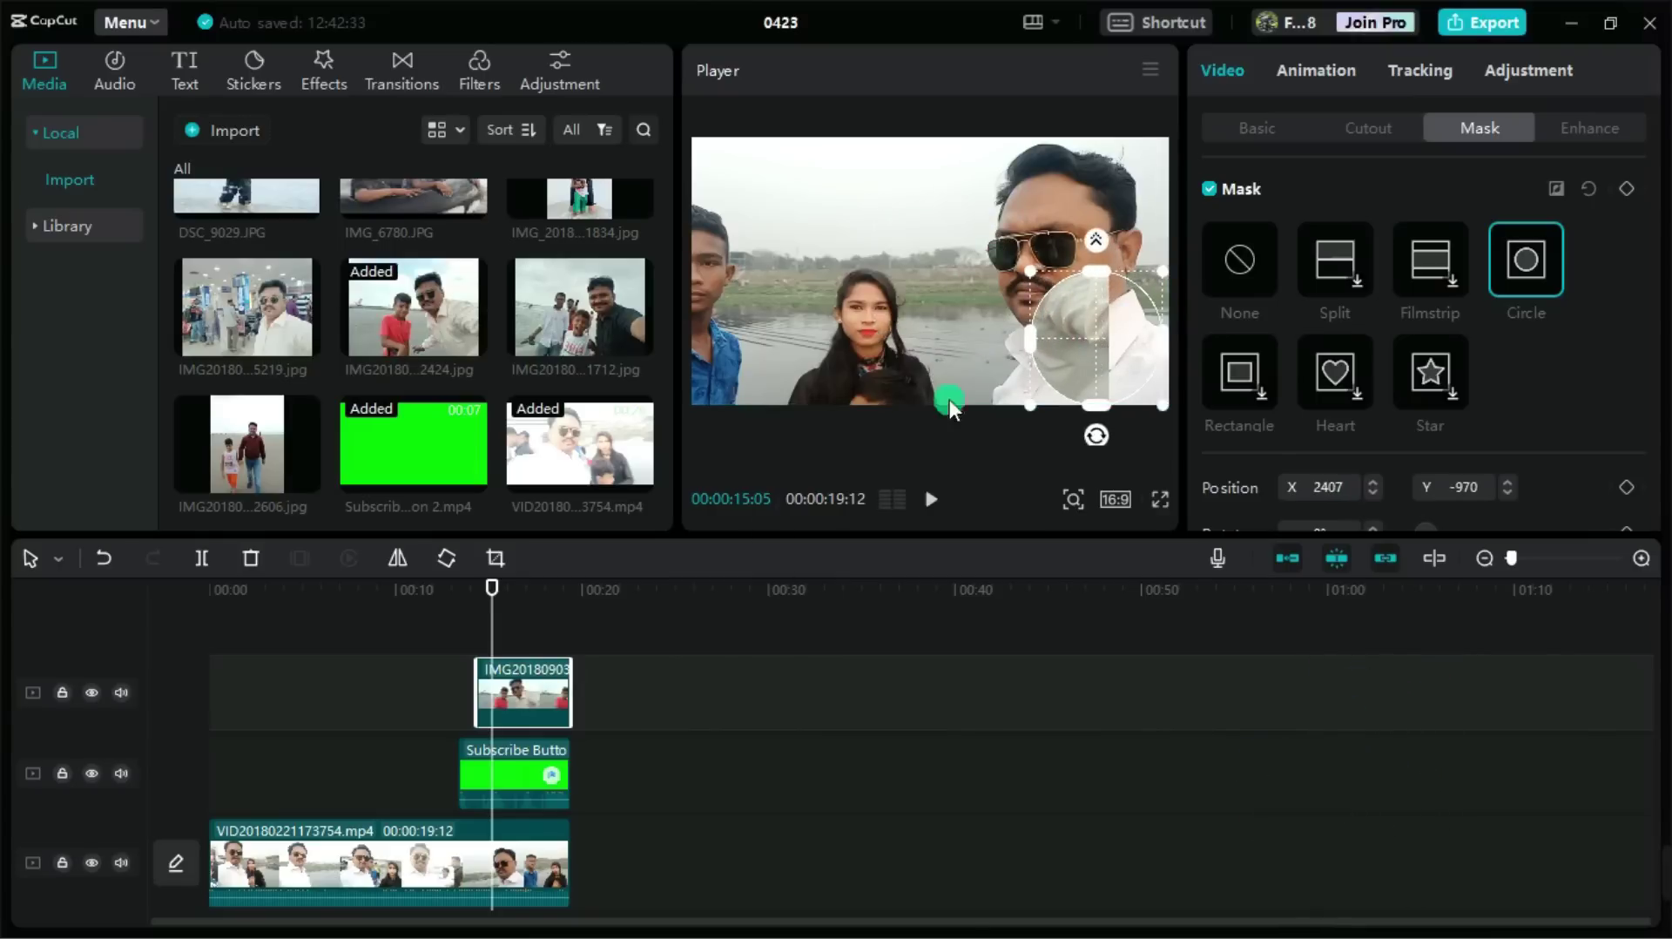
key(ctrl+z)
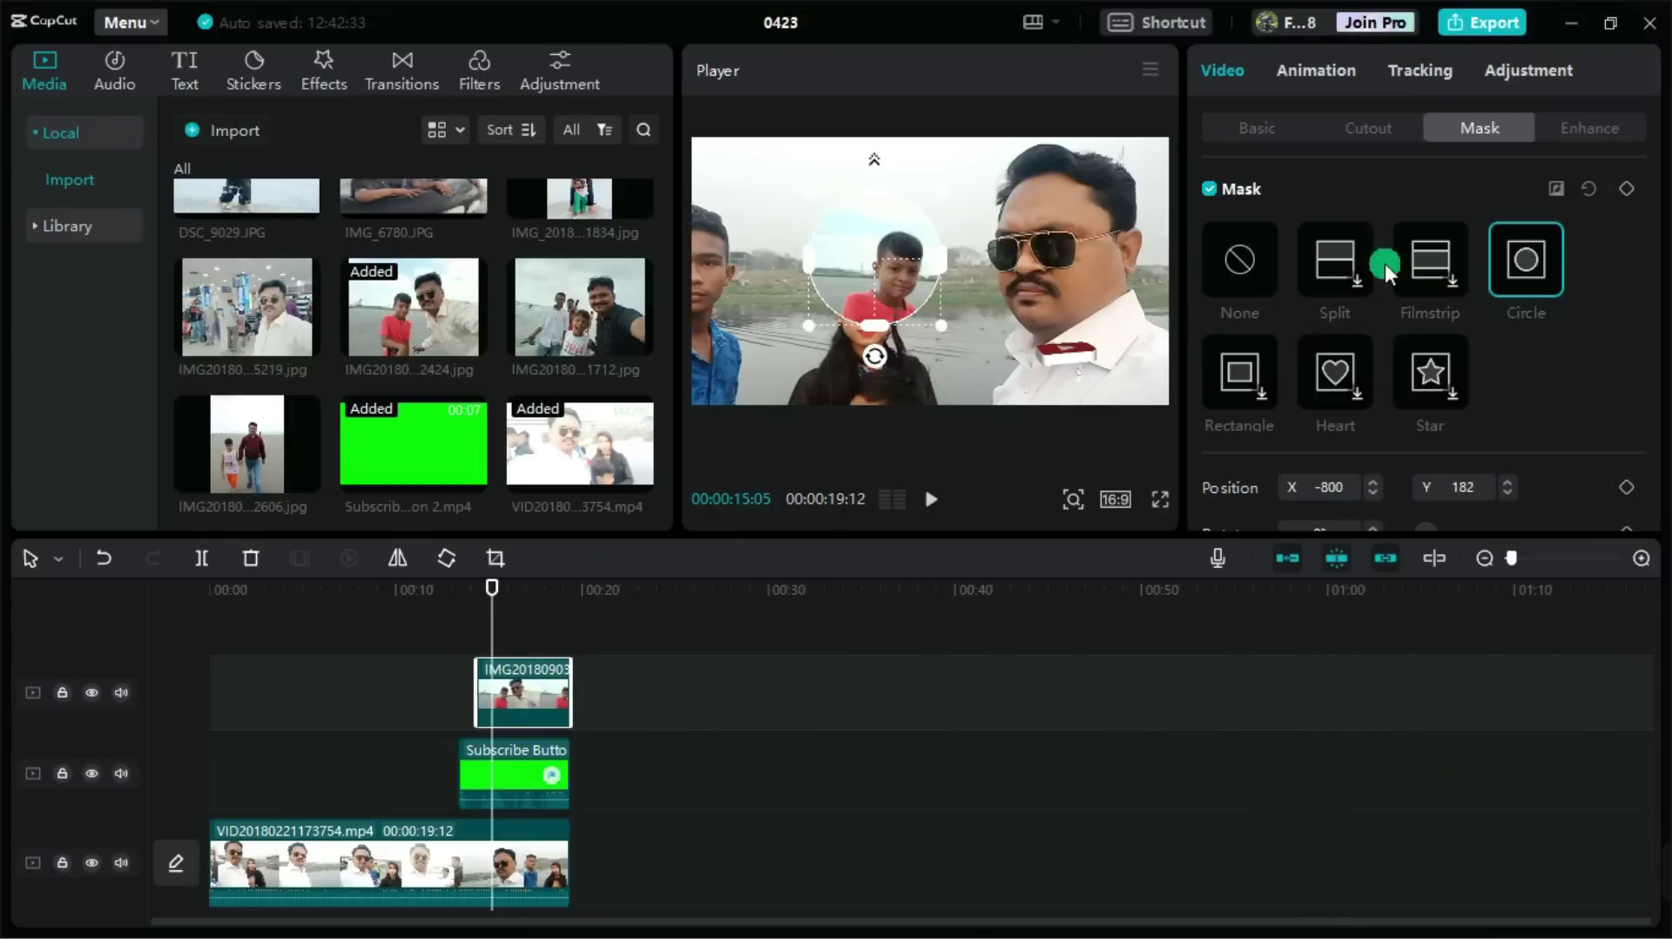
click(1252, 249)
drag(910, 275, 1027, 343)
click(776, 577)
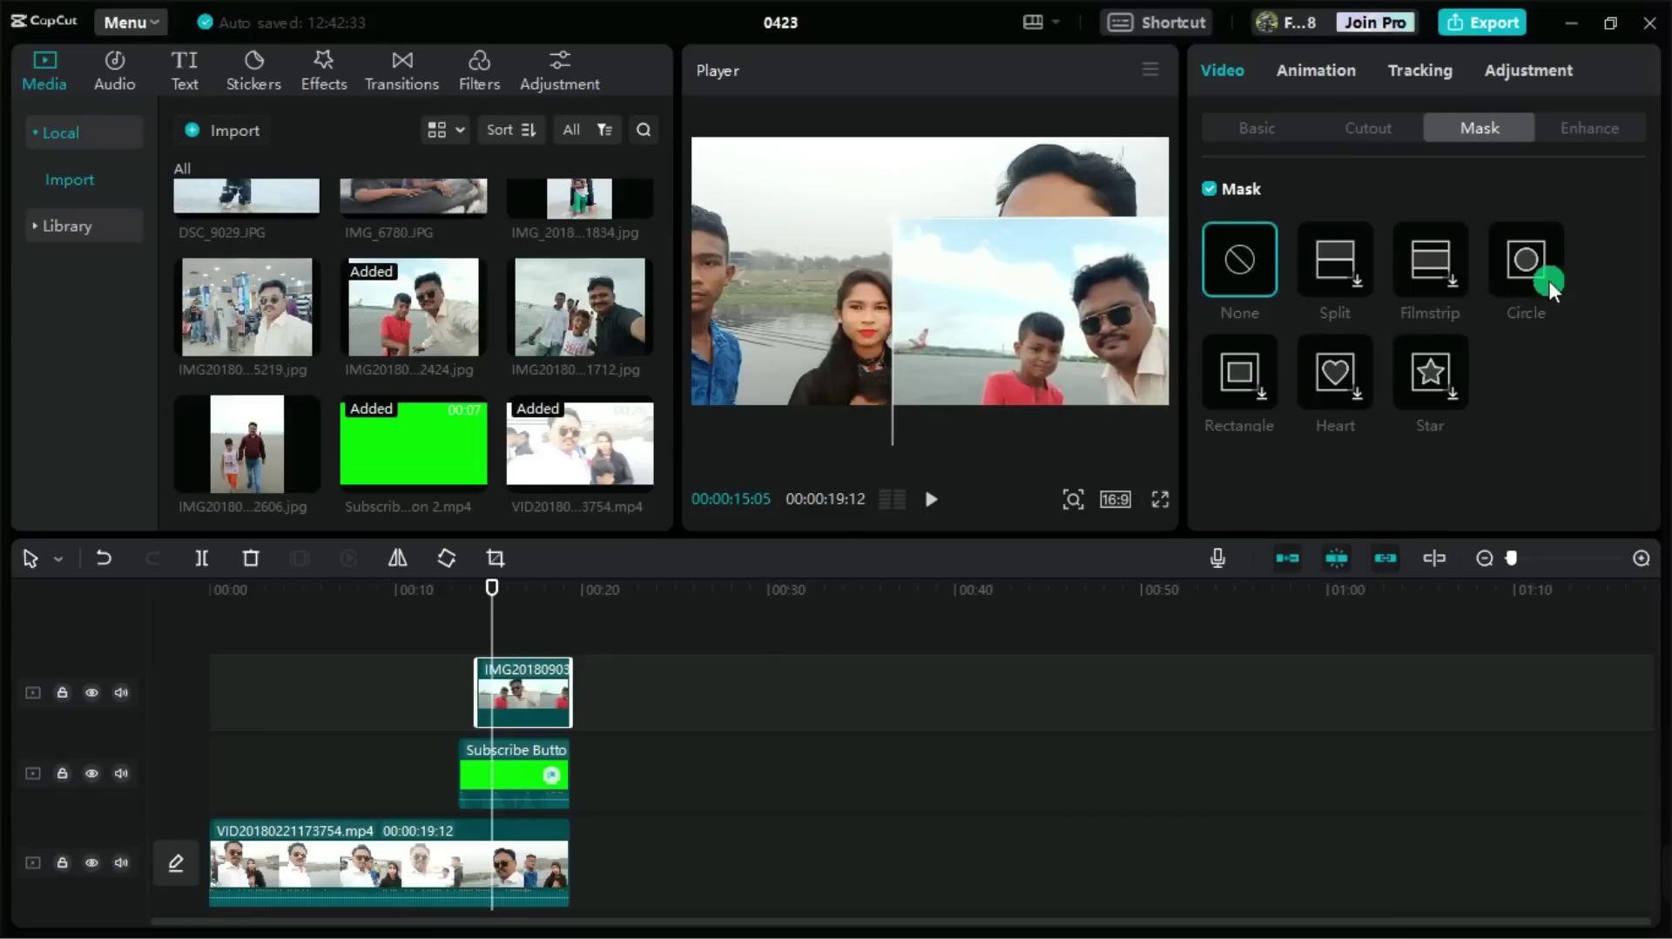
click(1526, 261)
drag(1052, 369, 1063, 355)
- Replay the section to check the circular photo at the lower right
click(516, 669)
click(493, 589)
drag(509, 595, 441, 590)
click(964, 462)
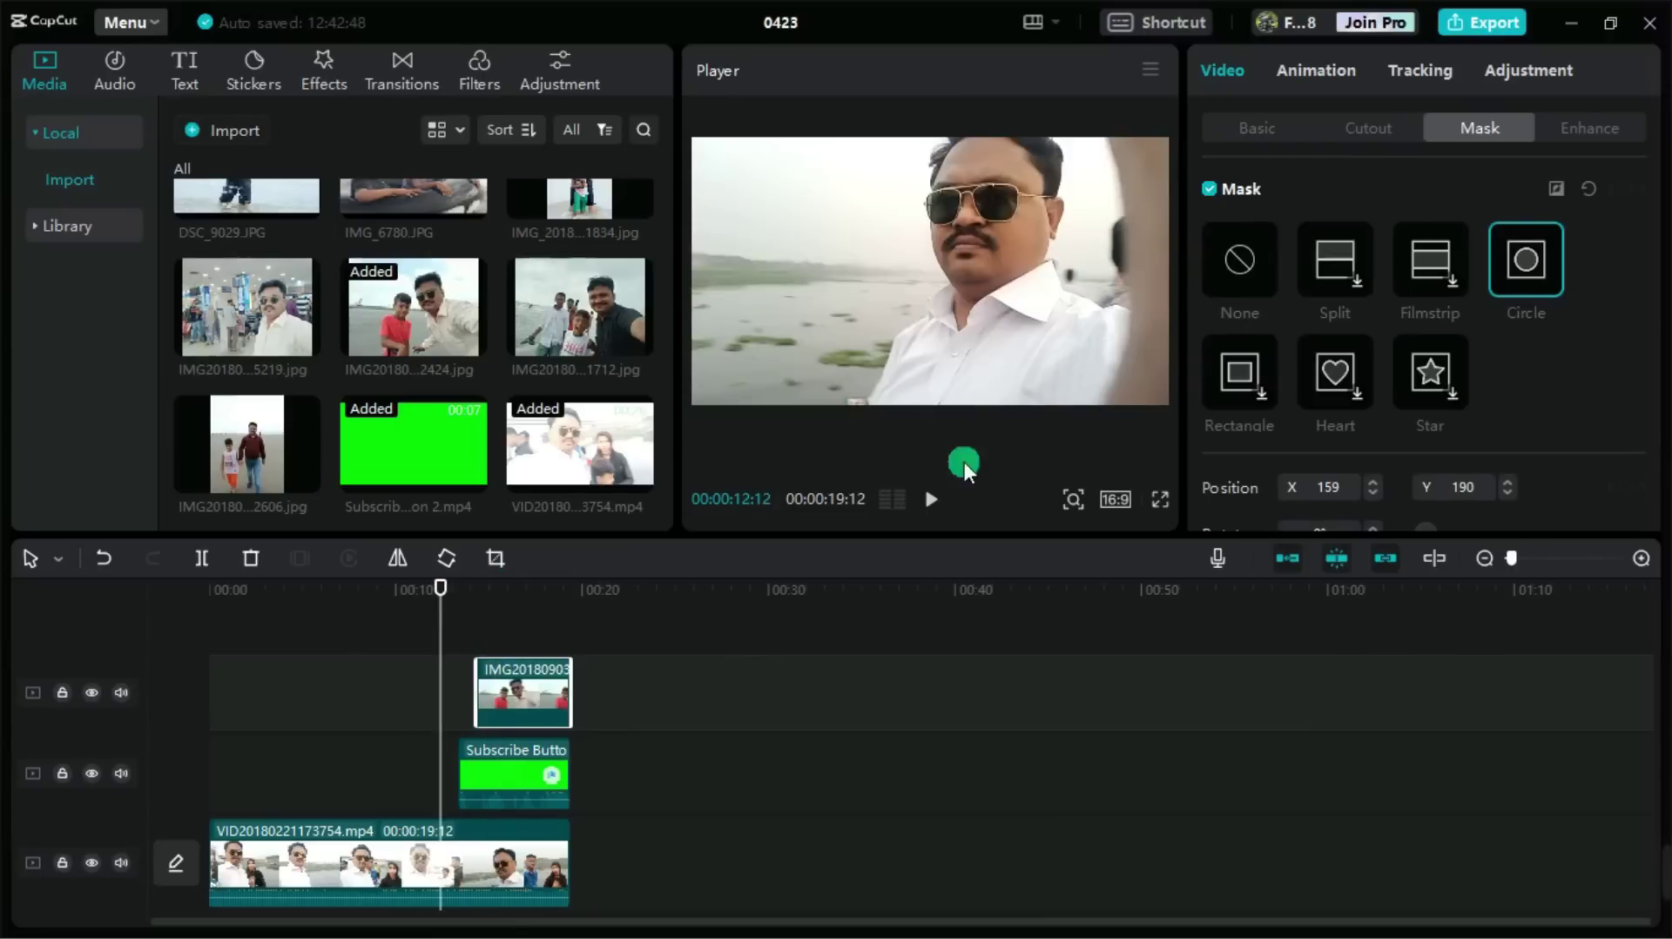
click(942, 509)
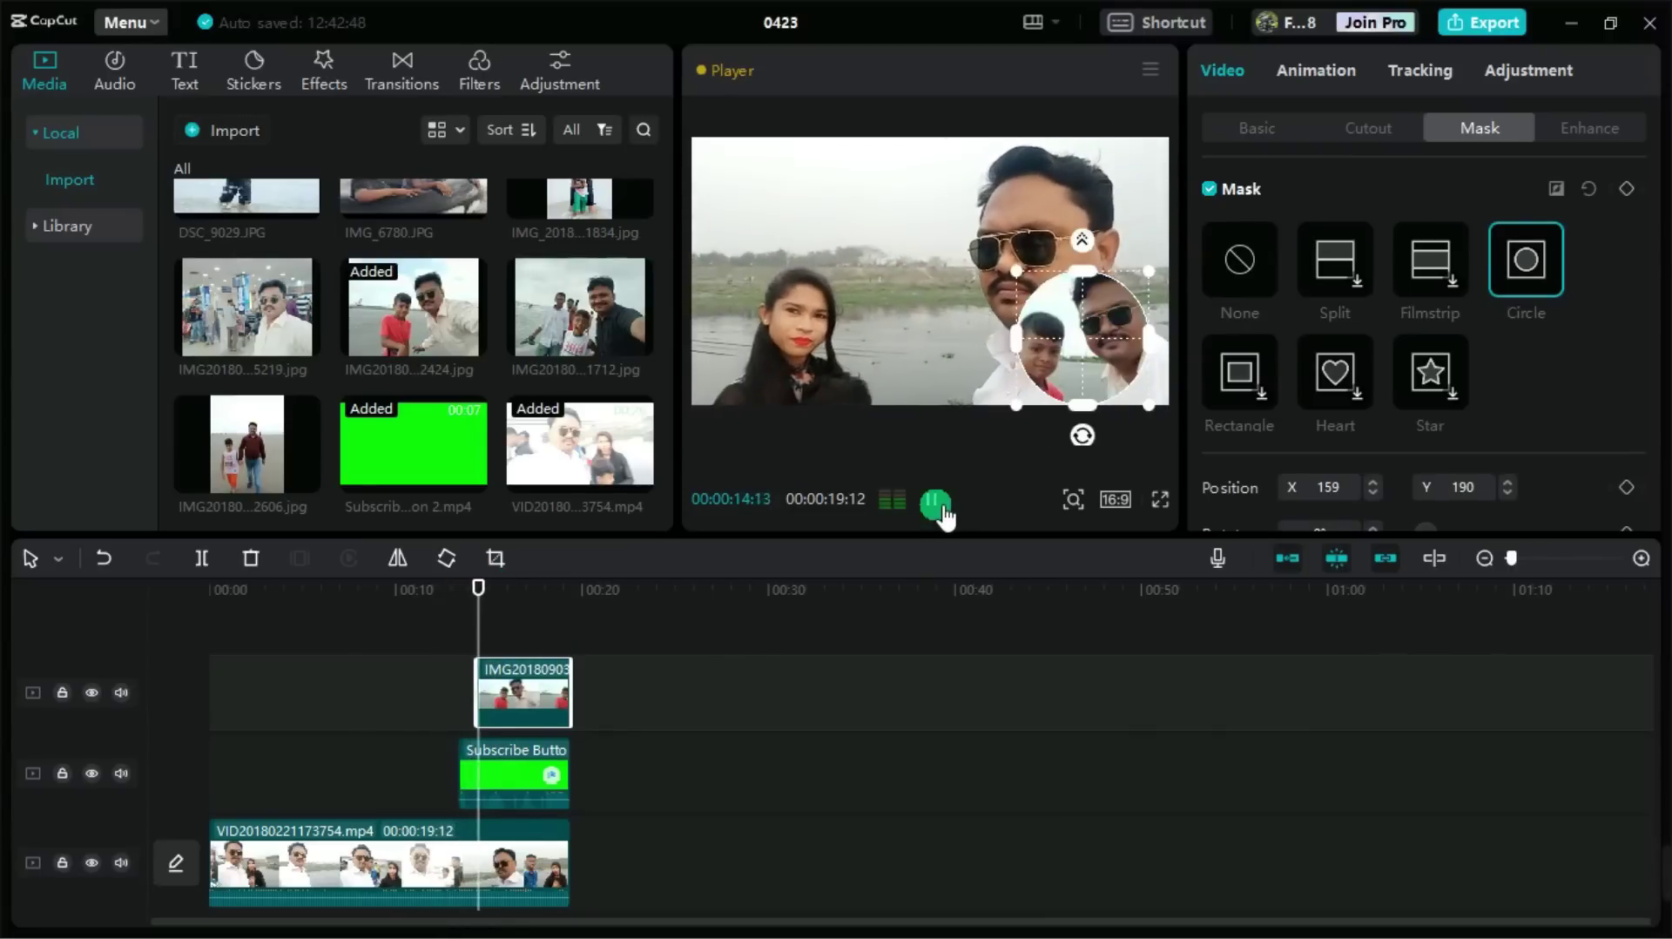
click(737, 677)
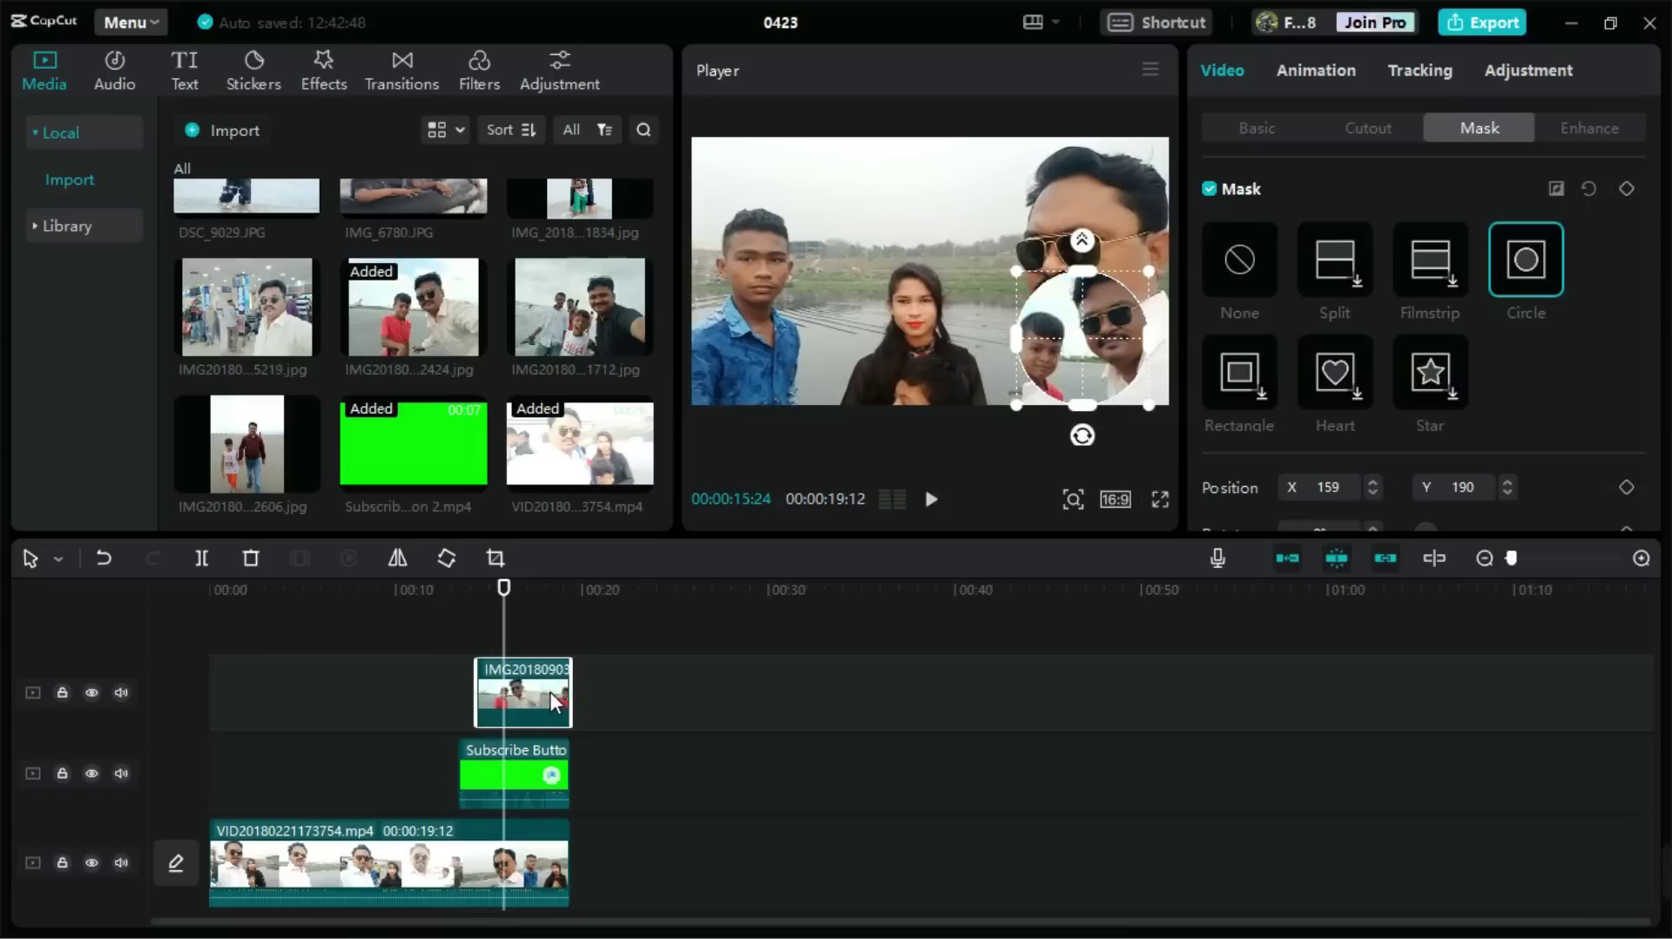
click(1355, 66)
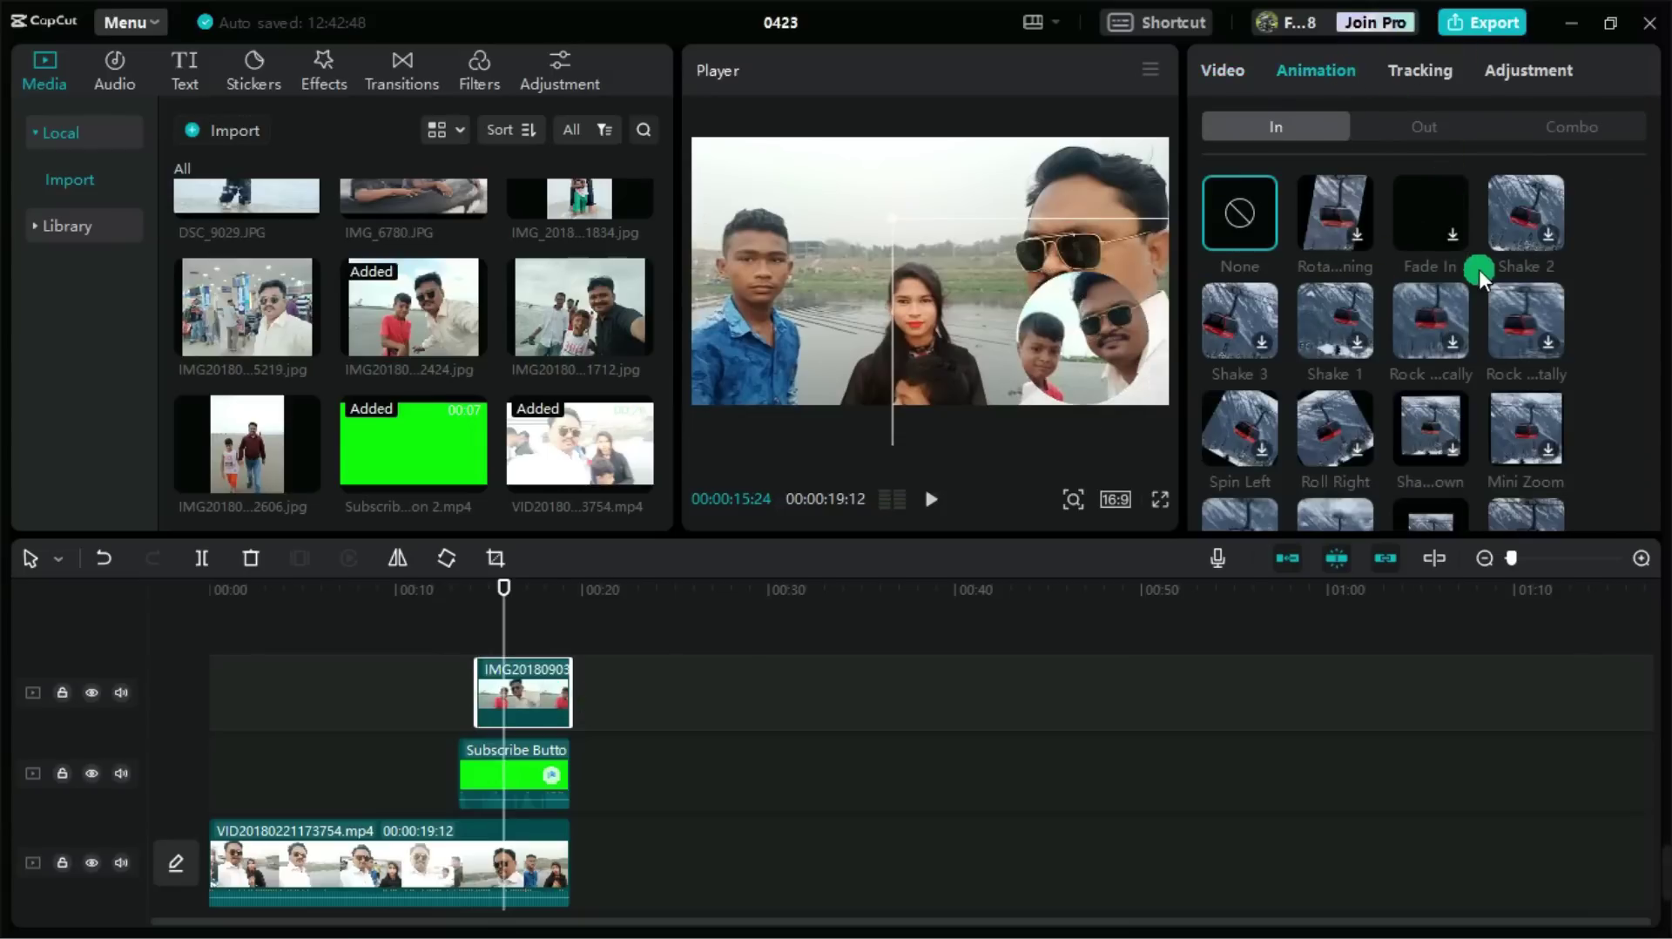
- Give the photo overlay a Rotating In animation and preview its entrance
click(1345, 219)
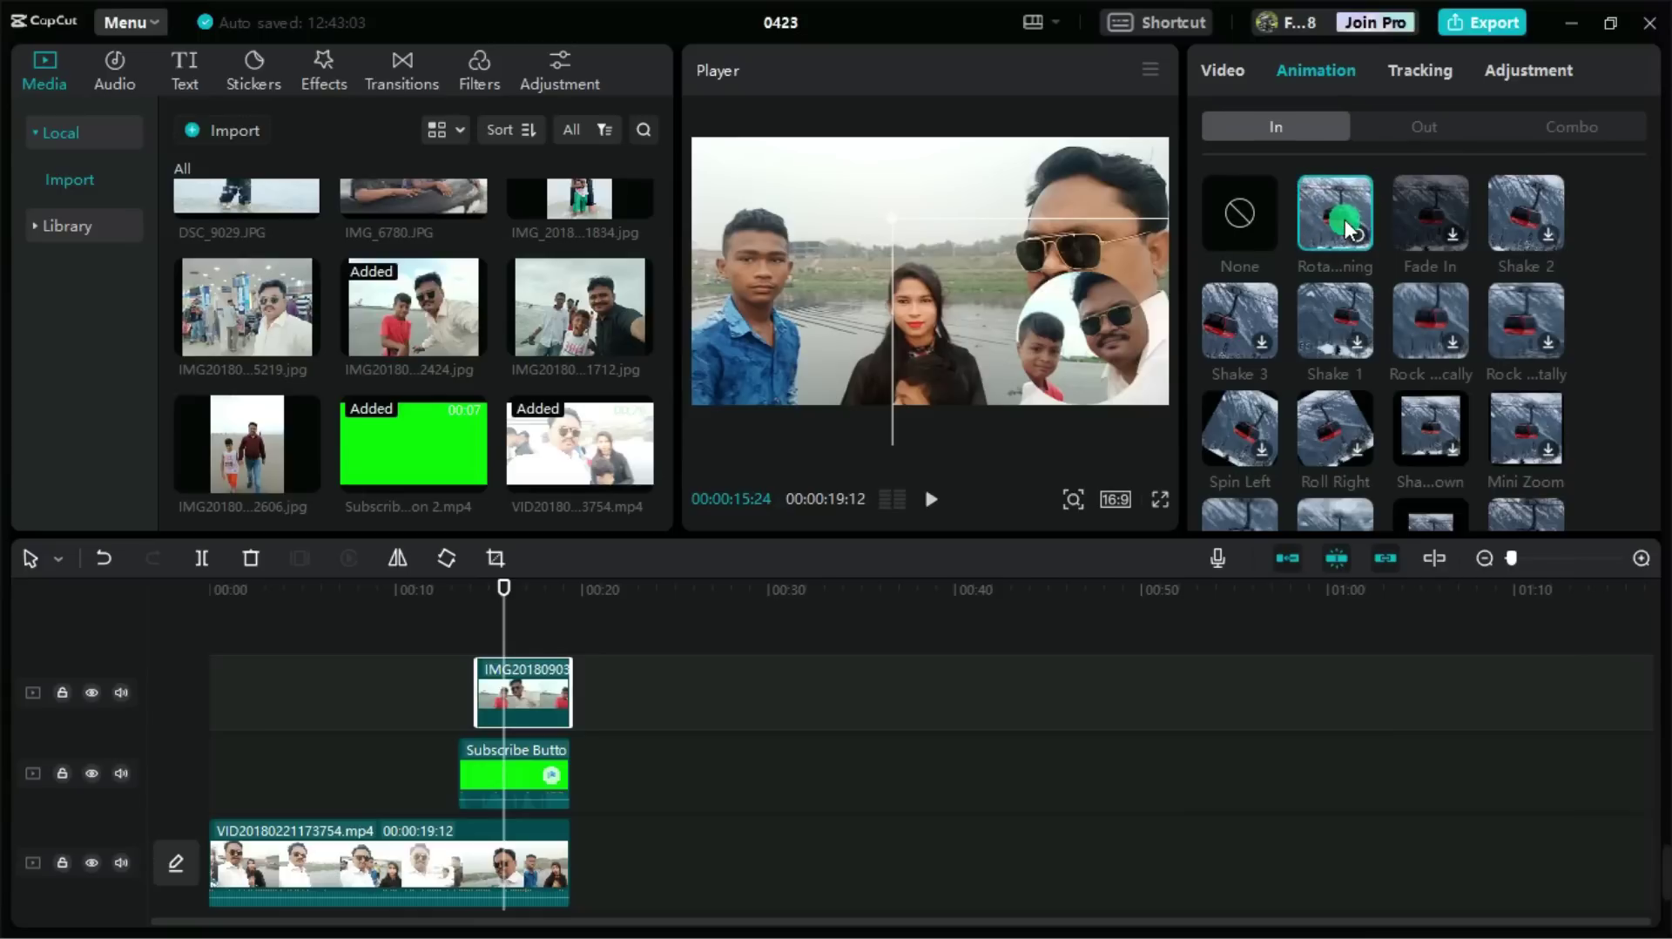
click(1028, 446)
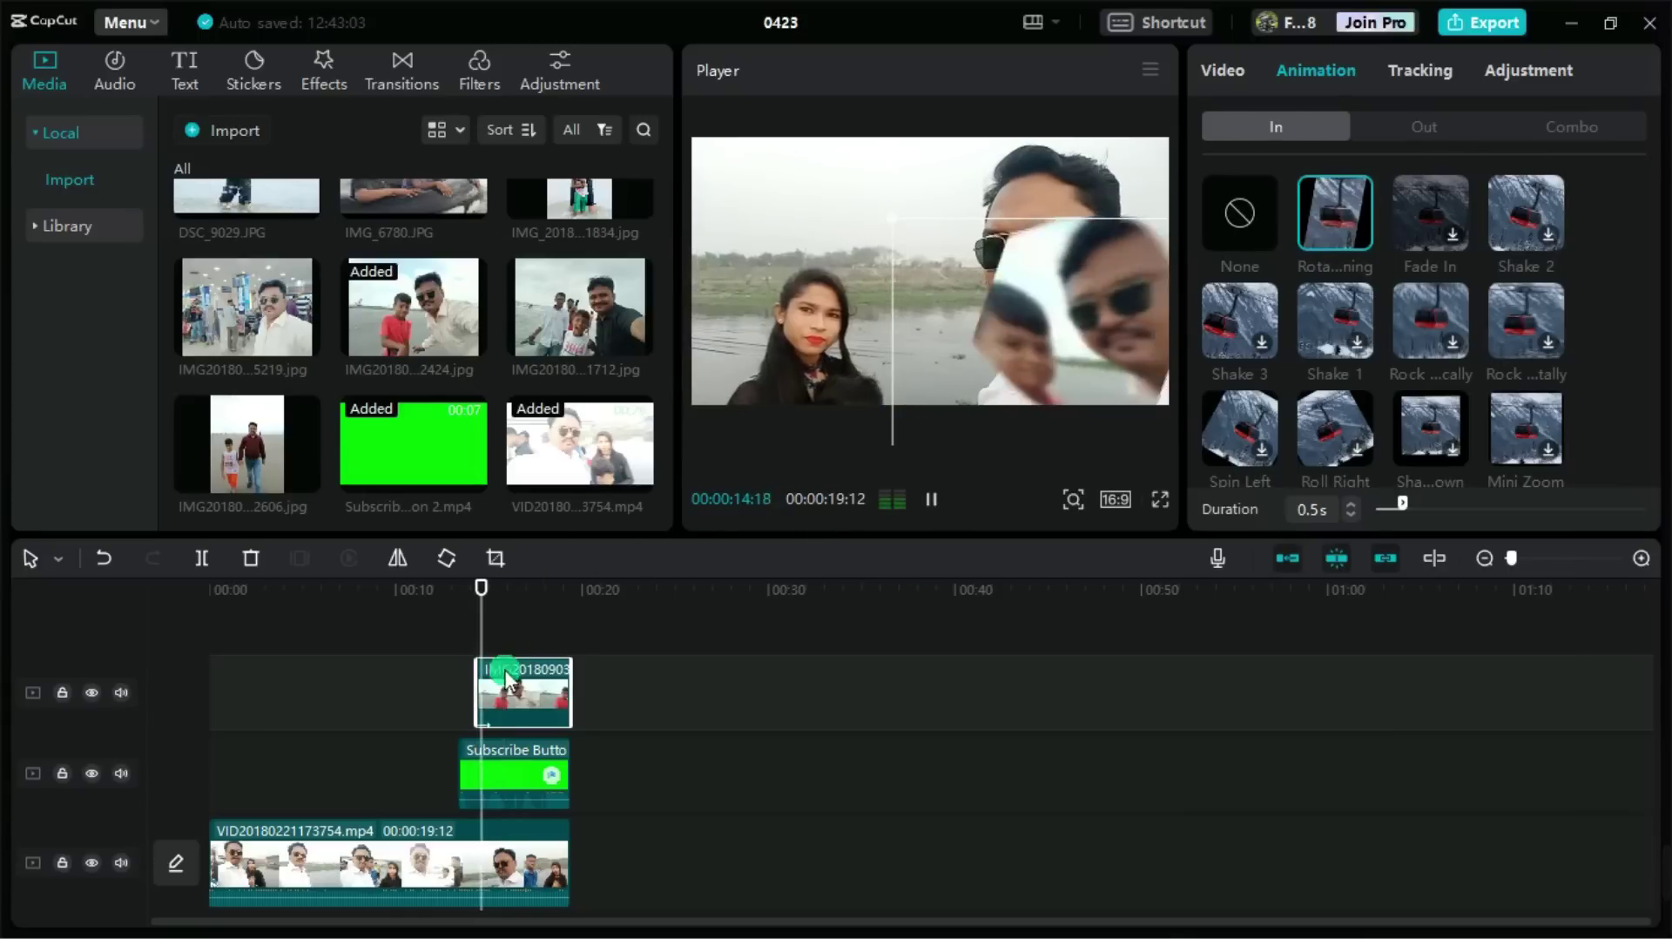
click(1320, 227)
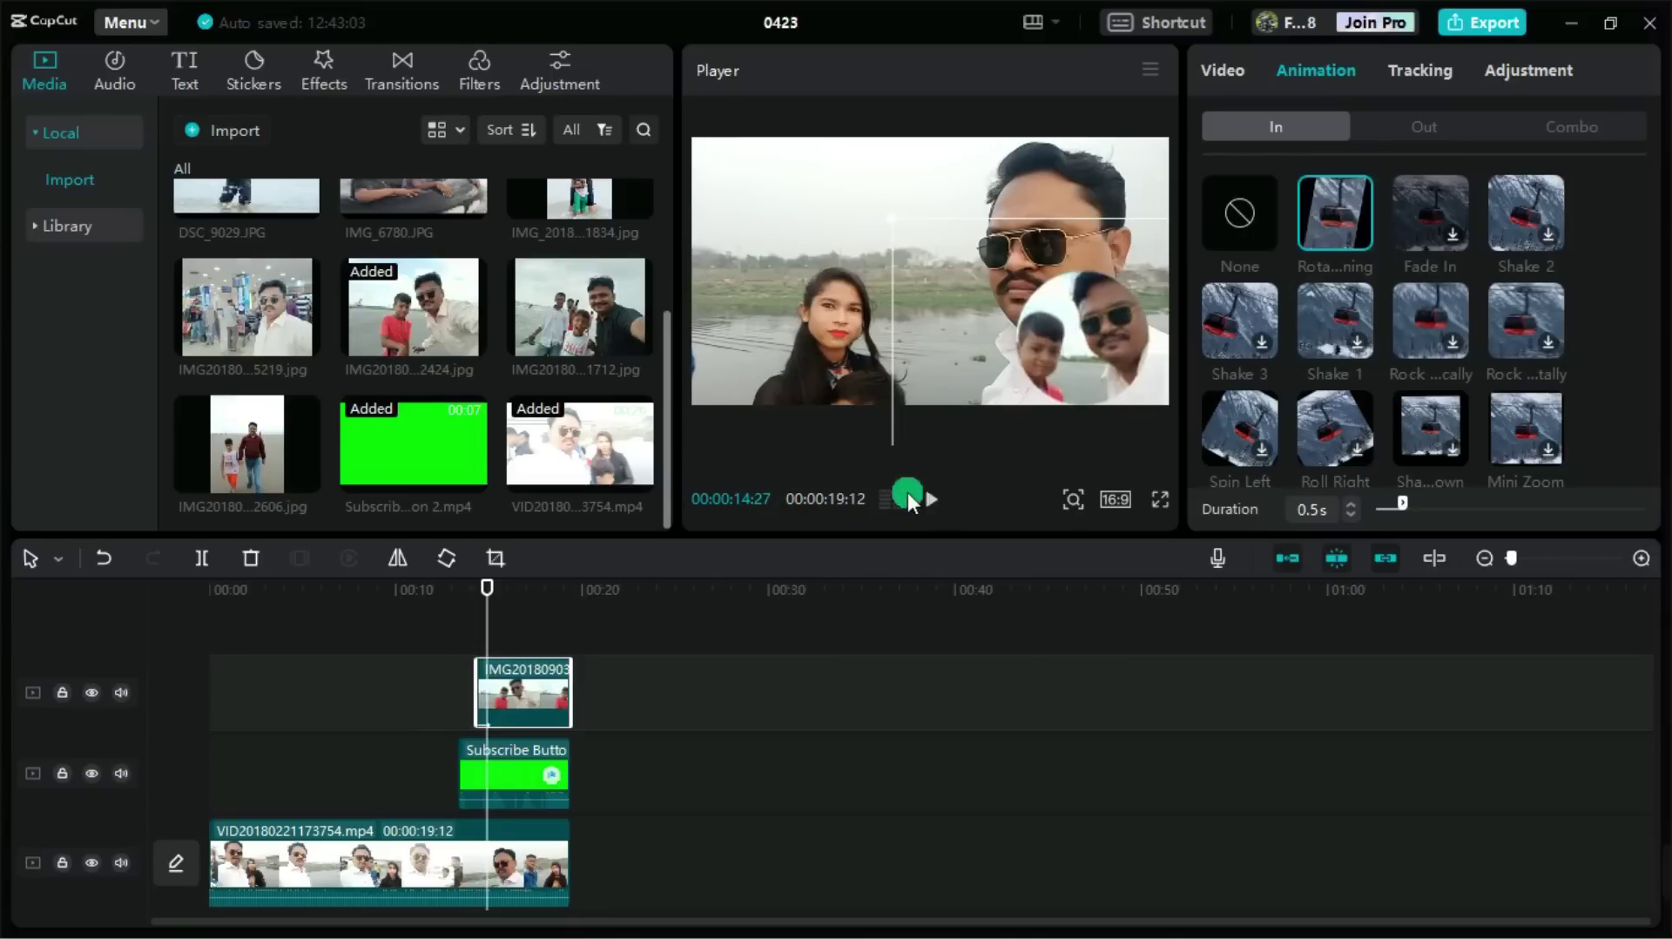
click(459, 590)
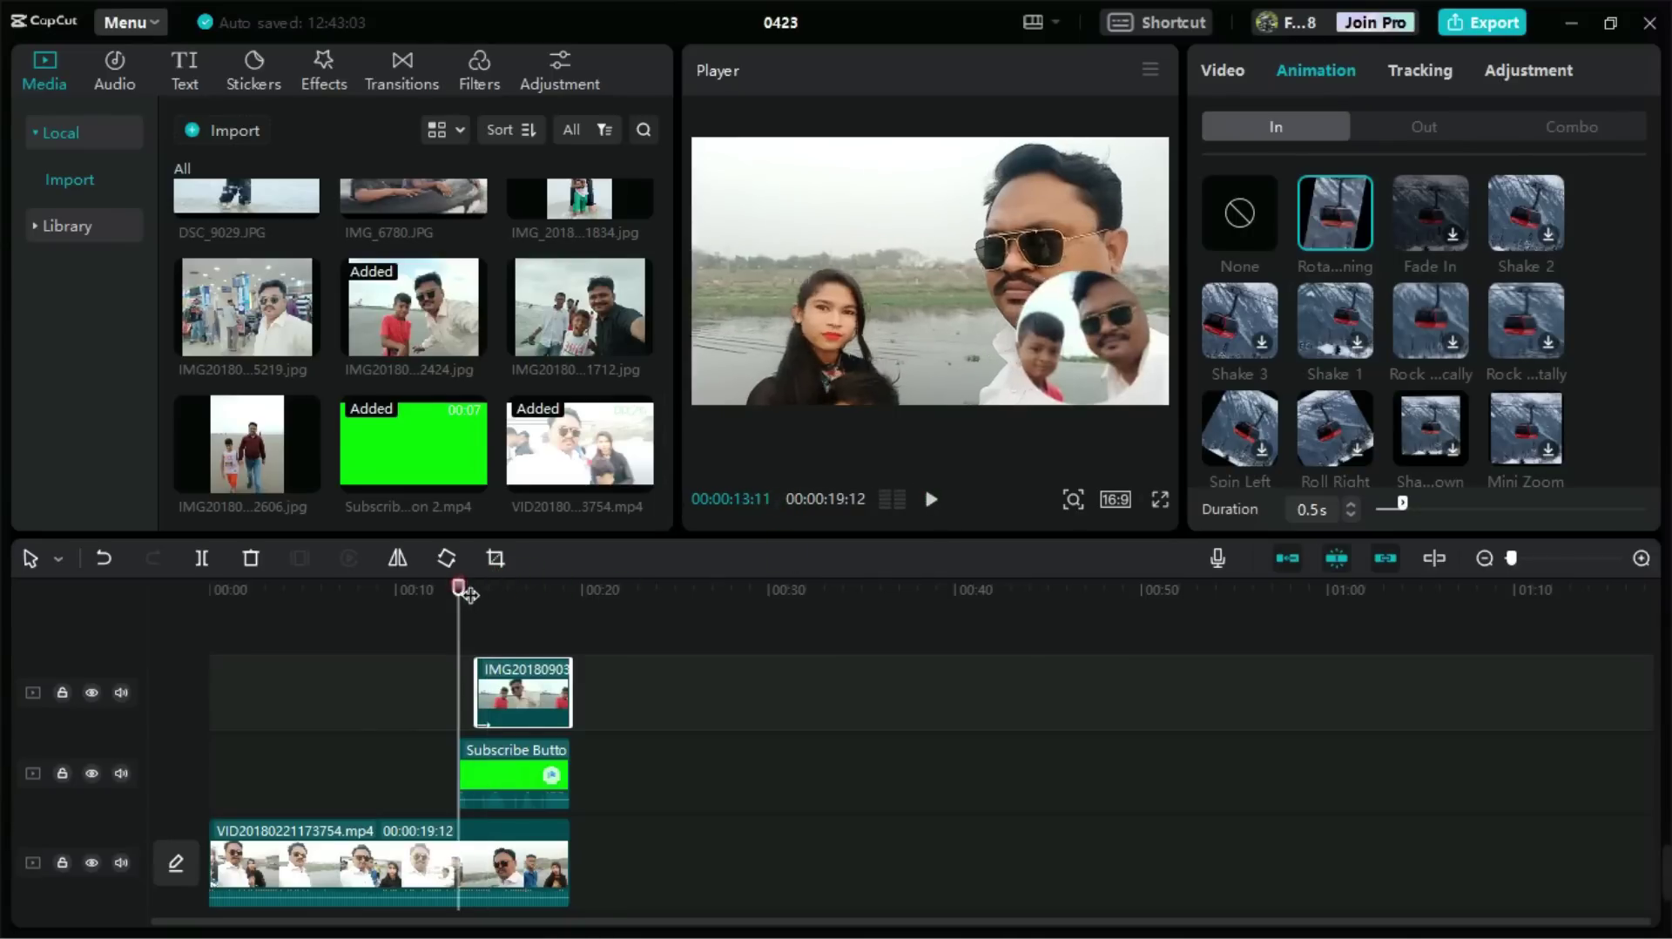
click(949, 493)
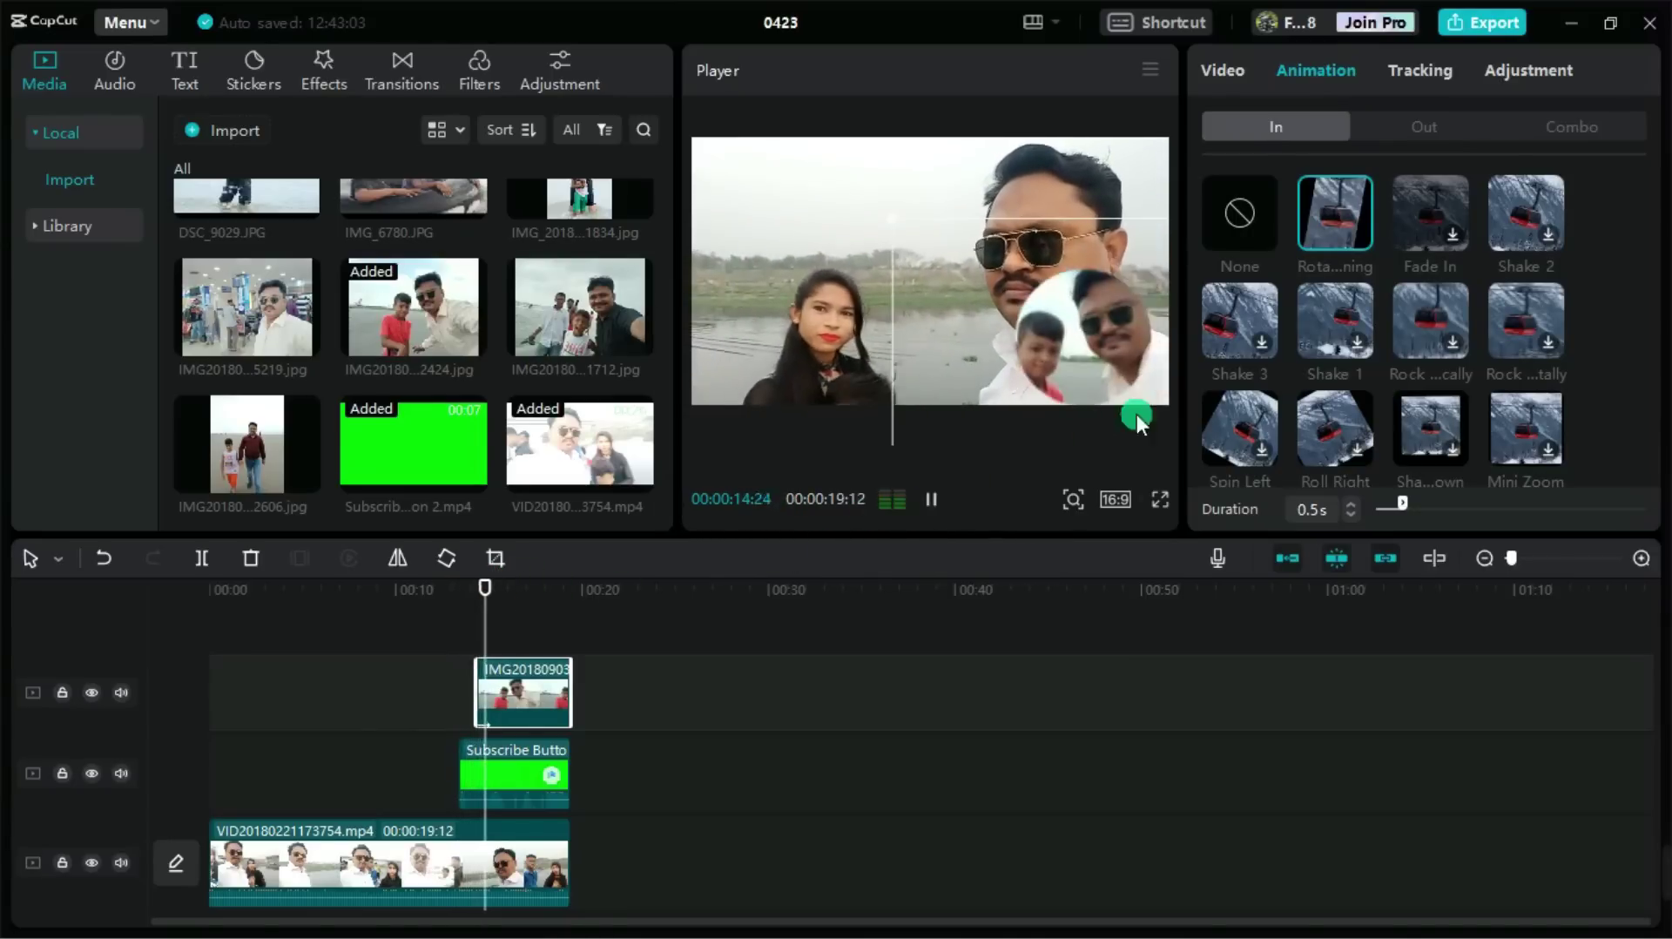
- Preview the main clip's 0.5s Rotating In animation and give it a Rotating Out animation
click(296, 881)
click(233, 589)
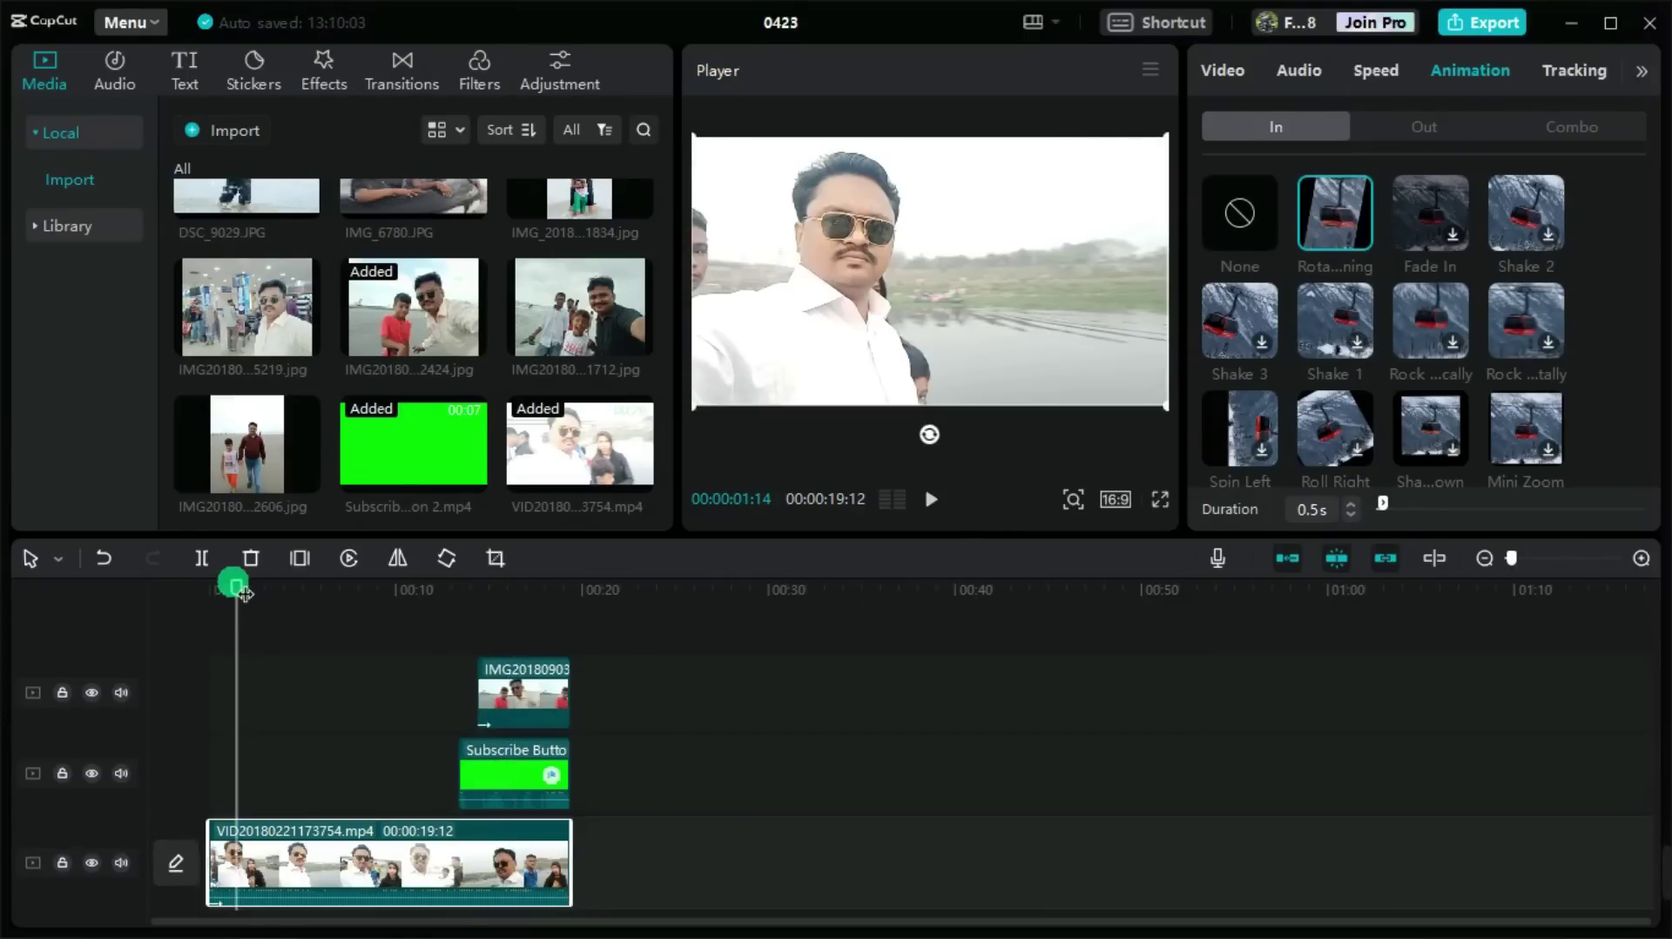
click(195, 577)
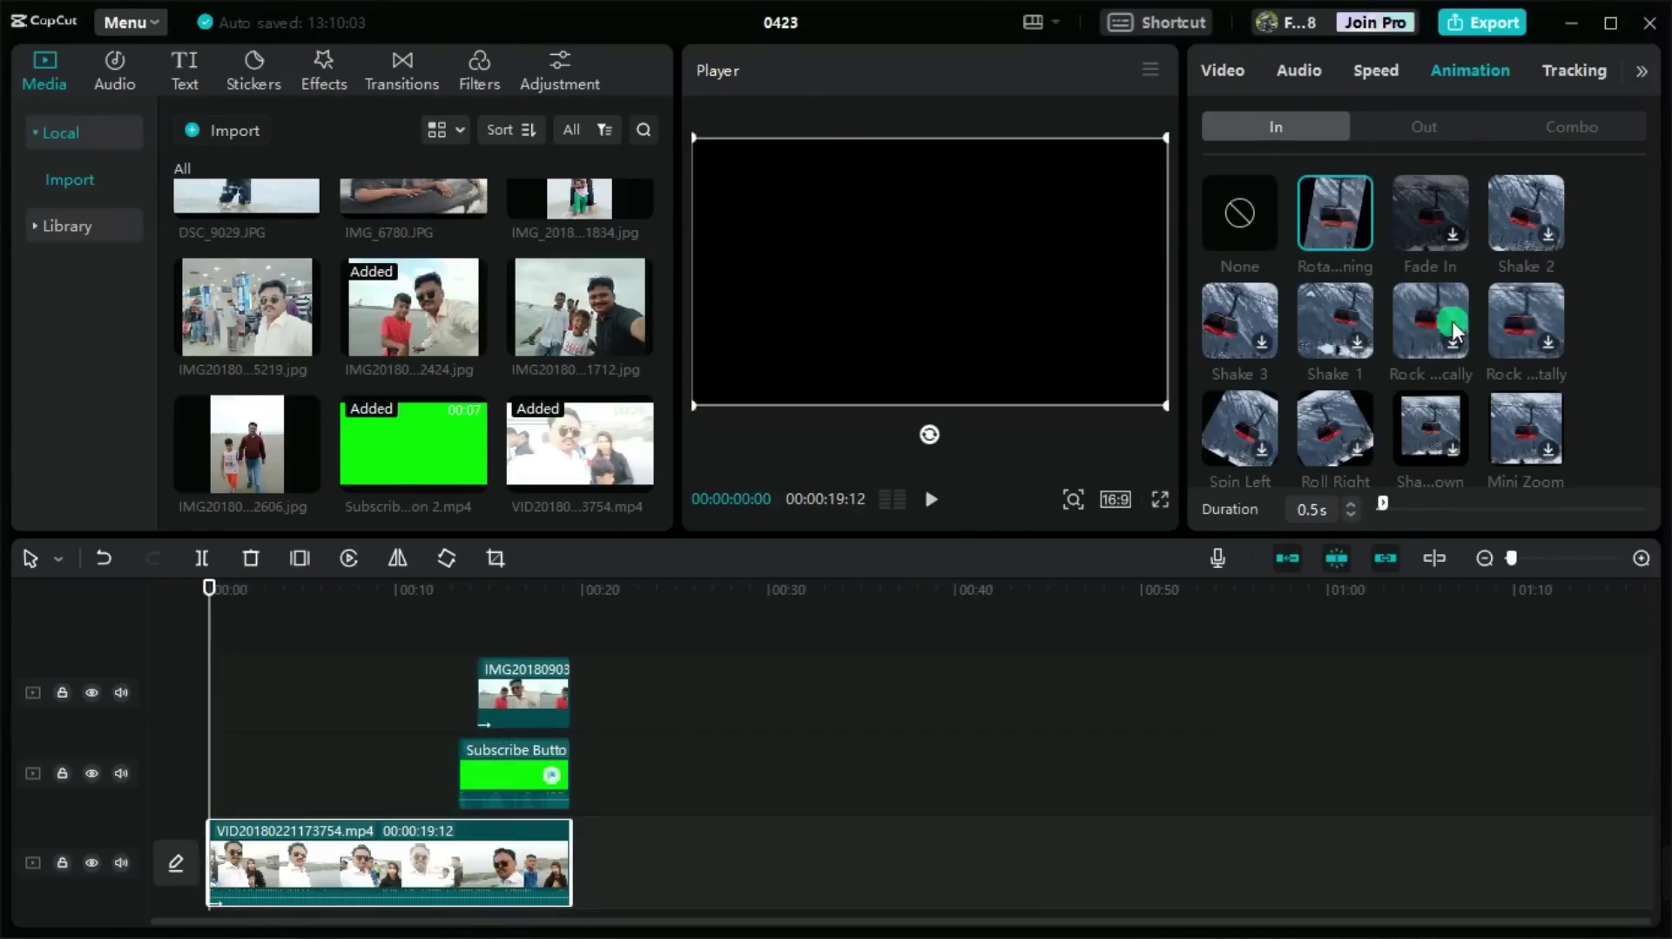
click(1341, 209)
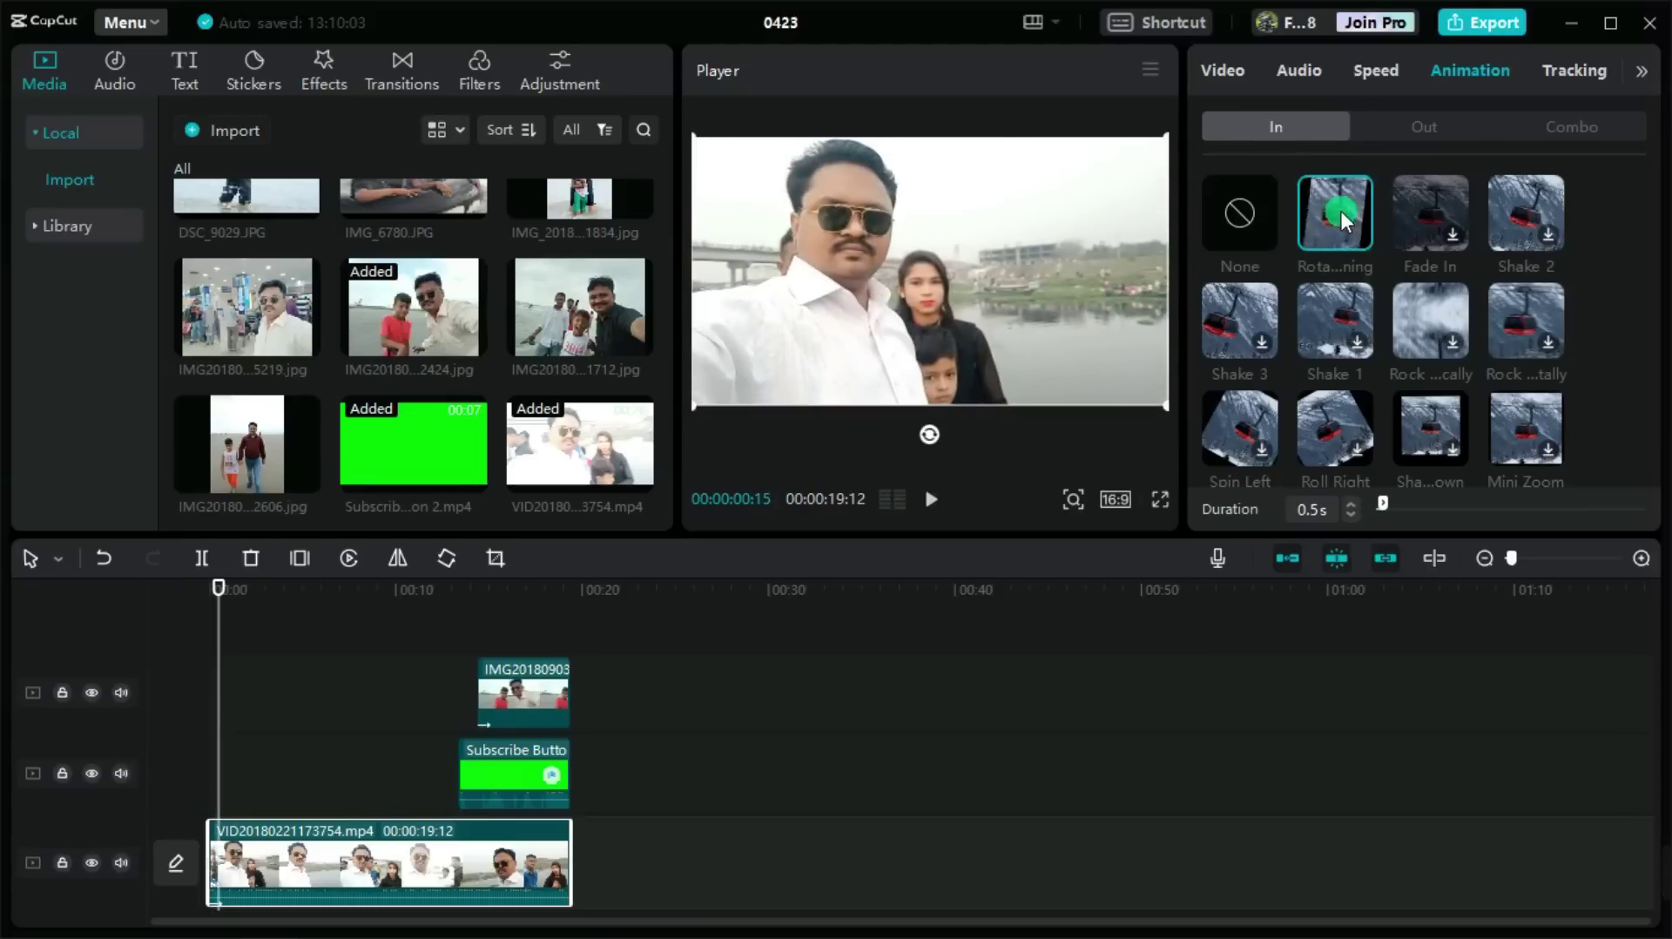
click(931, 499)
click(931, 499)
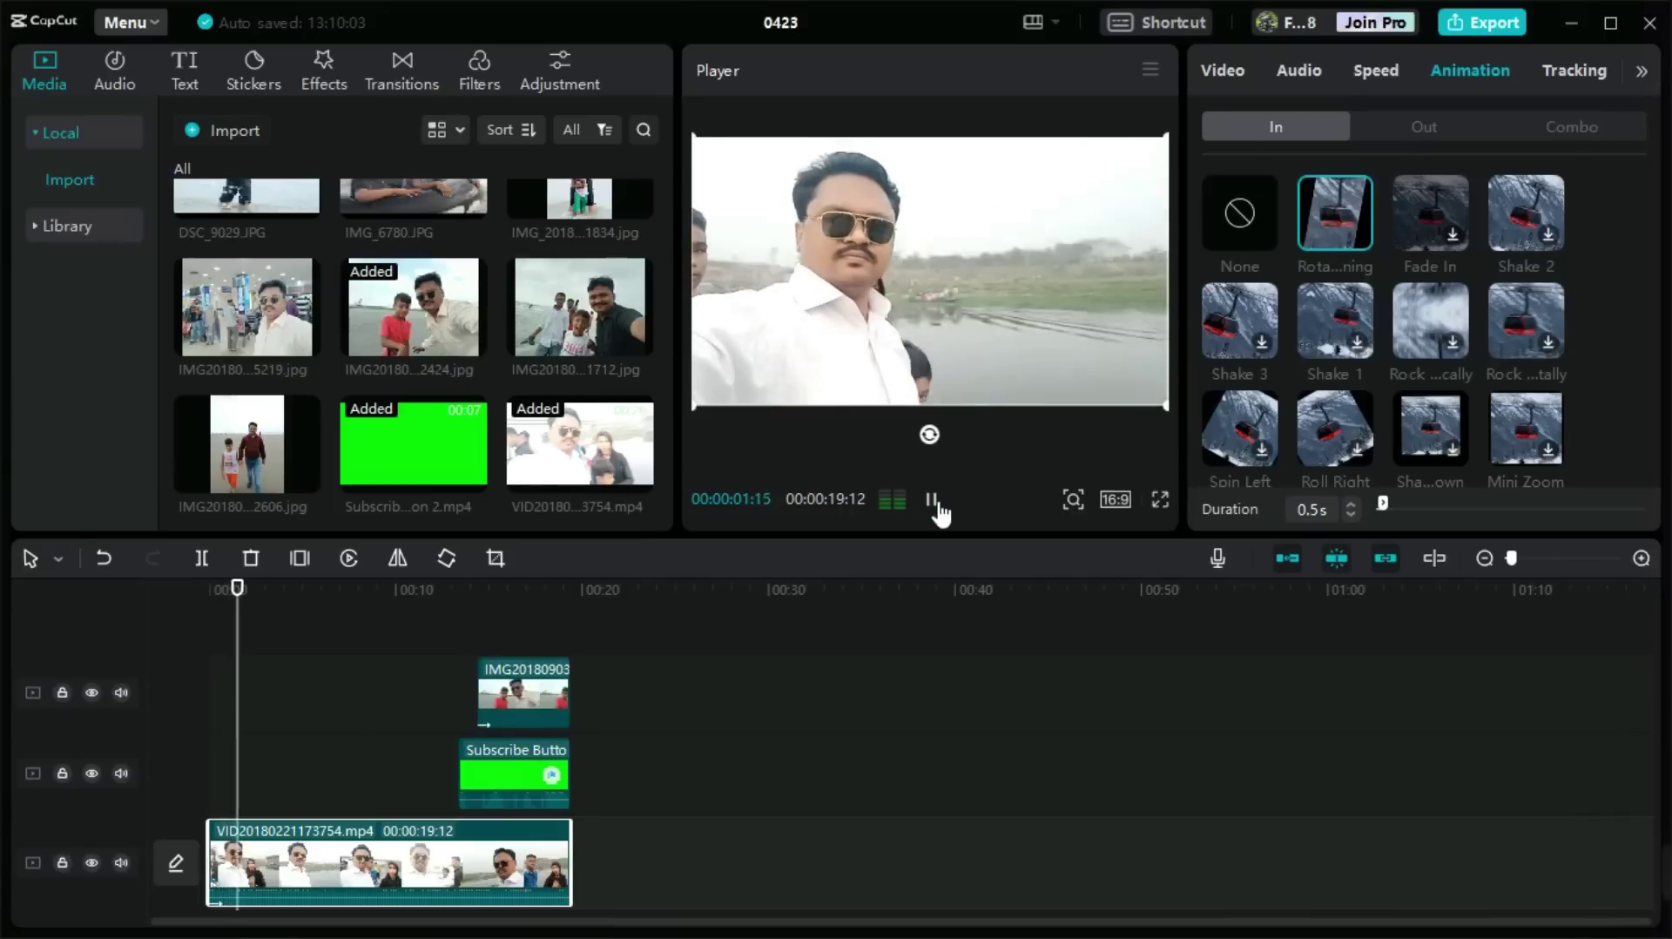
click(1483, 119)
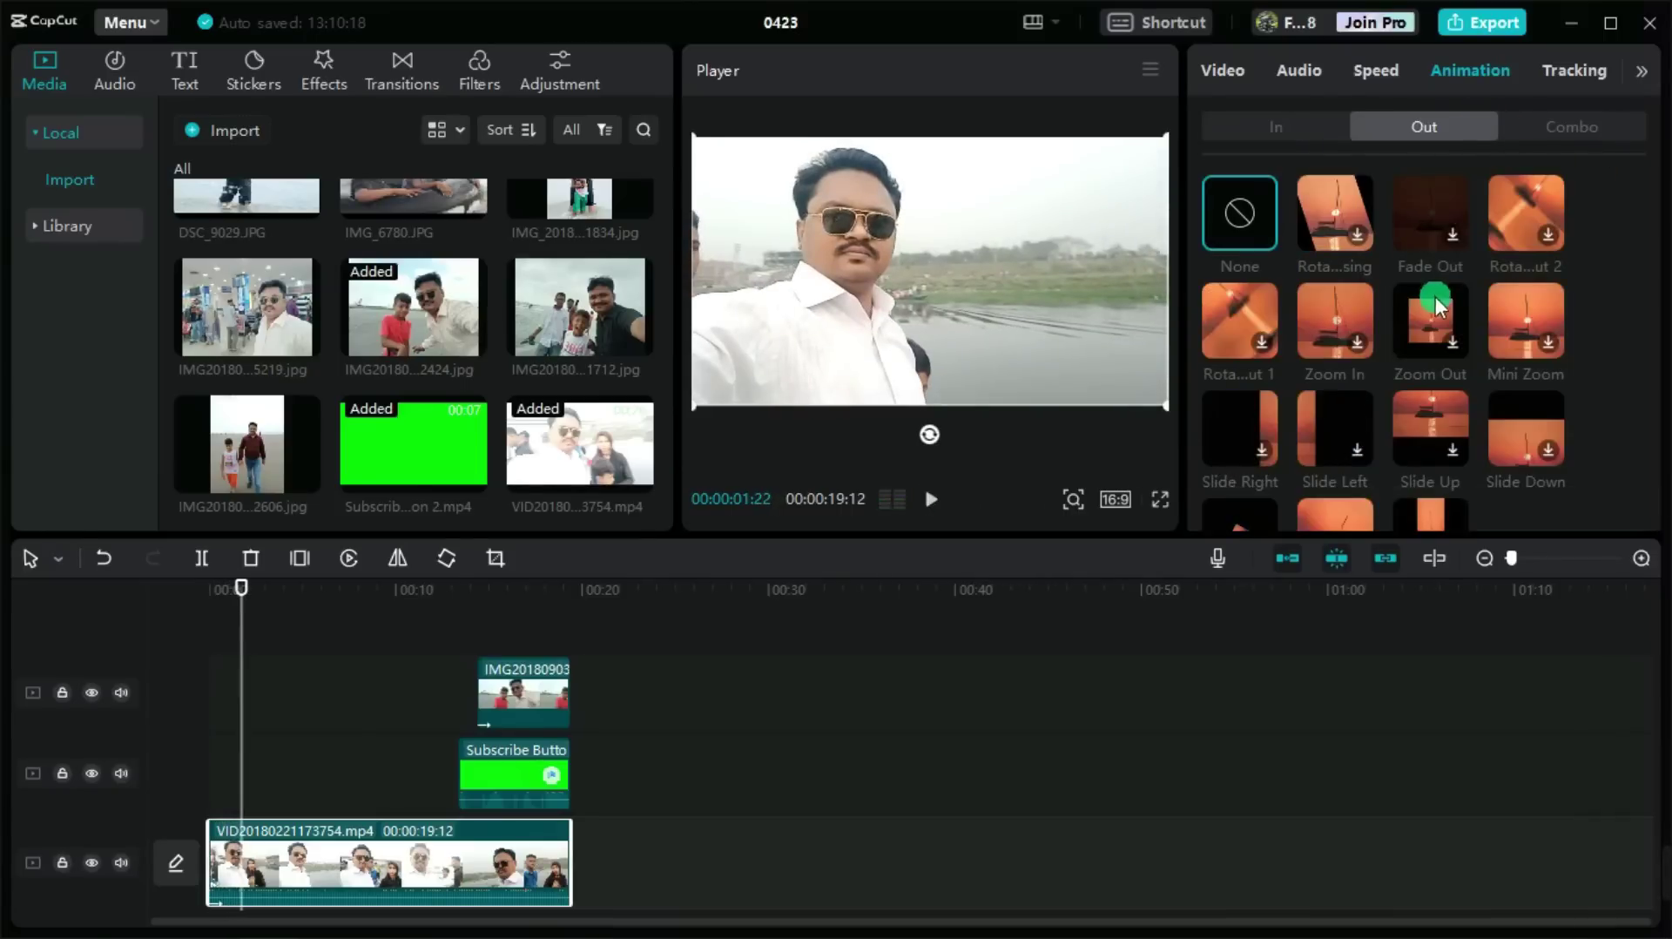
click(1335, 227)
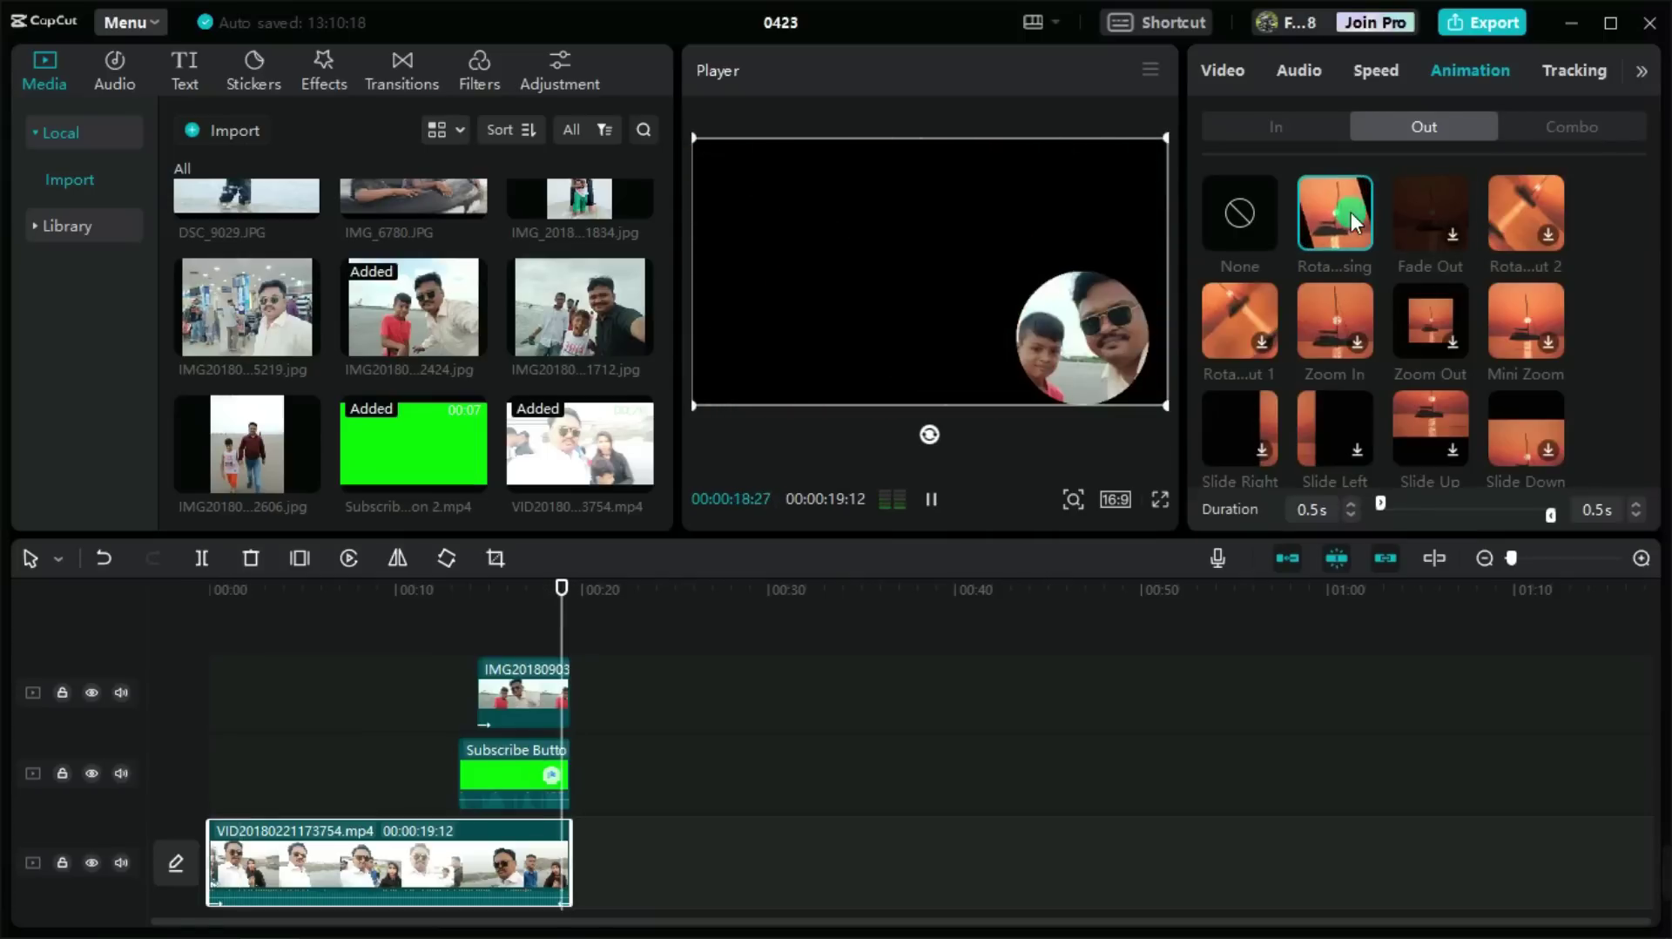
- Give the circular photo overlay a Rotating Out animation and play back from about 9 seconds
click(551, 694)
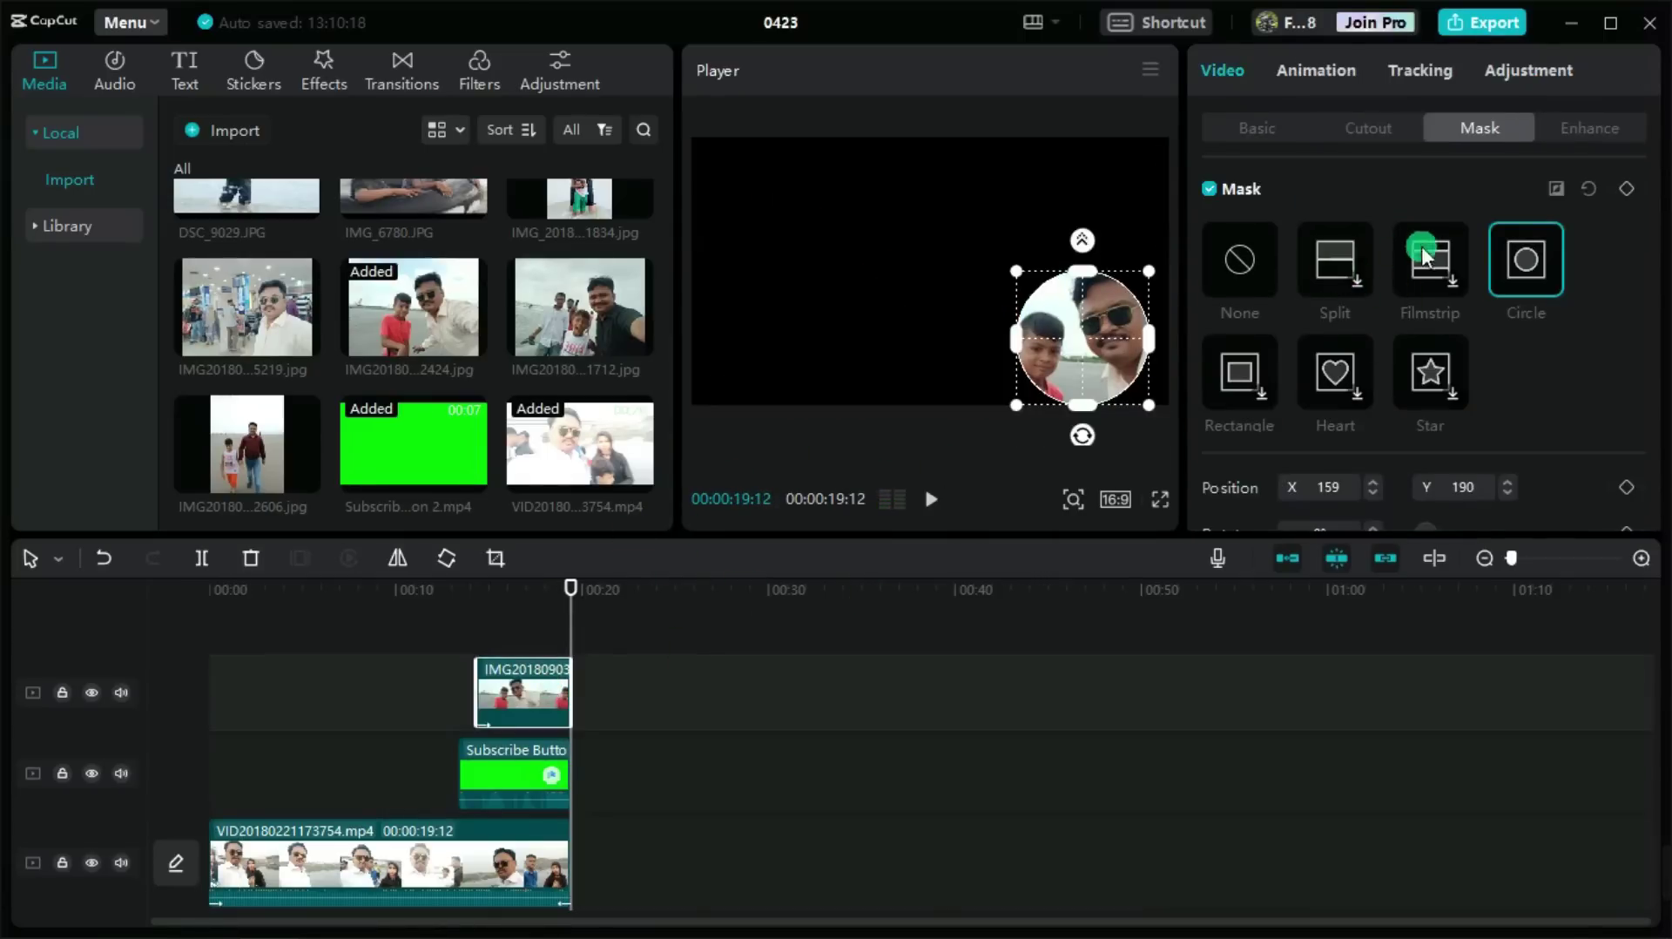
click(1323, 71)
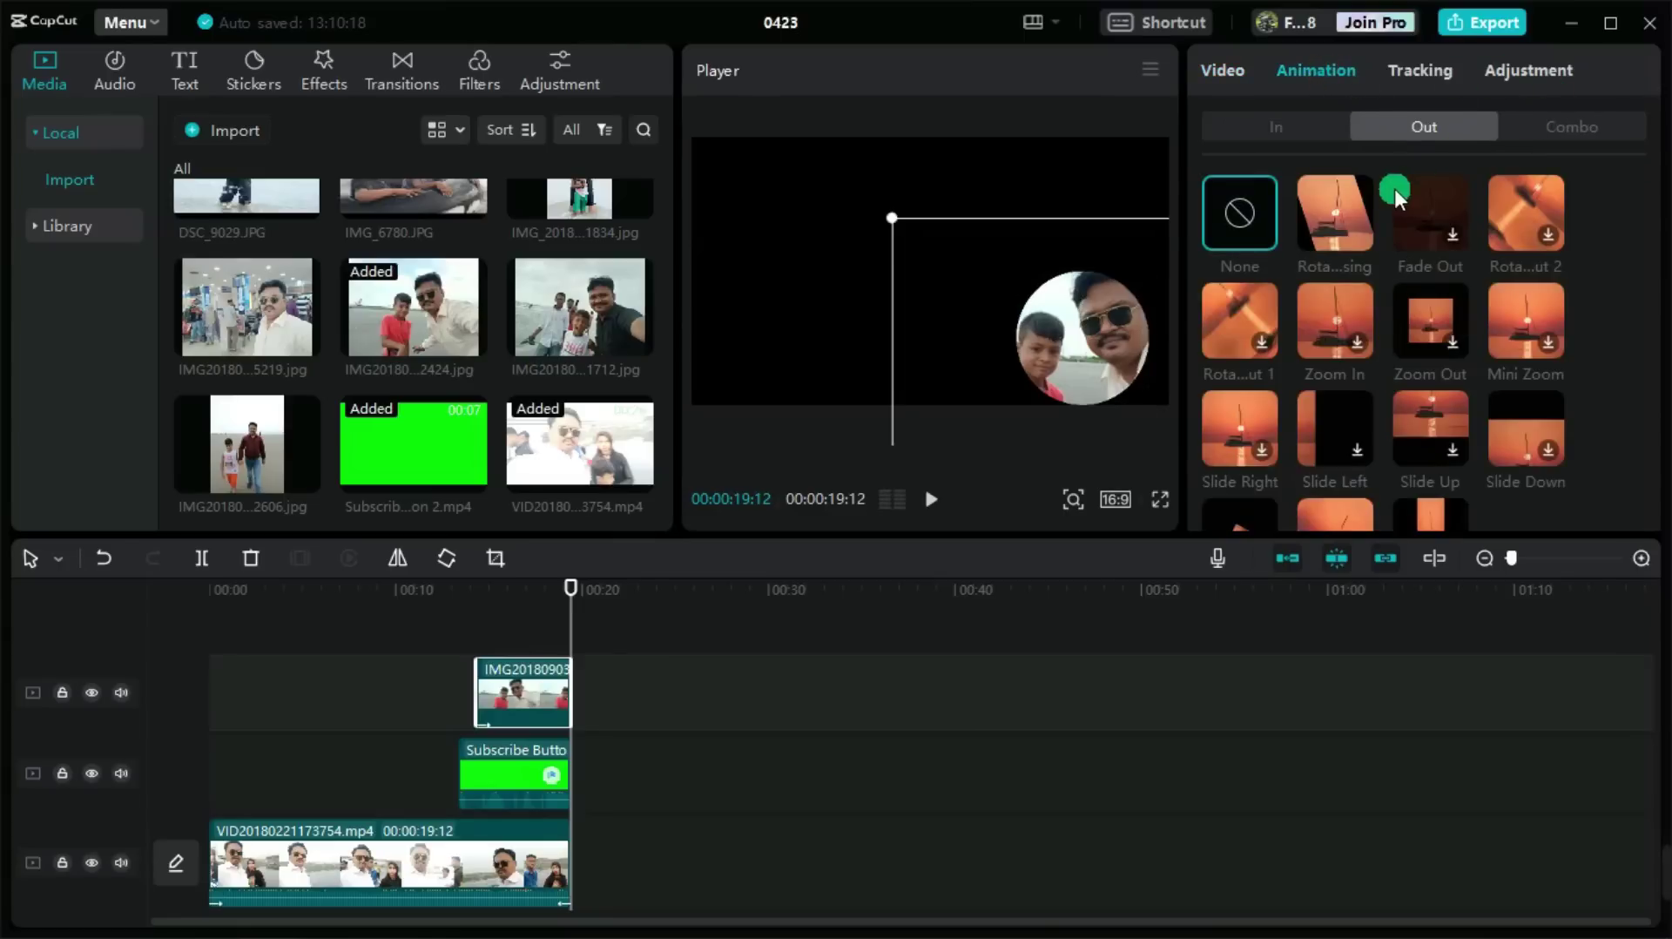
click(1336, 217)
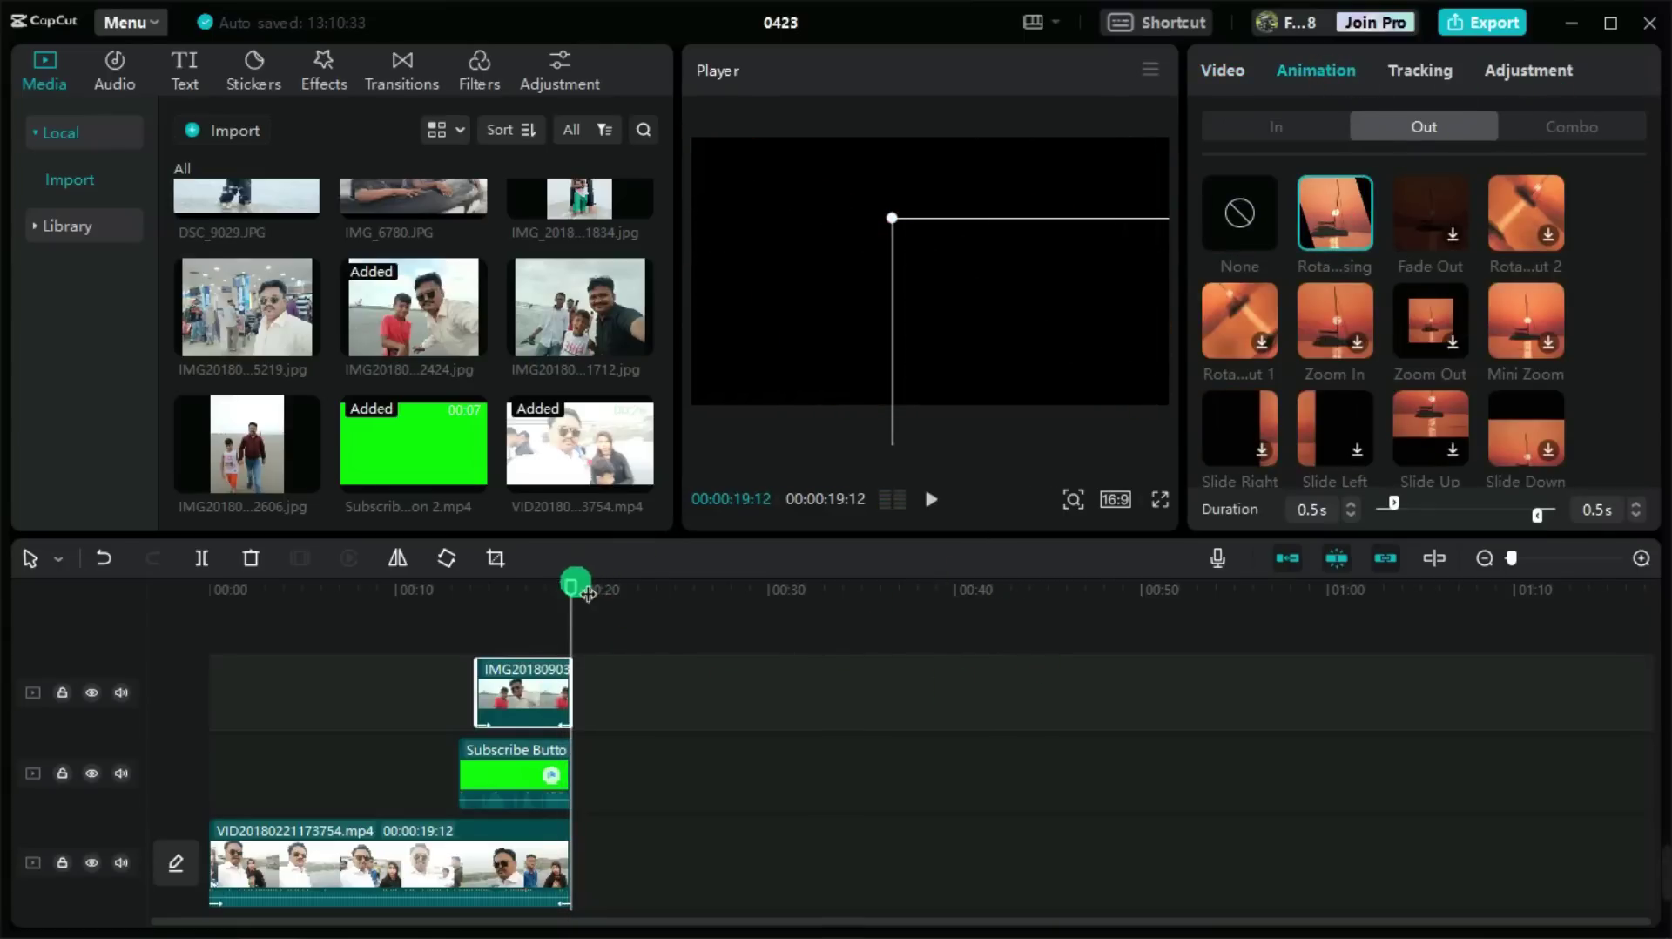
drag(584, 595, 391, 607)
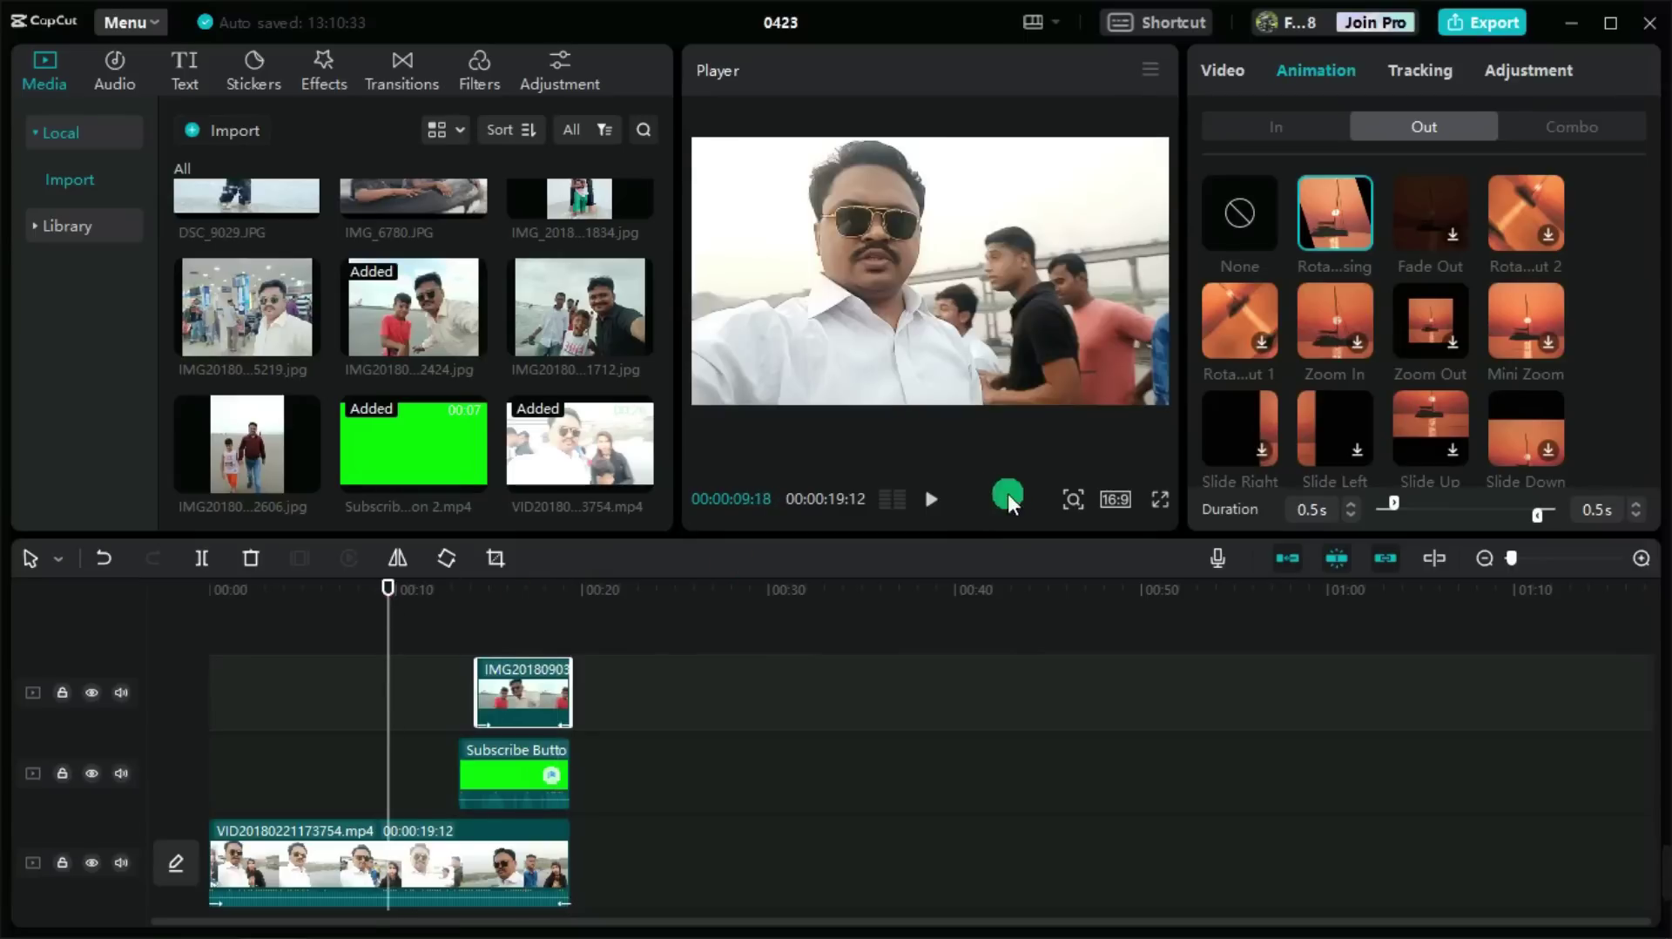
click(932, 499)
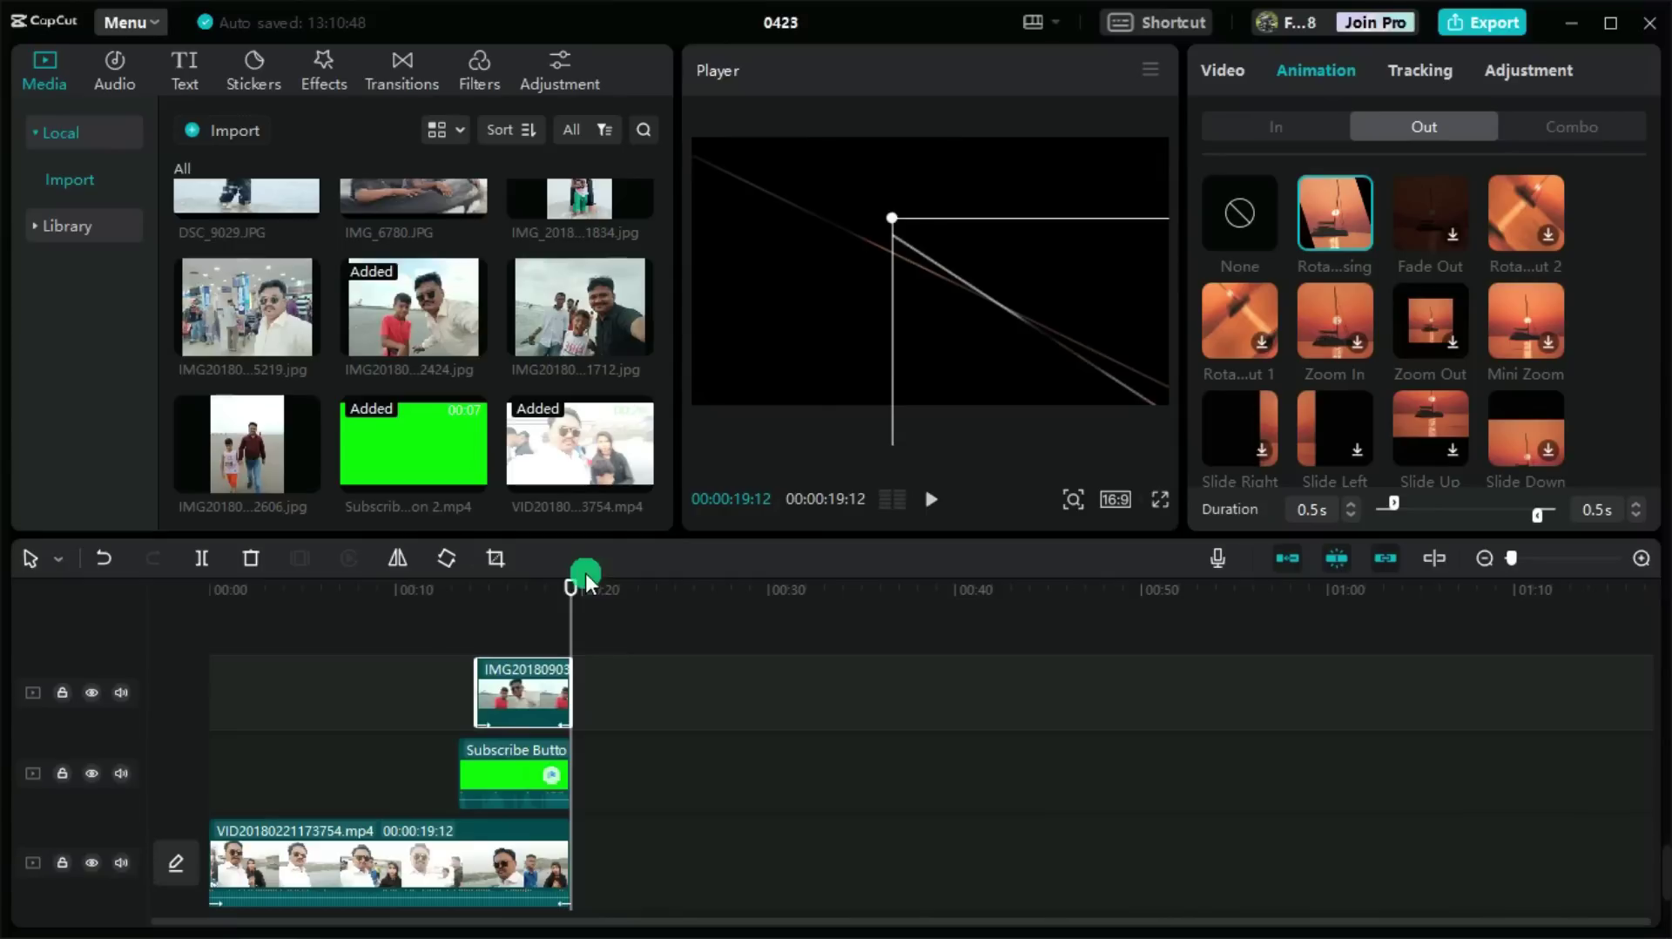
drag(583, 597, 381, 589)
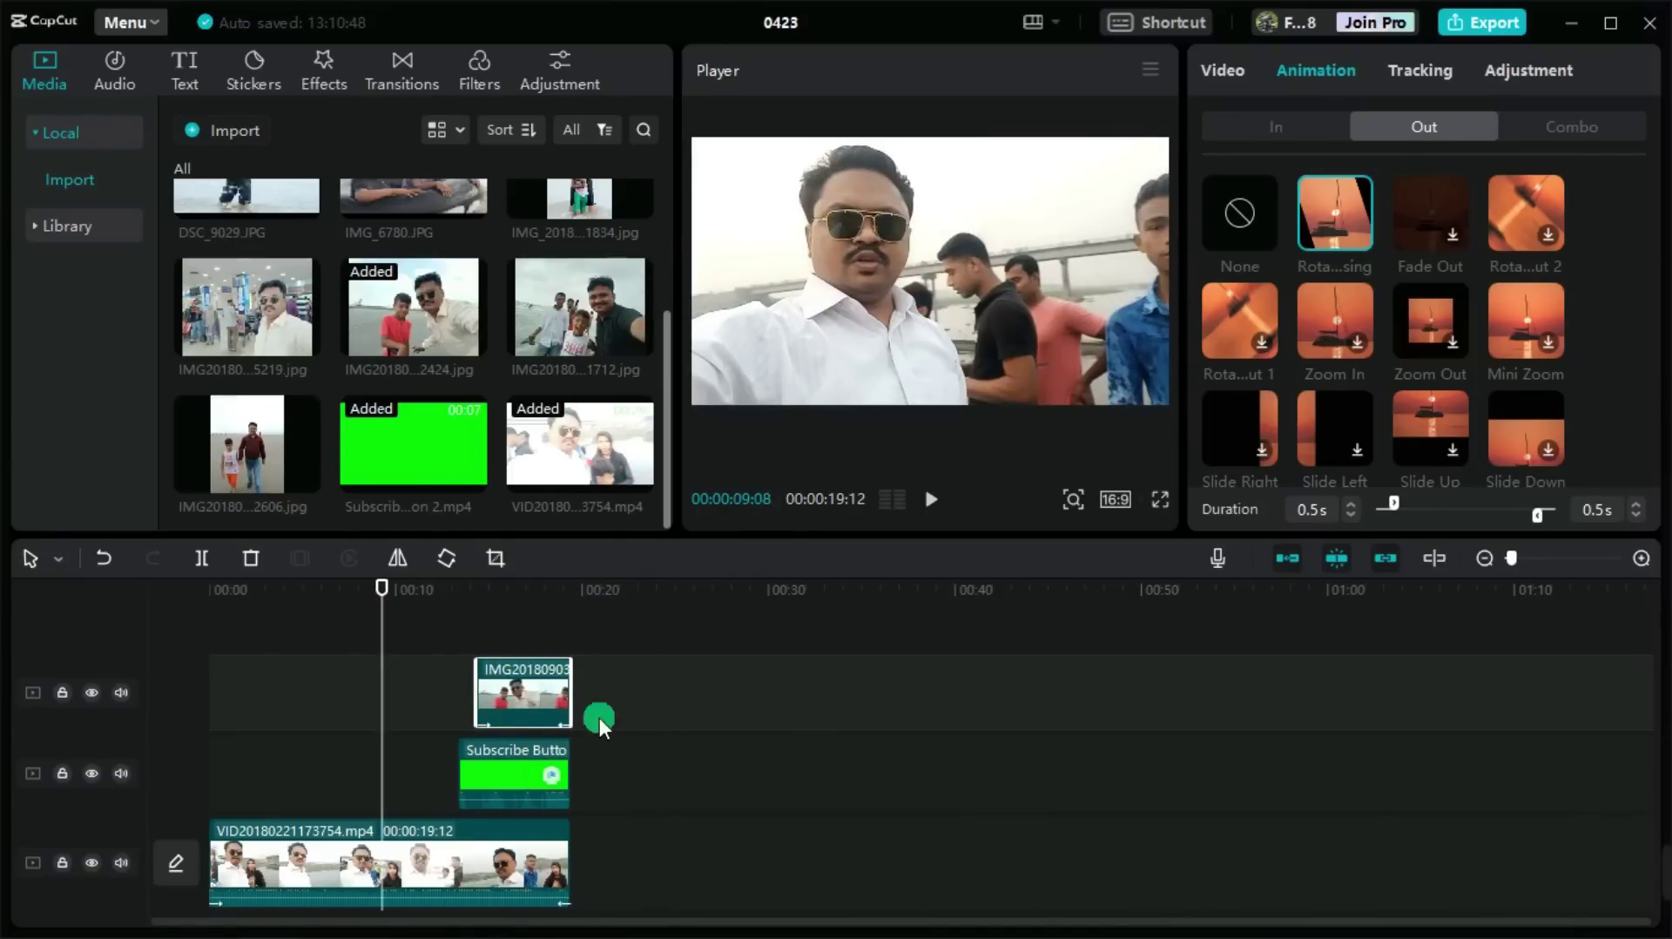
- Add the Plum filter at the start of the video and preview it
click(400, 68)
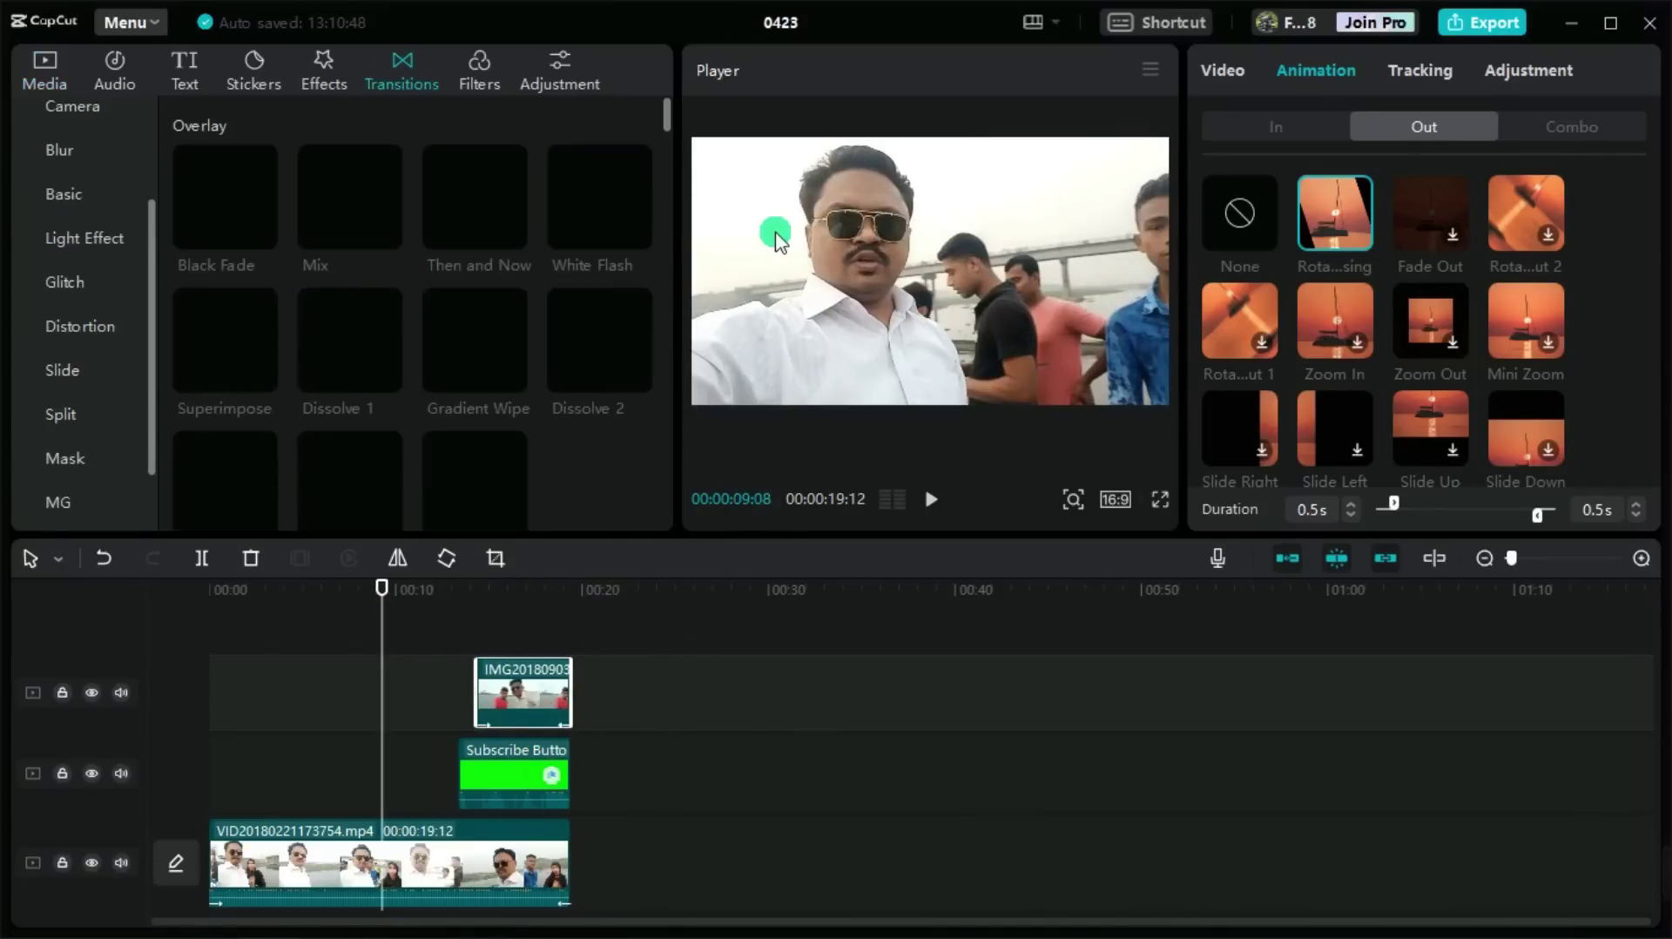
click(482, 87)
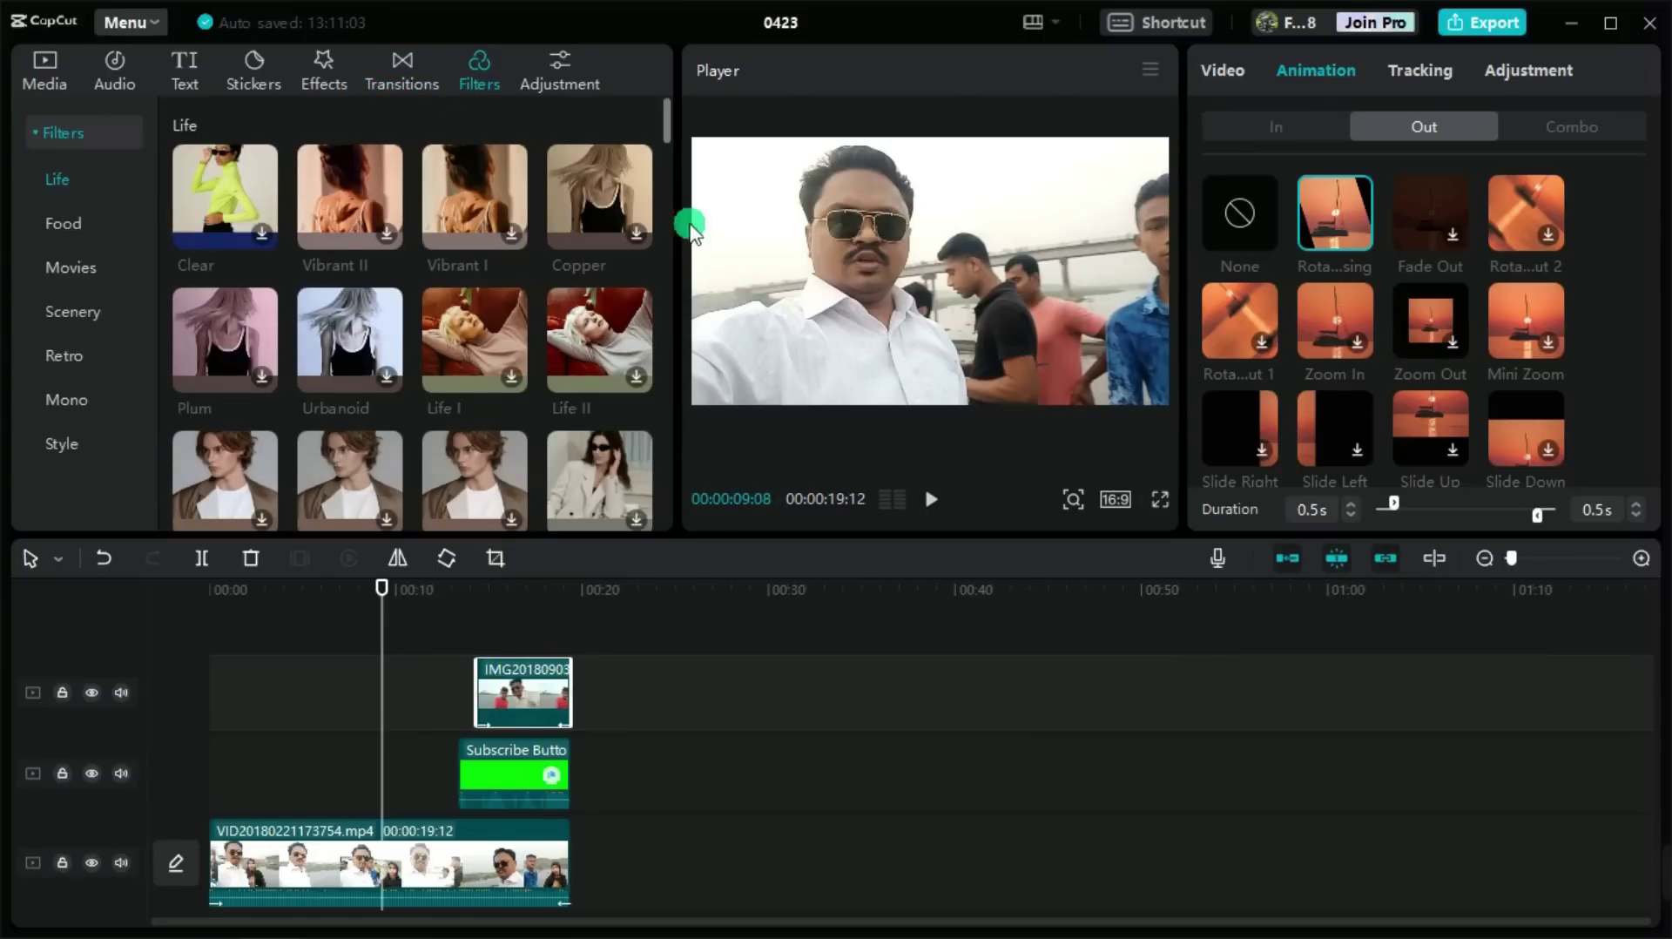
mouse_move(665, 127)
mouse_down()
mouse_move(668, 213)
mouse_move(676, 142)
mouse_move(692, 142)
mouse_up()
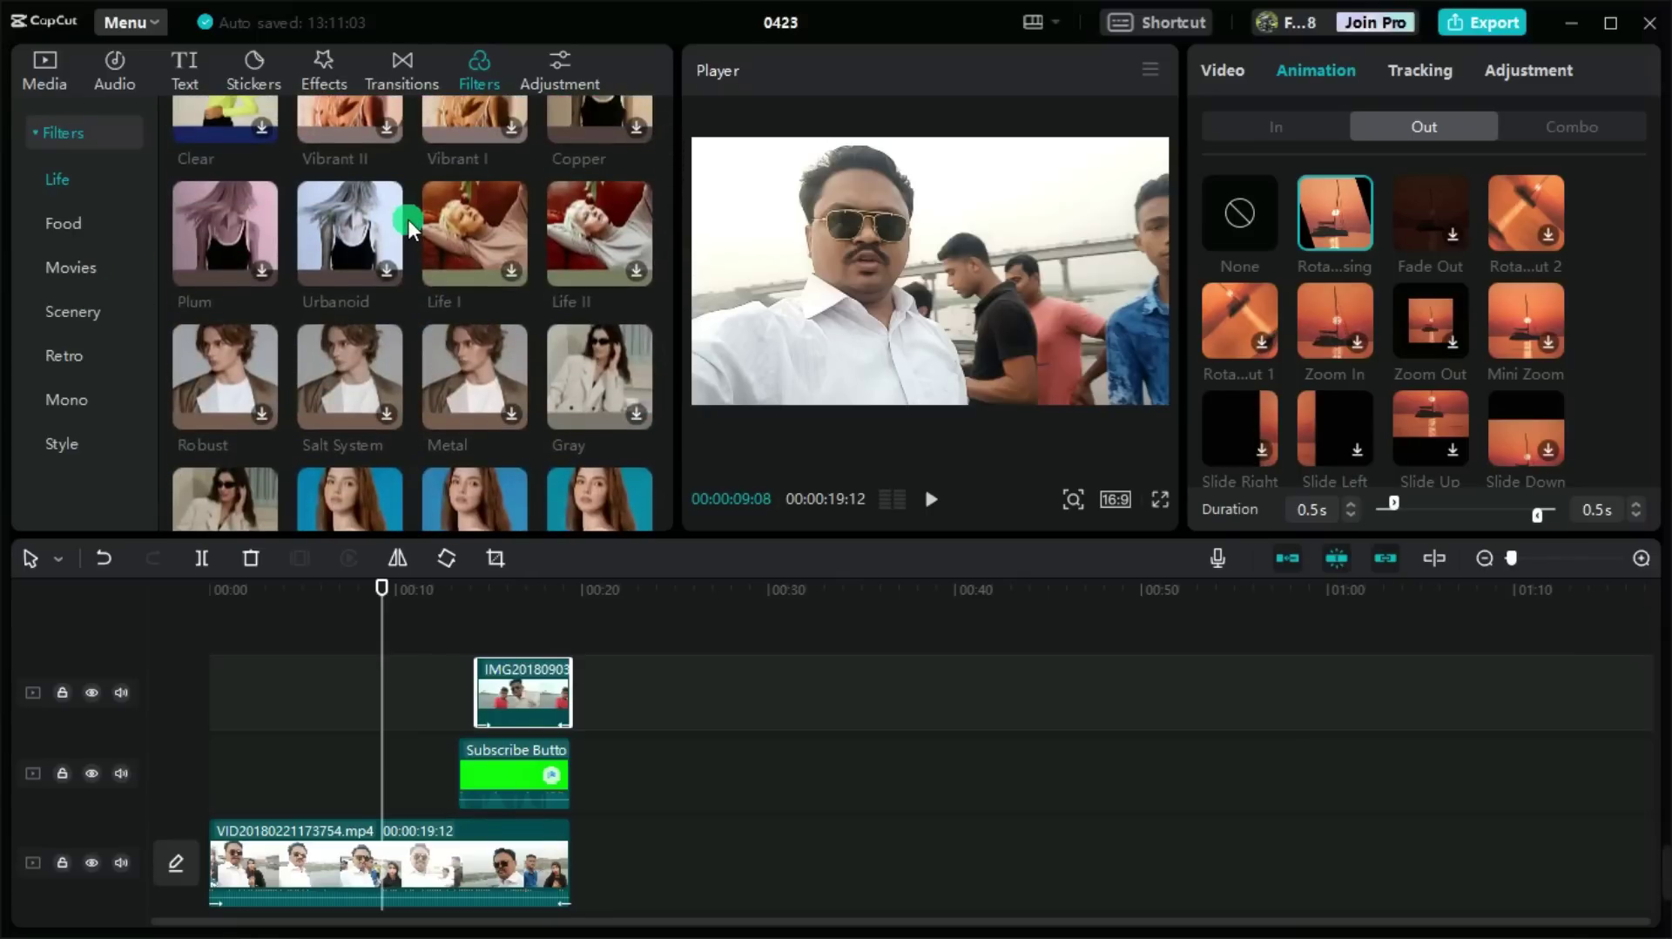
click(324, 235)
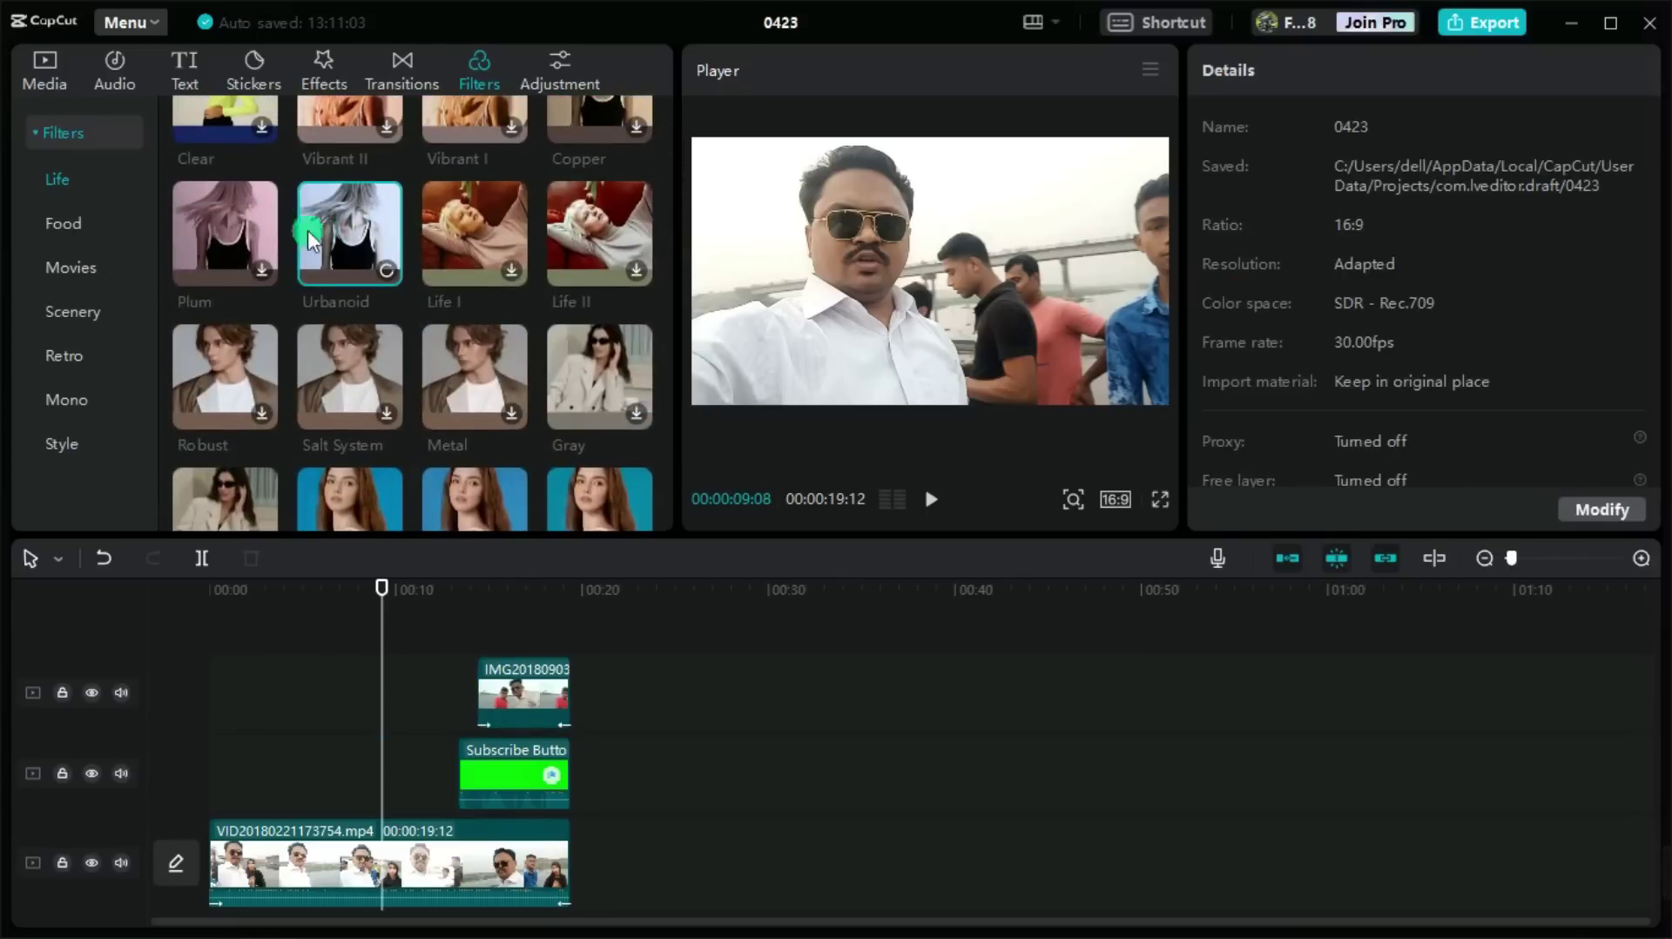
click(232, 196)
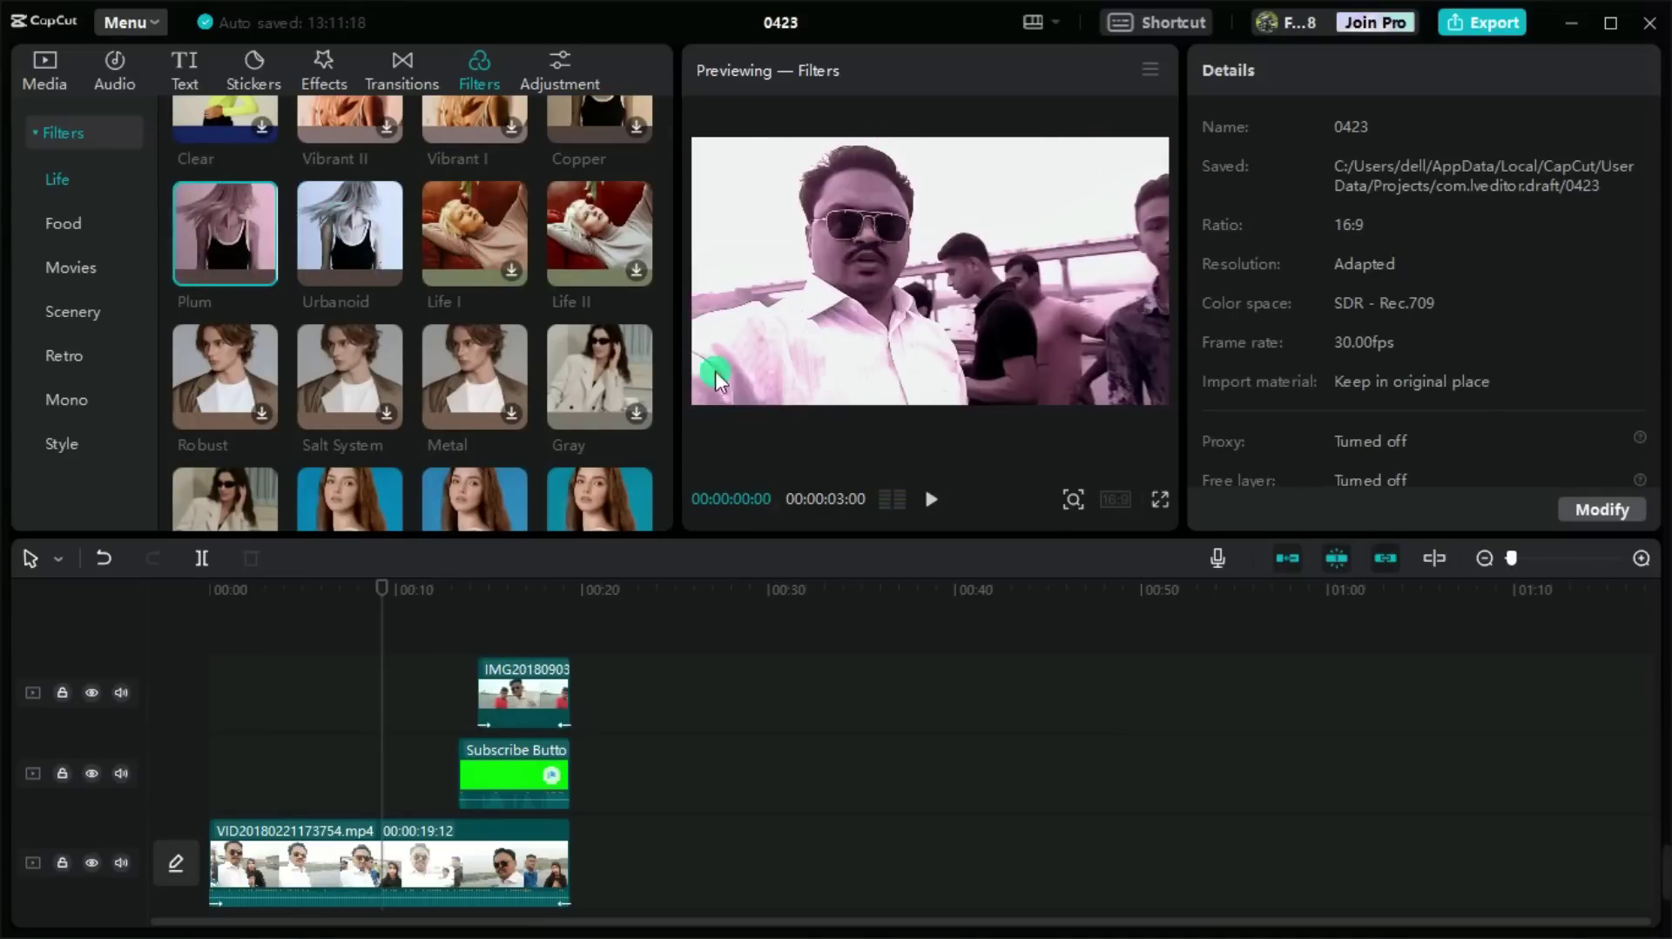
drag(262, 218, 279, 881)
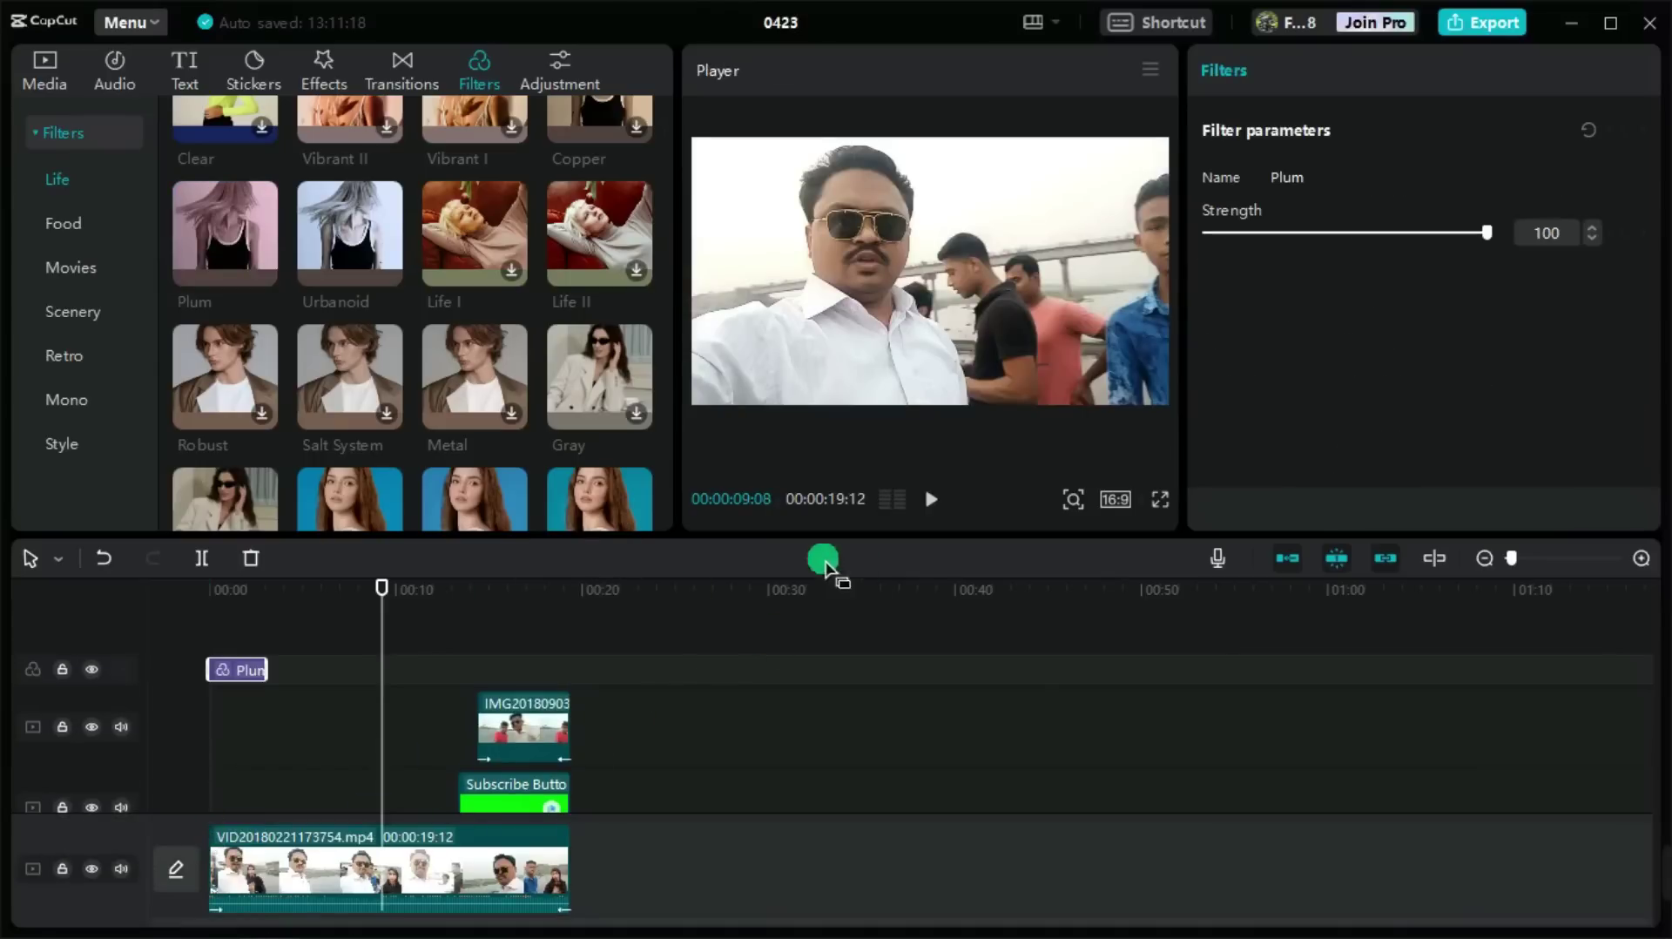
click(931, 499)
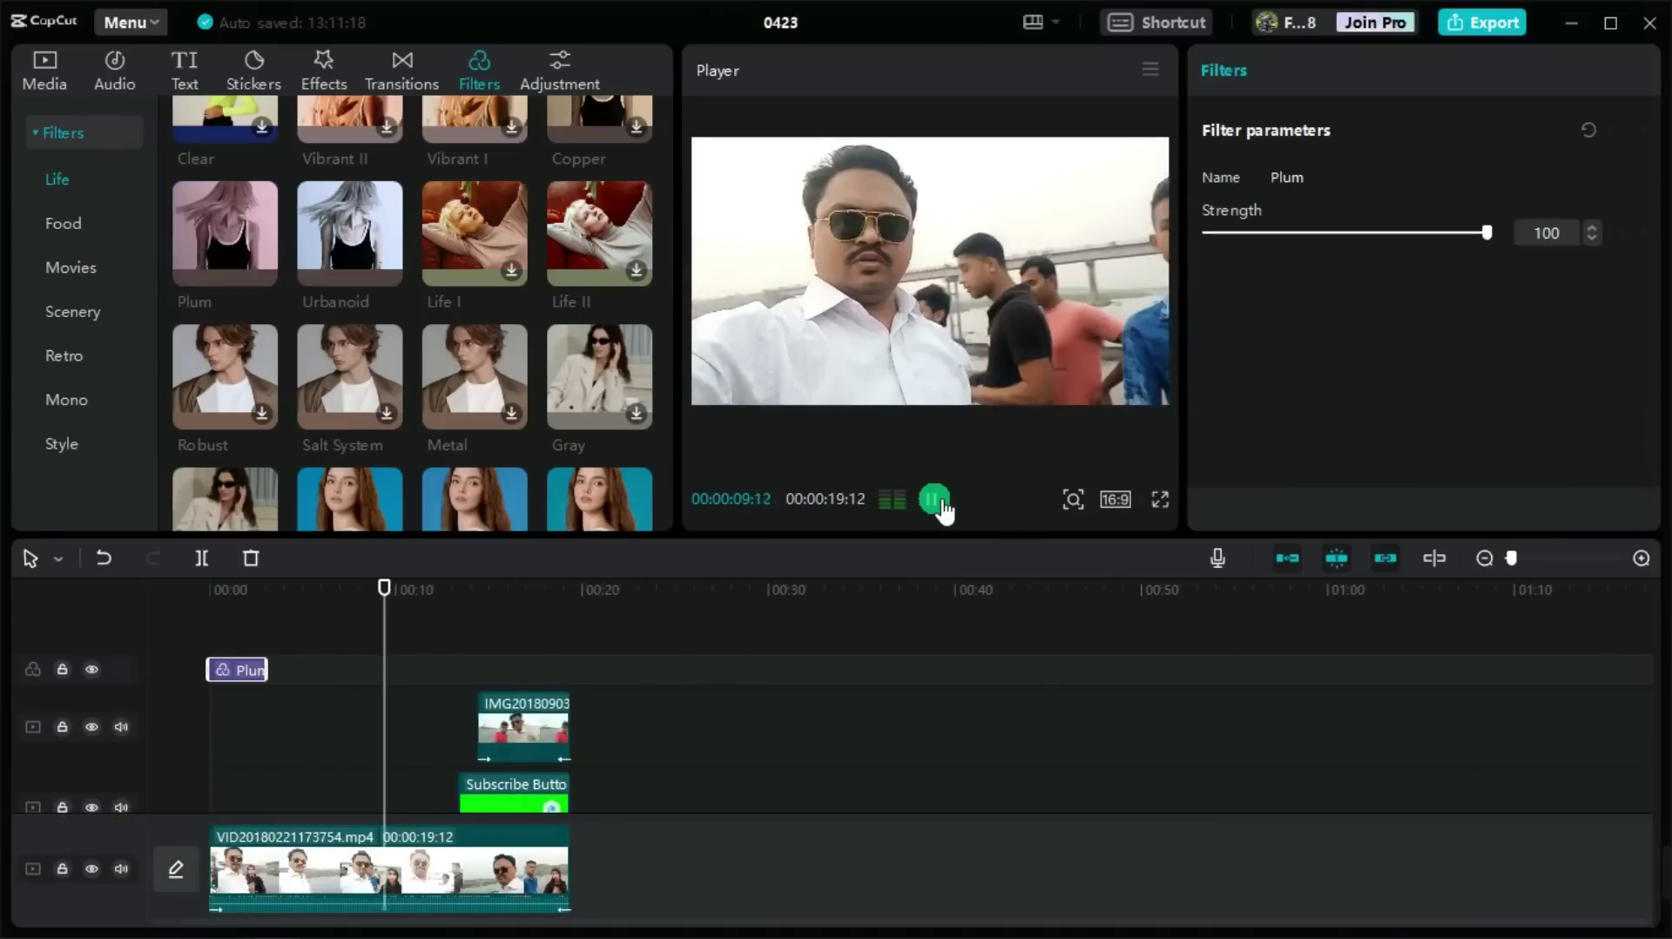
click(934, 501)
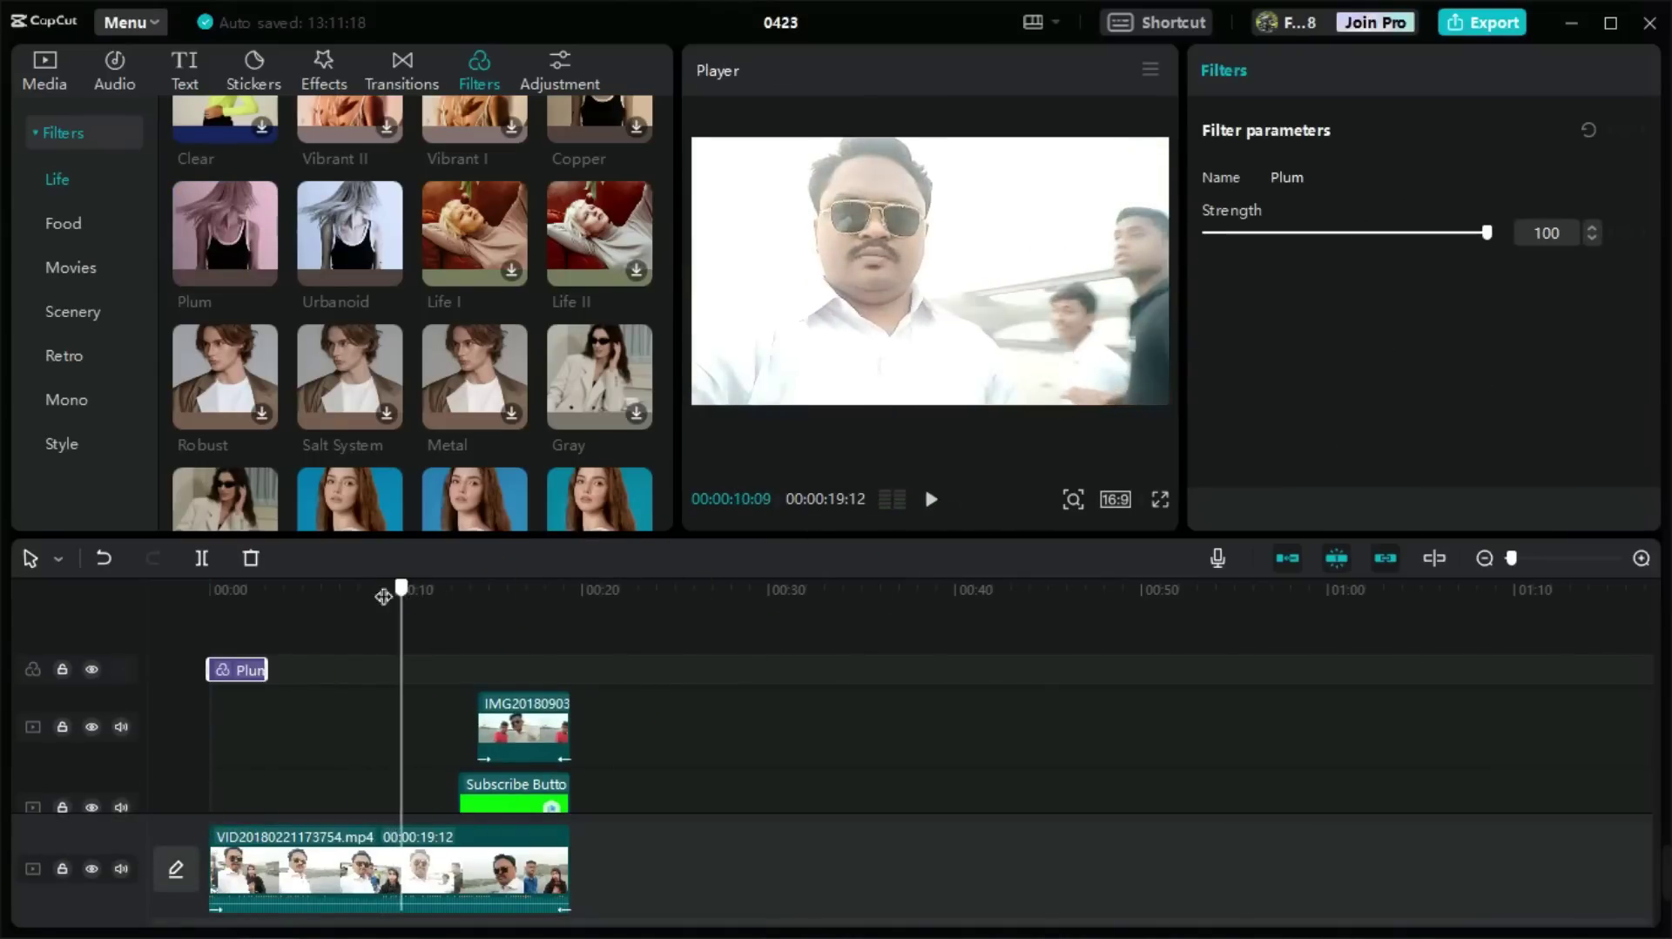
click(153, 582)
click(932, 499)
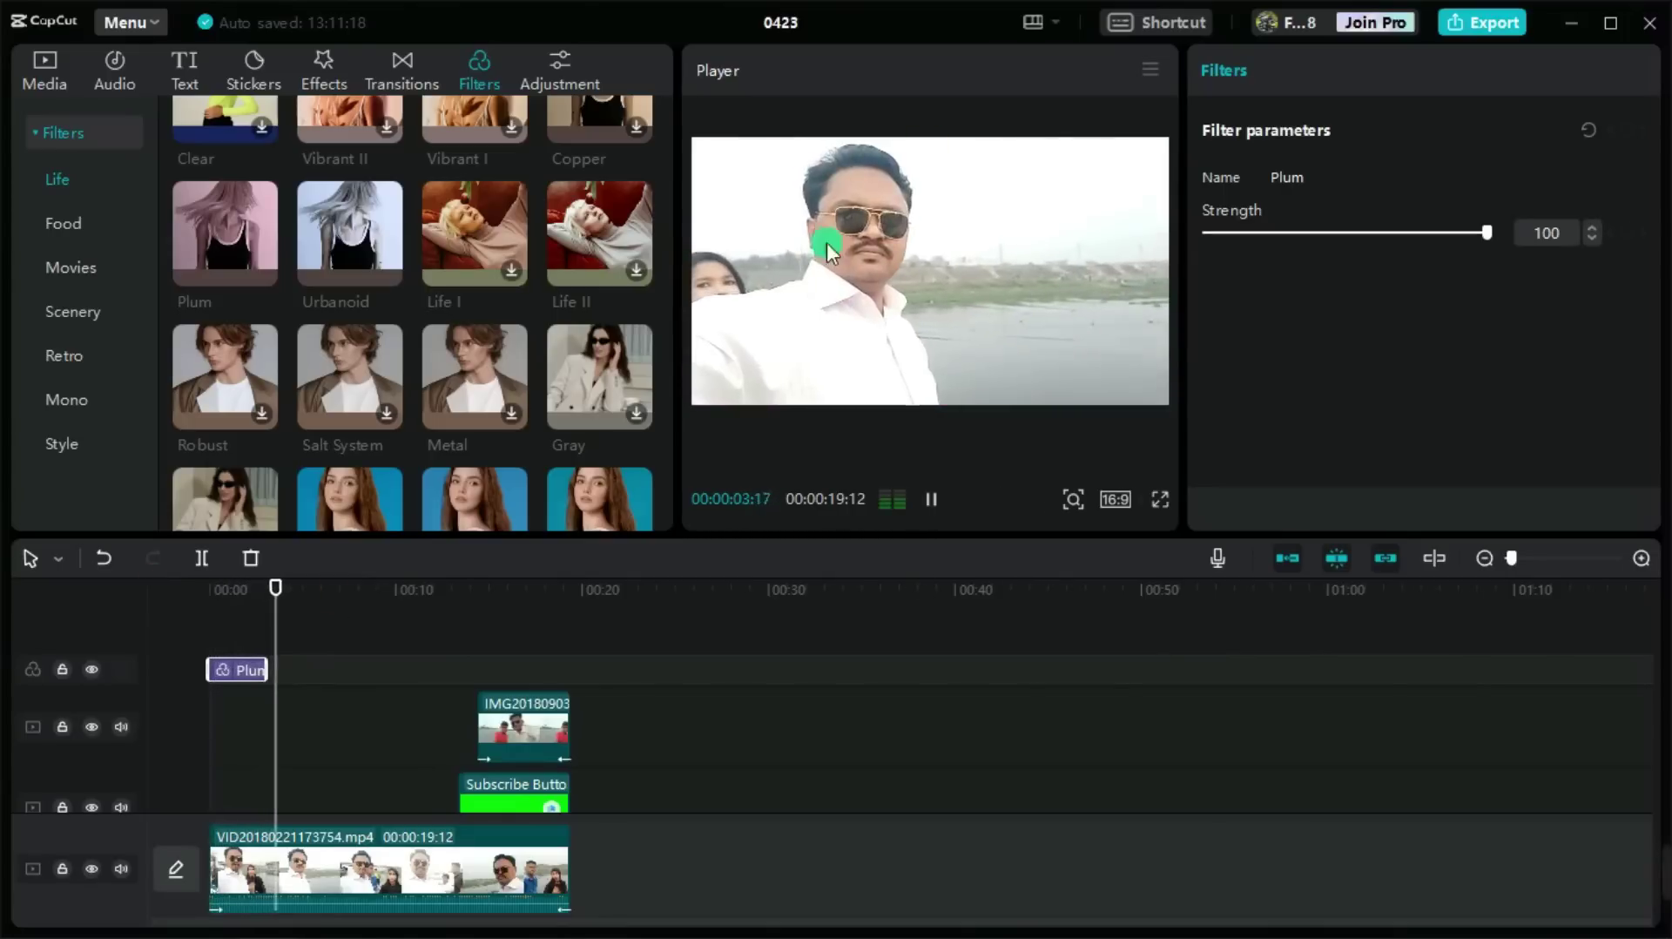
- Add the Urbanoid filter after Plum and play back to compare the two
drag(351, 209, 374, 792)
click(972, 460)
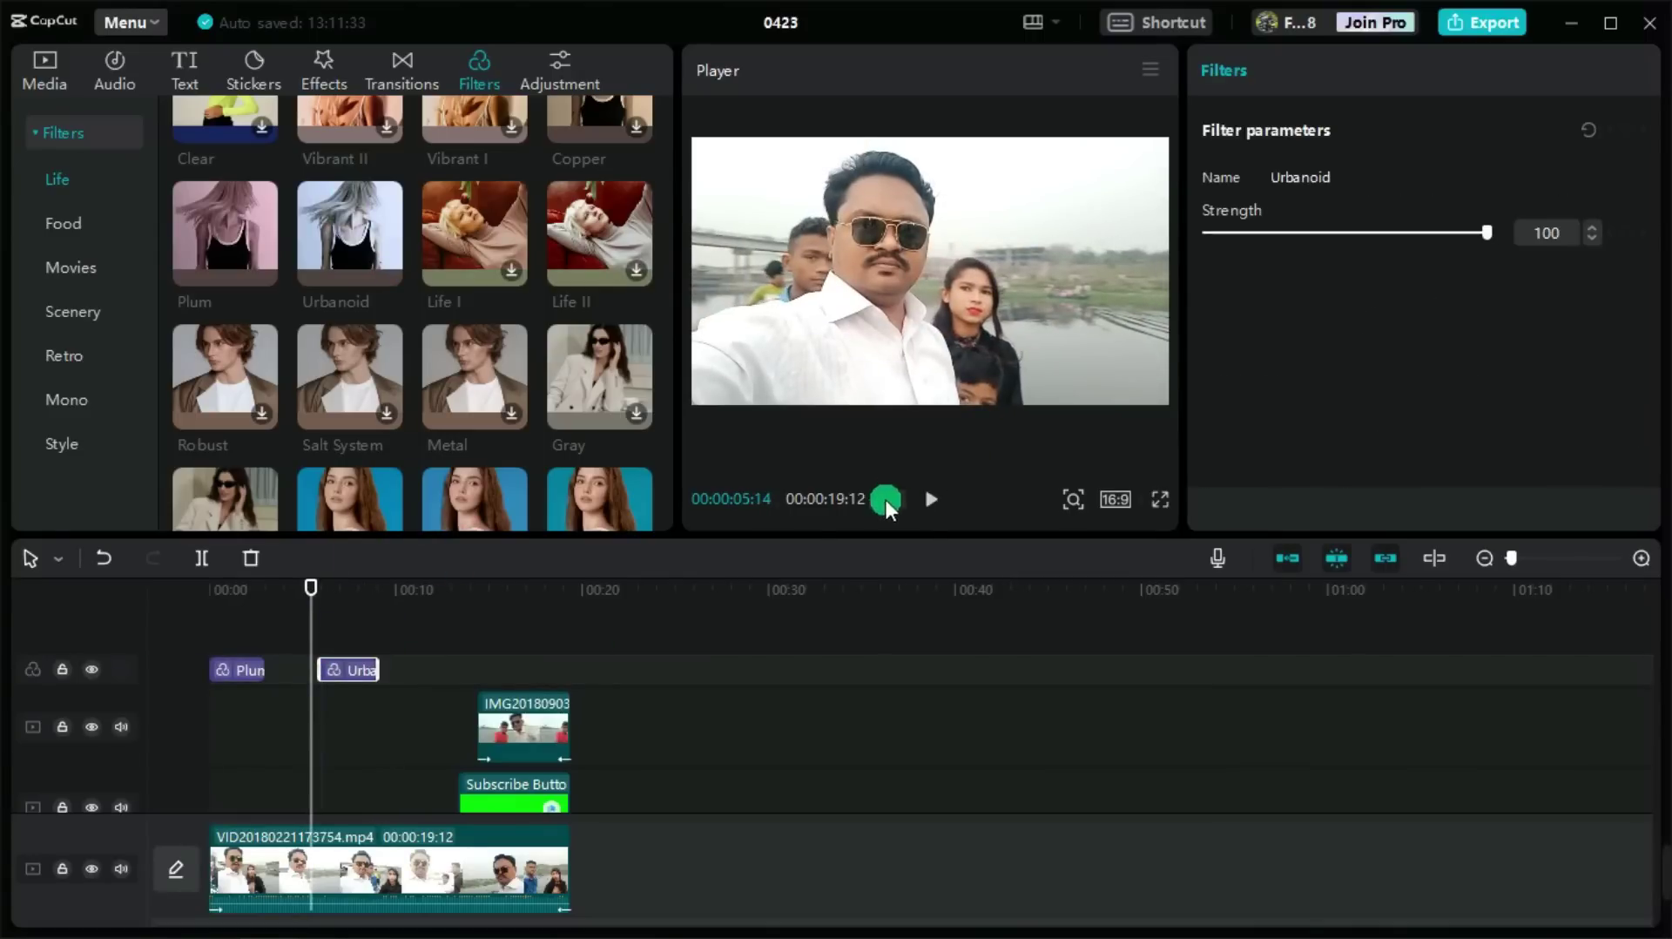
click(936, 501)
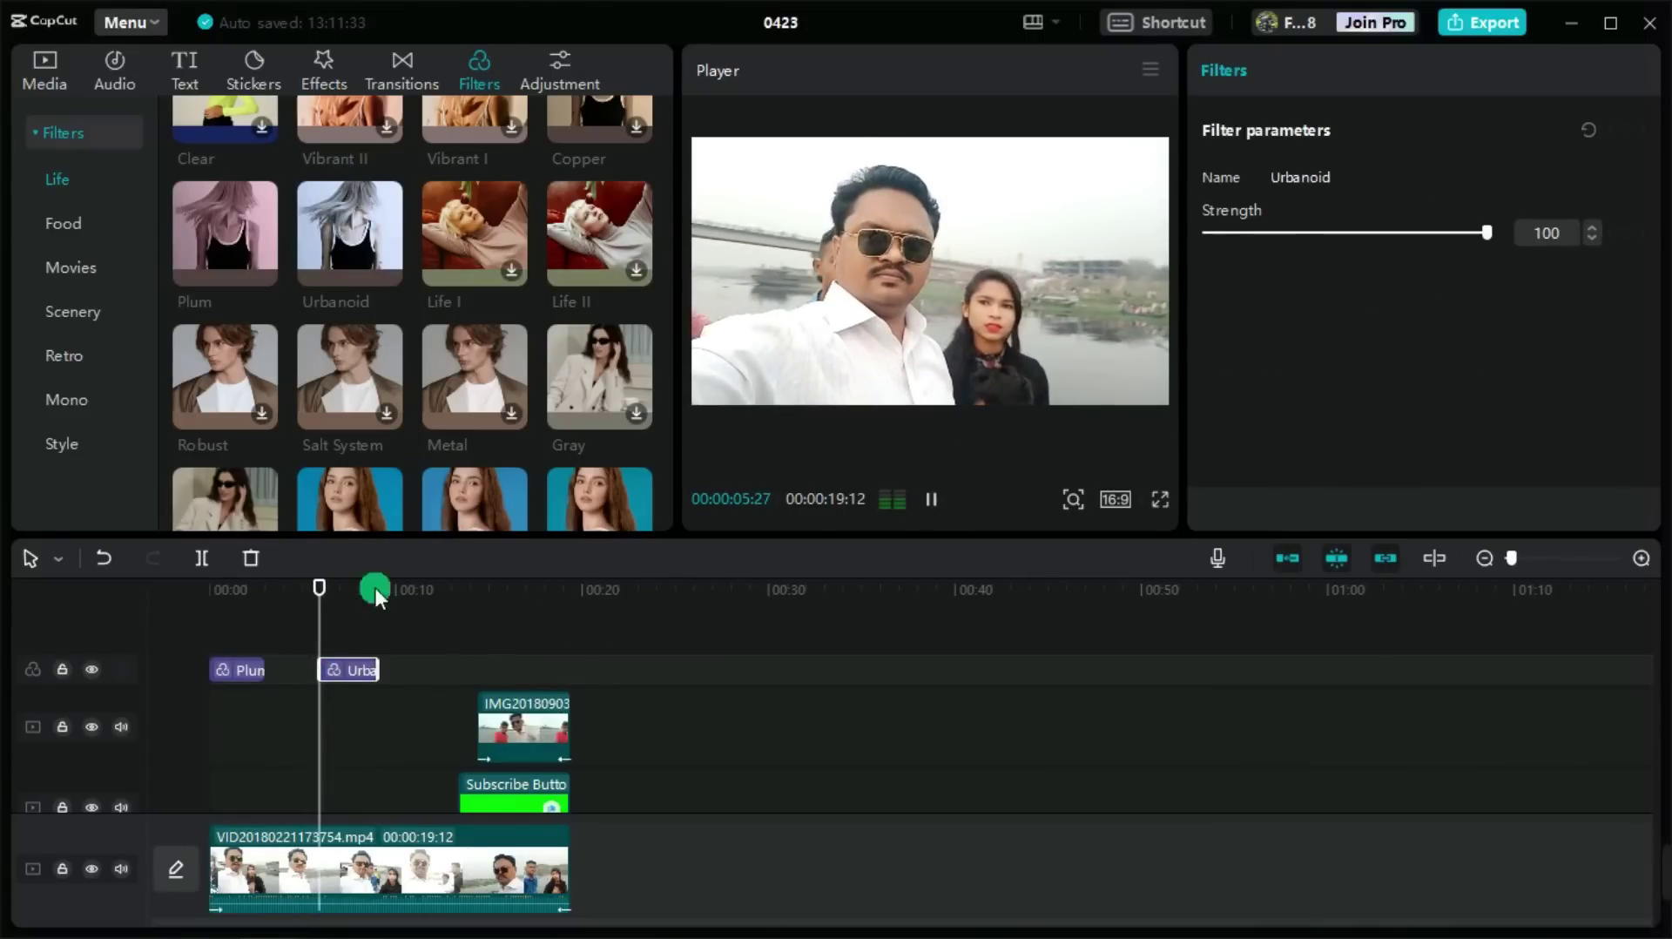
click(928, 501)
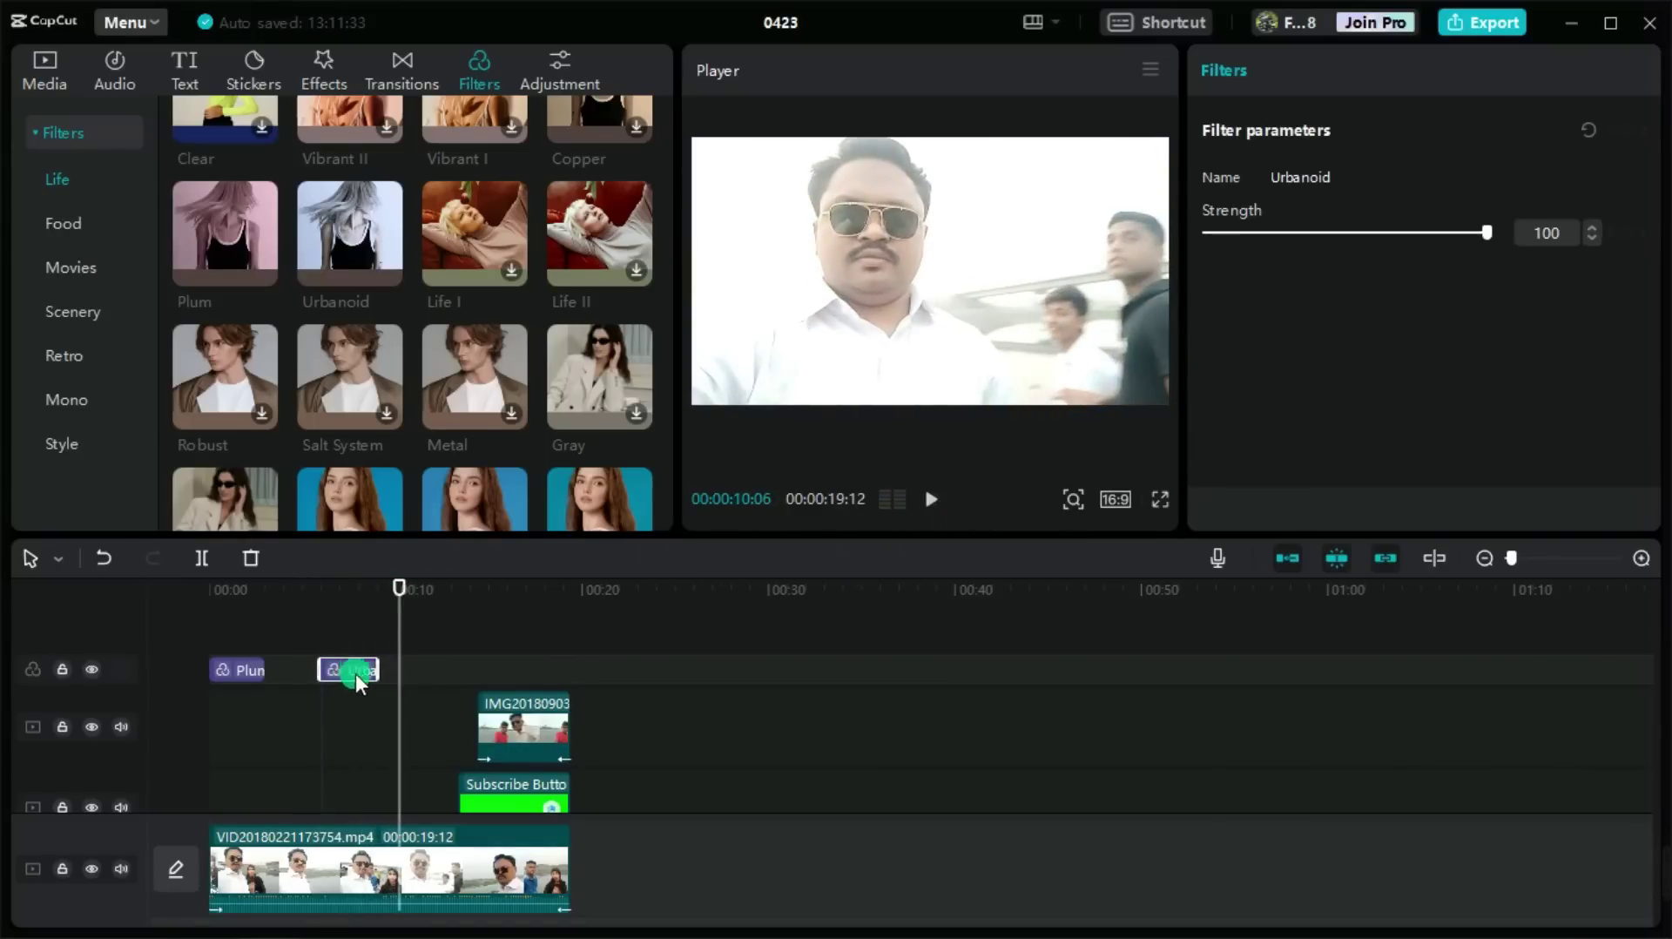
- Delete Urbanoid, extend Plum over the whole video and preview, then delete Plum too
click(244, 562)
click(244, 670)
drag(280, 678, 580, 660)
click(930, 495)
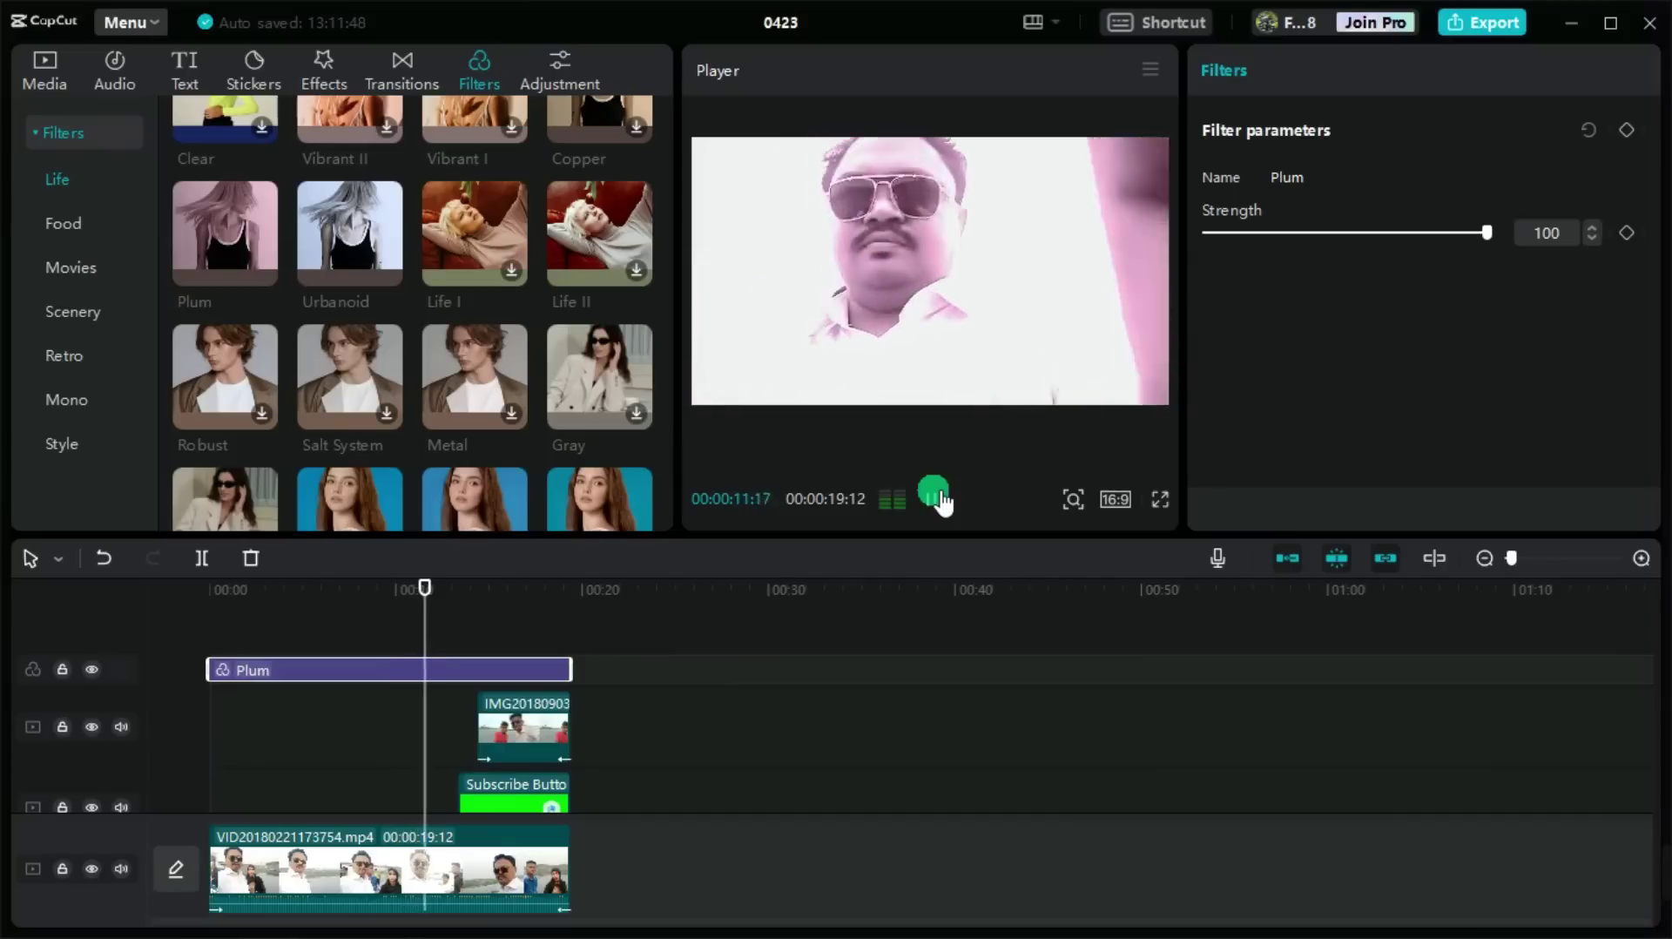
click(411, 695)
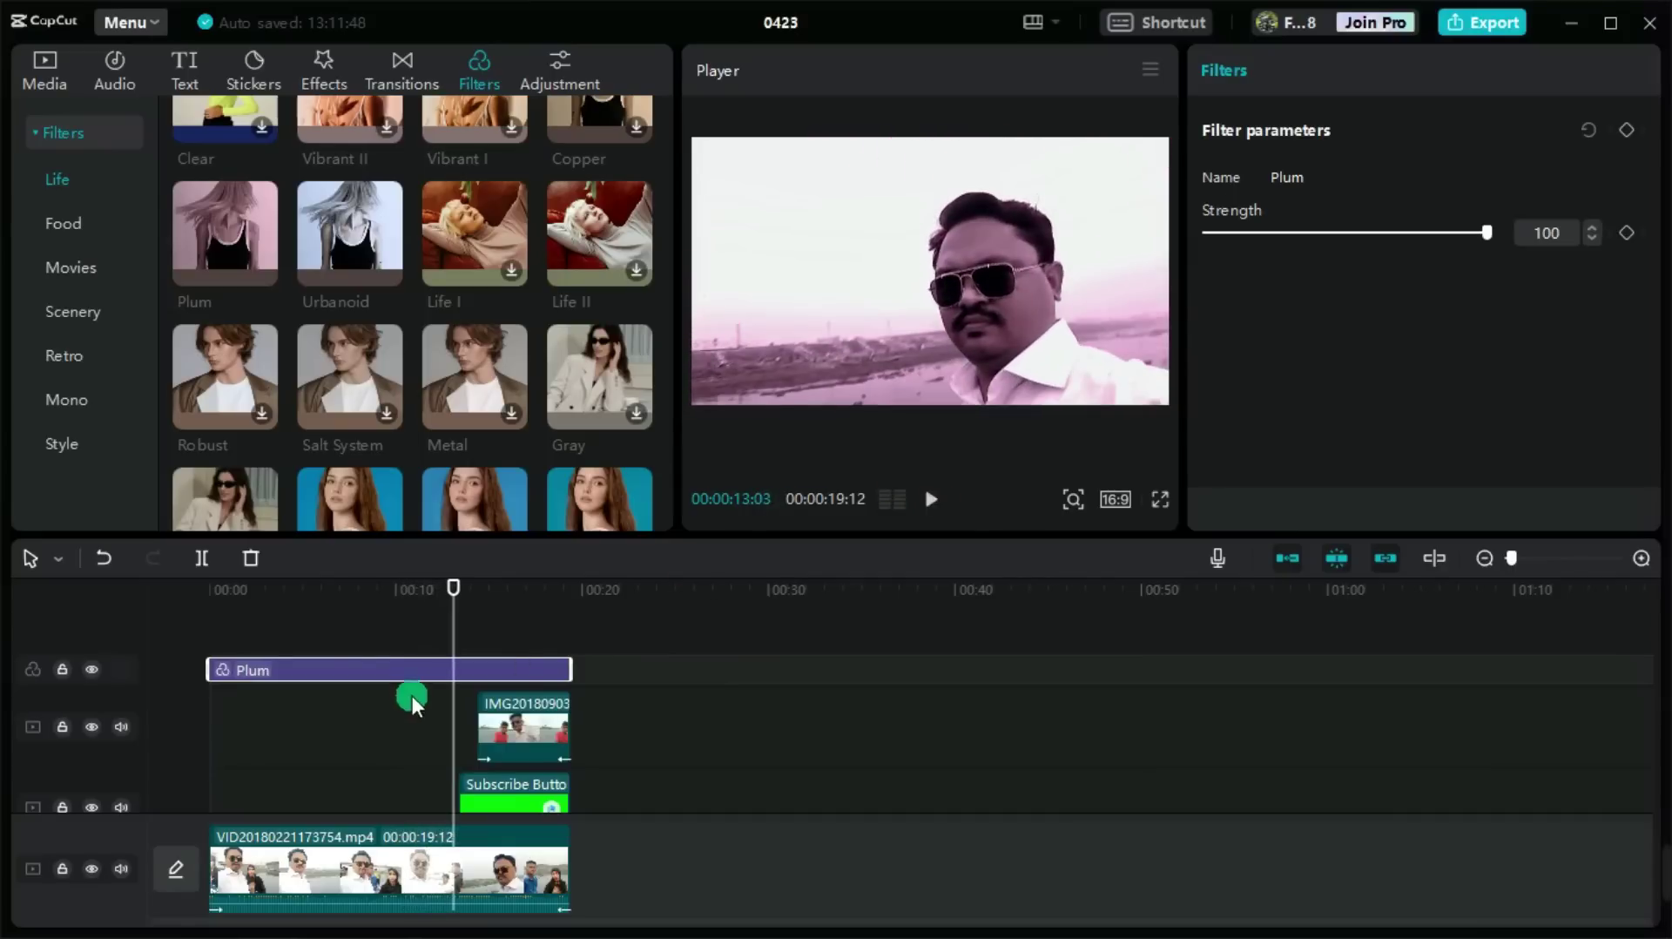
click(256, 558)
click(787, 550)
- Browse the Food, Movies, Scenery, Retro and Mono filter categories
click(560, 71)
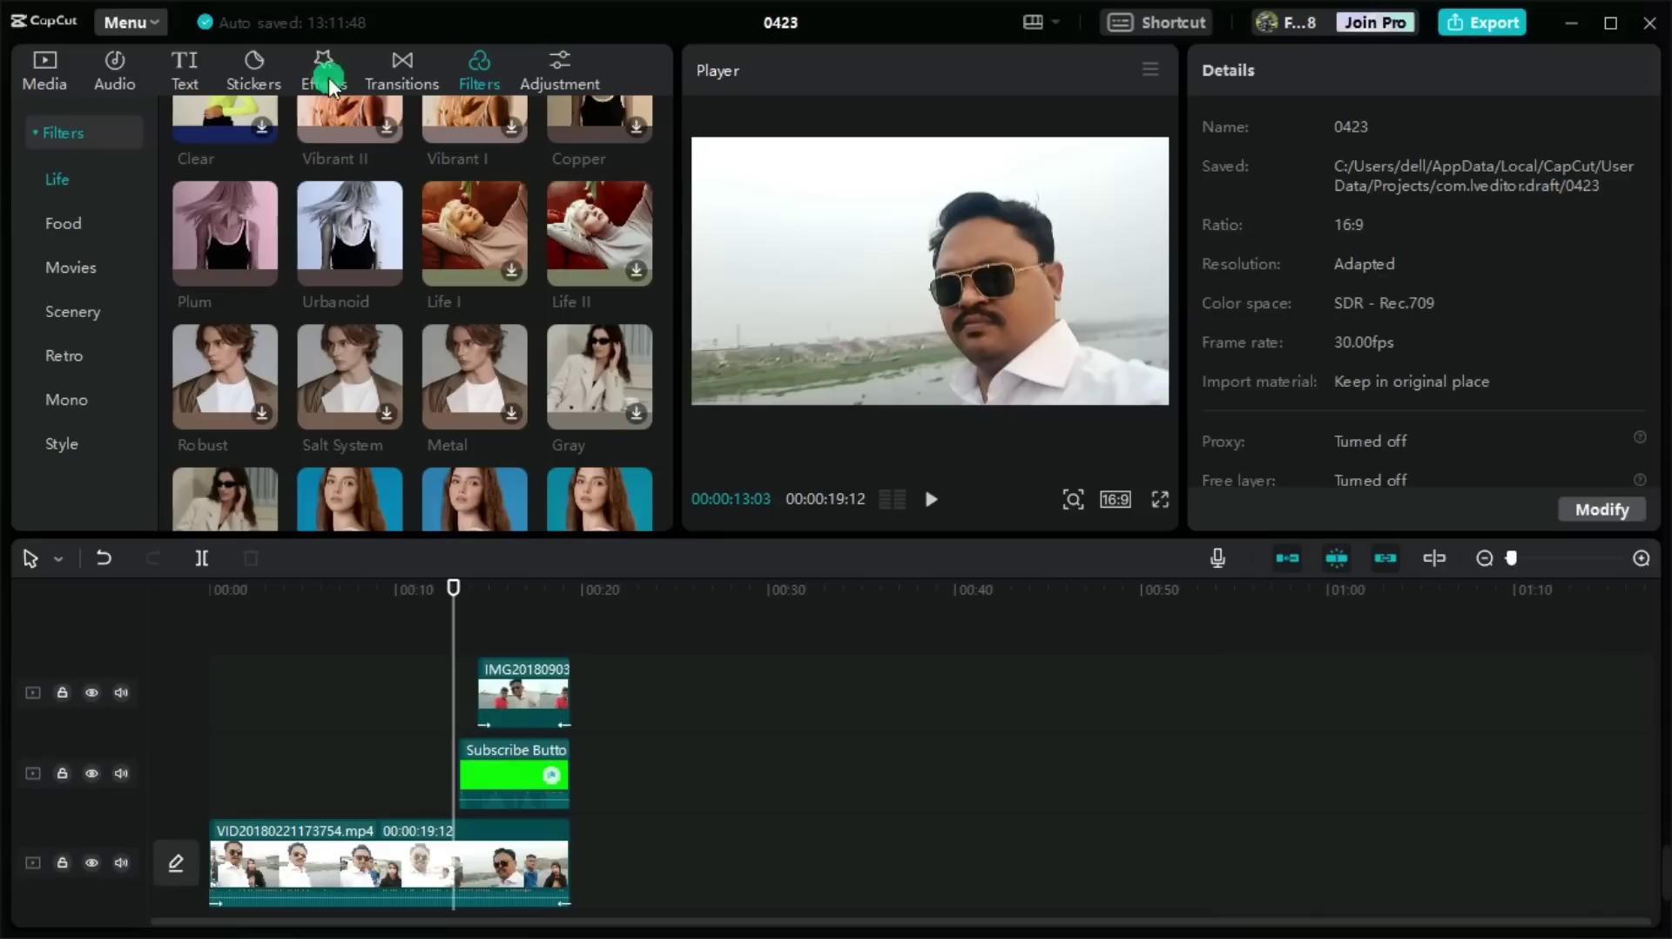
click(54, 219)
click(80, 269)
click(84, 313)
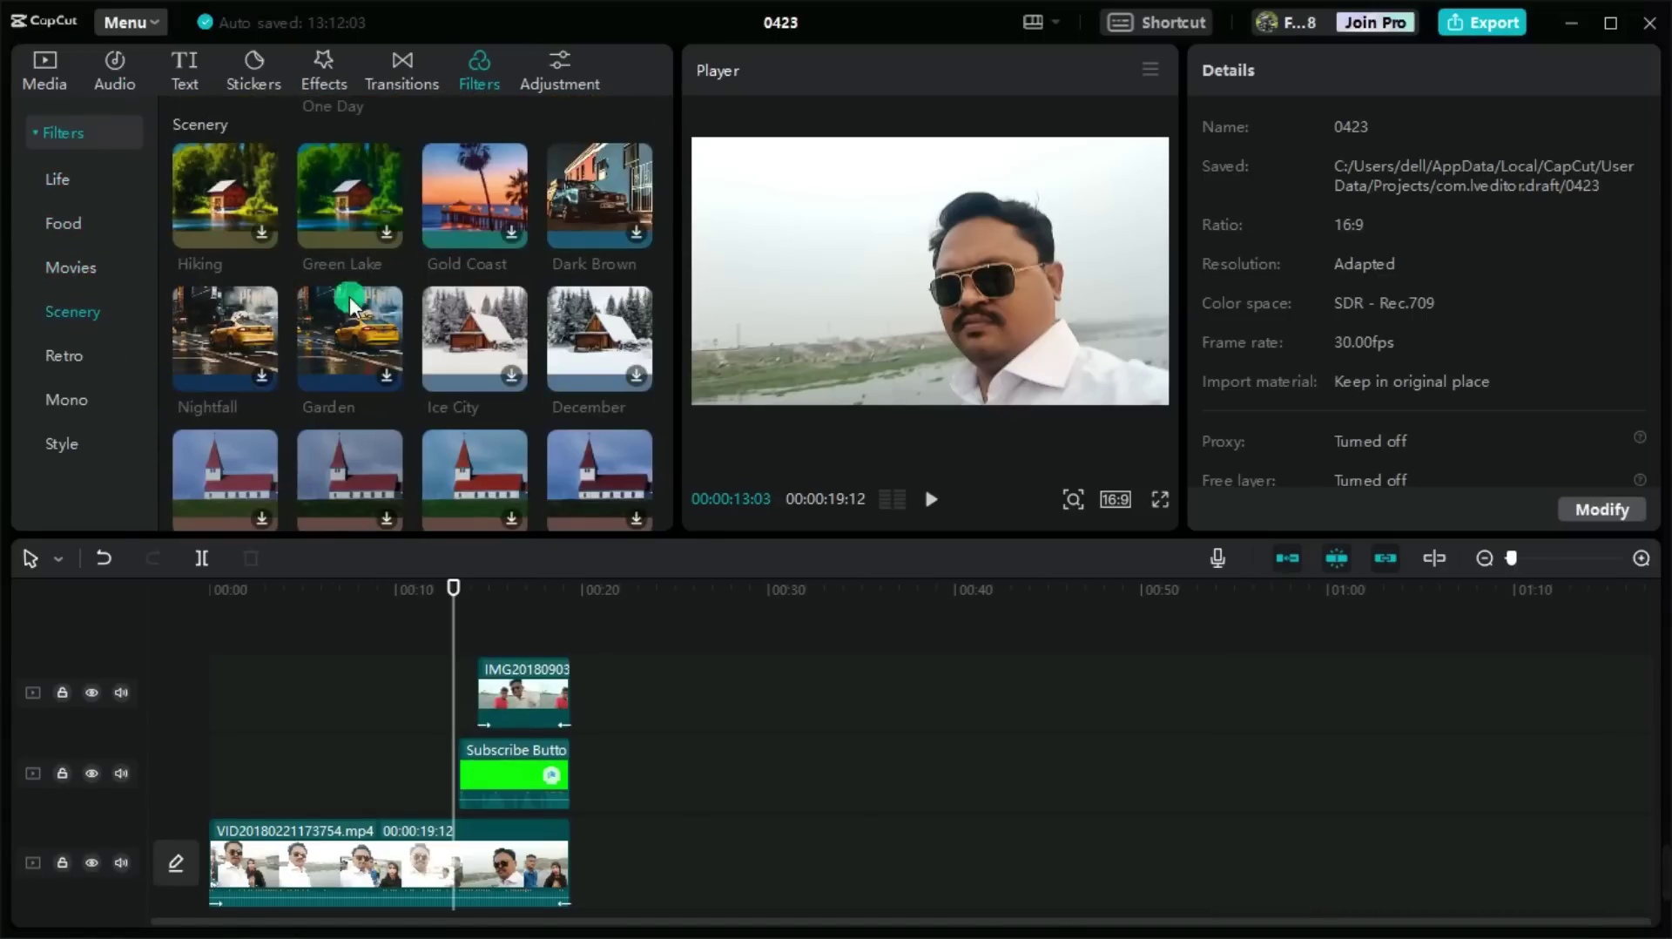
click(93, 265)
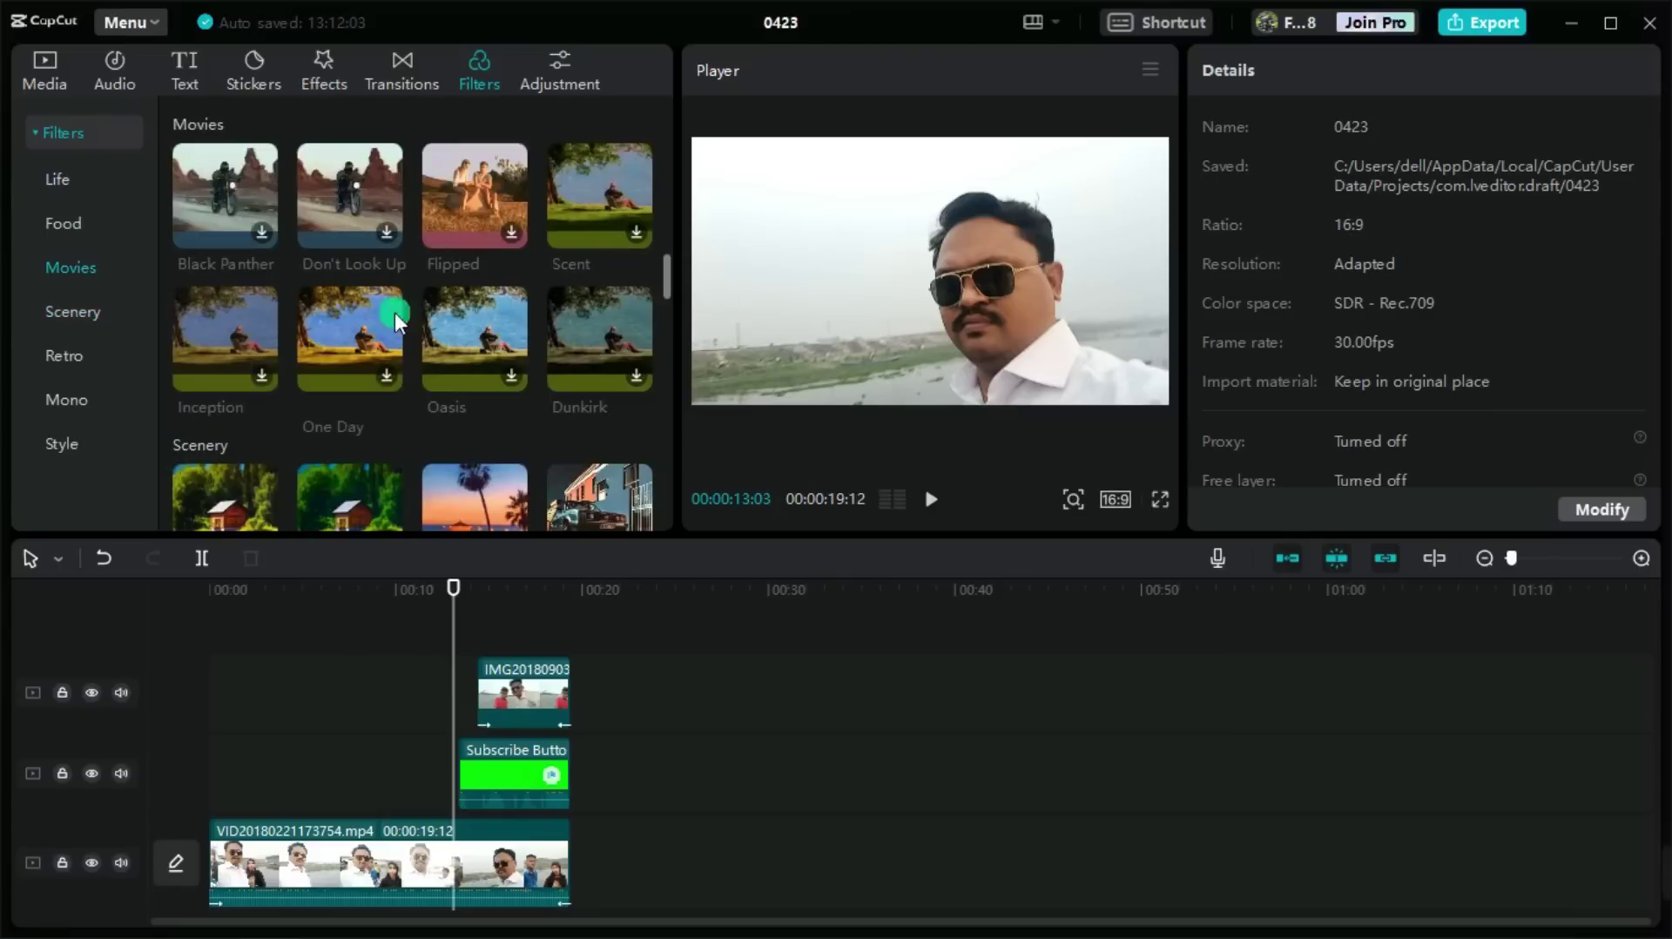
click(57, 359)
click(61, 401)
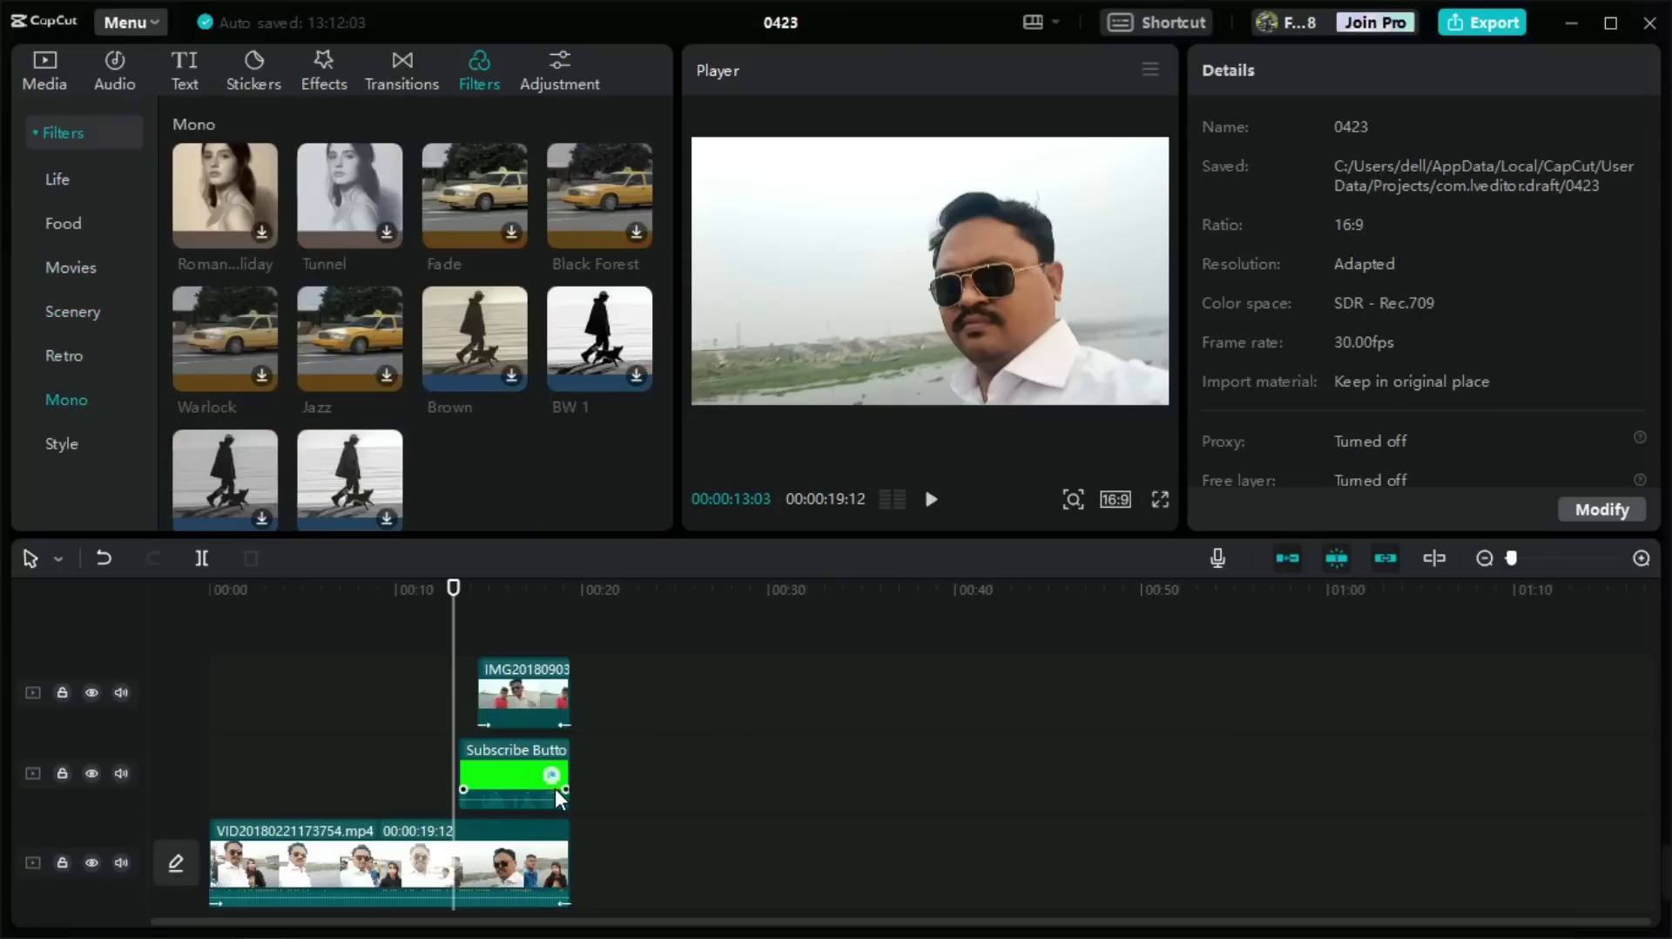
- Select the main video clip and place the playhead exactly at 00:00:11:03
click(491, 792)
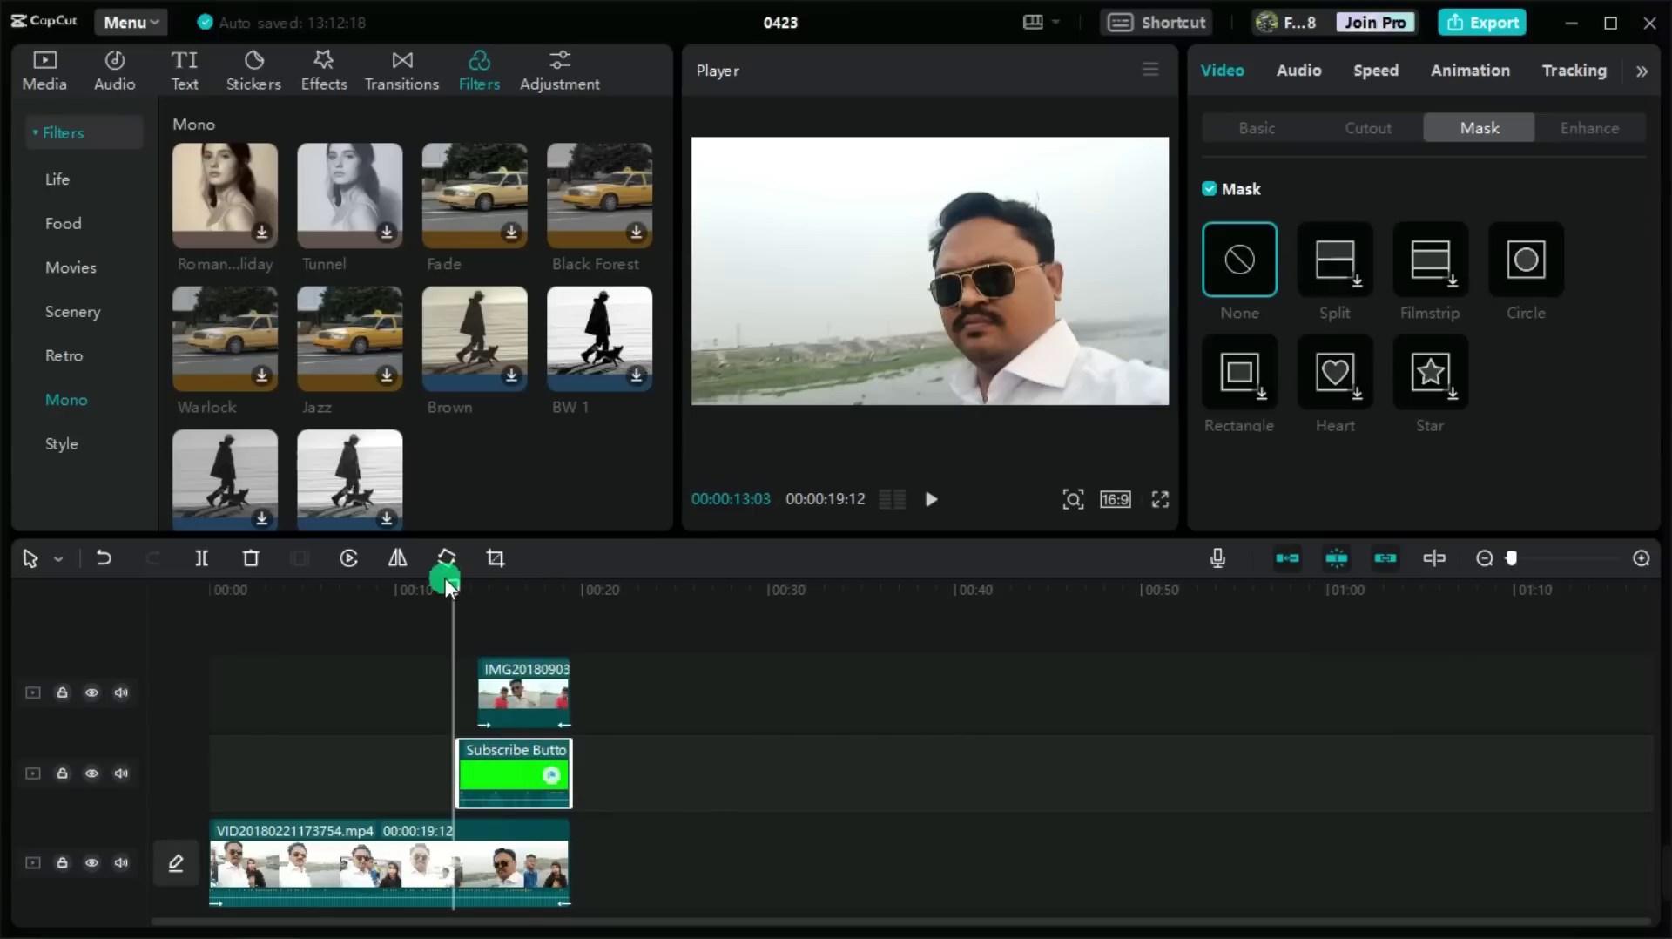
drag(453, 577, 138, 618)
click(375, 857)
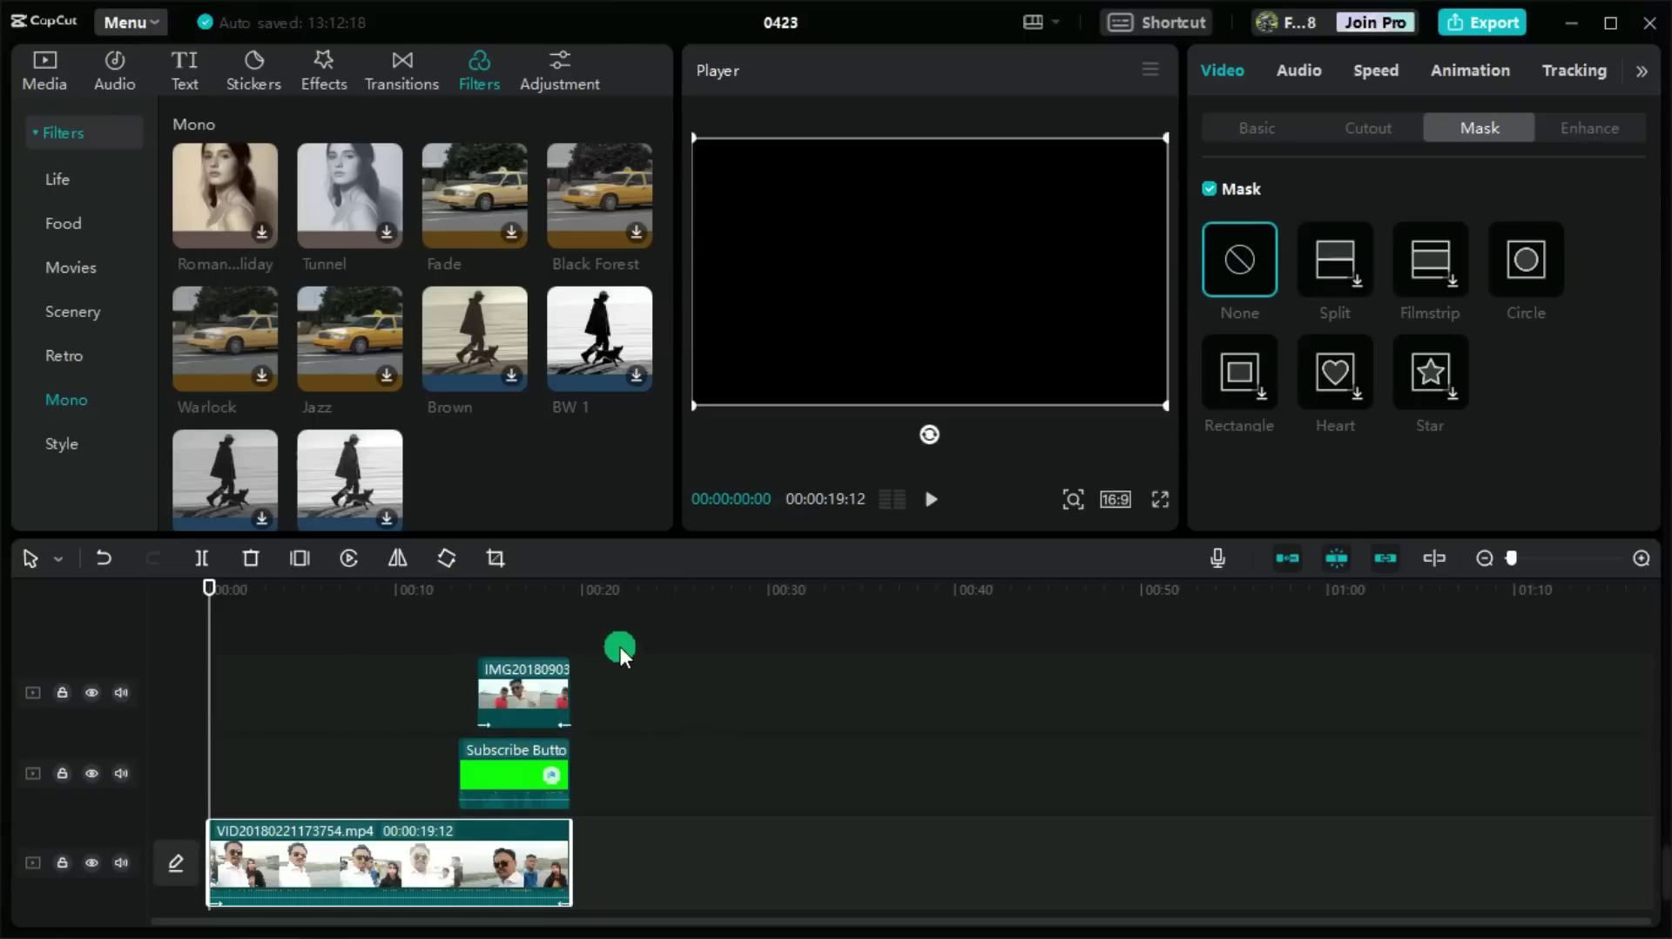
click(397, 557)
click(277, 592)
drag(290, 593, 386, 596)
drag(429, 596, 427, 595)
click(432, 697)
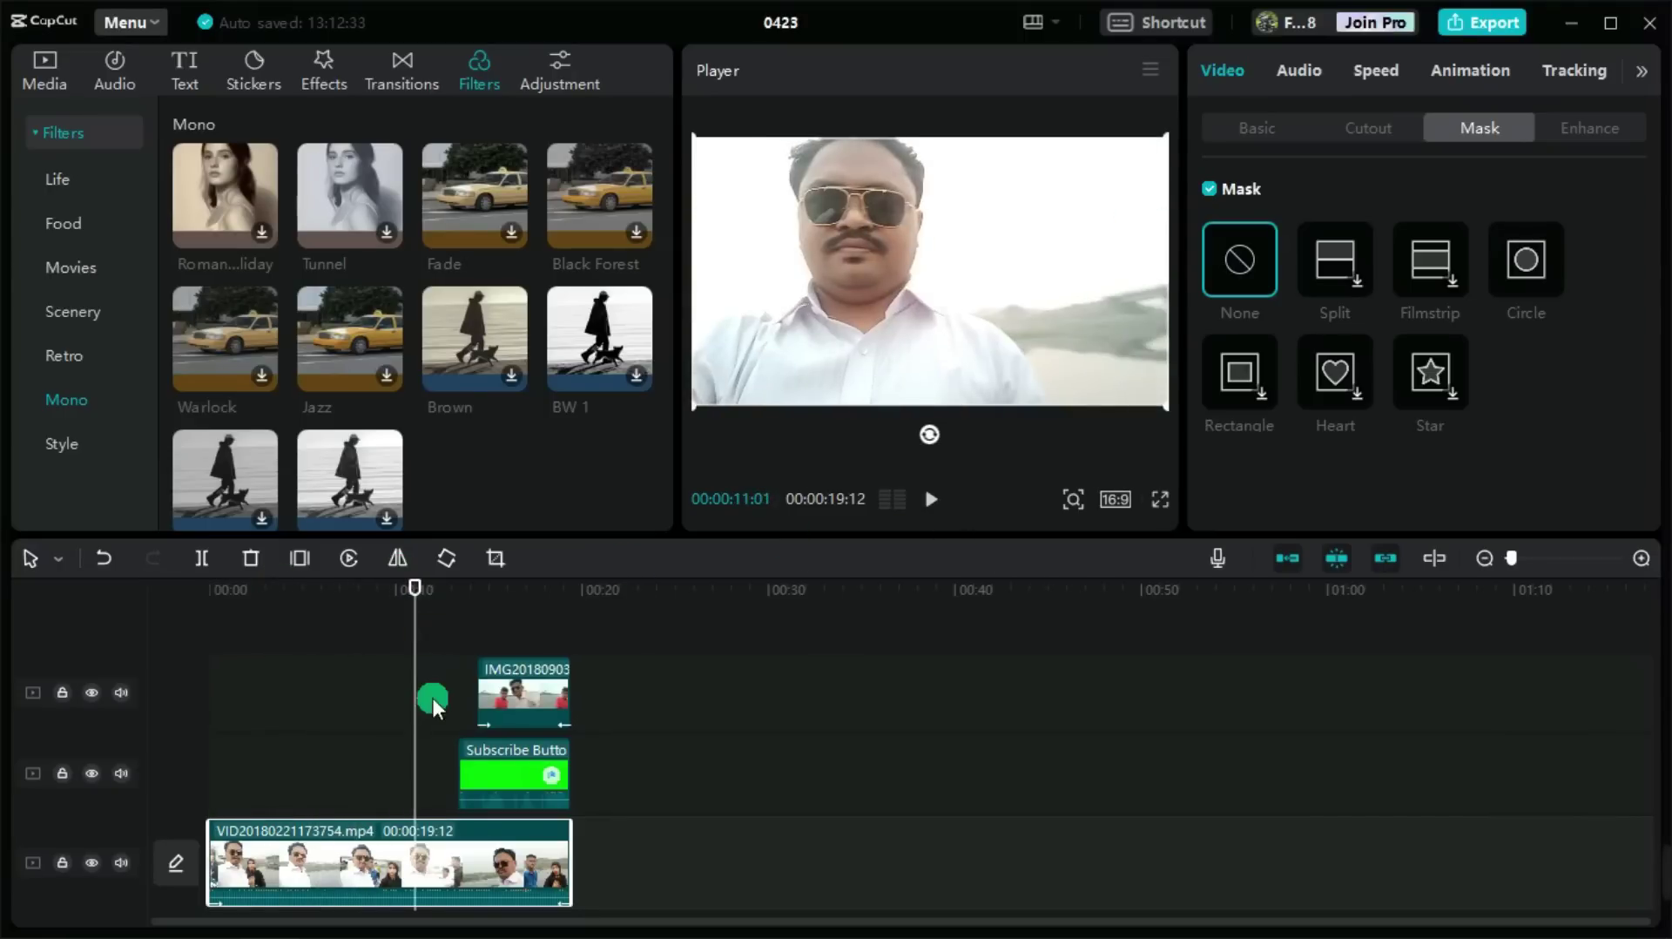
key(Left)
key(Left)
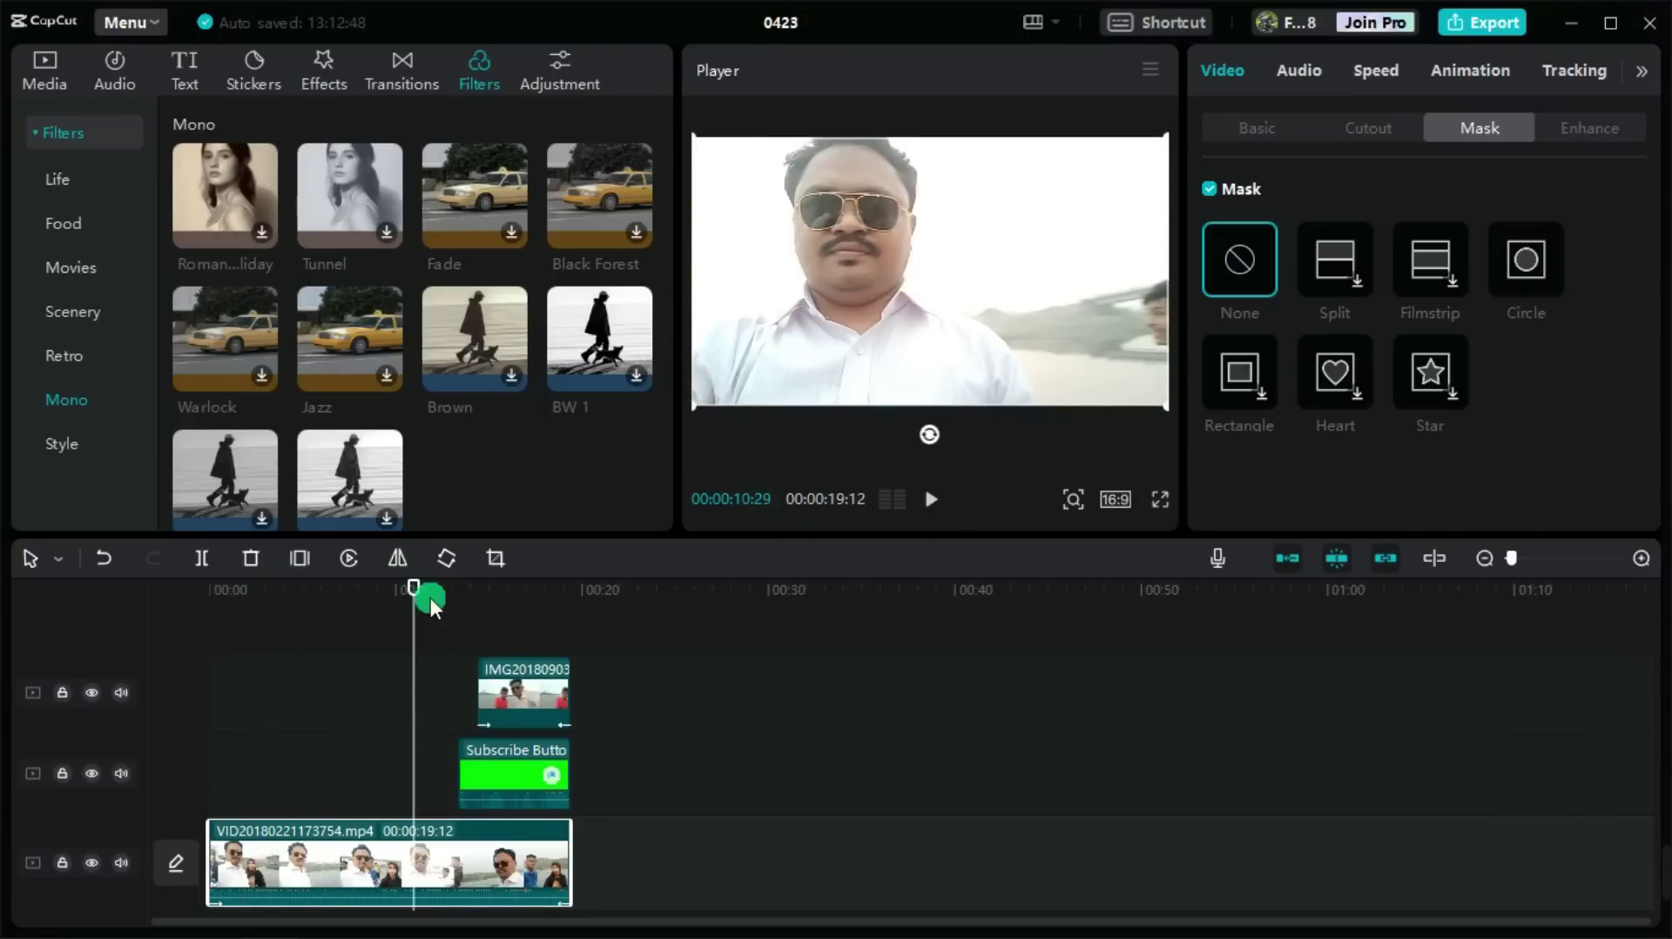
drag(429, 608, 431, 608)
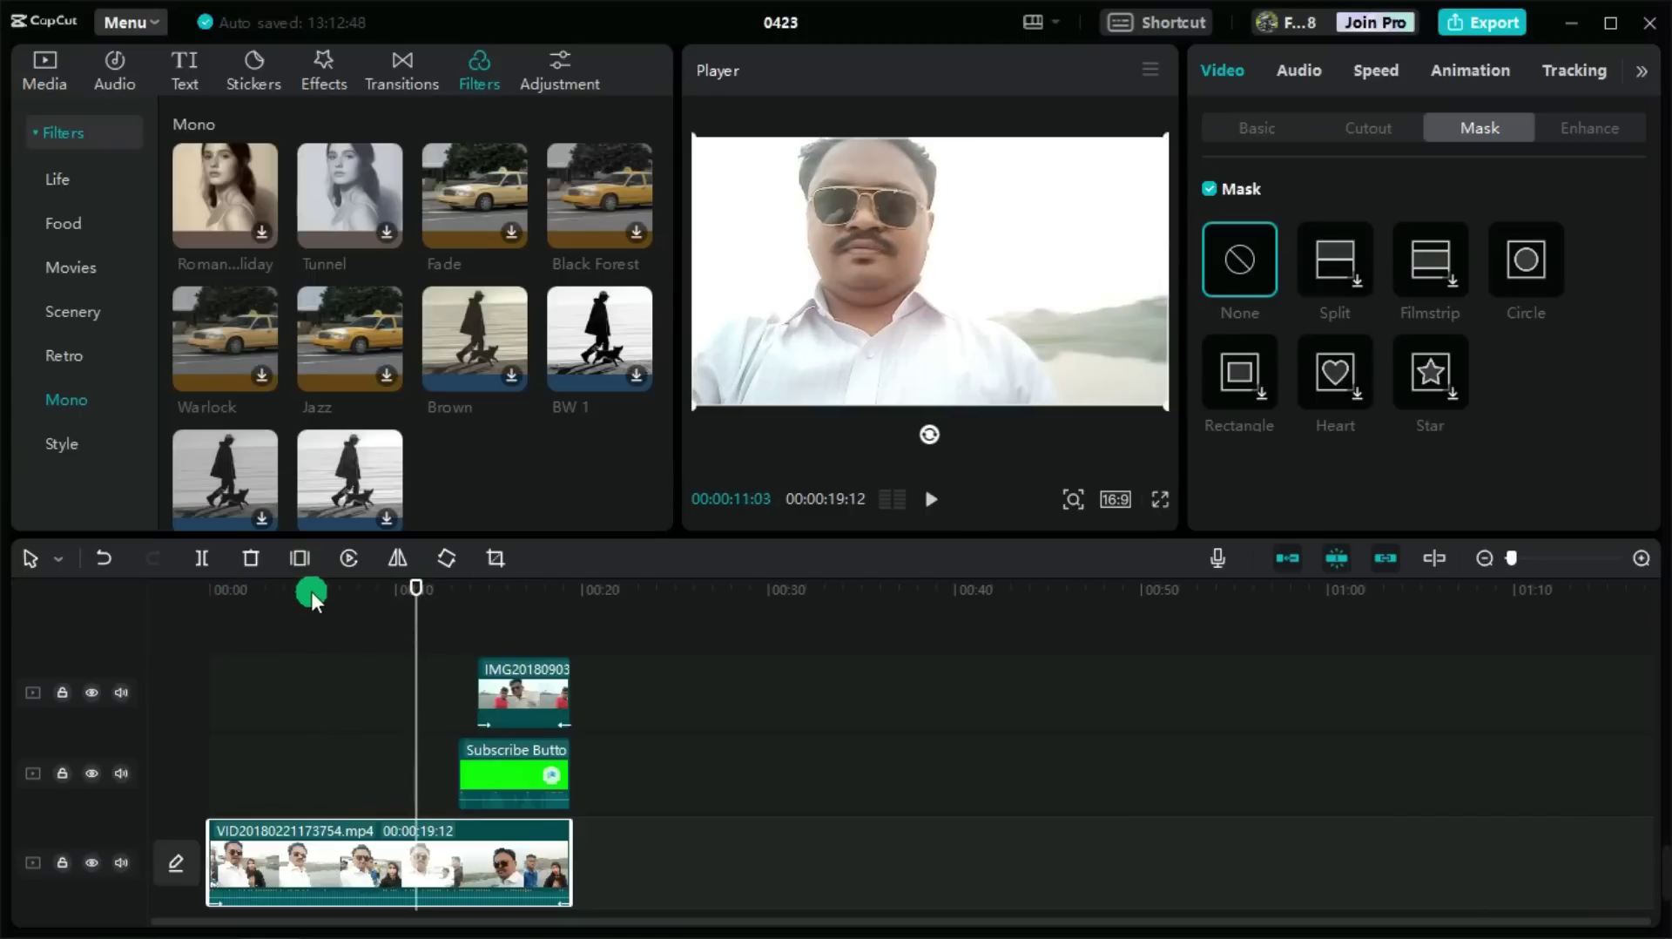
- Split the main clip at 00:00:11:03 and select the first 11.1s piece
click(205, 557)
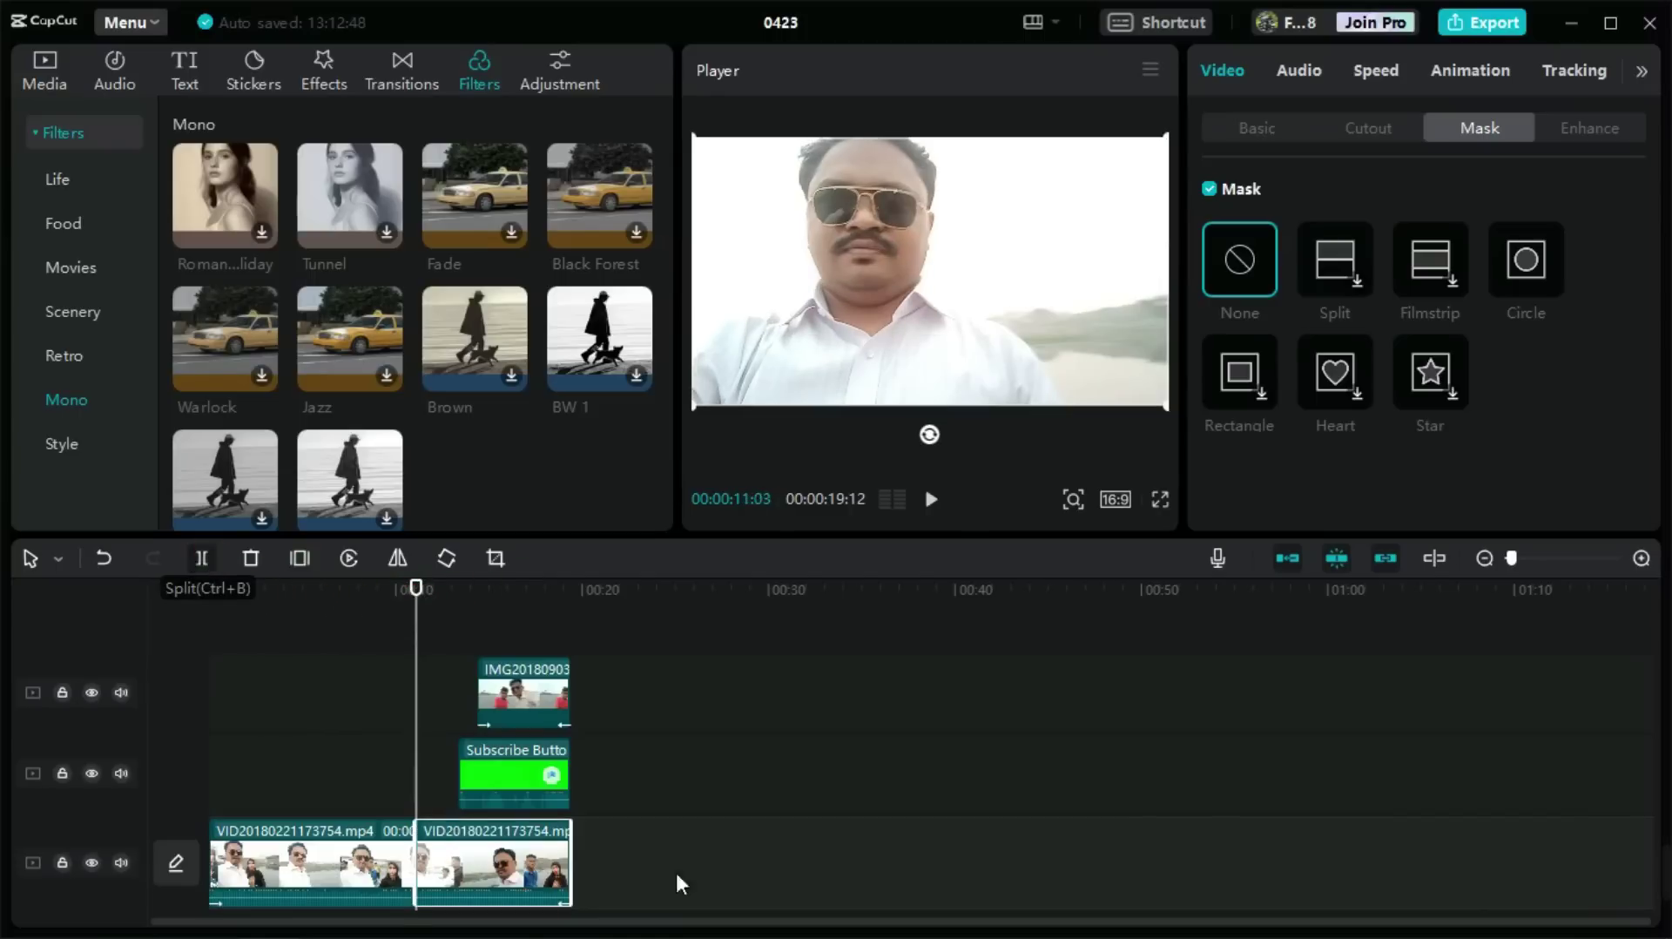
click(284, 870)
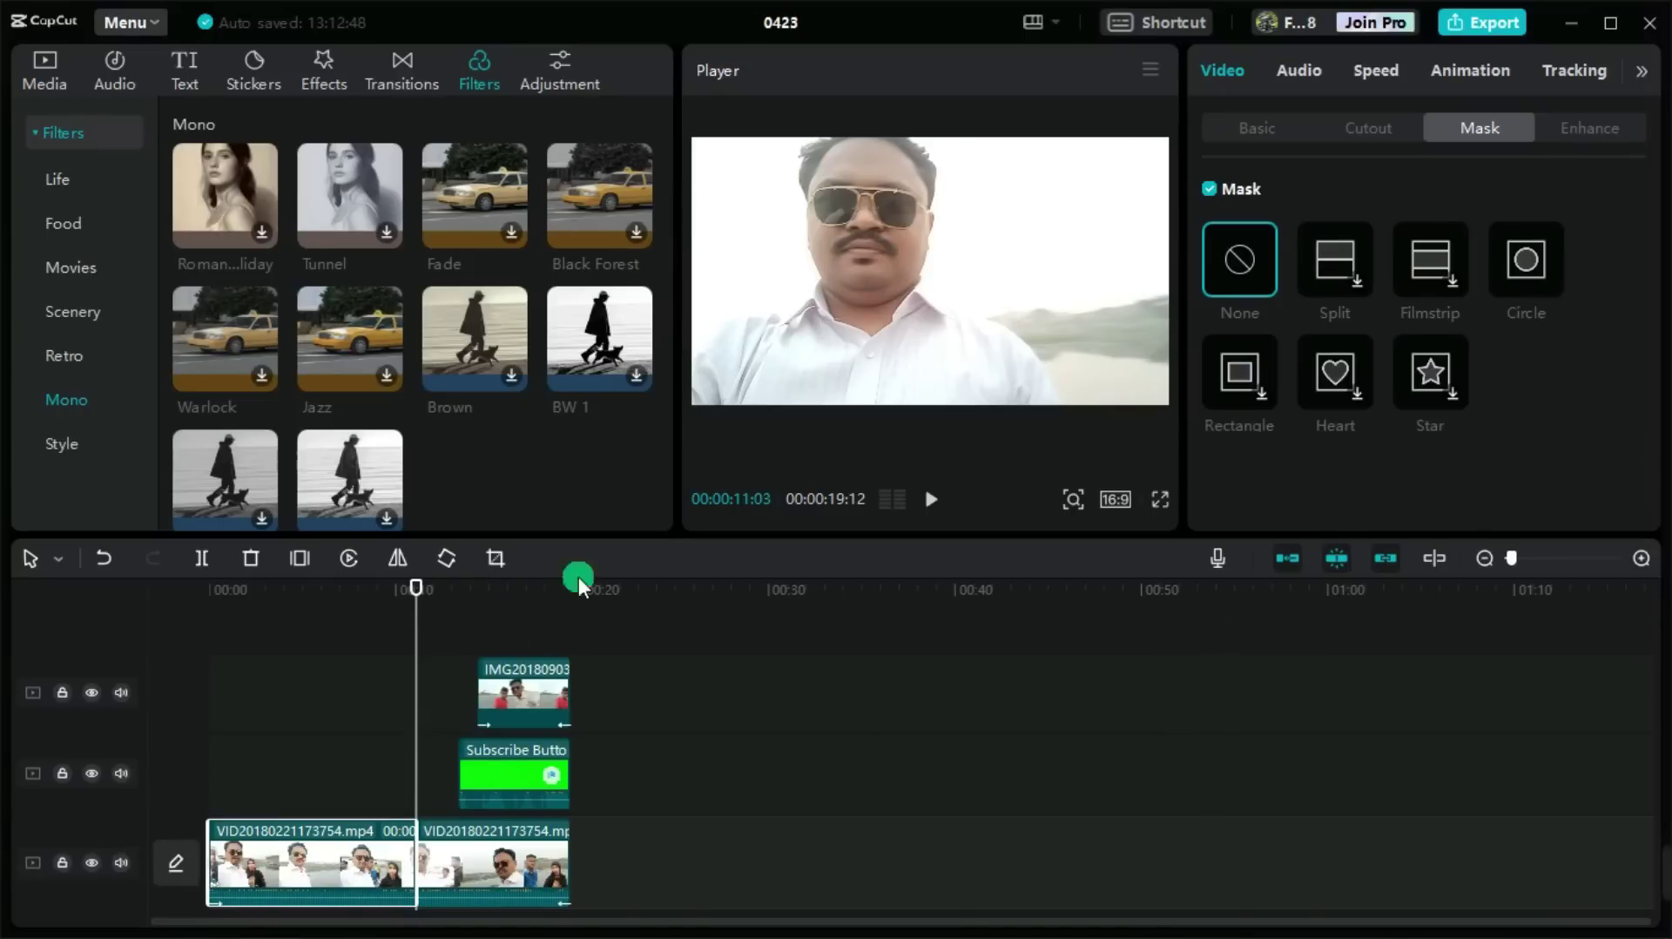
click(1372, 71)
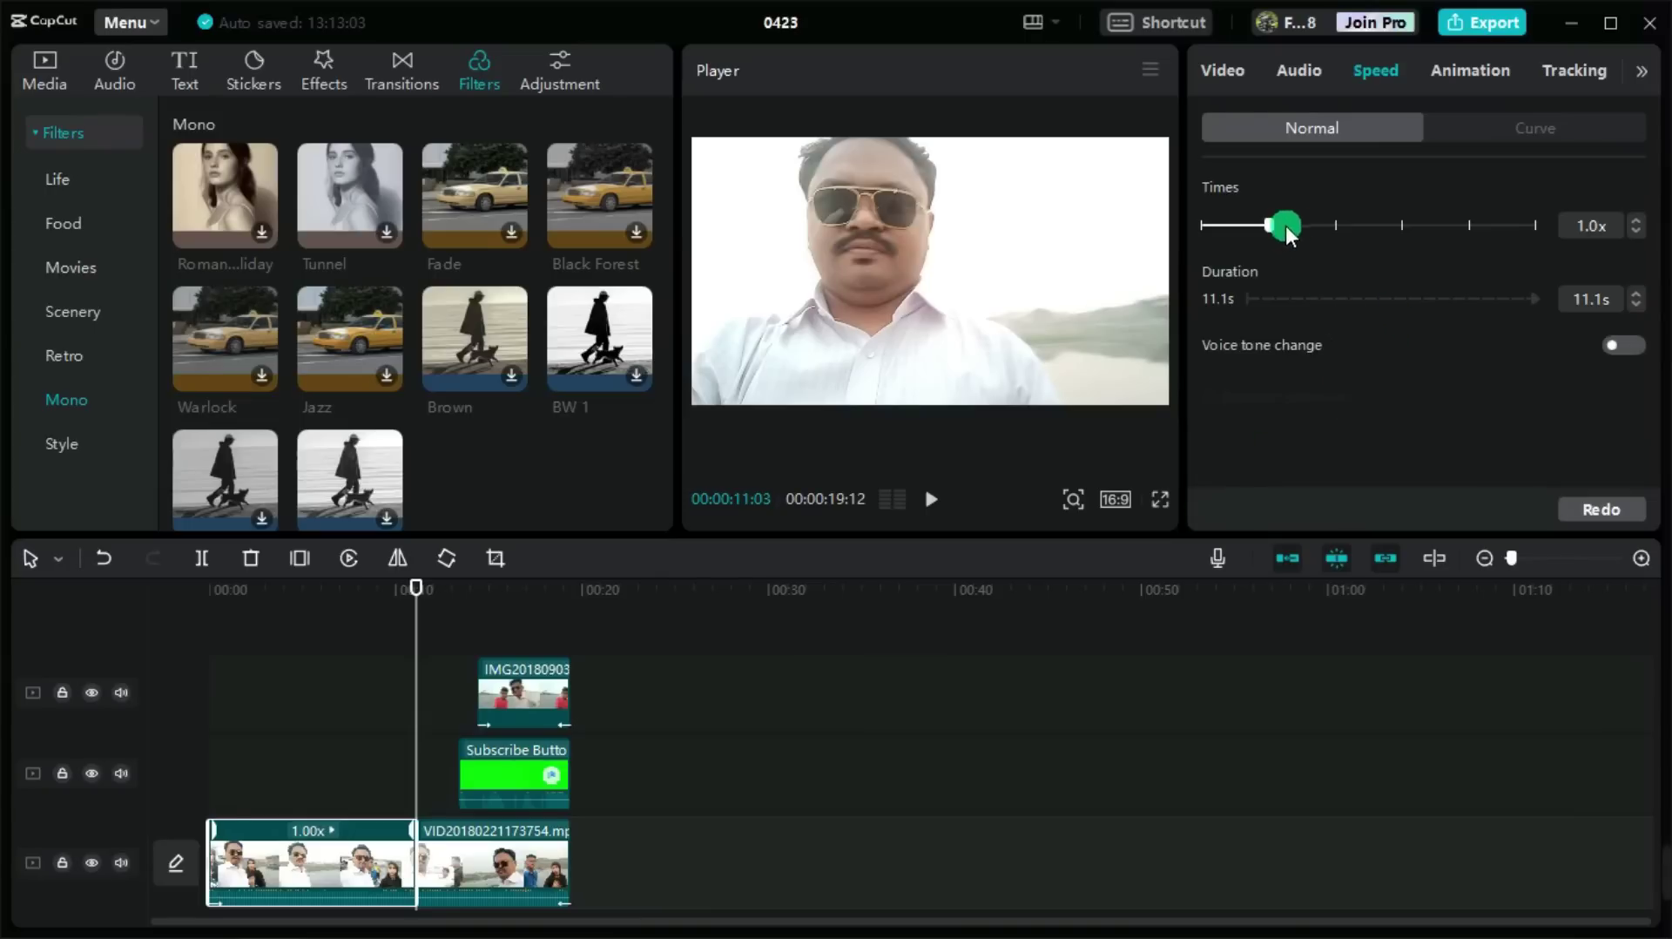
- Speed the first clip up to 2.0x and play the result from the start
drag(1308, 227, 1335, 227)
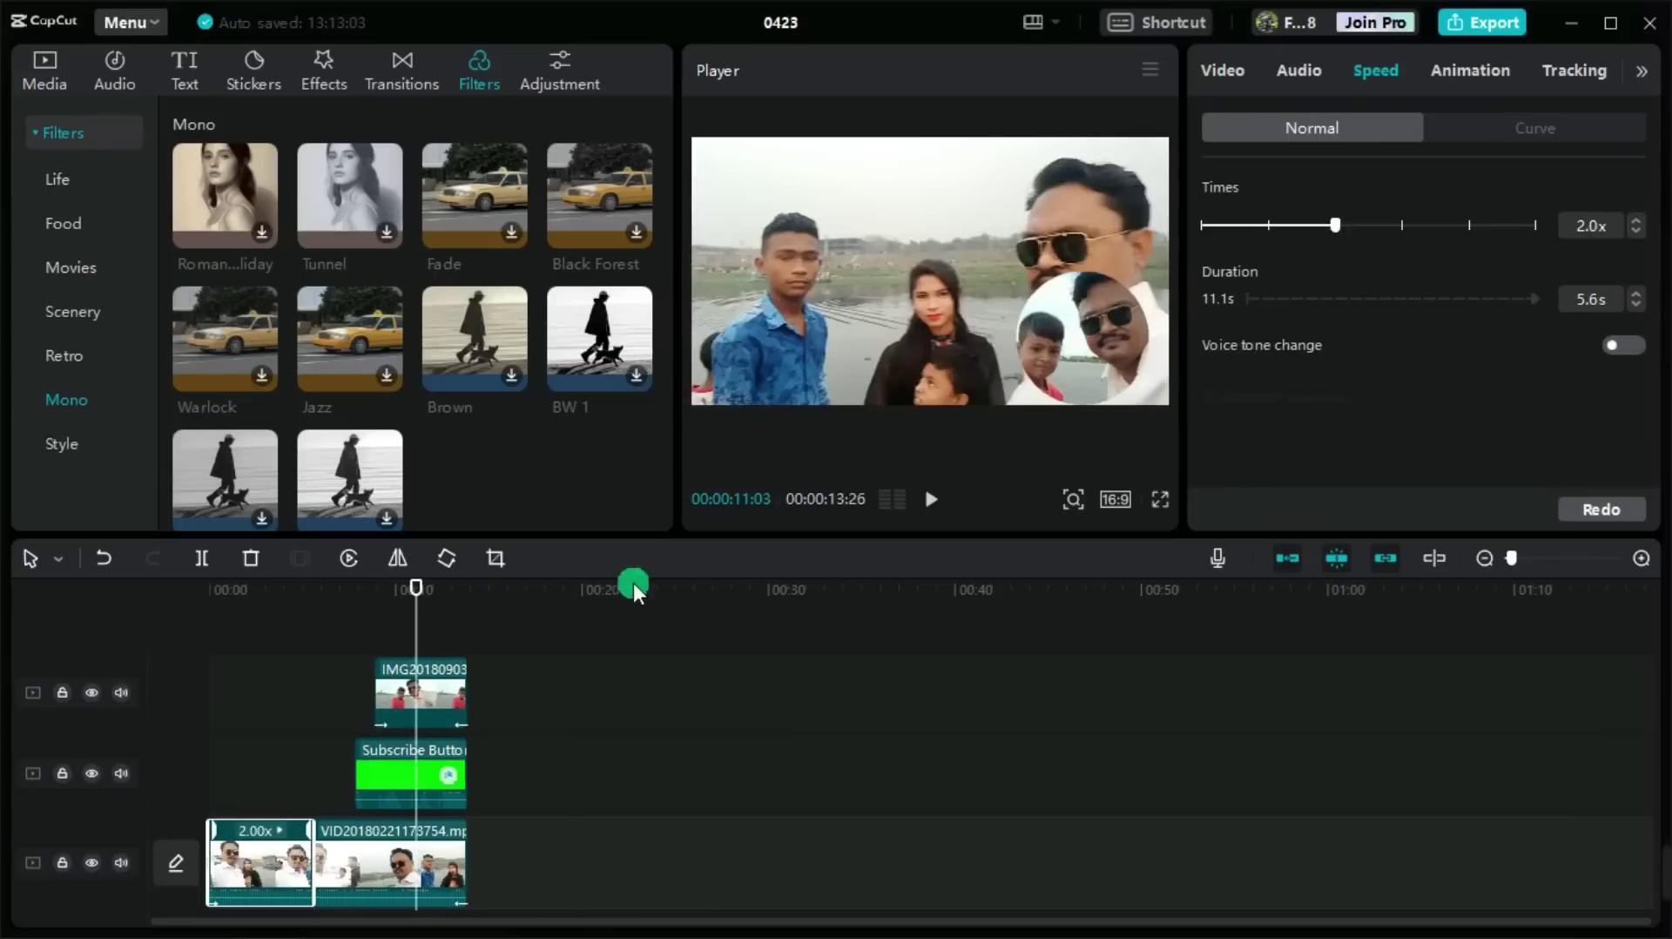
drag(407, 610, 141, 615)
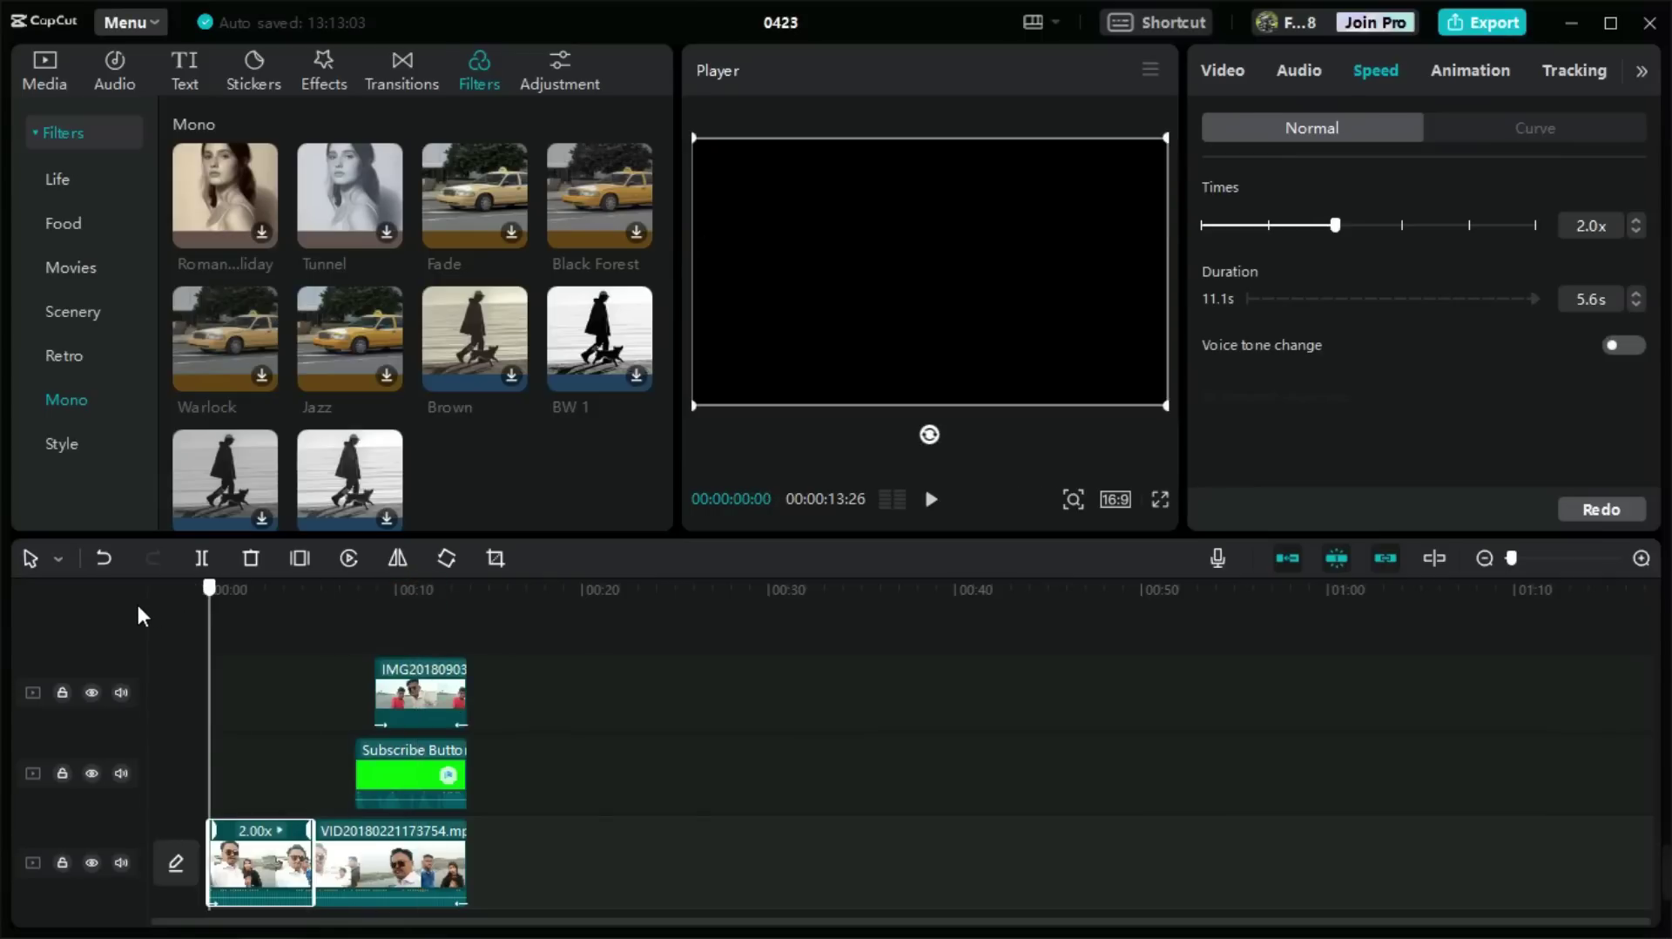
click(939, 506)
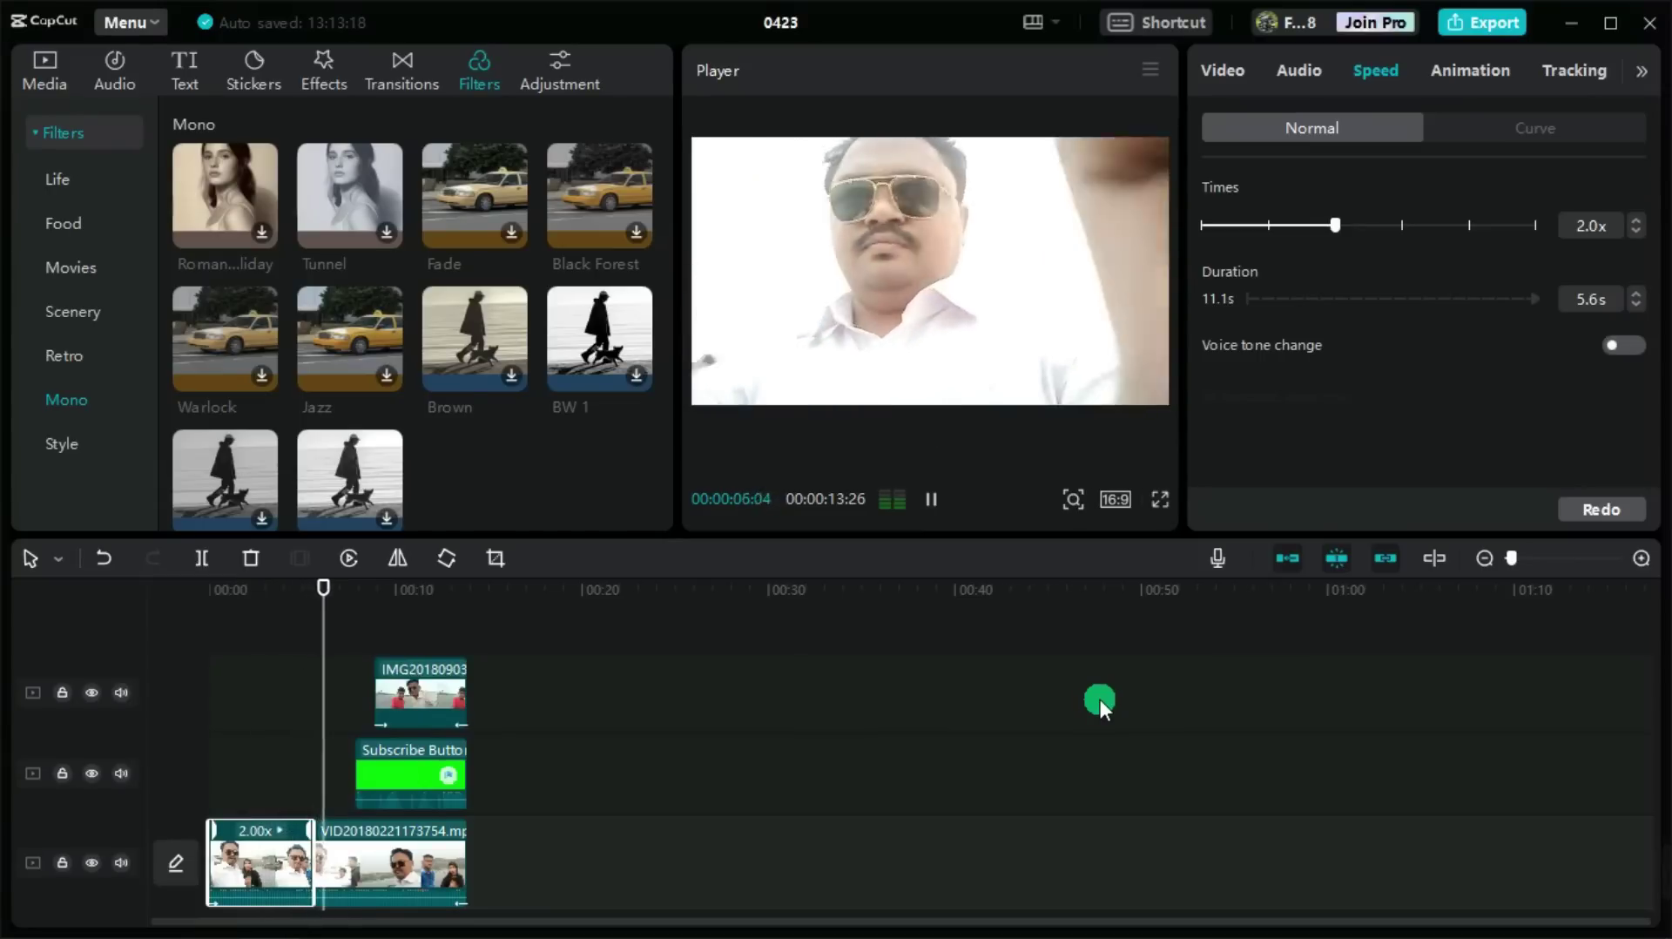
click(702, 771)
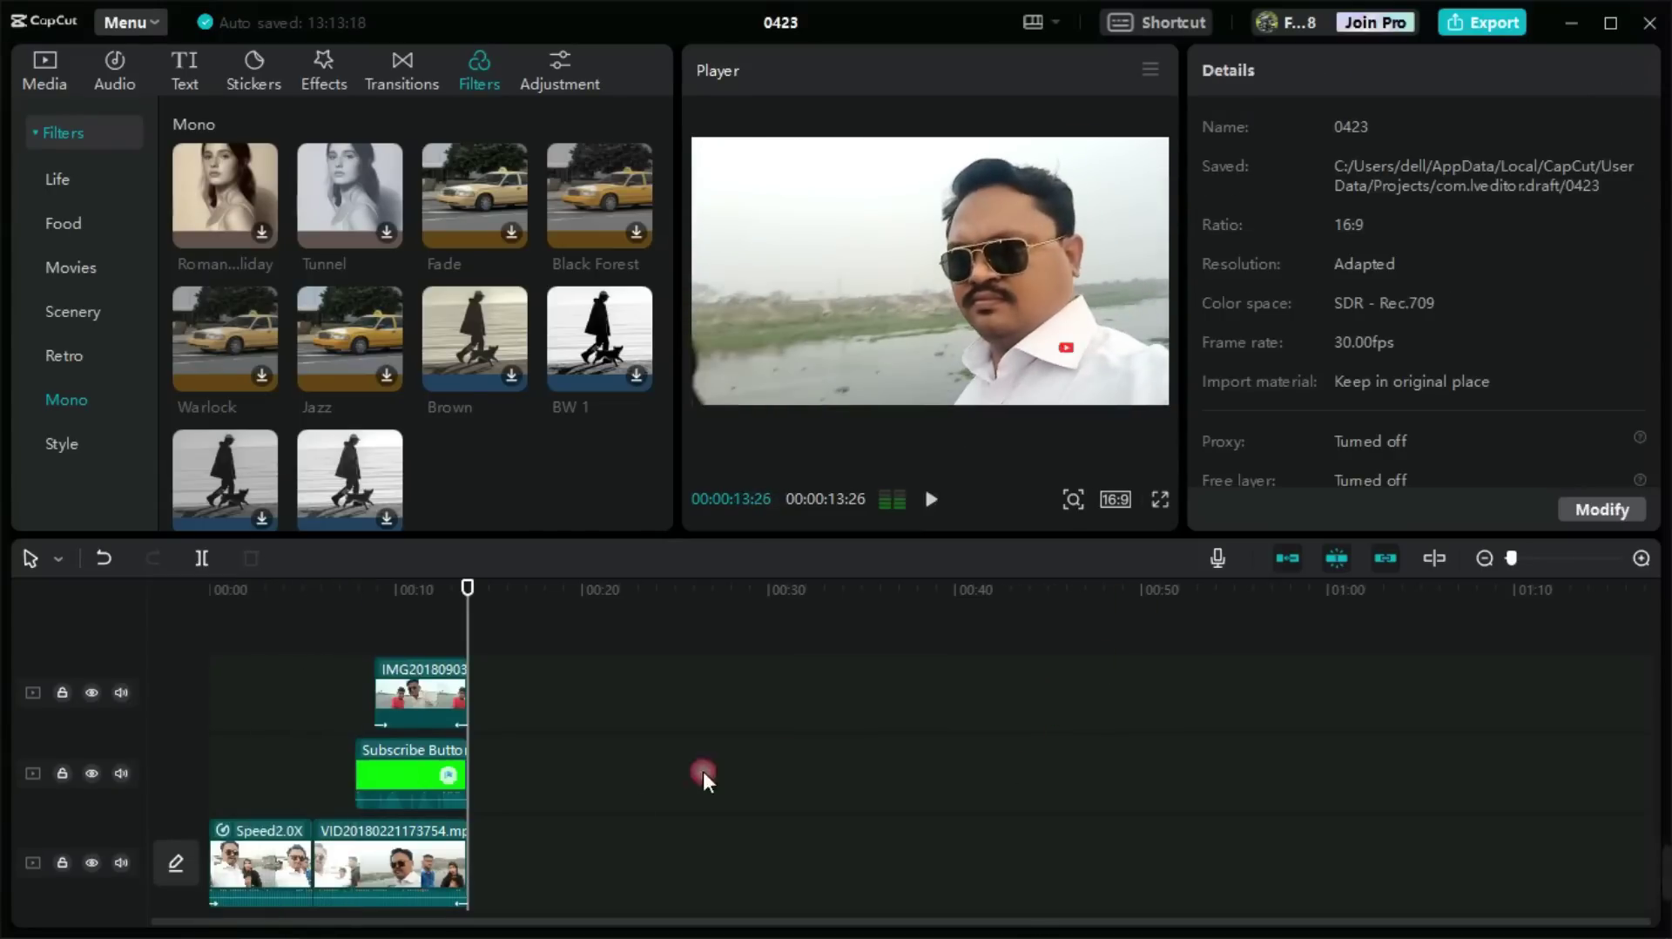
click(265, 868)
drag(478, 603, 221, 601)
click(859, 841)
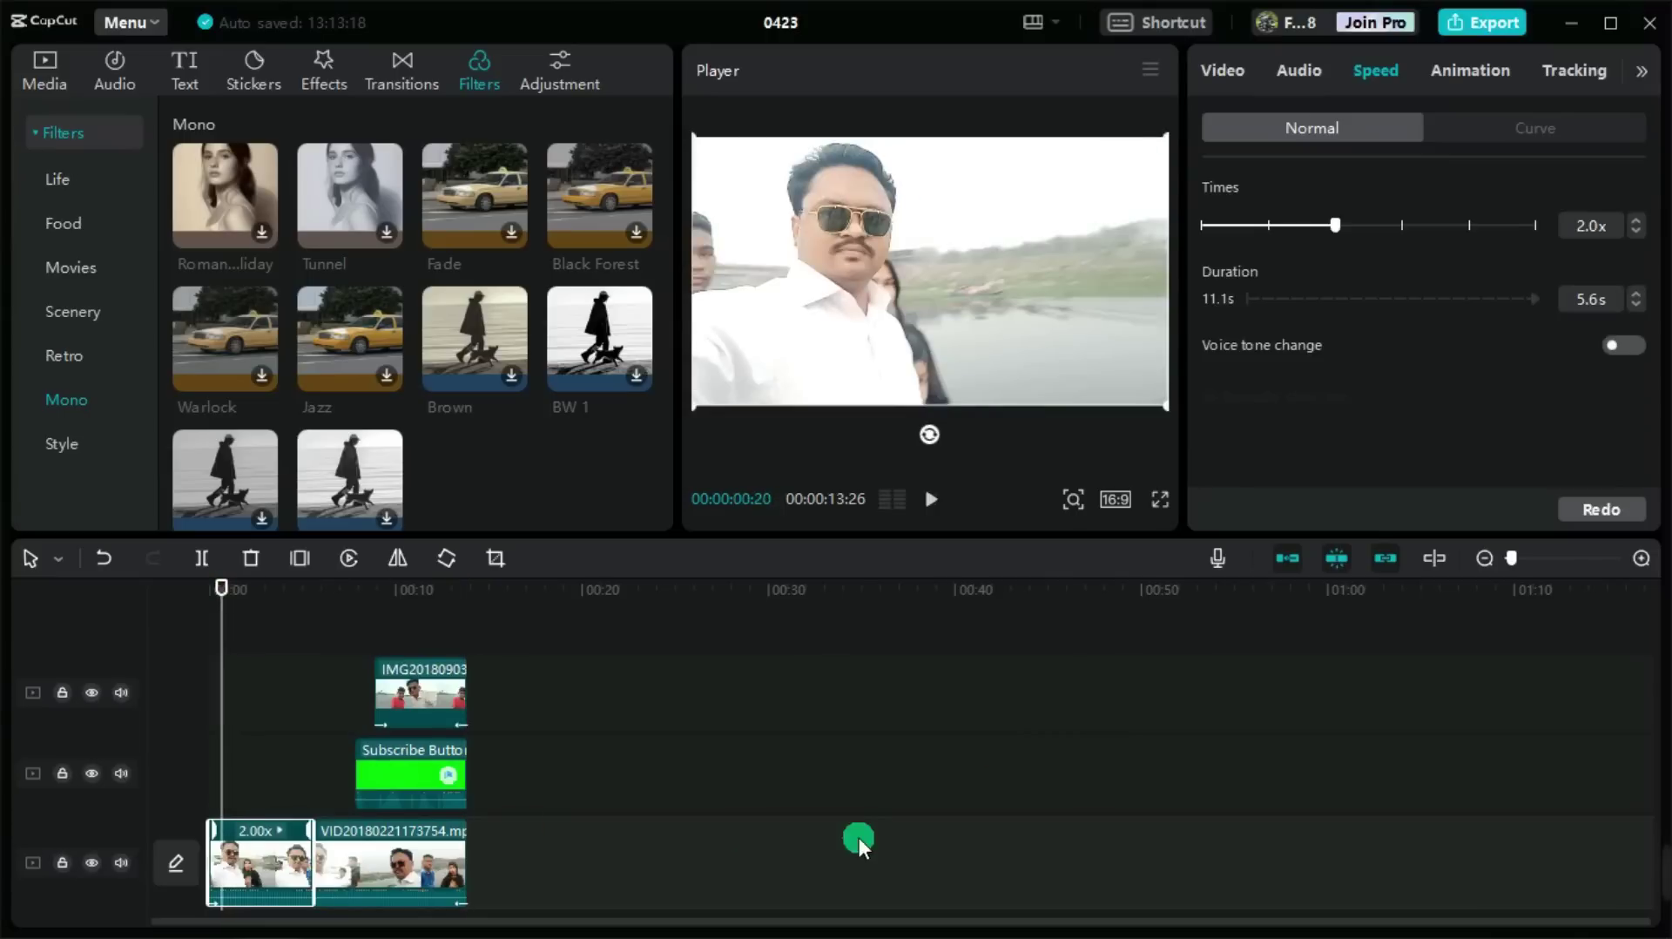
- Try 0.1x on the first clip, undo back to 1.0x and 11.1s, and show the Curve presets
drag(1293, 228, 1203, 236)
click(1096, 453)
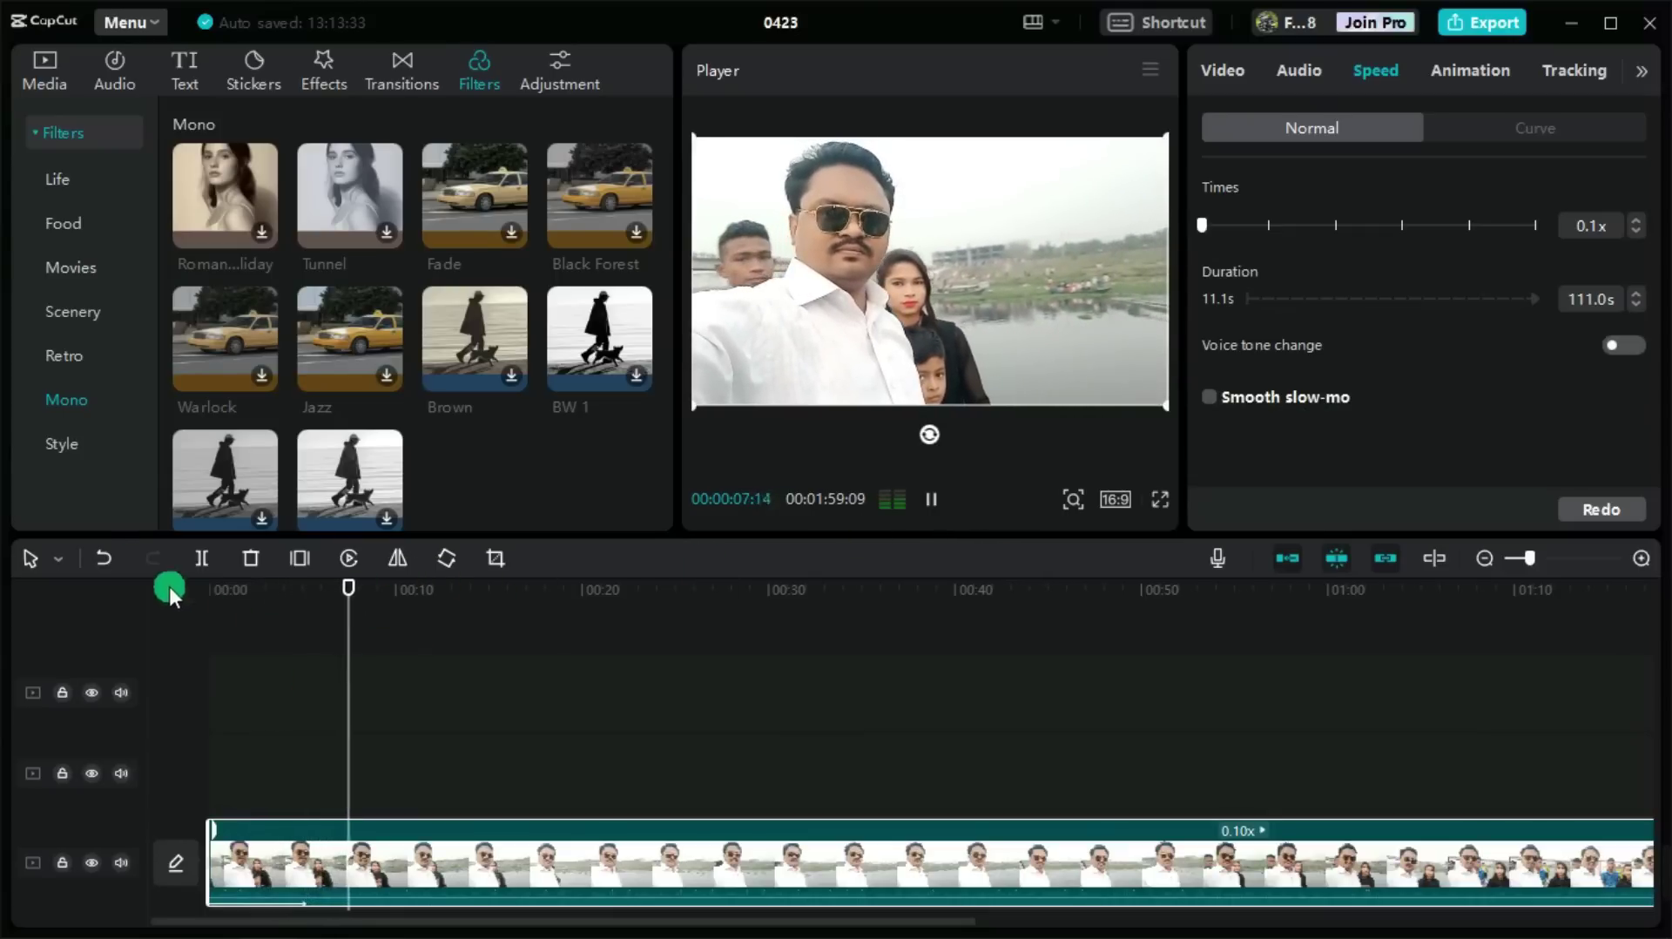
click(93, 556)
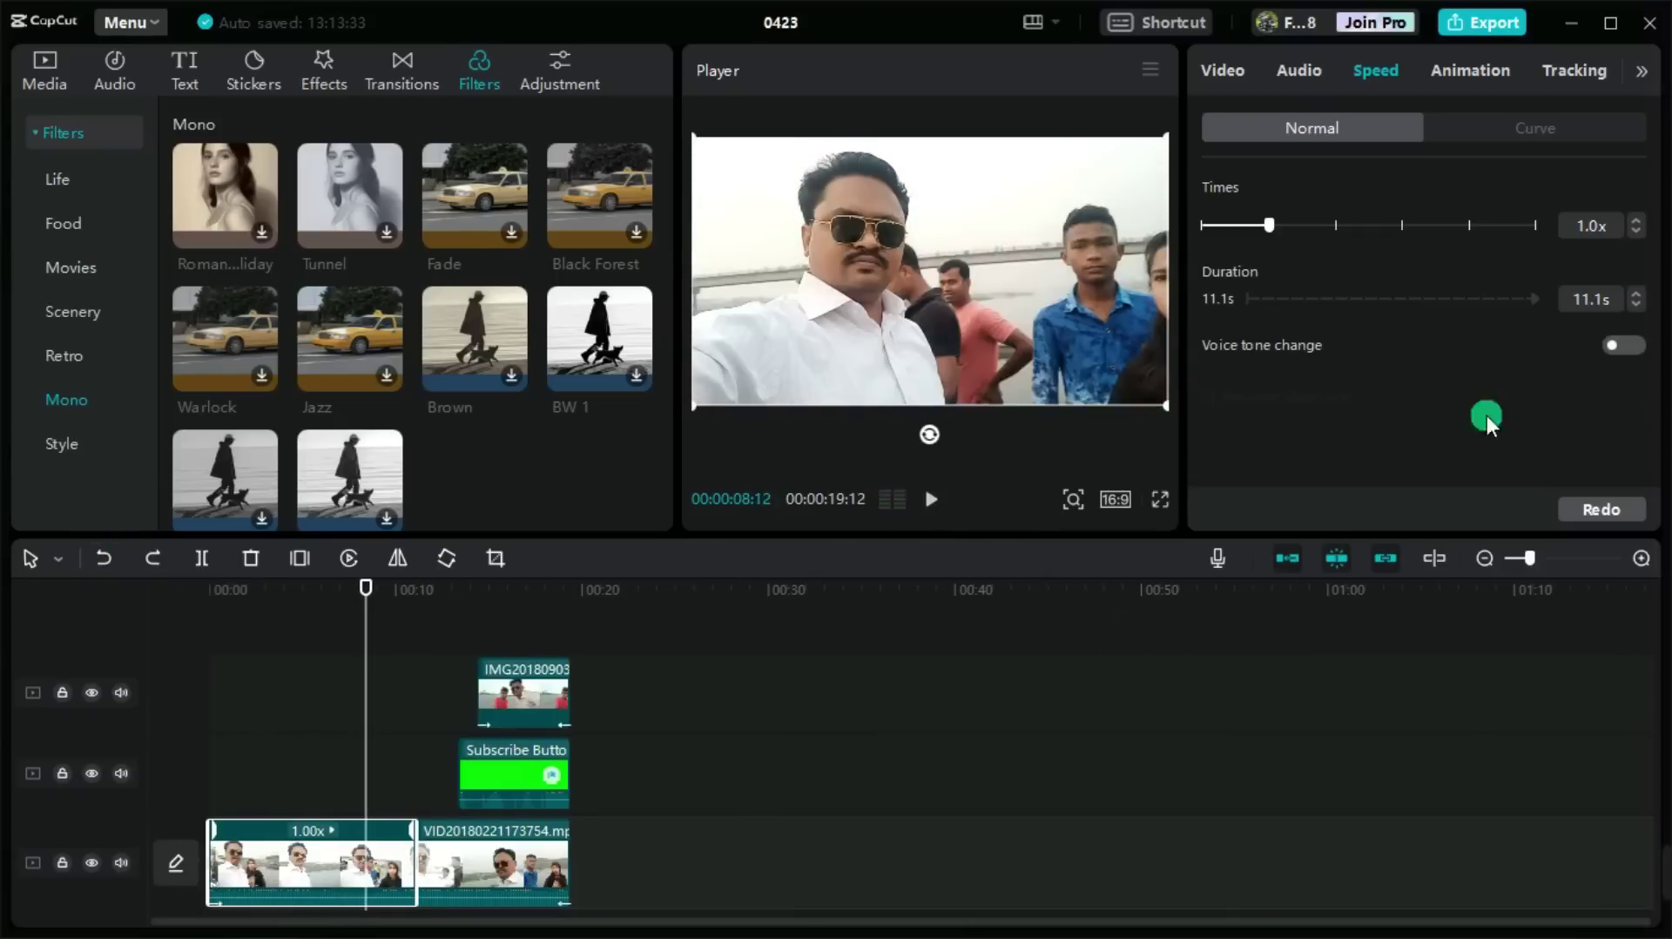
click(1553, 124)
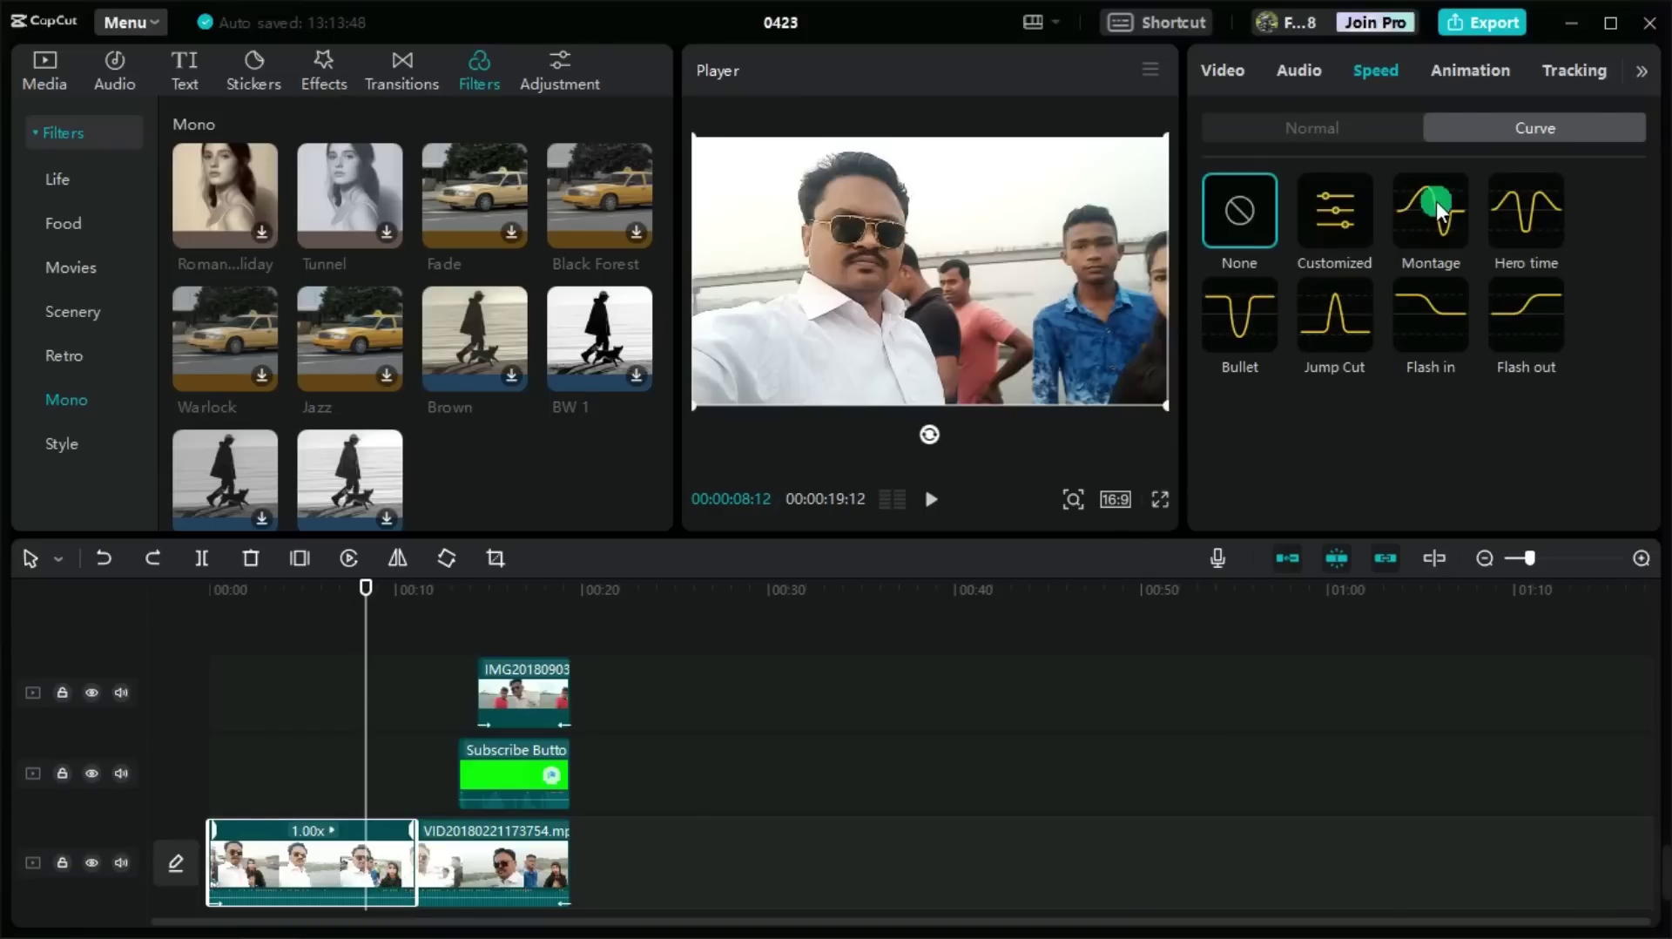
click(1436, 208)
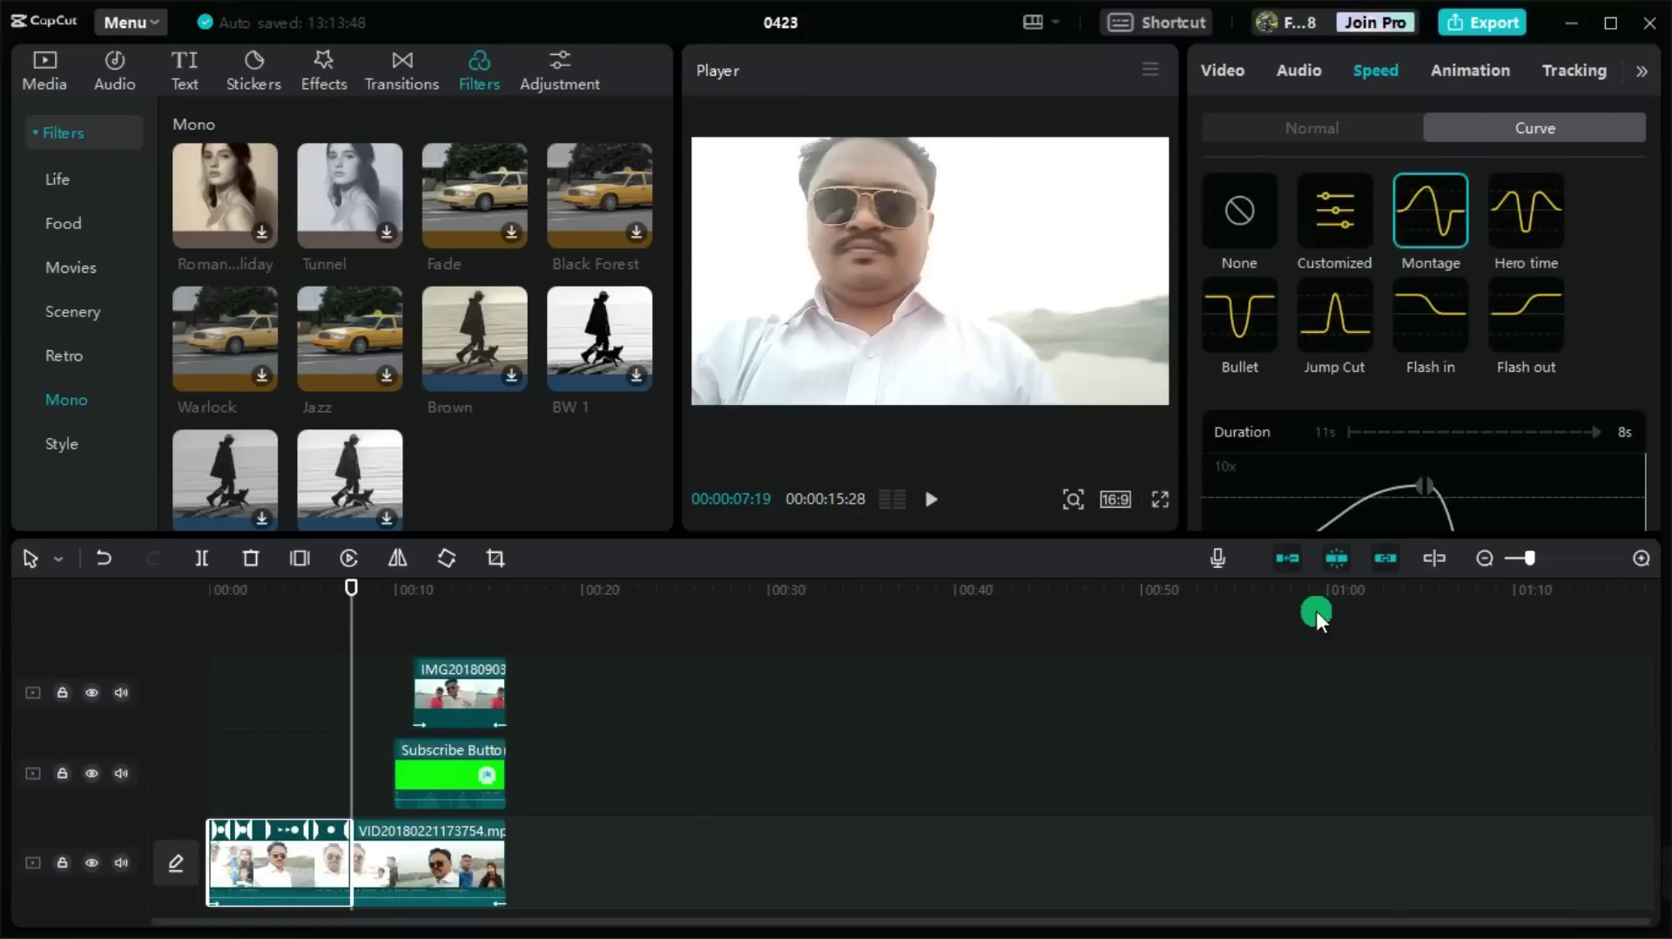
click(1399, 499)
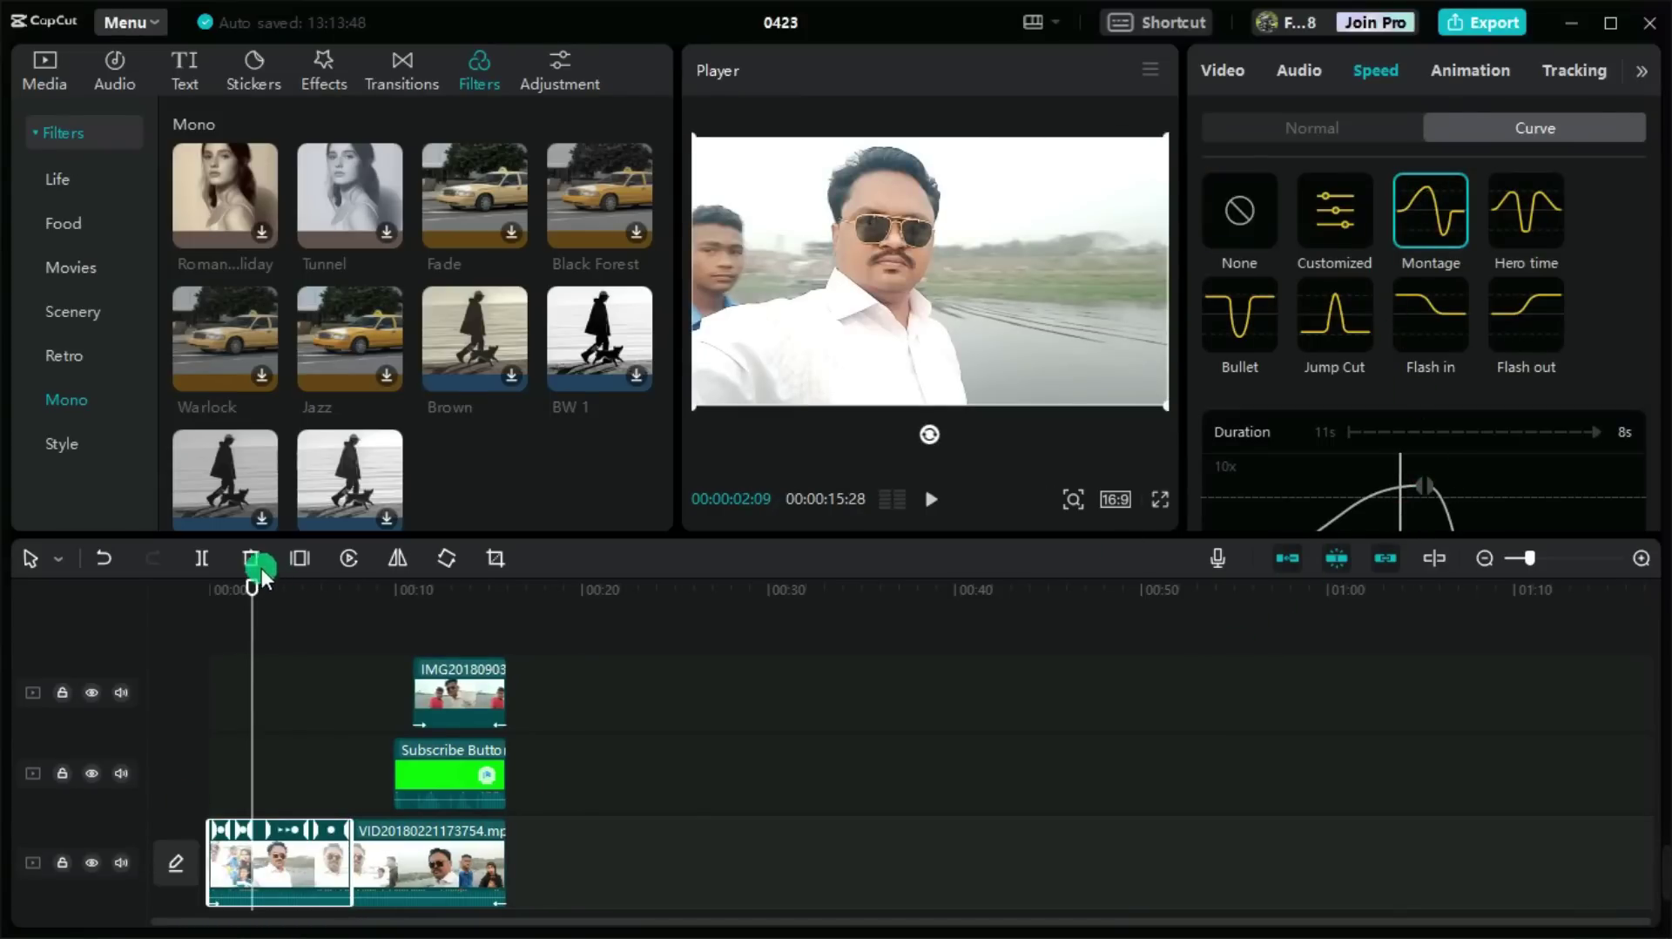
drag(250, 580, 148, 620)
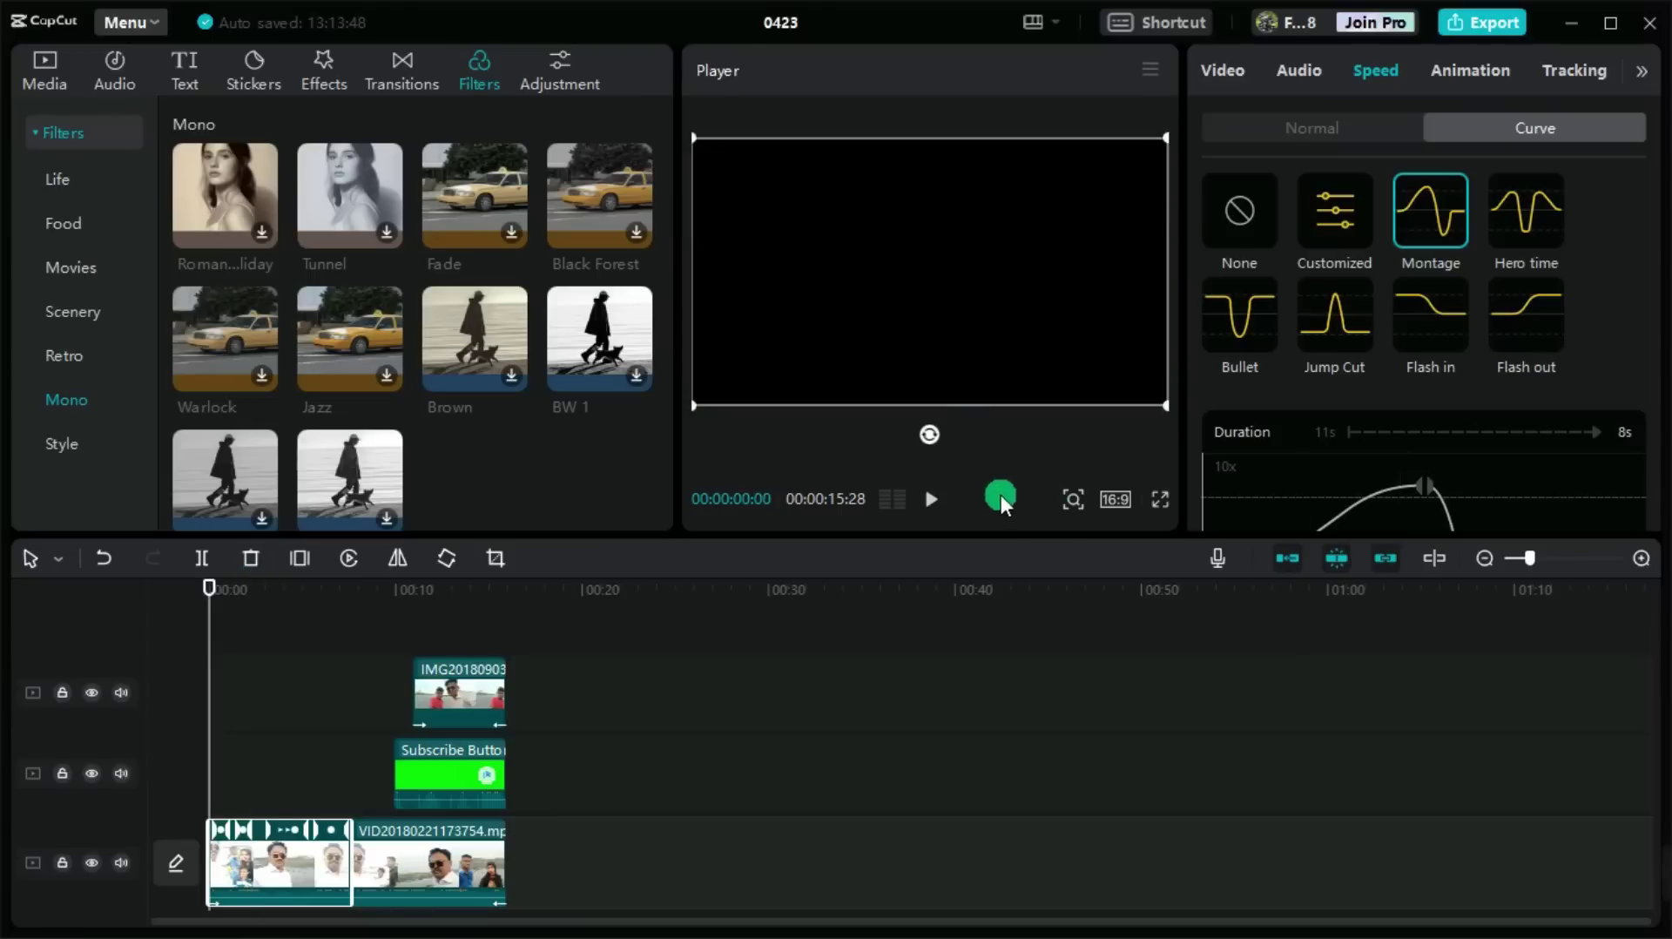
click(935, 497)
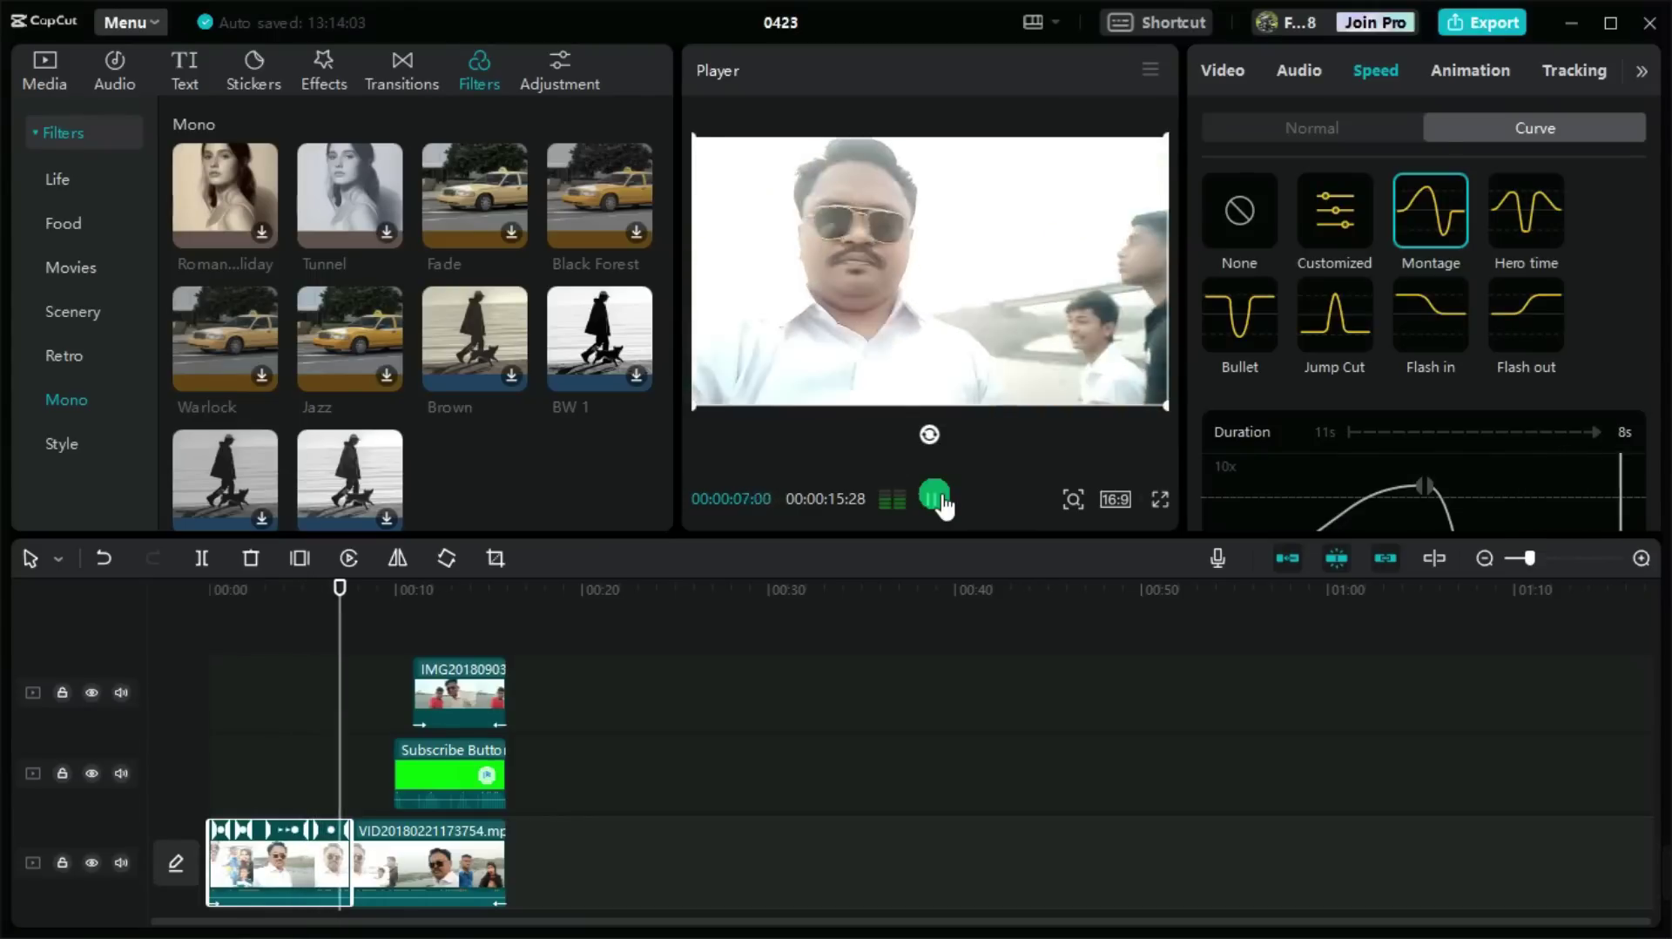
click(936, 498)
click(1247, 218)
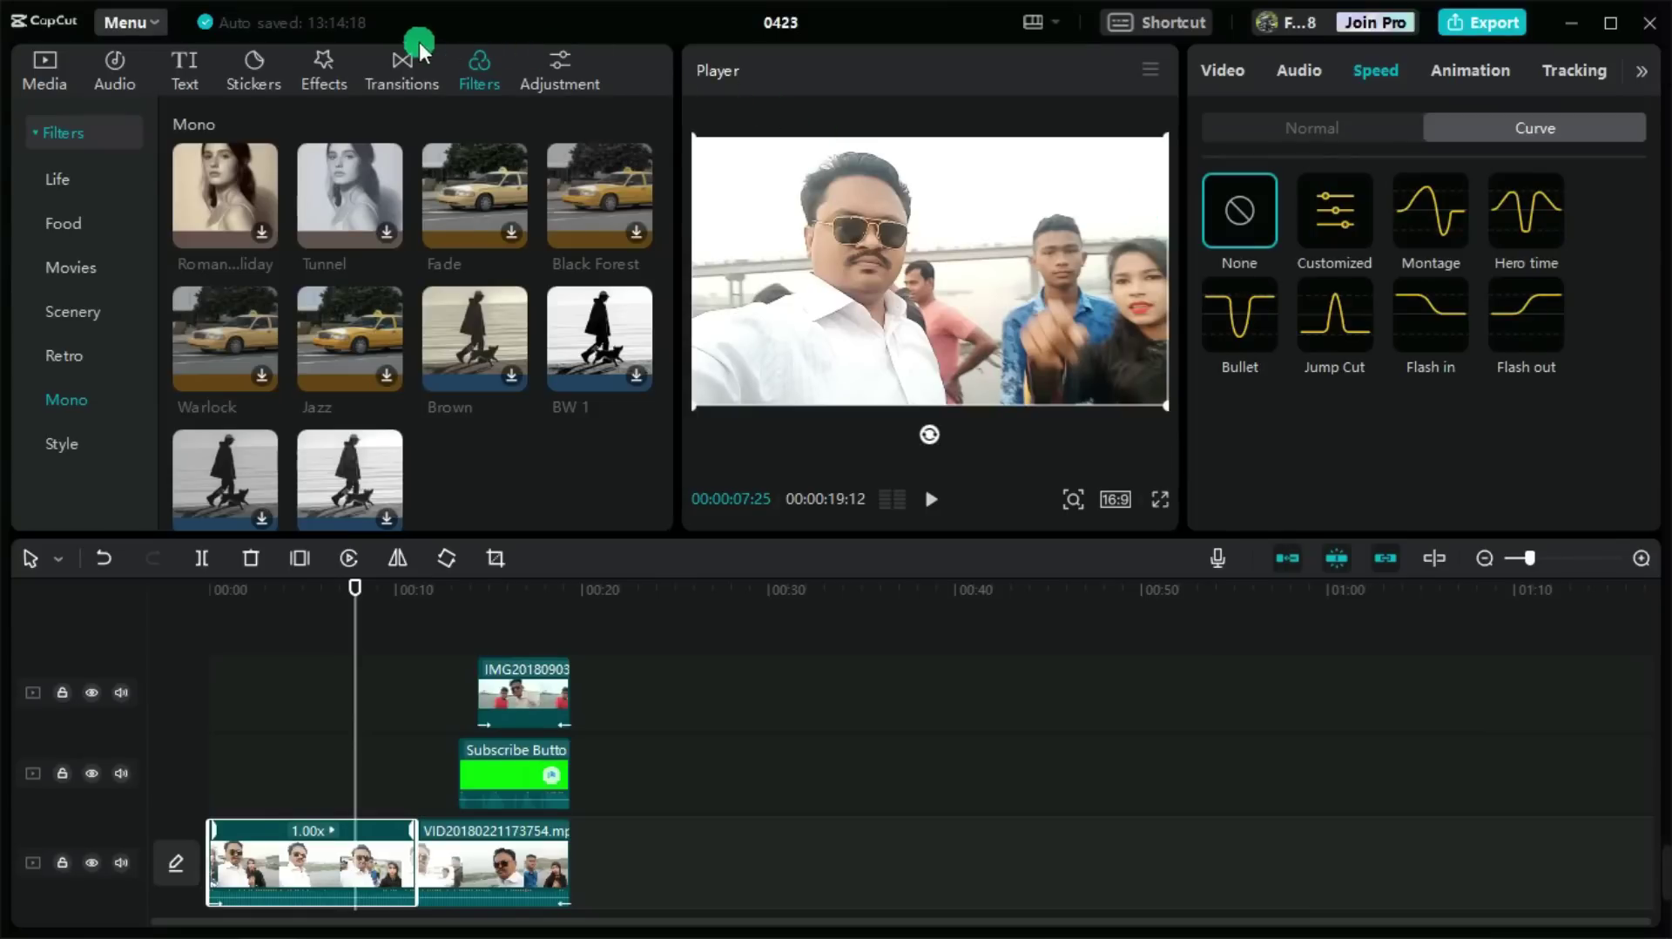
- Cycle through the Transitions, Filters, Text, Stickers and Effects libraries, ending on Transitions' Overlay set
click(396, 61)
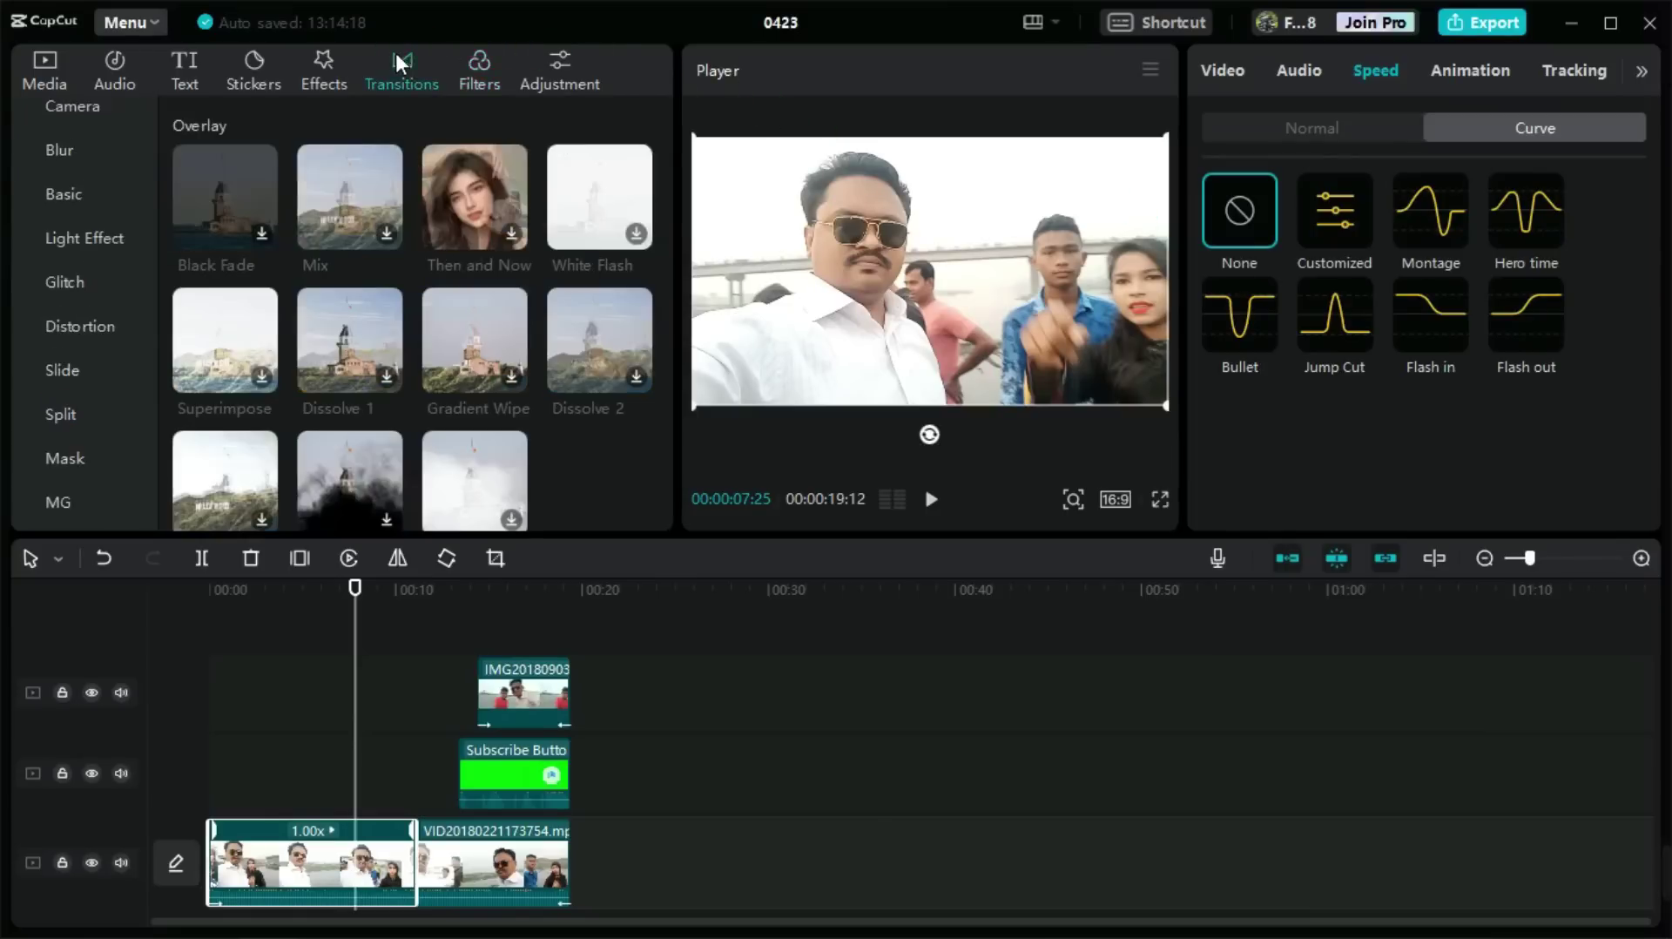
click(473, 67)
click(199, 62)
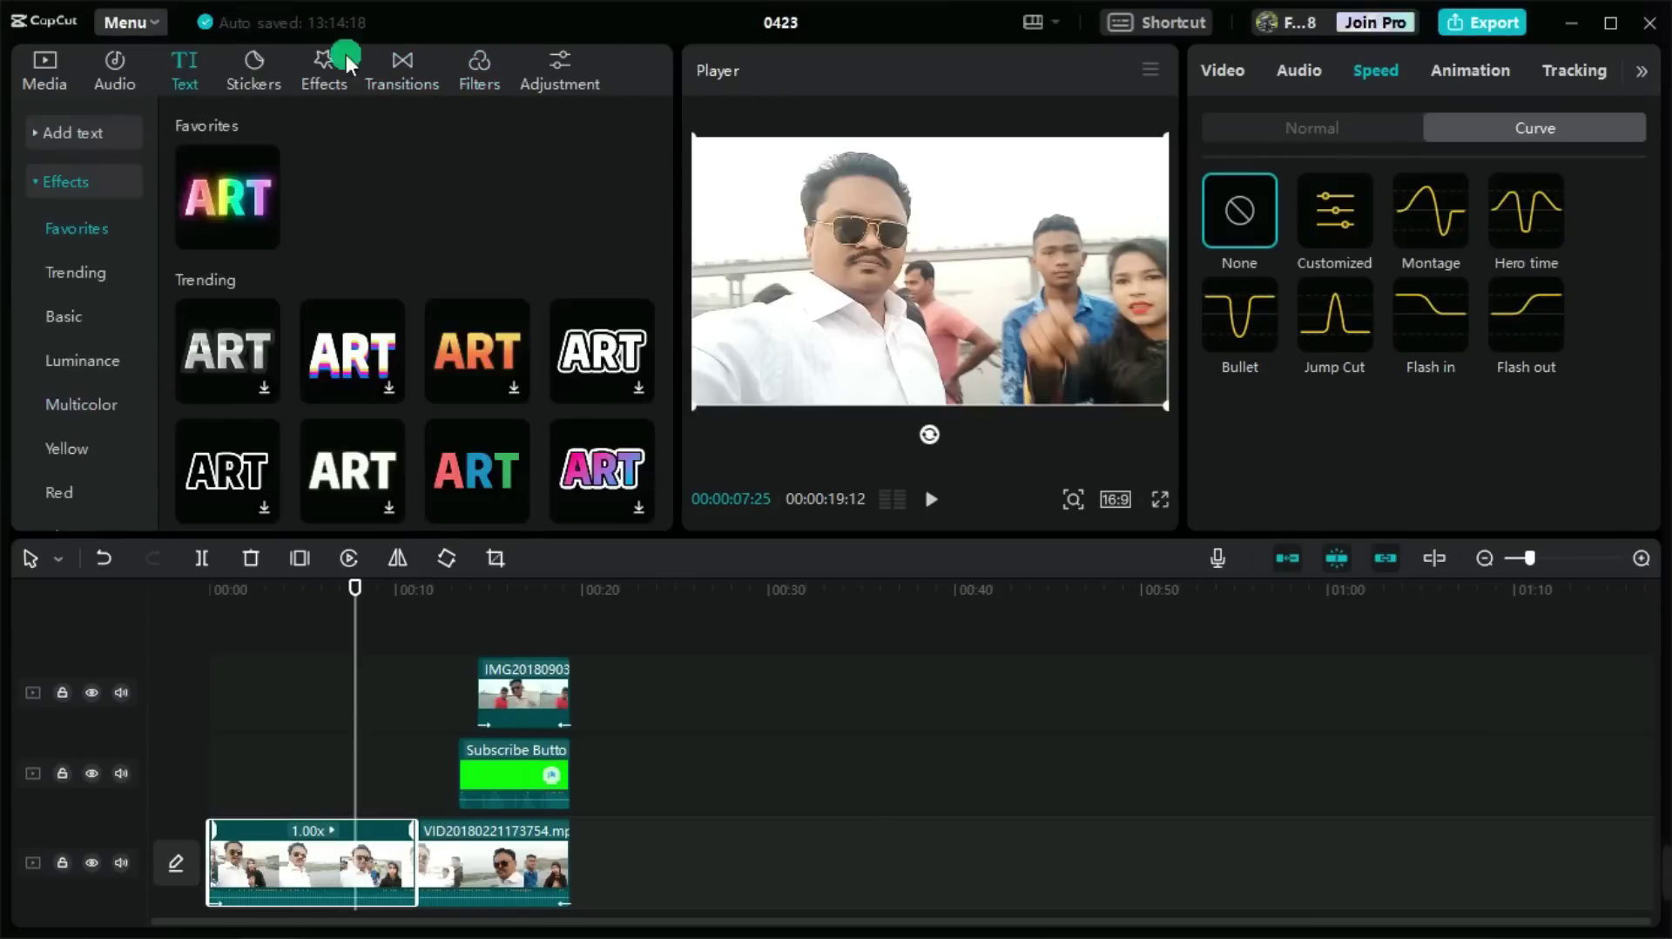
click(249, 66)
click(340, 80)
click(411, 69)
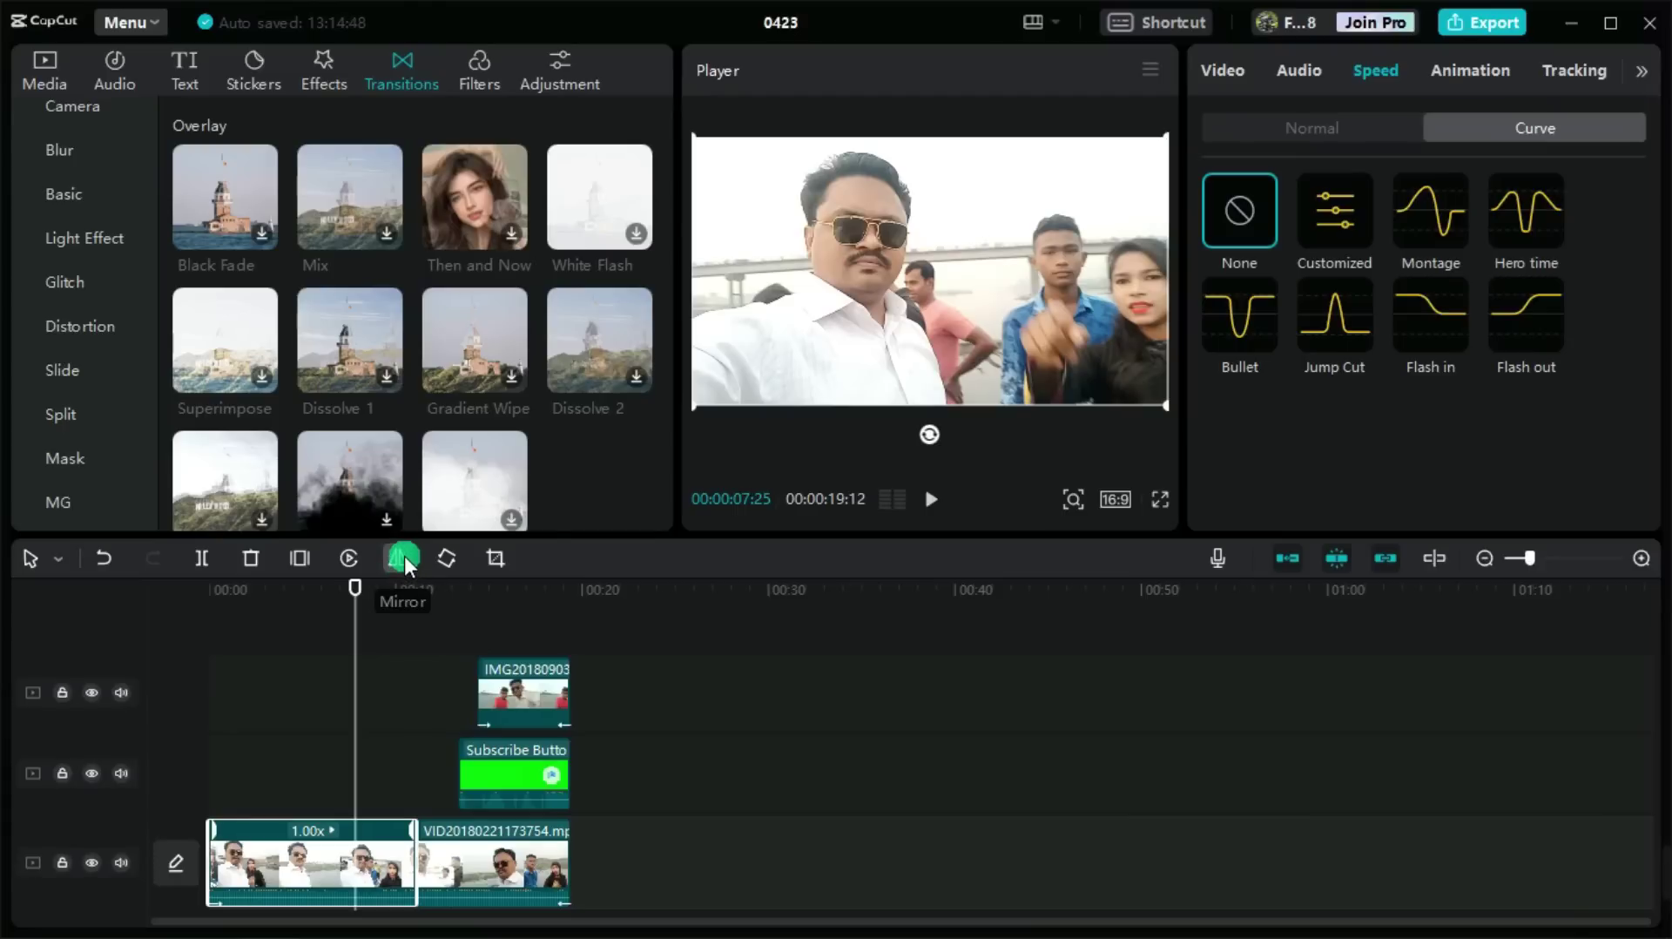
click(374, 850)
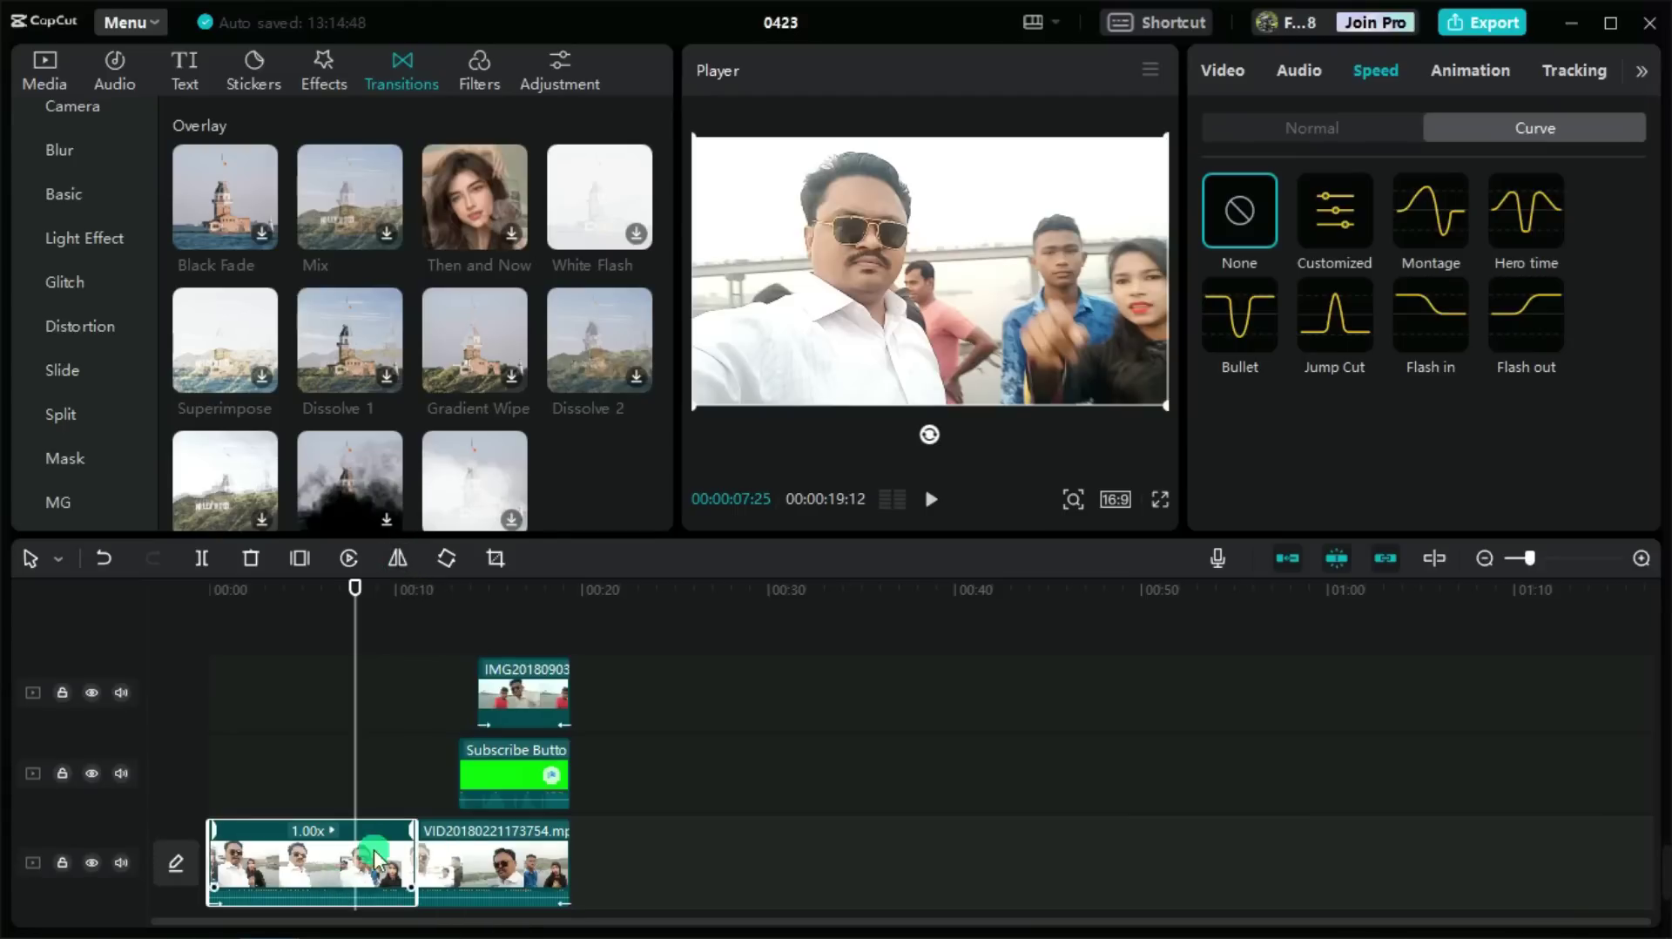
click(402, 560)
drag(374, 596, 209, 597)
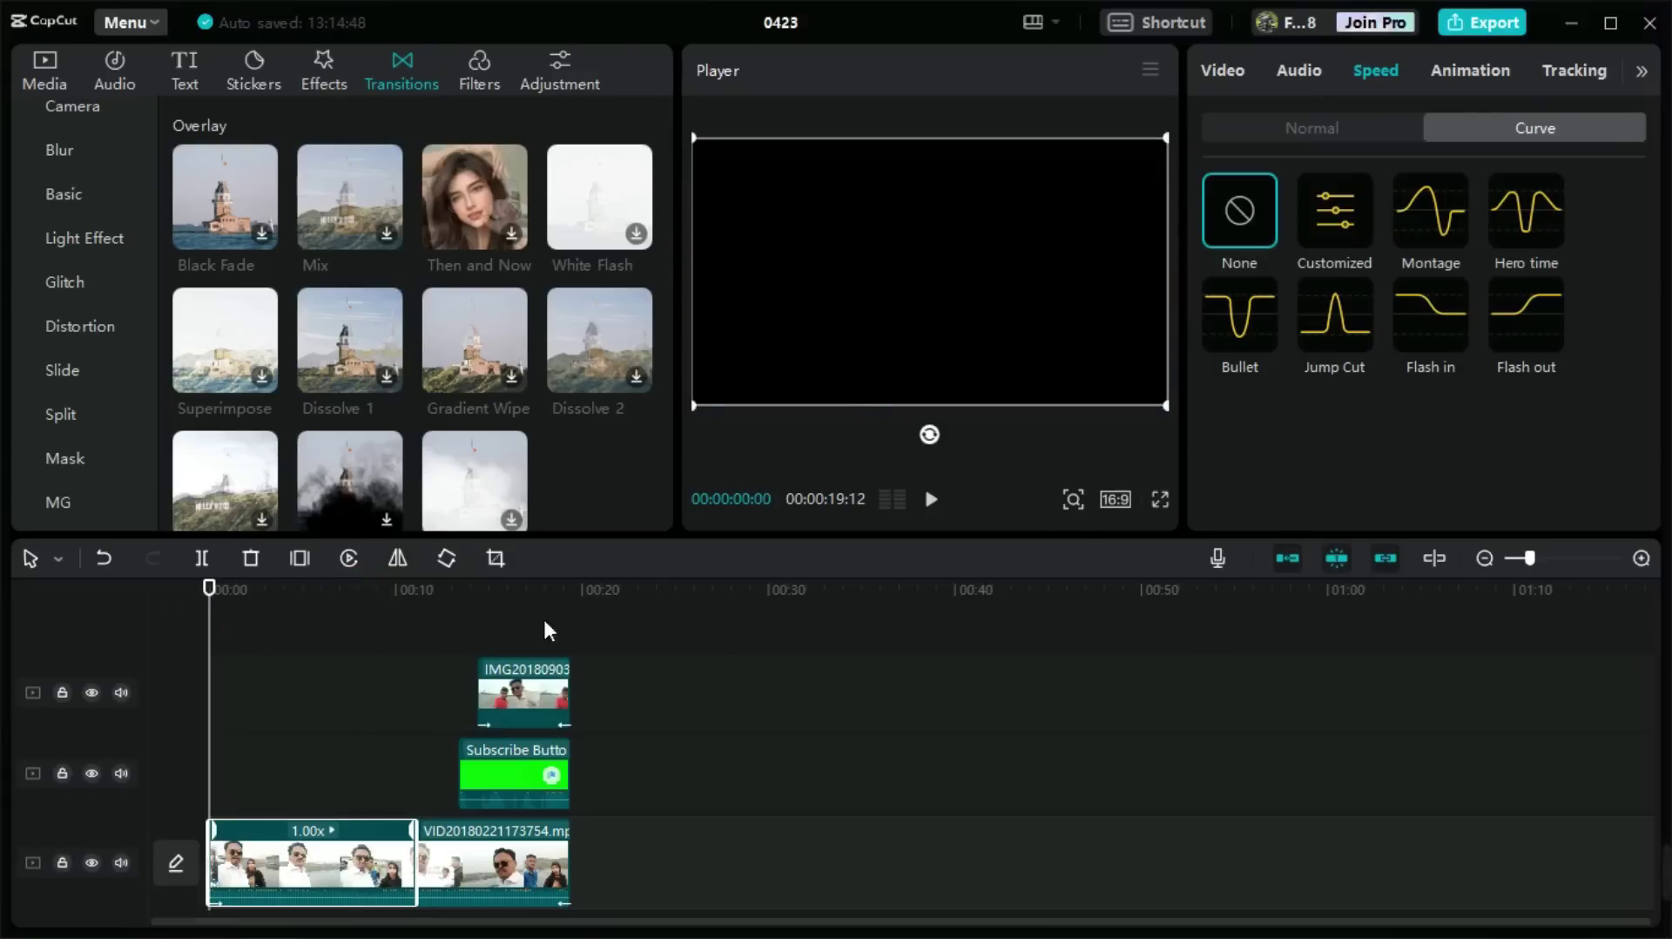
click(938, 497)
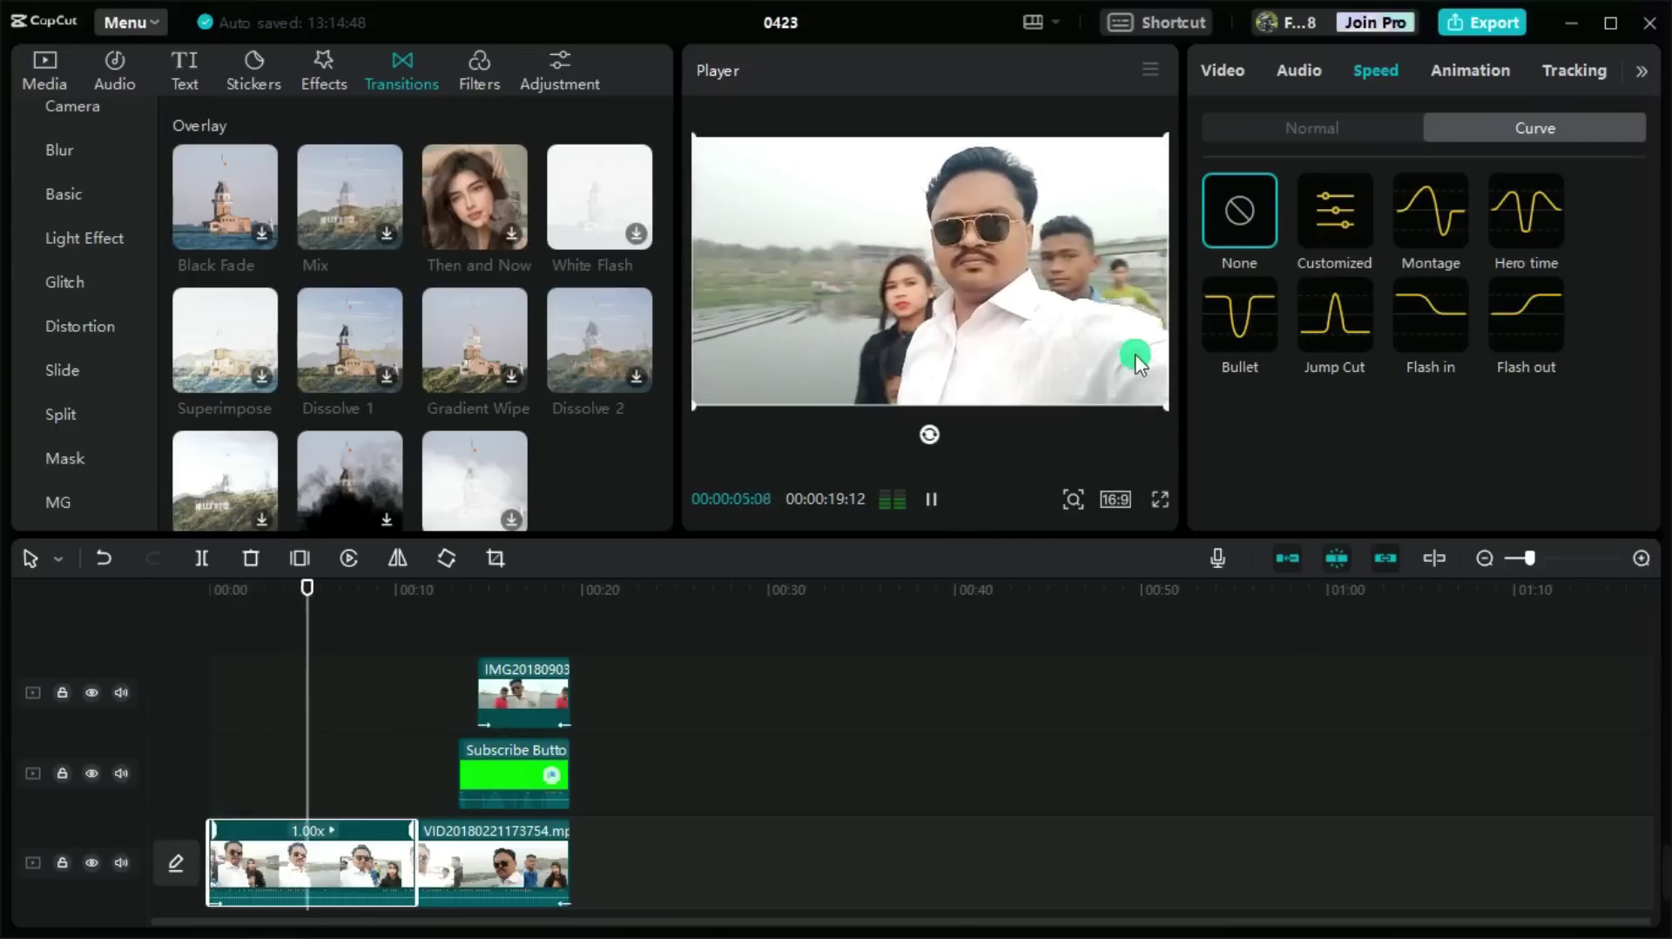
click(931, 499)
click(432, 761)
click(398, 558)
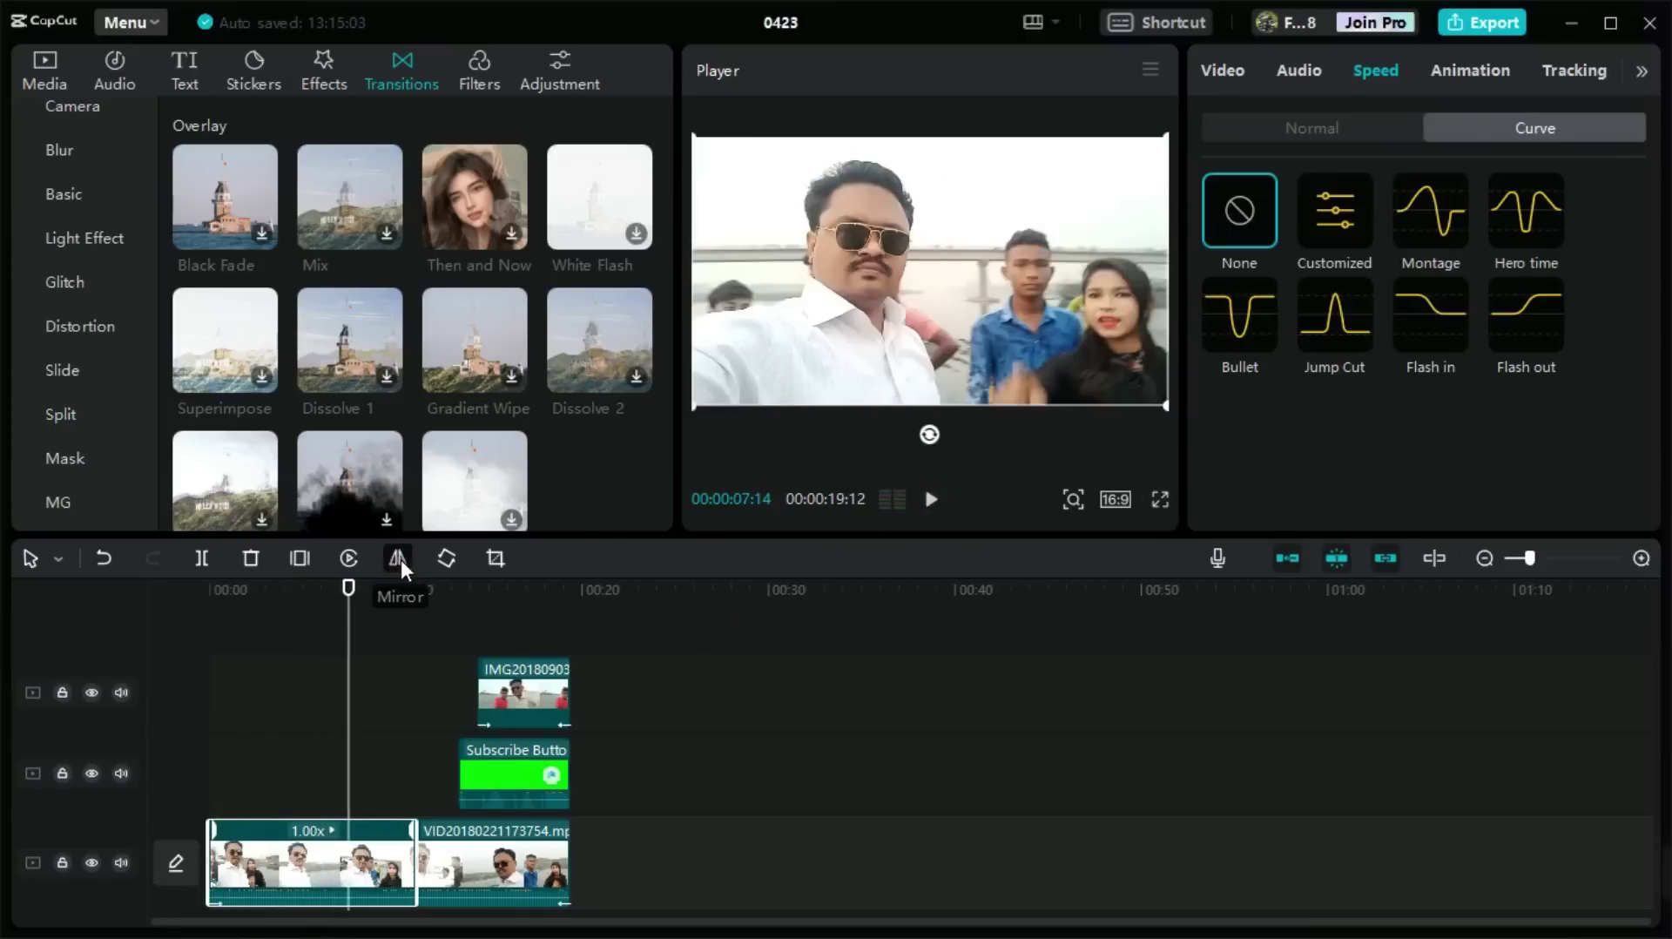
click(399, 558)
click(397, 559)
drag(358, 587, 137, 591)
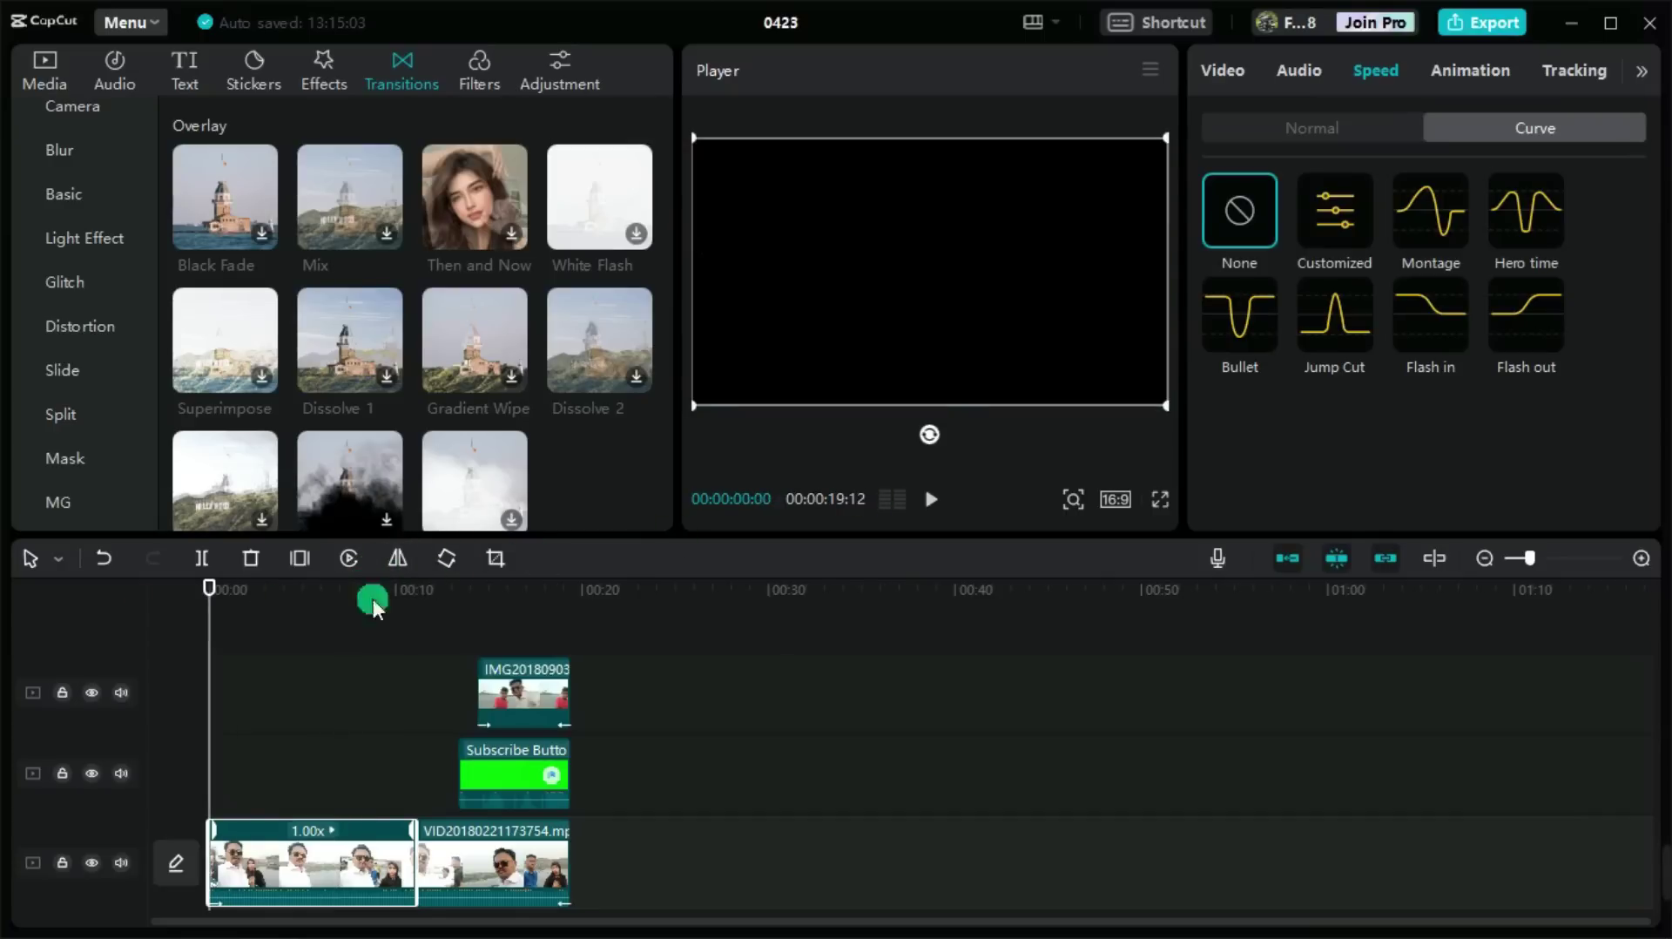
click(346, 557)
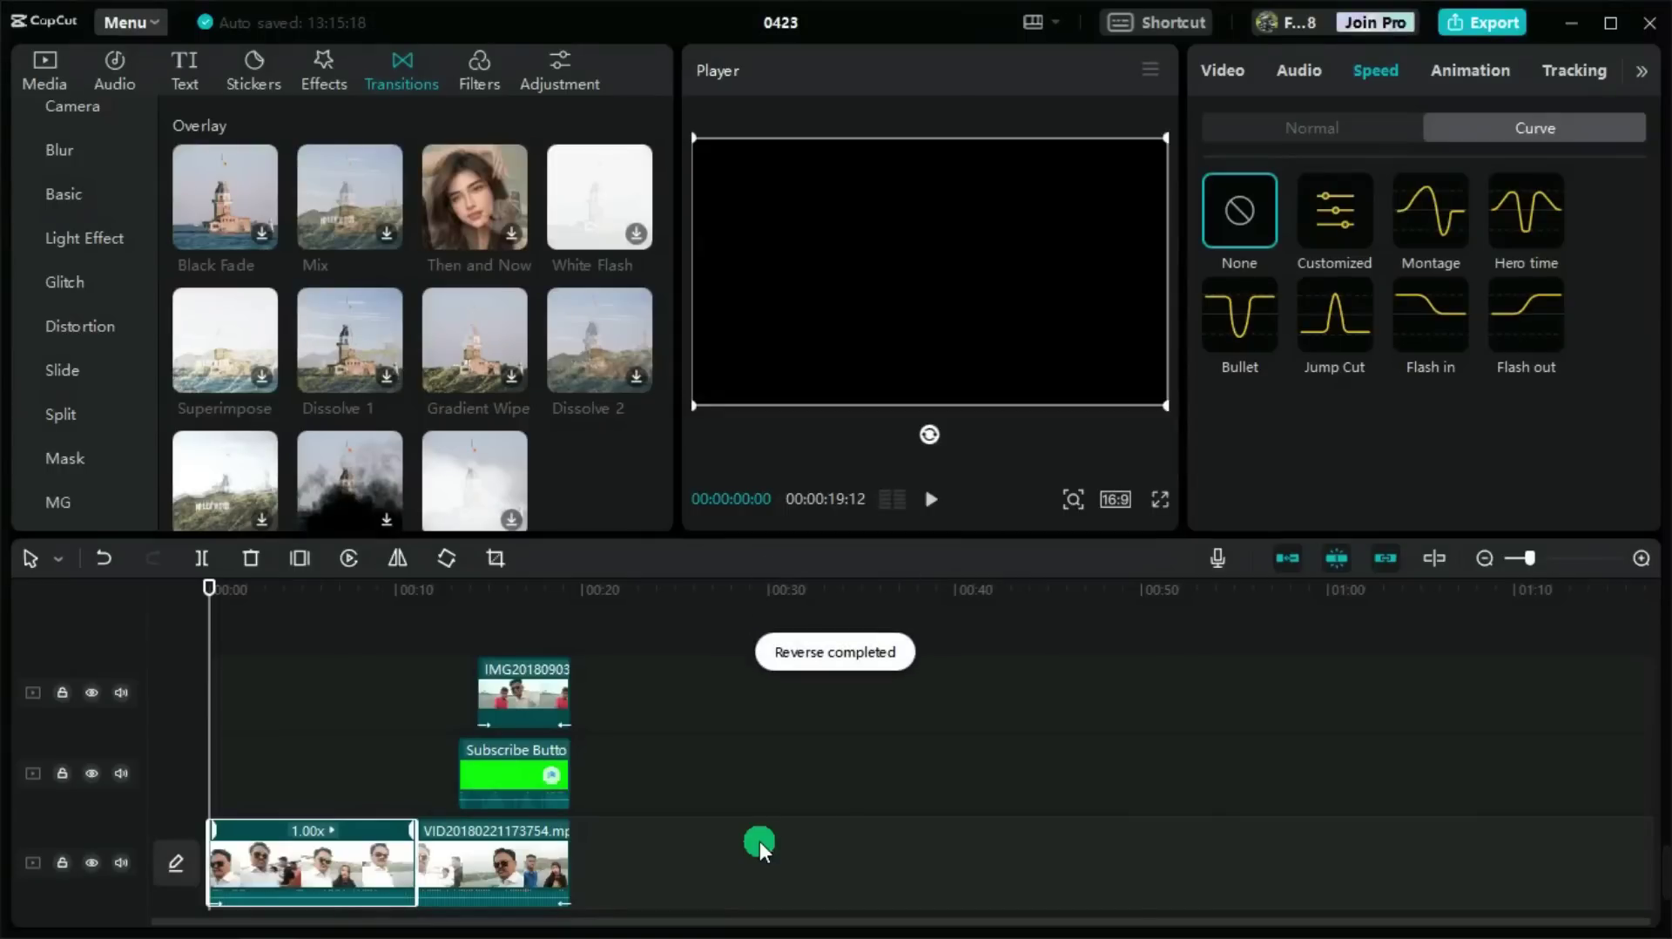
click(939, 510)
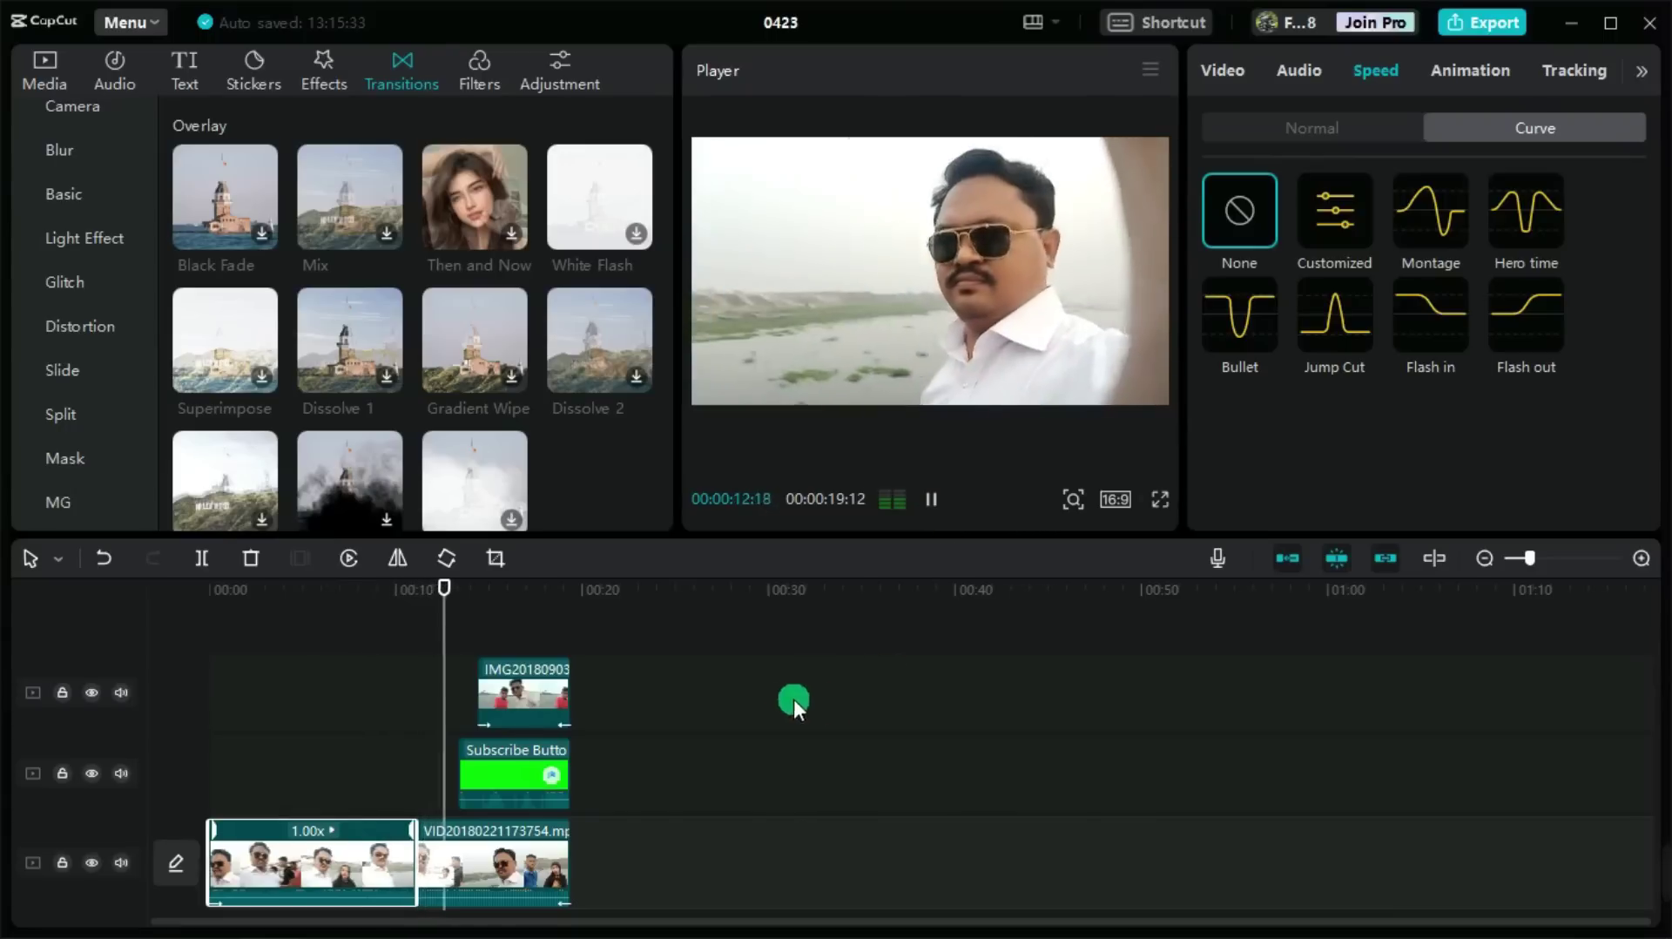
click(931, 500)
click(168, 563)
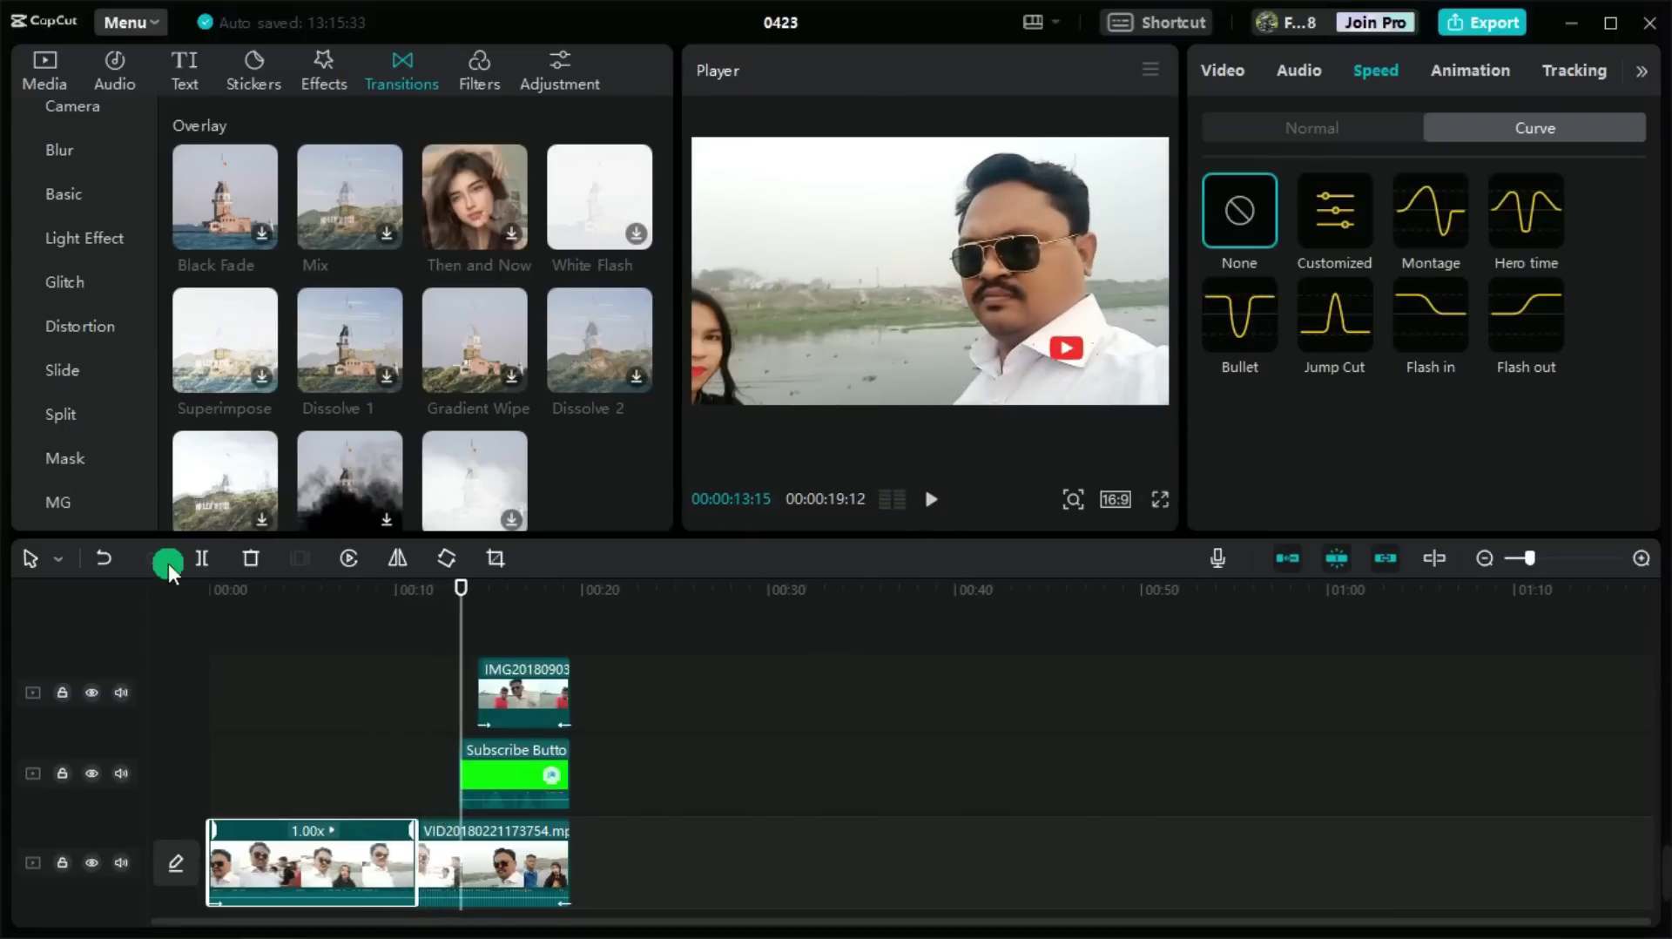
click(103, 563)
drag(479, 601, 108, 661)
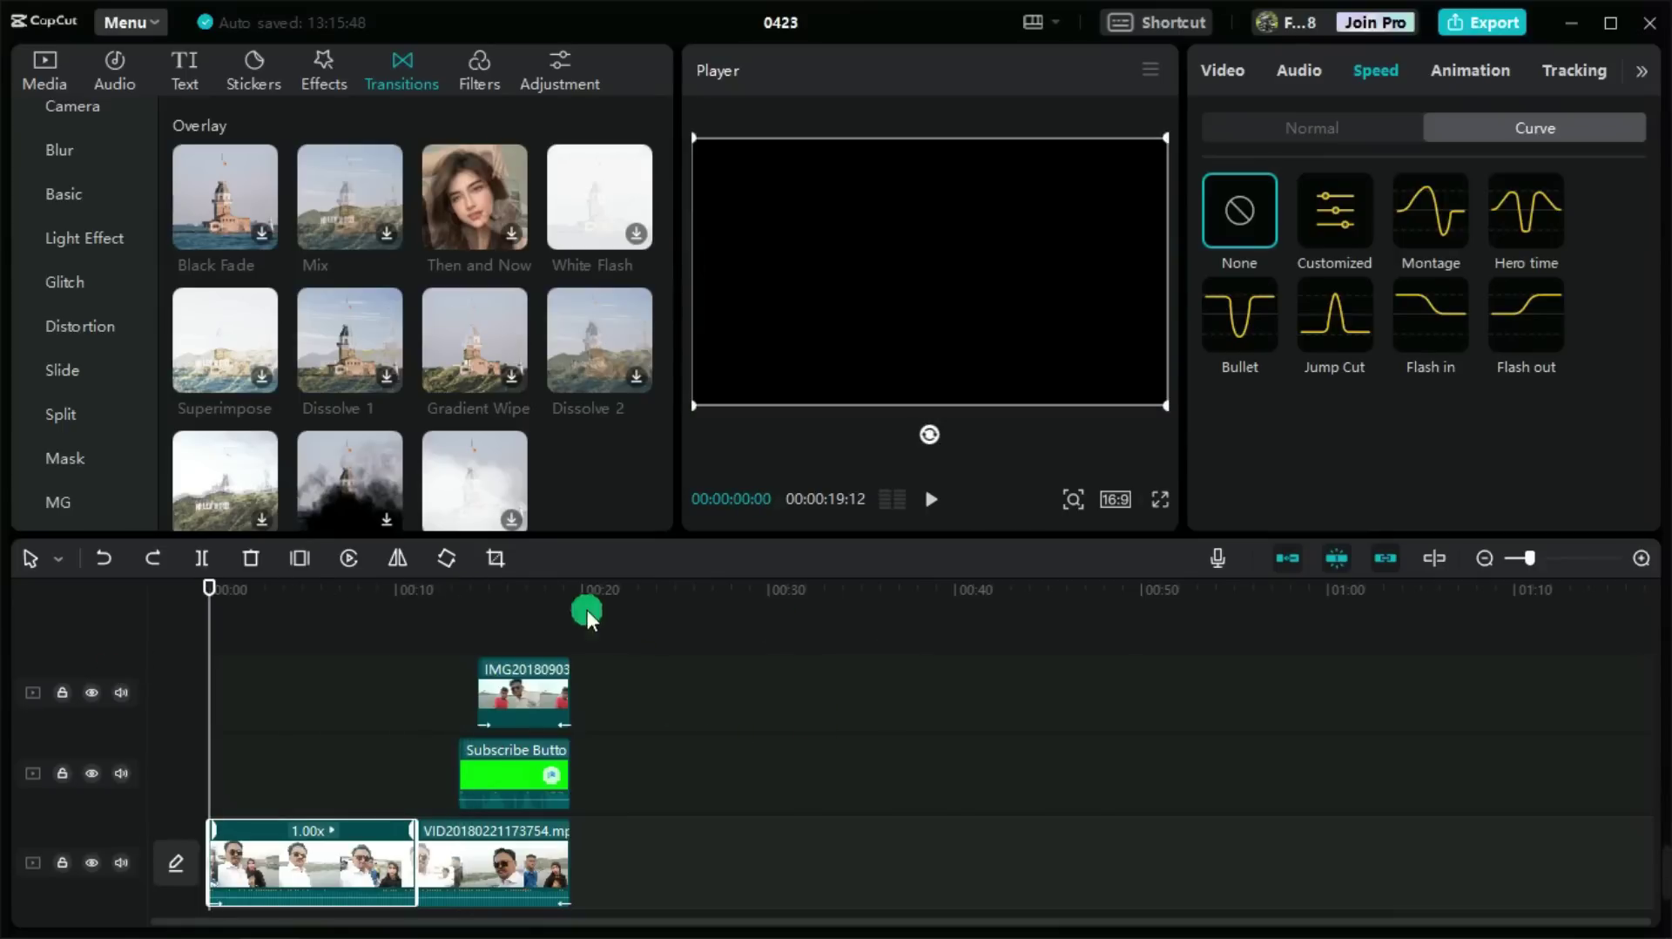
click(1472, 66)
- Split the first video clip at about 6 seconds and delete its first part
click(1580, 65)
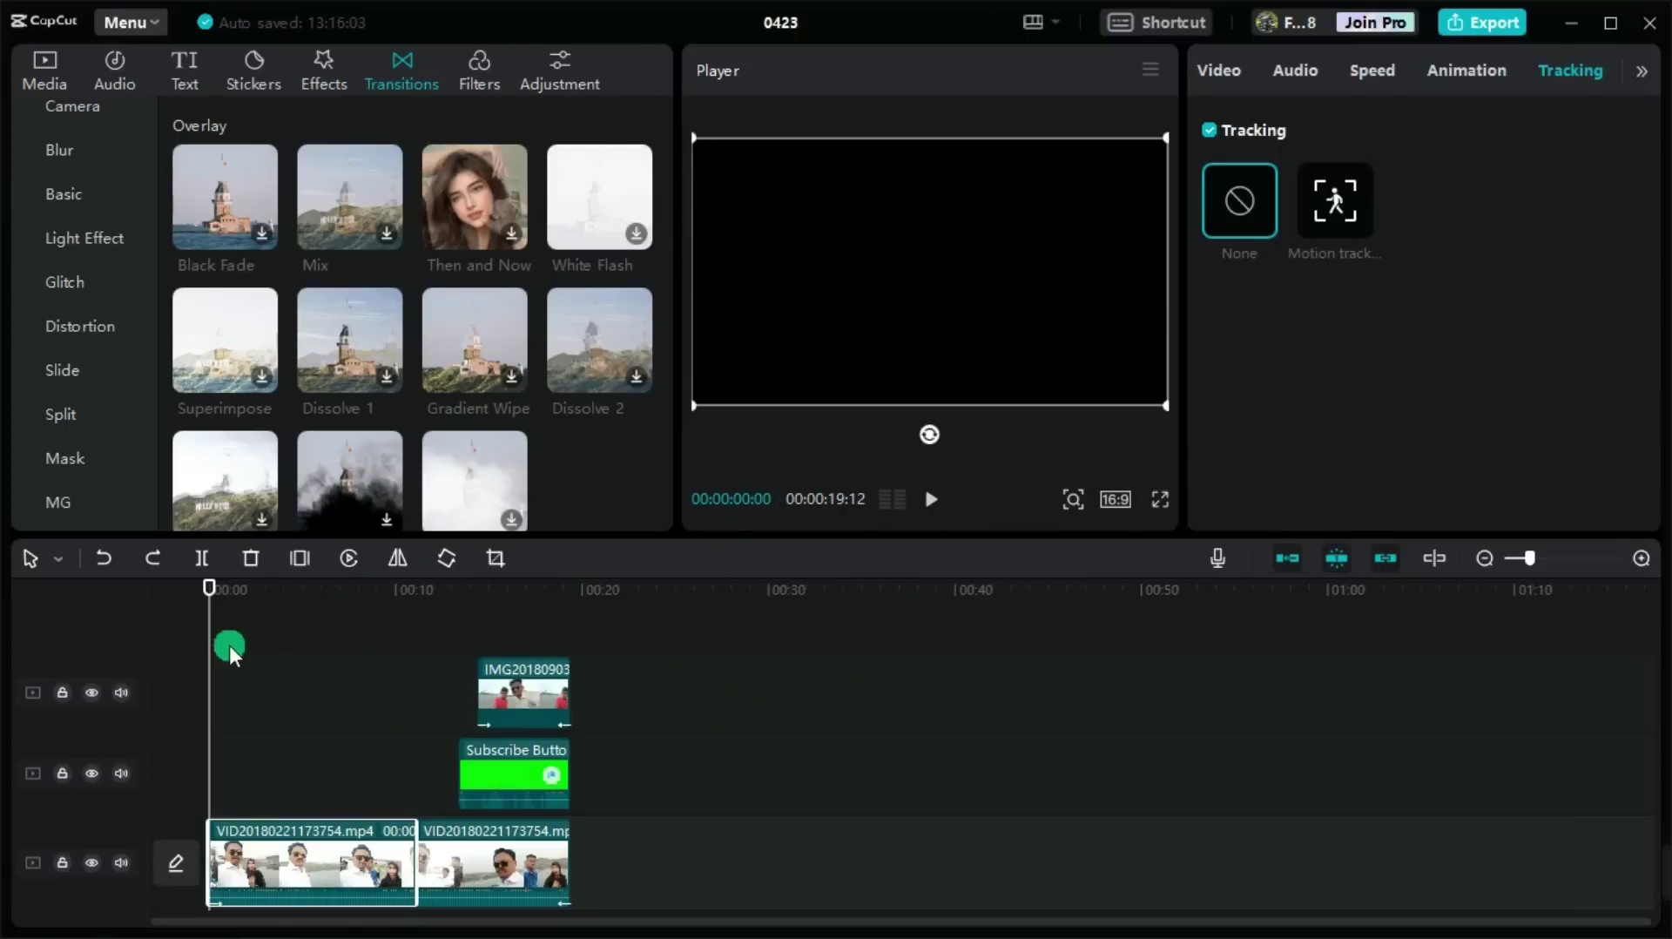
drag(216, 578, 353, 592)
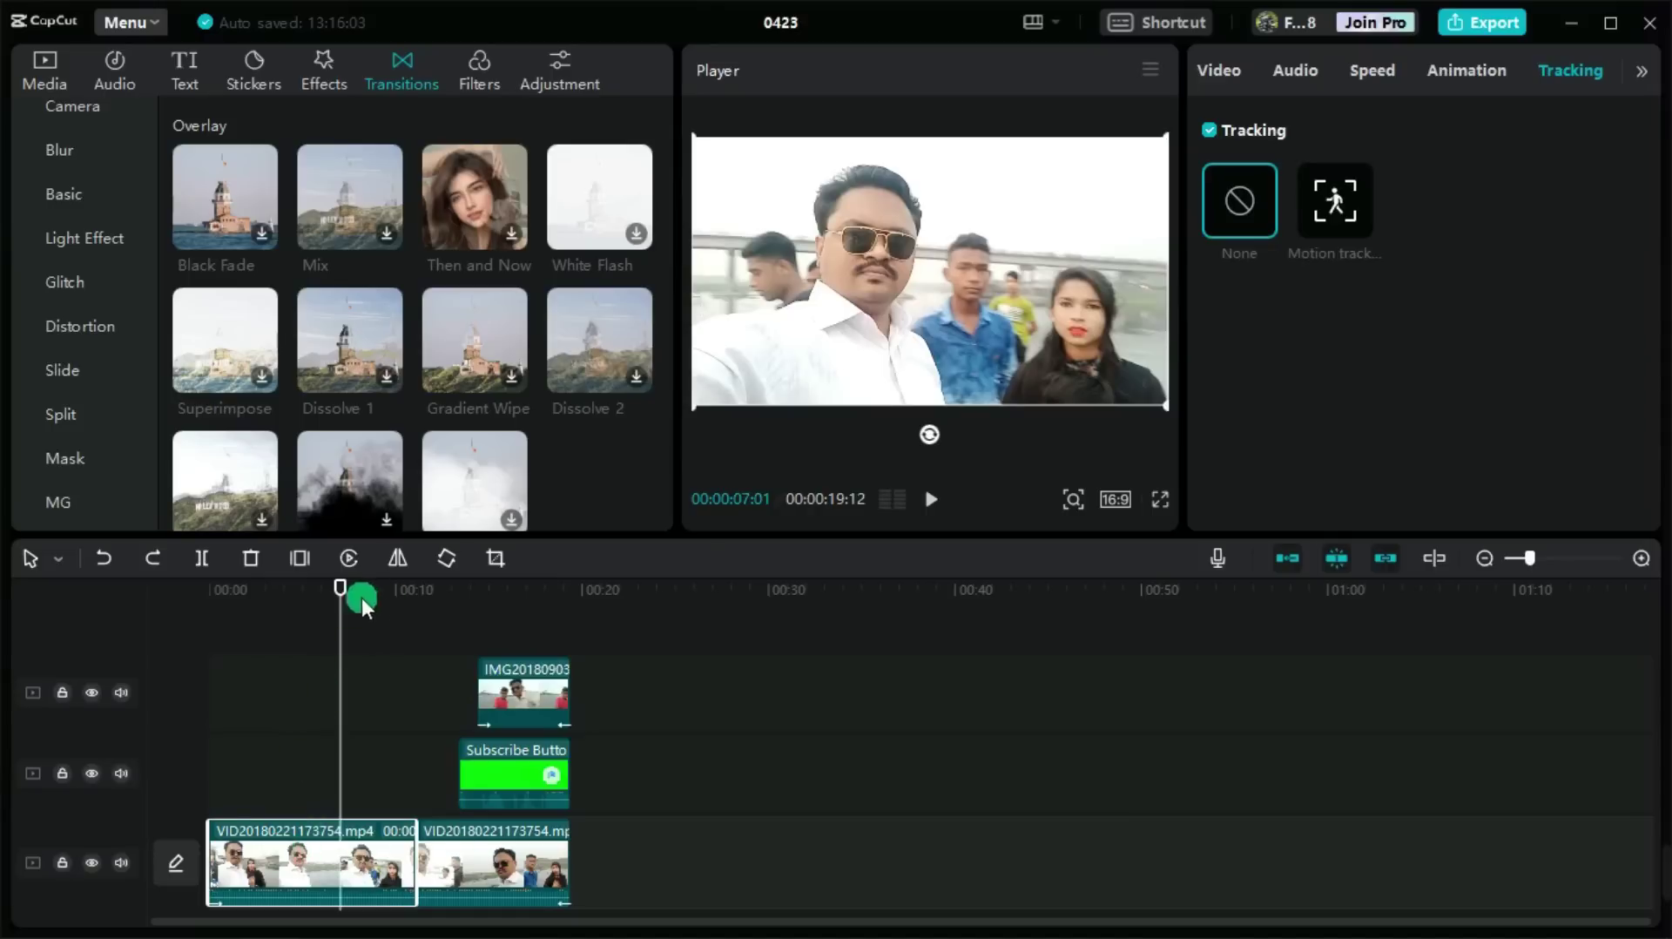
drag(352, 593, 354, 592)
click(332, 851)
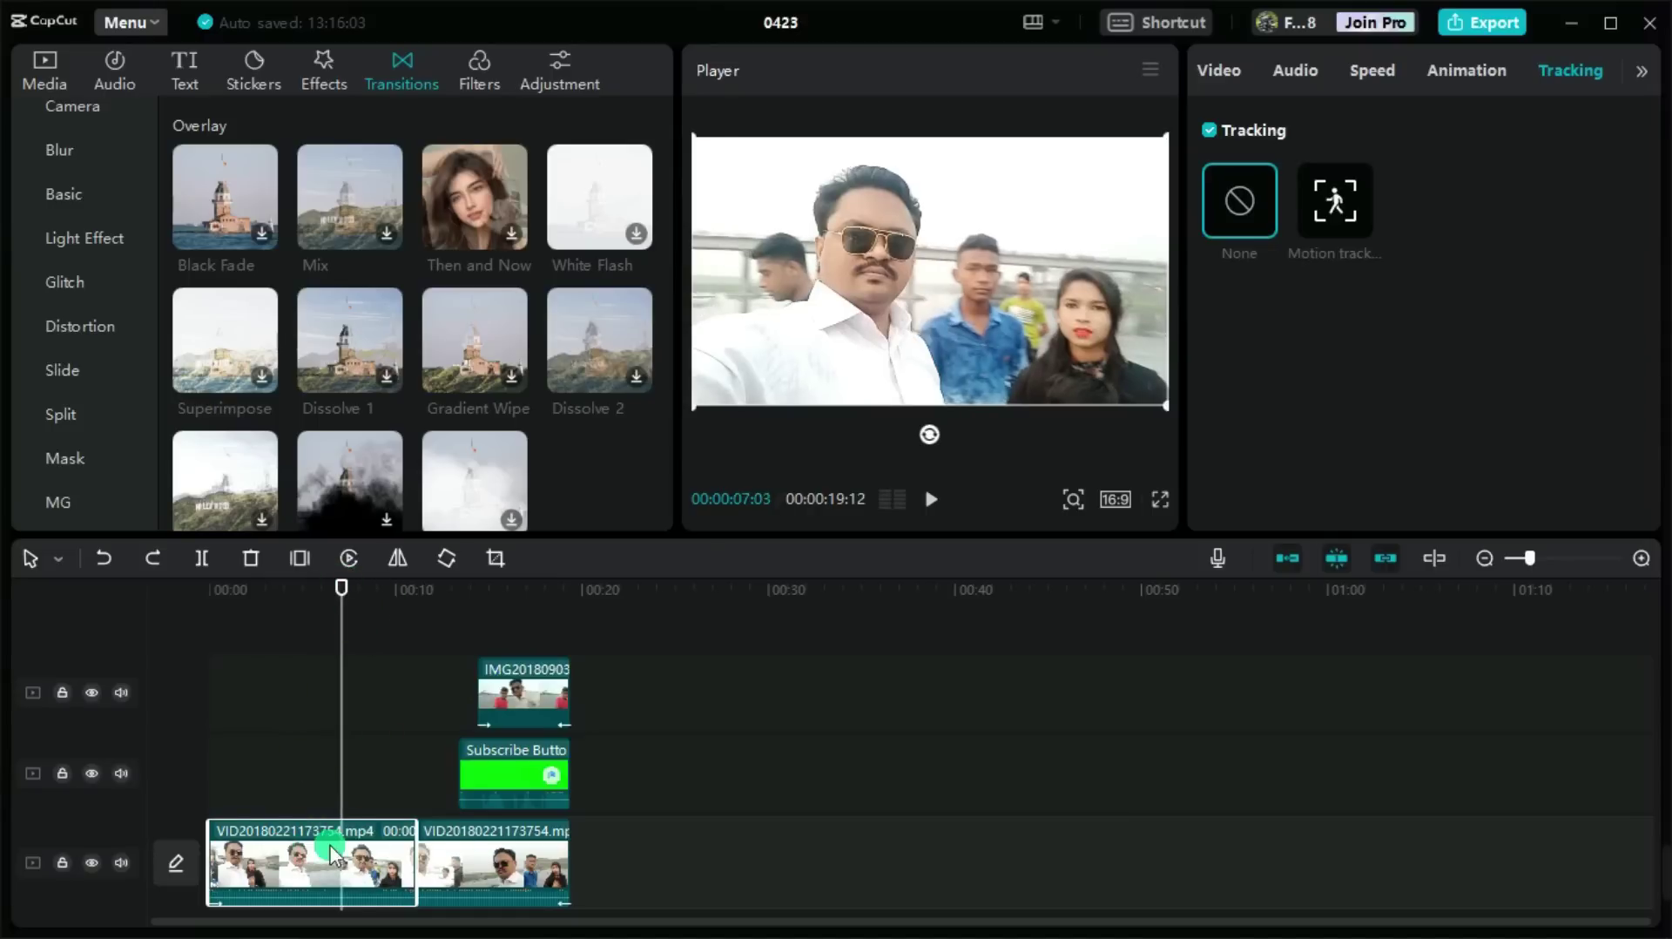
click(247, 563)
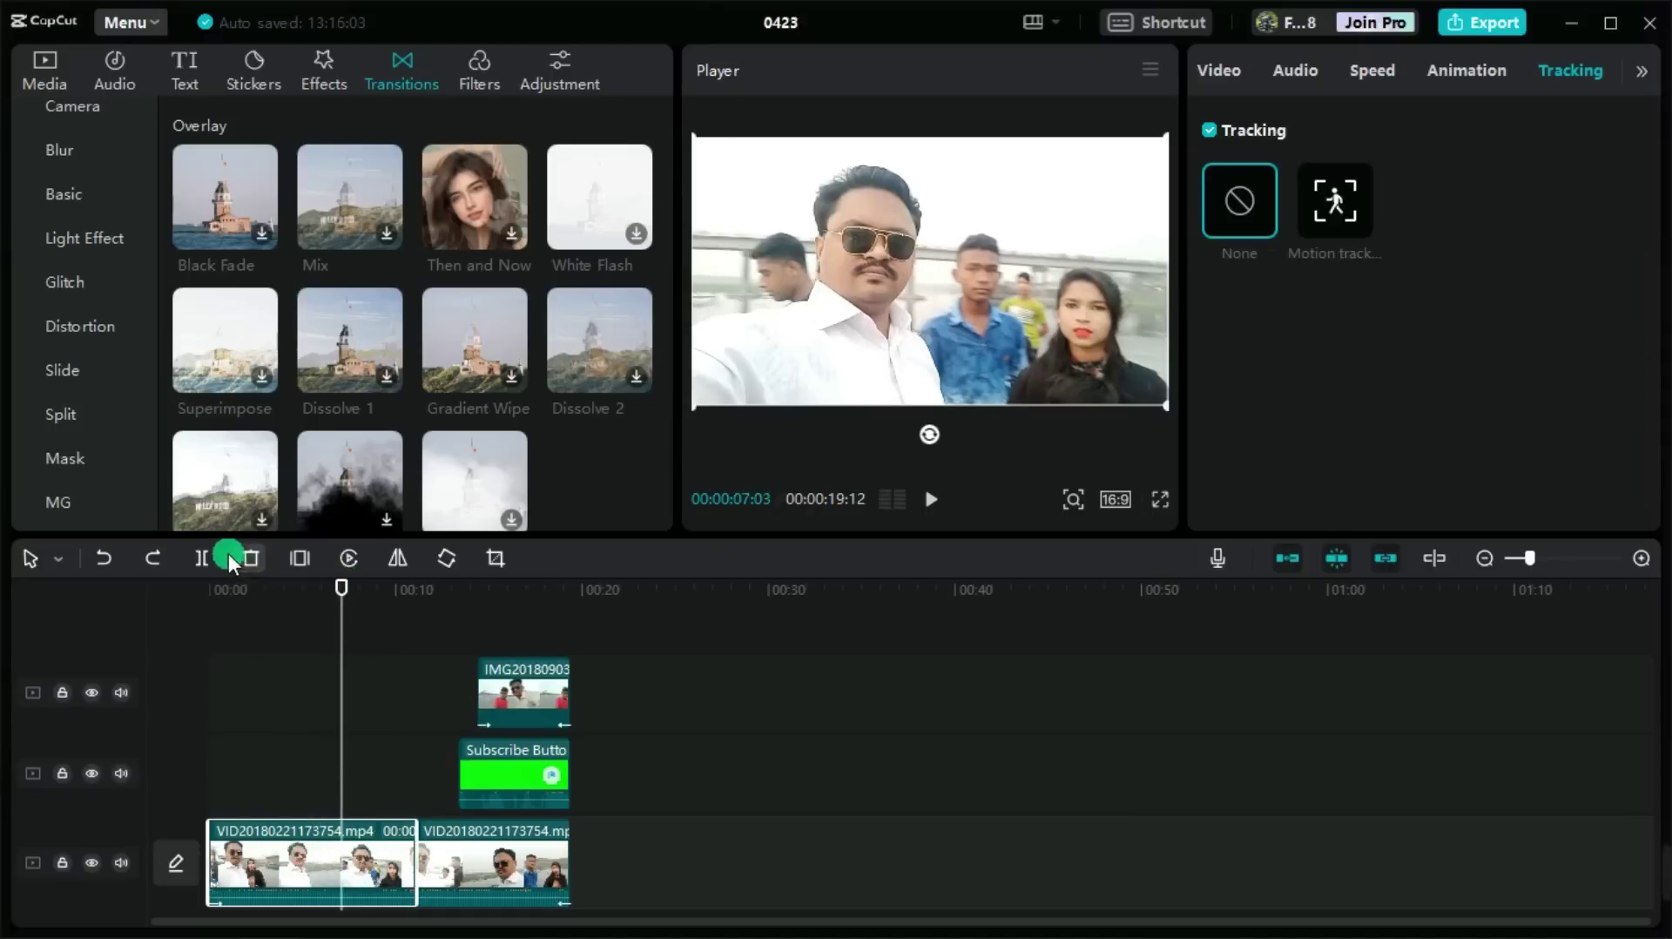
click(199, 557)
click(321, 666)
click(277, 846)
click(252, 557)
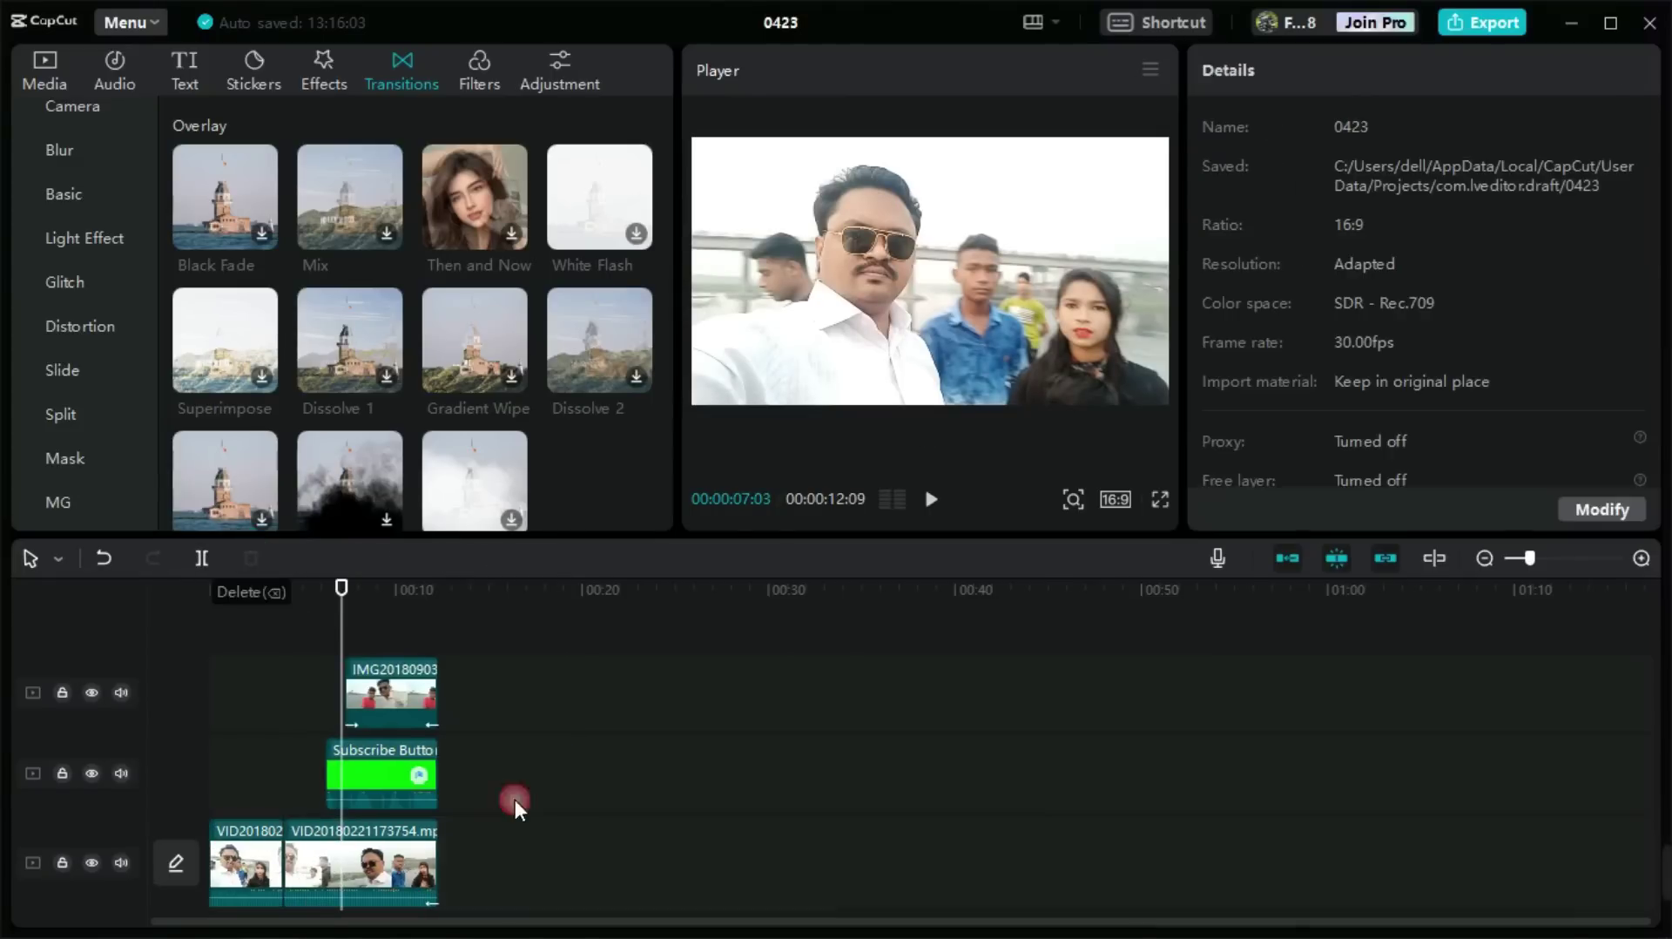
- Delete the image, subscribe overlay and second clip, leaving one 4-second VID20180221173754.mp4 clip
drag(500, 668, 325, 902)
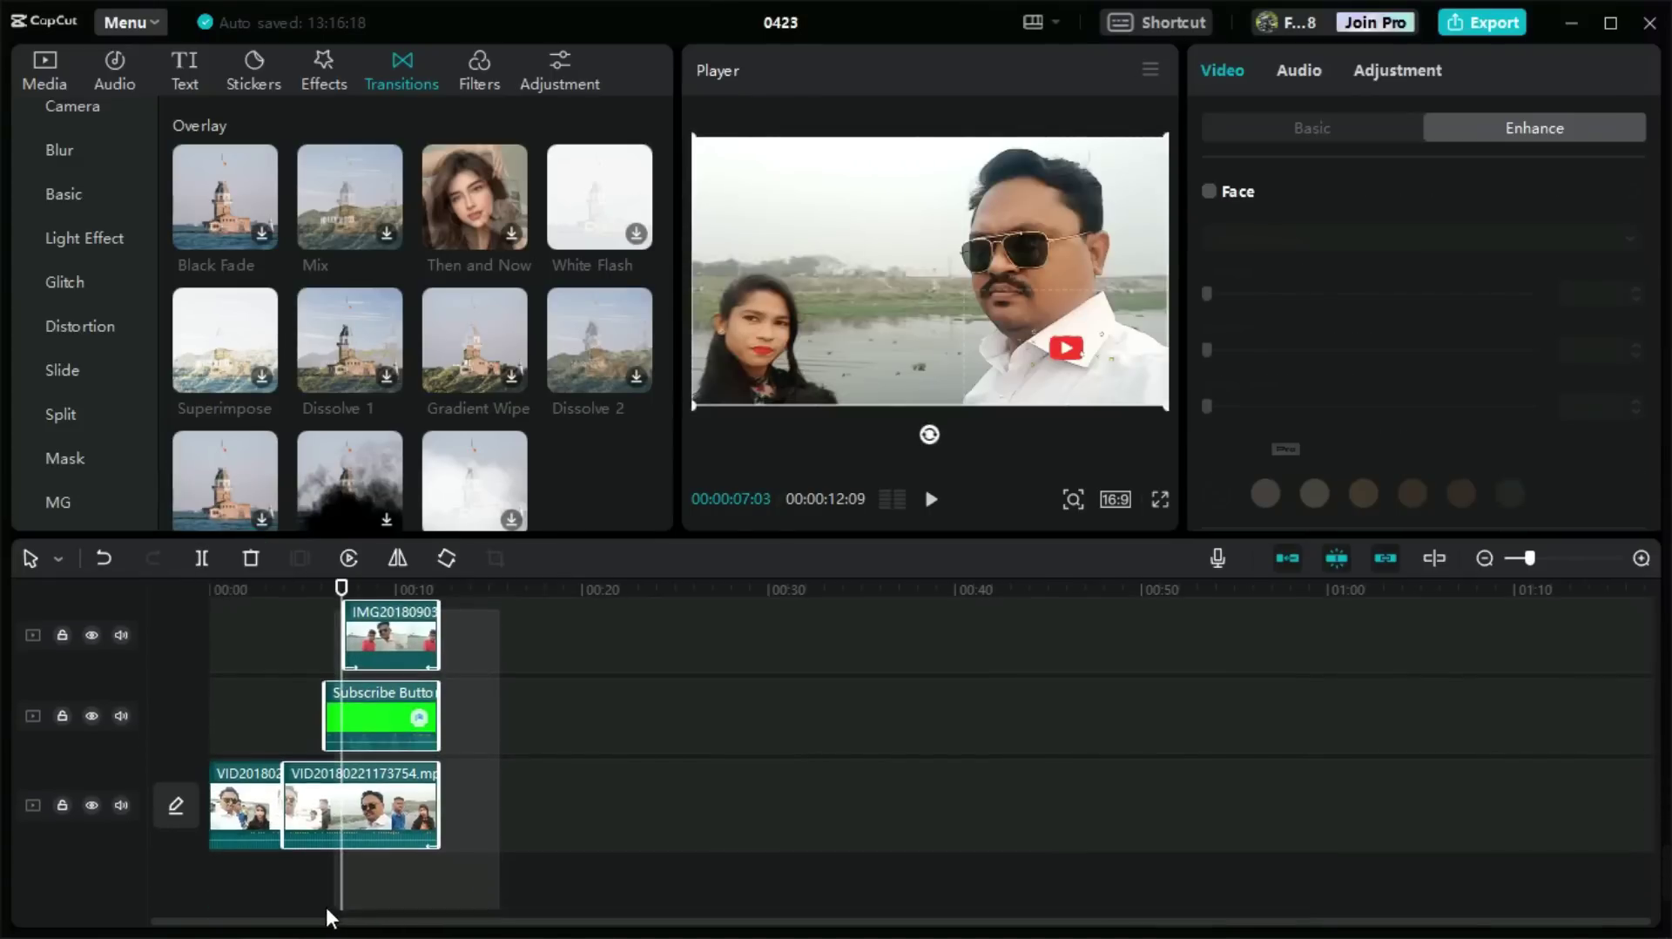
click(251, 560)
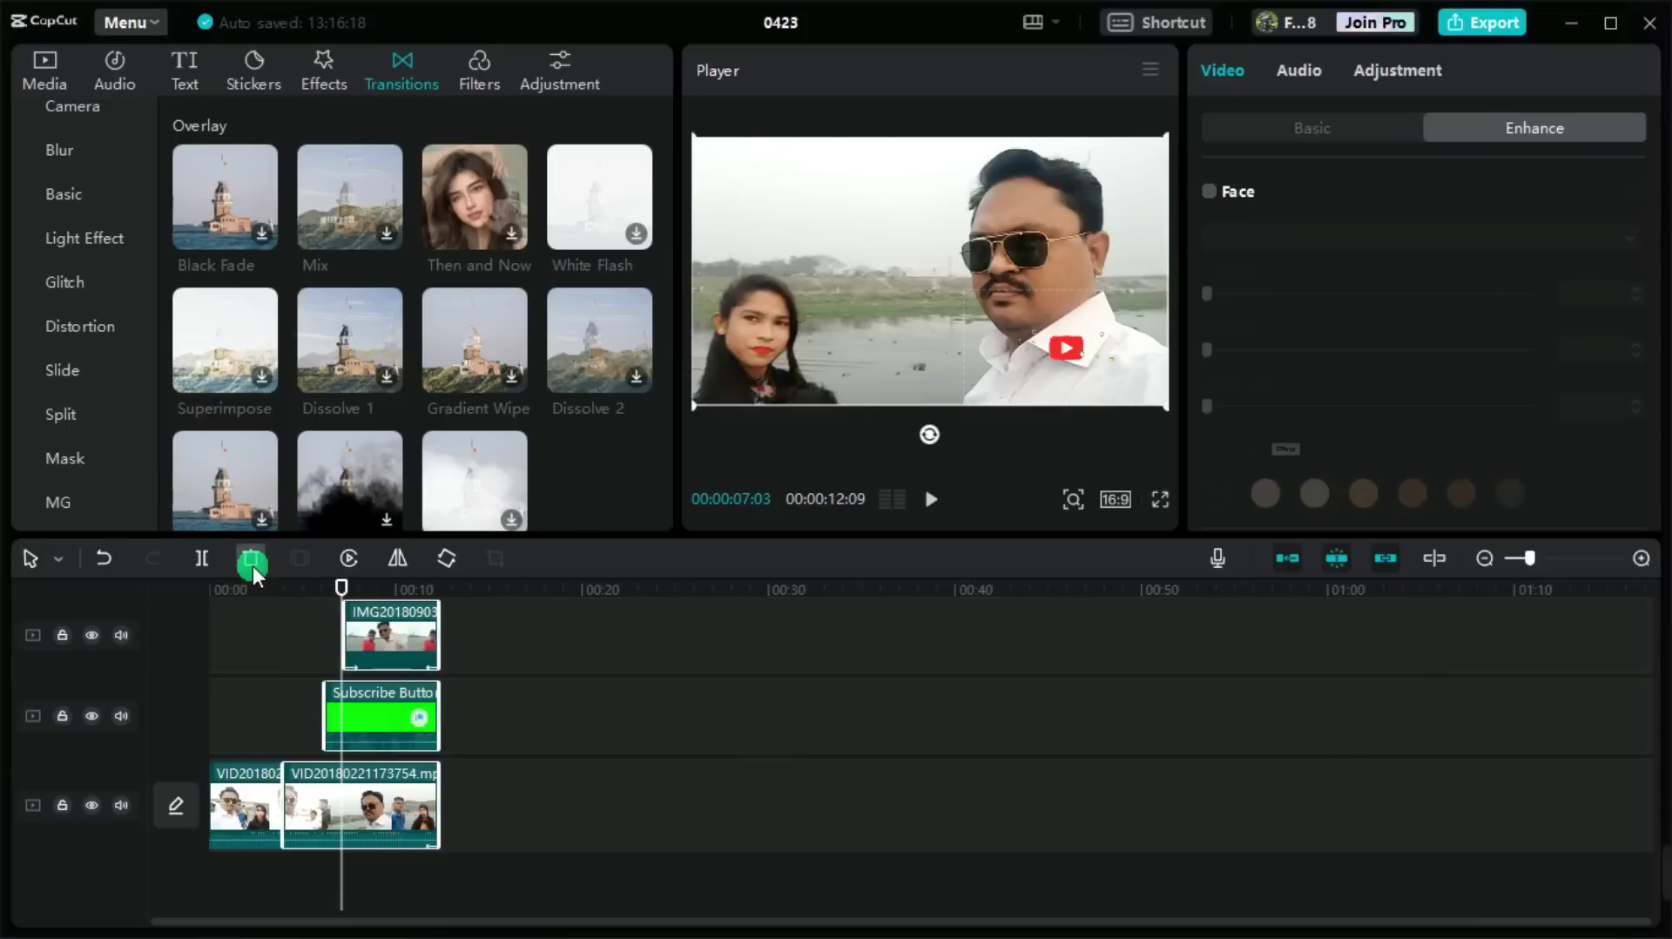
click(327, 667)
drag(296, 597, 213, 596)
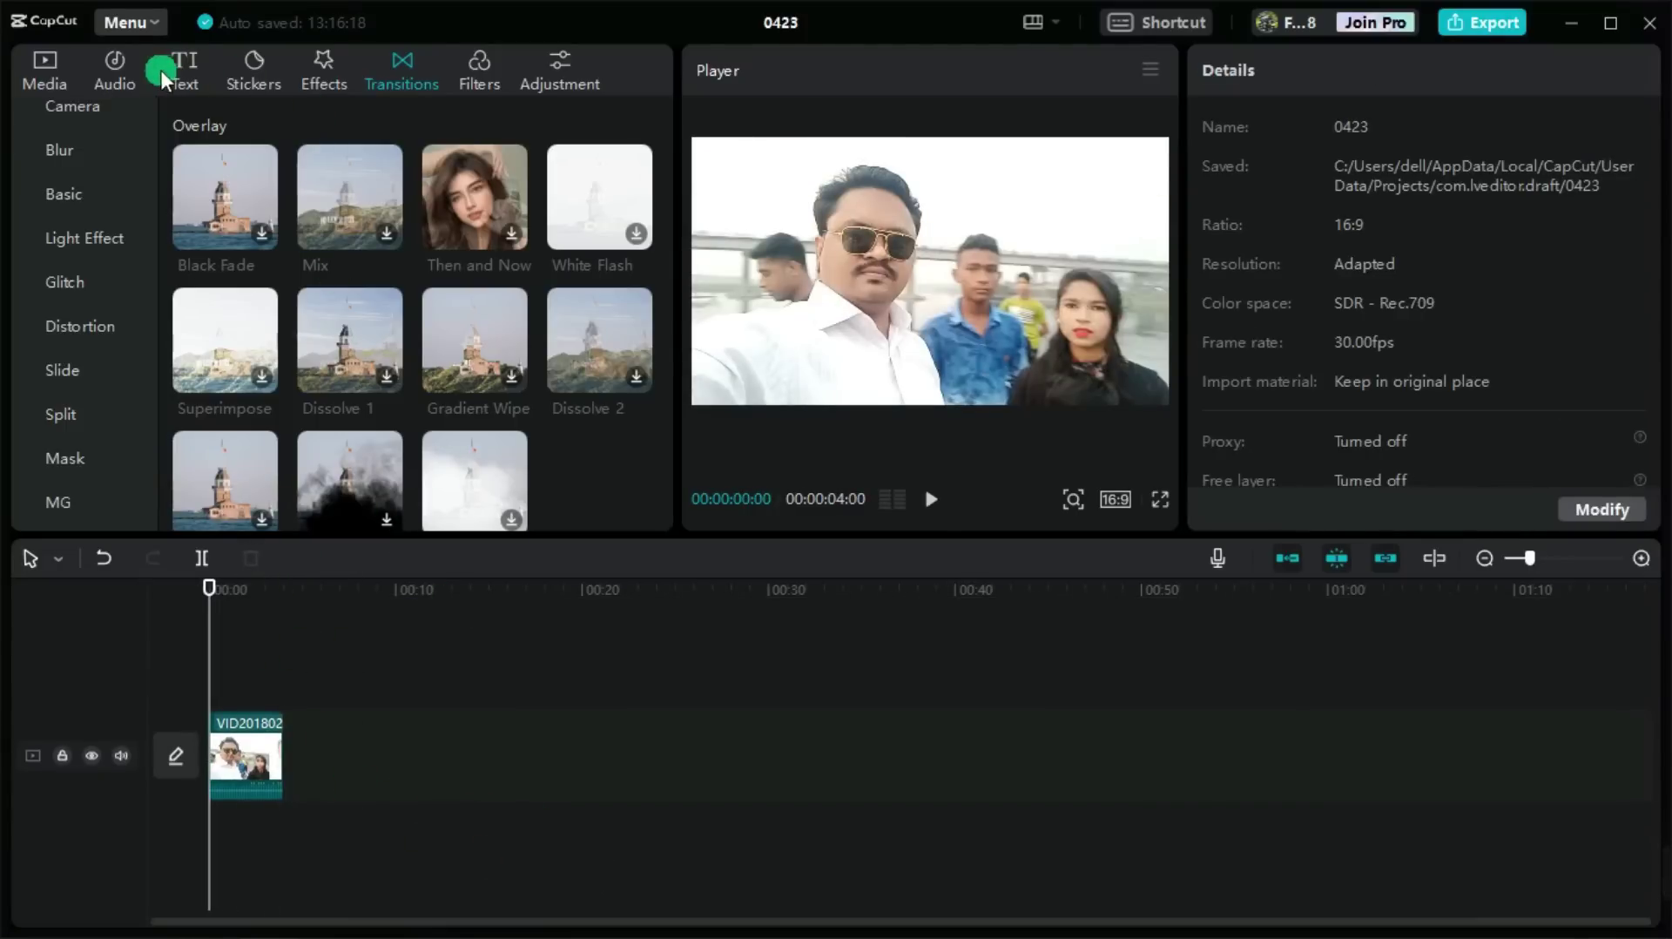
- Add a Default text clip to the timeline and change its wording to 'Flow me'
click(197, 52)
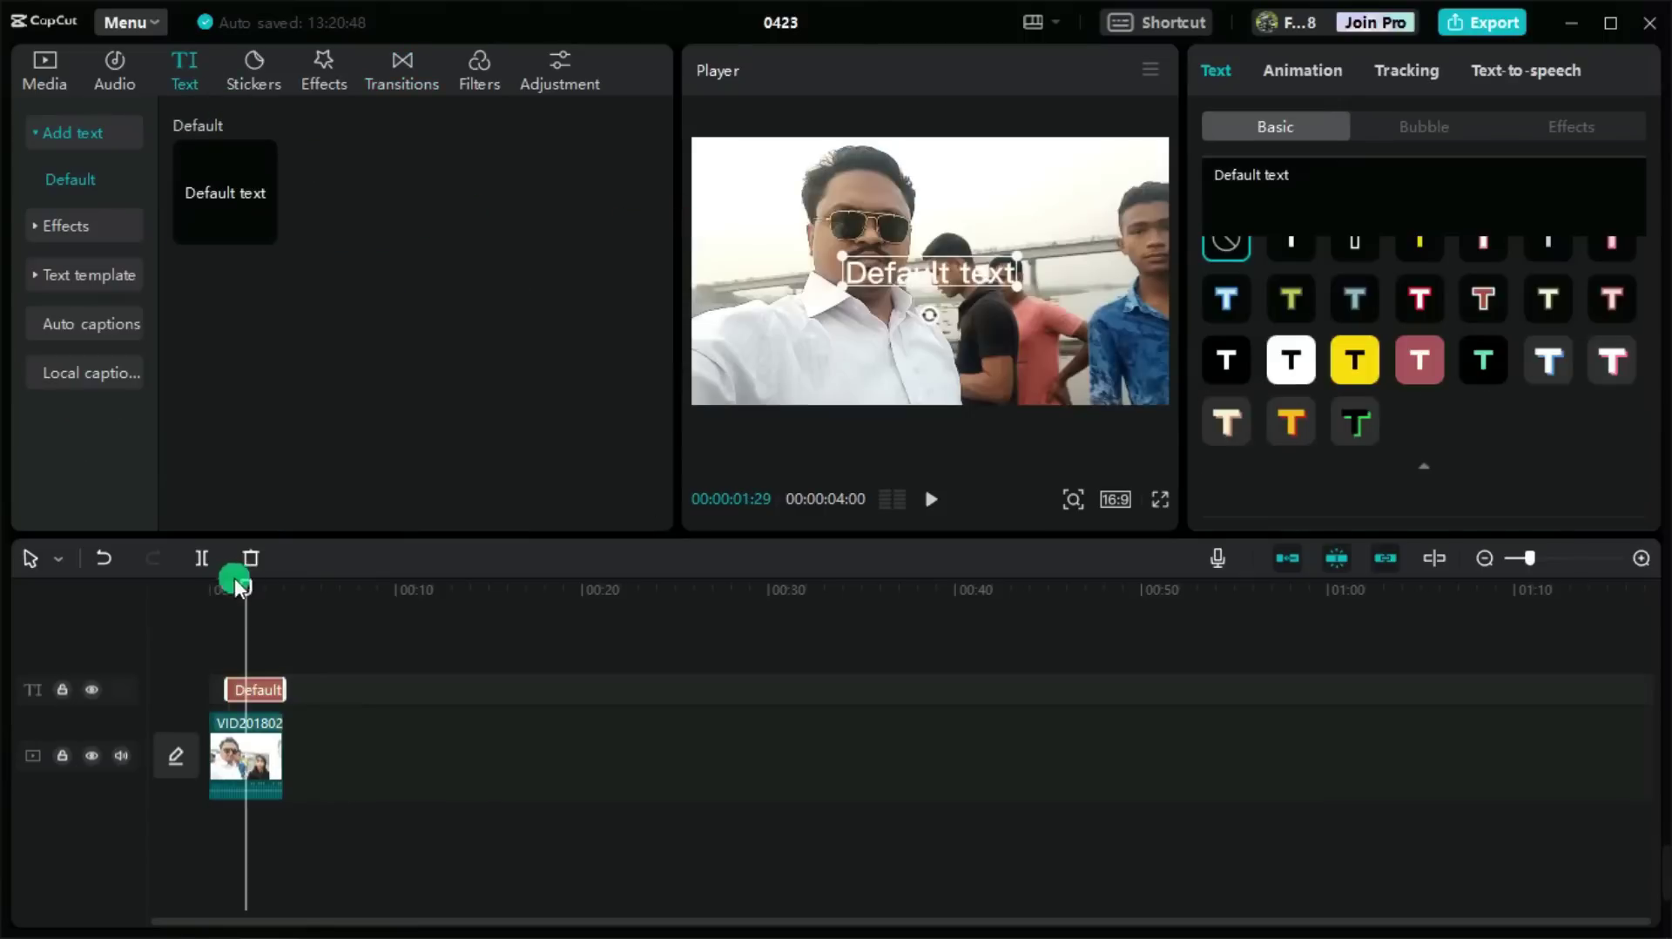
drag(235, 583, 227, 588)
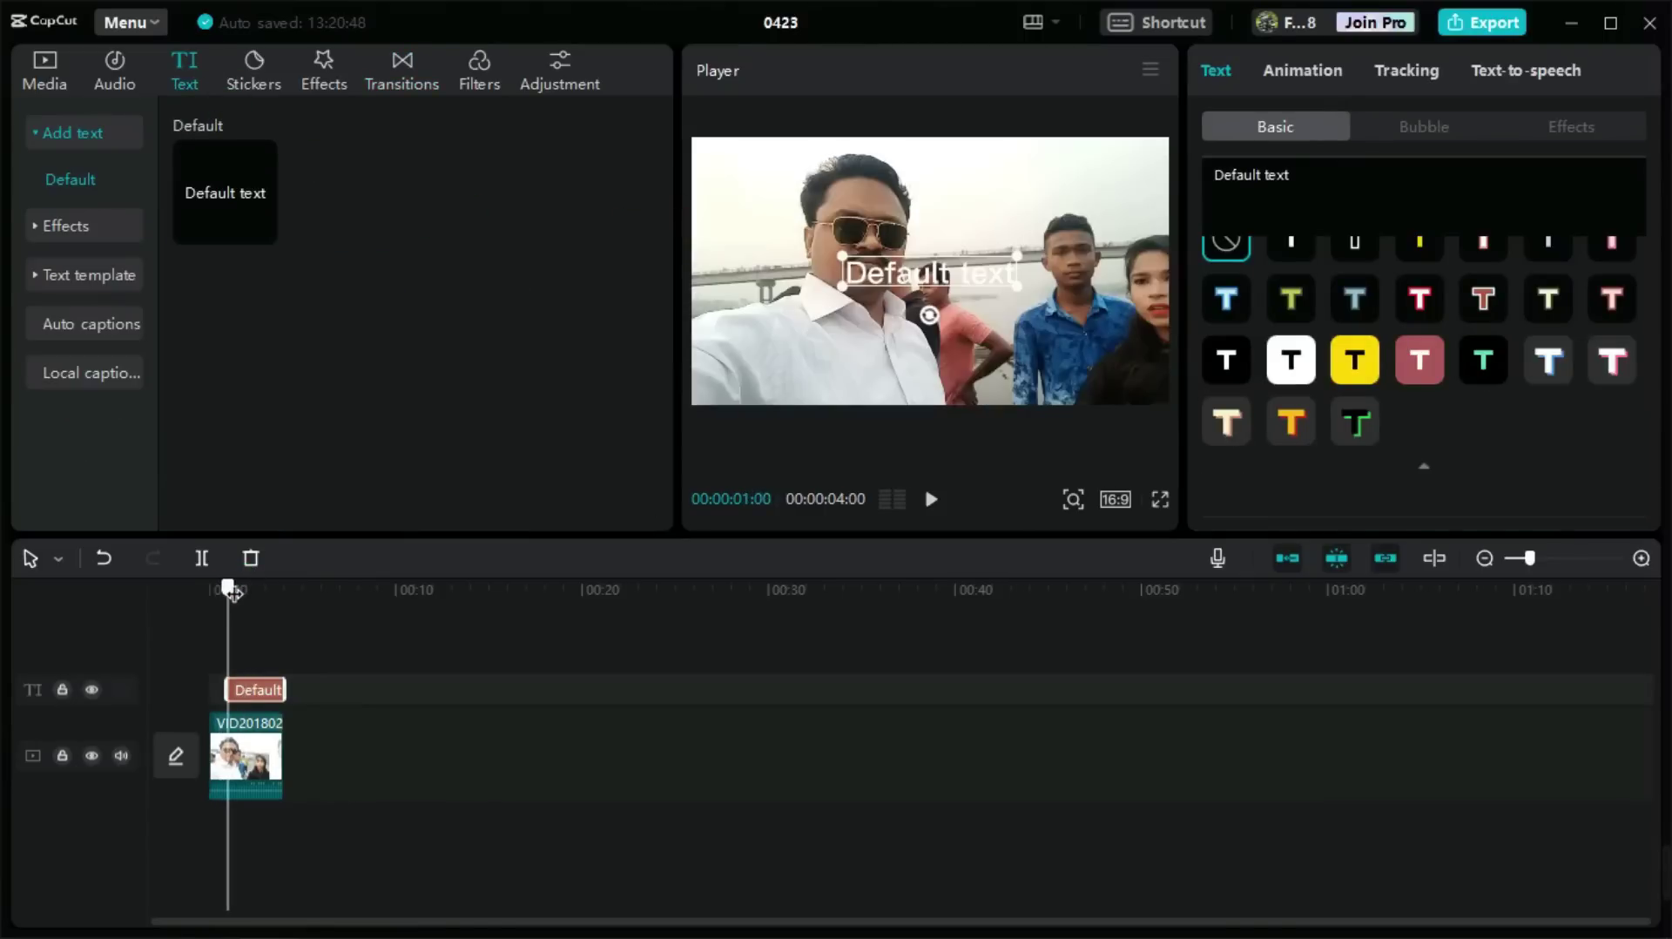
click(253, 692)
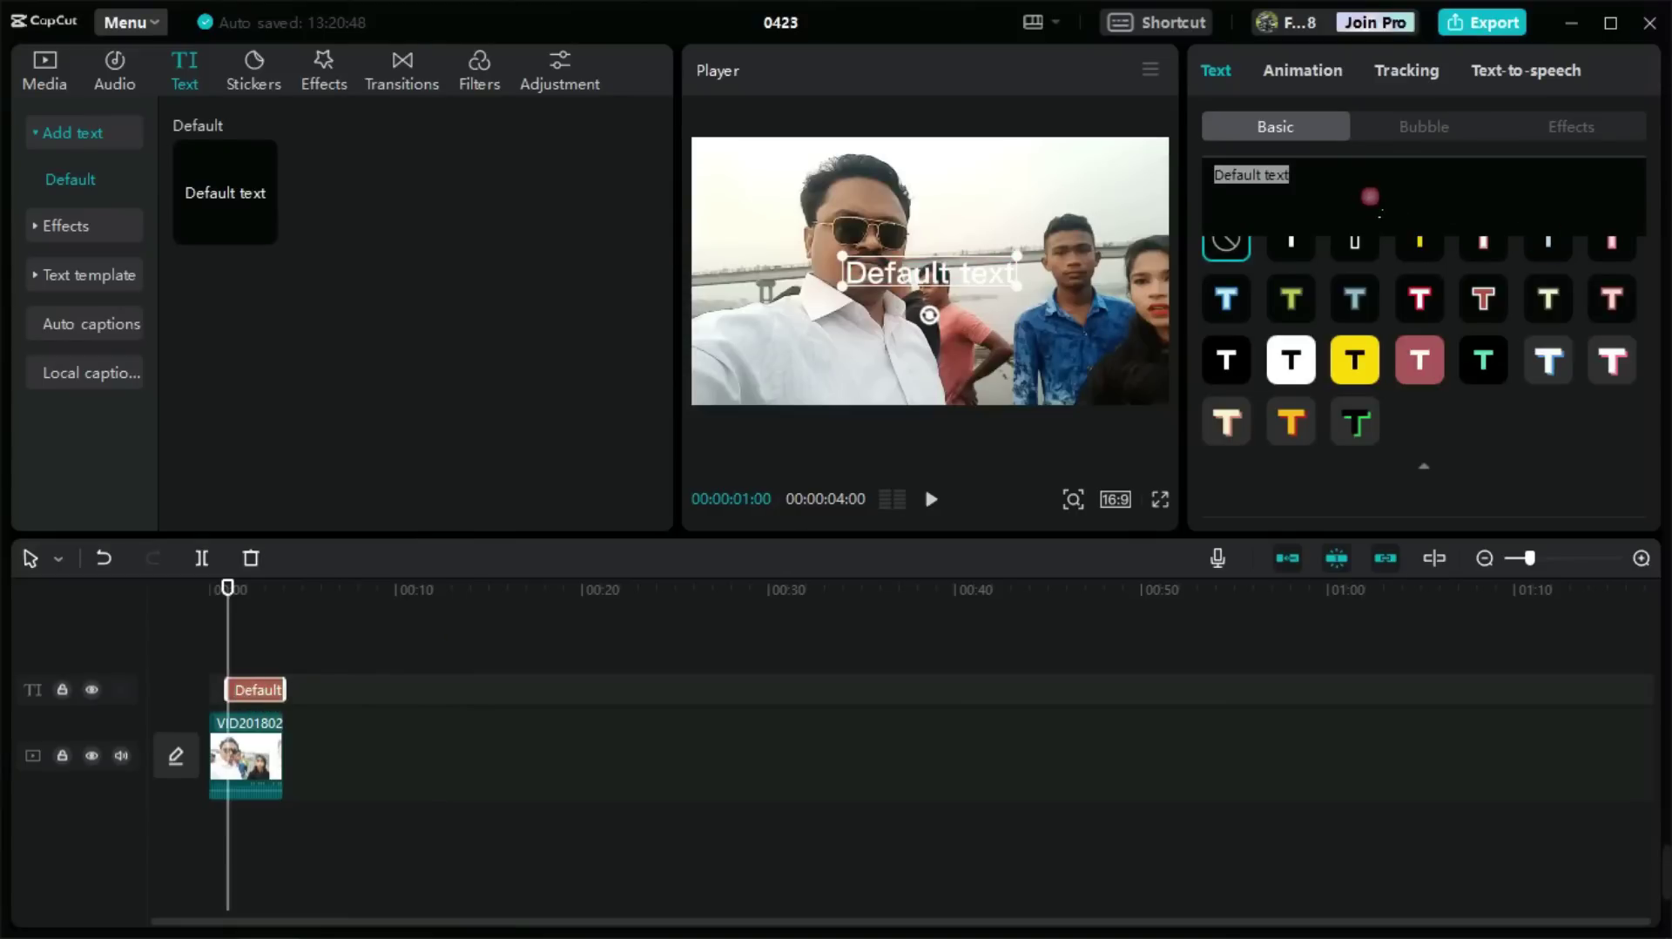
click(1370, 195)
key(BackSpace)
key(BackSpace)
key(BackSpace)
key(BackSpace)
key(BackSpace)
key(BackSpace)
key(BackSpace)
key(BackSpace)
key(BackSpace)
key(BackSpace)
key(BackSpace)
key(BackSpace)
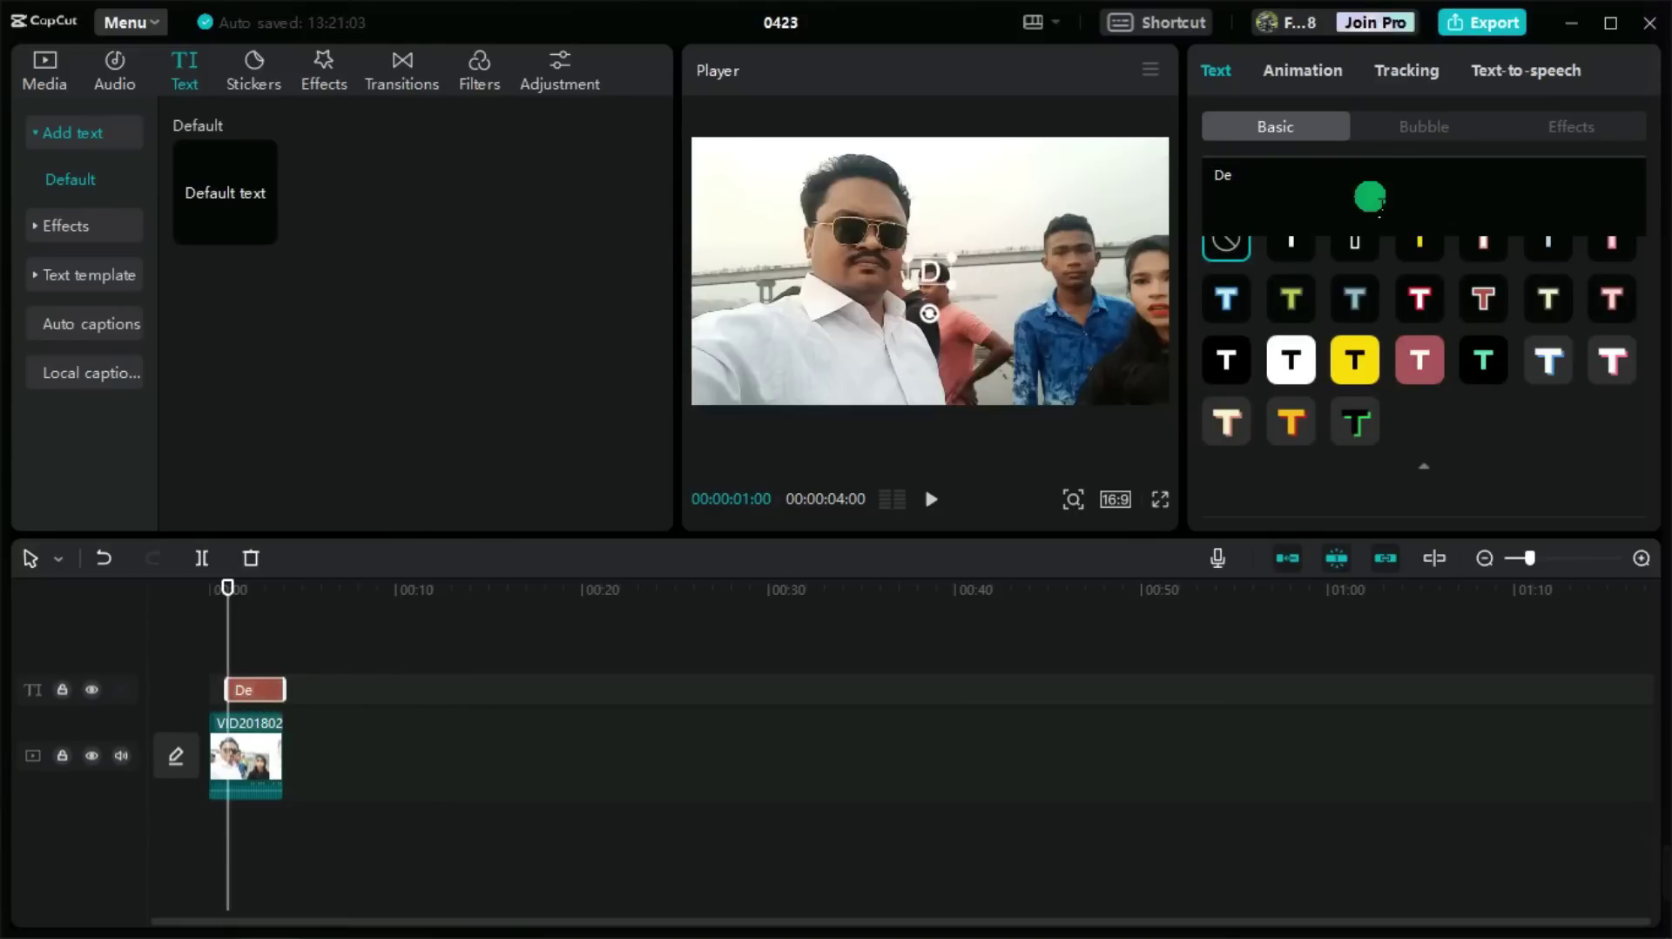
text(Flo)
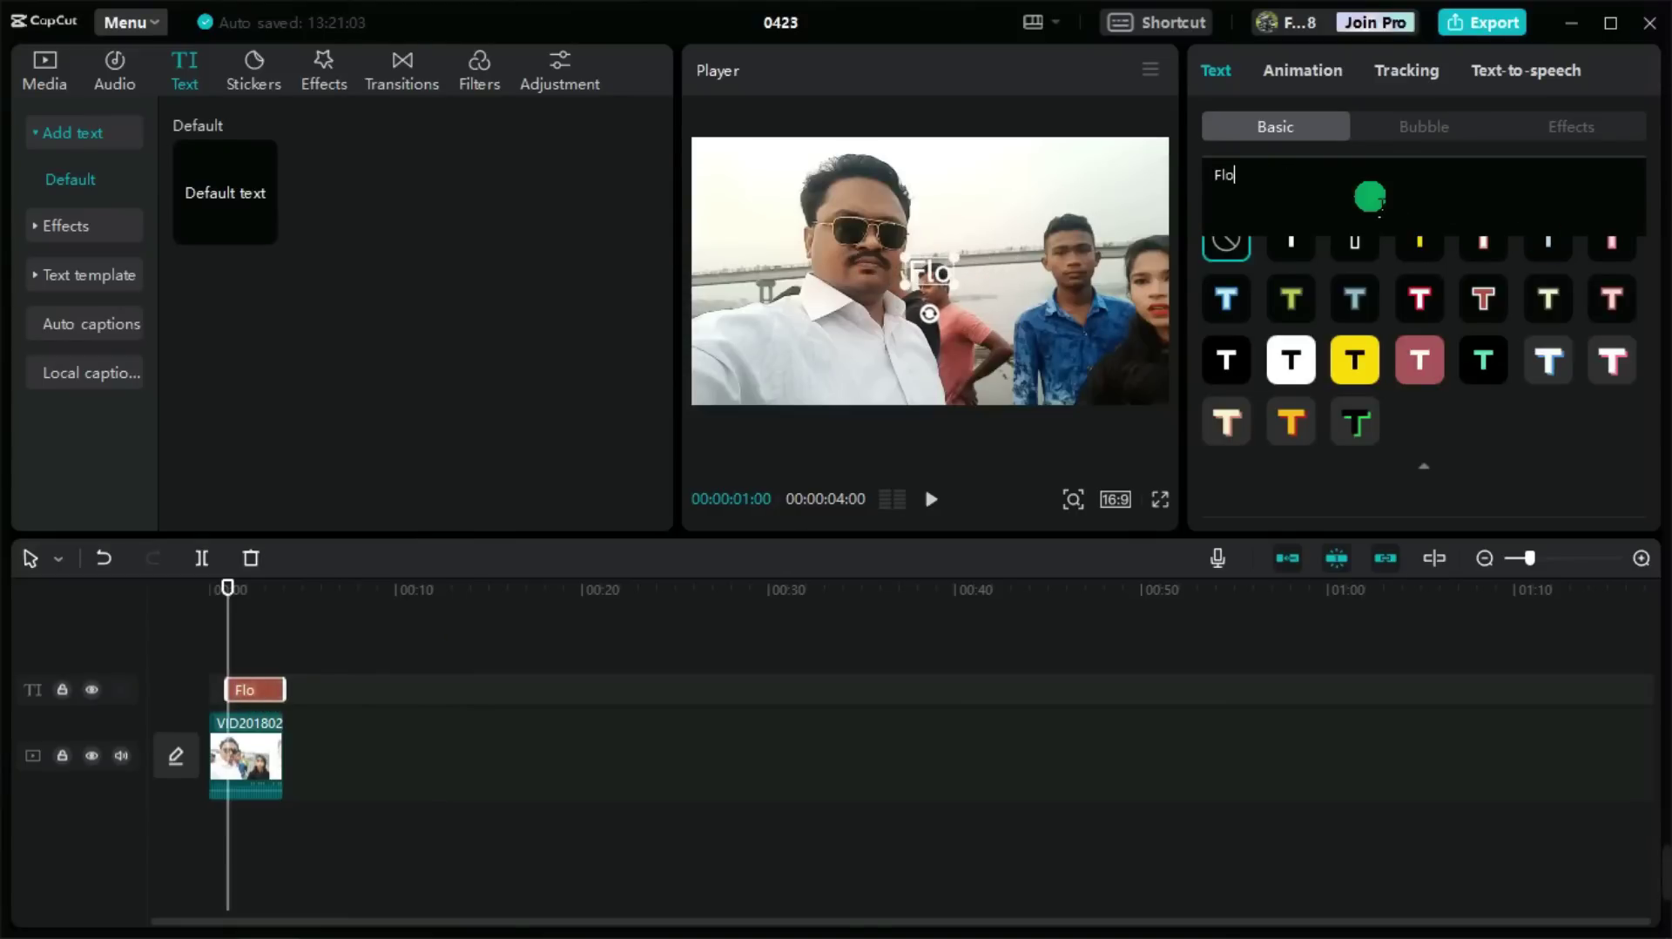
text(w)
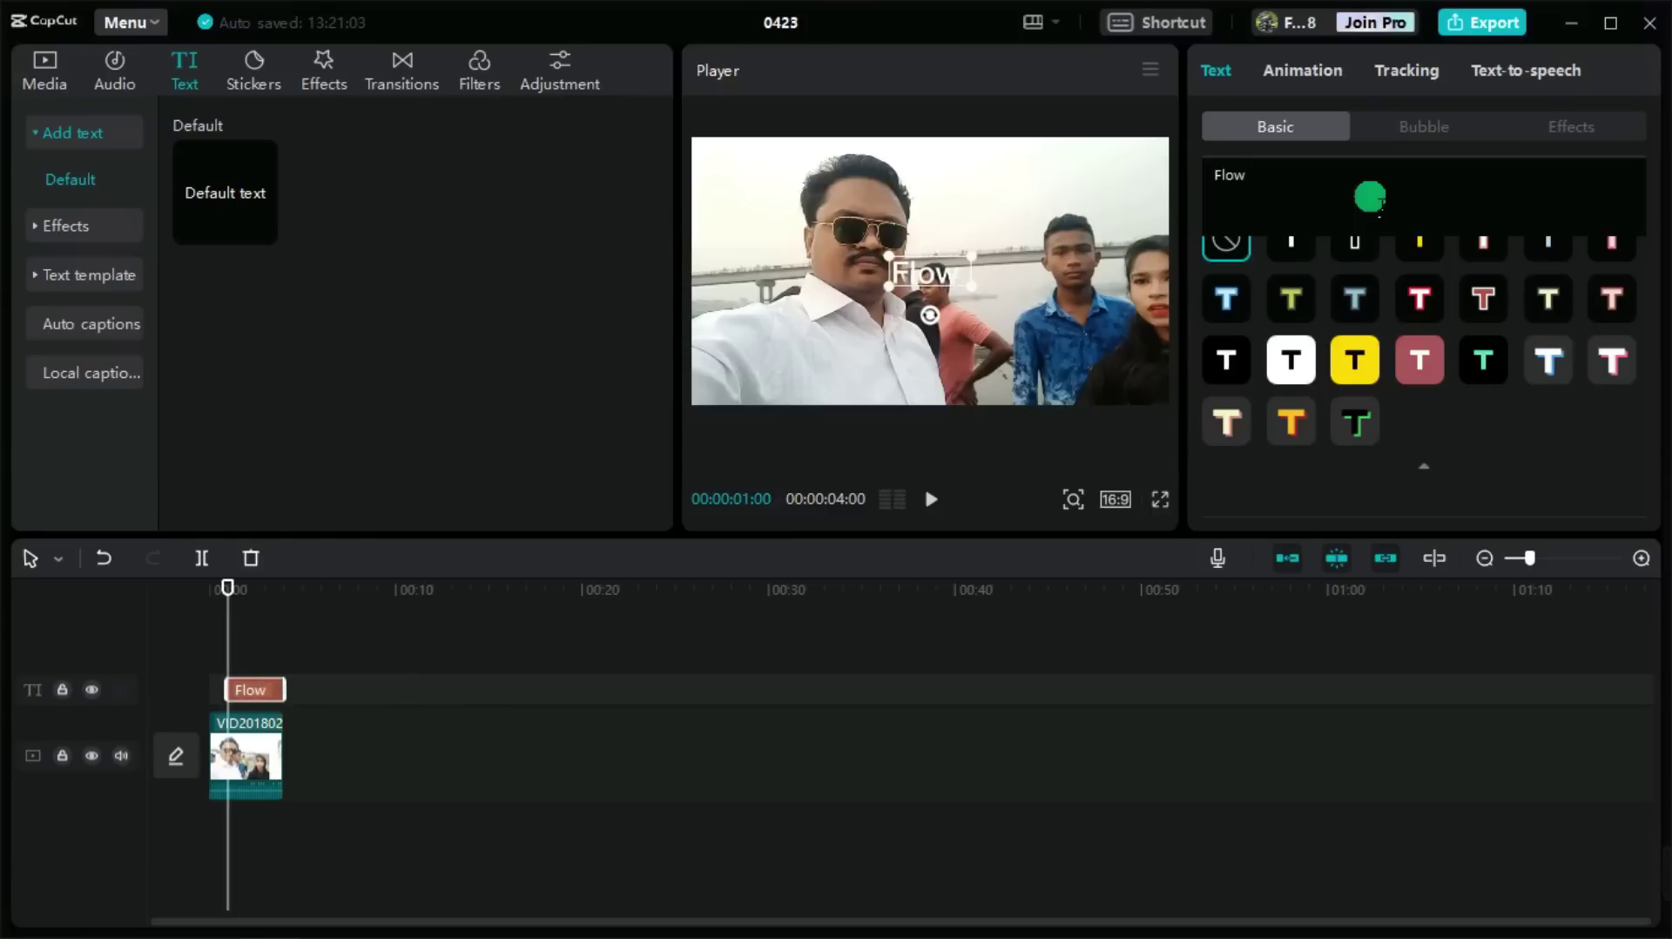
text( t)
key(BackSpace)
text(me)
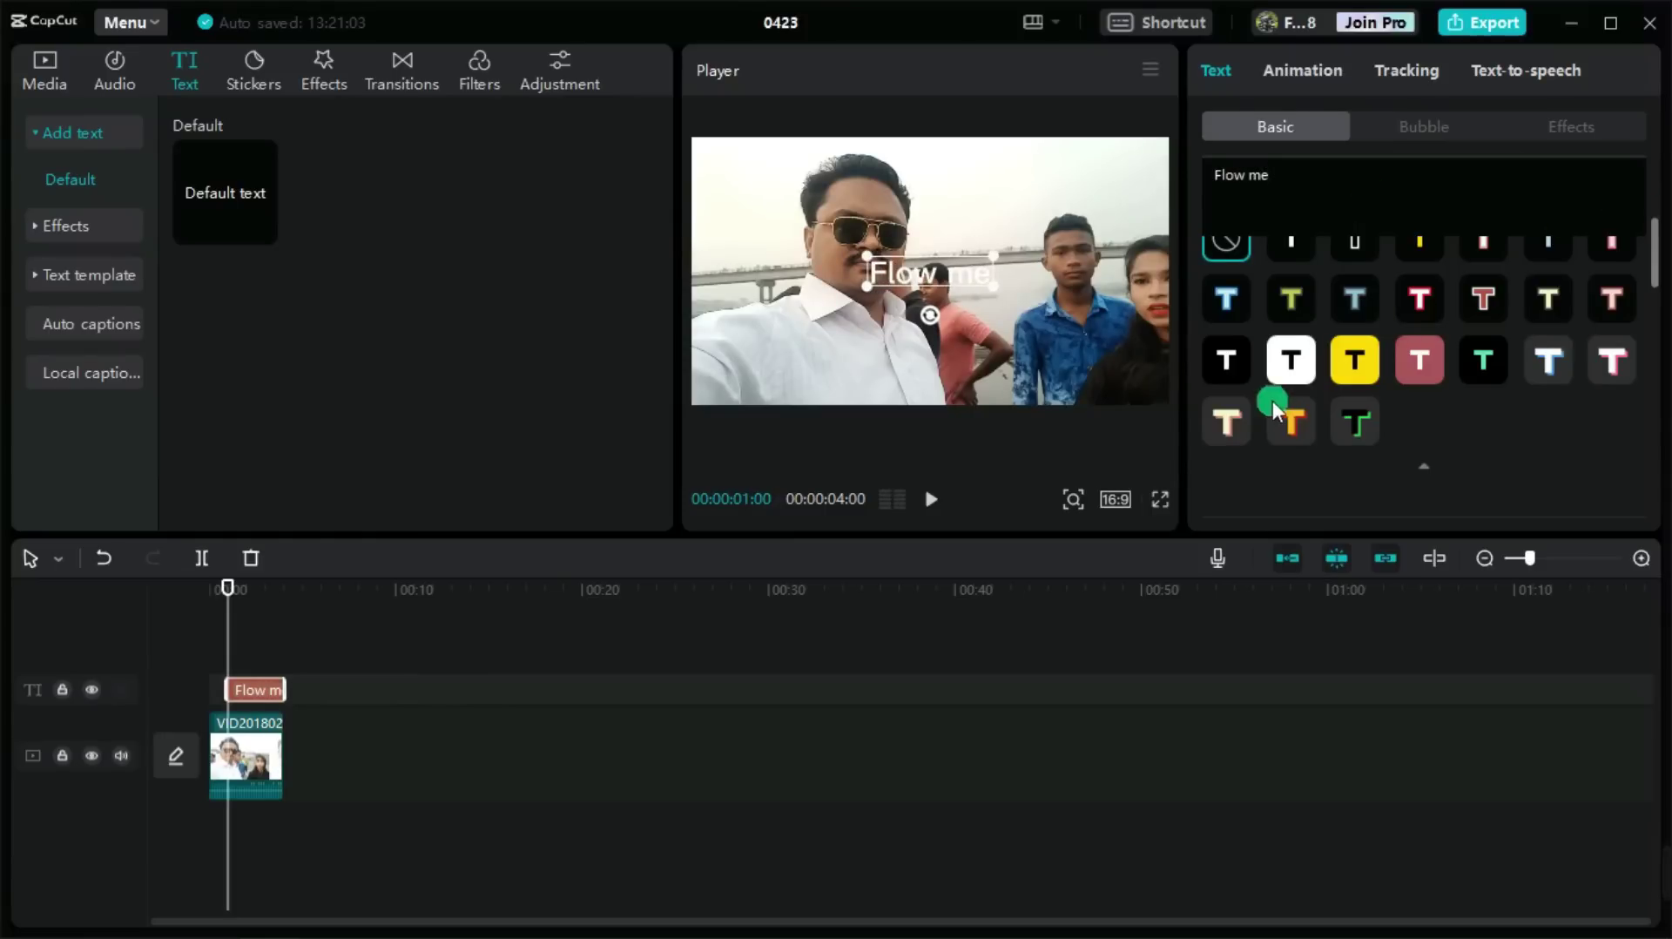
- Apply the green-on-black text preset and move 'Flow me' to the frame's upper right
click(1467, 369)
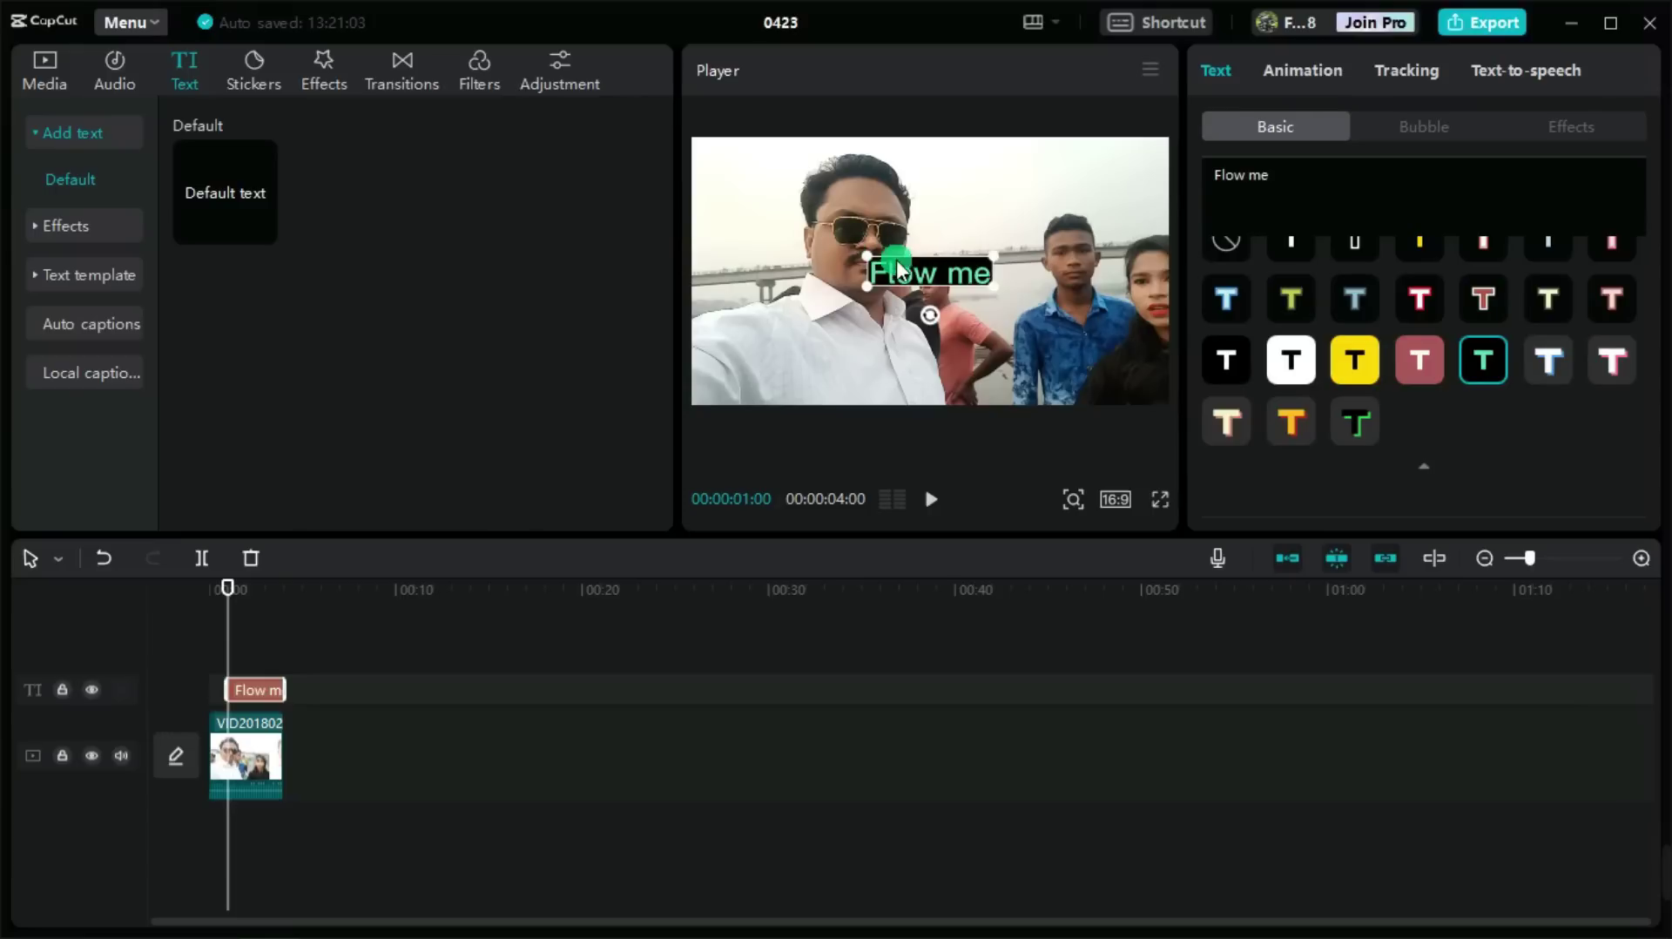
drag(915, 274, 1034, 206)
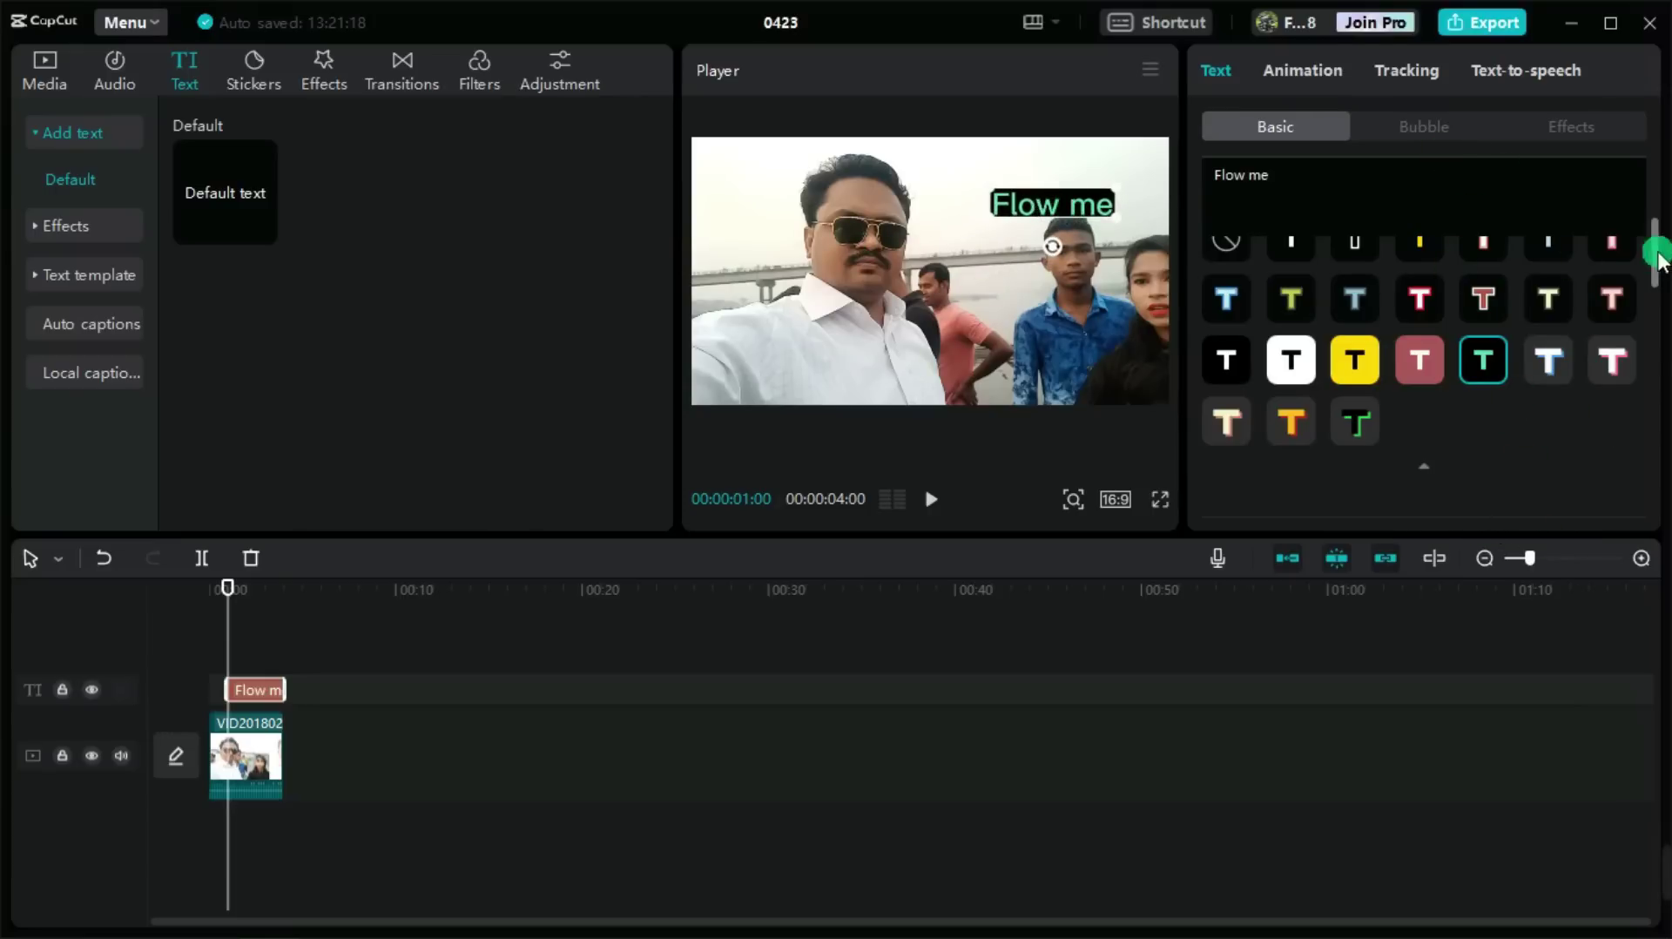
drag(1658, 214, 1659, 165)
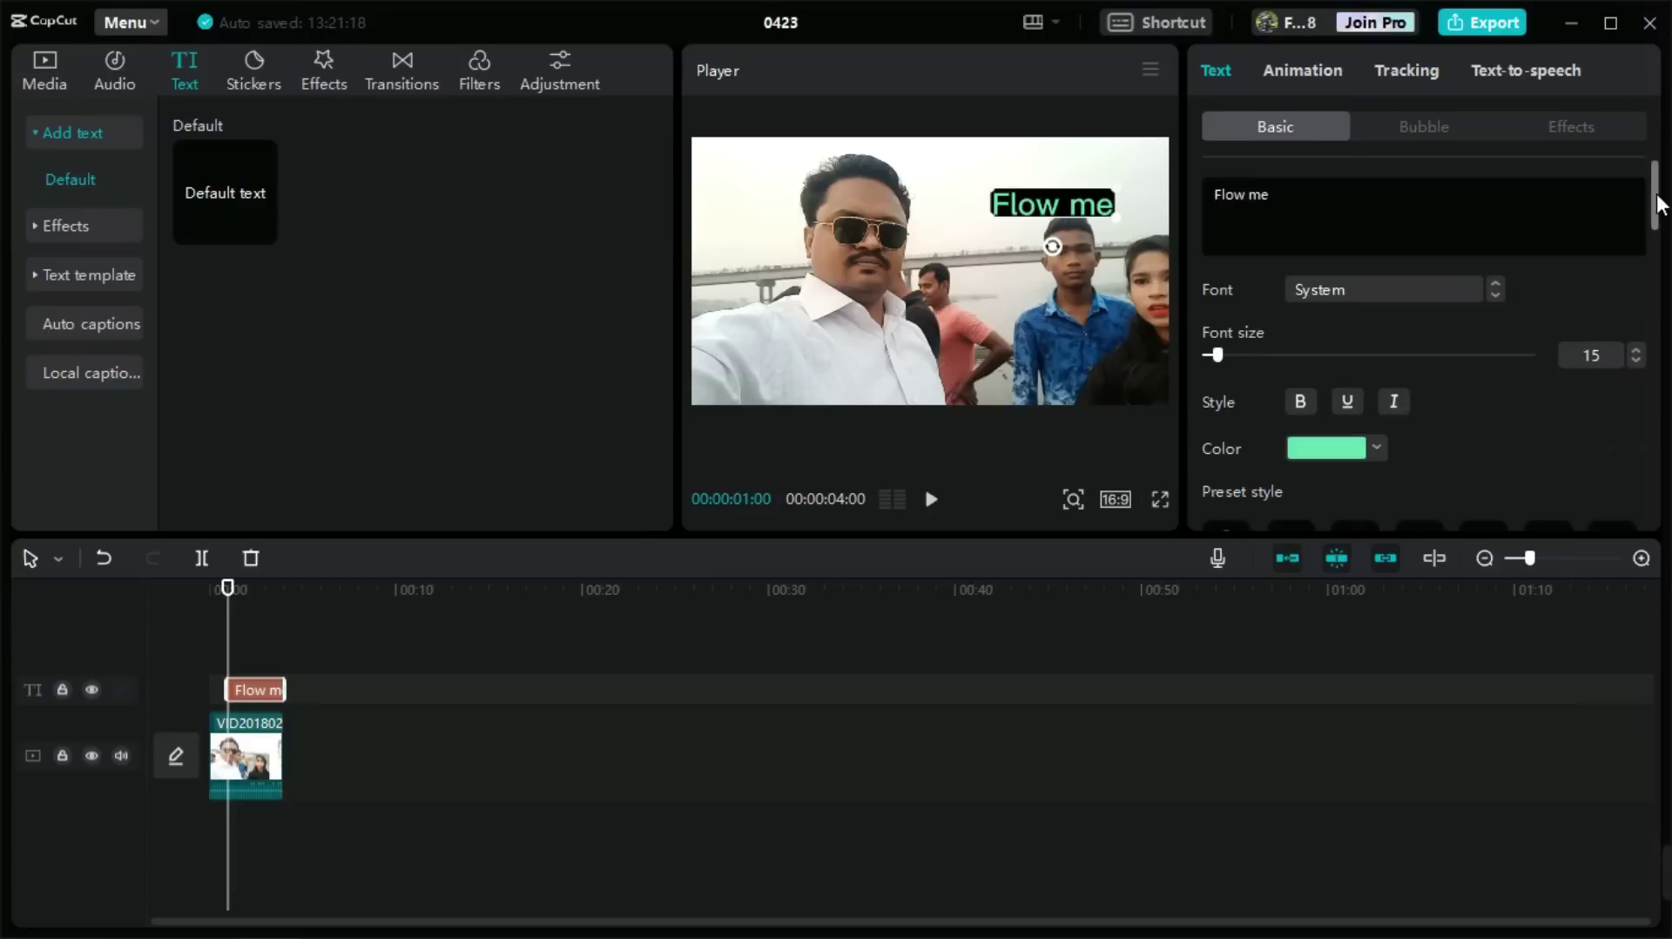
drag(1657, 205, 1618, 247)
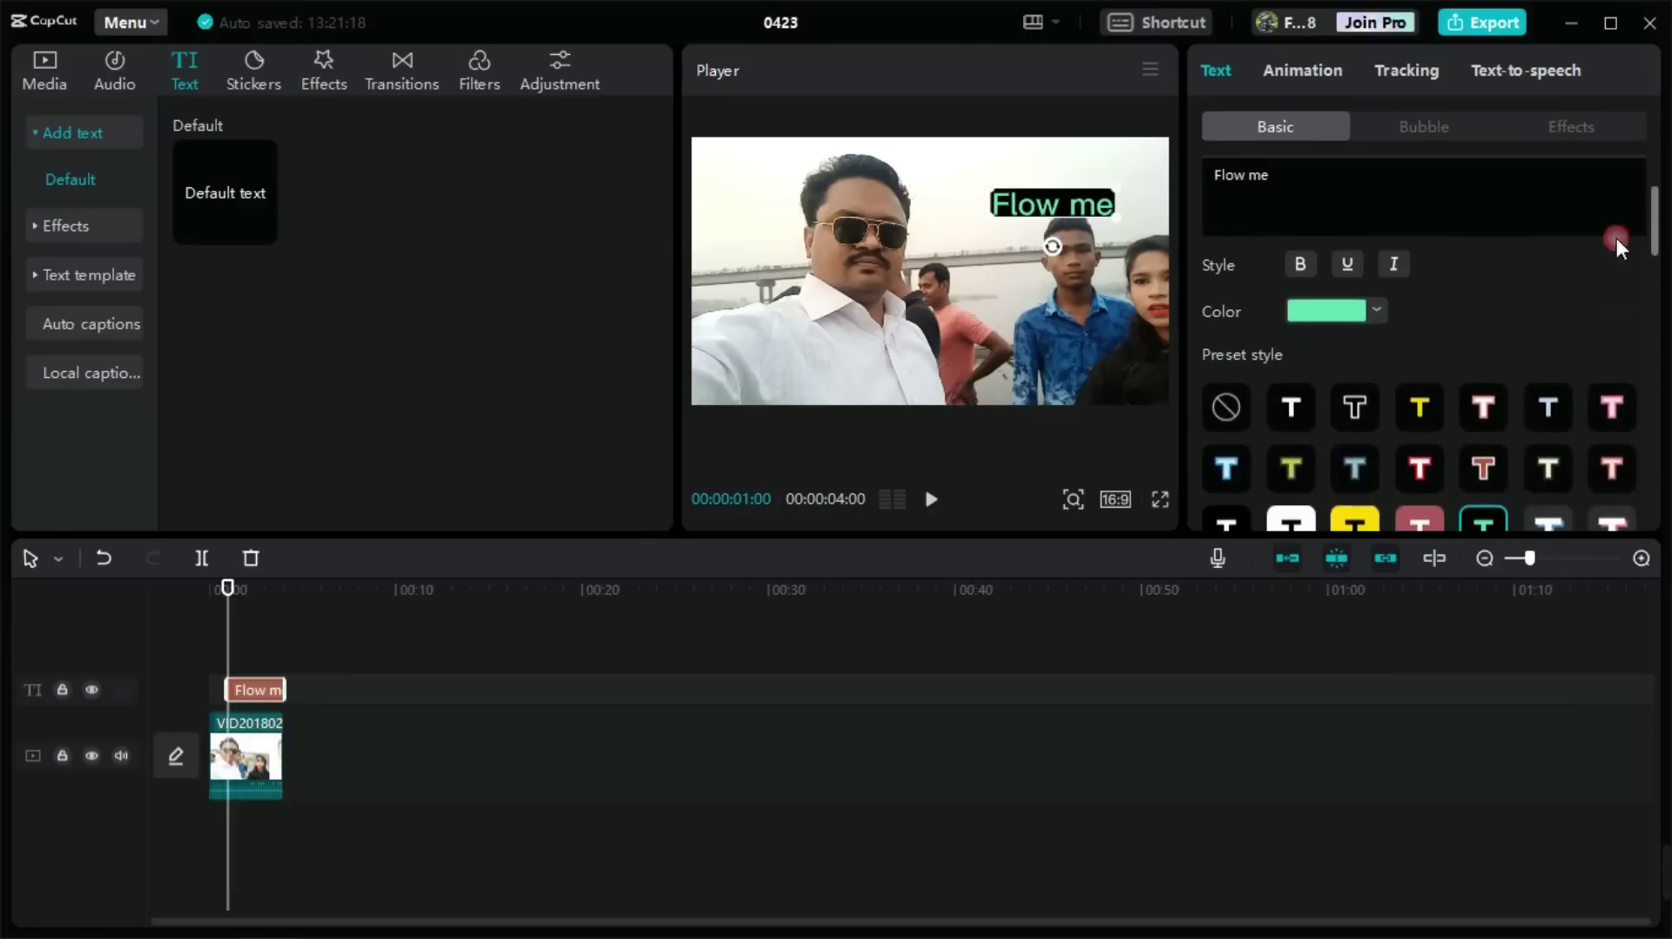
- Change the 'Flow me' text colour to red
click(1304, 317)
click(1242, 362)
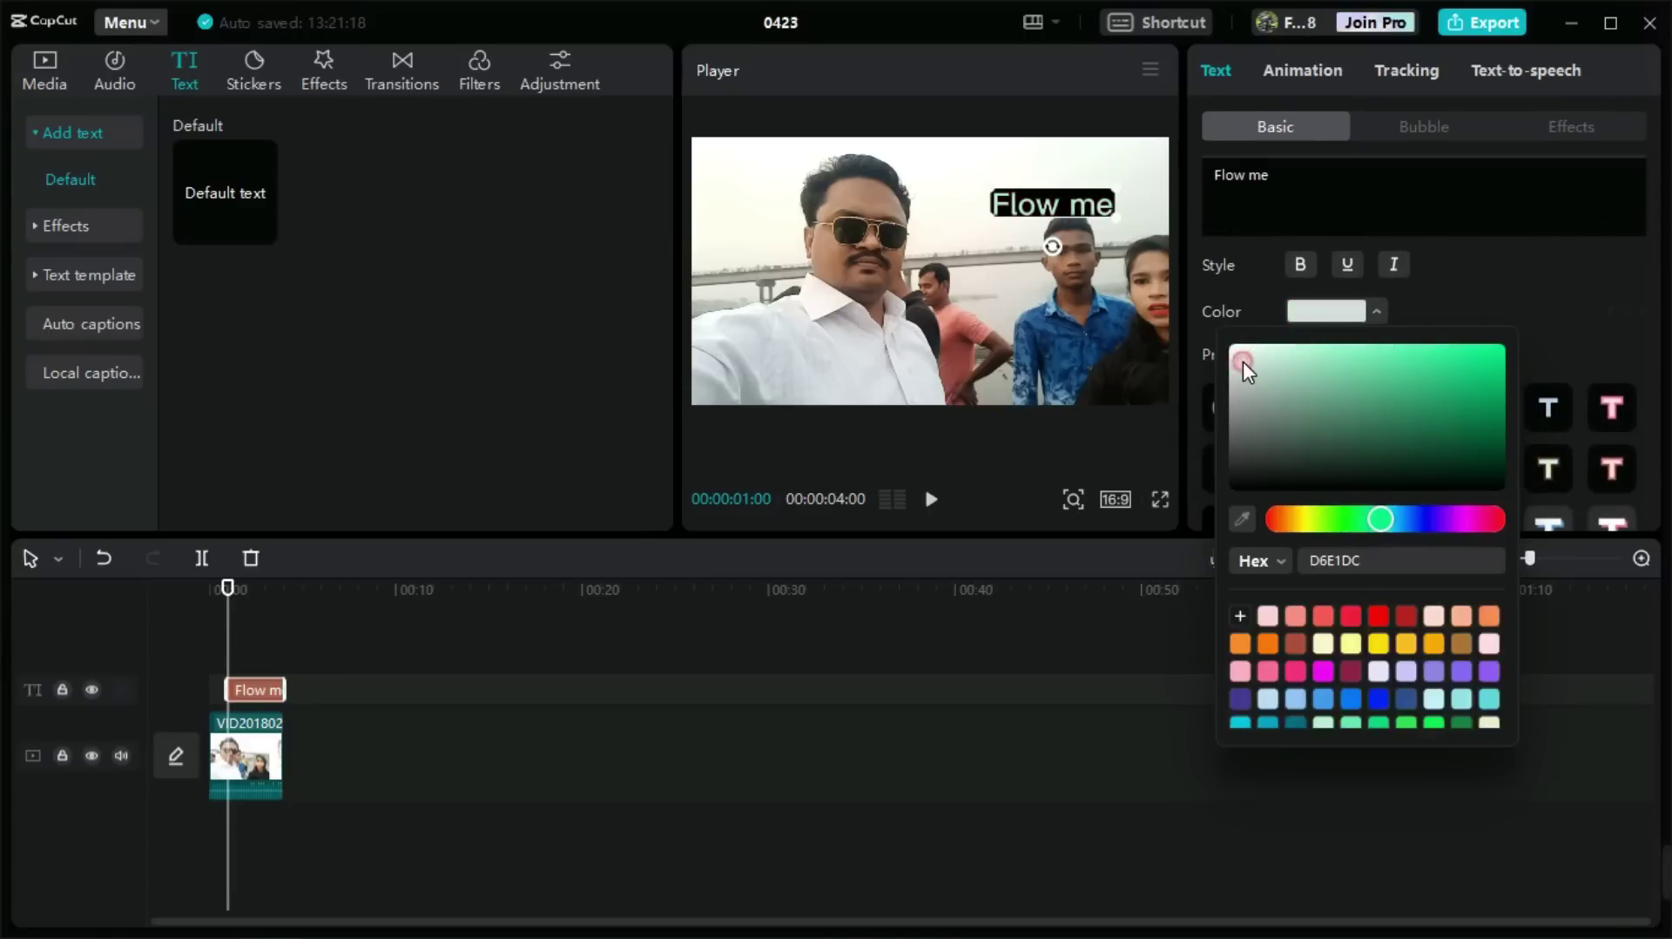
click(1318, 608)
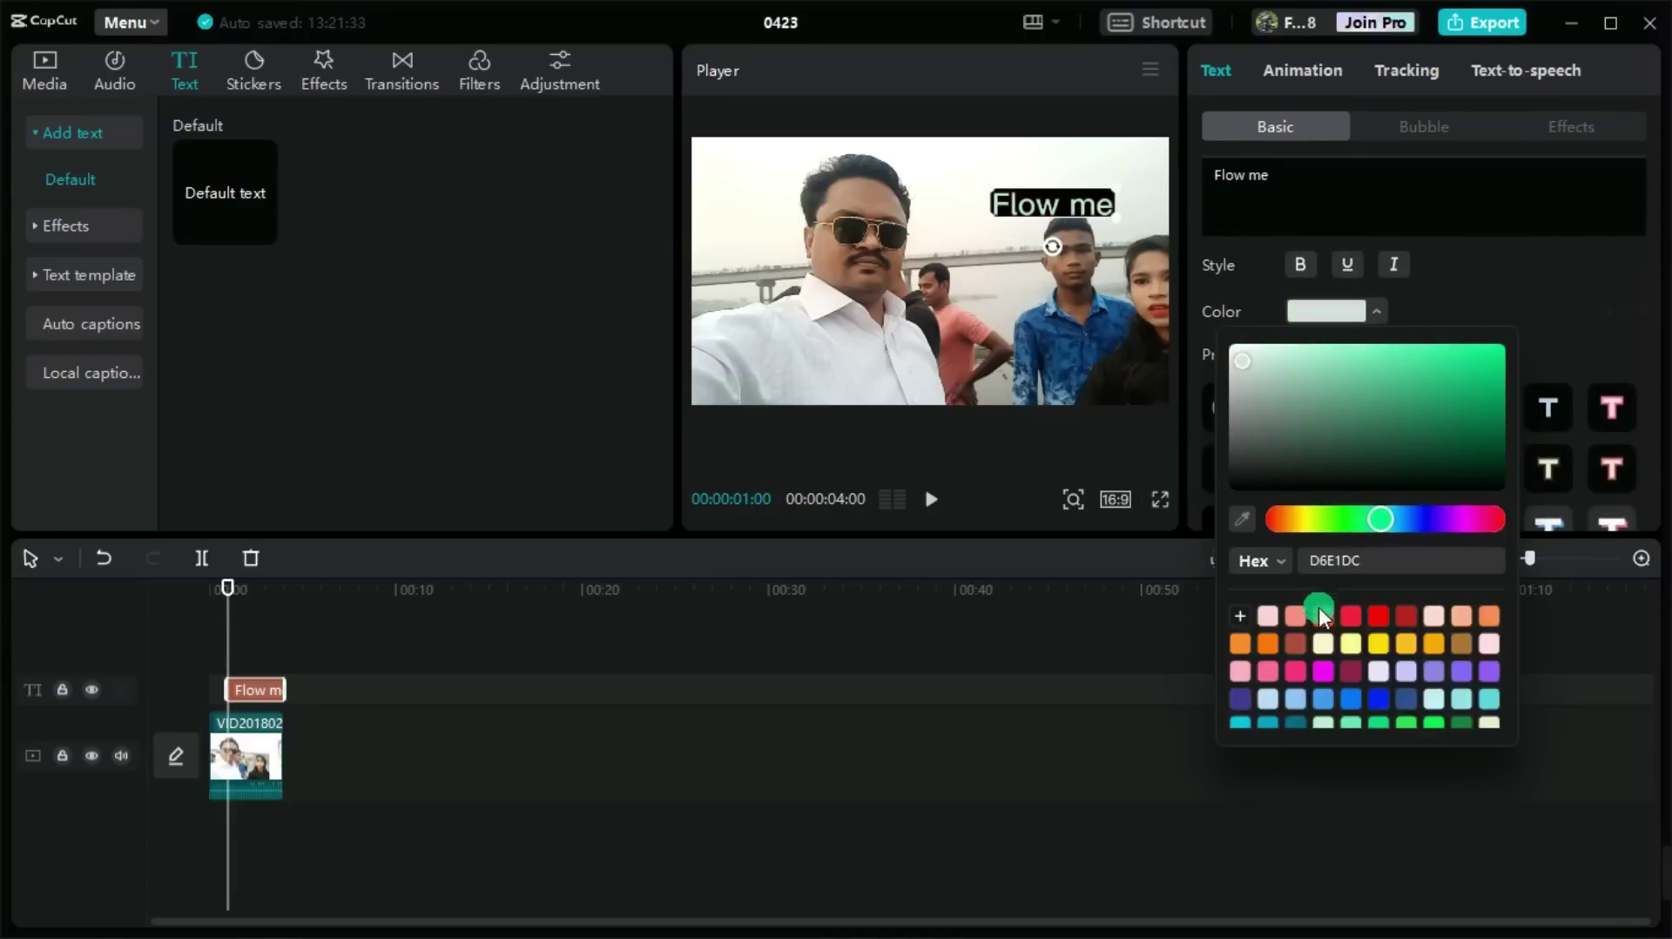
click(1378, 614)
click(1561, 277)
click(1660, 235)
drag(1662, 239, 1668, 199)
click(1426, 136)
- Give the 'Flow me' text a Loop animation preset
click(1299, 58)
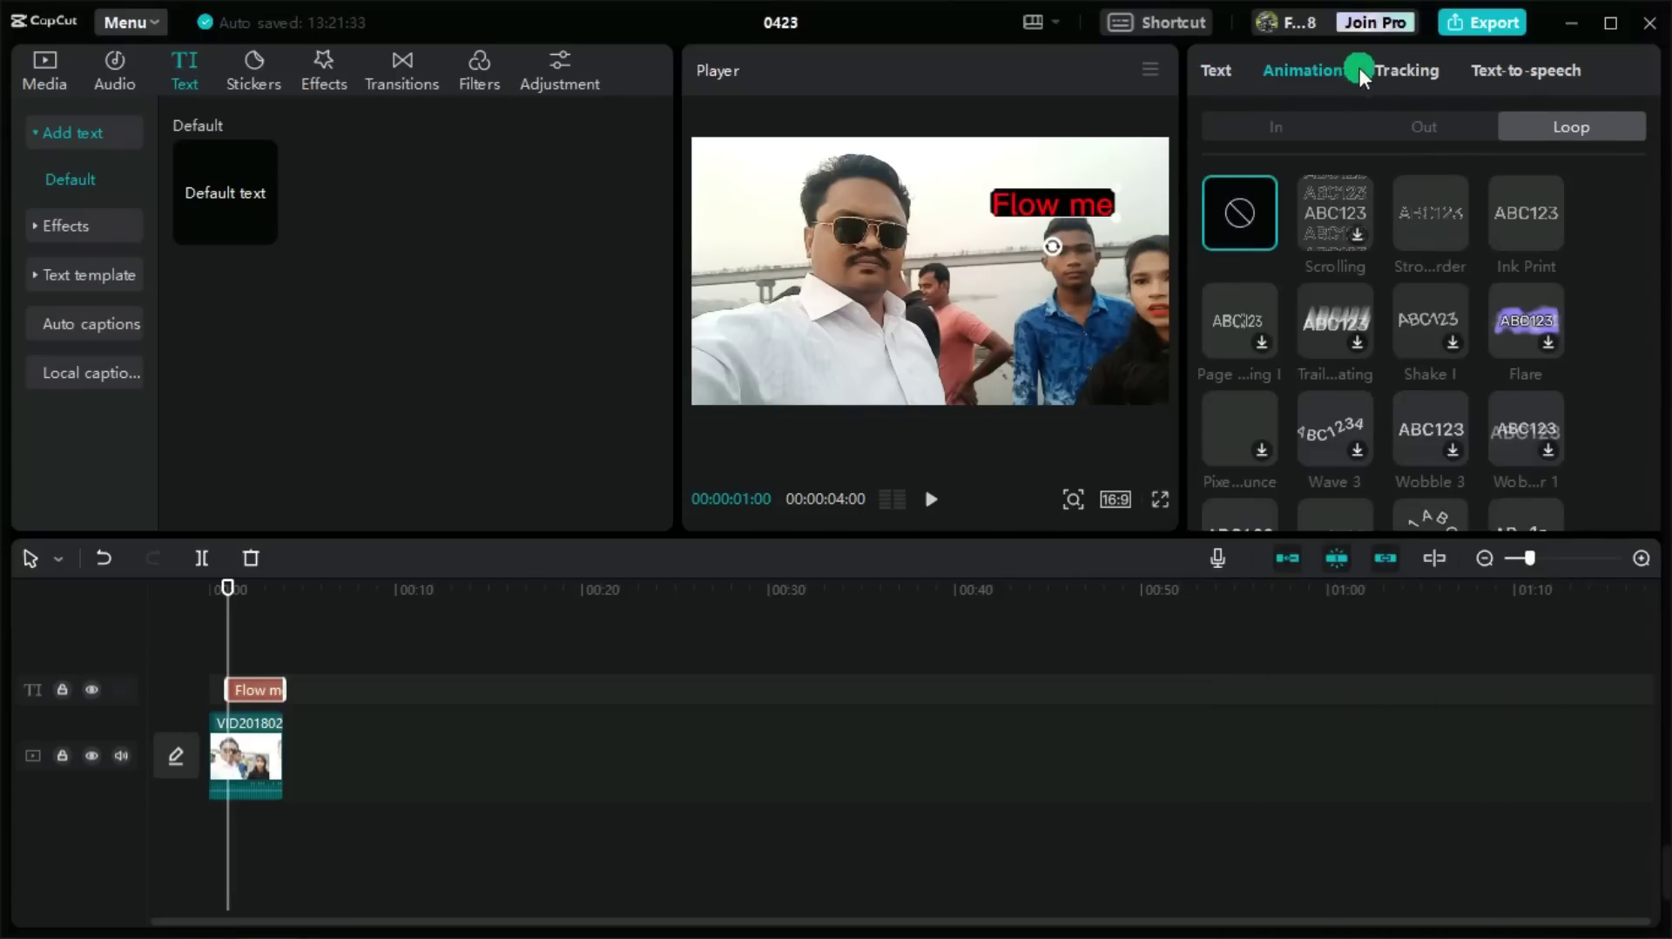
click(1406, 72)
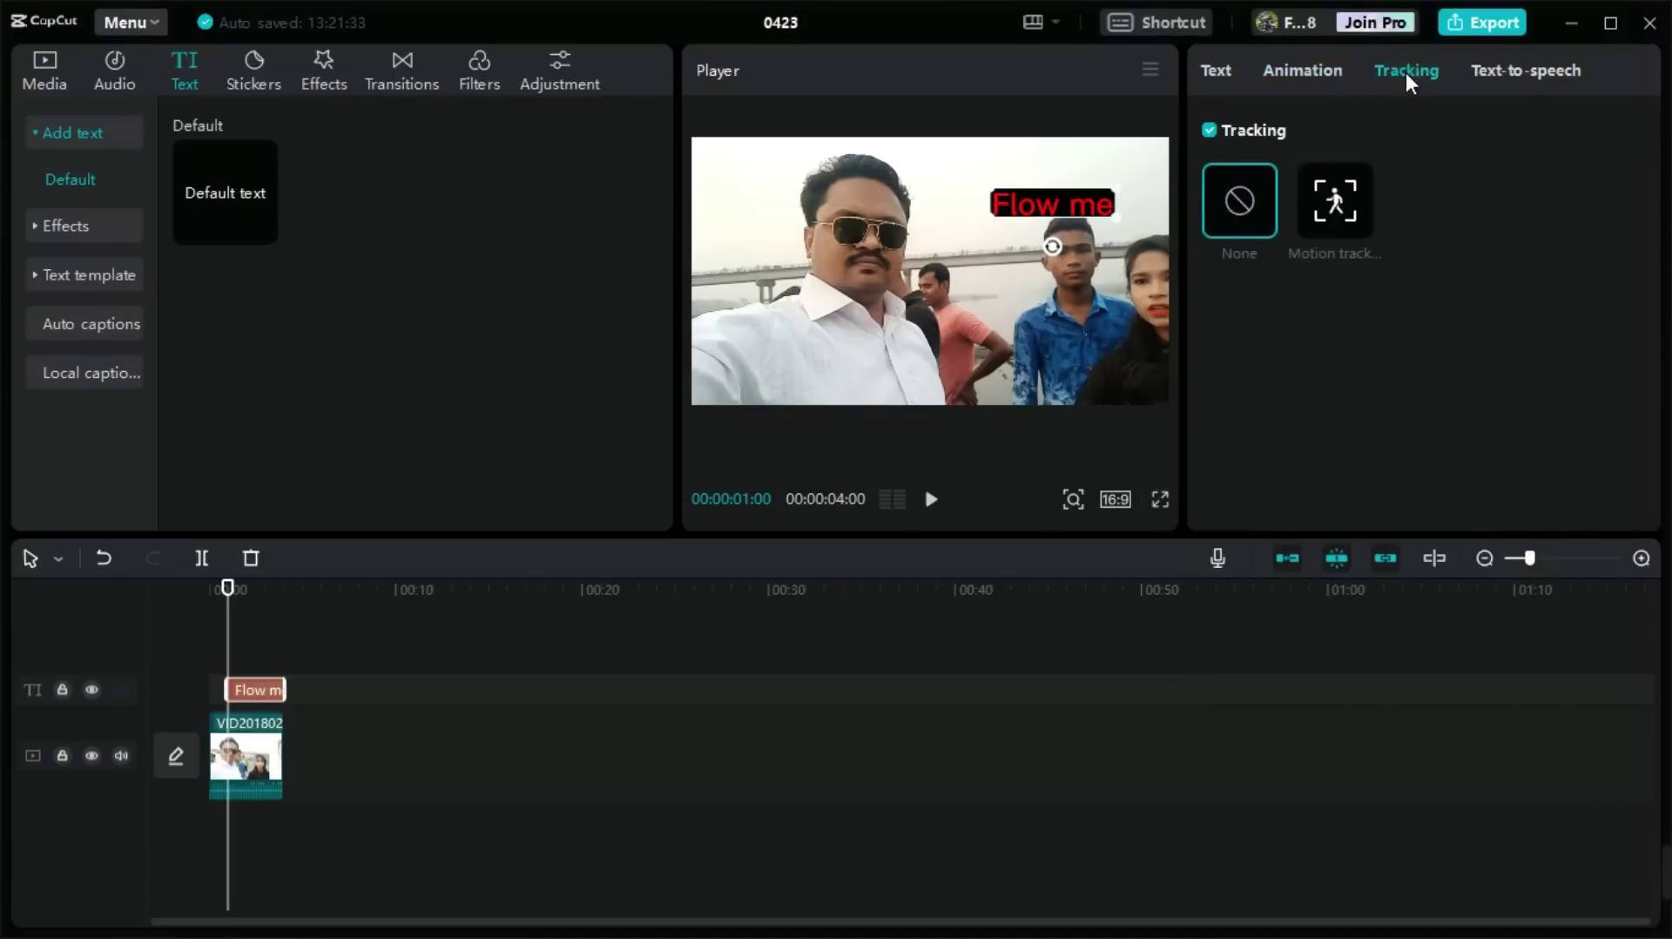
click(1301, 75)
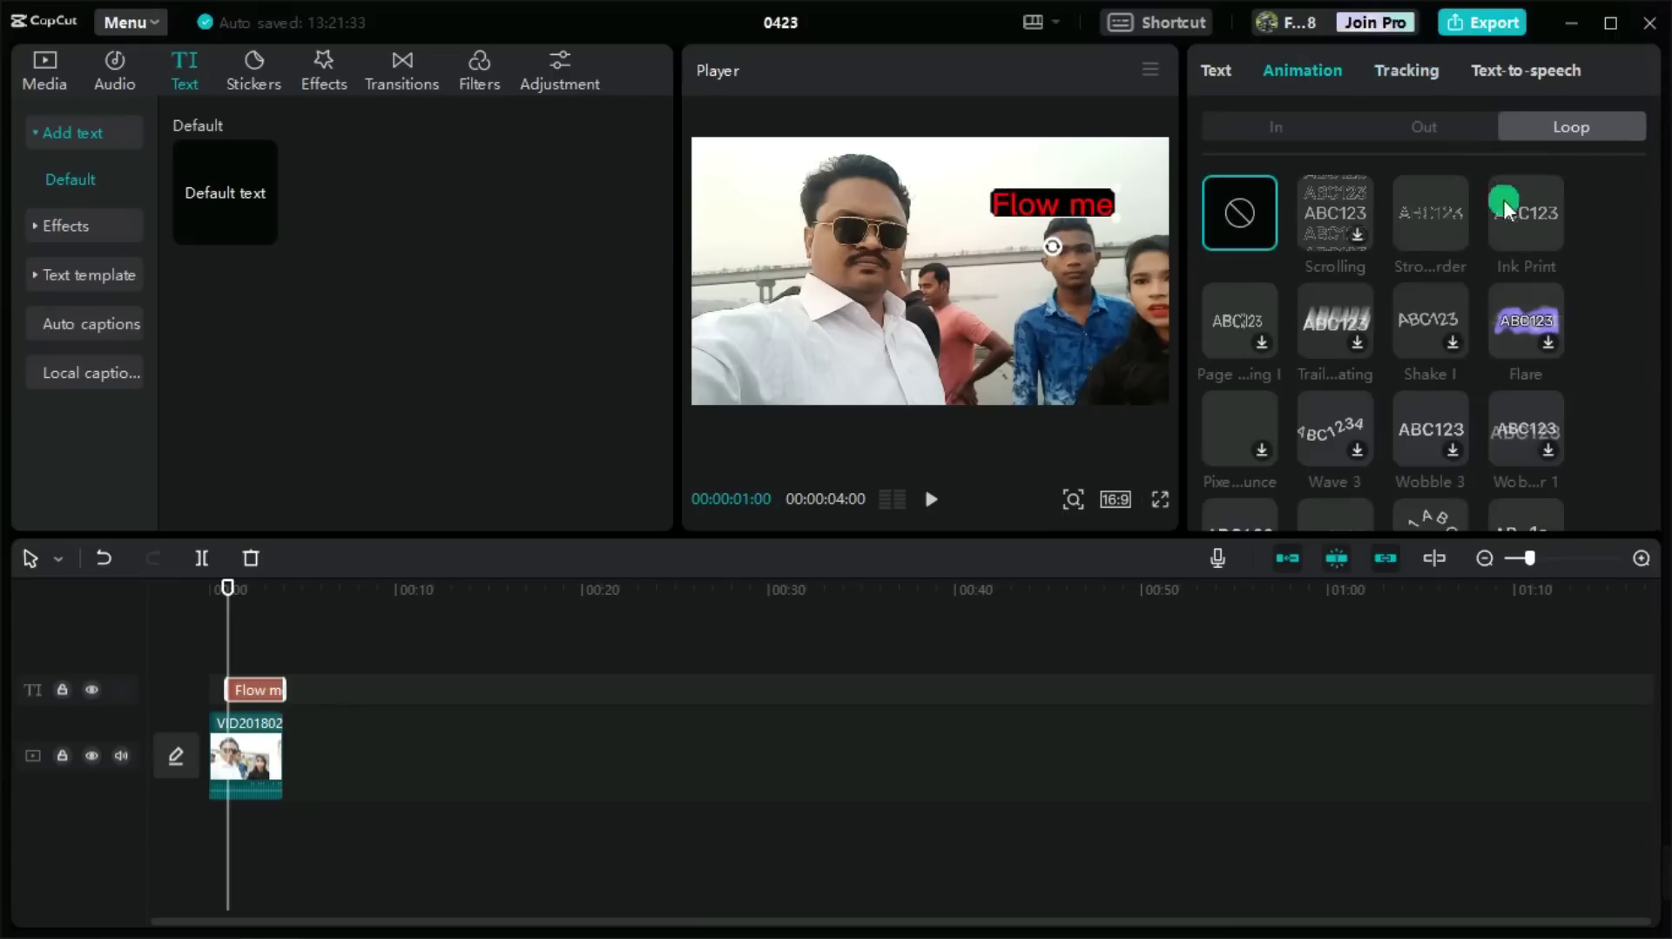
click(1433, 229)
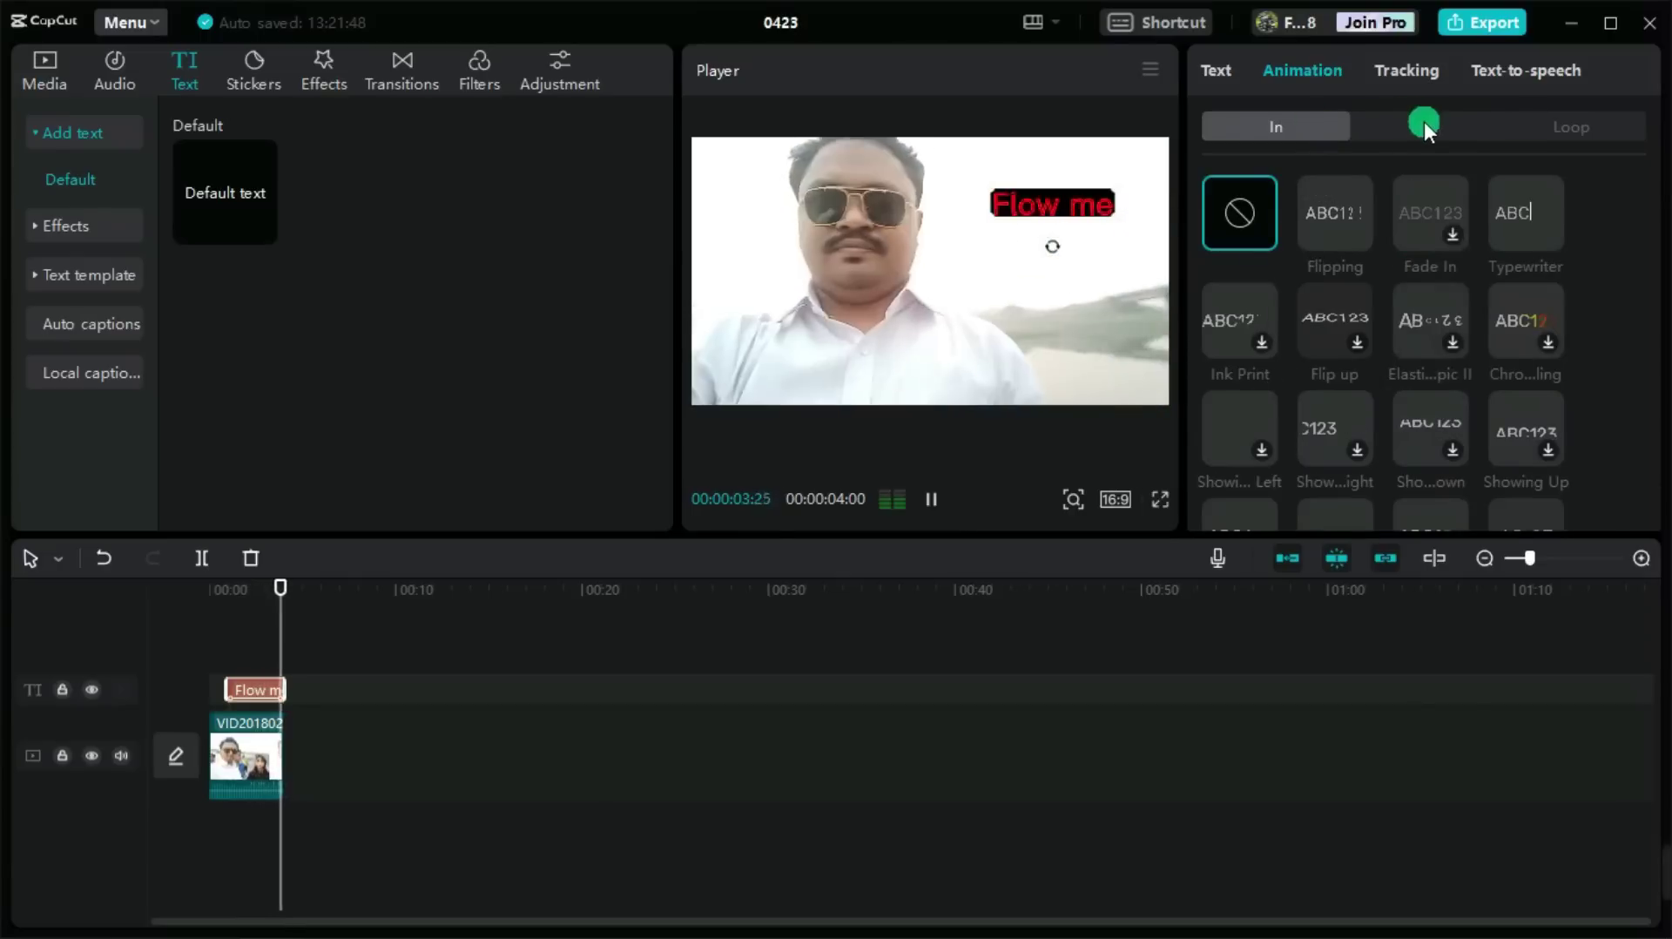
click(1482, 134)
- Turn on motion tracking and fit the tracking box over the man's face
click(1409, 71)
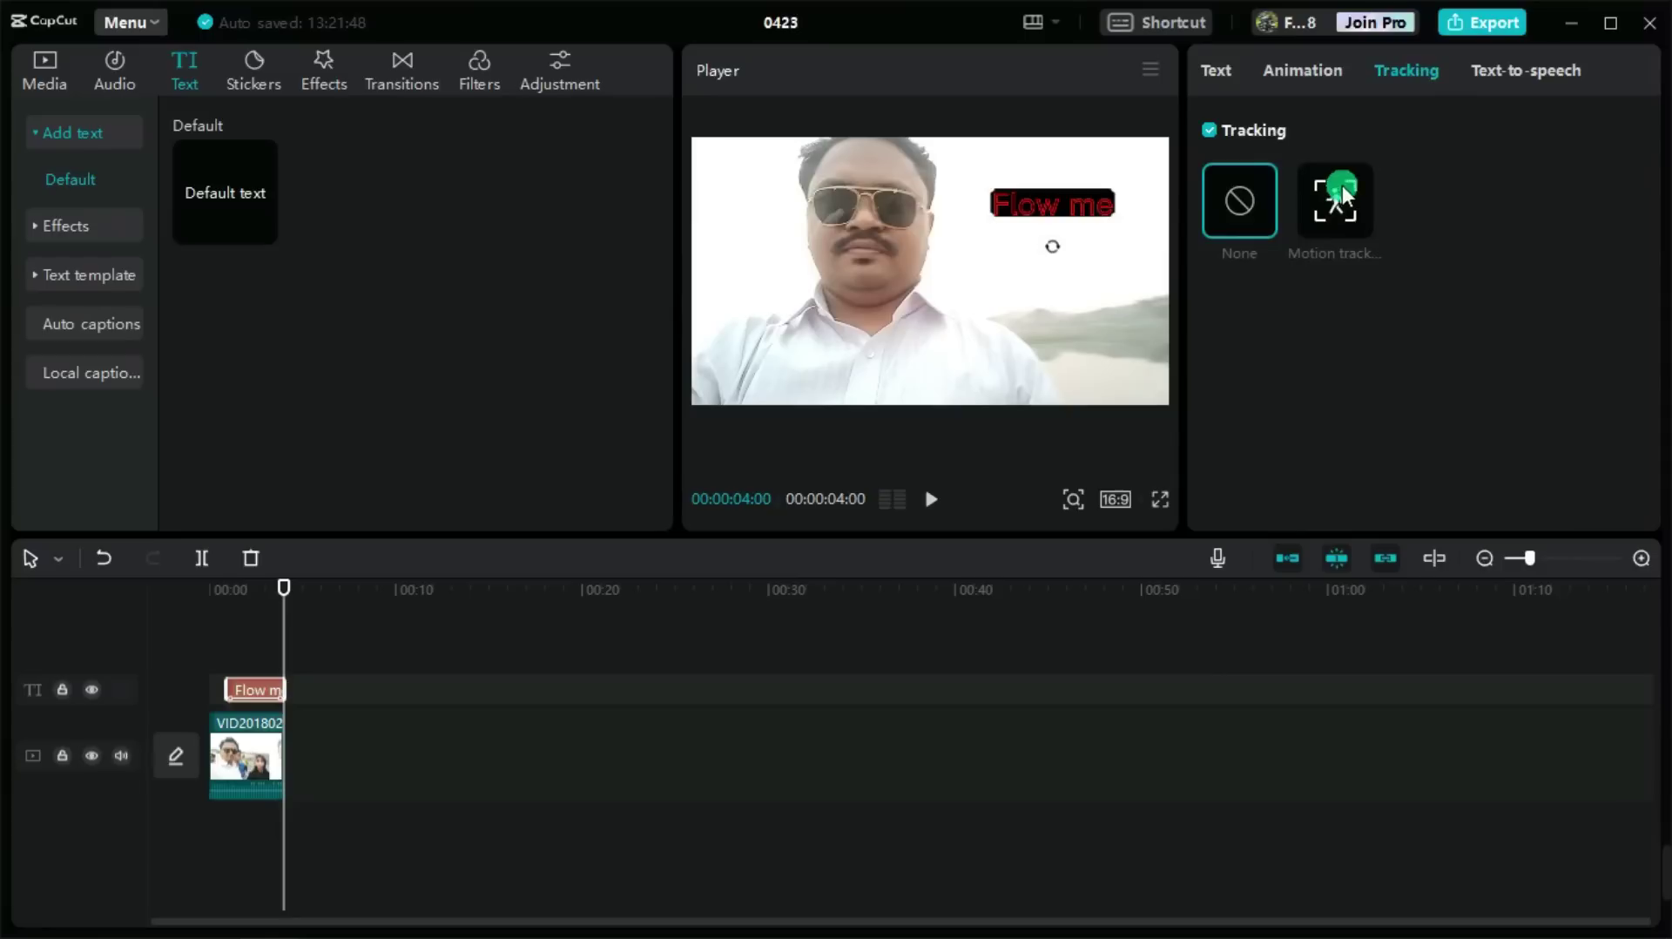
click(1341, 184)
drag(930, 271, 887, 228)
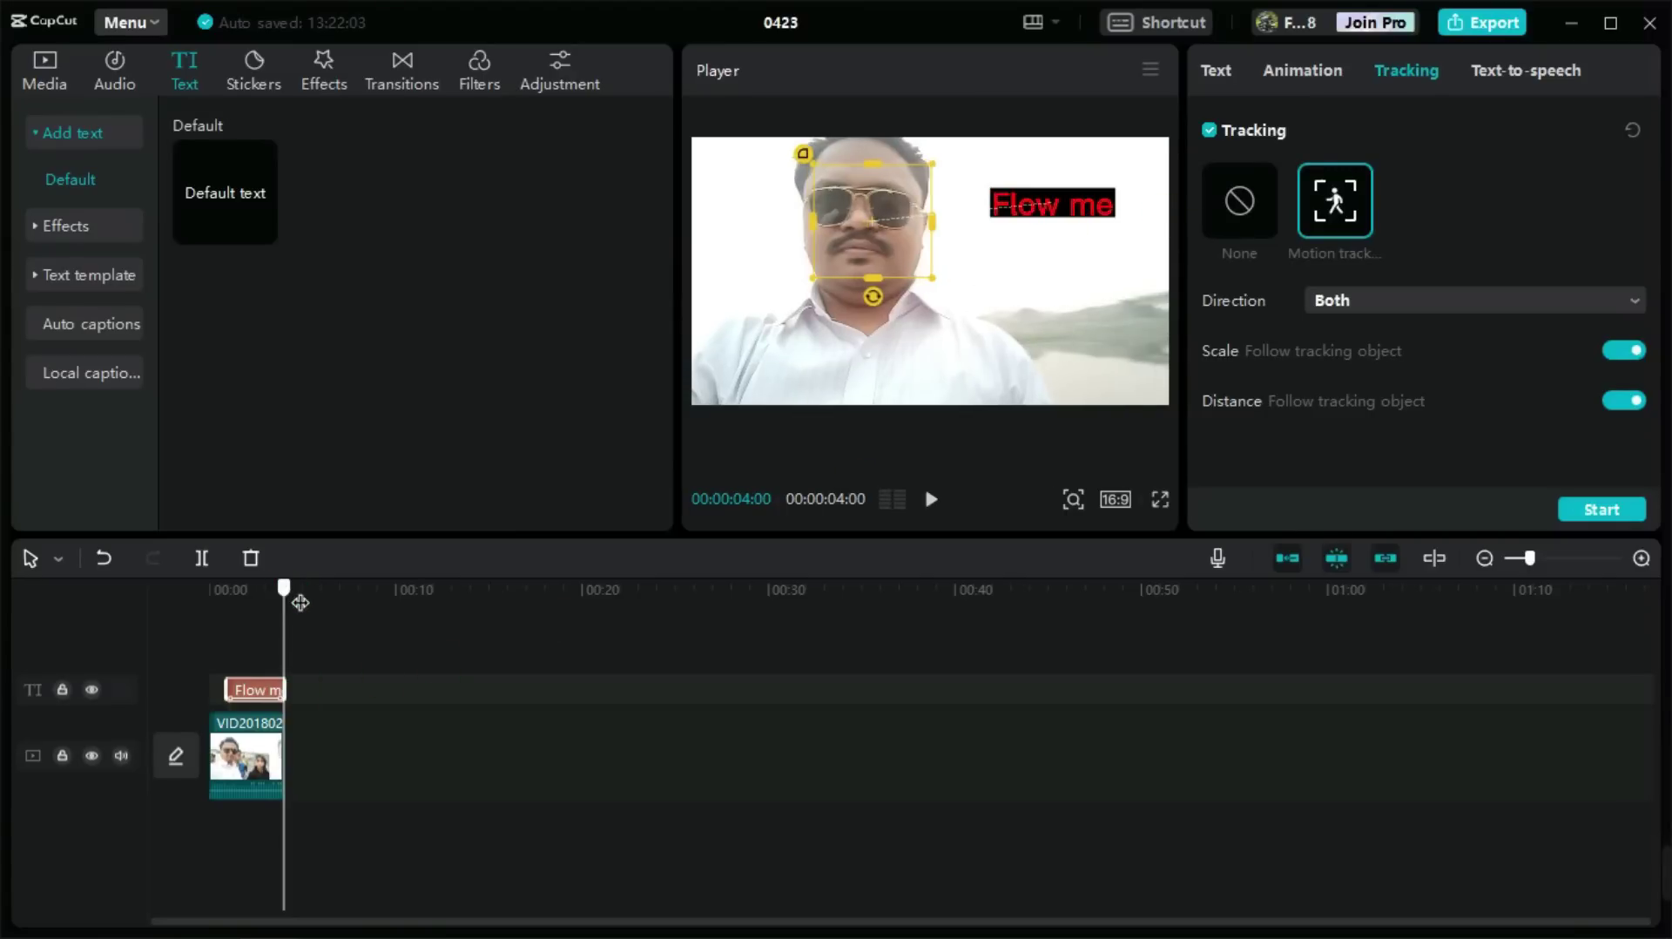
click(1617, 512)
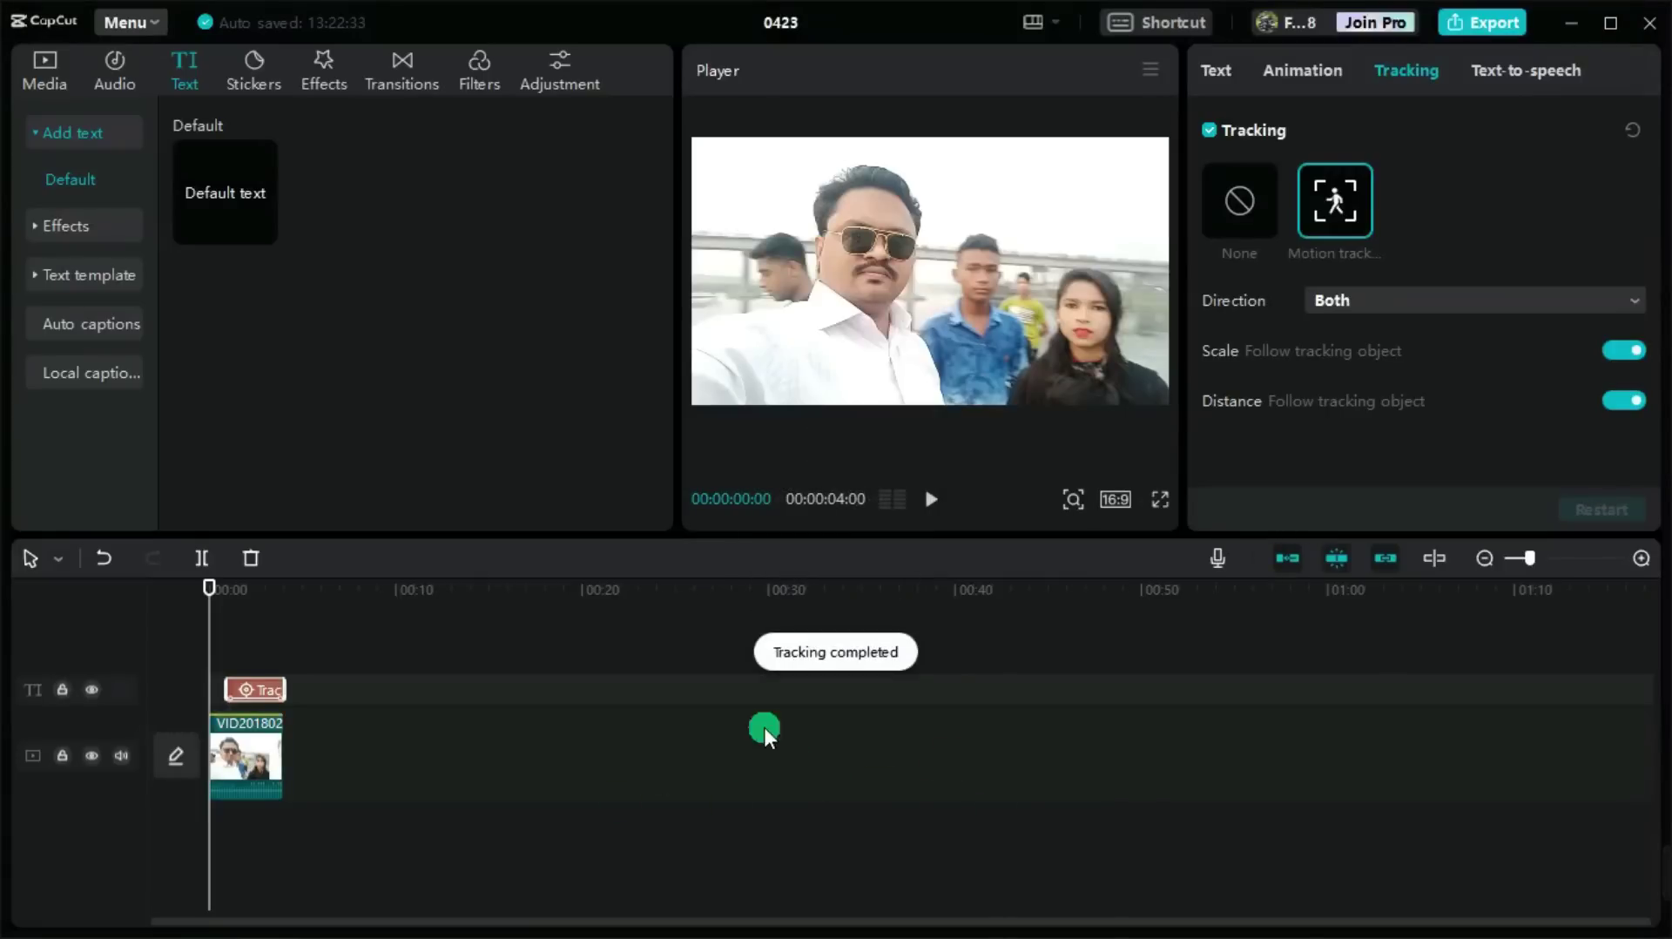
click(933, 502)
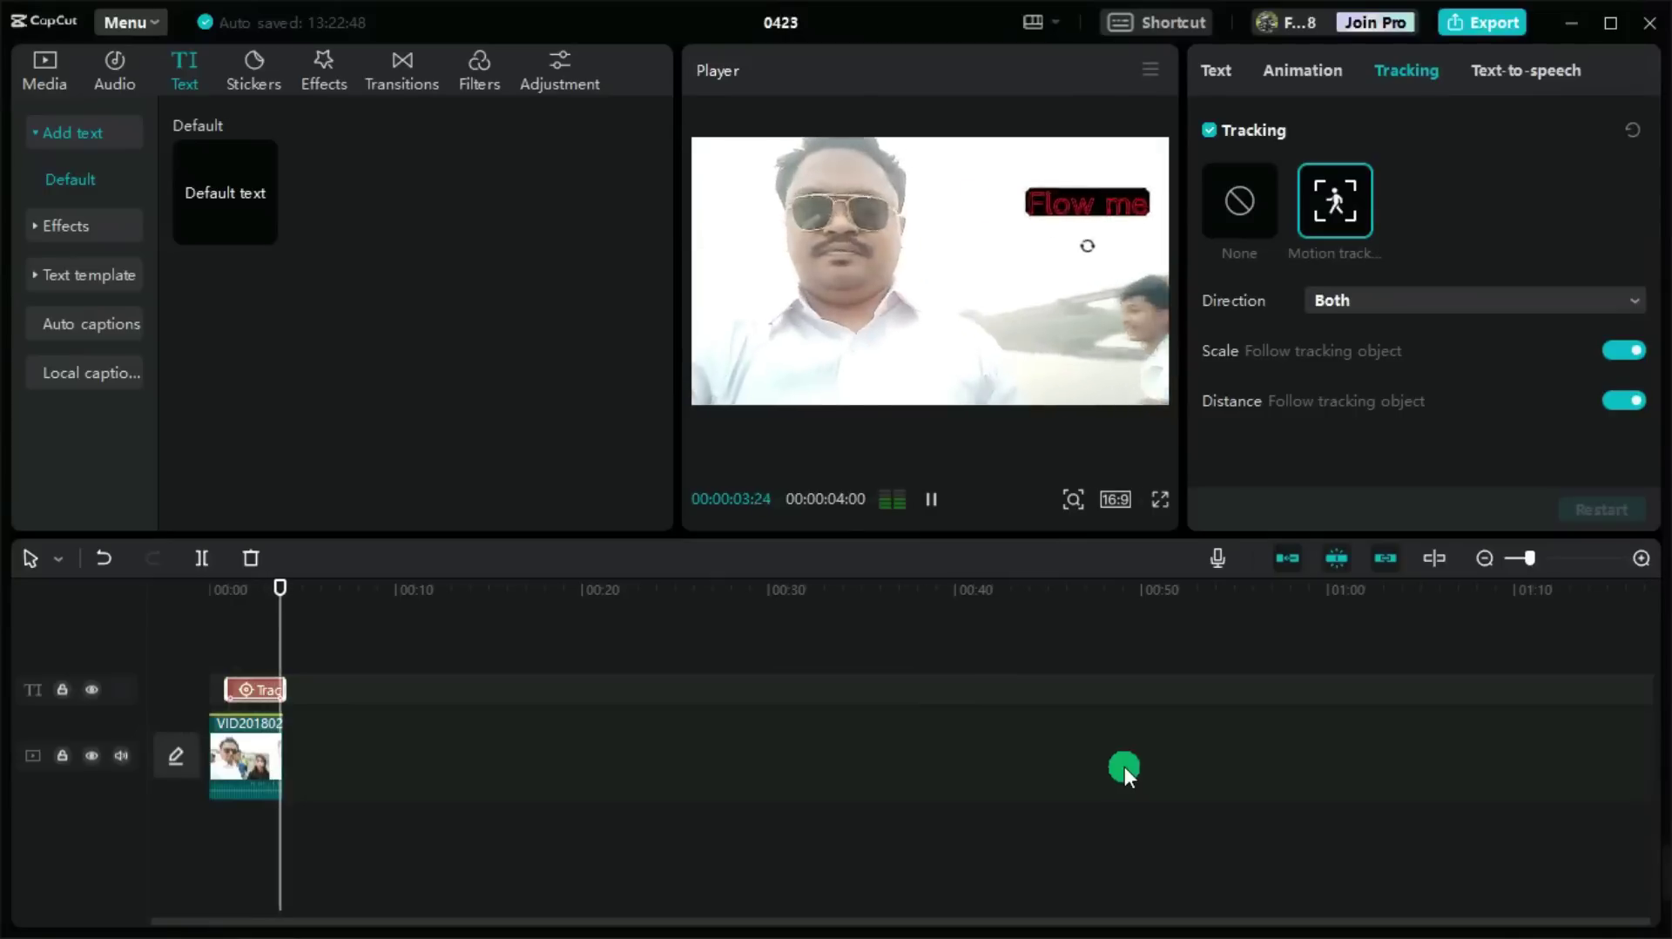
drag(285, 581, 279, 631)
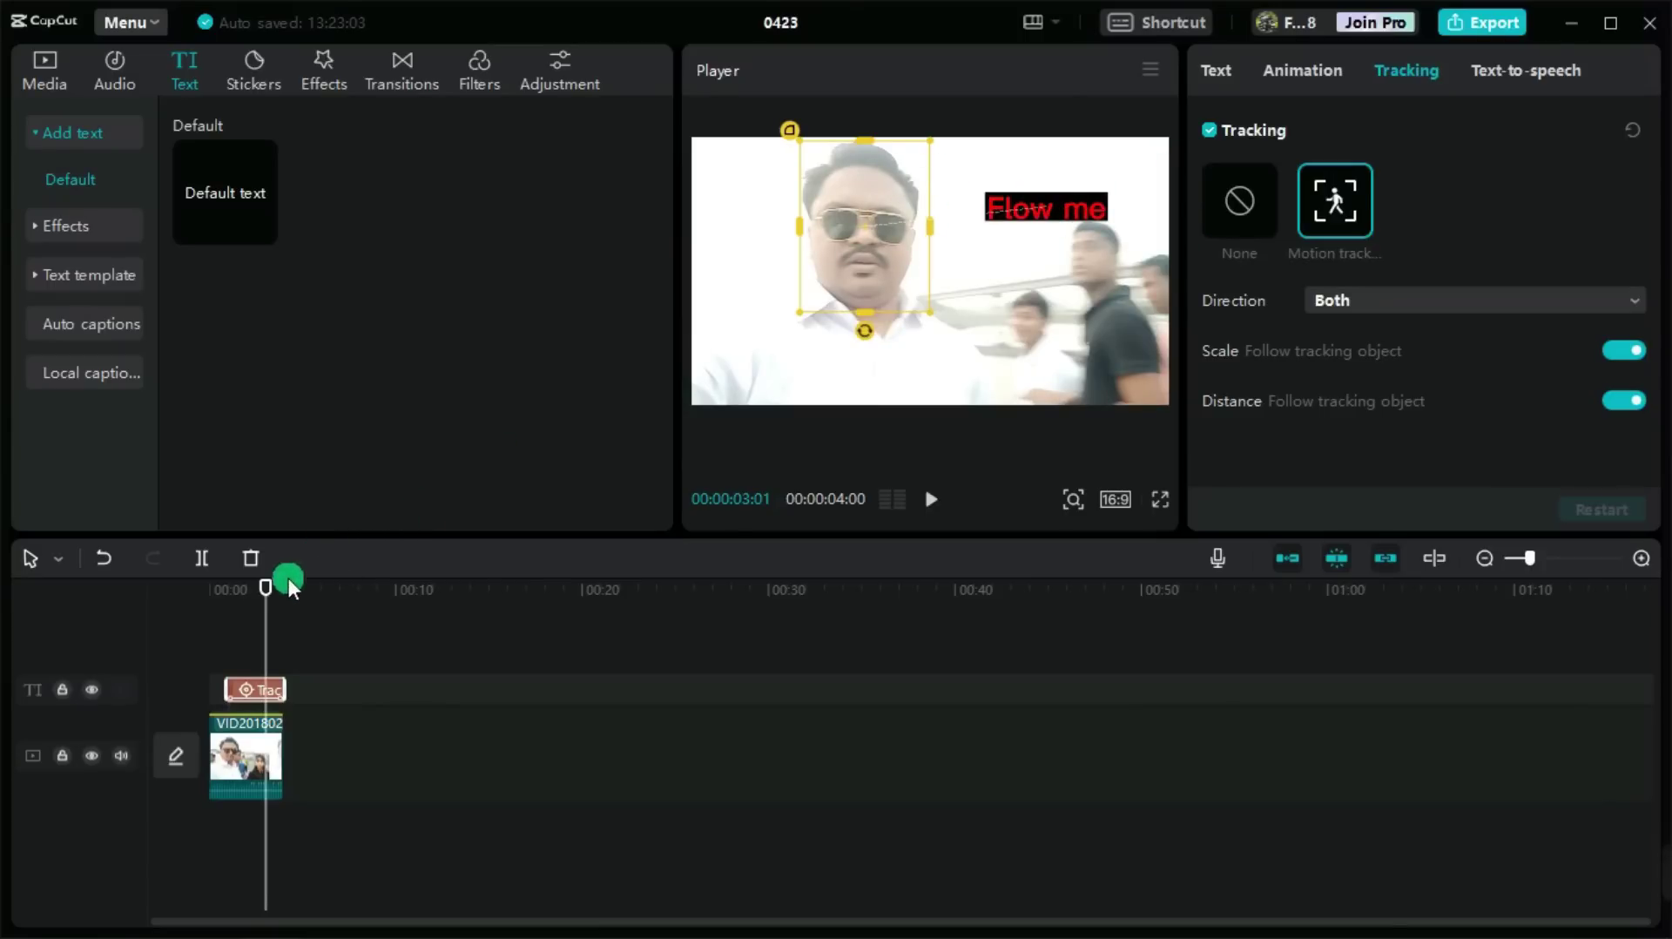
drag(266, 589, 295, 609)
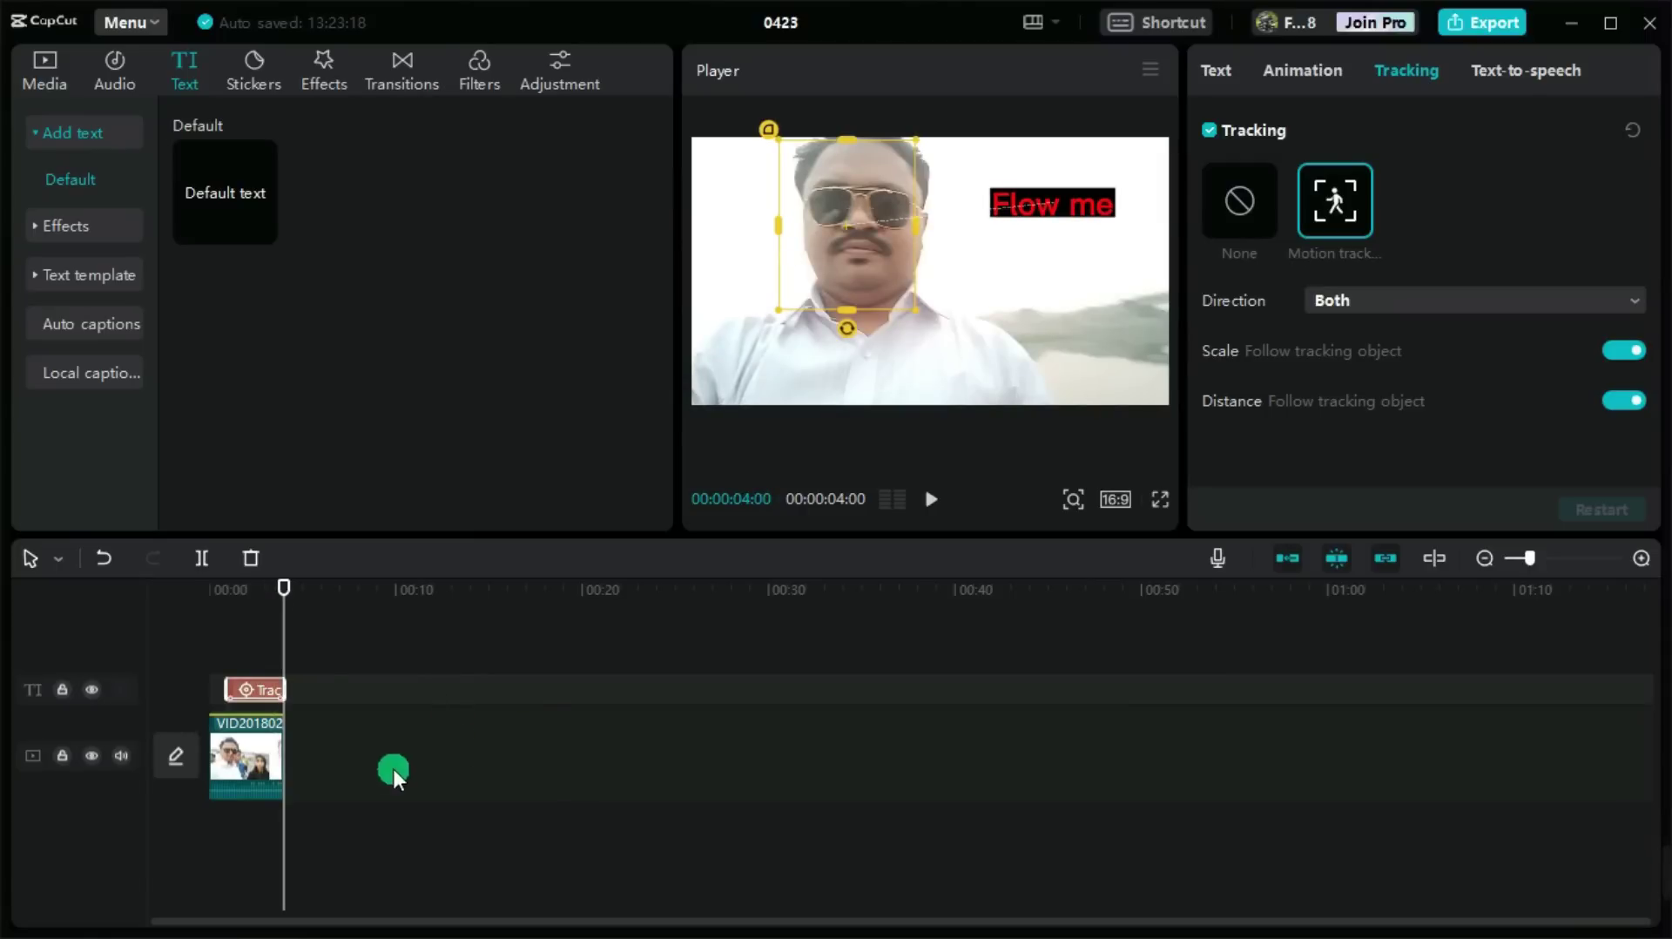
click(115, 556)
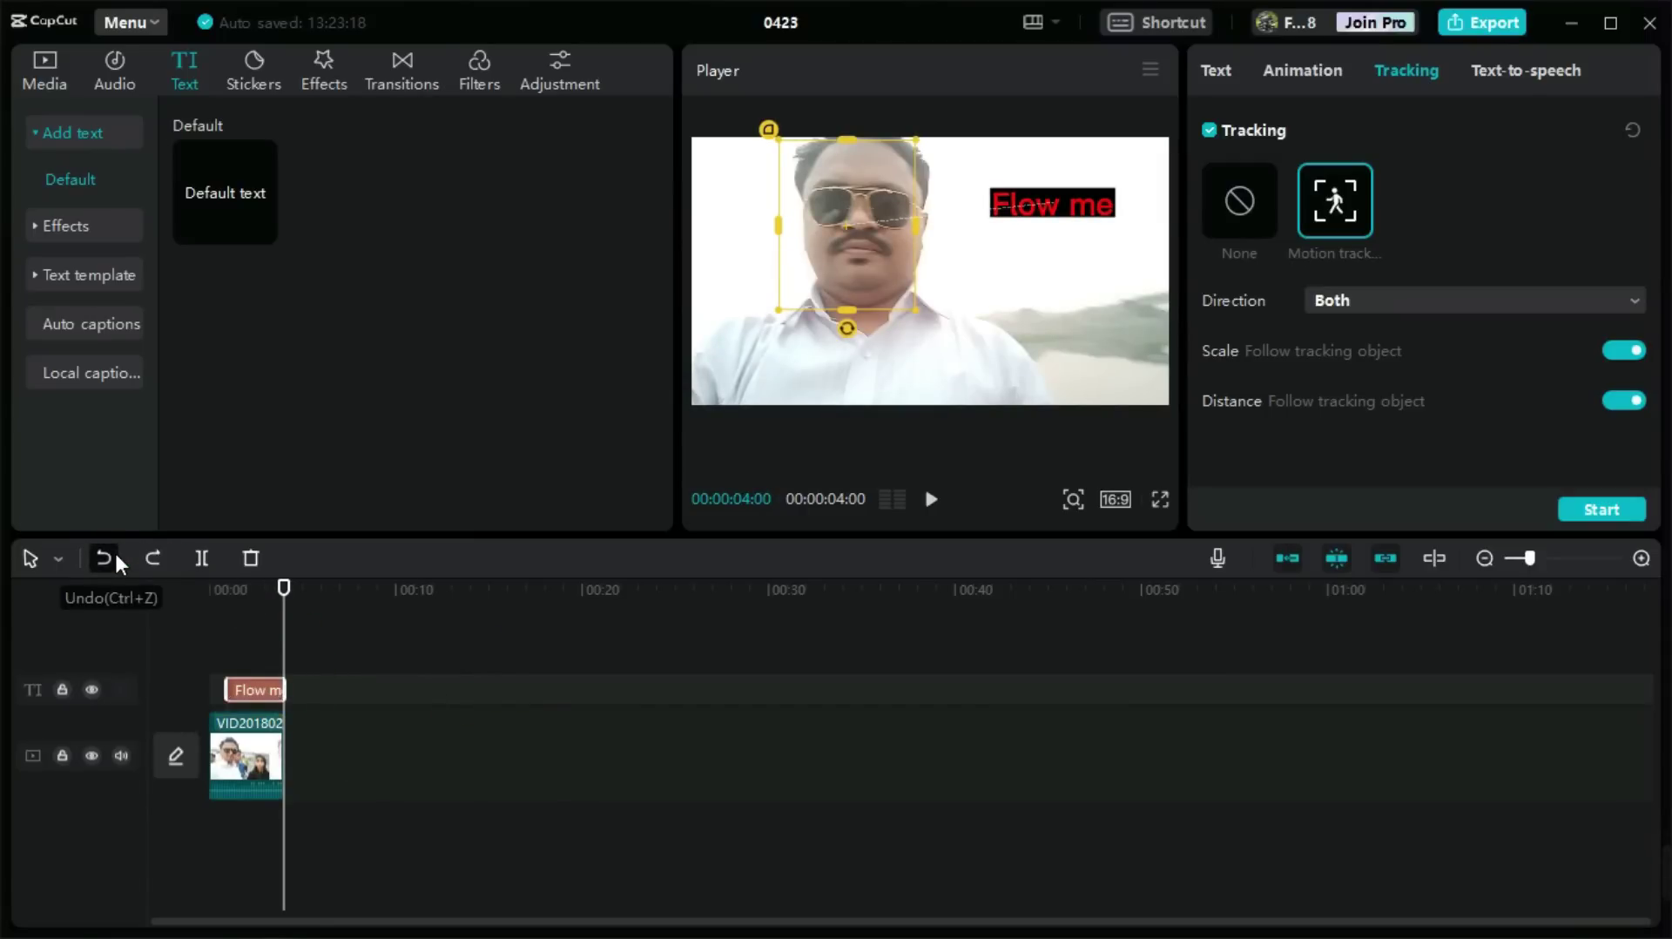
click(104, 559)
click(410, 845)
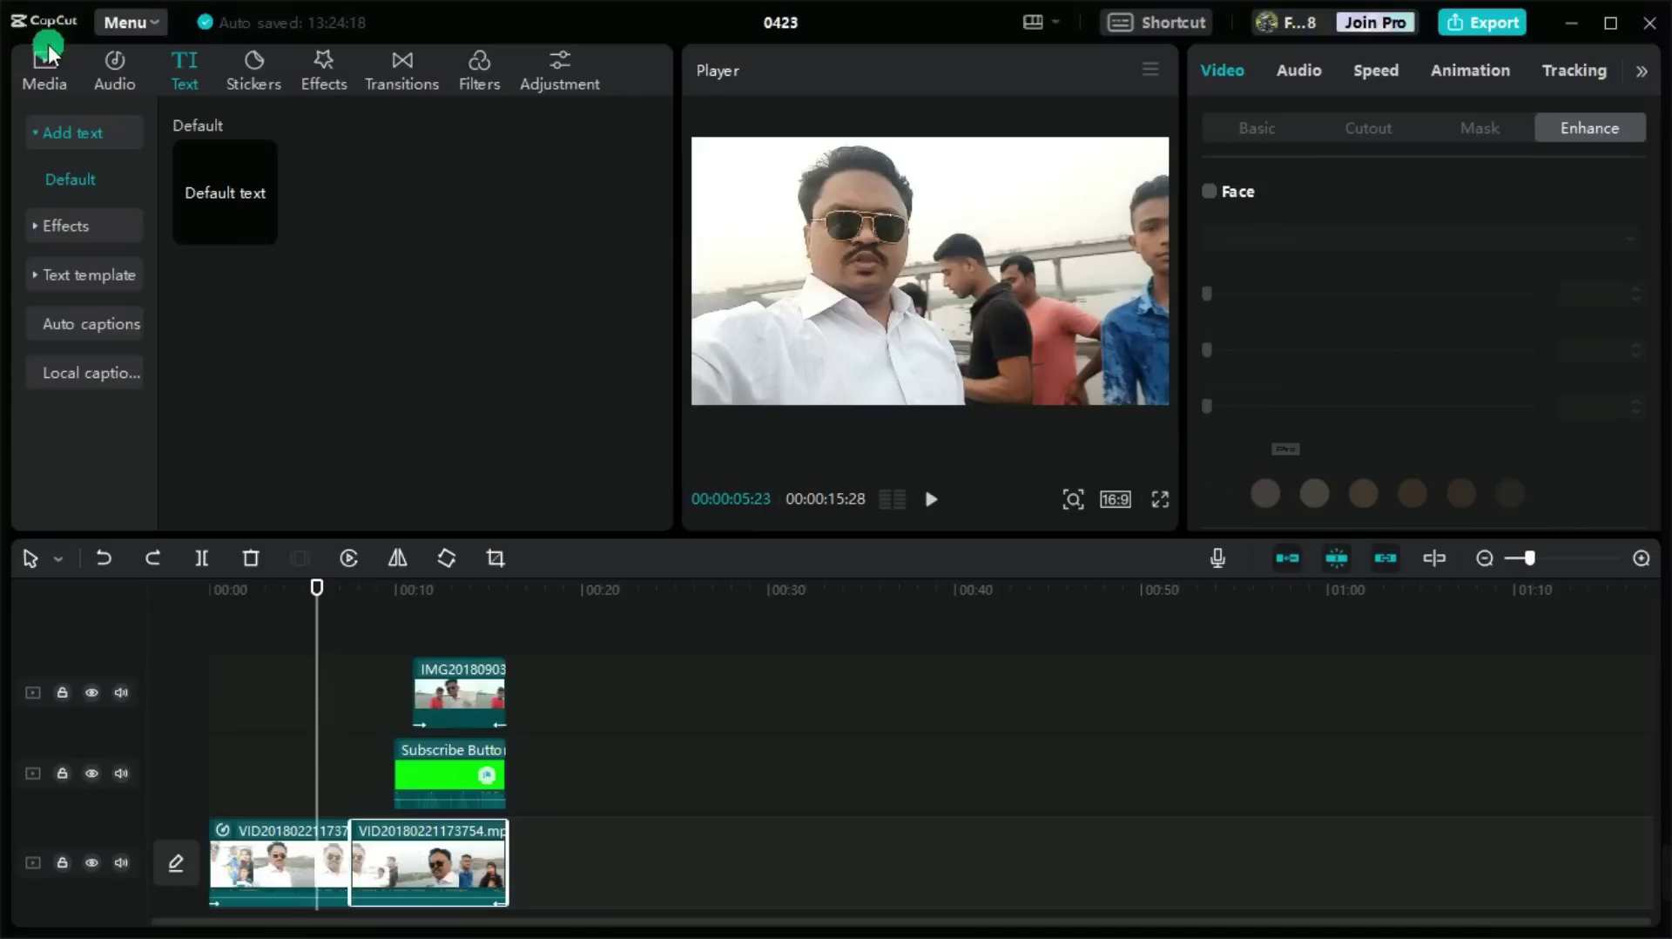
click(44, 87)
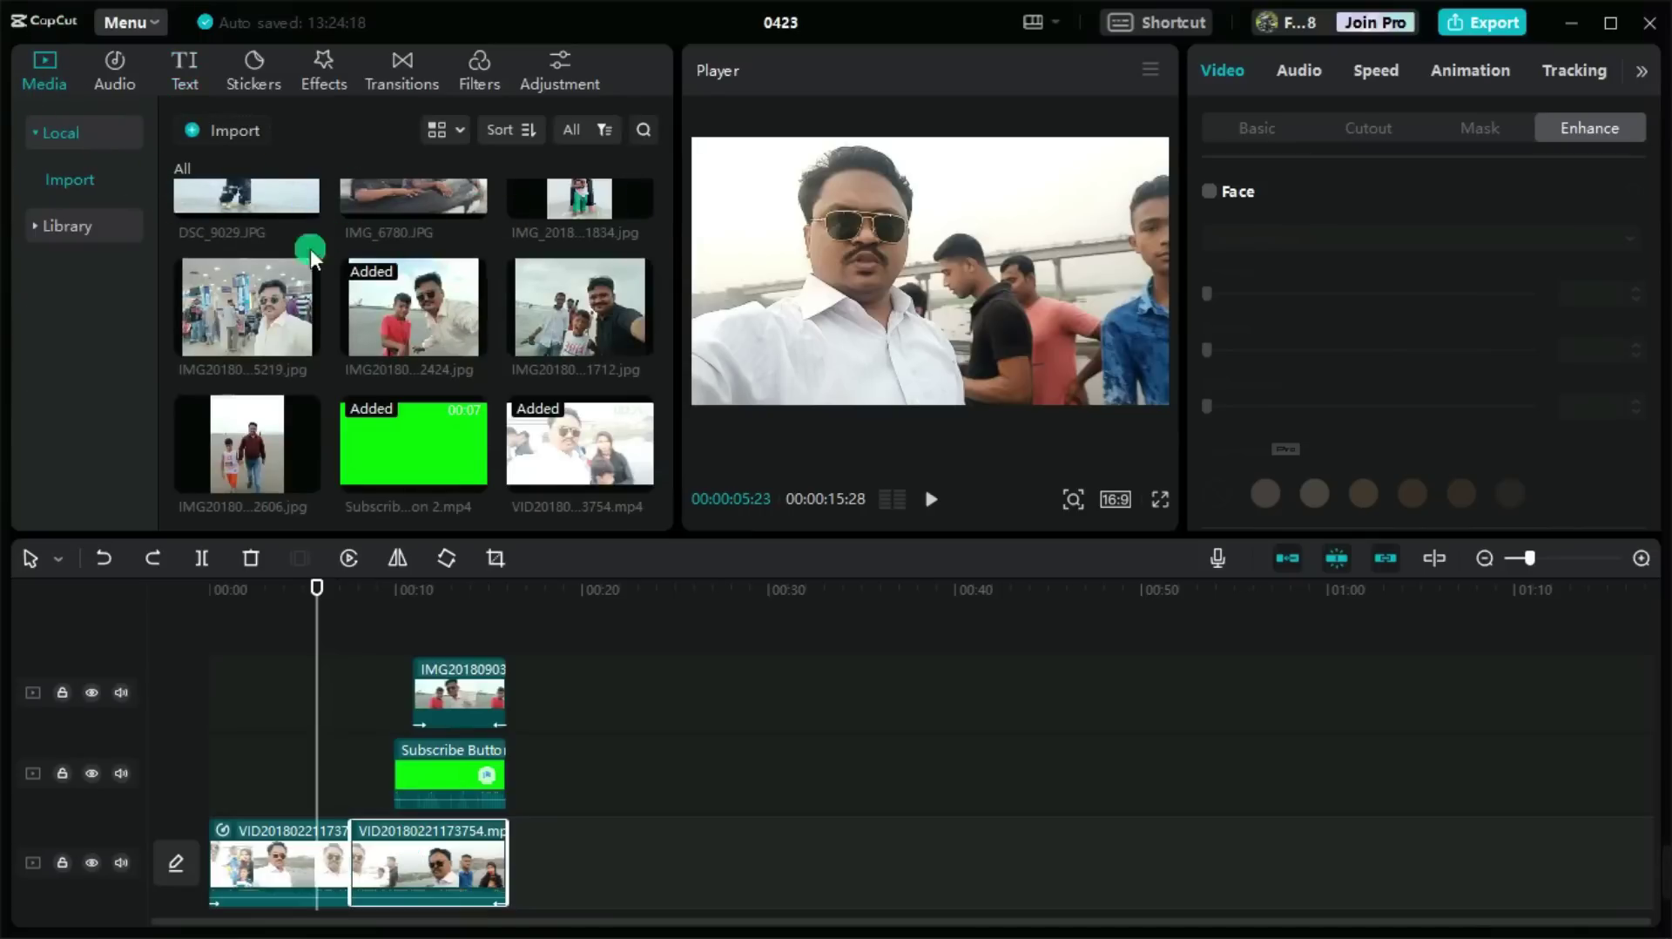
scroll(554, 235, up, 3)
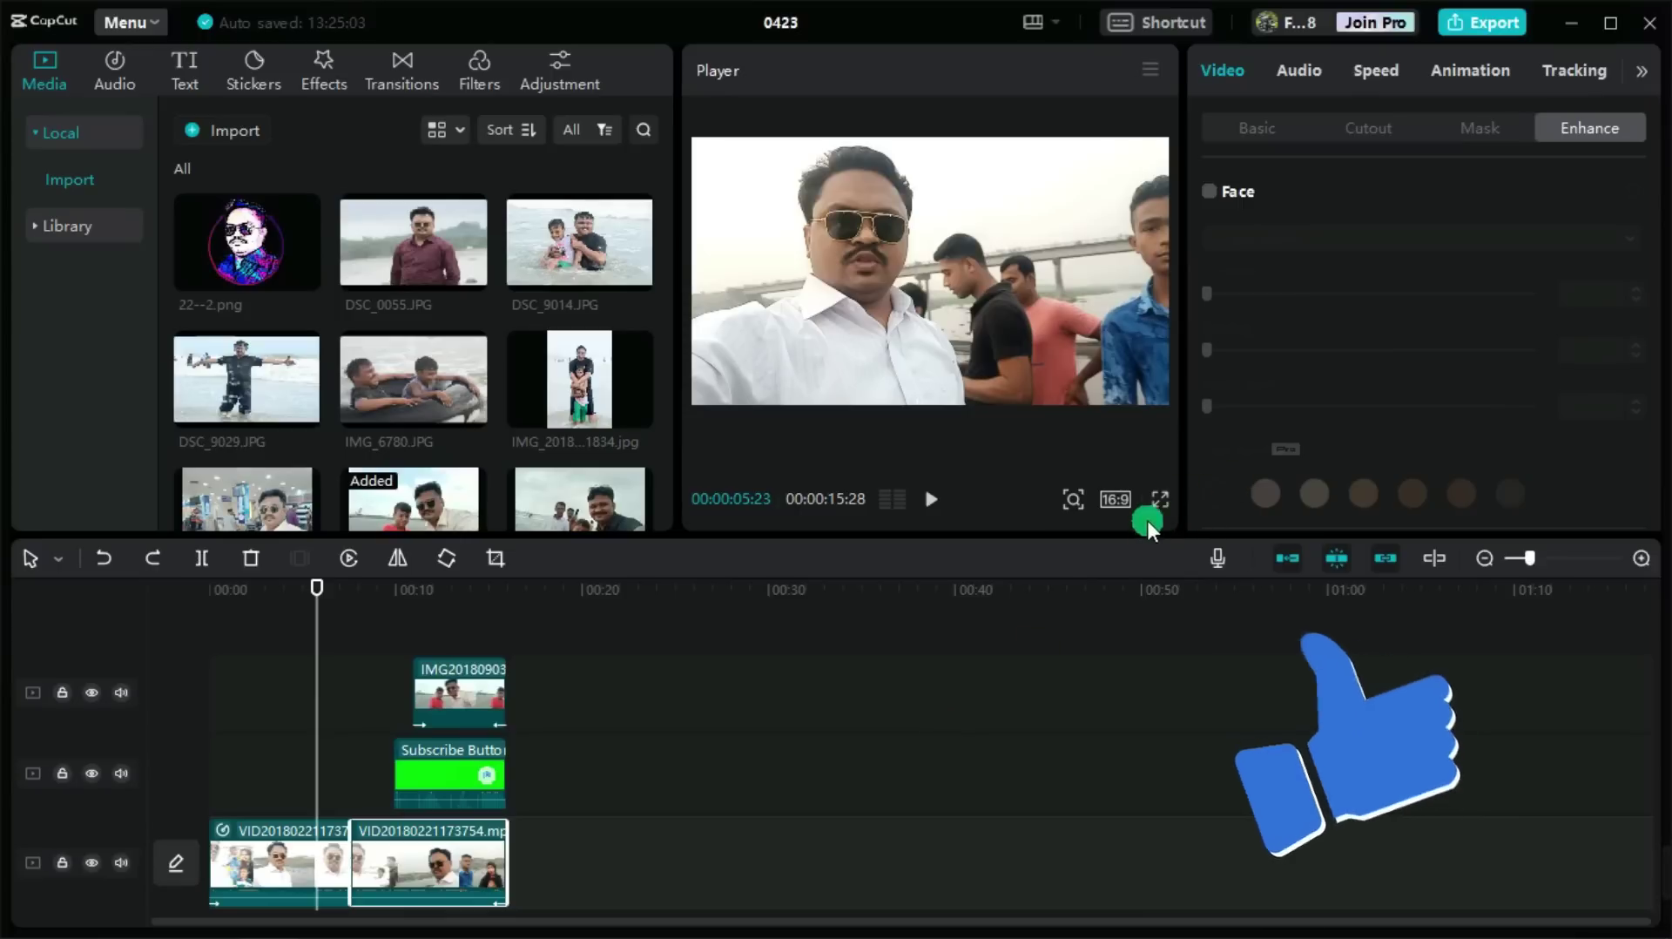
click(1115, 505)
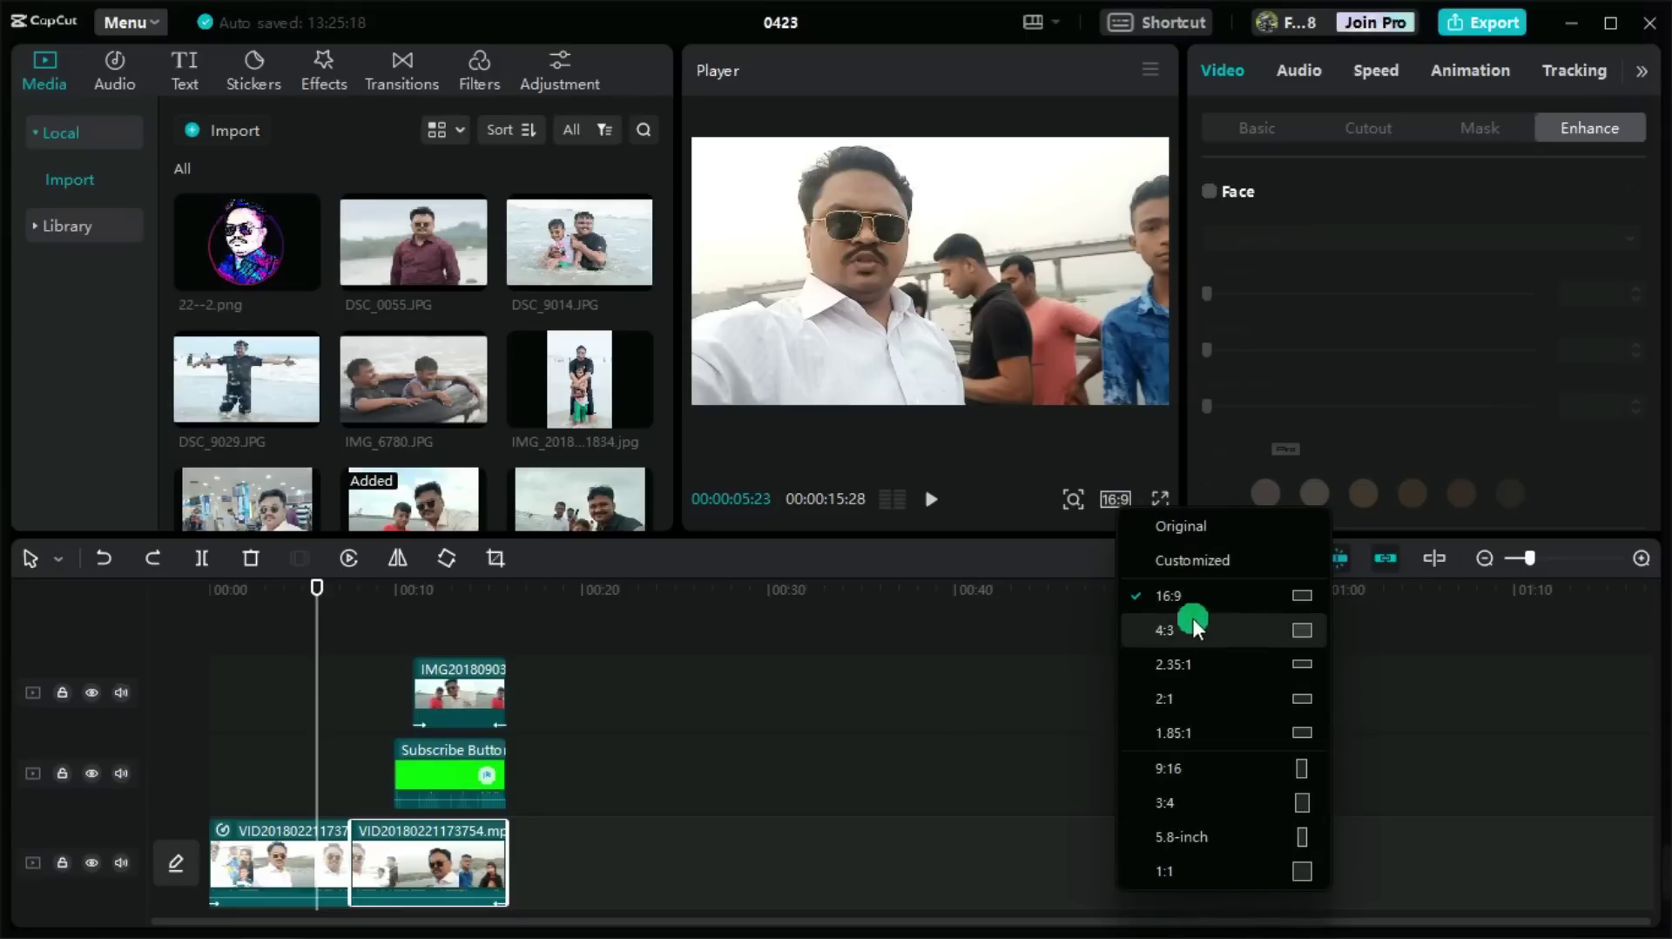
click(1008, 675)
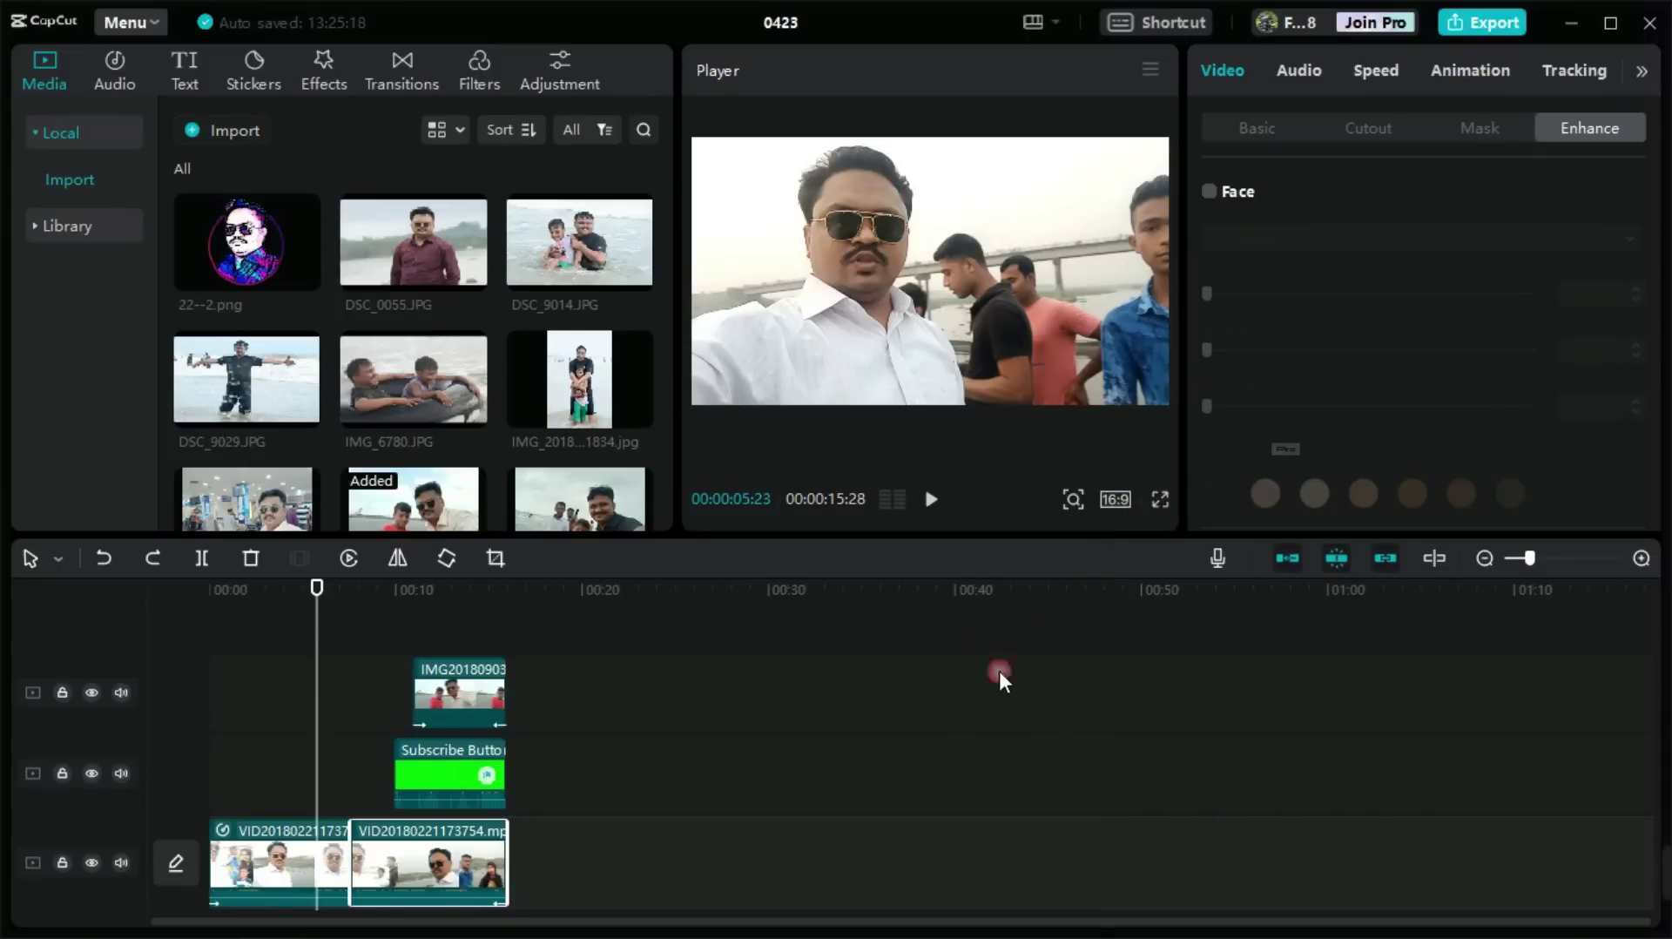
click(240, 843)
drag(556, 672, 429, 915)
click(474, 870)
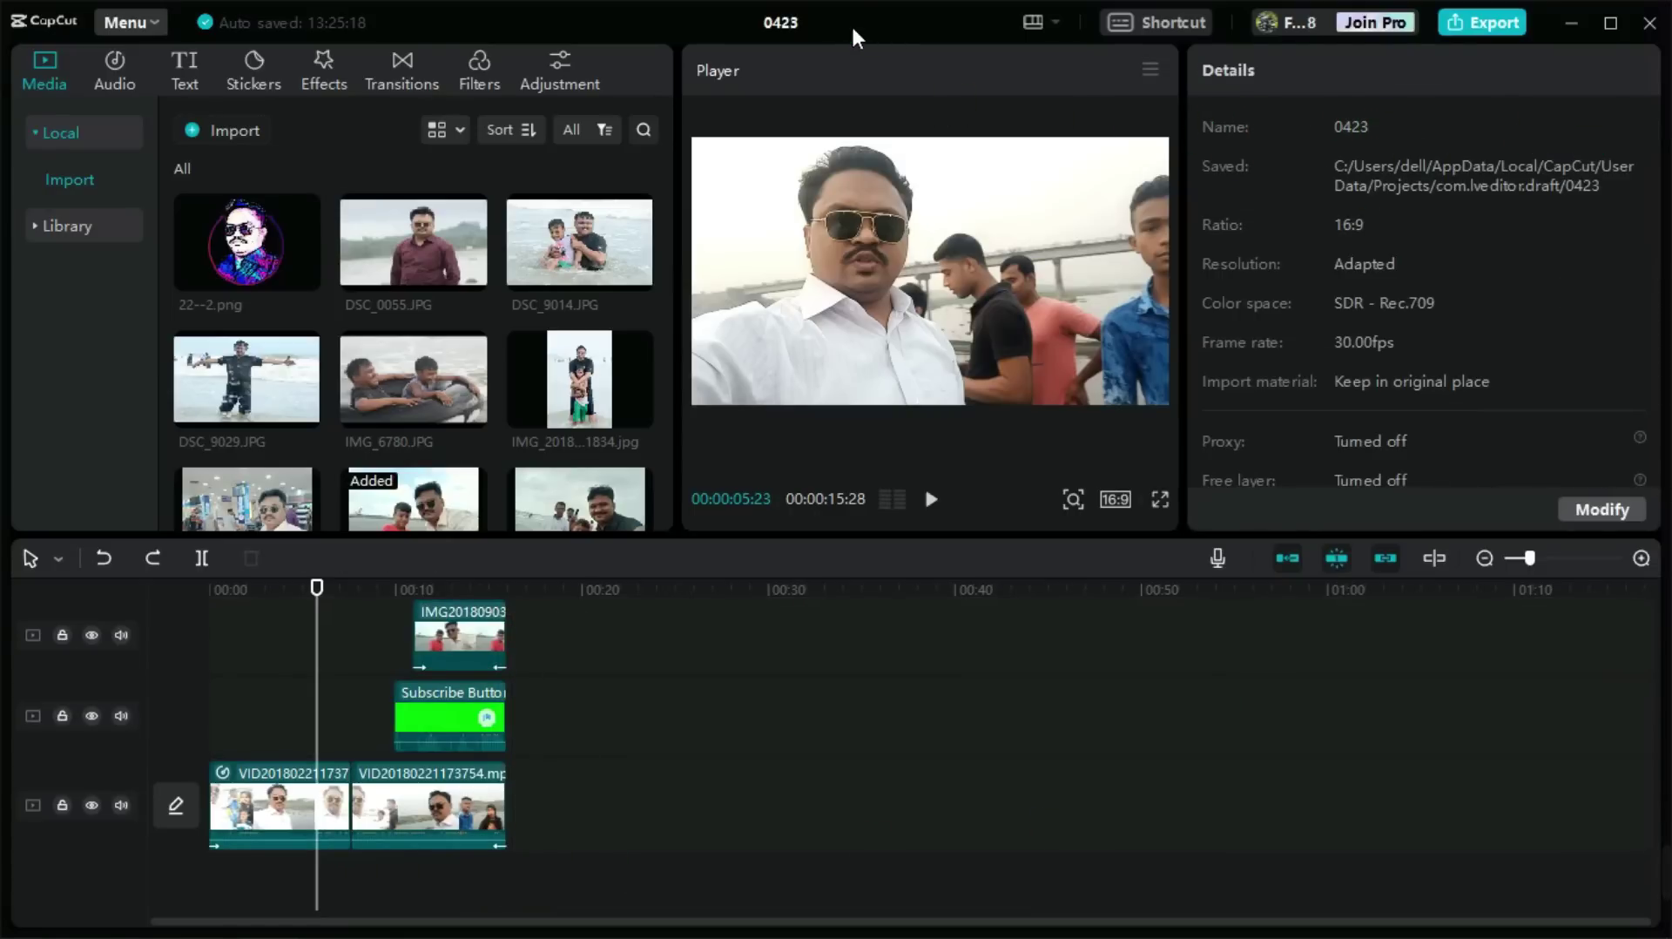
- Rename the project from 0423 to 'only me'
click(784, 23)
key(BackSpace)
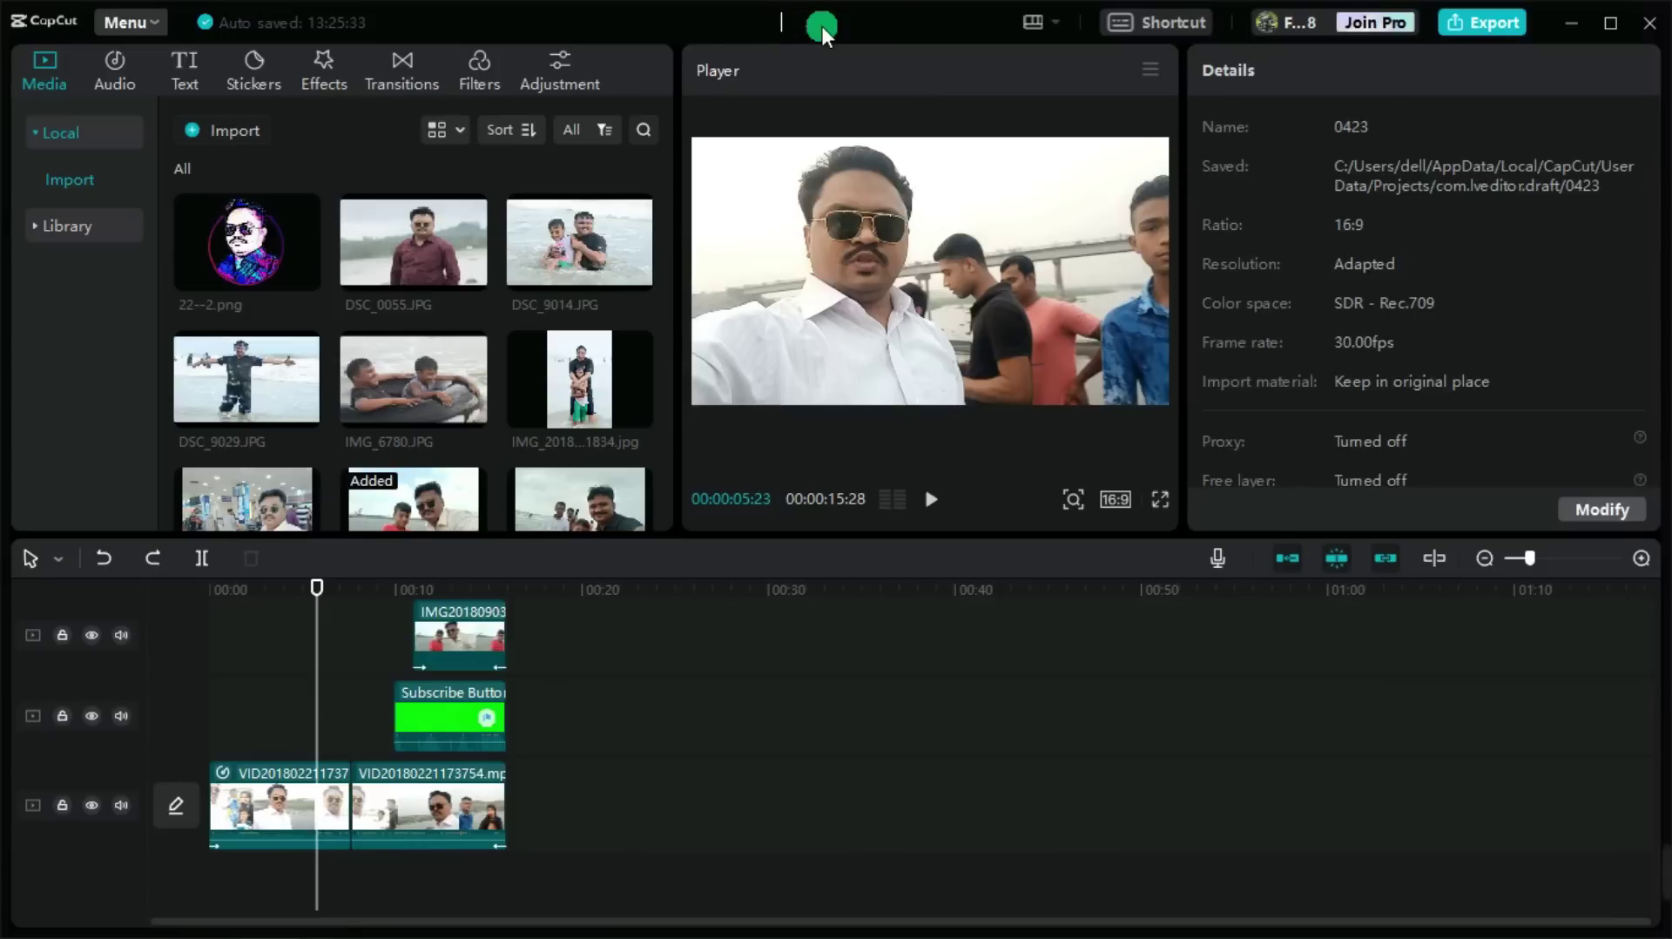
text(only me)
click(864, 77)
click(1359, 125)
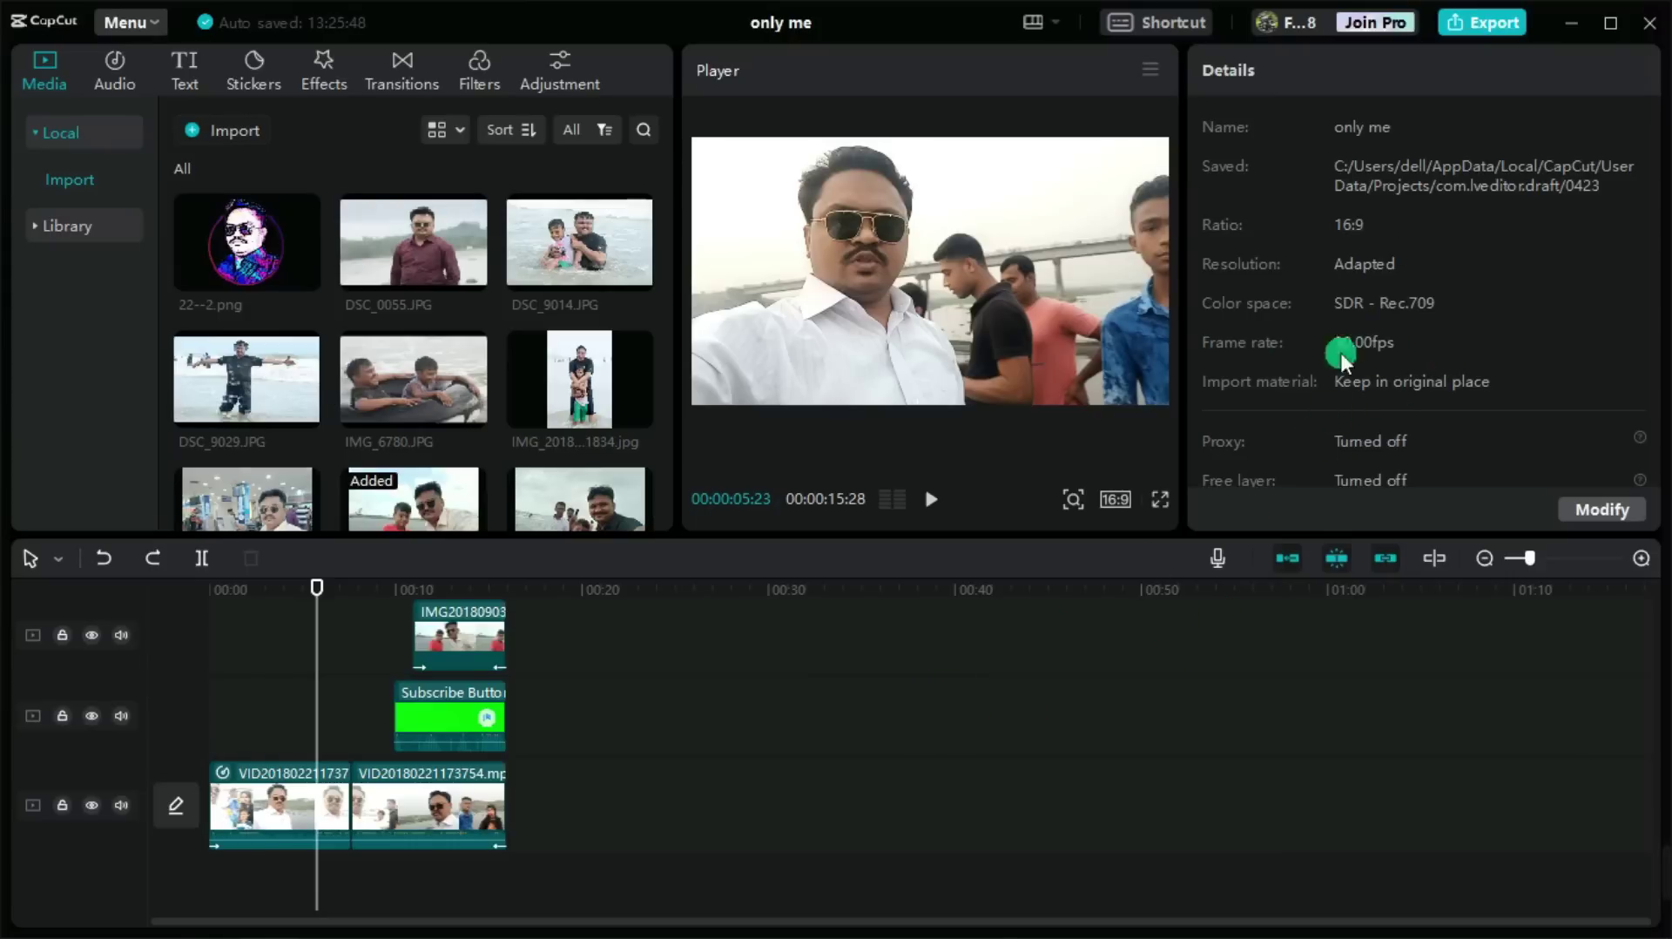
- Move the playhead back to about 00:12 and open the Export settings
click(538, 831)
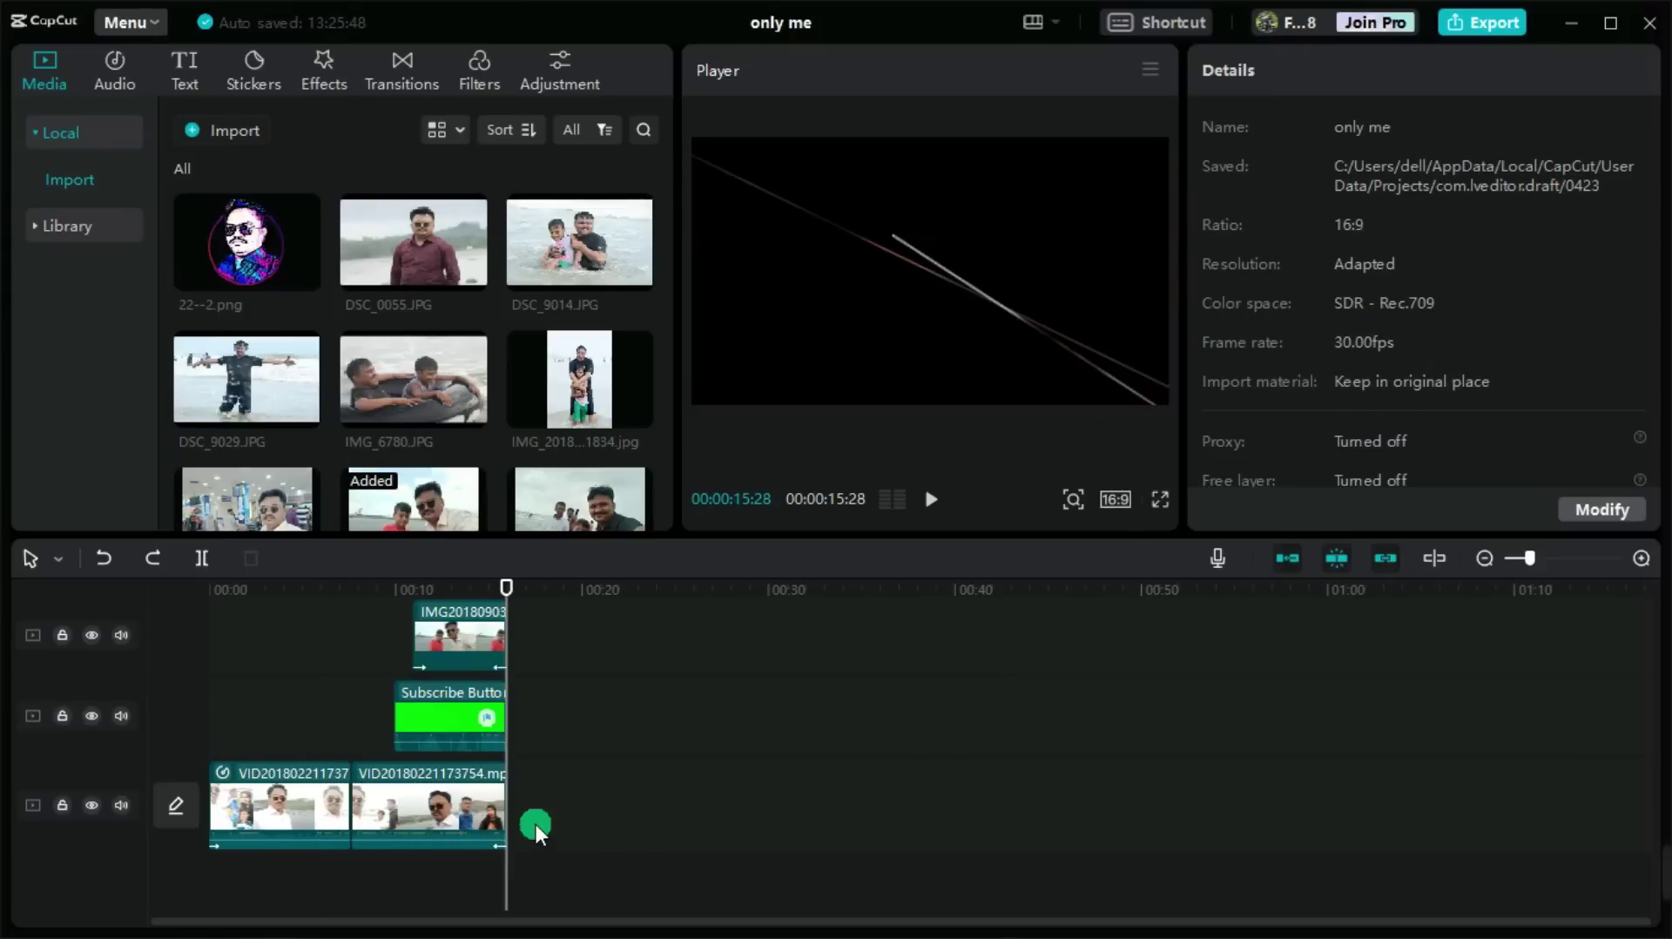
click(392, 772)
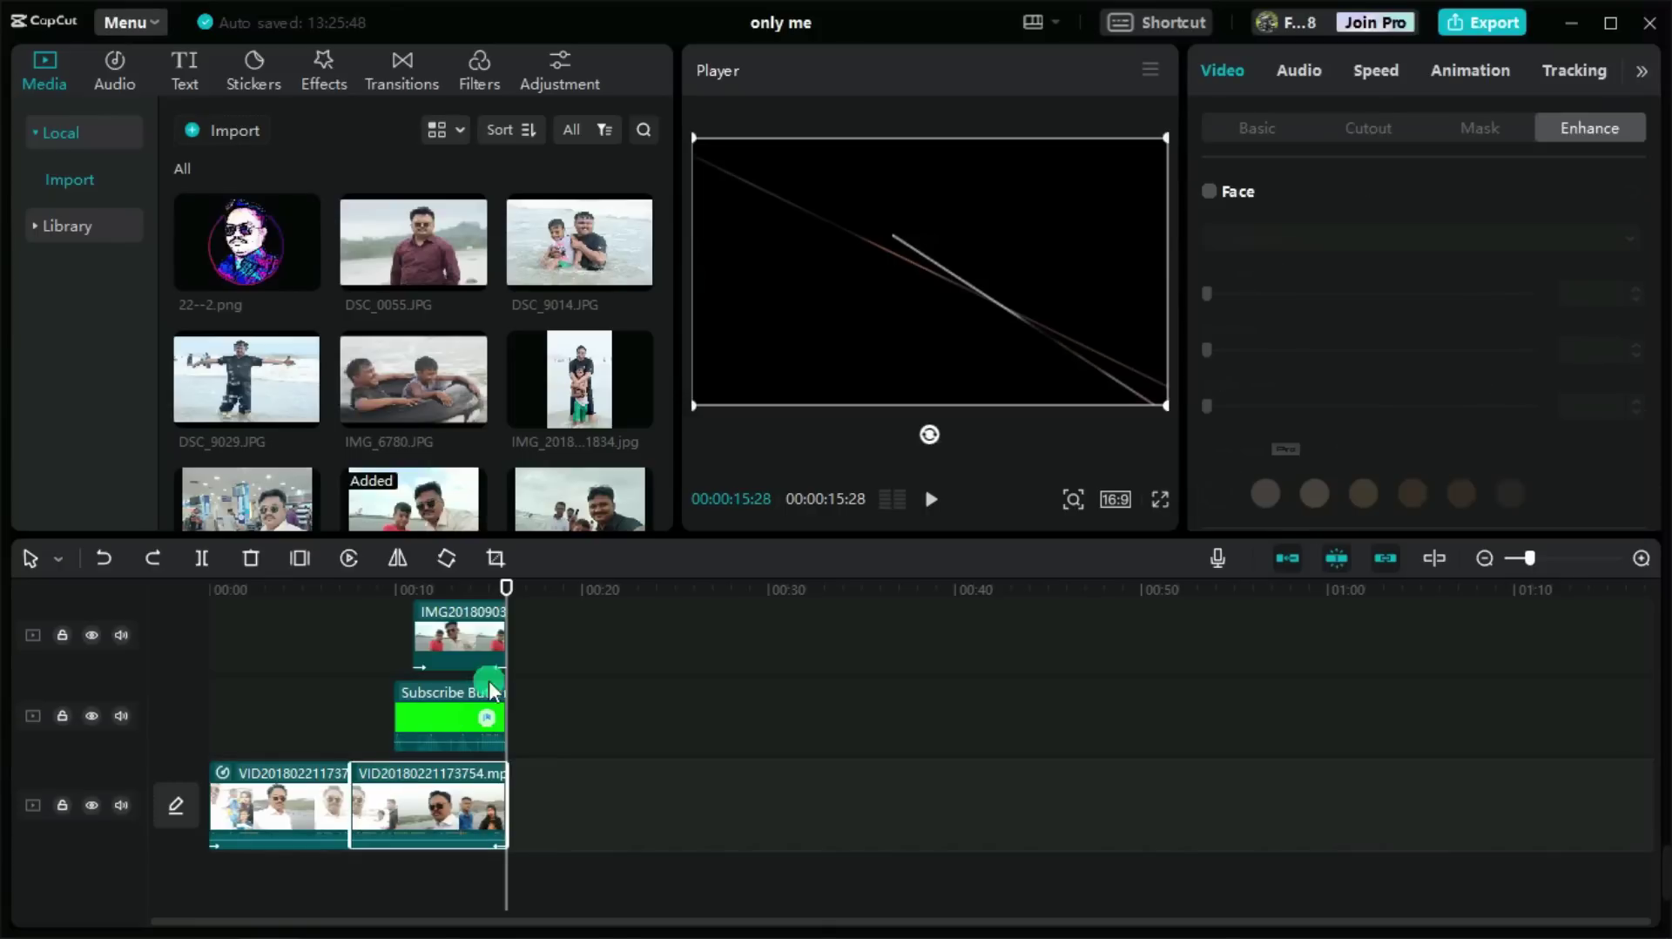
drag(512, 589, 447, 593)
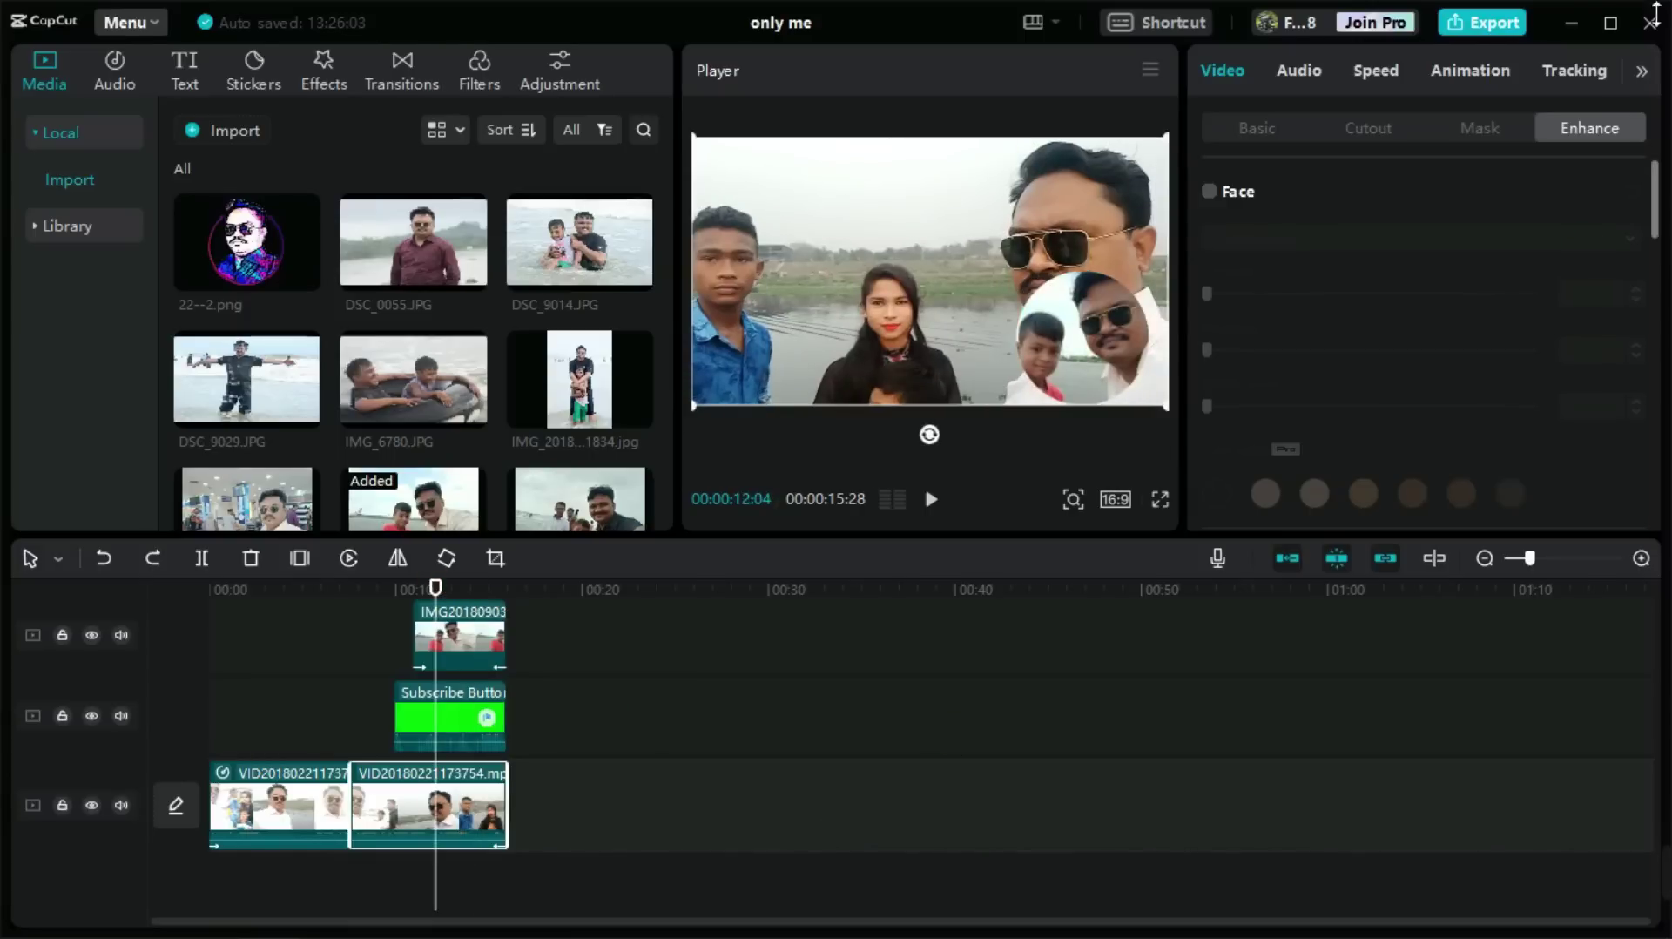
click(1511, 24)
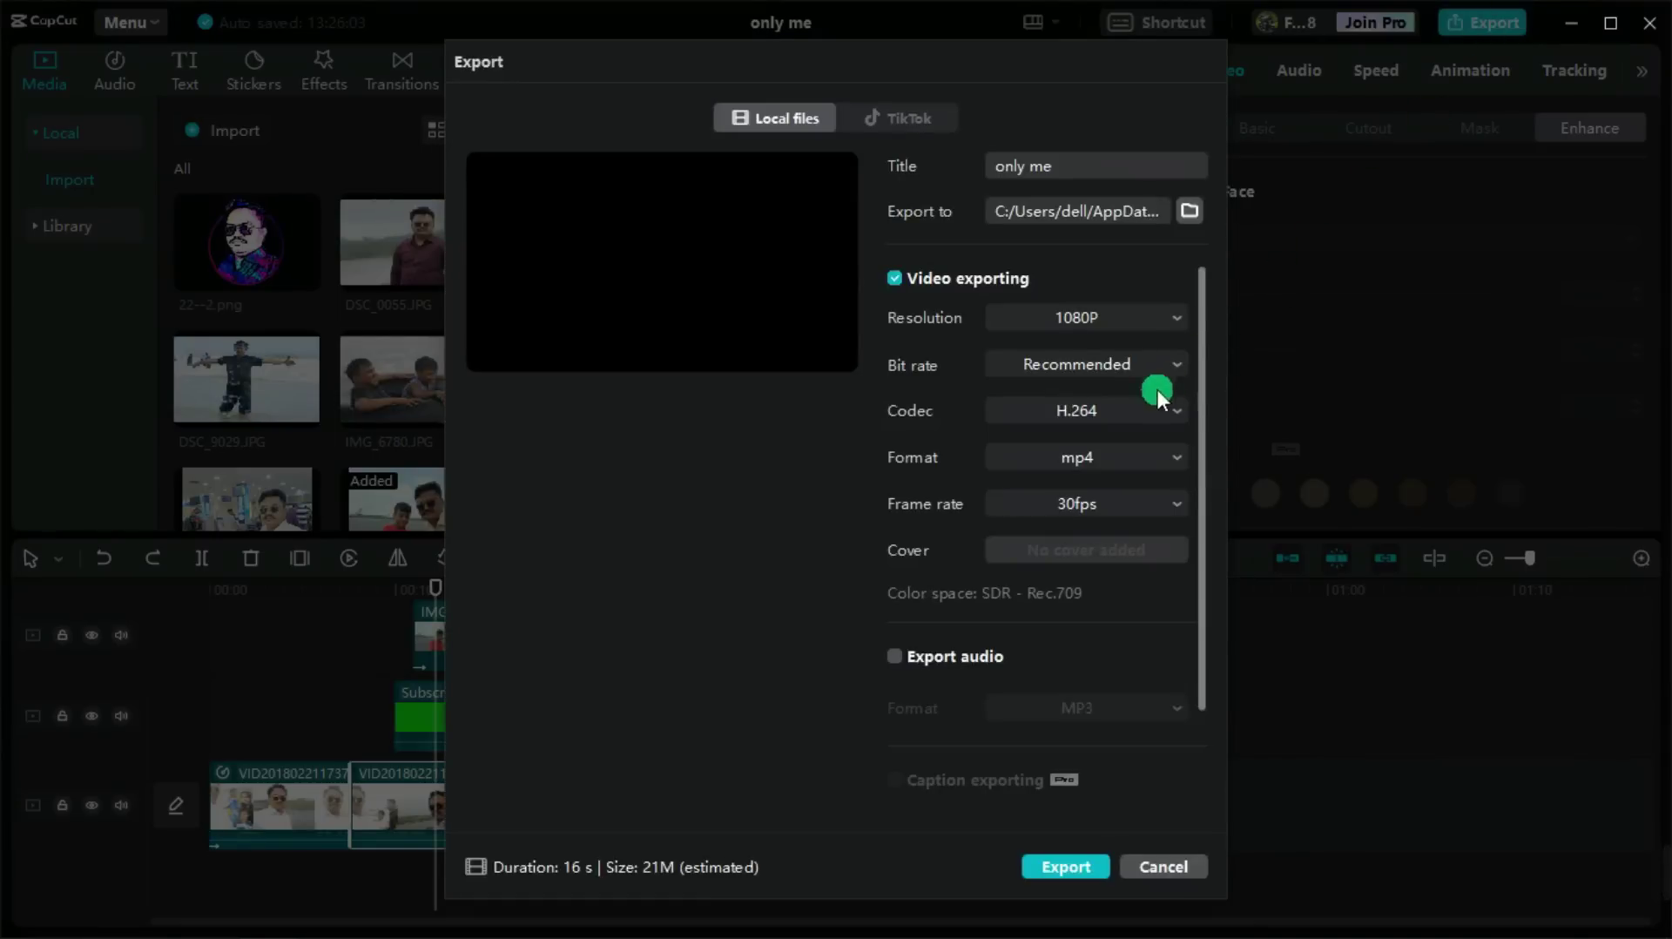
- Replace the export title with the creator's full name
drag(1205, 341, 1188, 573)
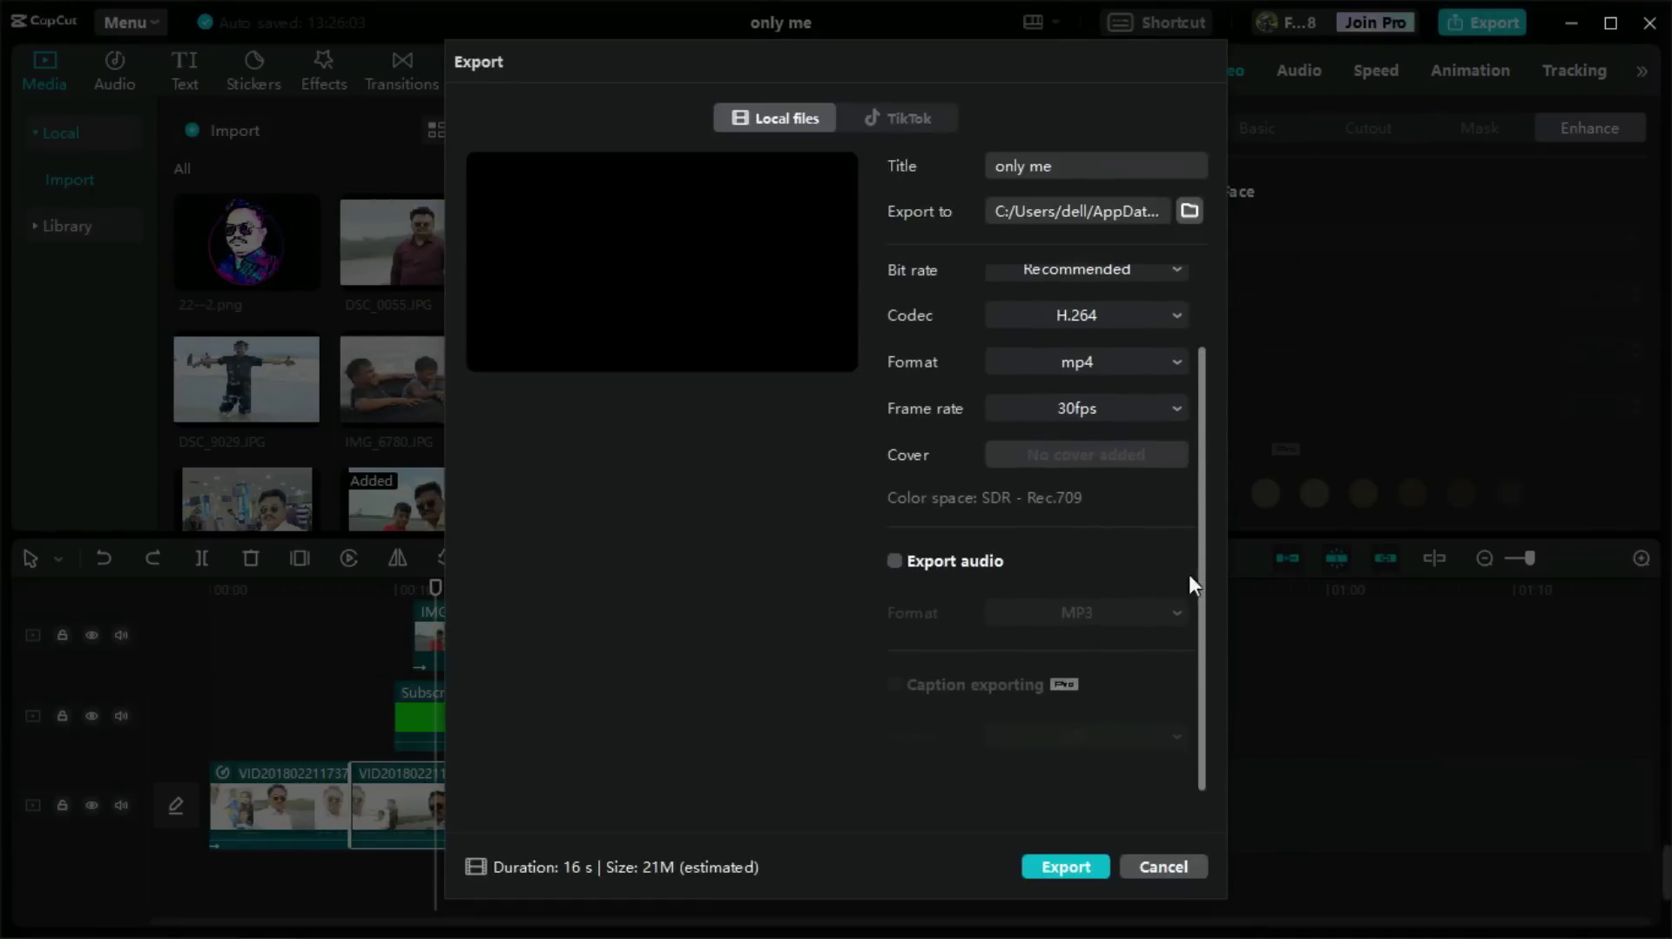
drag(1198, 439, 1211, 260)
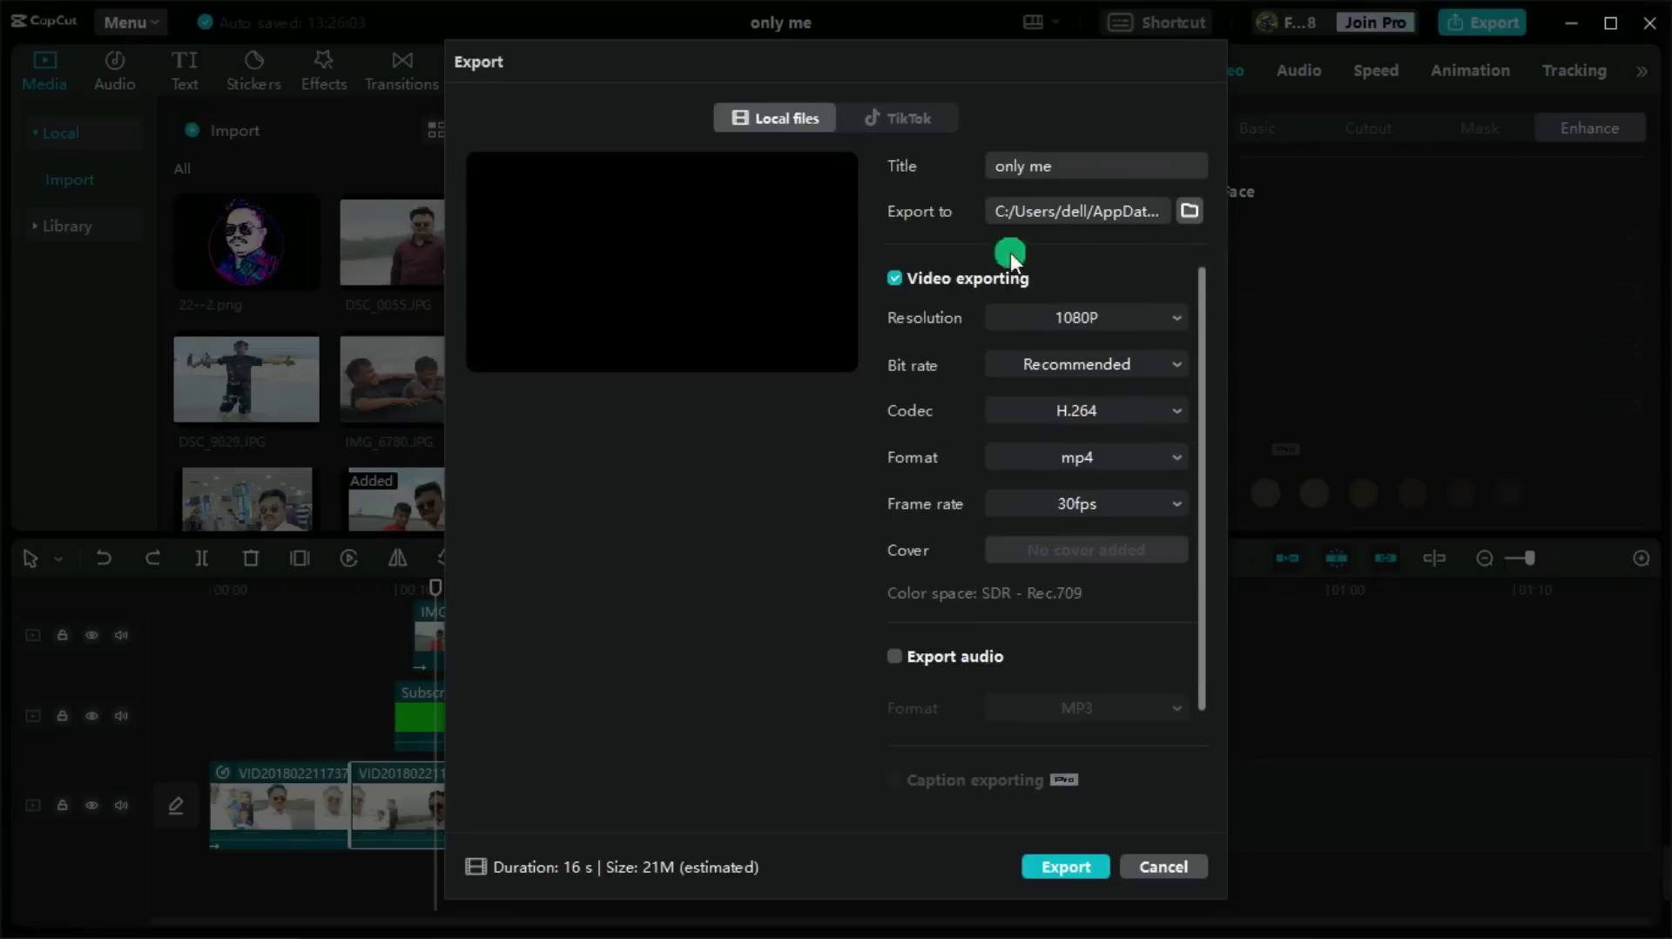
key(BackSpace)
key(BackSpace)
key(BackSpace)
key(BackSpace)
key(BackSpace)
key(BackSpace)
key(BackSpace)
text(Shami)
text(m Ahmed-video)
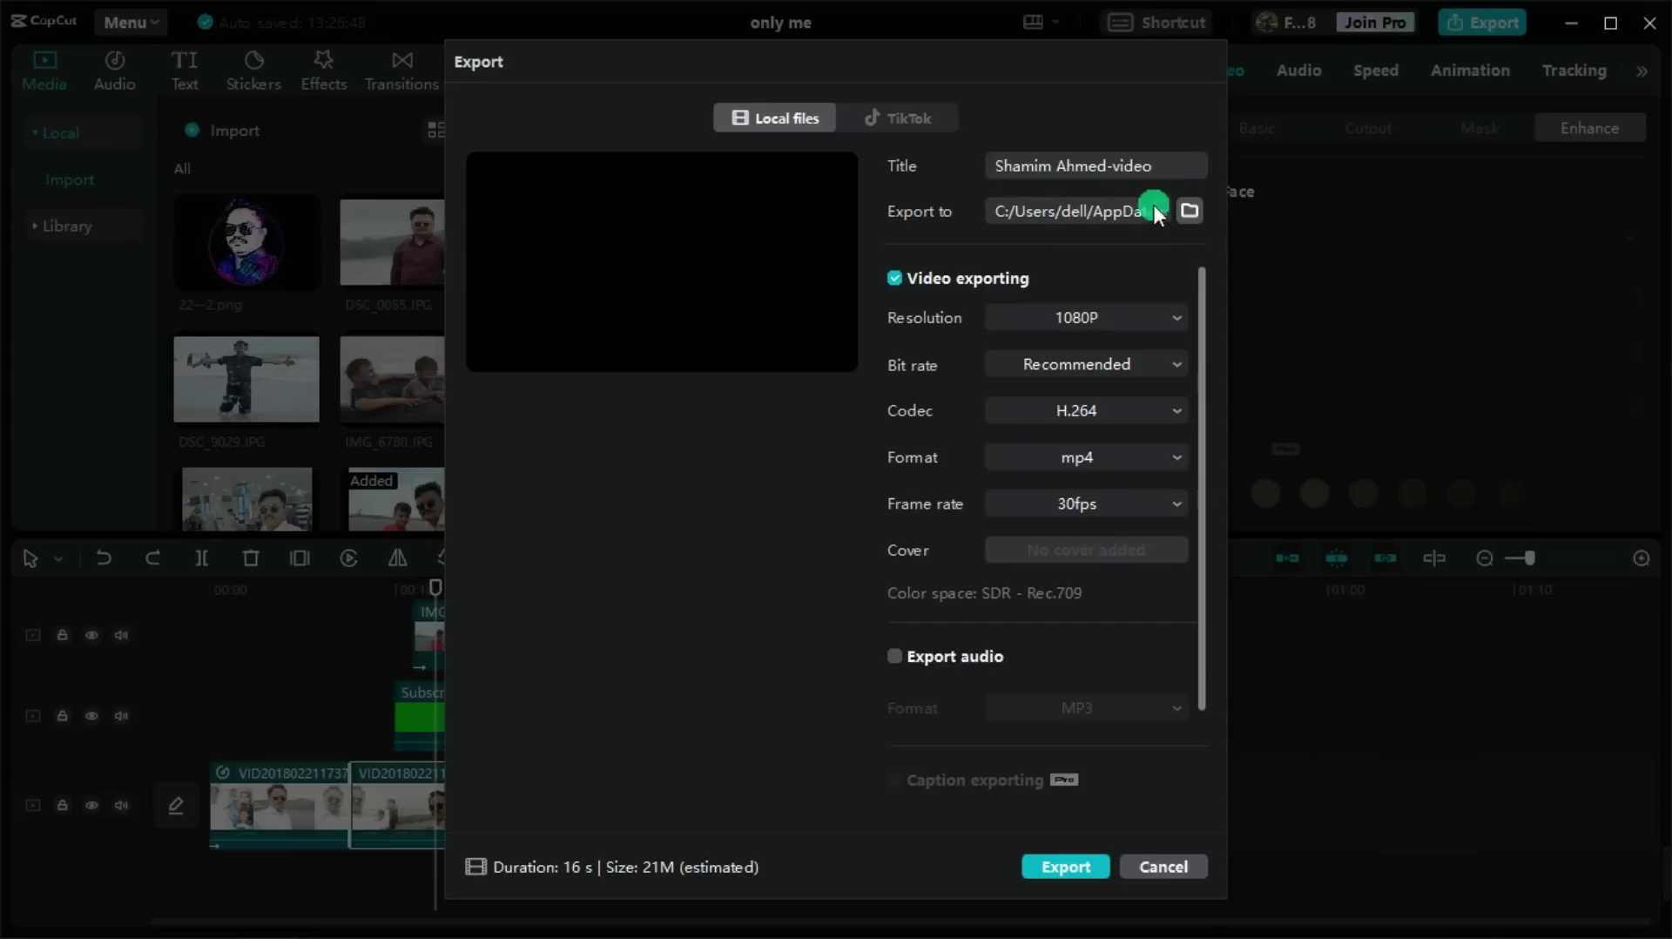
- Set the export location to the ALL folder on the Desktop
click(1189, 214)
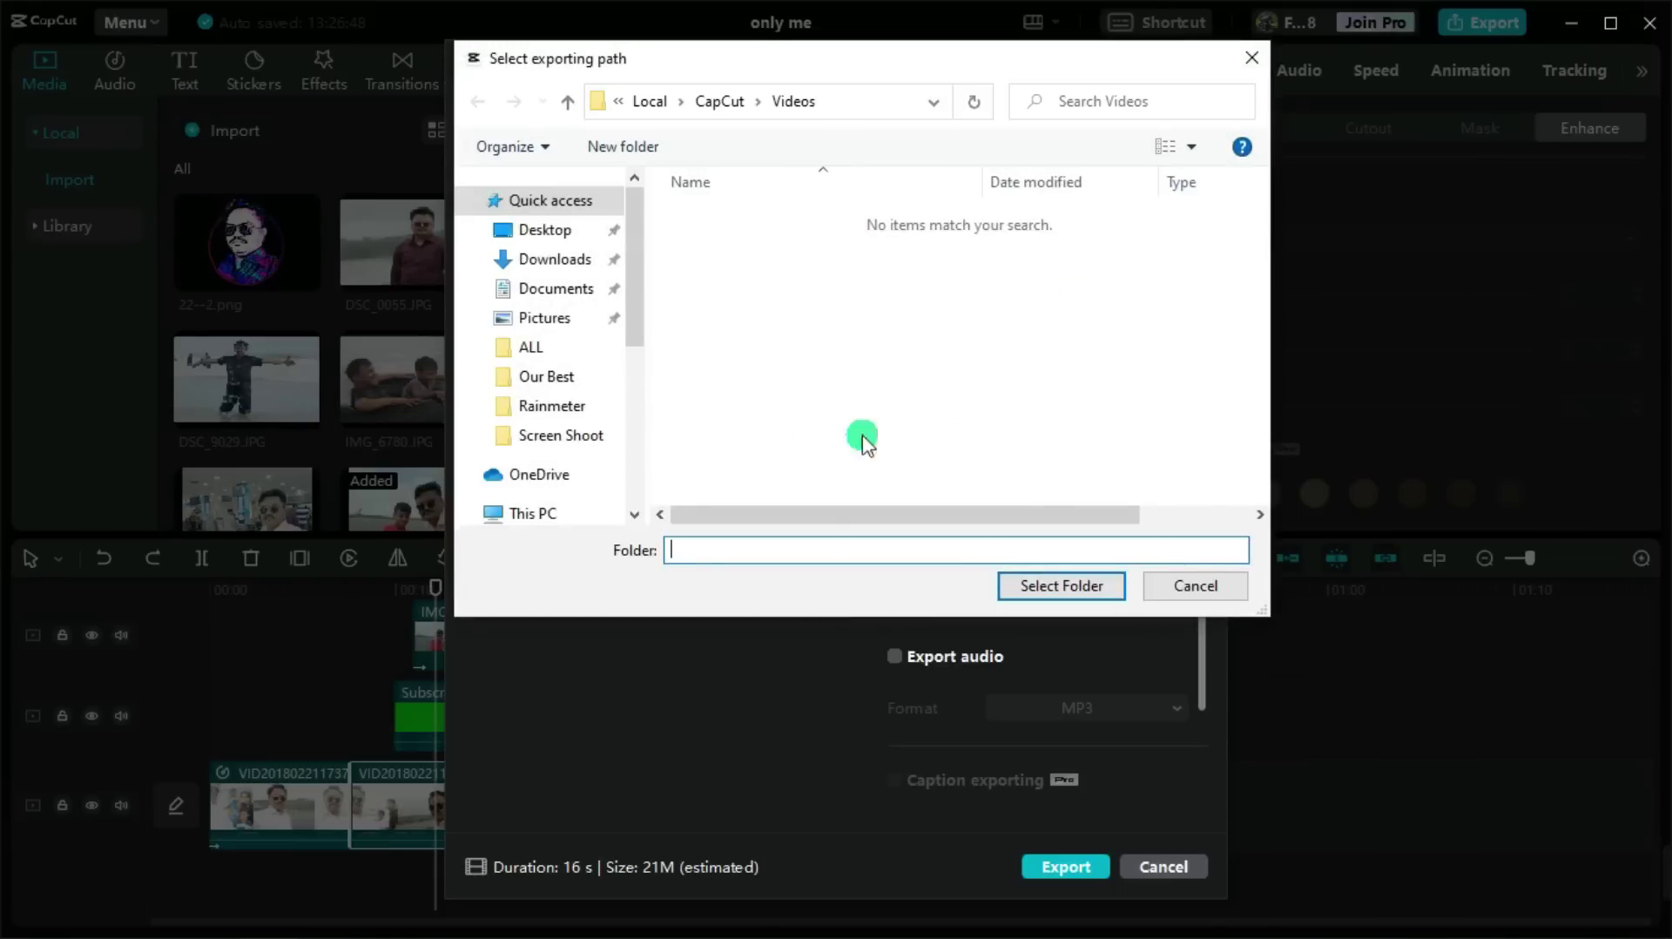
drag(642, 230, 641, 277)
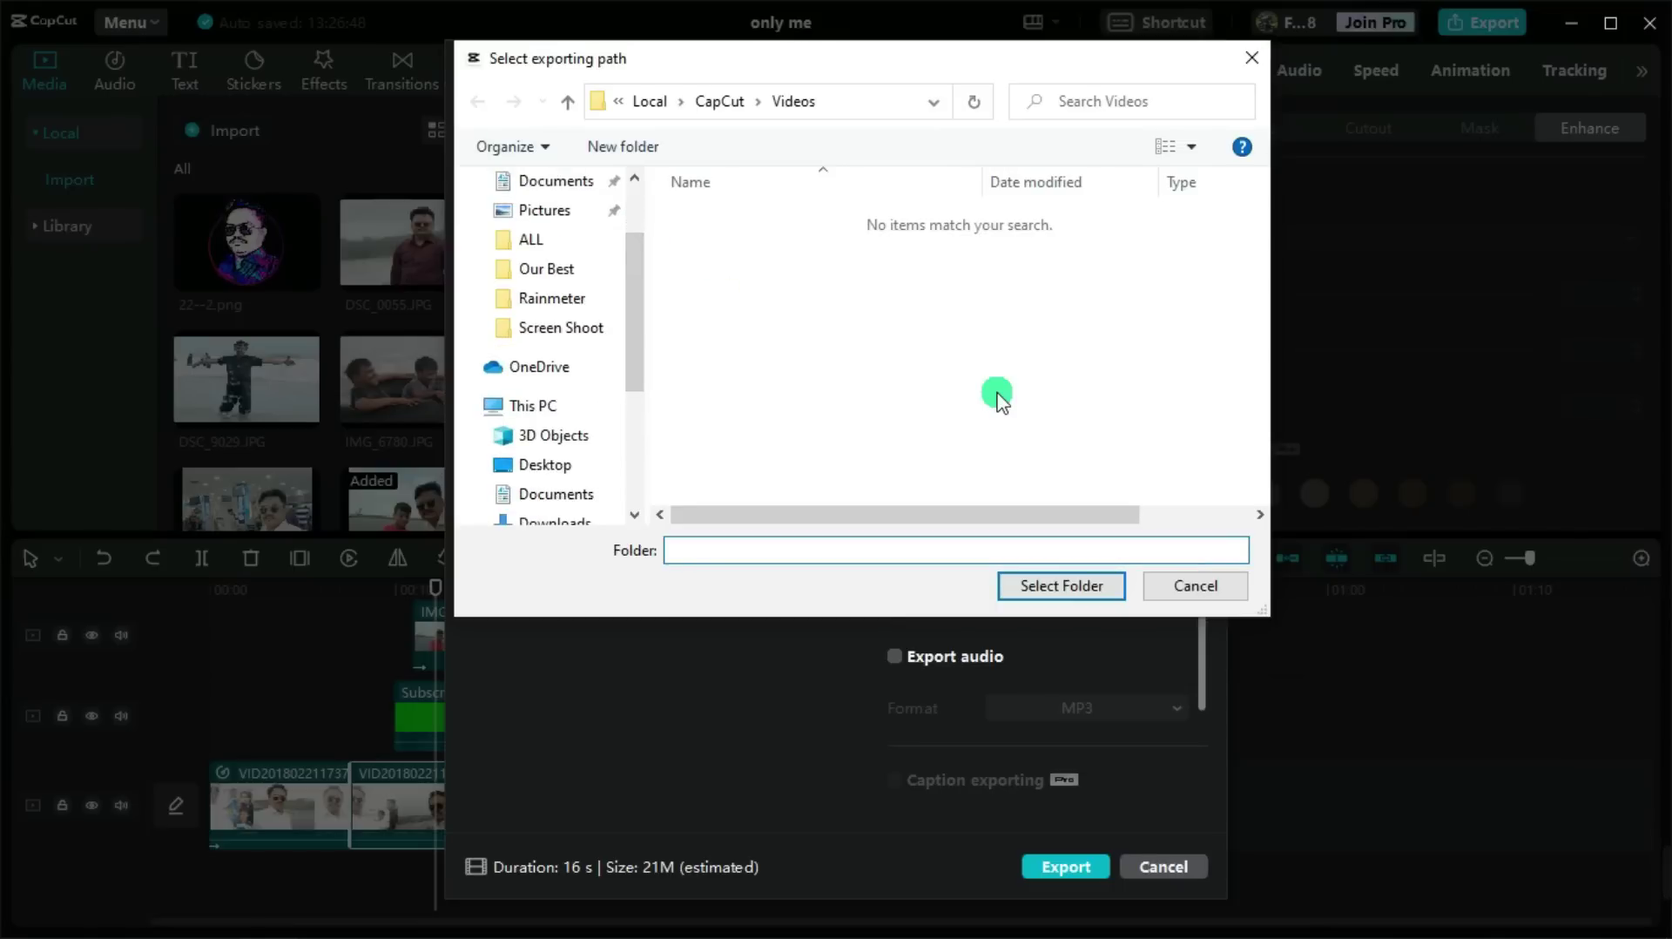
drag(642, 255, 626, 204)
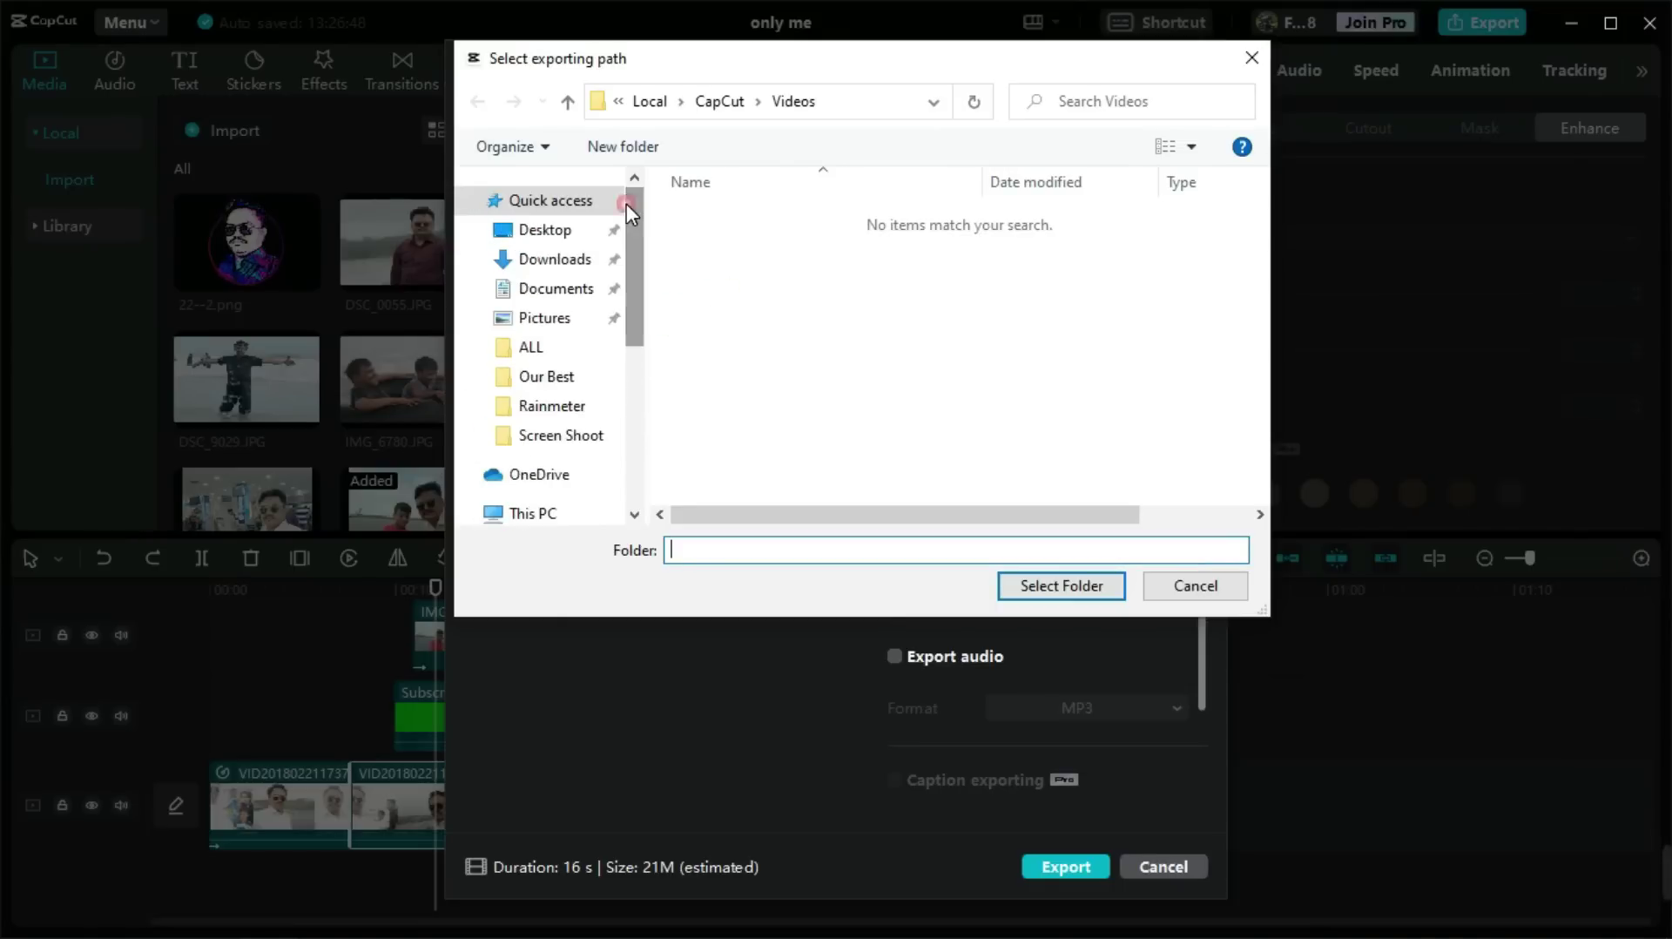
click(533, 242)
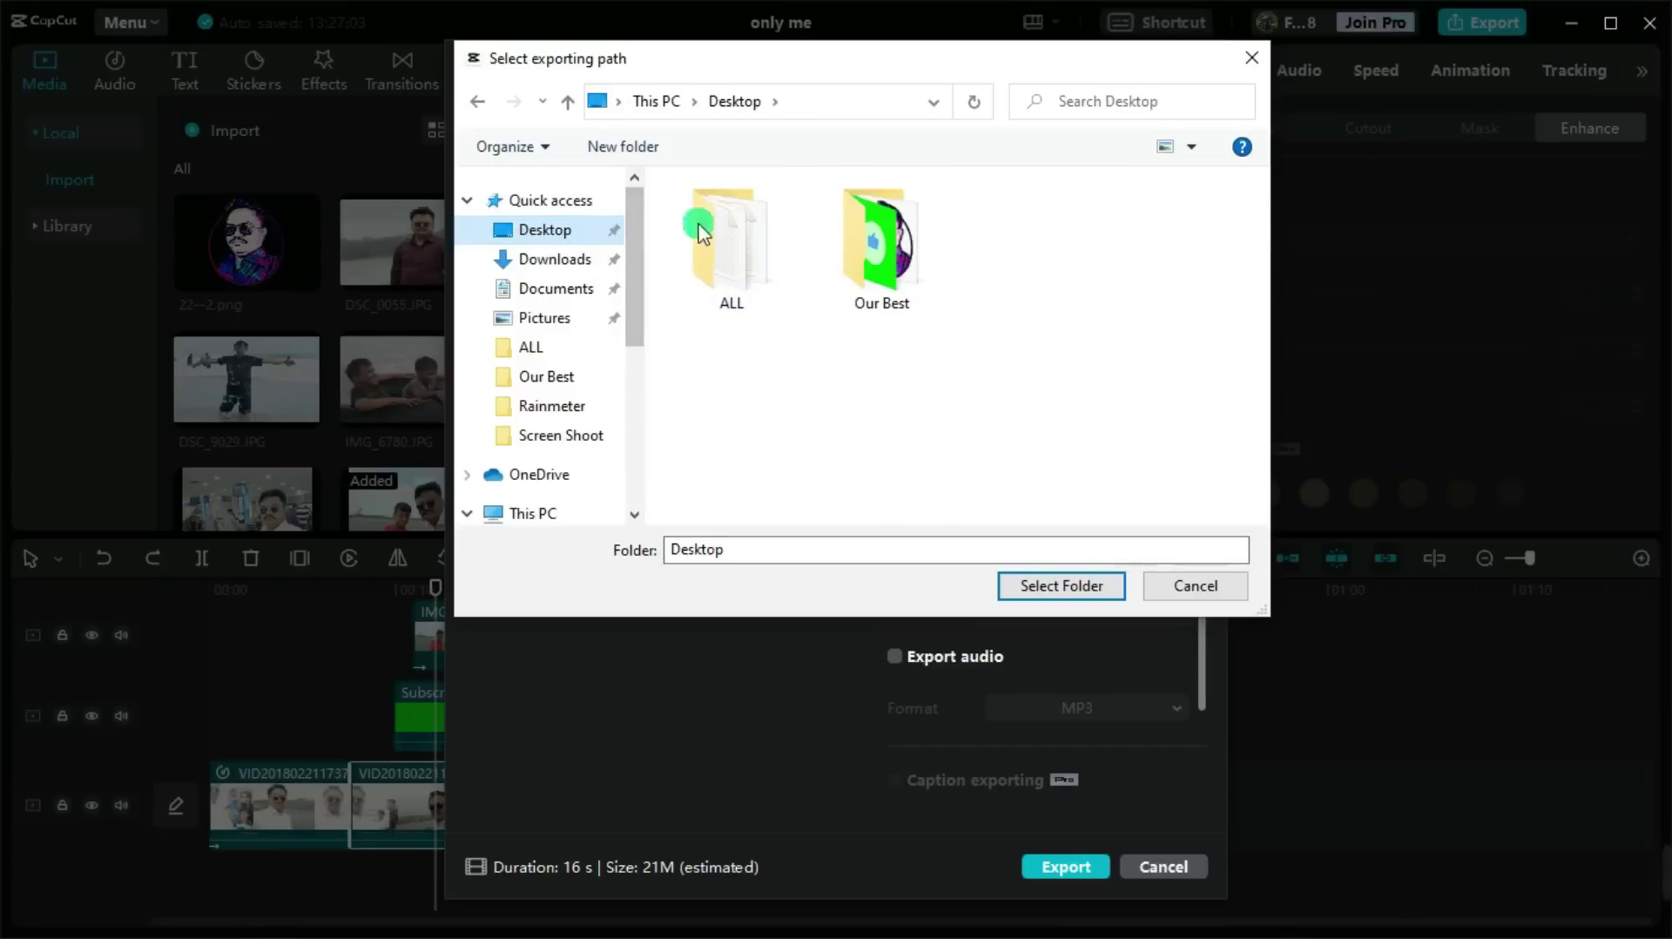
click(723, 233)
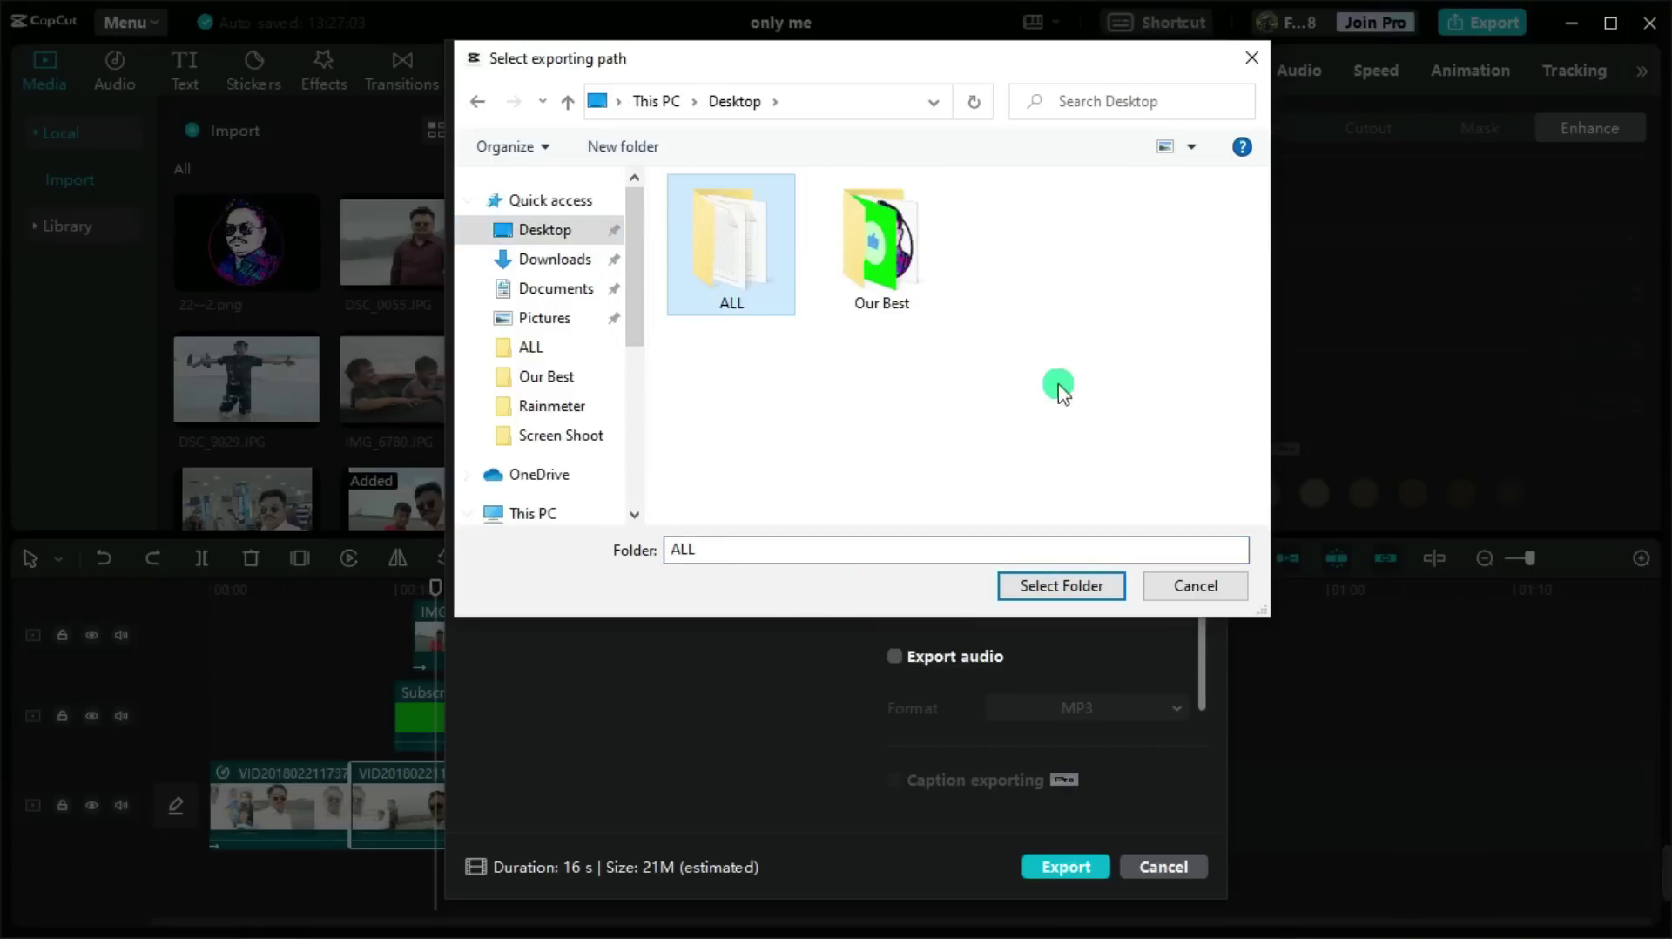
click(1054, 586)
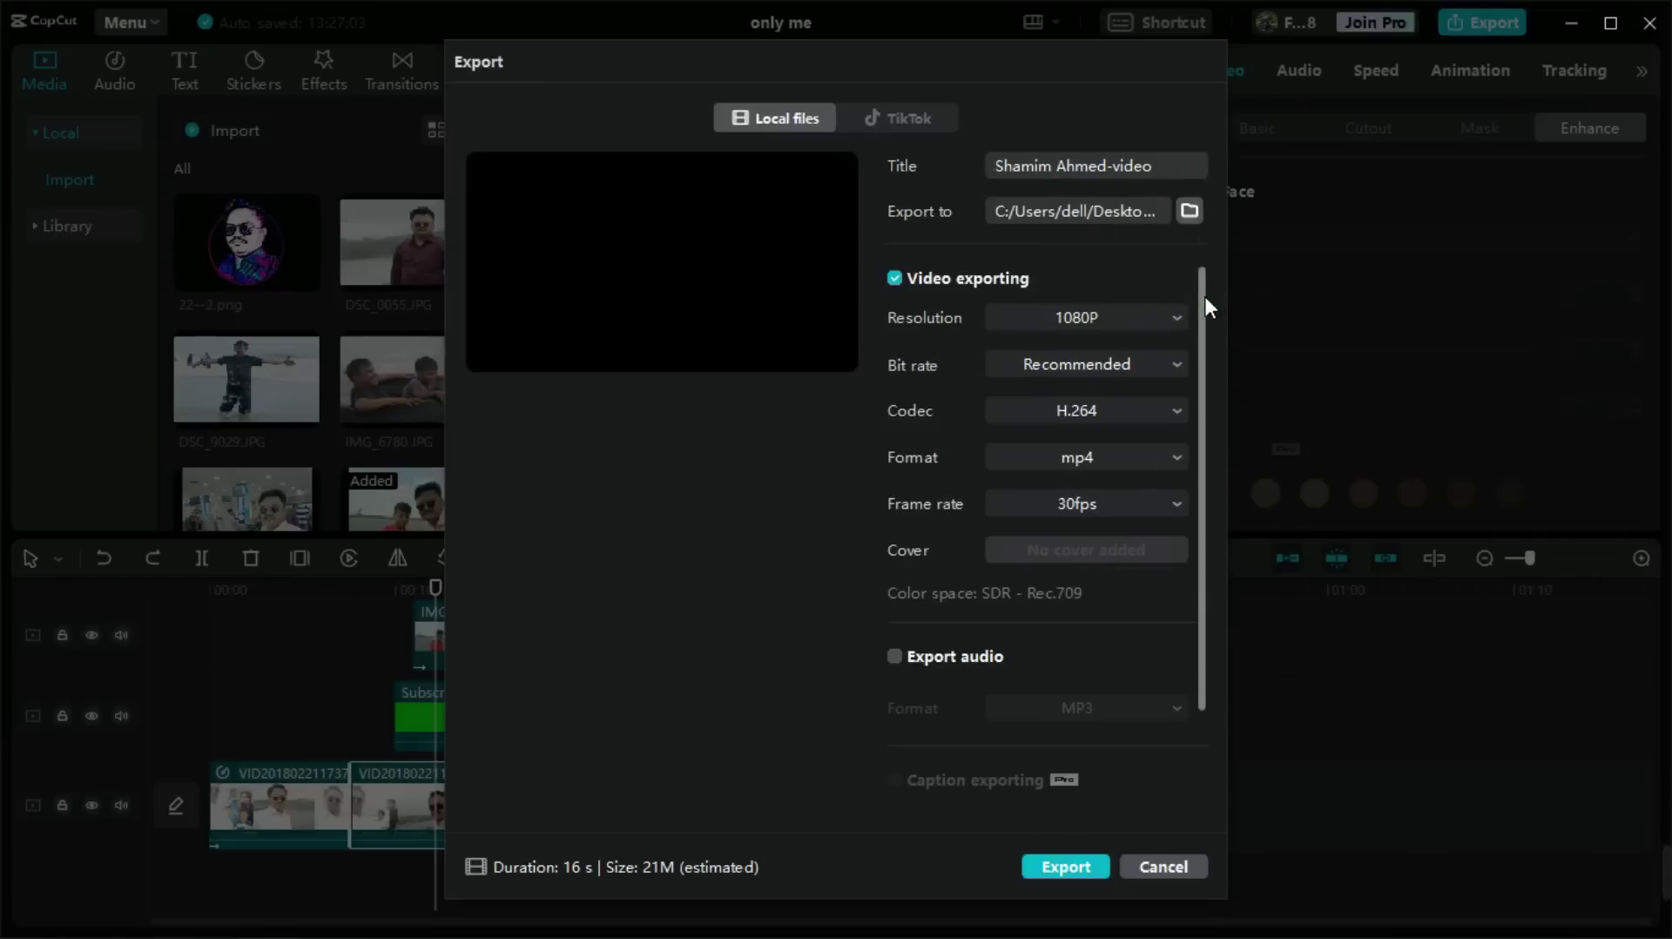
drag(1205, 296, 1203, 306)
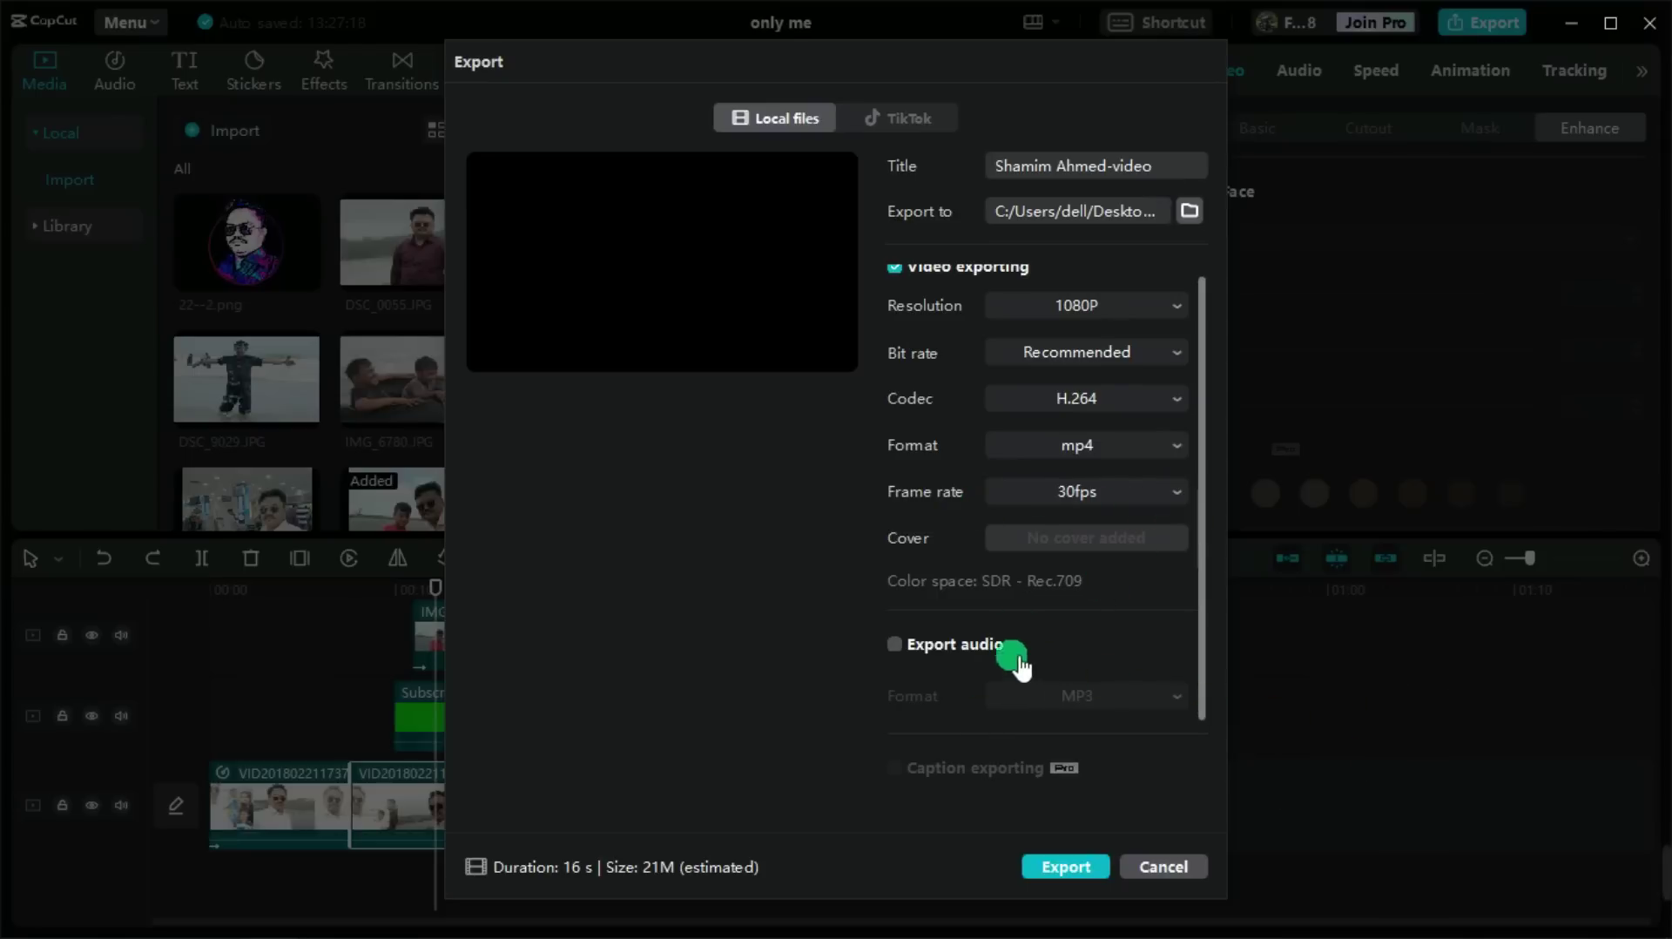
- Export the 'only me' video as a 1080P MP4 and dismiss the finished-export window
click(1103, 864)
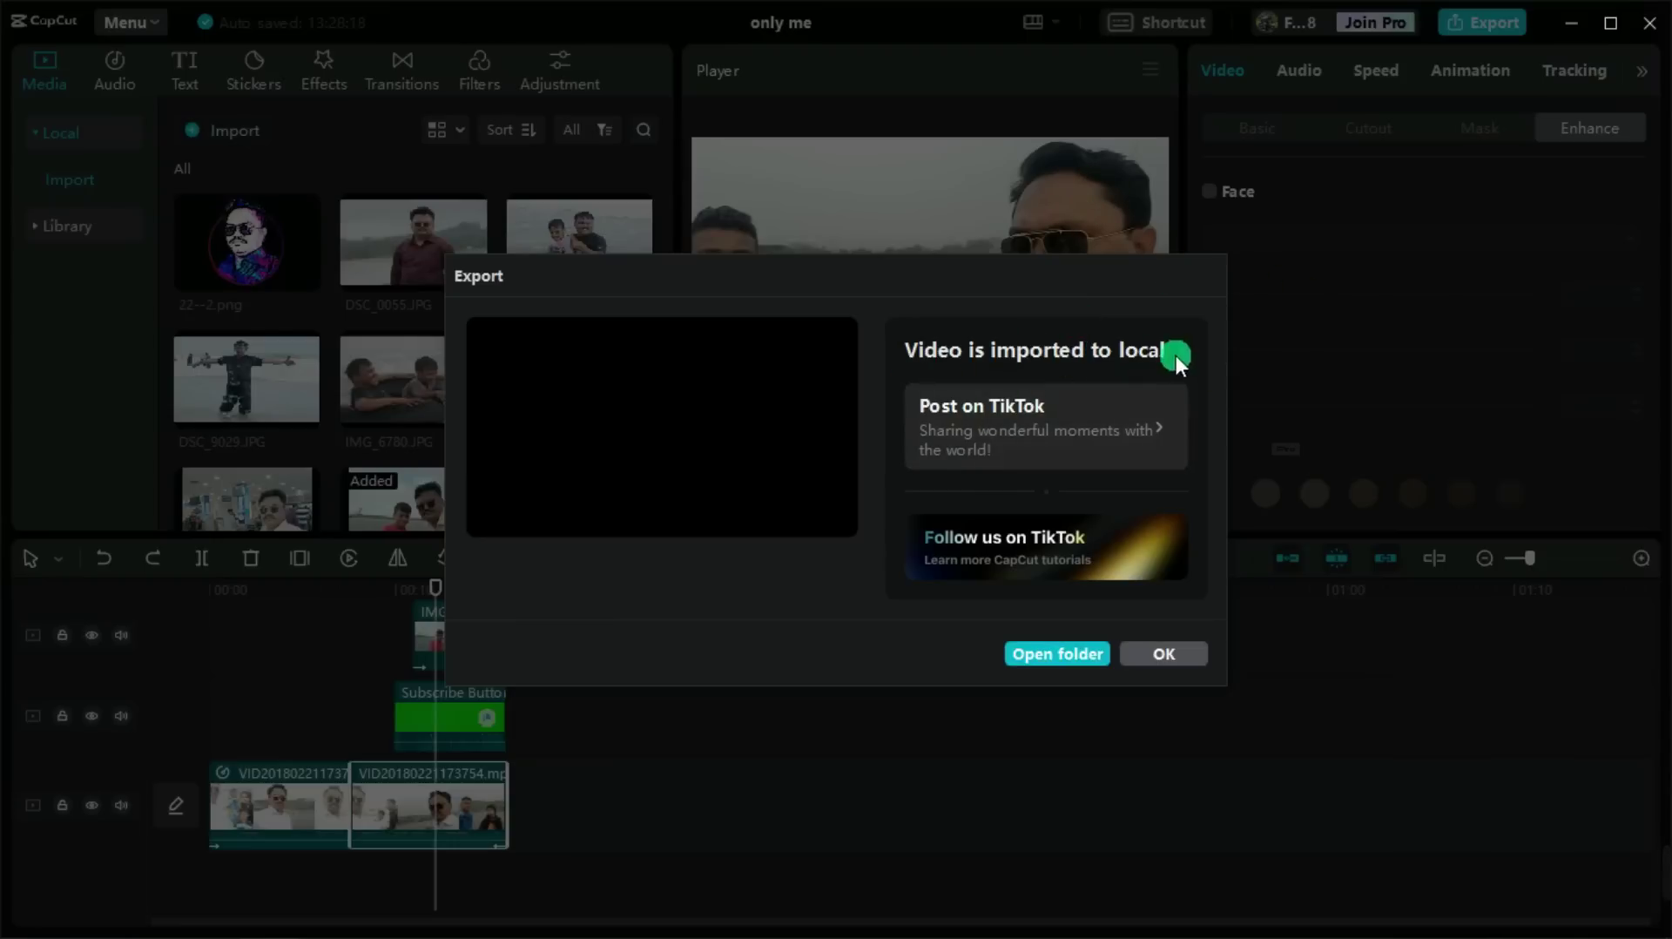
click(1167, 654)
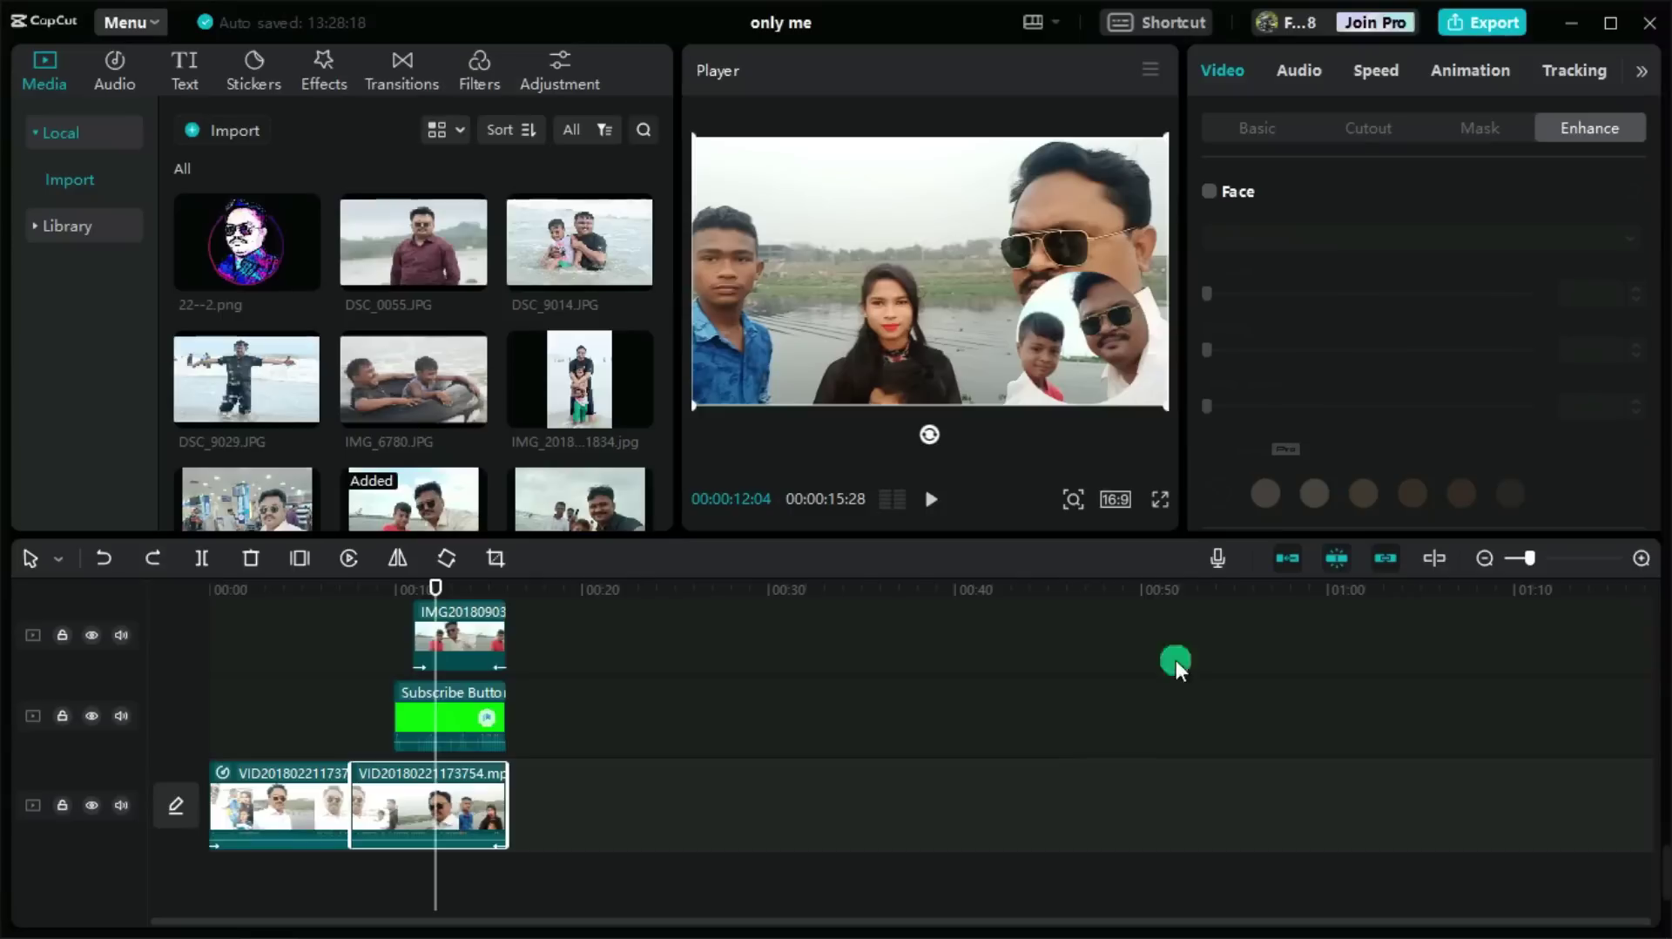
- Minimize CapCut and play the exported MP4 from the Desktop's ALL folder
click(1567, 24)
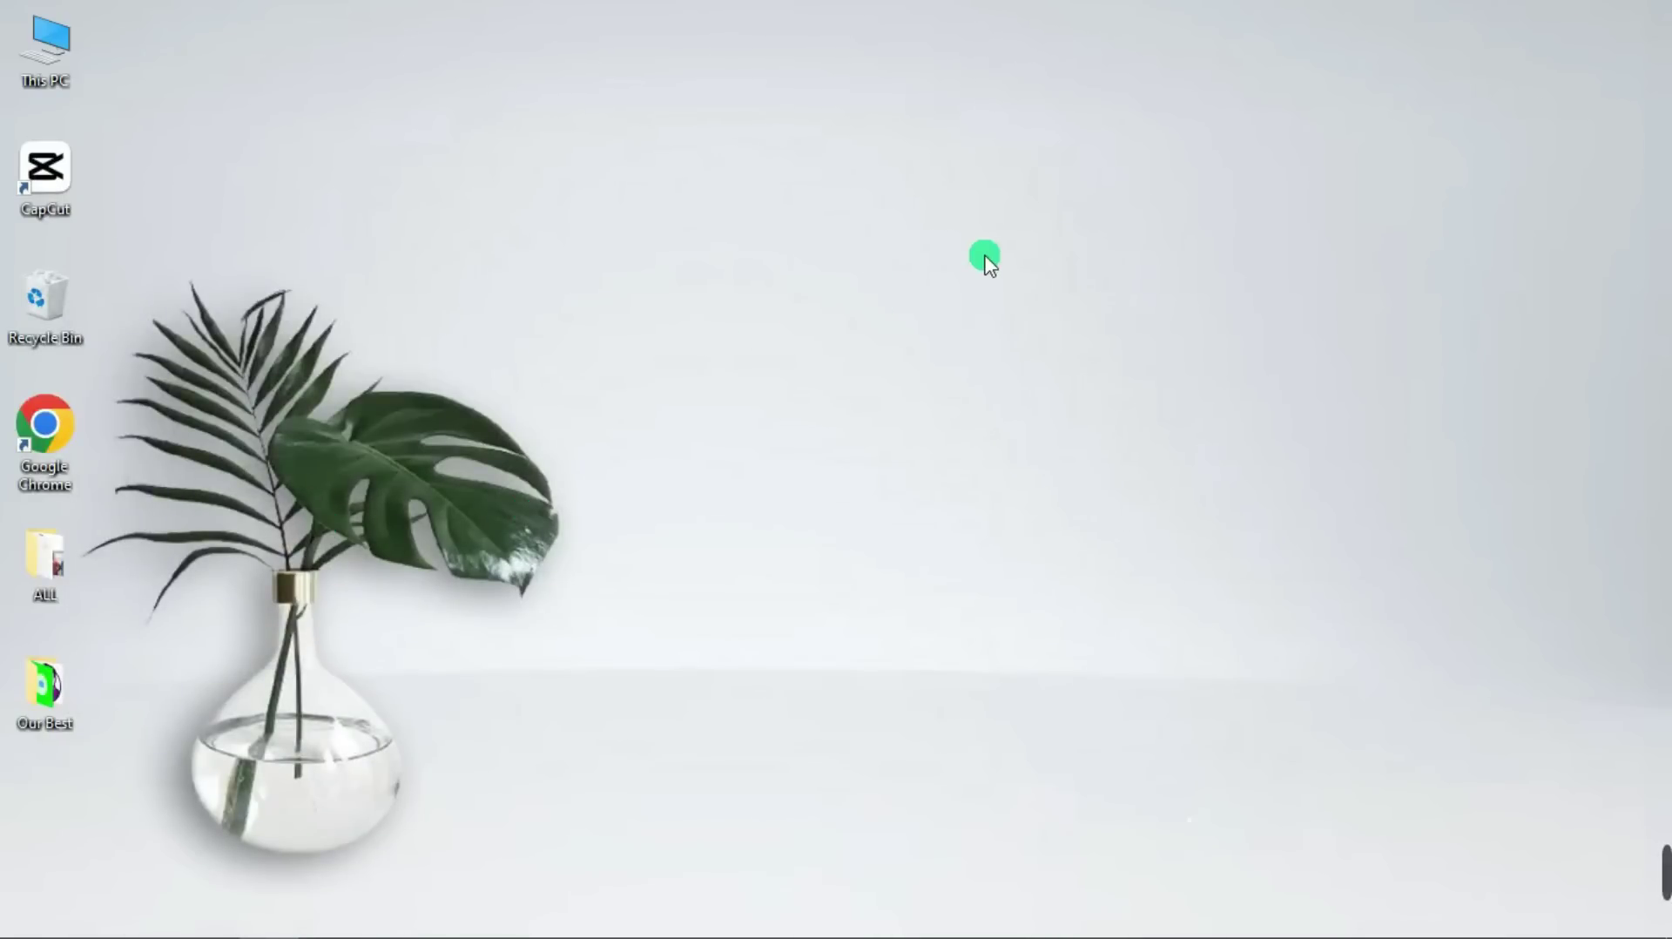
click(54, 564)
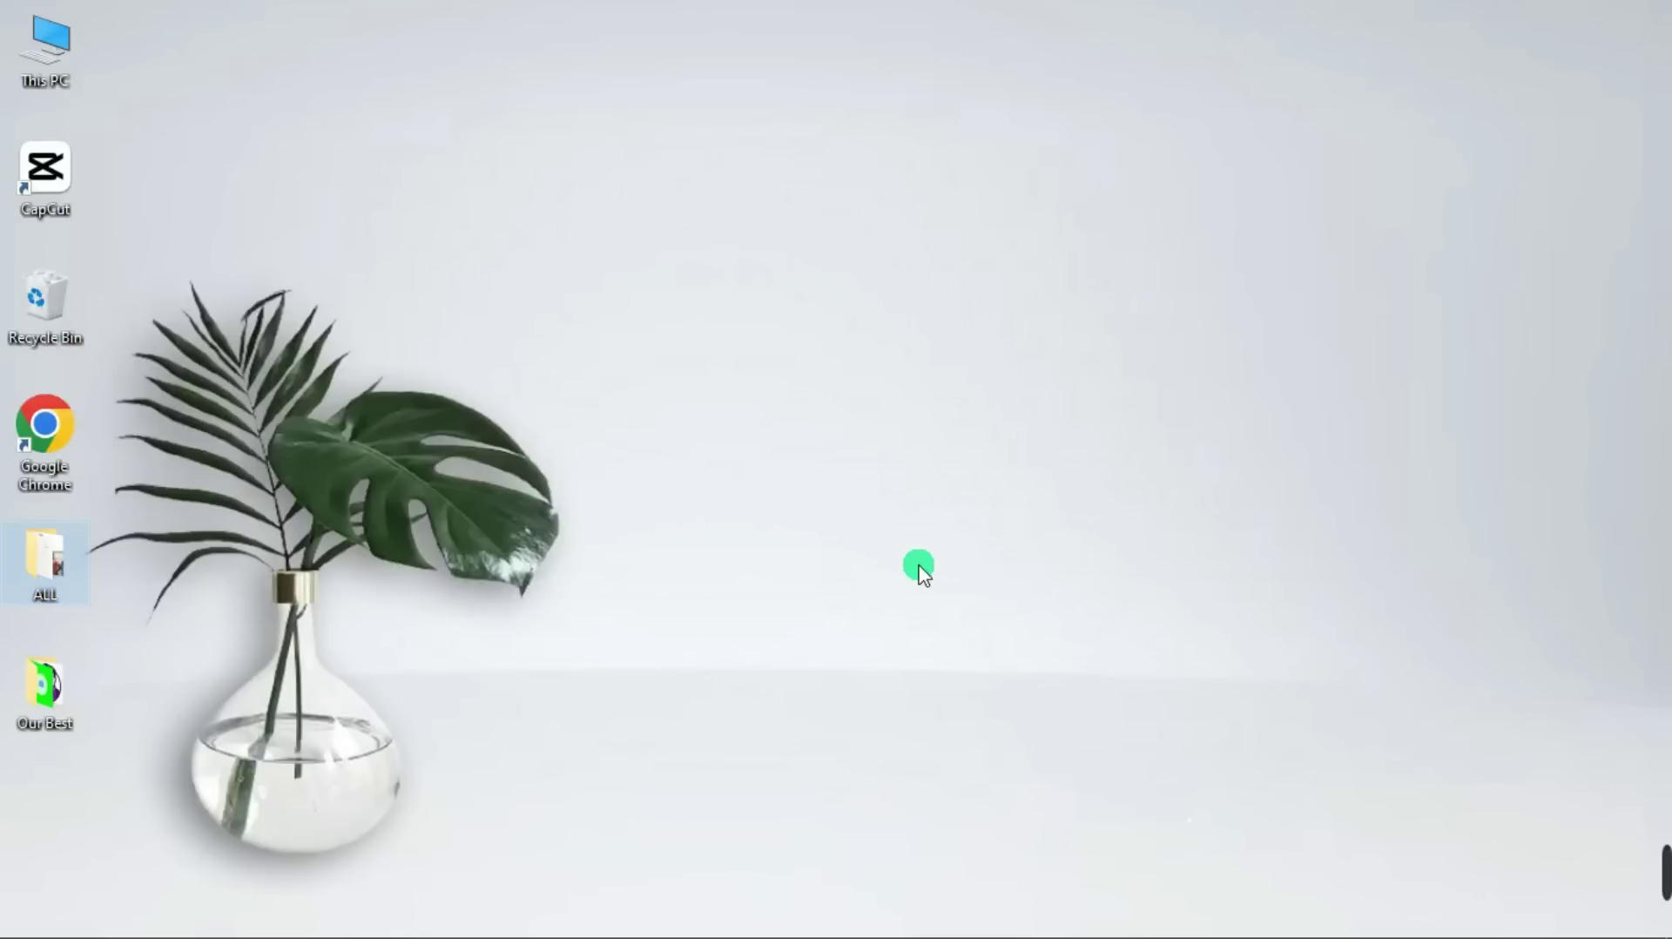
double_click(54, 578)
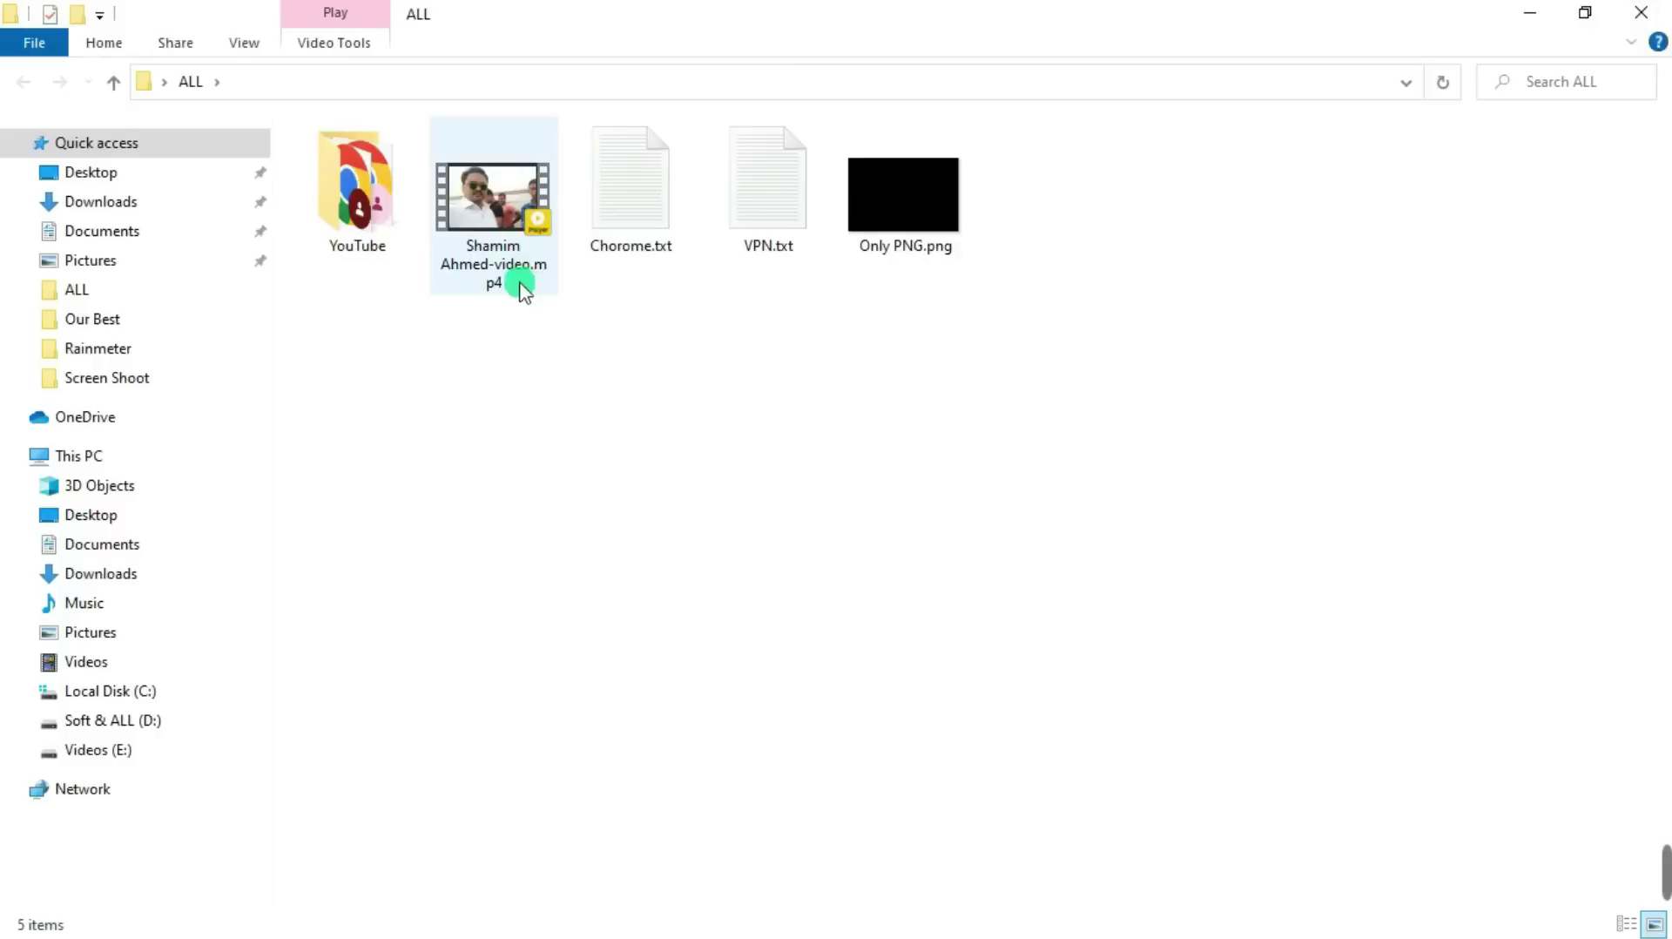
click(517, 207)
double_click(515, 202)
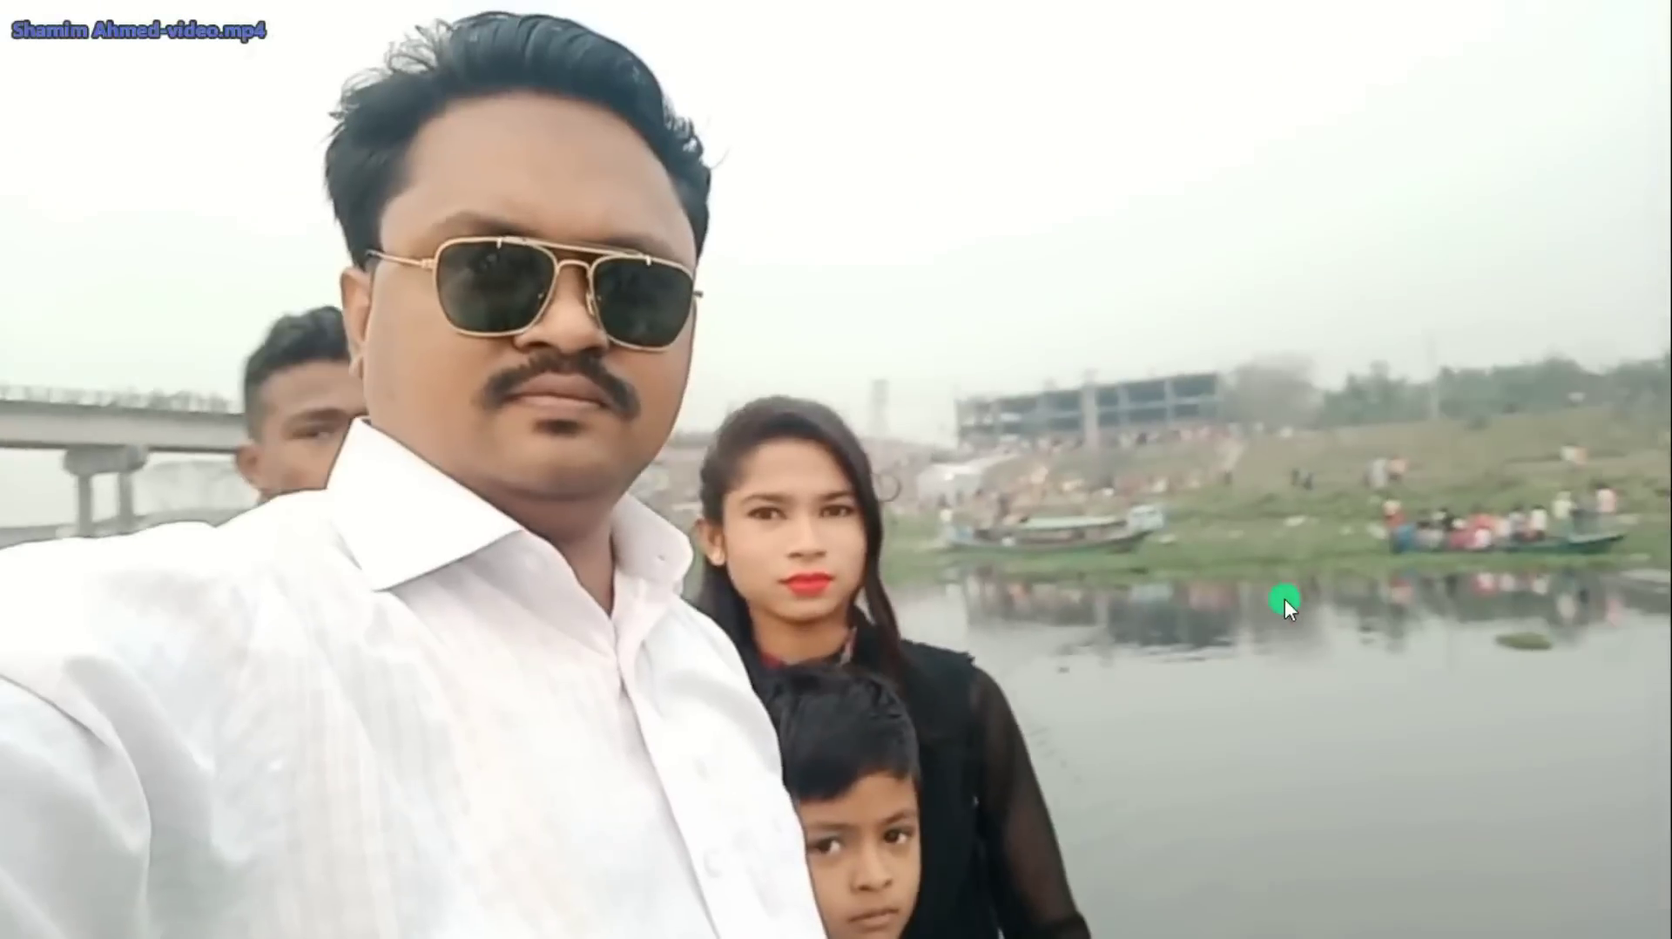